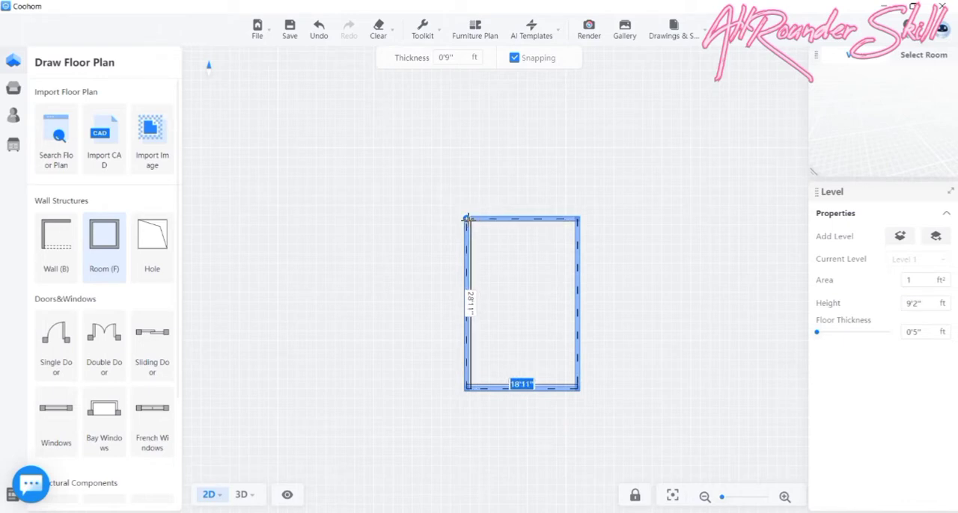
- Finish drawing a rectangular room about 18'11" wide by 28'11" long
{"action": "left_click", "coordinate": [466, 218]}
{"action": "scroll", "coordinate": [562, 324], "scroll_direction": "up", "scroll_amount": 2}
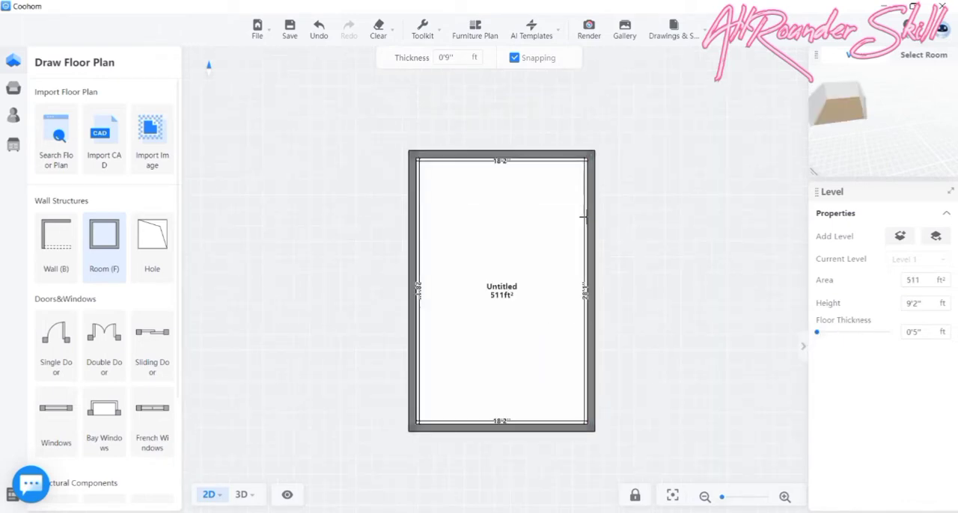
{"action": "left_click", "coordinate": [935, 303]}
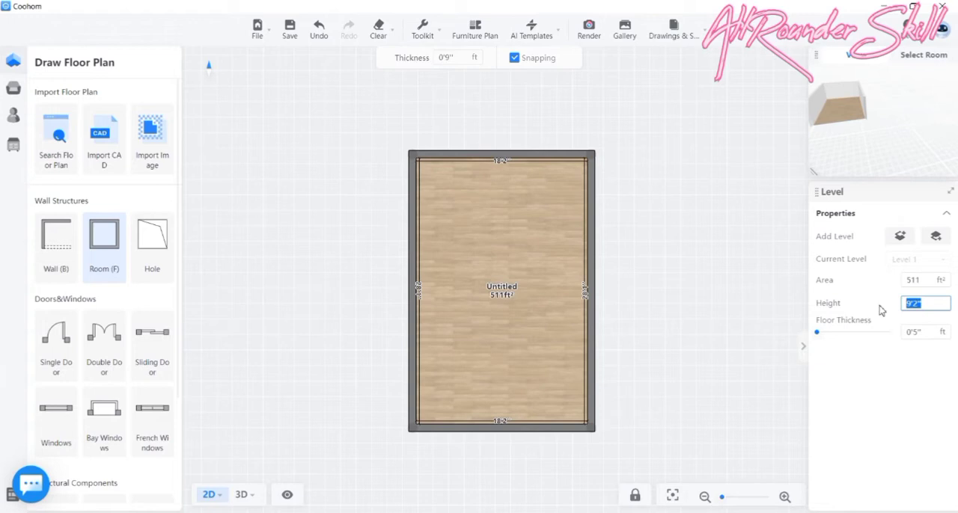
{"action": "type", "text": "20"}
{"action": "key", "text": "Return"}
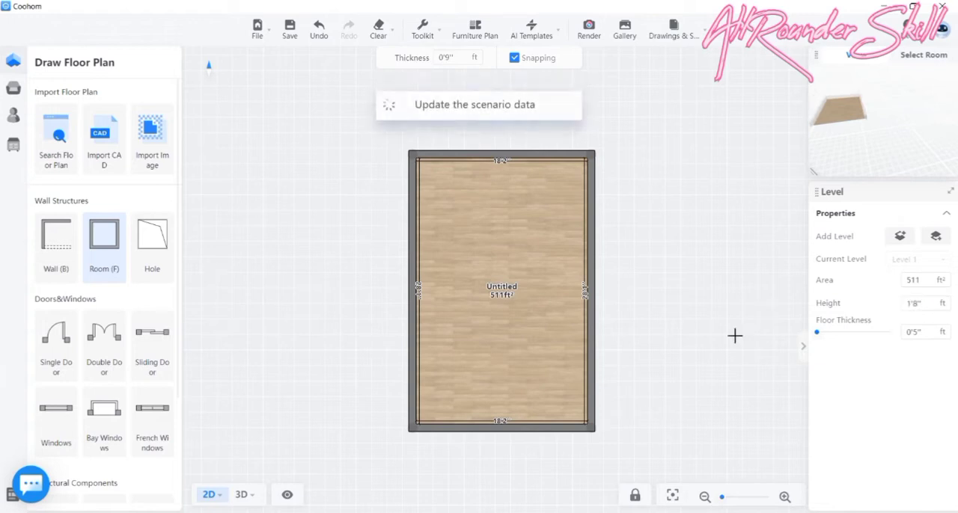
- Set the level height to 20 ft
{"action": "left_click", "coordinate": [919, 304]}
{"action": "left_click_drag", "start_coordinate": [919, 307], "coordinate": [872, 312]}
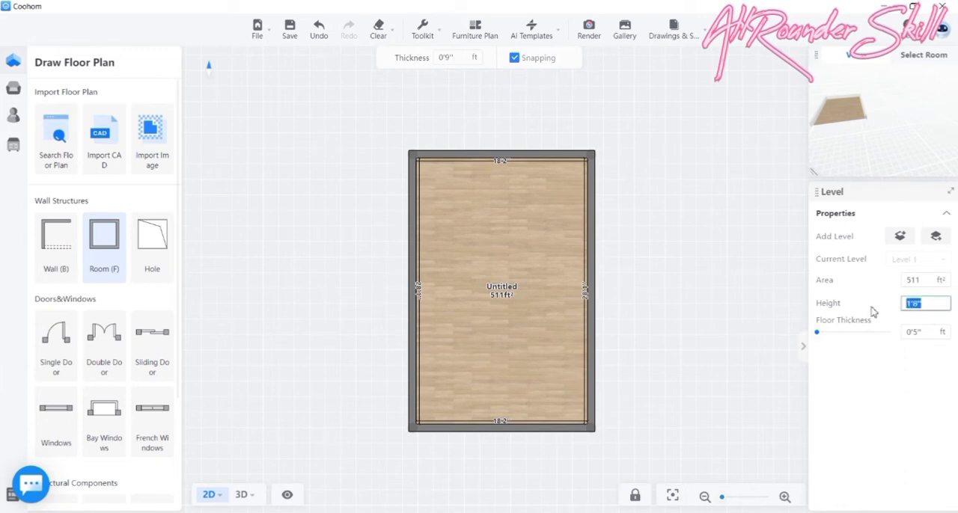
{"action": "type", "text": "20"}
{"action": "key", "text": "Return"}
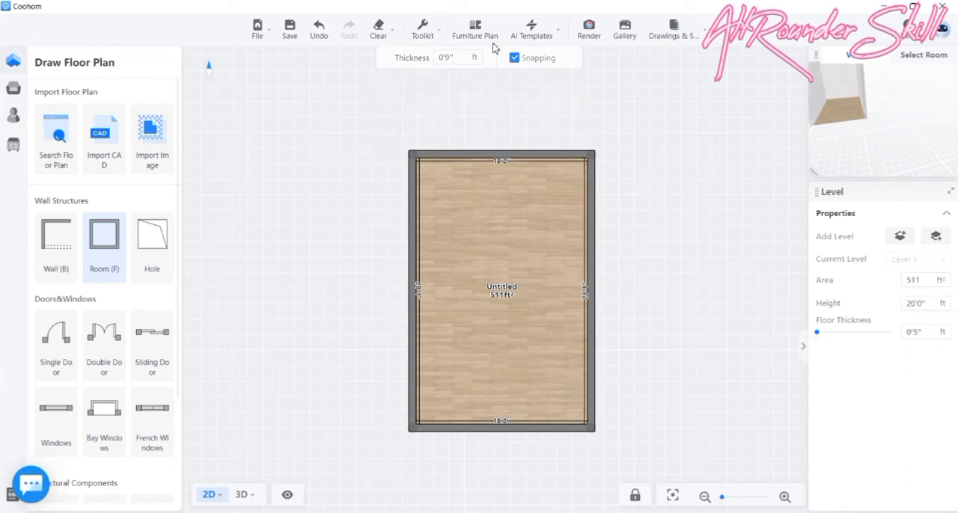
- Switch to the 3D view of the room and open the Unfiled folder of favorite models
{"action": "left_click_drag", "start_coordinate": [307, 266], "coordinate": [312, 242]}
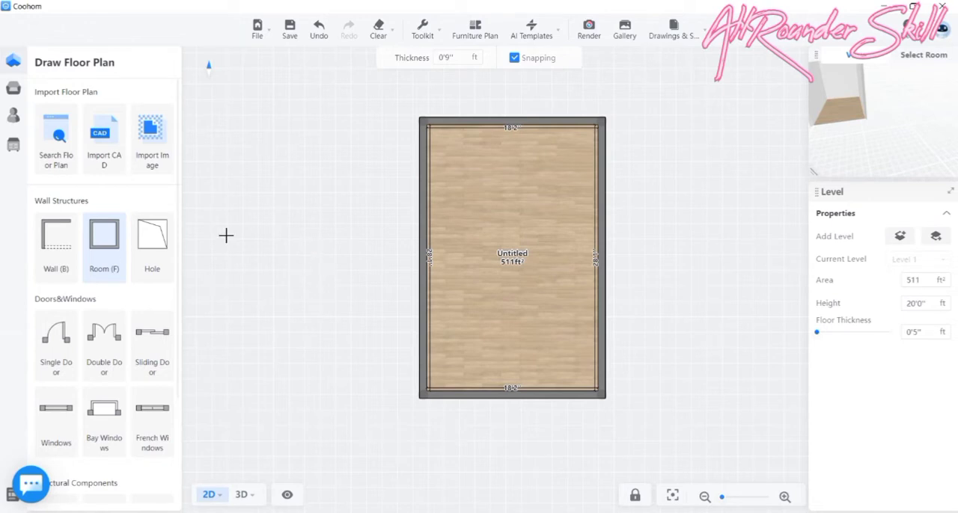
{"action": "mouse_move", "coordinate": [38, 137]}
{"action": "left_click", "coordinate": [242, 495]}
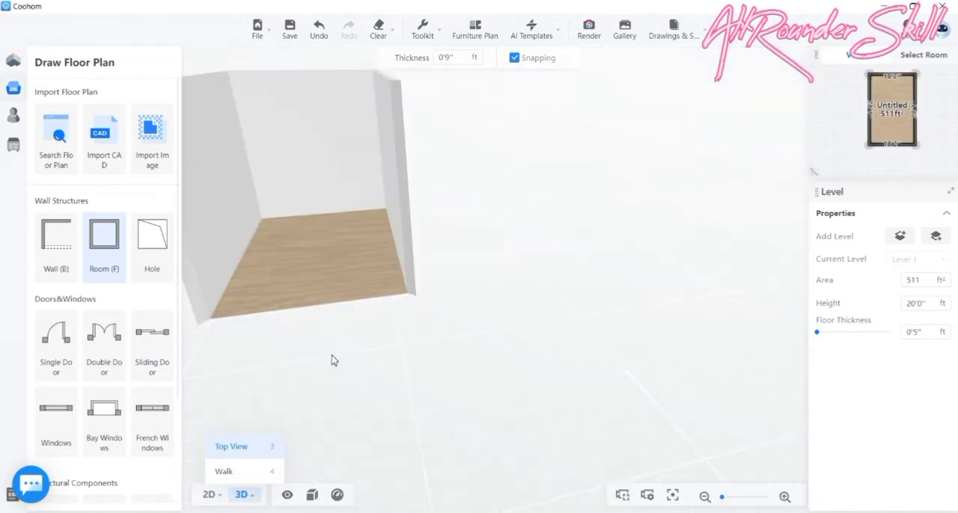
{"action": "left_click_drag", "start_coordinate": [359, 338], "coordinate": [569, 314]}
{"action": "scroll", "coordinate": [569, 314], "scroll_direction": "down", "scroll_amount": 6}
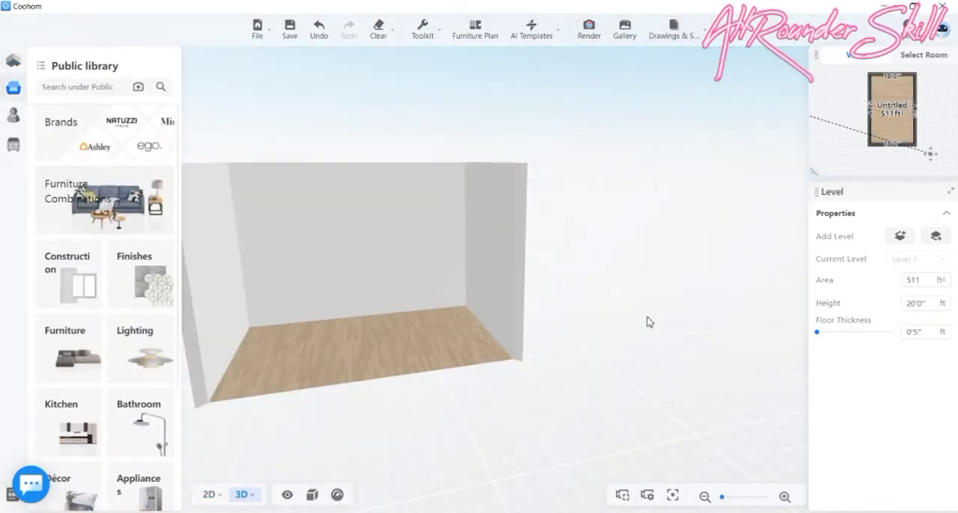
{"action": "left_click", "coordinate": [19, 114]}
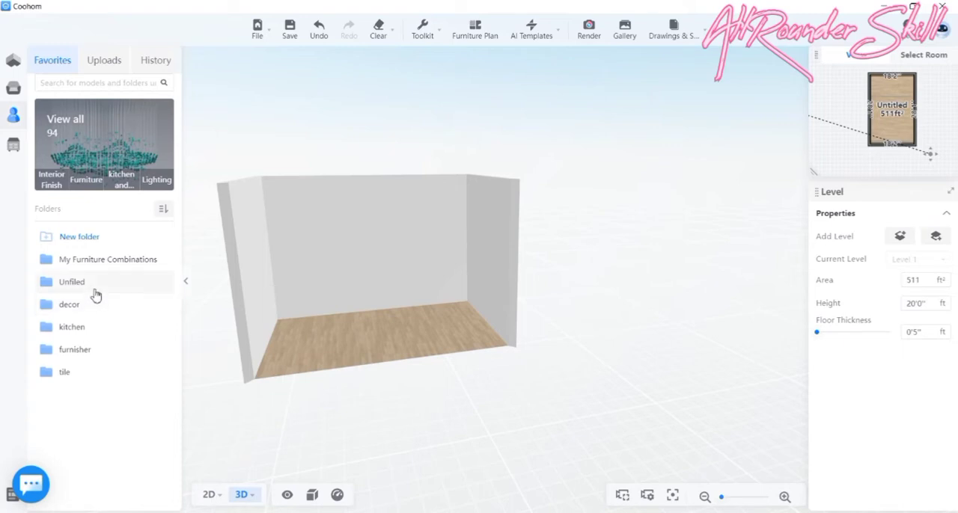
{"action": "left_click", "coordinate": [97, 289]}
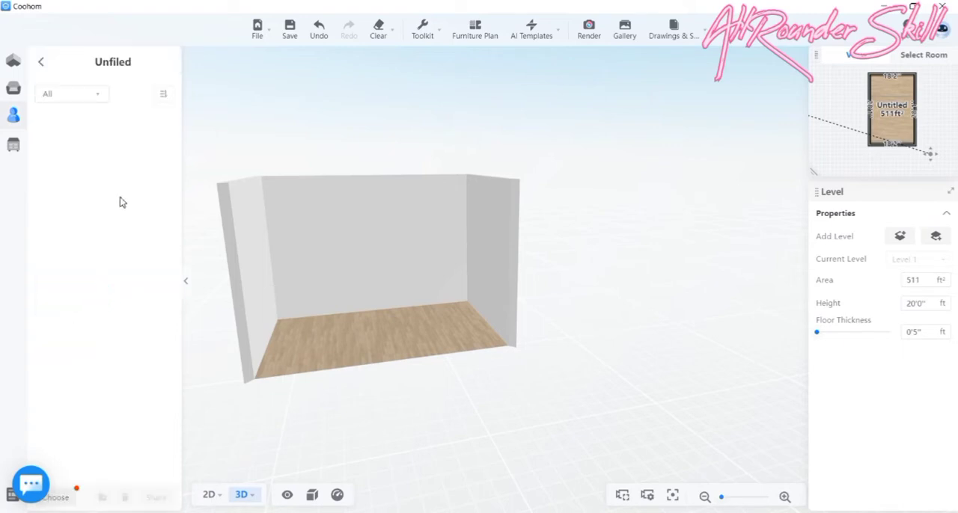
- Browse the Unfiled favorites for a wide window model
{"action": "scroll", "coordinate": [139, 232], "scroll_direction": "down", "scroll_amount": 10}
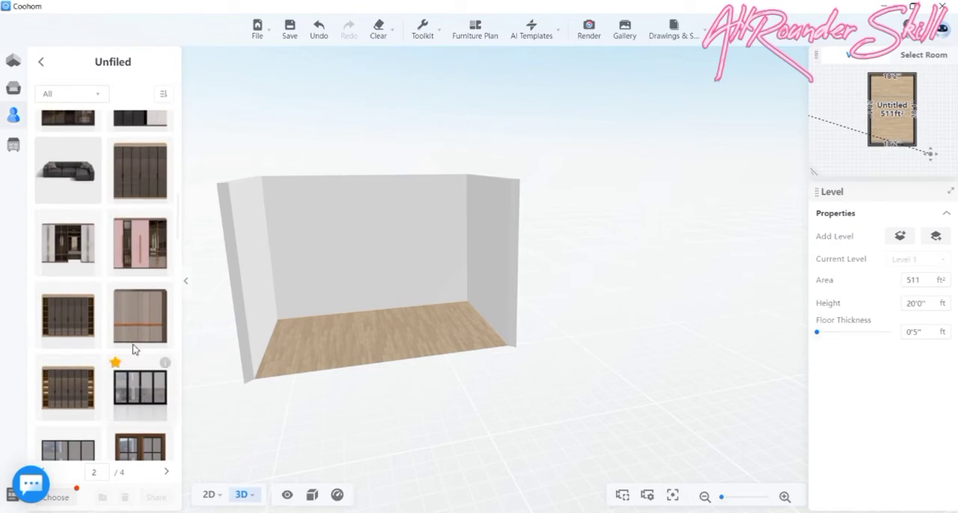
{"action": "scroll", "coordinate": [134, 344], "scroll_direction": "down", "scroll_amount": 3}
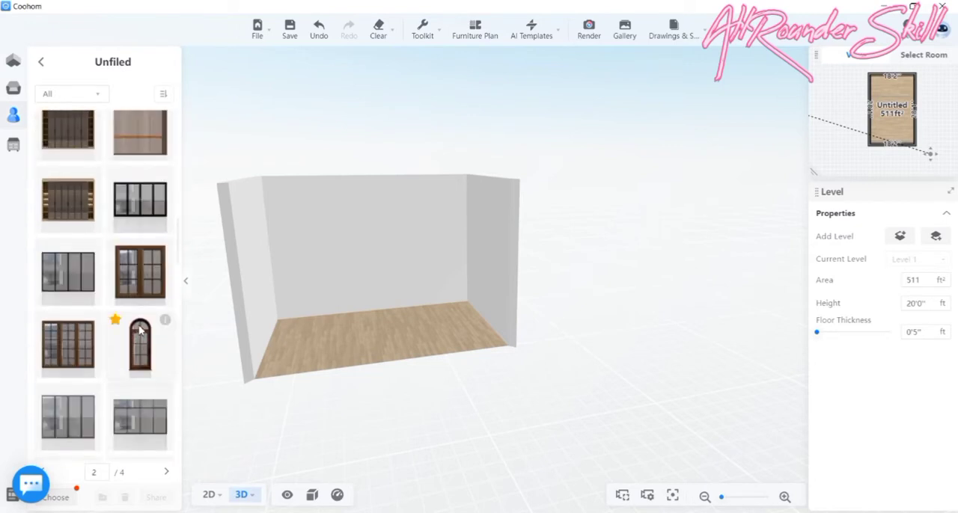
{"action": "scroll", "coordinate": [139, 329], "scroll_direction": "down", "scroll_amount": 5}
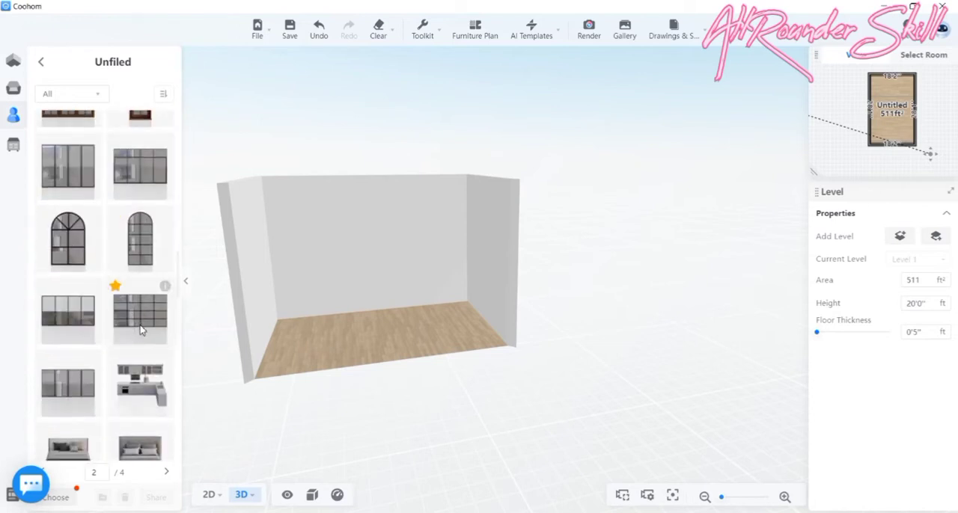
{"action": "scroll", "coordinate": [141, 330], "scroll_direction": "down", "scroll_amount": 10}
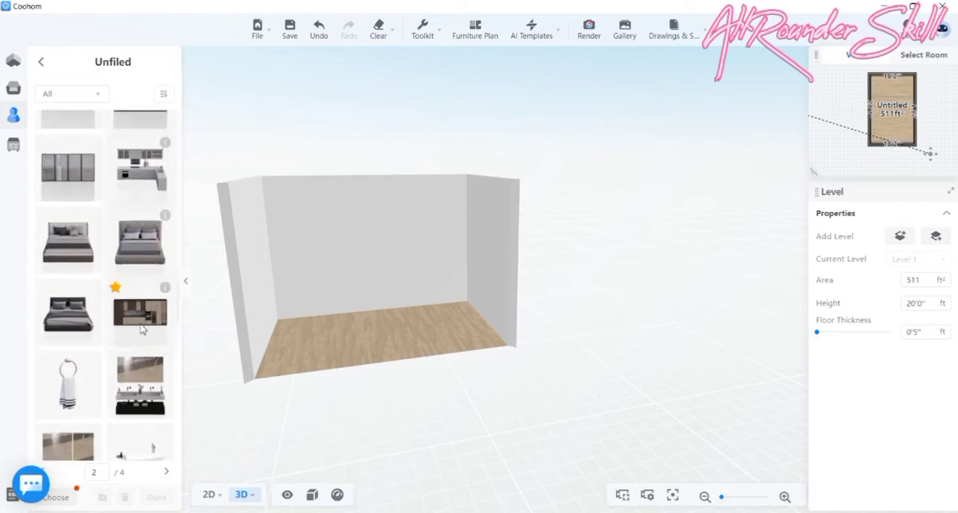
{"action": "scroll", "coordinate": [141, 329], "scroll_direction": "down", "scroll_amount": 3}
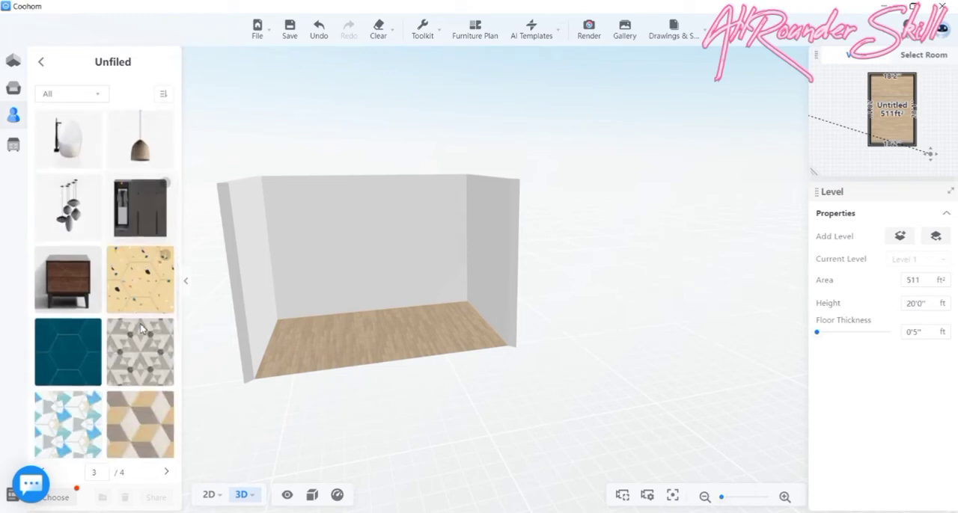
{"action": "scroll", "coordinate": [122, 277], "scroll_direction": "up", "scroll_amount": 5}
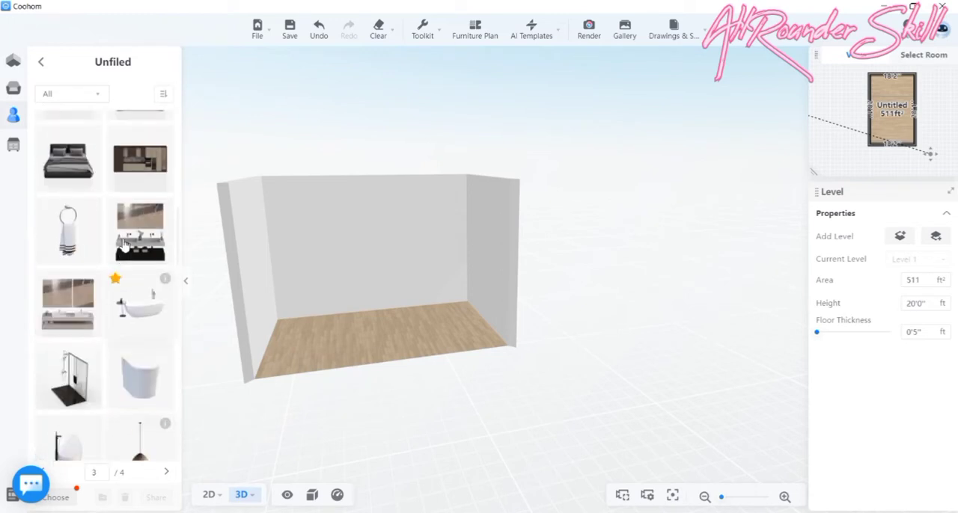
{"action": "scroll", "coordinate": [150, 267], "scroll_direction": "up", "scroll_amount": 6}
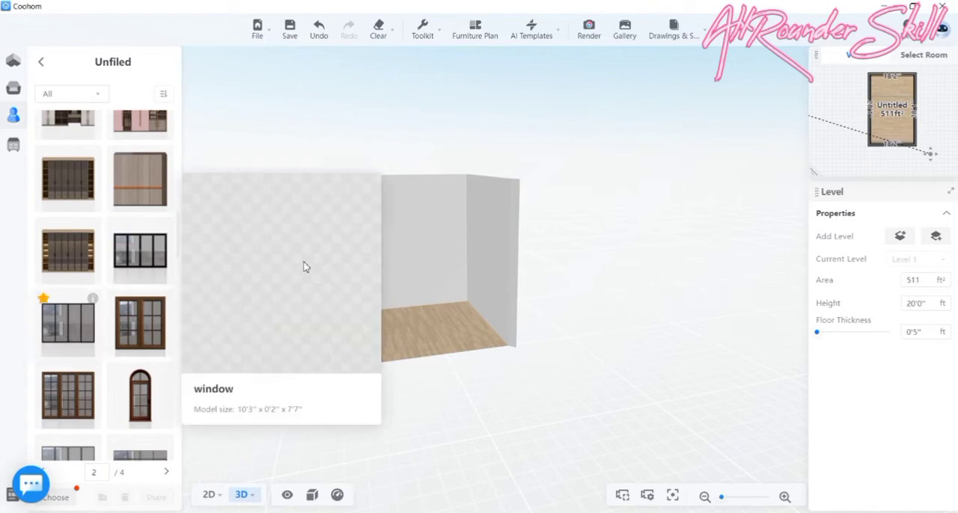
- Place the four-panel black-framed window near the middle of the room's left long wall in the 2D plan
{"action": "left_click", "coordinate": [81, 323]}
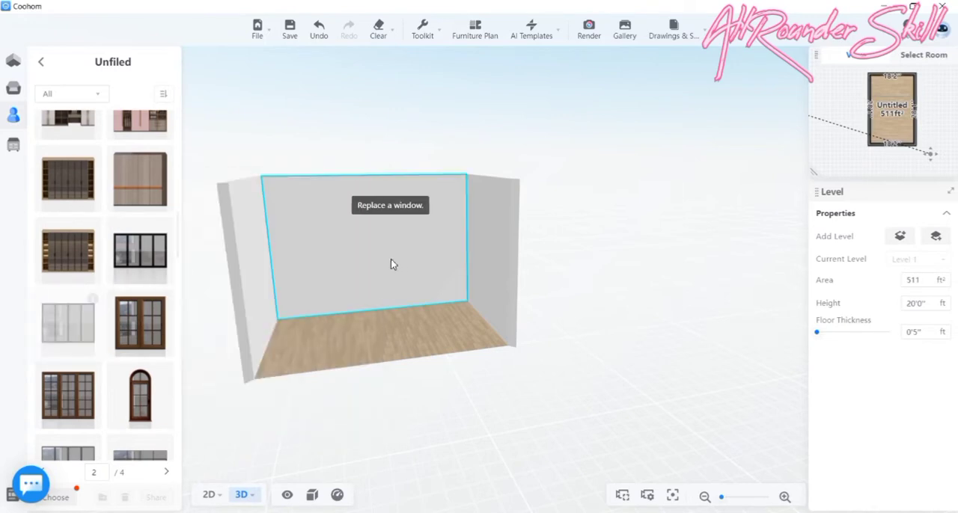
{"action": "left_click", "coordinate": [391, 260]}
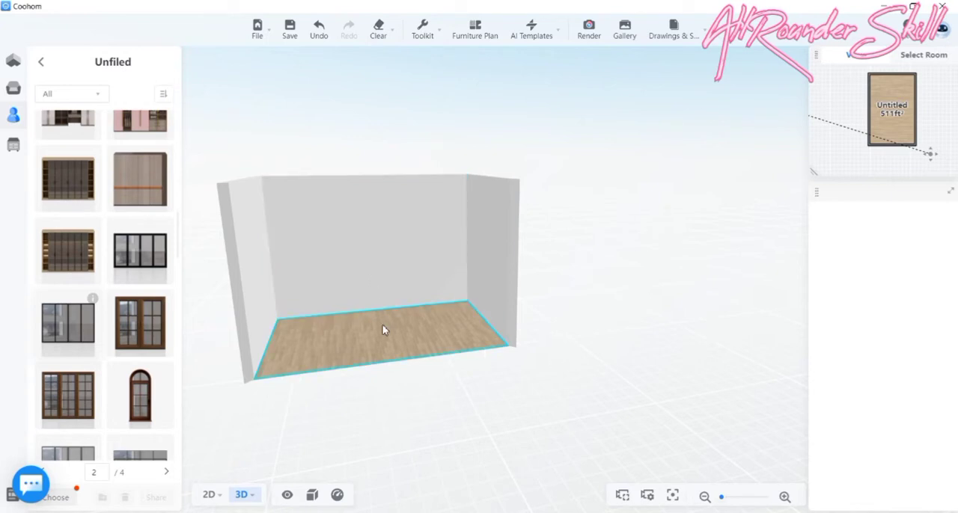
{"action": "left_click", "coordinate": [208, 495]}
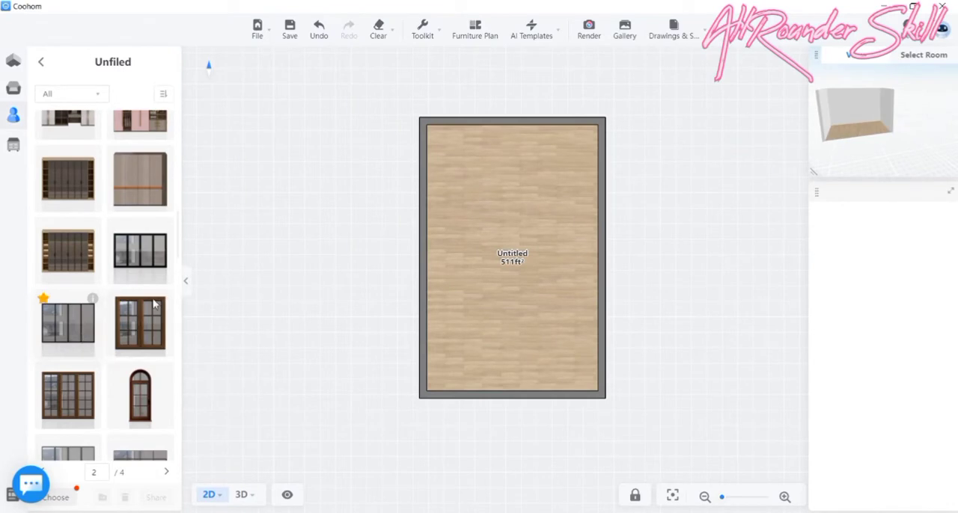
{"action": "left_click_drag", "start_coordinate": [94, 341], "coordinate": [445, 279]}
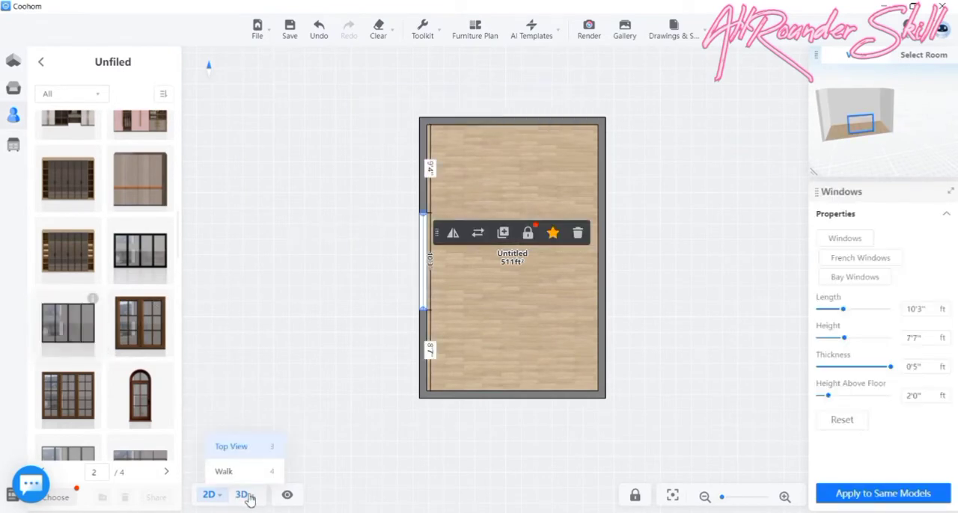
- Examine the placed window on its wall from inside the room in the 3D view
{"action": "left_click", "coordinate": [245, 494]}
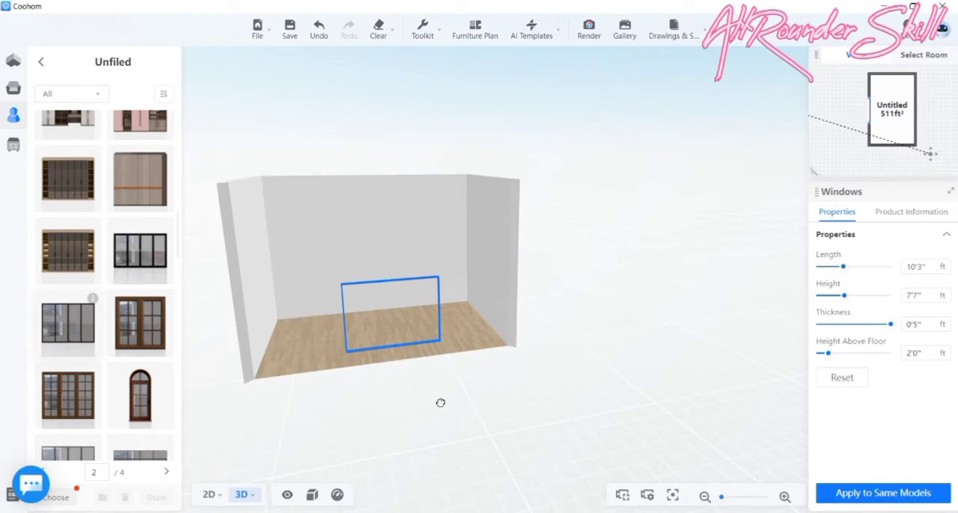
{"action": "left_click_drag", "start_coordinate": [440, 403], "coordinate": [620, 406]}
{"action": "scroll", "coordinate": [594, 227], "scroll_direction": "up", "scroll_amount": 4}
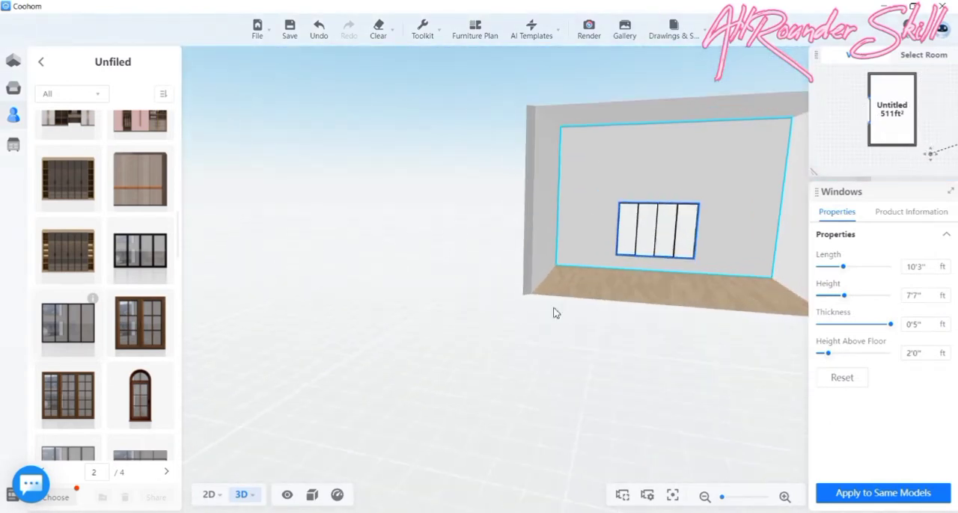
{"action": "left_click_drag", "start_coordinate": [516, 325], "coordinate": [432, 327]}
{"action": "mouse_move", "coordinate": [548, 333]}
{"action": "left_mouse_down"}
{"action": "mouse_move", "coordinate": [517, 334]}
{"action": "mouse_move", "coordinate": [547, 327]}
{"action": "left_mouse_up"}
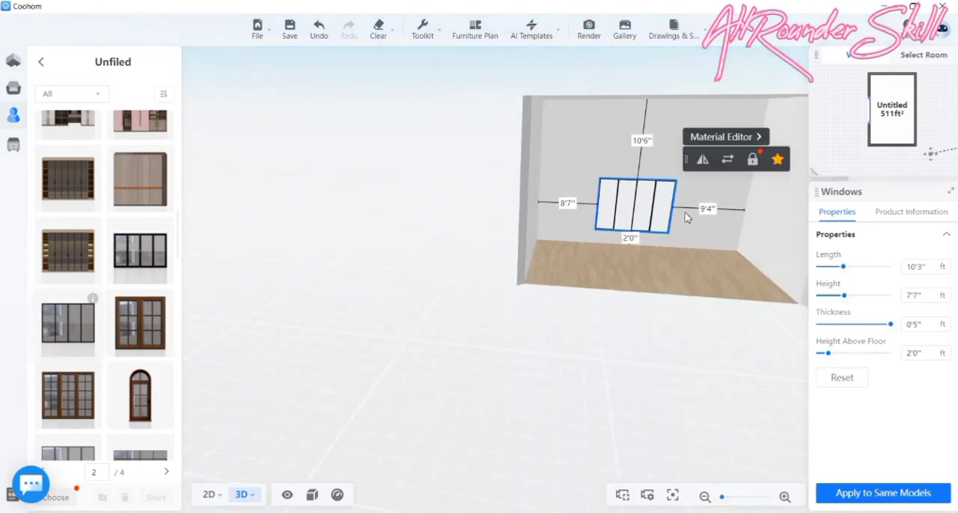
- Stretch the window in the 2D plan toward both ends of the left wall, to a length of about 25'4"
{"action": "left_click", "coordinate": [209, 496]}
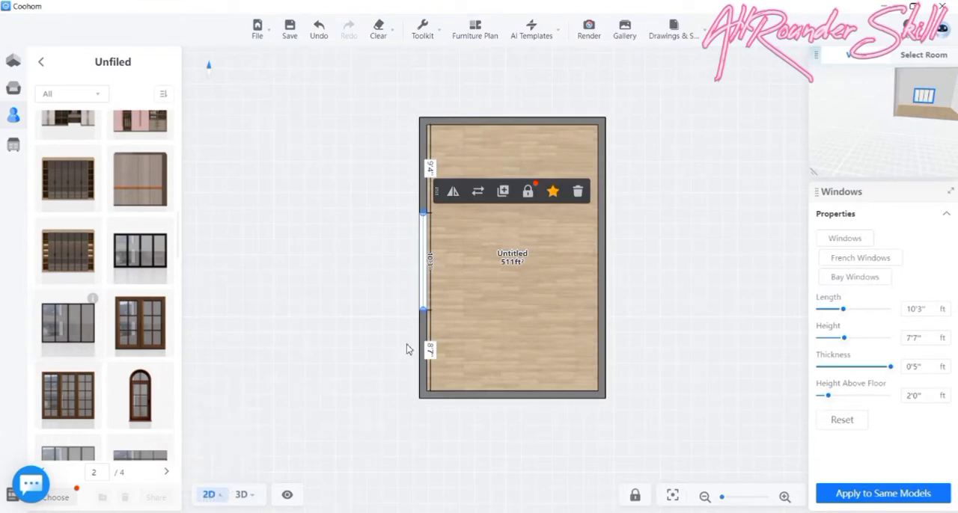
{"action": "scroll", "coordinate": [401, 173], "scroll_direction": "up", "scroll_amount": 2}
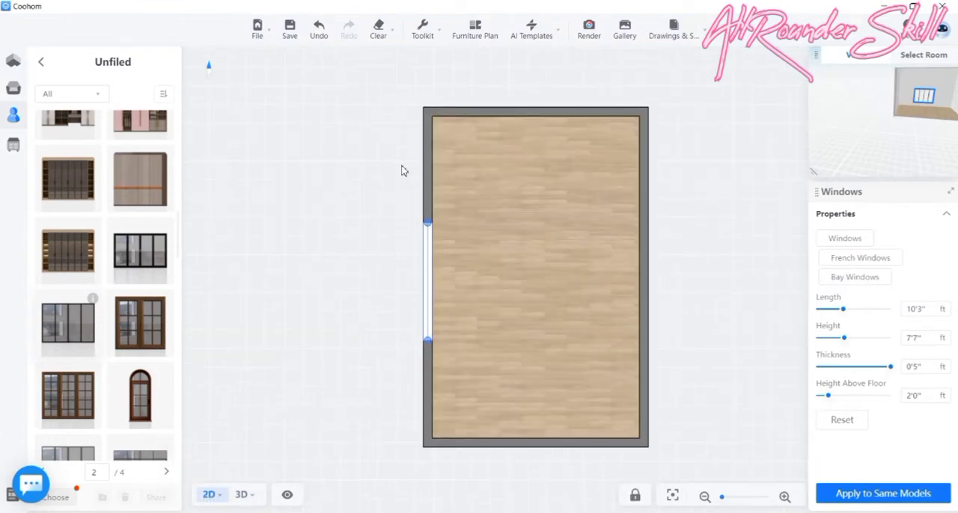
{"action": "left_click_drag", "start_coordinate": [433, 234], "coordinate": [434, 128]}
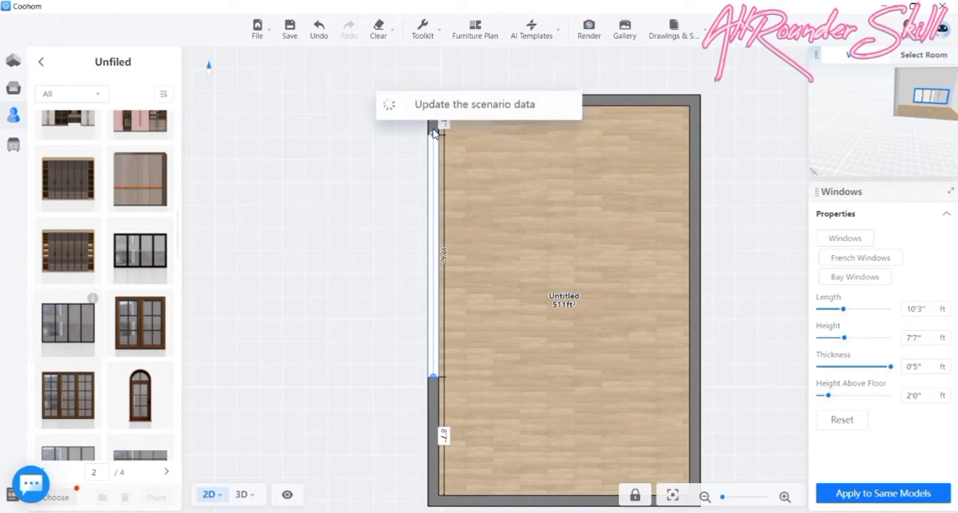
{"action": "left_click", "coordinate": [436, 379]}
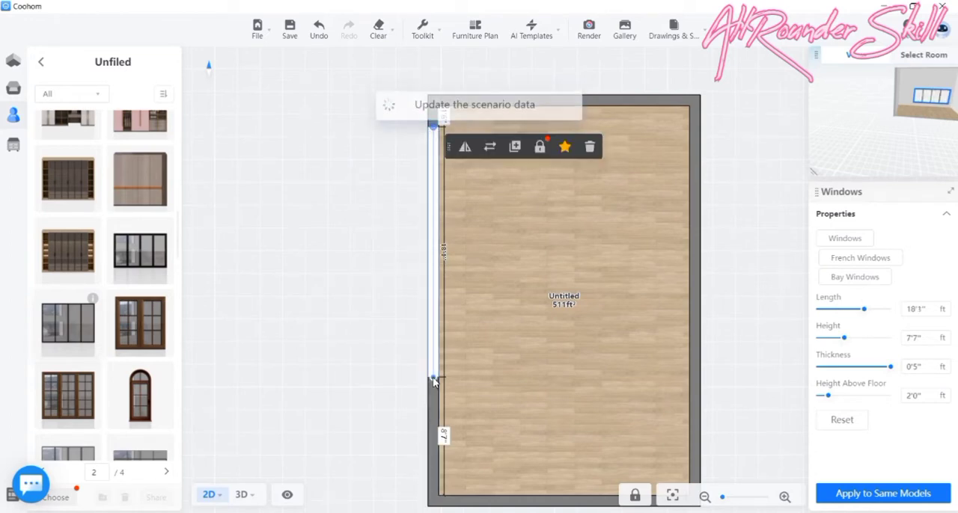
{"action": "left_click_drag", "start_coordinate": [433, 379], "coordinate": [430, 477]}
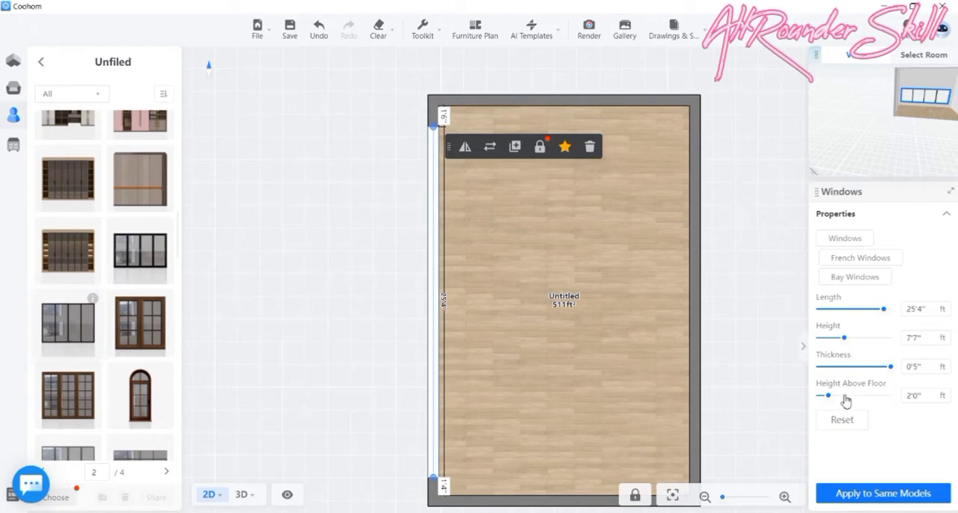
- Raise the window's height above the floor to 11'3" and check its position in the 3D view
{"action": "left_click_drag", "start_coordinate": [831, 399], "coordinate": [878, 398]}
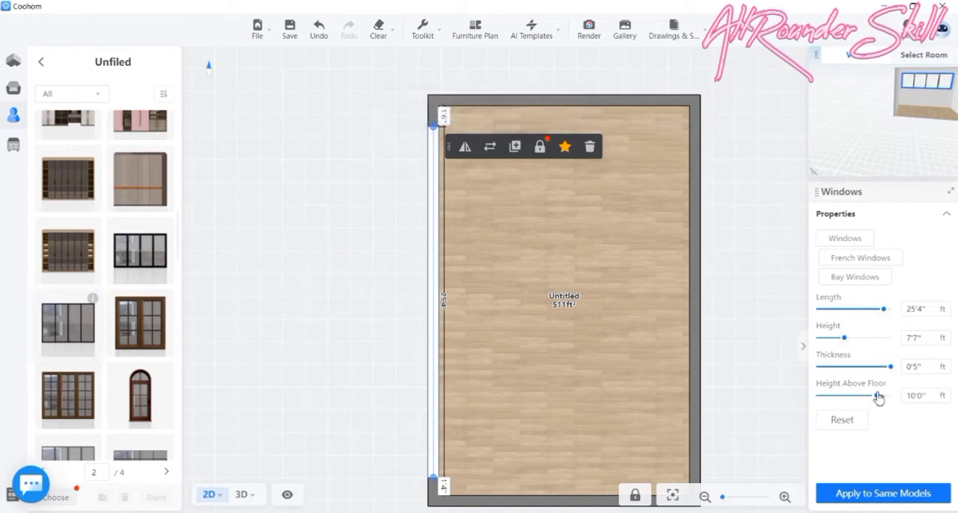
{"action": "left_click_drag", "start_coordinate": [879, 398], "coordinate": [886, 398]}
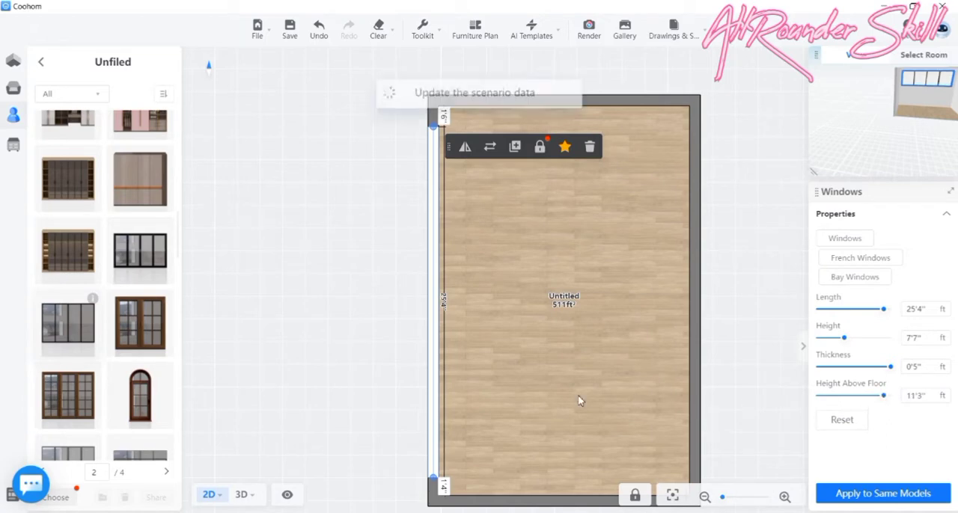
{"action": "left_click", "coordinate": [243, 498]}
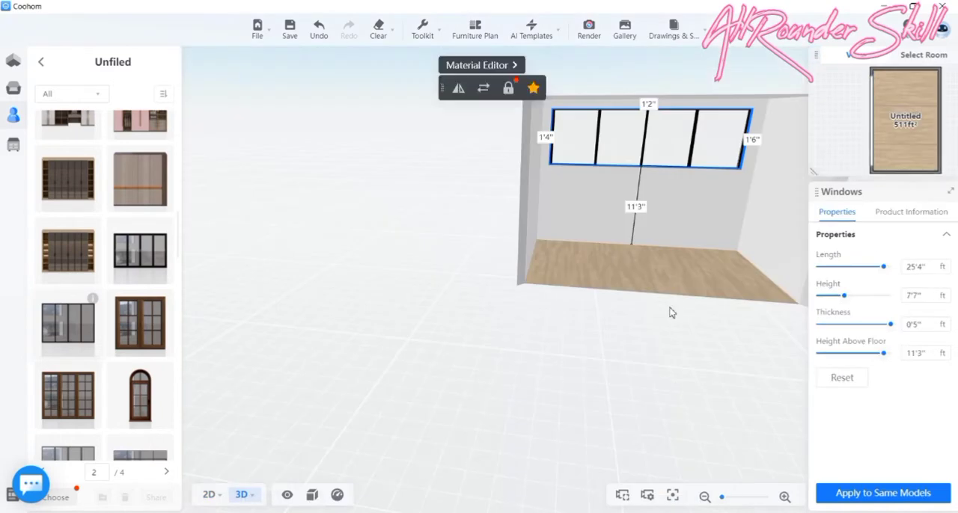
{"action": "mouse_move", "coordinate": [613, 366]}
{"action": "left_mouse_down"}
{"action": "mouse_move", "coordinate": [613, 351]}
{"action": "mouse_move", "coordinate": [577, 350]}
{"action": "mouse_move", "coordinate": [629, 362]}
{"action": "left_mouse_up"}
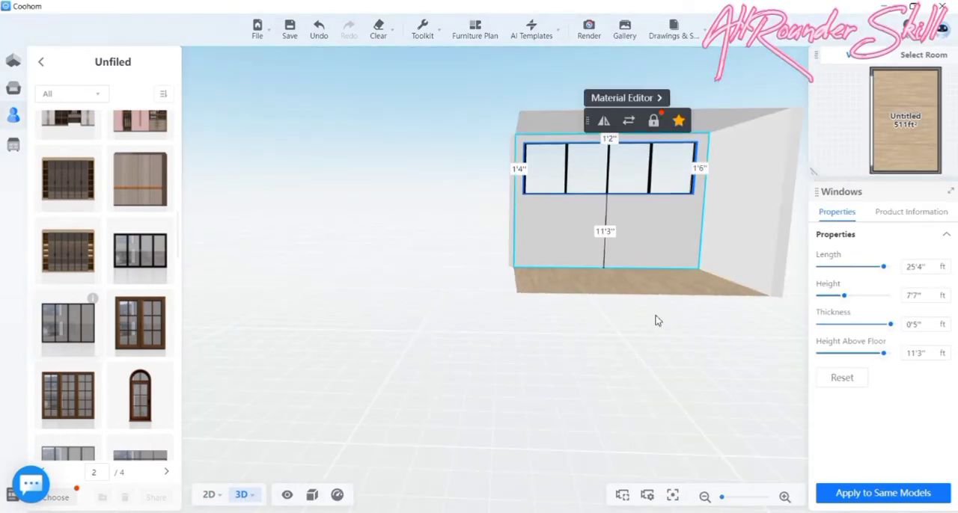
{"action": "left_click_drag", "start_coordinate": [655, 320], "coordinate": [669, 332]}
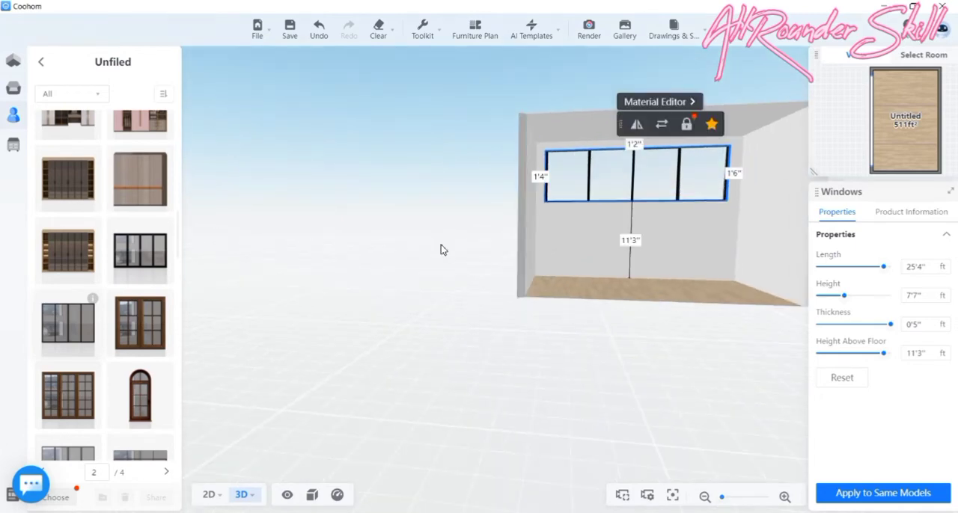
- Set the window's height to 18'6" and its height above the floor to 0'6"
{"action": "left_click", "coordinate": [69, 330]}
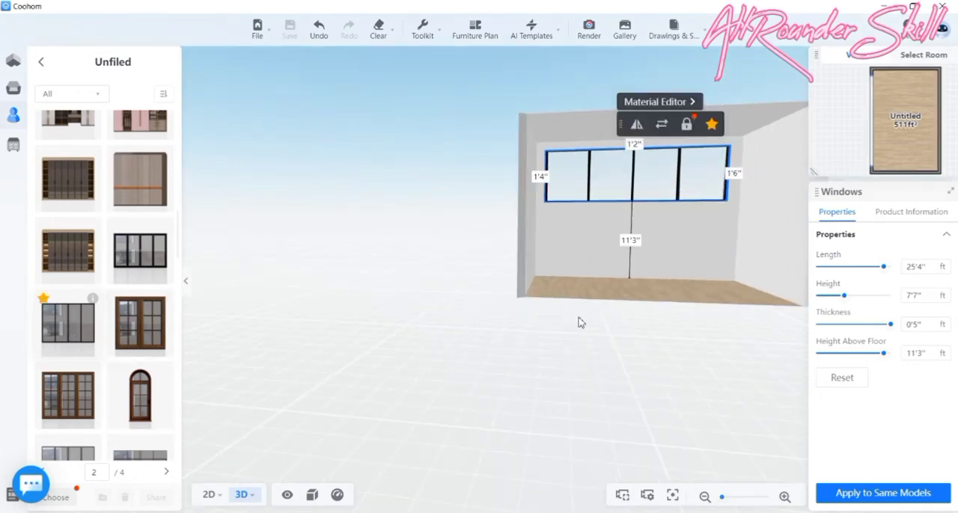
{"action": "left_click", "coordinate": [630, 277]}
{"action": "left_click_drag", "start_coordinate": [629, 278], "coordinate": [225, 291]}
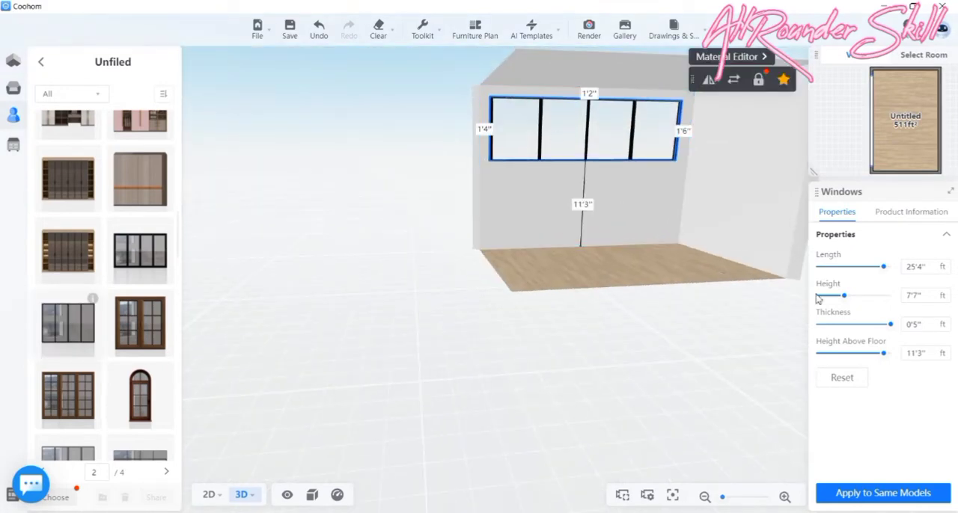
{"action": "left_click_drag", "start_coordinate": [845, 296], "coordinate": [887, 300]}
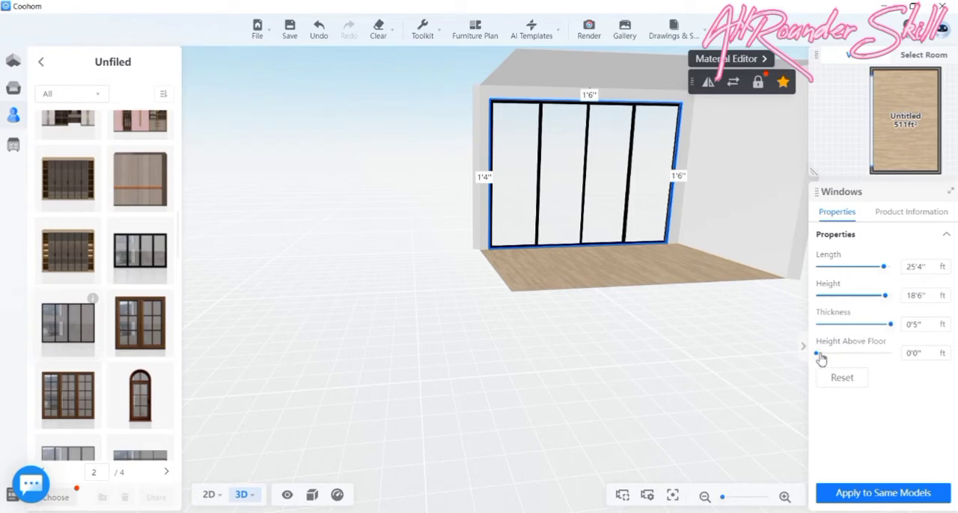
{"action": "left_click_drag", "start_coordinate": [820, 359], "coordinate": [841, 359]}
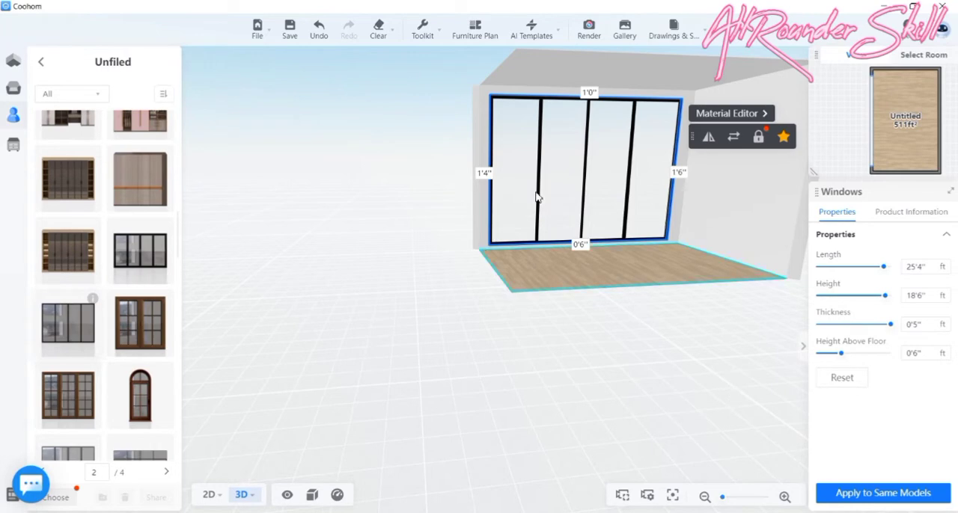
{"action": "left_click_drag", "start_coordinate": [419, 284], "coordinate": [273, 387]}
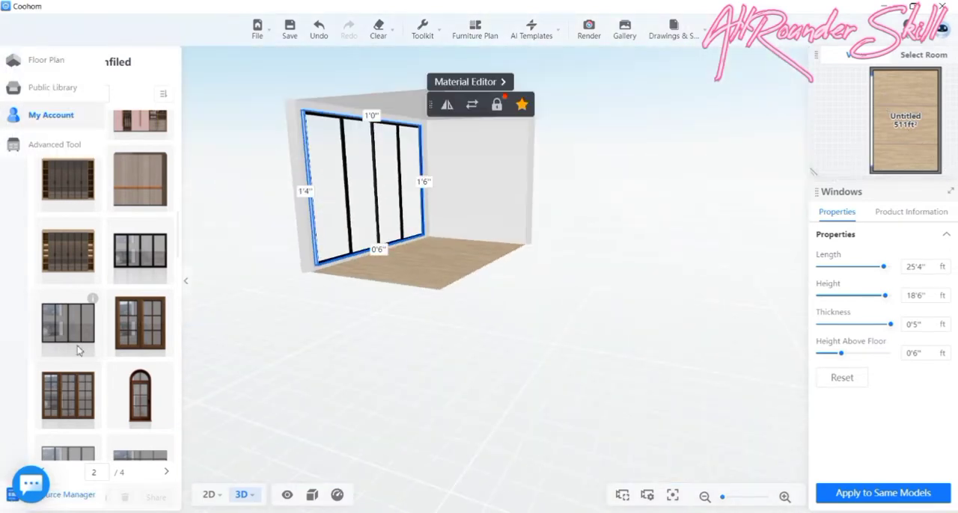
- Add a structural beam along the full length of the window wall in the 2D plan and check it in the 3D view
{"action": "left_click", "coordinate": [37, 98]}
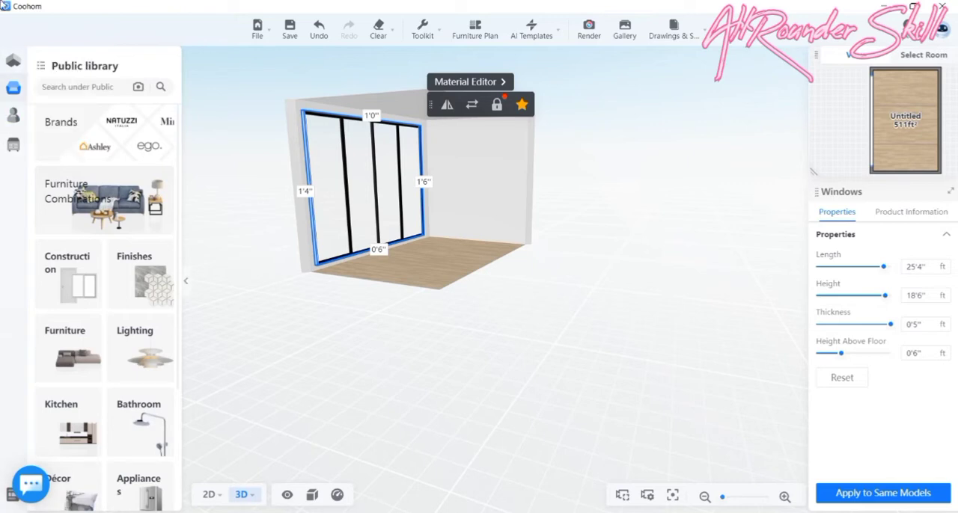
{"action": "left_click", "coordinate": [16, 115]}
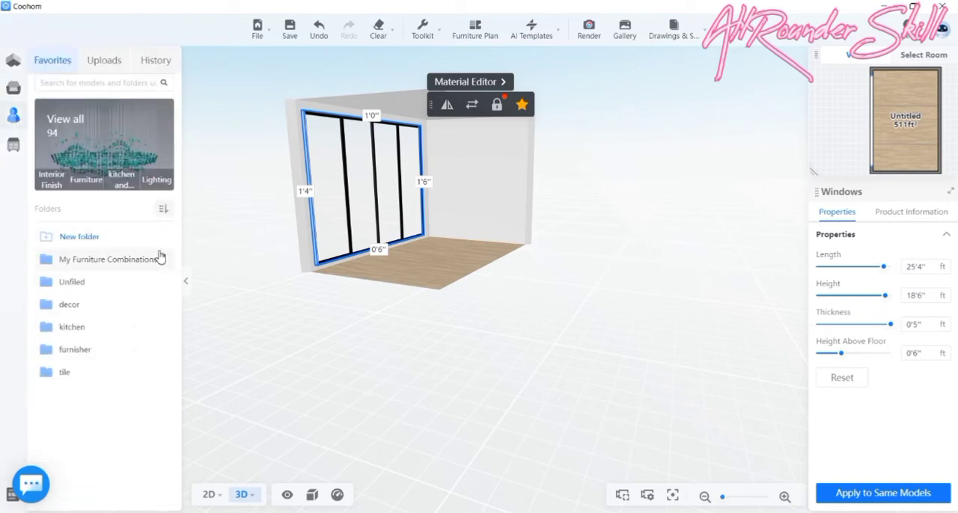
{"action": "left_click", "coordinate": [9, 61]}
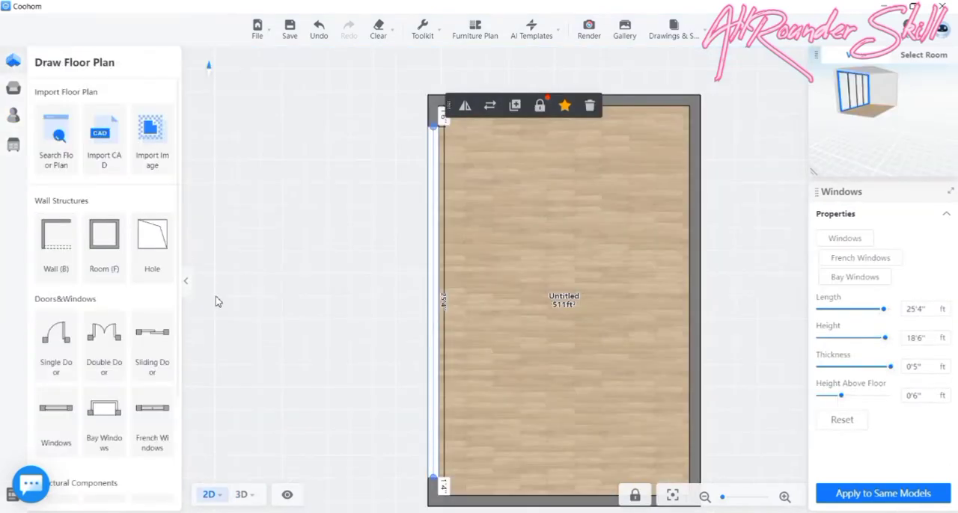
{"action": "scroll", "coordinate": [69, 329], "scroll_direction": "down", "scroll_amount": 2}
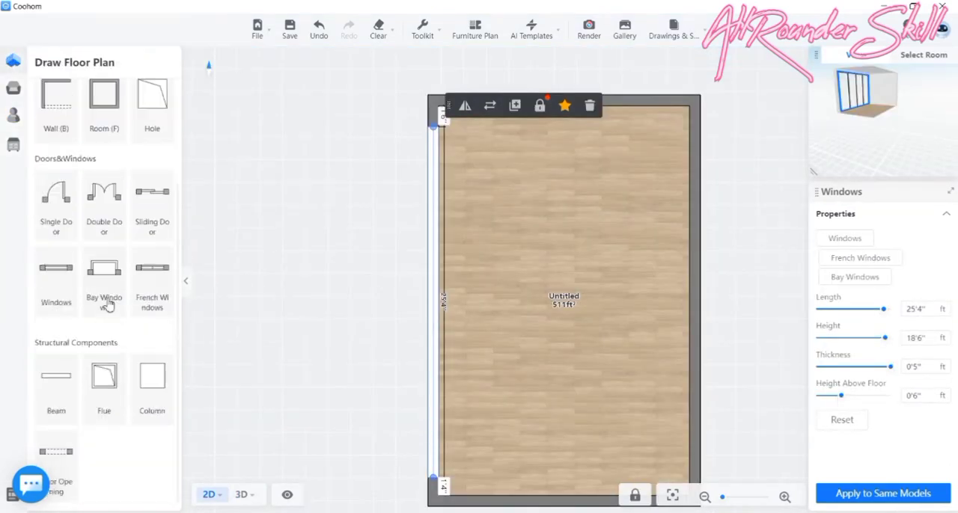
{"action": "left_click", "coordinate": [56, 401]}
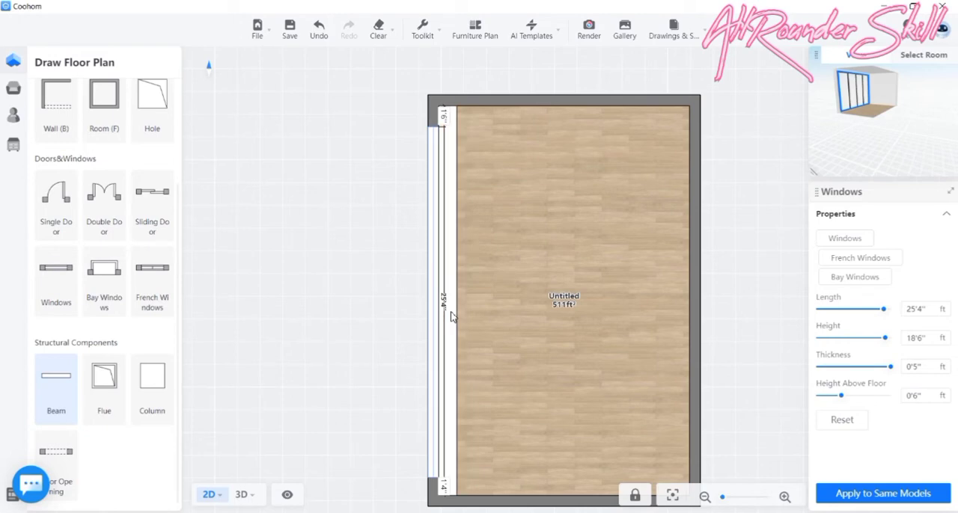
{"action": "left_click", "coordinate": [451, 317]}
{"action": "left_click", "coordinate": [248, 495]}
{"action": "left_click_drag", "start_coordinate": [414, 352], "coordinate": [480, 336]}
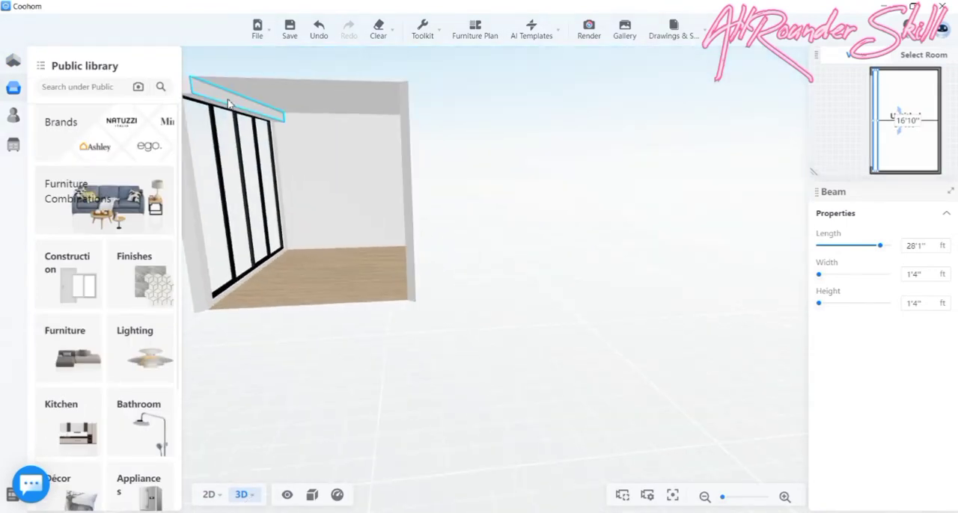
{"action": "left_click", "coordinate": [228, 103]}
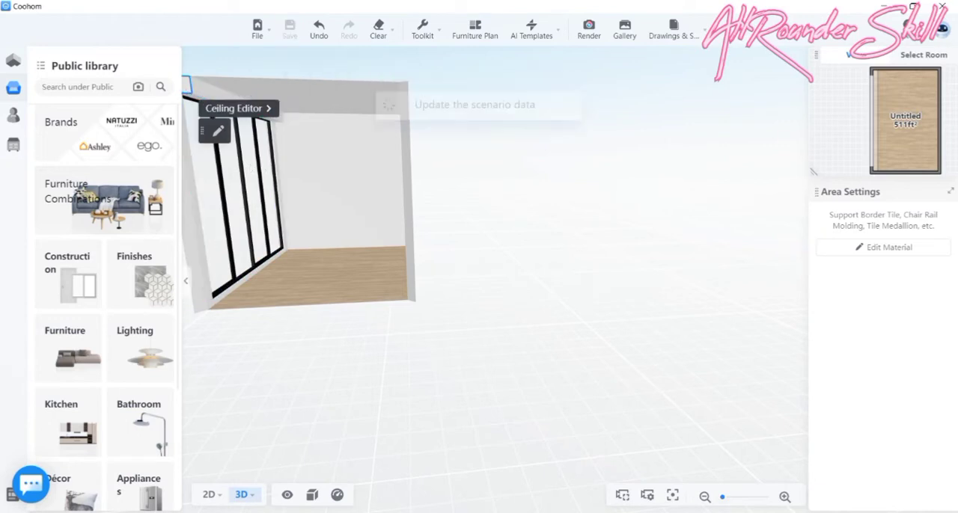
- Delete the beam along the window wall in the 2D plan
{"action": "left_click", "coordinate": [210, 496]}
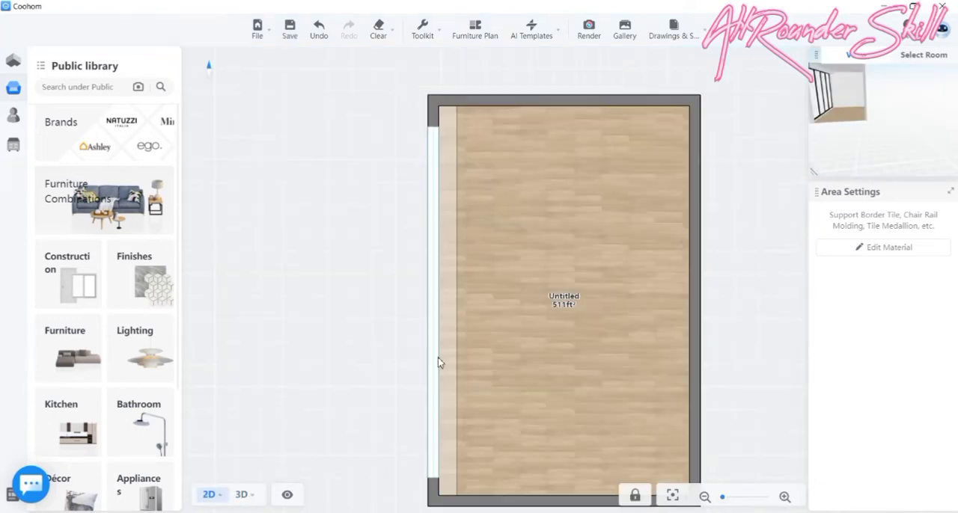
{"action": "left_click", "coordinate": [445, 357]}
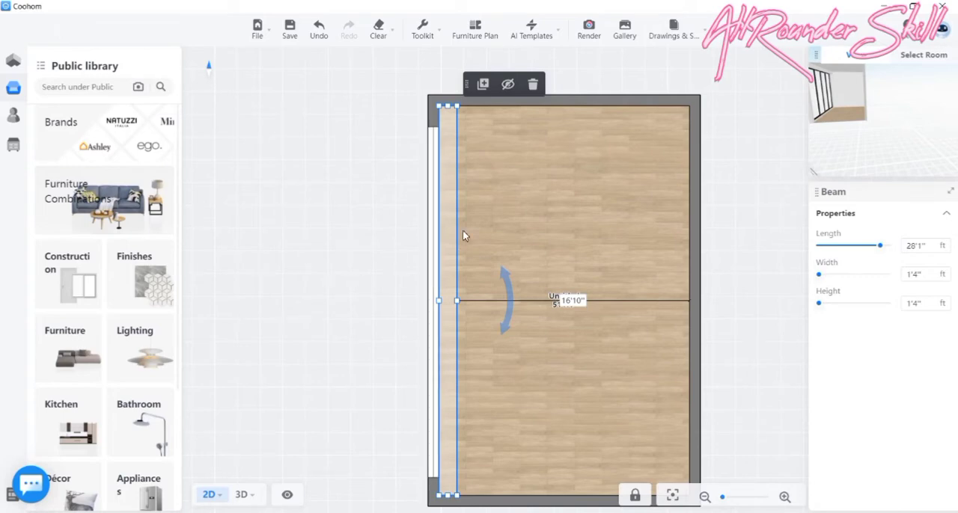
{"action": "scroll", "coordinate": [464, 230], "scroll_direction": "down", "scroll_amount": 2}
{"action": "scroll", "coordinate": [481, 230], "scroll_direction": "down", "scroll_amount": 1}
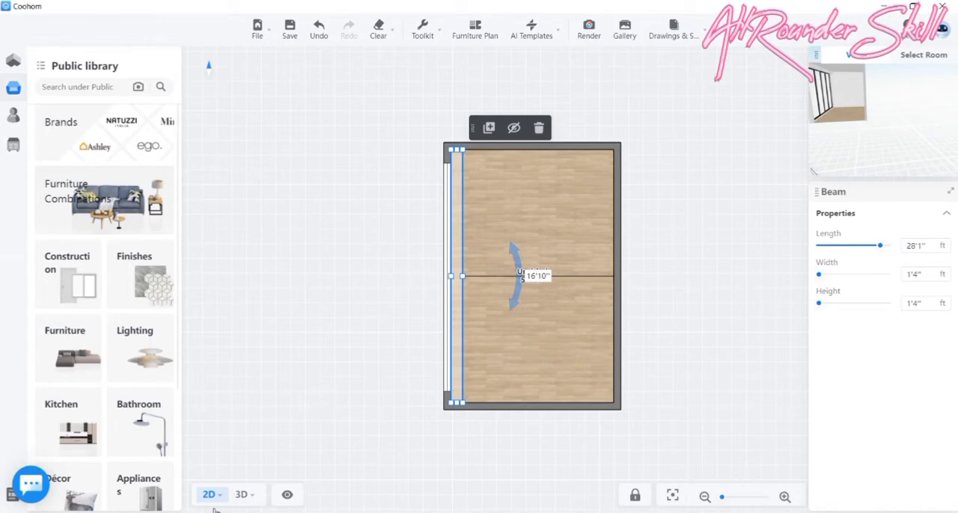
{"action": "left_click", "coordinate": [540, 129]}
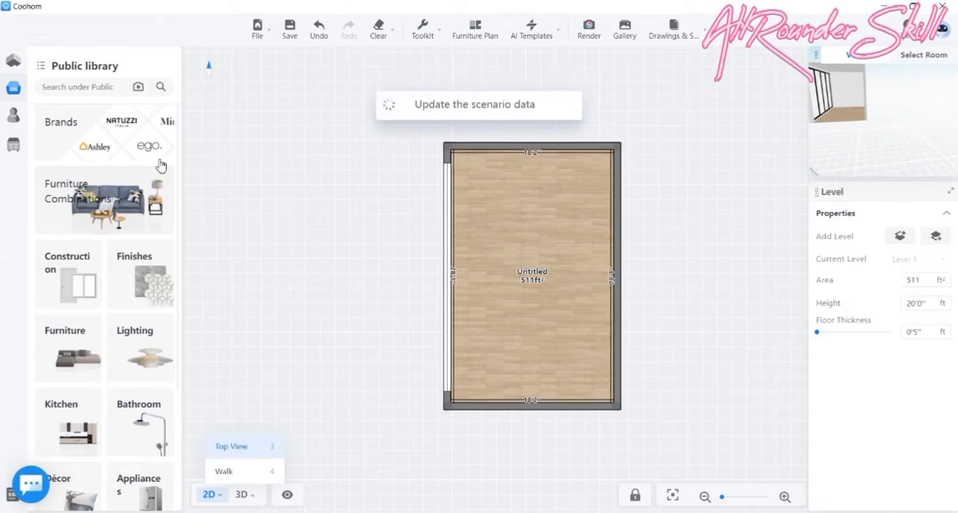
- Open the short end wall beside the window in the Background Wall Editor from the 3D view
{"action": "left_click", "coordinate": [242, 495]}
{"action": "left_click_drag", "start_coordinate": [392, 363], "coordinate": [327, 373]}
{"action": "scroll", "coordinate": [325, 262], "scroll_direction": "up", "scroll_amount": 3}
{"action": "left_click_drag", "start_coordinate": [378, 415], "coordinate": [346, 374]}
{"action": "left_click_drag", "start_coordinate": [316, 292], "coordinate": [431, 301]}
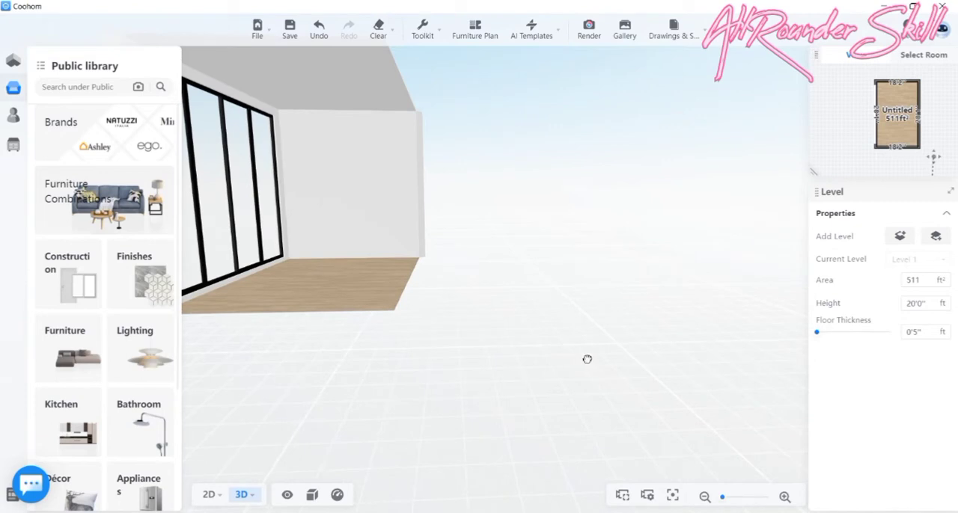
{"action": "left_click_drag", "start_coordinate": [586, 359], "coordinate": [392, 402]}
{"action": "left_click_drag", "start_coordinate": [337, 413], "coordinate": [312, 426]}
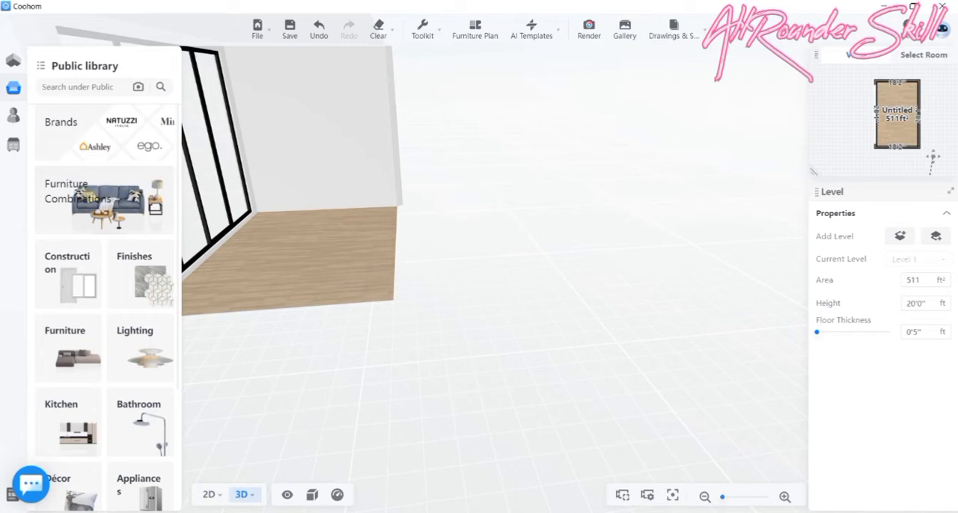
{"action": "left_click", "coordinate": [273, 122]}
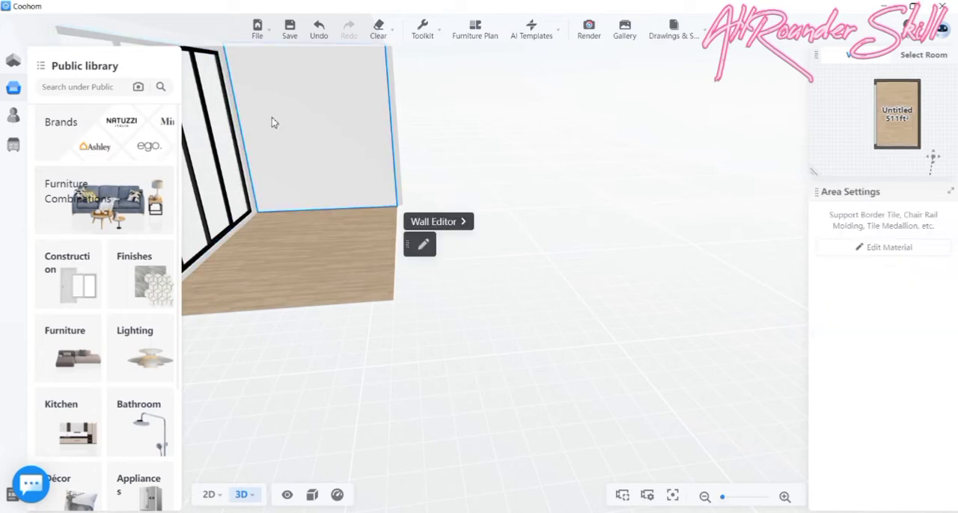
{"action": "left_click", "coordinate": [430, 222]}
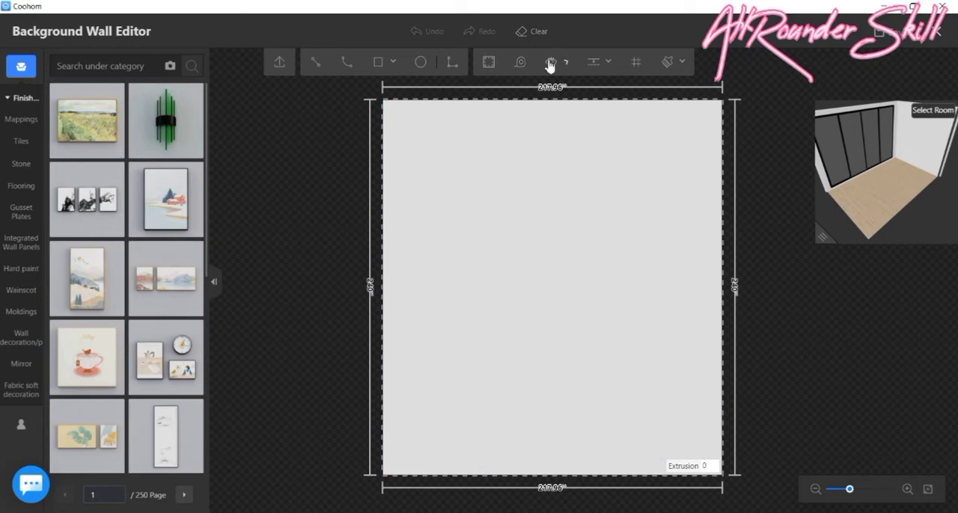
- Add a guide along the wall's bottom edge and a horizontal guide 90" above it
{"action": "left_click", "coordinate": [591, 62]}
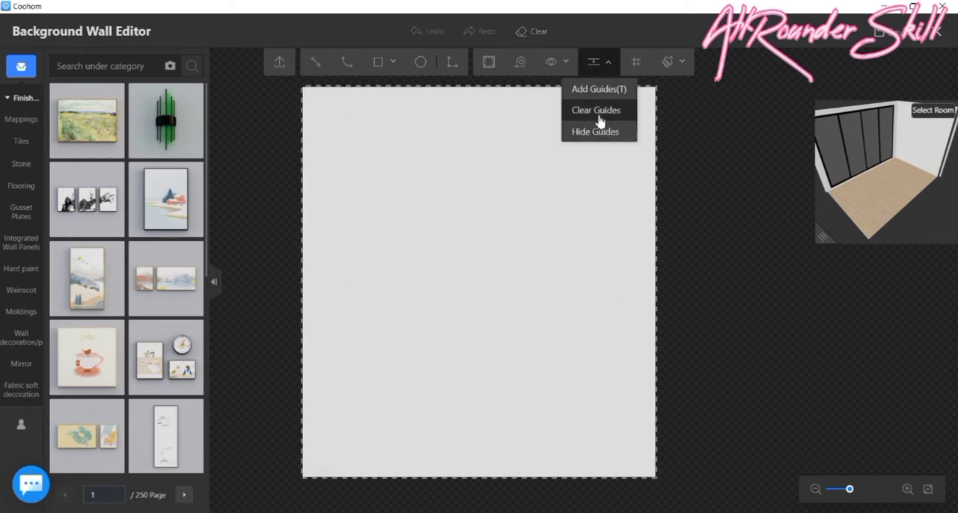
{"action": "left_click", "coordinate": [598, 90]}
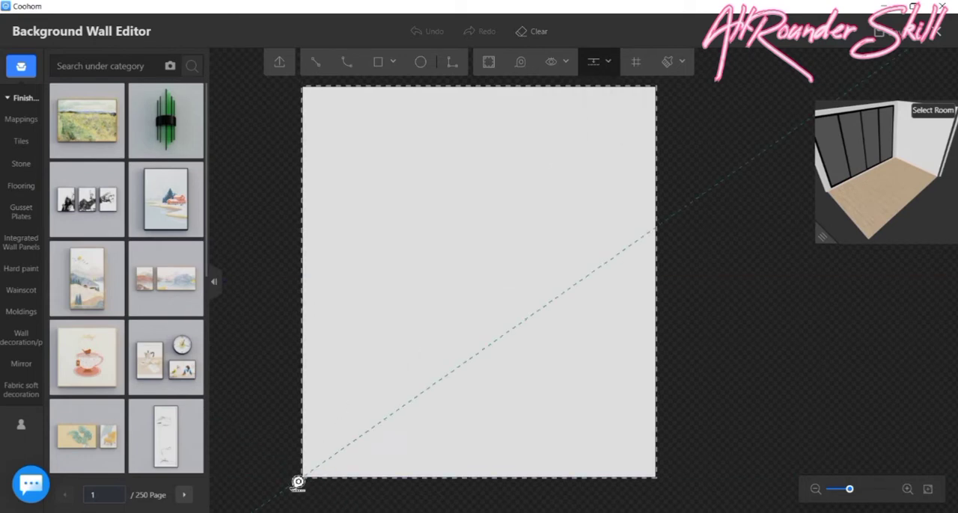
{"action": "left_click", "coordinate": [290, 474]}
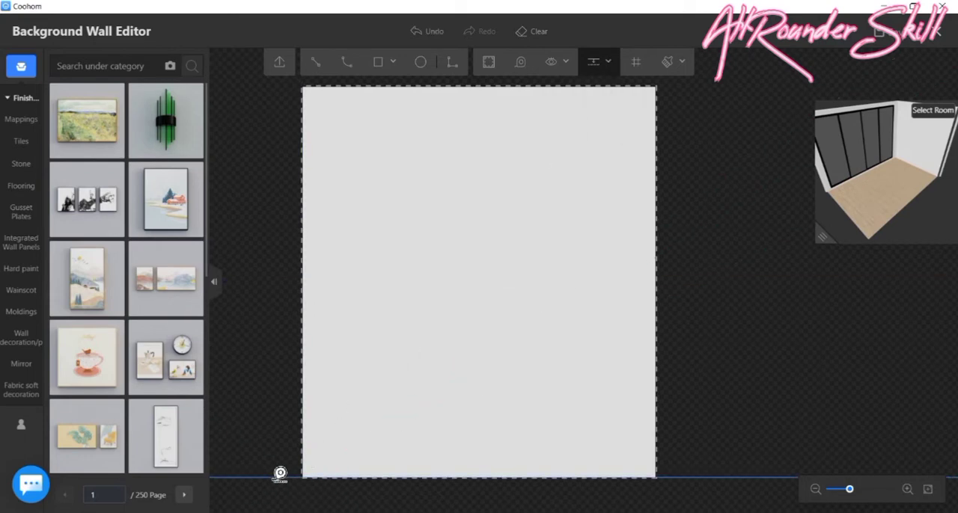
{"action": "left_click", "coordinate": [285, 445]}
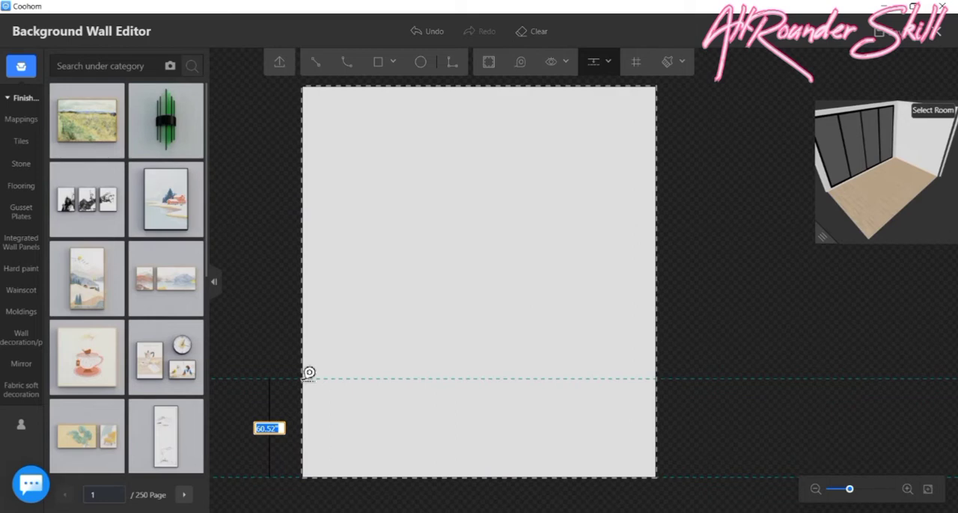
{"action": "type", "text": "90"}
{"action": "key", "text": "Return"}
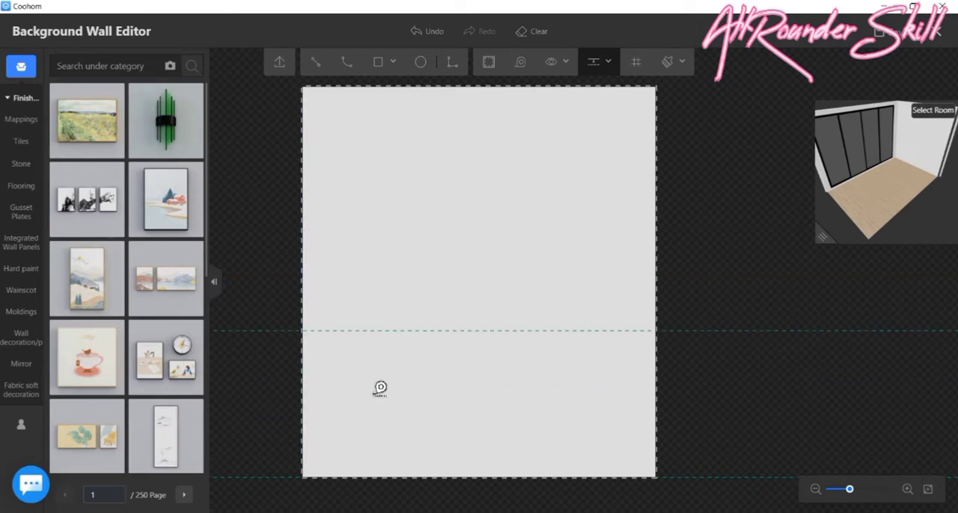
- Add vertical guides 4" inside the wall's left and right edges
{"action": "left_click", "coordinate": [305, 374]}
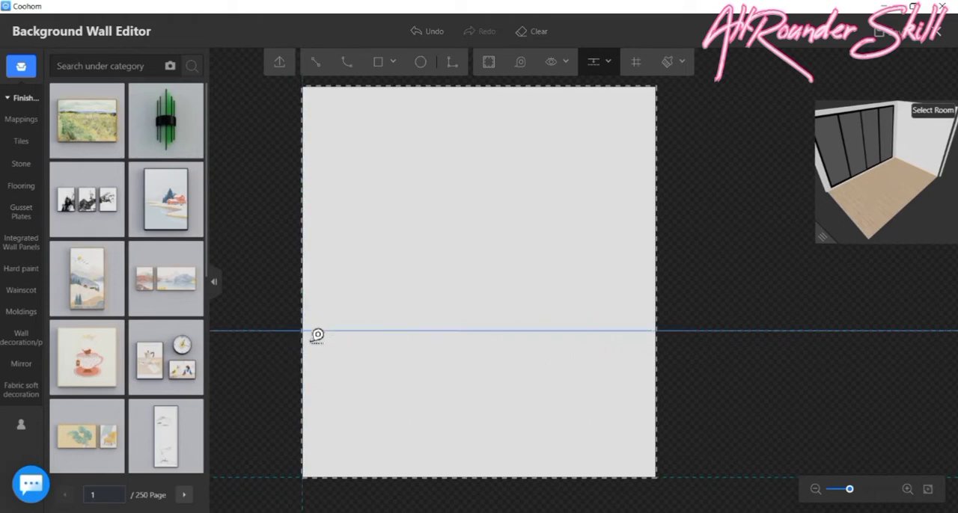
{"action": "left_click", "coordinate": [332, 346]}
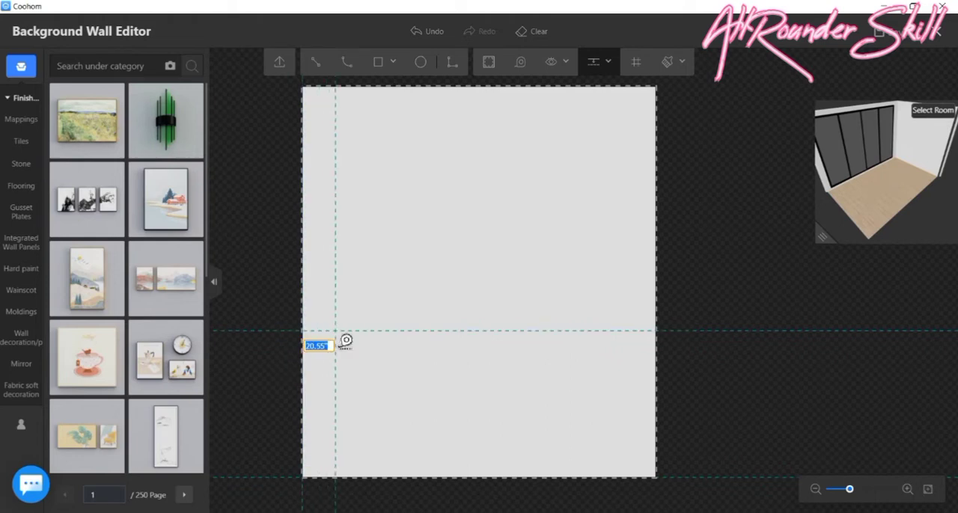
{"action": "type", "text": "4"}
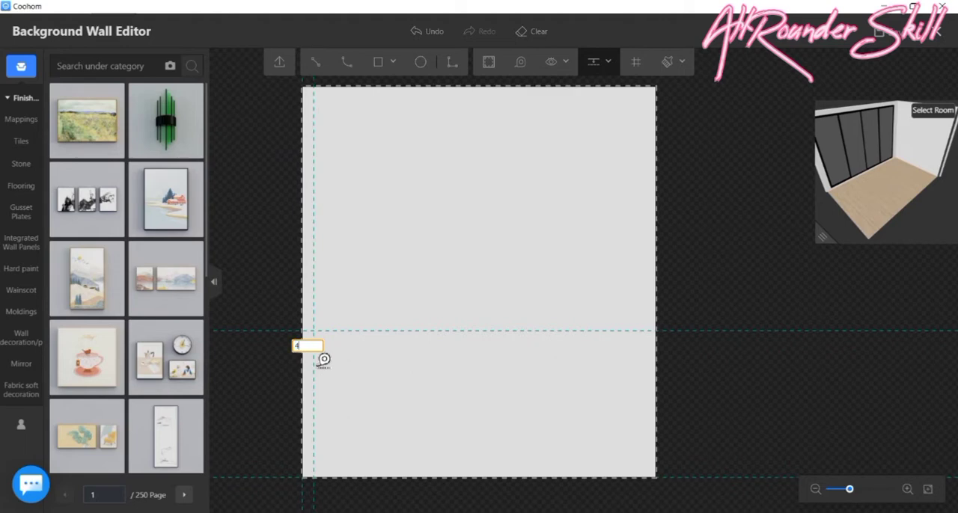
{"action": "key", "text": "Return"}
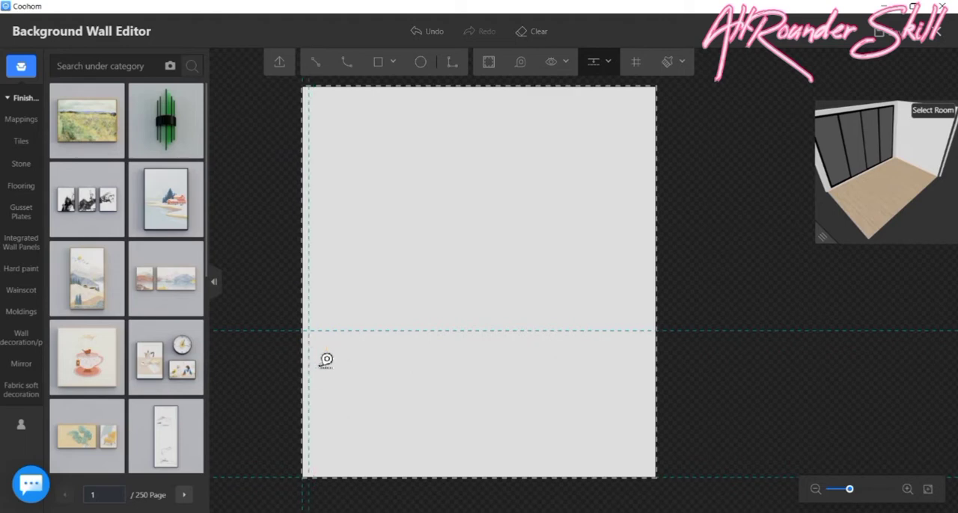
{"action": "left_click", "coordinate": [635, 389]}
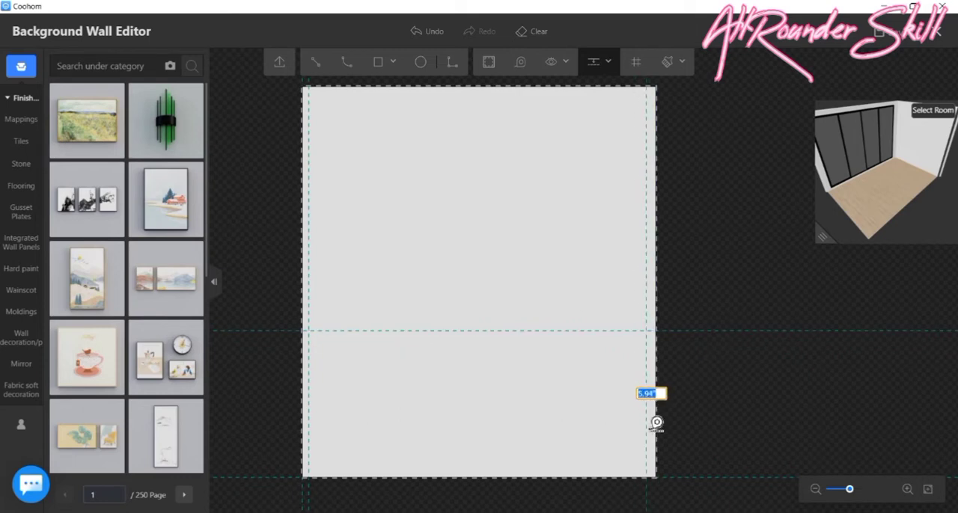
{"action": "type", "text": "4"}
{"action": "key", "text": "Return"}
- Add another horizontal guide 36" above the 90" guide
{"action": "scroll", "coordinate": [338, 337], "scroll_direction": "up", "scroll_amount": 2}
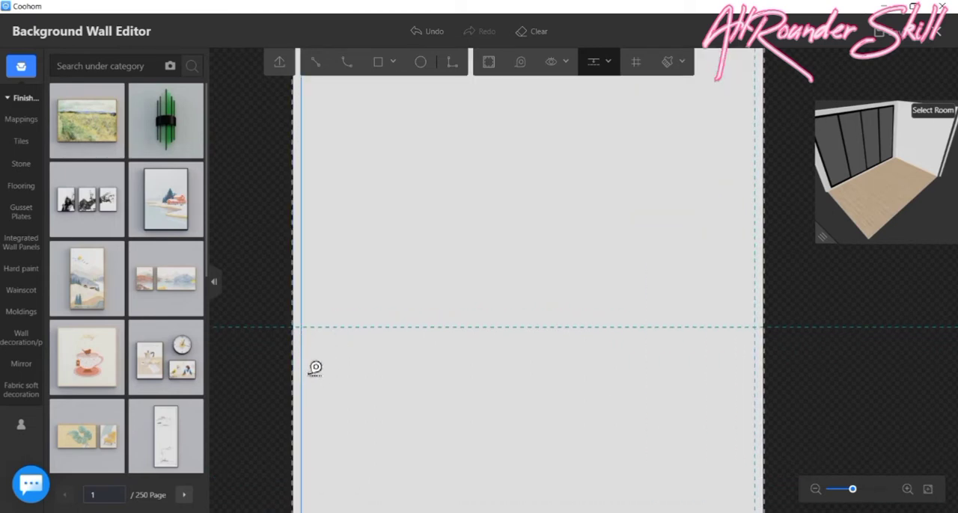
{"action": "left_click", "coordinate": [400, 328]}
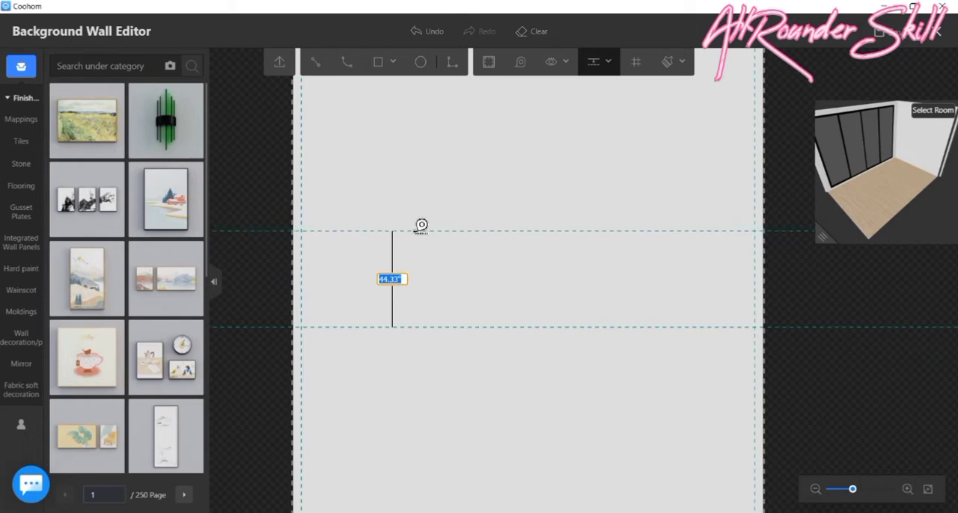
{"action": "type", "text": "4"}
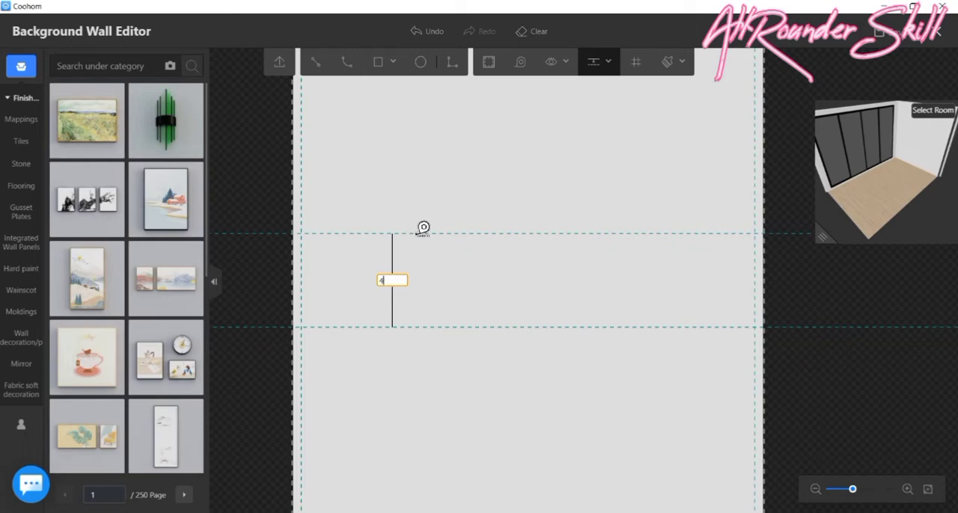
{"action": "type", "text": "36"}
{"action": "key", "text": "Return"}
{"action": "scroll", "coordinate": [464, 206], "scroll_direction": "down", "scroll_amount": 2}
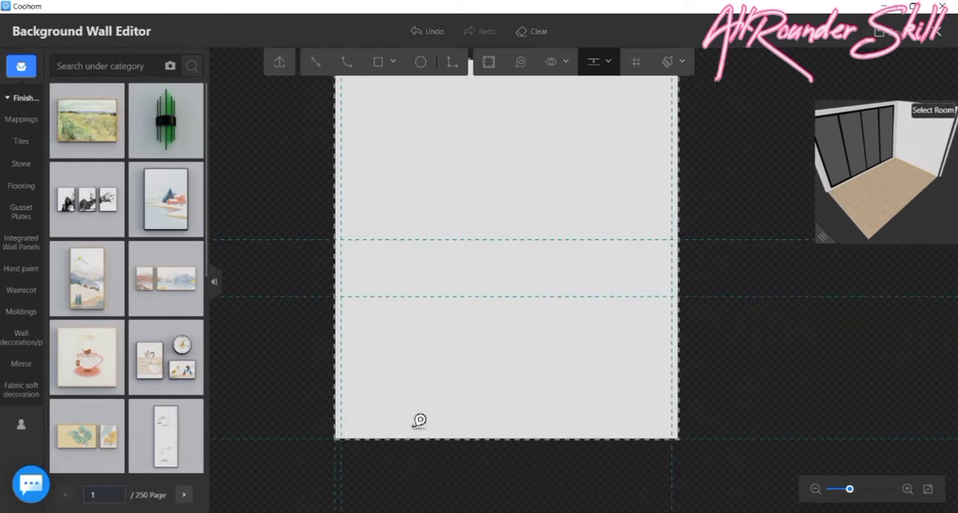
- Add vertical guides 40" inward from the existing guides near the wall's left and right edges
{"action": "left_click", "coordinate": [354, 339]}
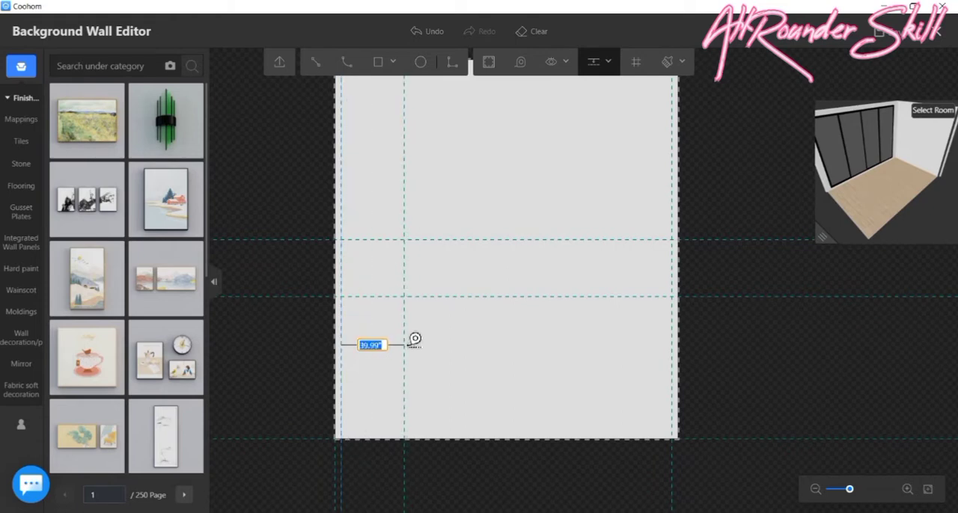
{"action": "type", "text": "3"}
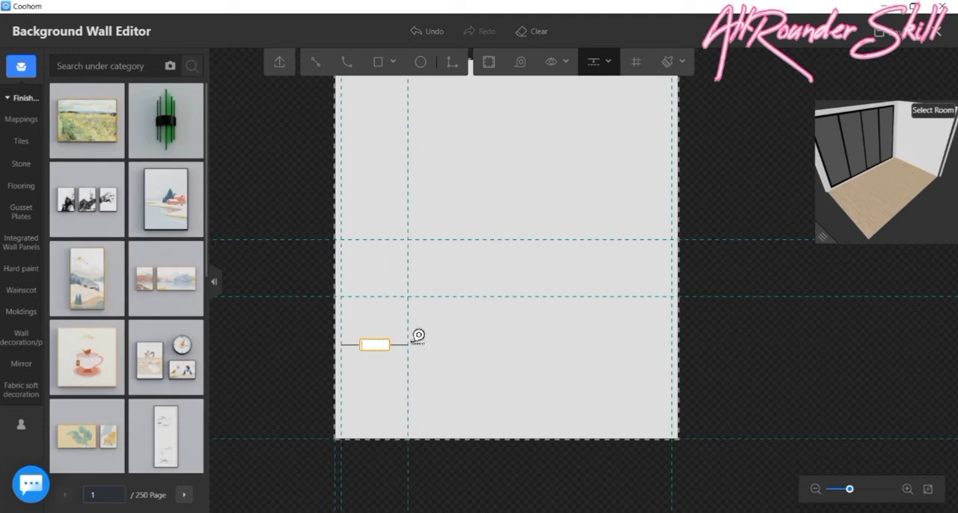
{"action": "key", "text": "Return"}
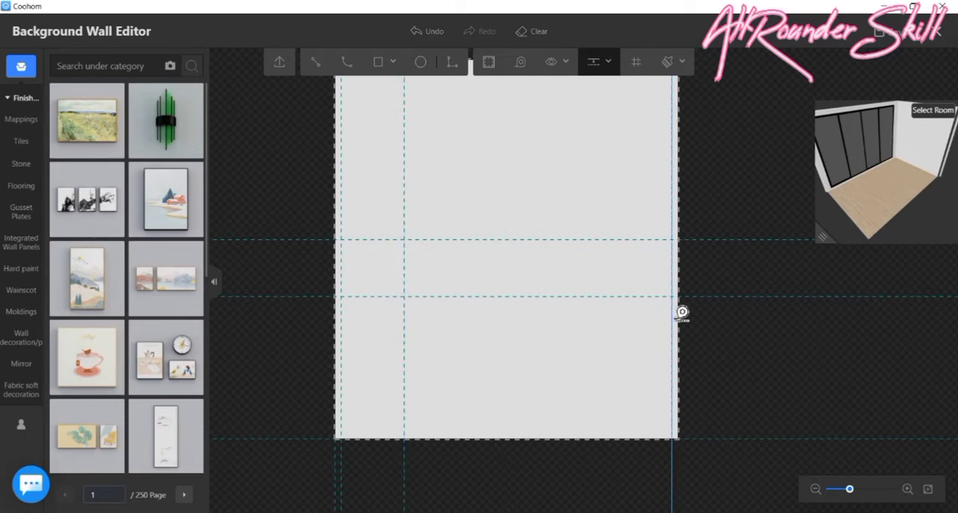
{"action": "left_click_drag", "start_coordinate": [679, 312], "coordinate": [635, 313]}
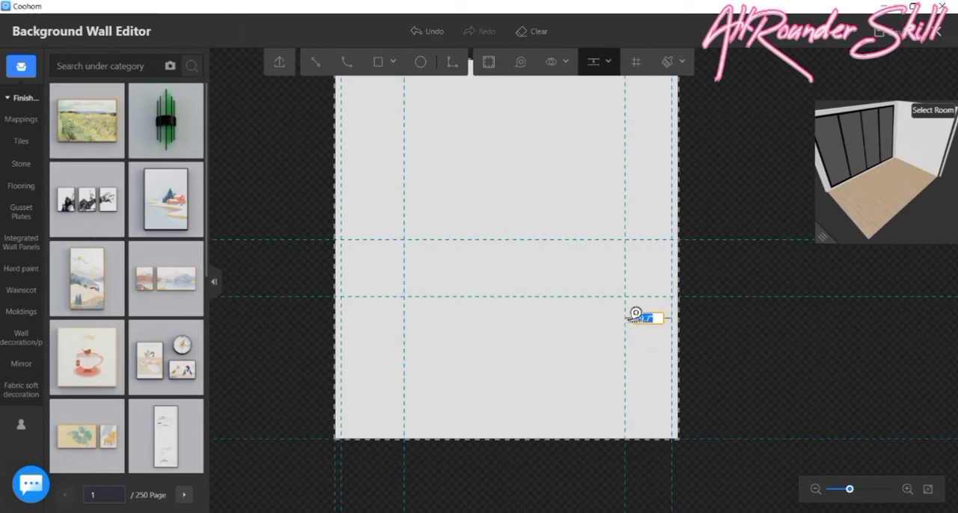
{"action": "key", "text": "Return"}
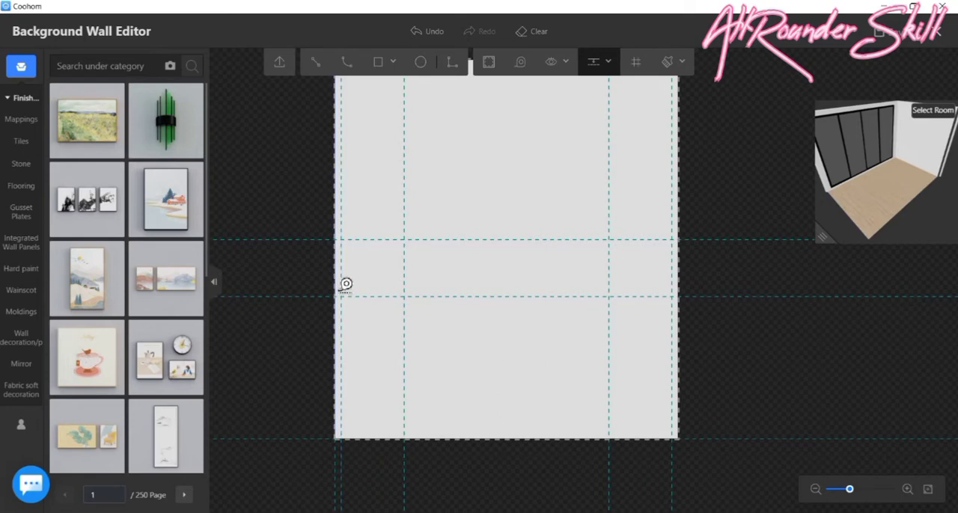
- Add horizontal guides 4" above the wall's bottom edge and 4" below the 90" guide
{"action": "scroll", "coordinate": [347, 282], "scroll_direction": "up", "scroll_amount": 1}
{"action": "scroll", "coordinate": [360, 254], "scroll_direction": "down", "scroll_amount": 1}
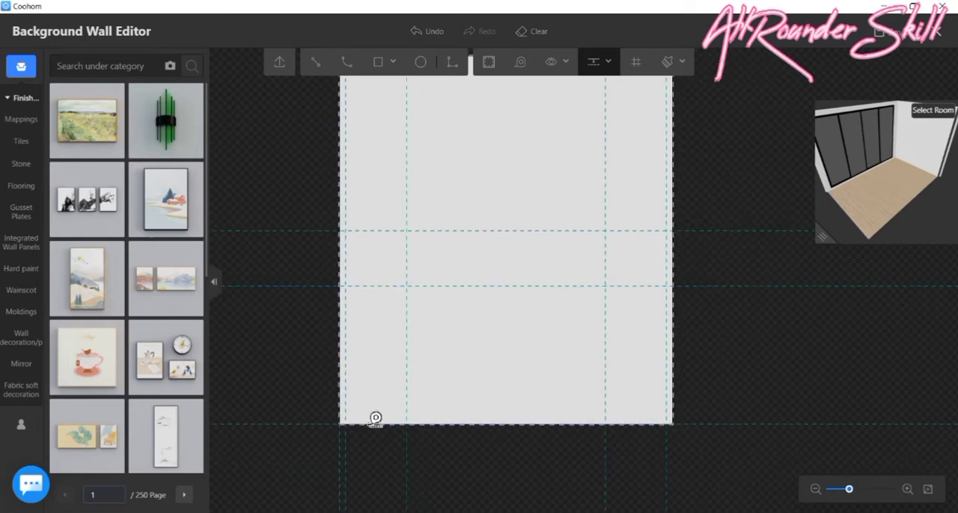
{"action": "left_click", "coordinate": [380, 412]}
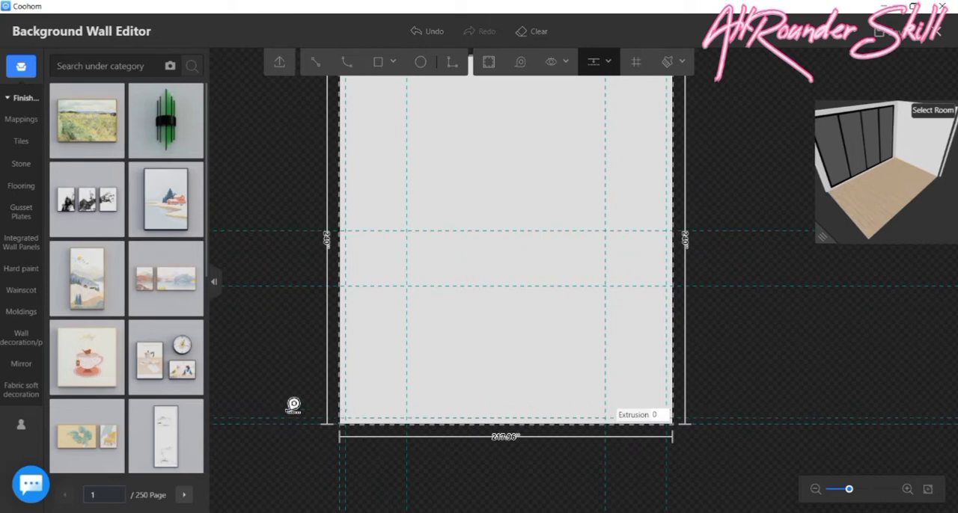
{"action": "scroll", "coordinate": [386, 290], "scroll_direction": "up", "scroll_amount": 1}
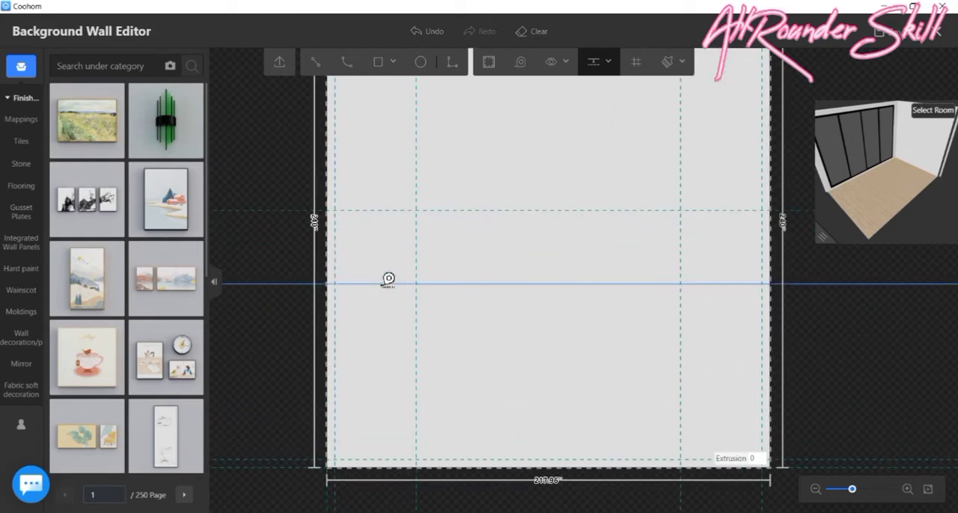
{"action": "type", "text": "4"}
{"action": "key", "text": "Return"}
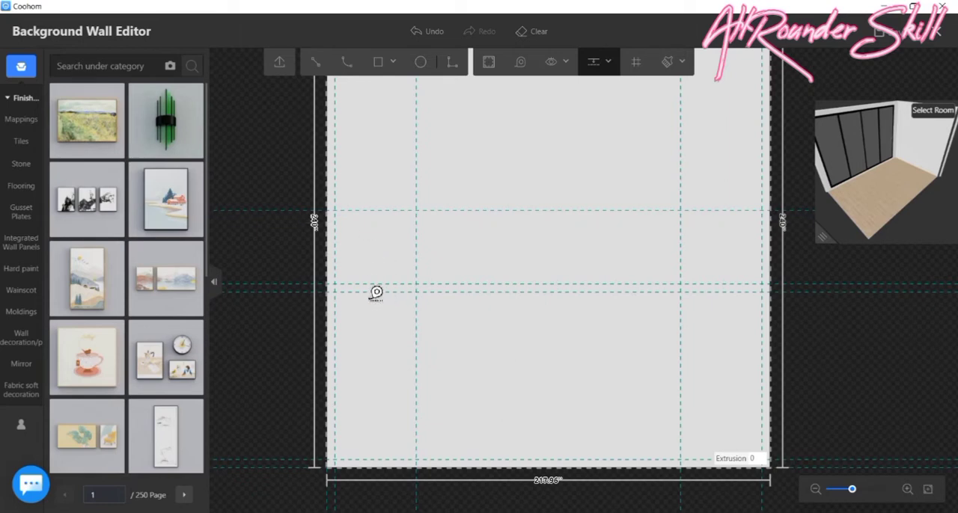
- Add horizontal guides 4" above the 90" guide and 4" below the uppermost horizontal guide
{"action": "left_click", "coordinate": [383, 281]}
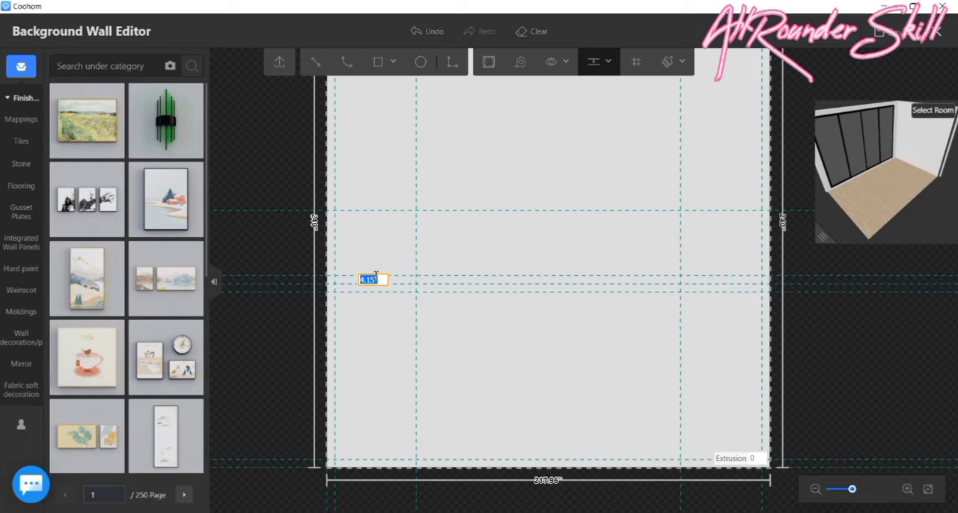
{"action": "type", "text": "4"}
{"action": "key", "text": "Return"}
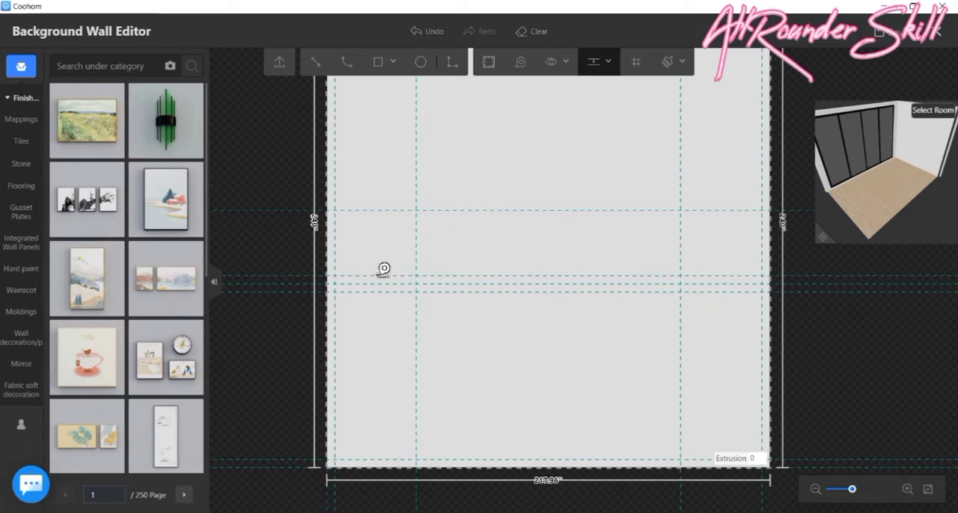
{"action": "left_click", "coordinate": [362, 221]}
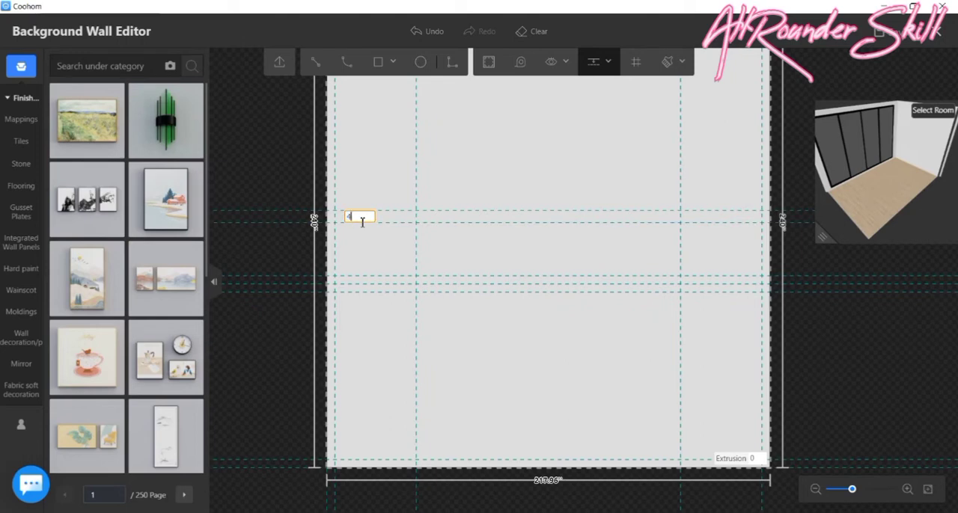
{"action": "key", "text": "Return"}
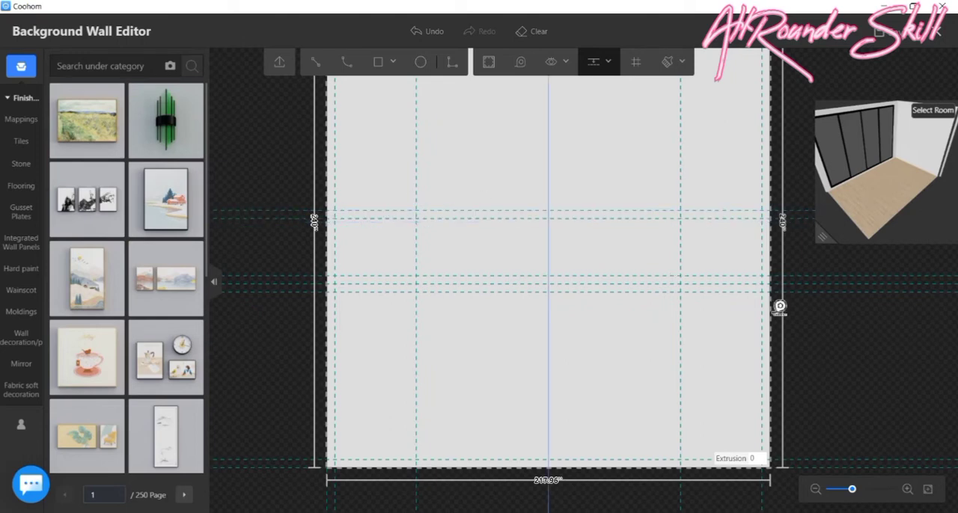
- Draw a 40" × 82" rectangle in the wall's lower left bay and one about 38" × 26" in the bay above it
{"action": "scroll", "coordinate": [628, 366], "scroll_direction": "down", "scroll_amount": 1}
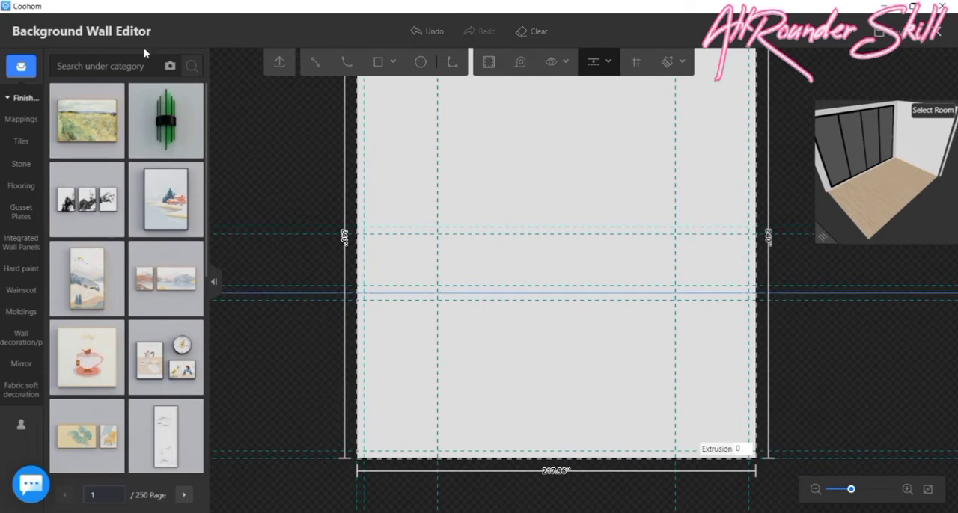
{"action": "left_click", "coordinate": [377, 62]}
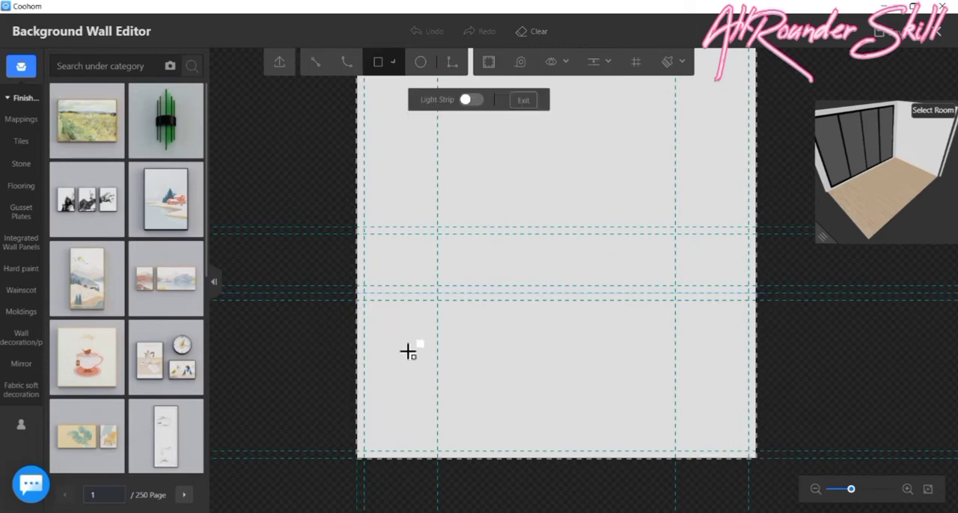
{"action": "scroll", "coordinate": [370, 299], "scroll_direction": "up", "scroll_amount": 1}
{"action": "left_click", "coordinate": [372, 295]}
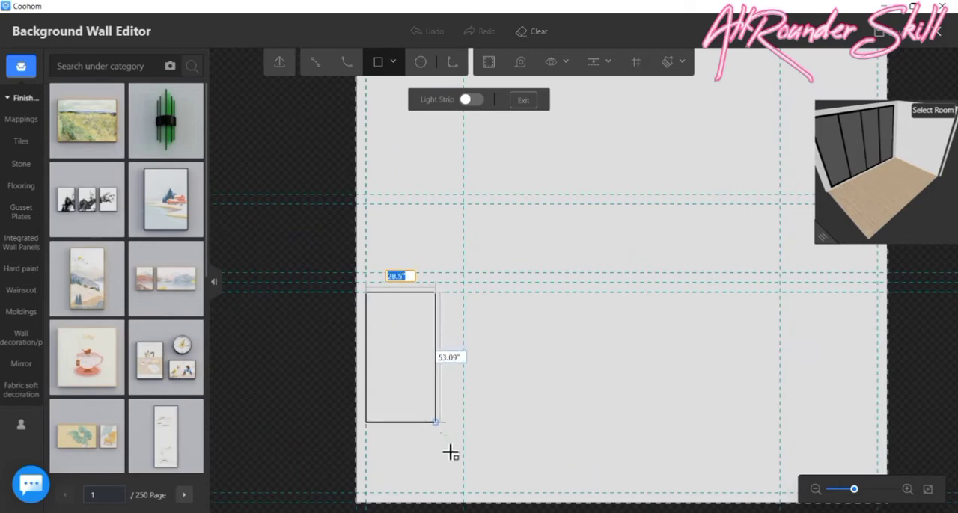
{"action": "left_click", "coordinate": [463, 495]}
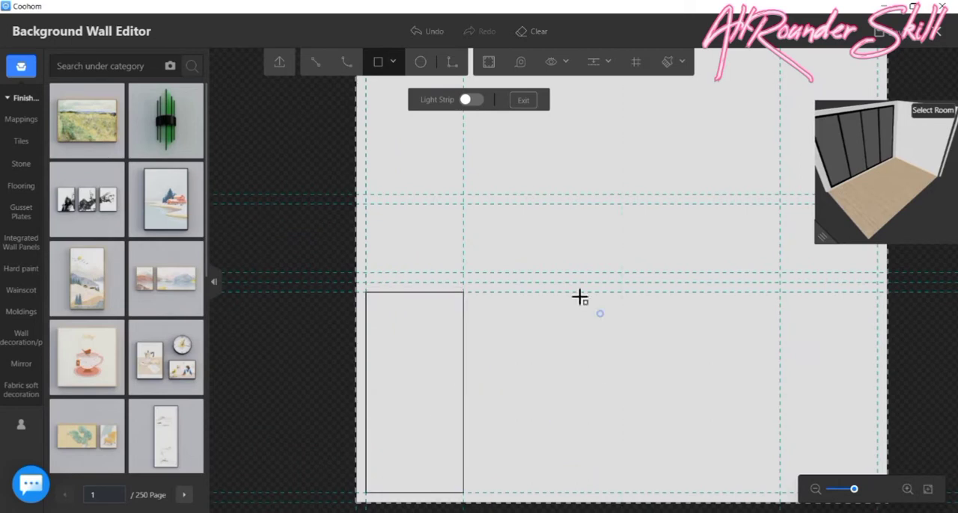
{"action": "left_click", "coordinate": [372, 208]}
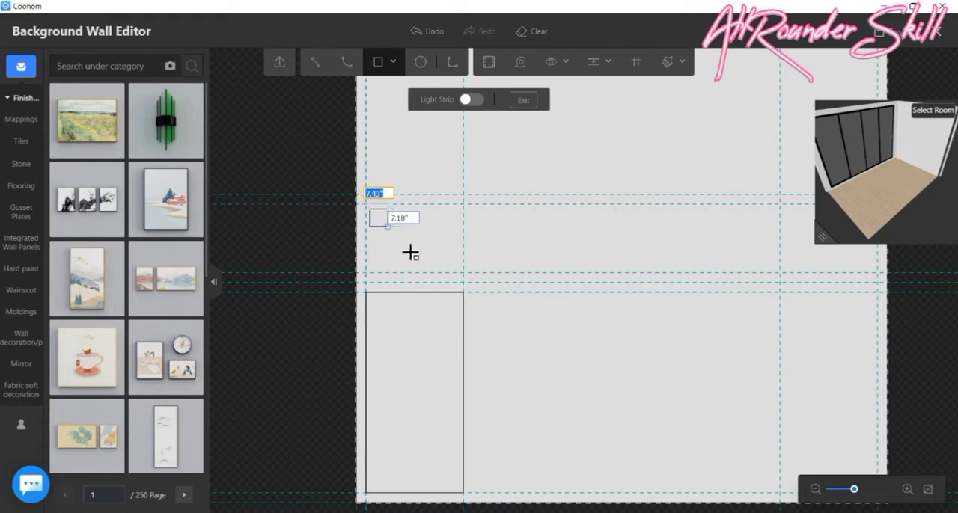
{"action": "left_click", "coordinate": [463, 274]}
- Draw a 40" × 26" rectangle in the wall's upper right bay, level with the small rectangle on the left
{"action": "scroll", "coordinate": [479, 258], "scroll_direction": "down", "scroll_amount": 1}
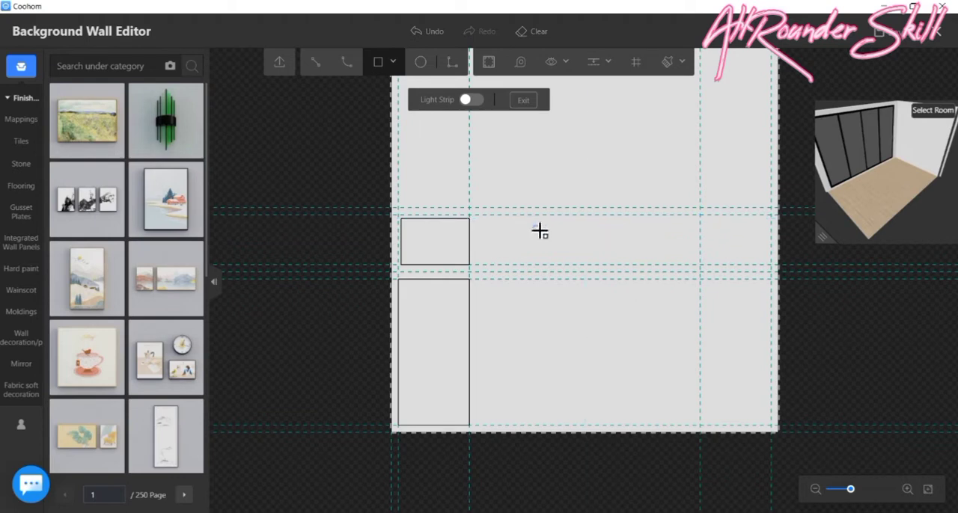
{"action": "left_click", "coordinate": [703, 222]}
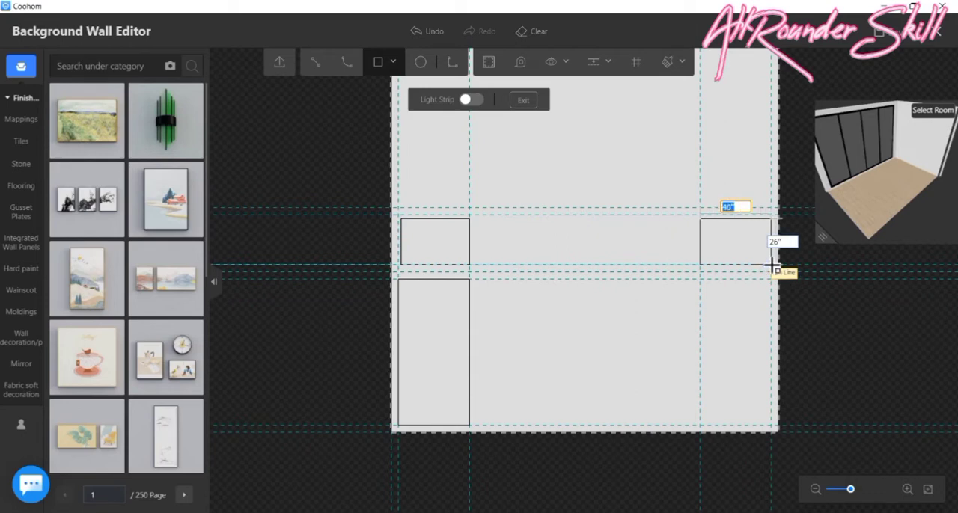
{"action": "left_click", "coordinate": [770, 264]}
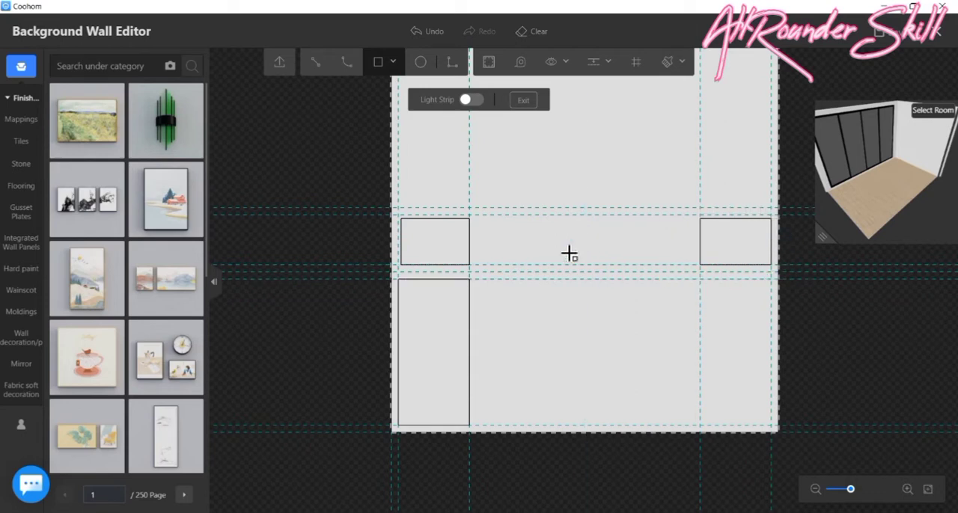
- Save the project and draw a 40" × 82" rectangle in the wall's lower right bay
{"action": "scroll", "coordinate": [511, 298], "scroll_direction": "up", "scroll_amount": 2}
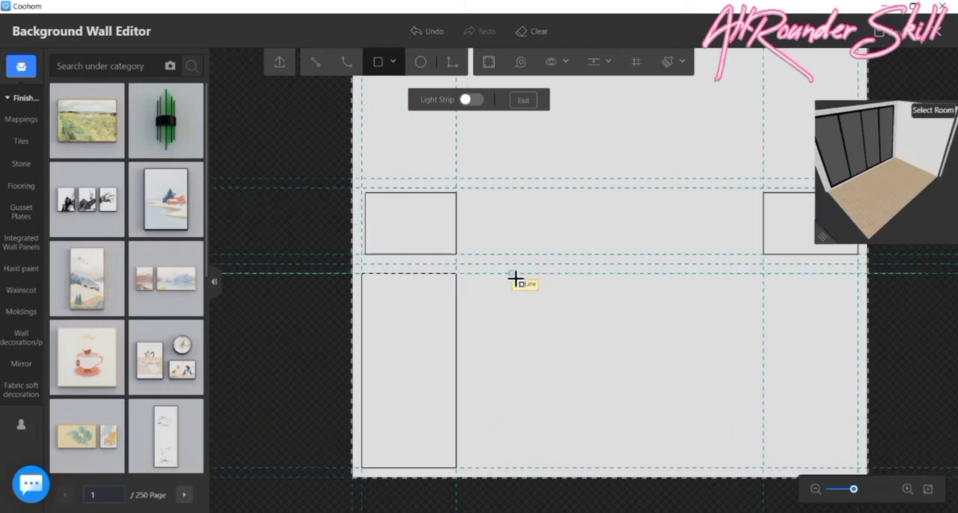
{"action": "scroll", "coordinate": [516, 279], "scroll_direction": "down", "scroll_amount": 2}
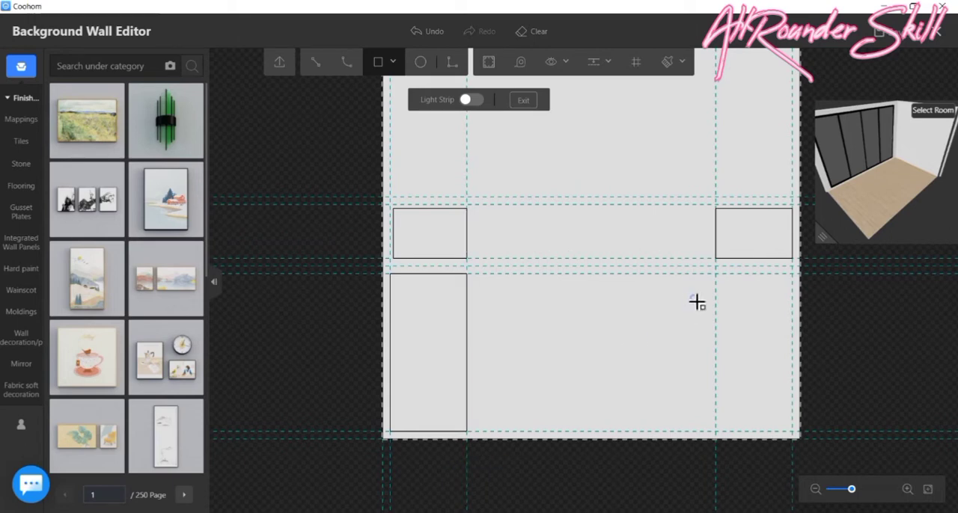
{"action": "key", "text": "ctrl+s"}
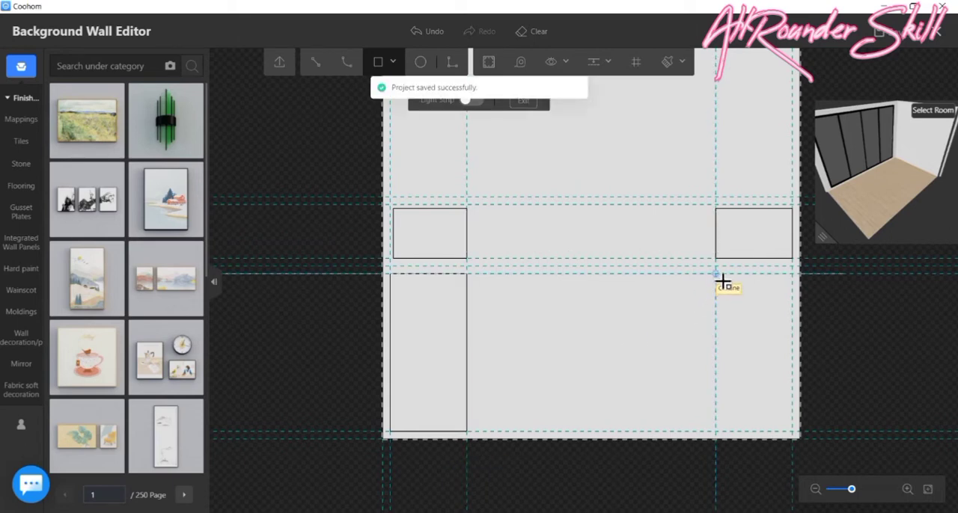
{"action": "left_click", "coordinate": [723, 282]}
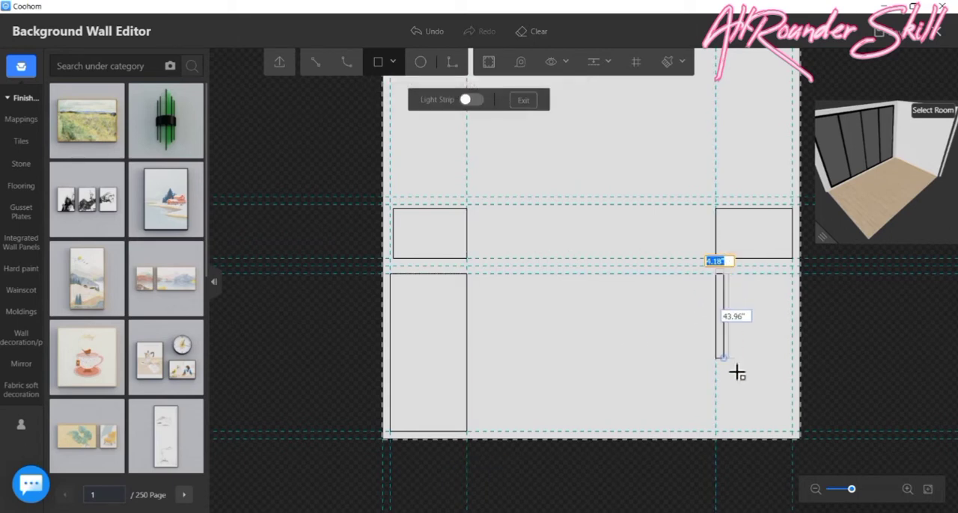
{"action": "left_click", "coordinate": [793, 432]}
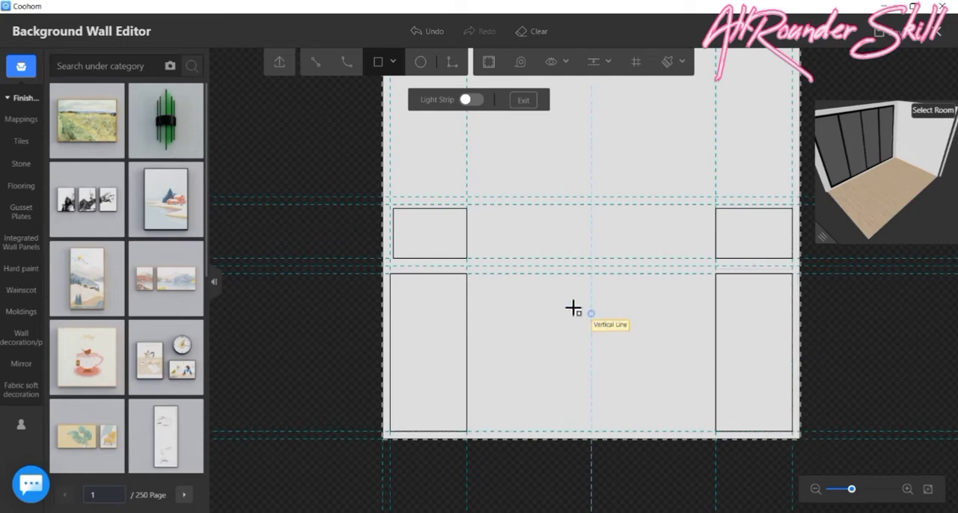
- Add vertical guides in the central bay, 4" inward from the inner edges of the left and right rectangles
{"action": "scroll", "coordinate": [565, 157], "scroll_direction": "up", "scroll_amount": 1}
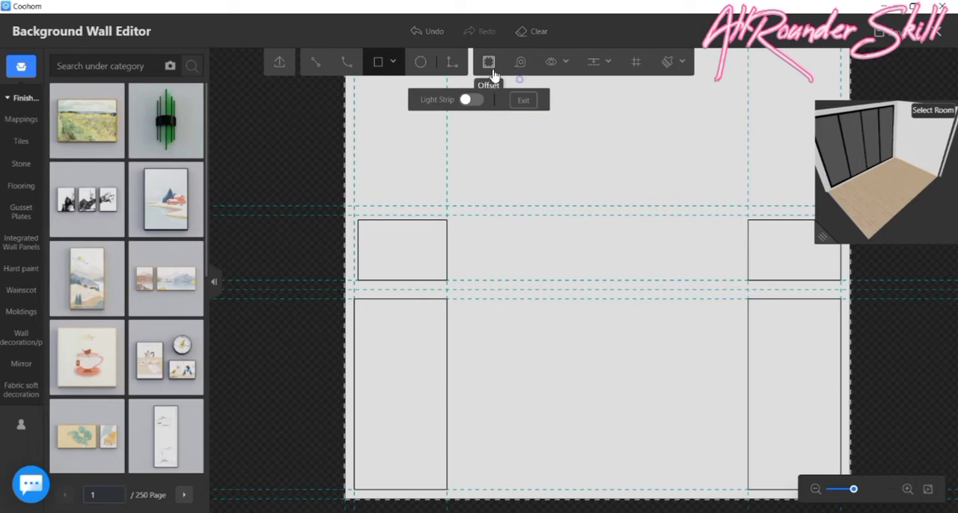
{"action": "left_click", "coordinate": [567, 62]}
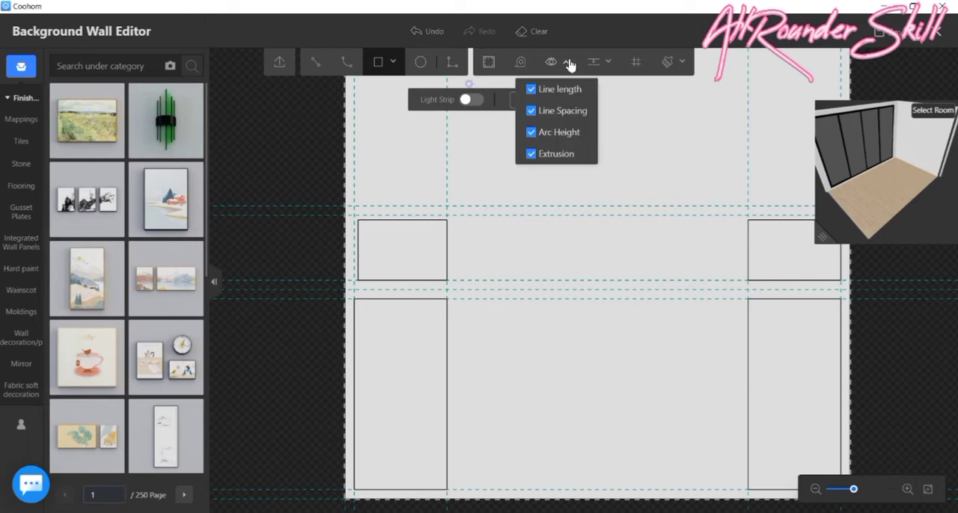
{"action": "left_click", "coordinate": [594, 63]}
{"action": "left_click", "coordinate": [588, 89]}
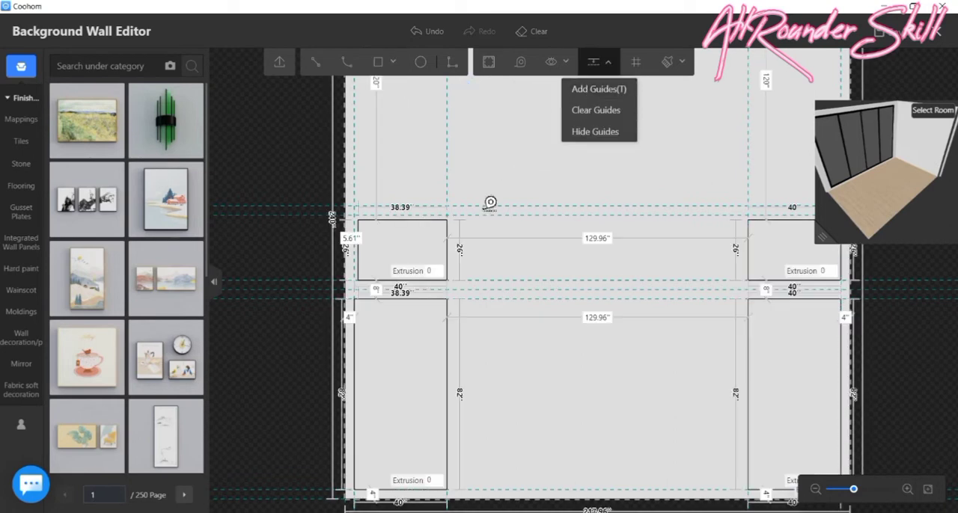
{"action": "left_click", "coordinate": [465, 172]}
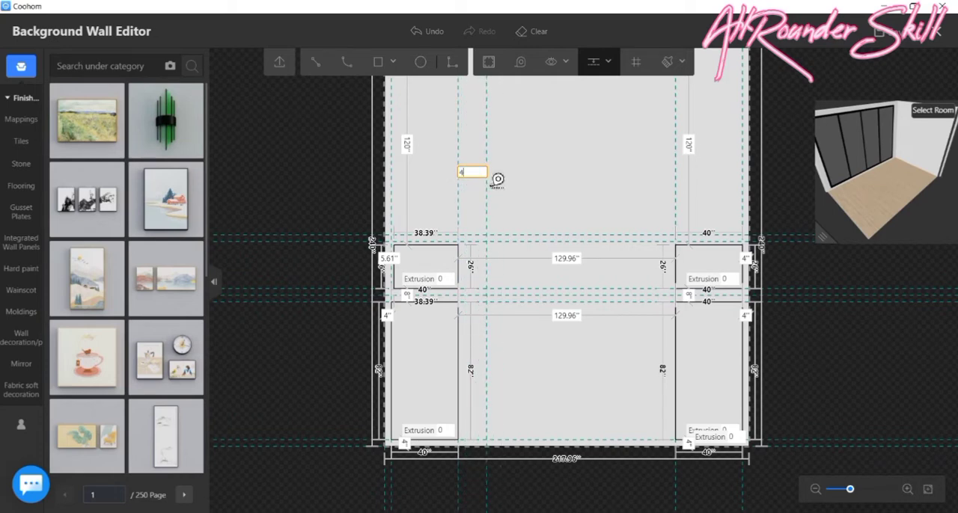
{"action": "key", "text": "Return"}
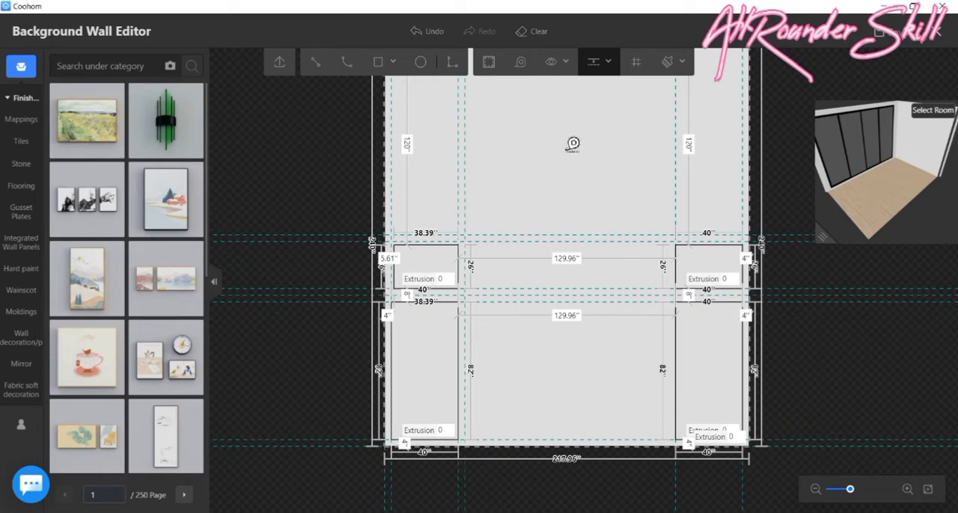
{"action": "left_click", "coordinate": [656, 143]}
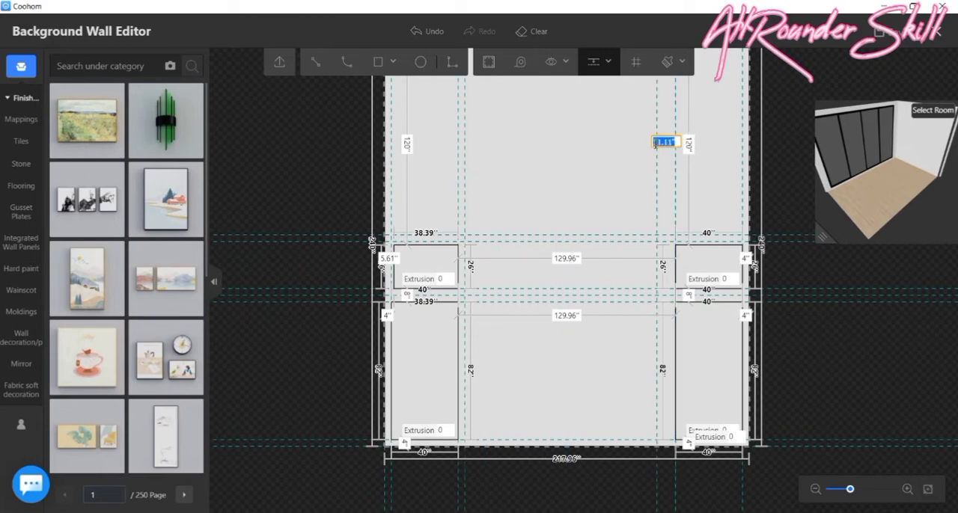
{"action": "key", "text": "Return"}
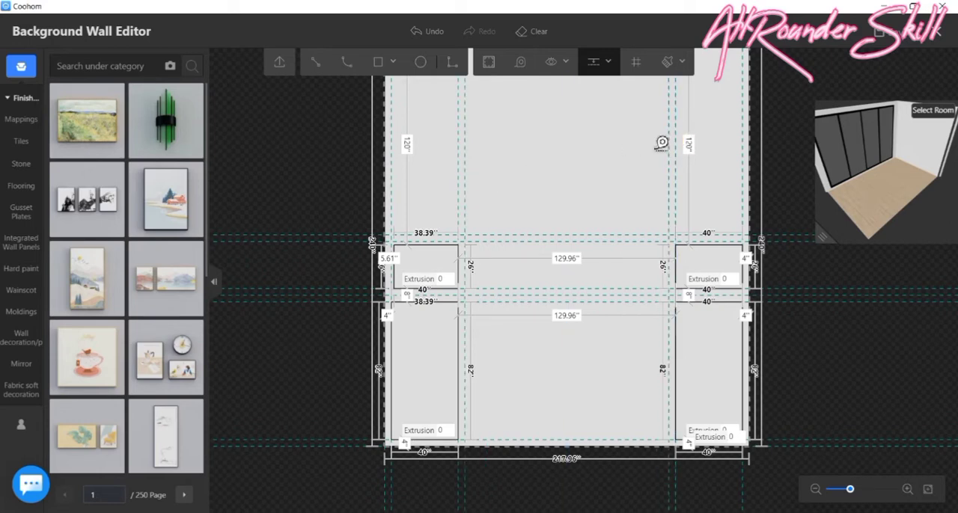
- Draw a rectangle about 122" × 28" in the central bay between the two small upper rectangles, snapping its corners to the guides
{"action": "scroll", "coordinate": [588, 499], "scroll_direction": "up", "scroll_amount": 2}
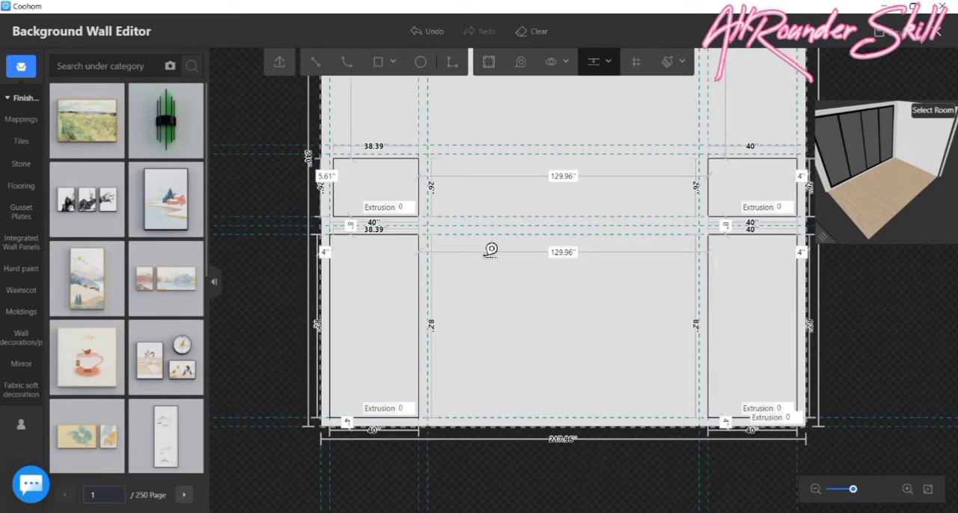
{"action": "left_click", "coordinate": [378, 62]}
{"action": "scroll", "coordinate": [457, 155], "scroll_direction": "up", "scroll_amount": 3}
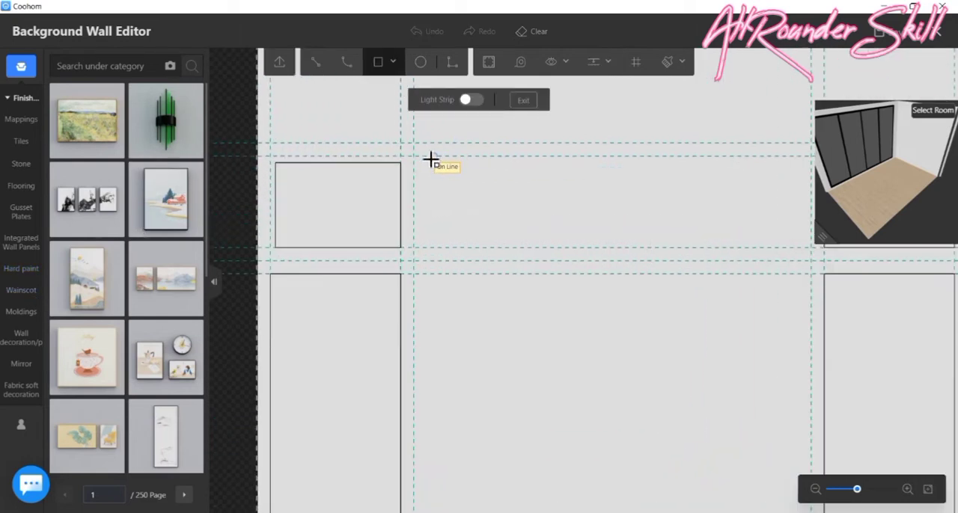
{"action": "left_click", "coordinate": [415, 156]}
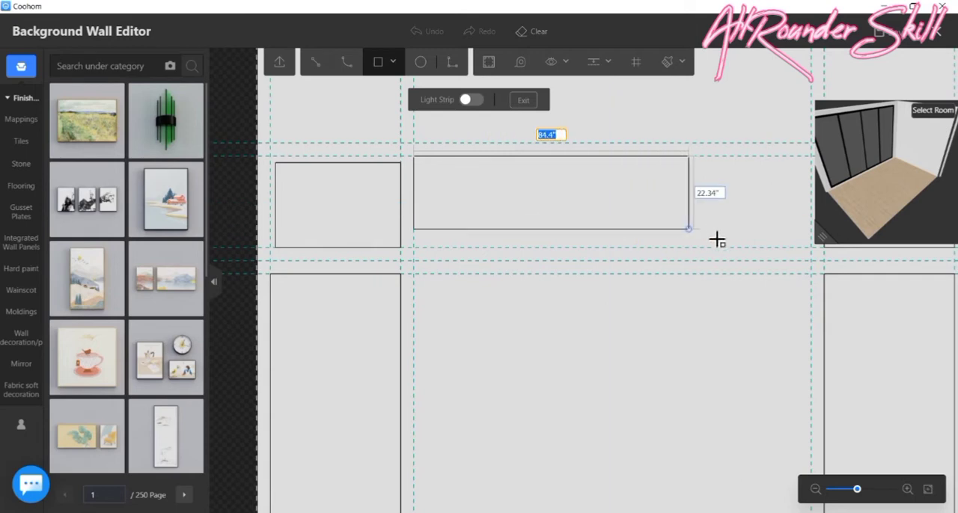
{"action": "left_click", "coordinate": [815, 253]}
{"action": "scroll", "coordinate": [523, 187], "scroll_direction": "down", "scroll_amount": 2}
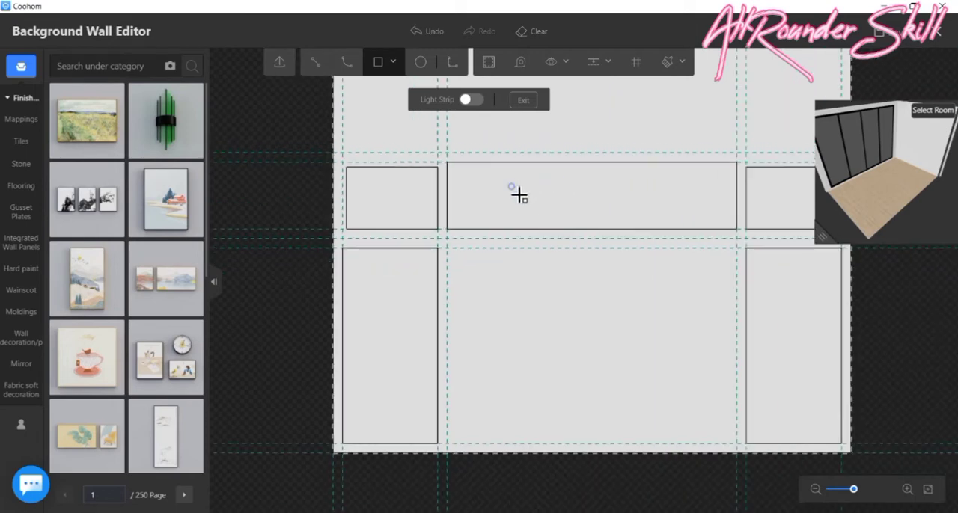
{"action": "scroll", "coordinate": [623, 198], "scroll_direction": "down", "scroll_amount": 2}
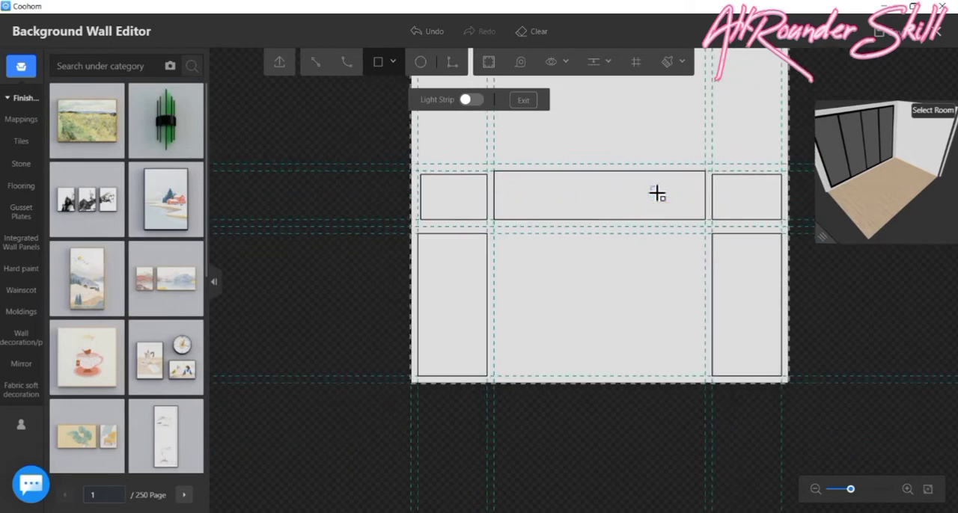
{"action": "key", "text": "Escape"}
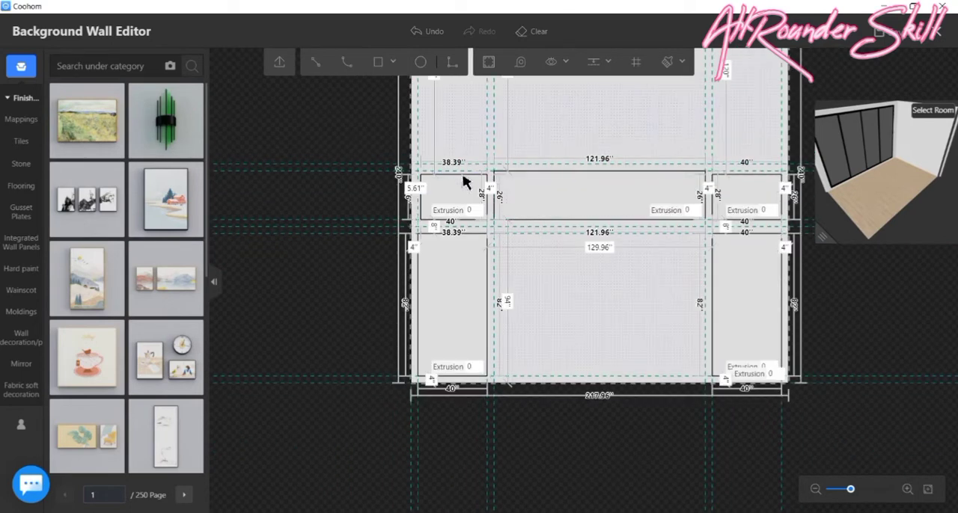
- Raise the top edges of the small upper left and upper right rectangles to the guide, level with the central rectangle's top edge
{"action": "scroll", "coordinate": [451, 169], "scroll_direction": "up", "scroll_amount": 3}
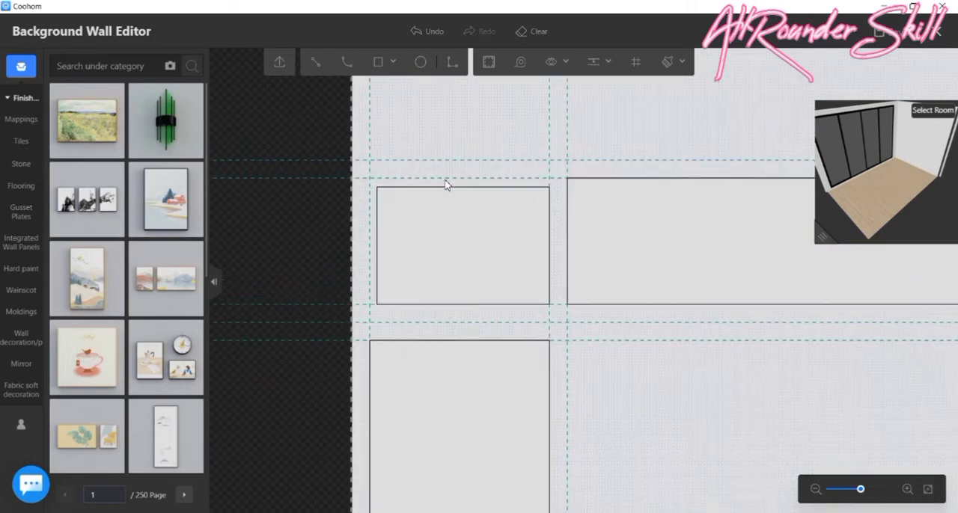
{"action": "left_click", "coordinate": [446, 187]}
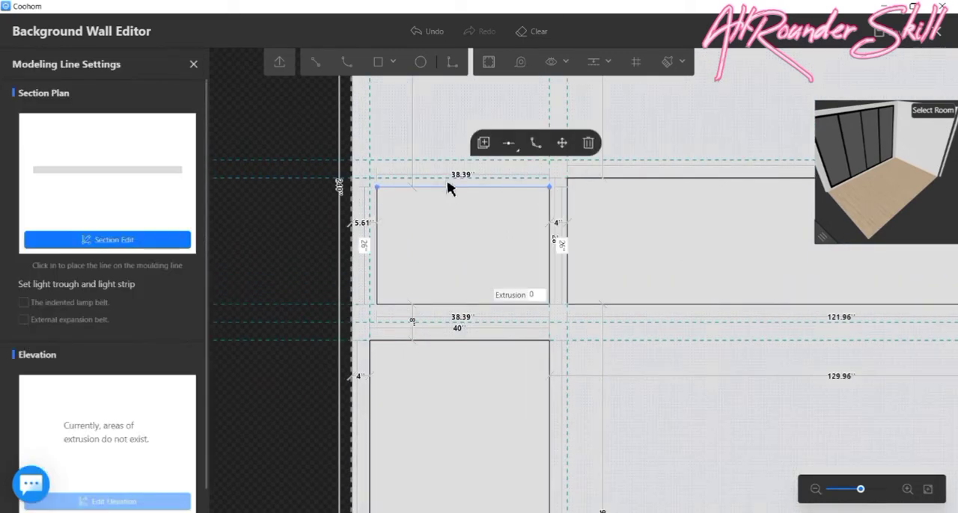
{"action": "left_click_drag", "start_coordinate": [446, 187], "coordinate": [446, 177]}
{"action": "scroll", "coordinate": [441, 199], "scroll_direction": "down", "scroll_amount": 3}
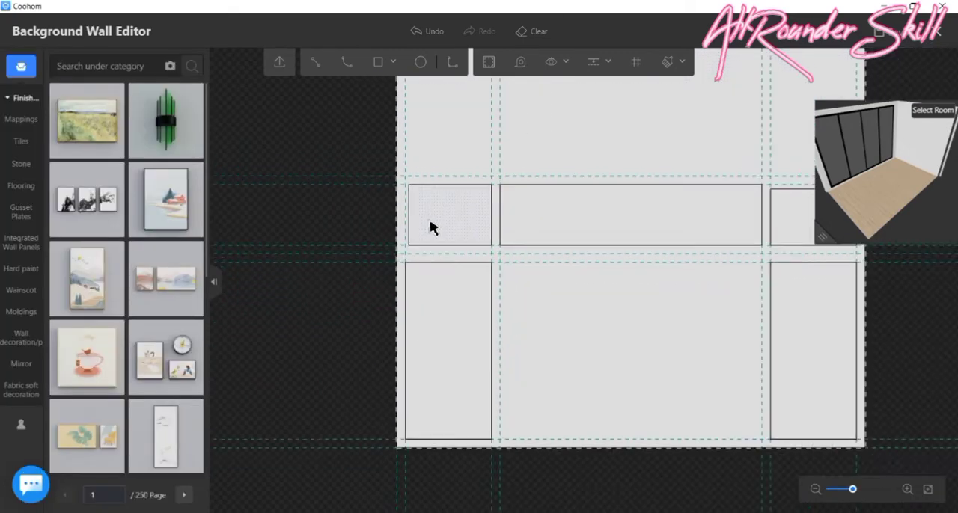
{"action": "scroll", "coordinate": [433, 215], "scroll_direction": "down", "scroll_amount": 1}
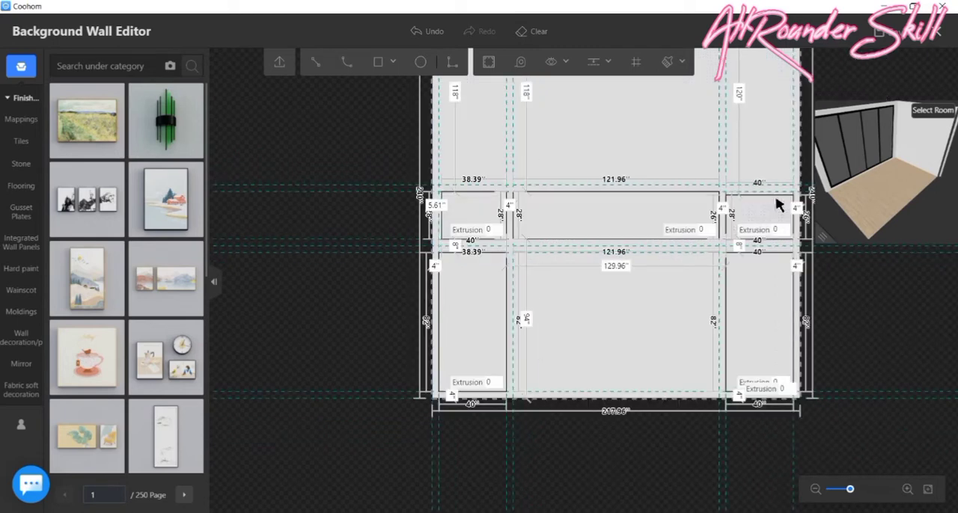
{"action": "scroll", "coordinate": [778, 206], "scroll_direction": "up", "scroll_amount": 3}
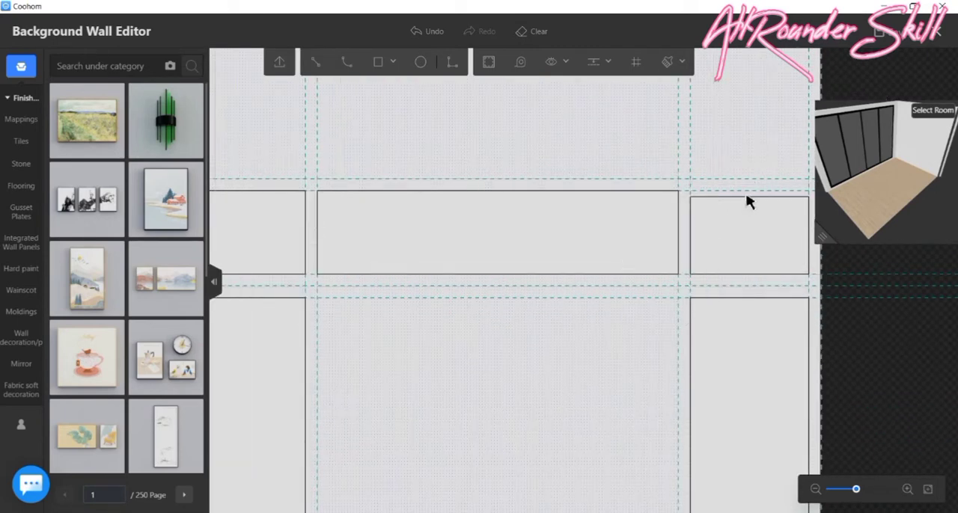
{"action": "left_click_drag", "start_coordinate": [746, 196], "coordinate": [746, 189]}
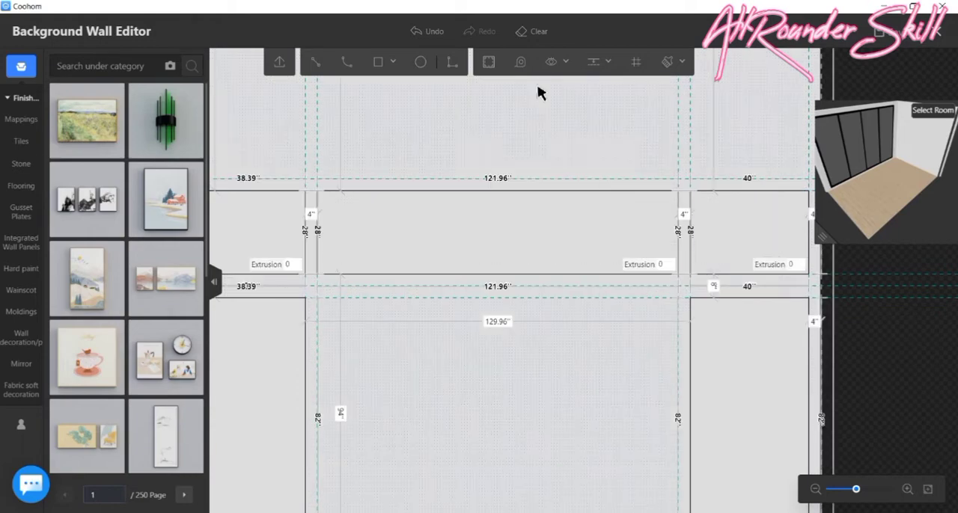
- Hide the guide lines on the wall drawing
{"action": "scroll", "coordinate": [554, 135], "scroll_direction": "down", "scroll_amount": 3}
{"action": "scroll", "coordinate": [558, 299], "scroll_direction": "down", "scroll_amount": 3}
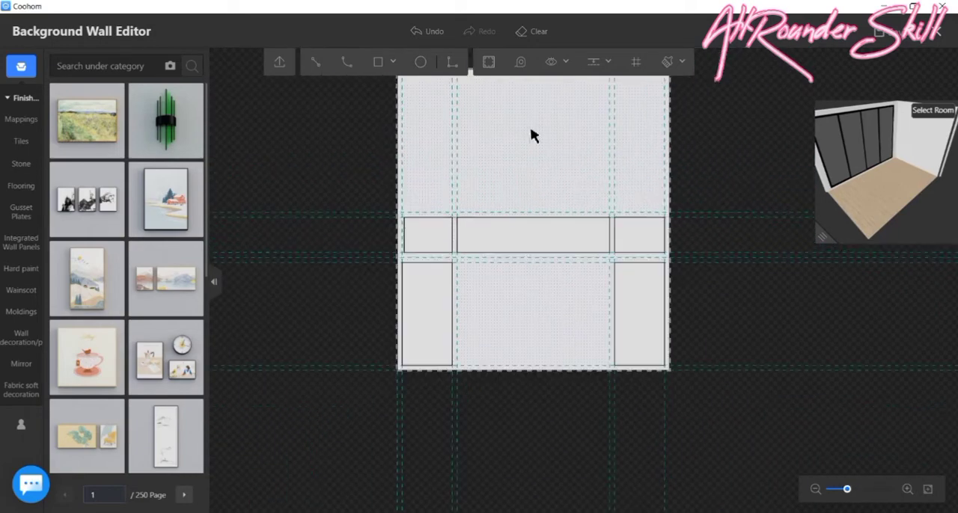
{"action": "scroll", "coordinate": [494, 193], "scroll_direction": "down", "scroll_amount": 2}
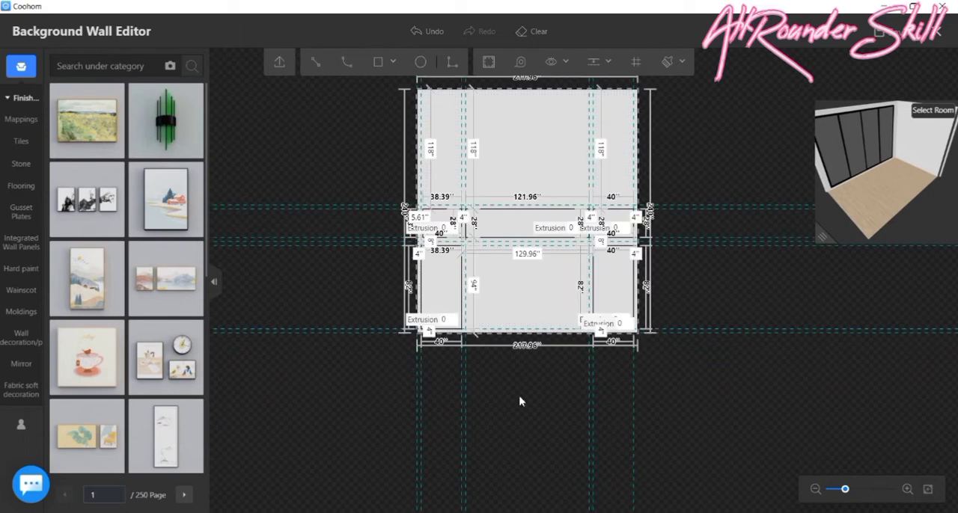
{"action": "scroll", "coordinate": [718, 268], "scroll_direction": "up", "scroll_amount": 2}
{"action": "left_click", "coordinate": [592, 64]}
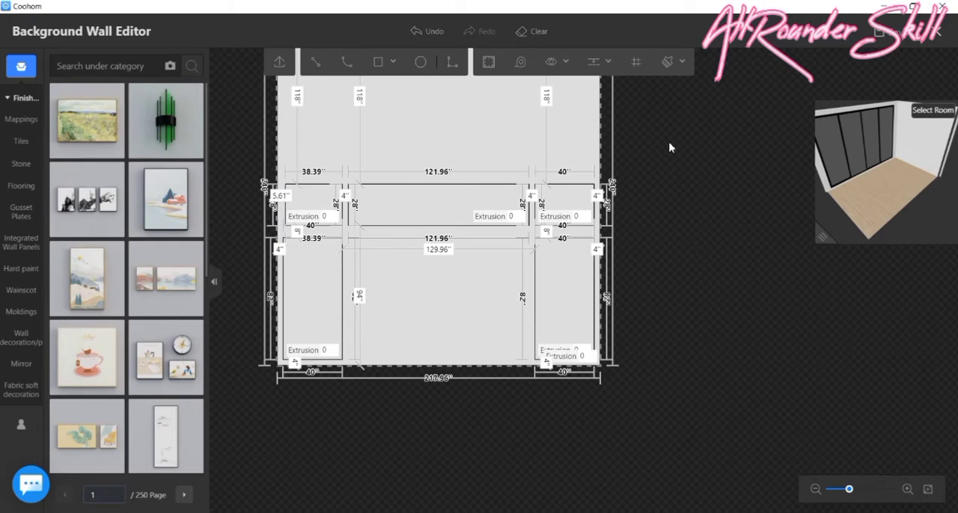
- Turn off the display of Extrusion, Line length and Line Spacing labels on the wall drawing
{"action": "scroll", "coordinate": [703, 217], "scroll_direction": "down", "scroll_amount": 2}
{"action": "scroll", "coordinate": [629, 346], "scroll_direction": "up", "scroll_amount": 2}
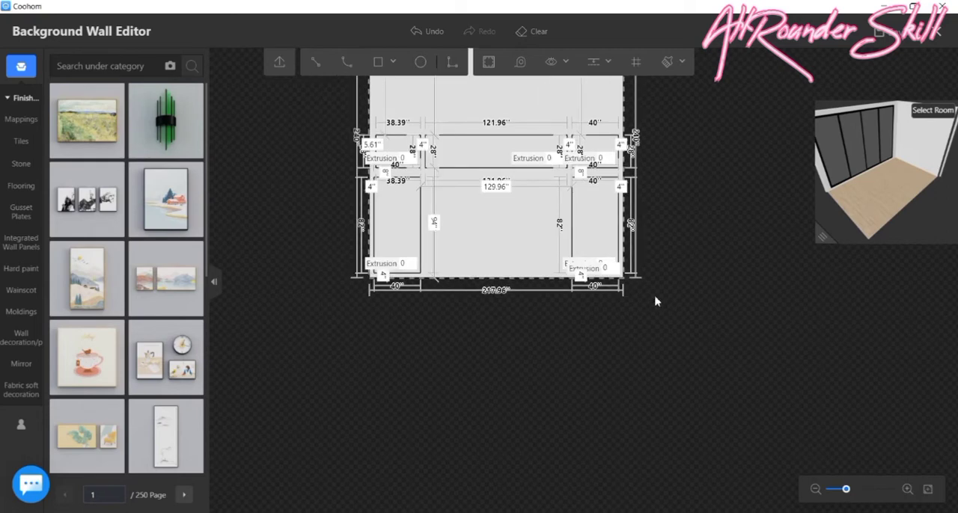
{"action": "scroll", "coordinate": [655, 298], "scroll_direction": "down", "scroll_amount": 3}
{"action": "mouse_move", "coordinate": [540, 64]}
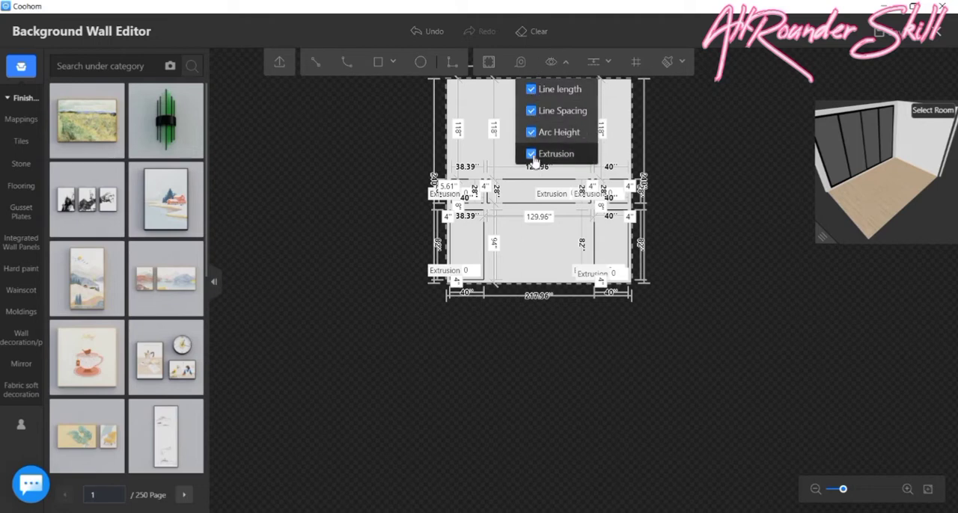
{"action": "left_click", "coordinate": [530, 154]}
{"action": "left_click", "coordinate": [532, 90]}
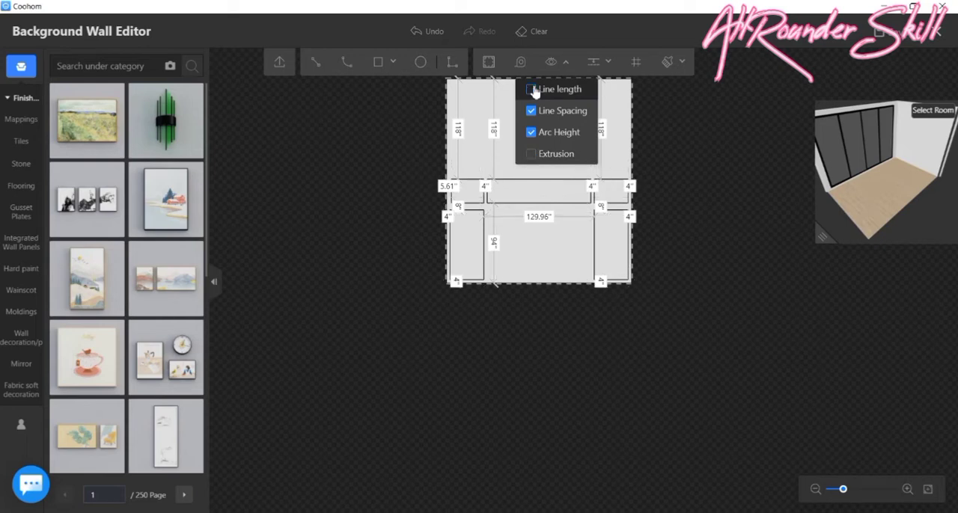
{"action": "left_click", "coordinate": [531, 111]}
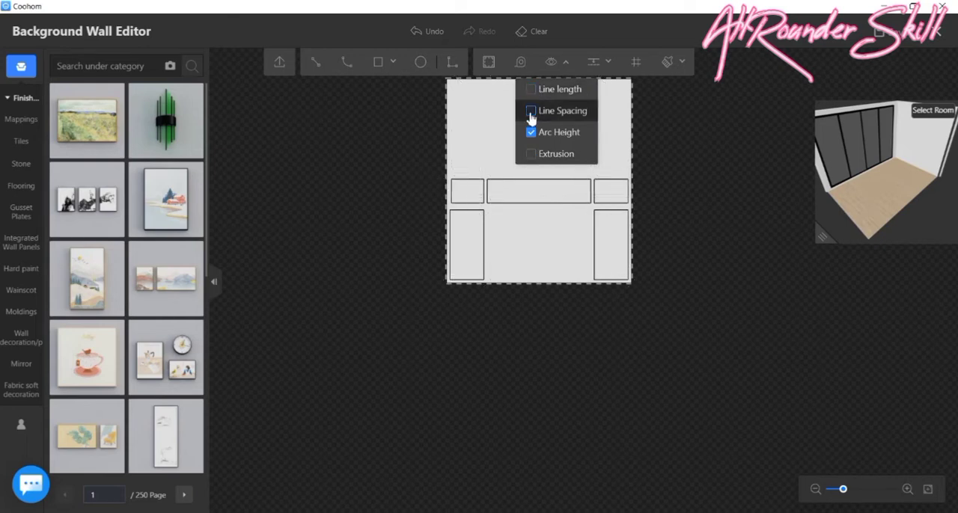
{"action": "scroll", "coordinate": [469, 111], "scroll_direction": "up", "scroll_amount": 3}
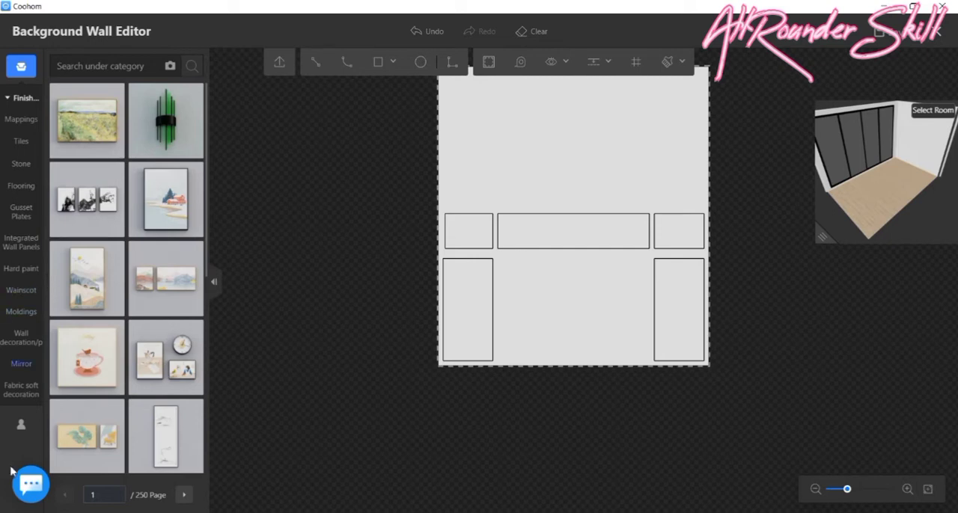
- Look through the Moldings library up to page 12 for a gold trim profile for the wall panels
{"action": "mouse_move", "coordinate": [37, 338]}
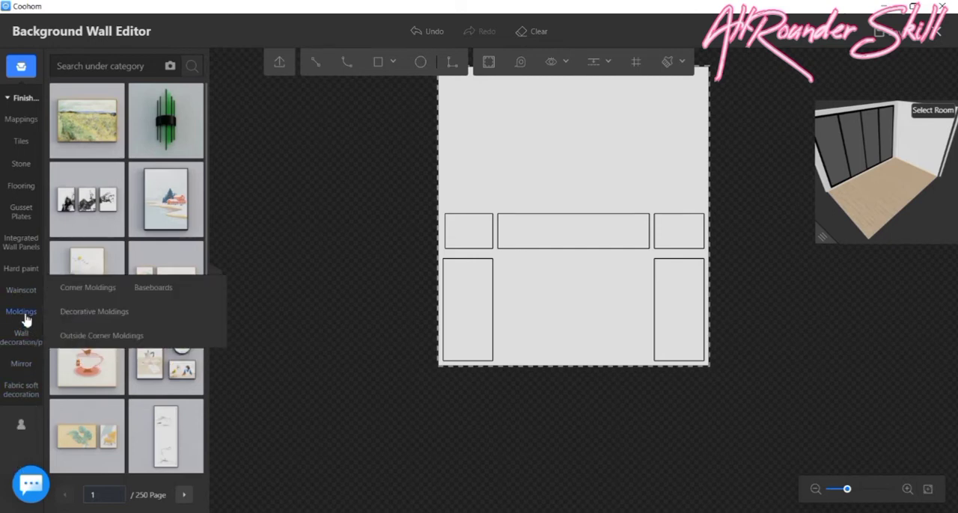
{"action": "left_click", "coordinate": [32, 310]}
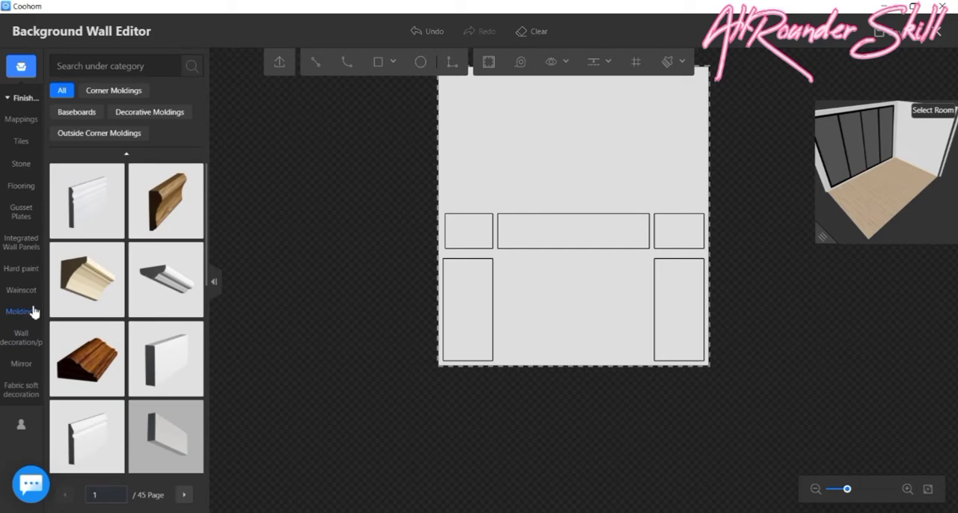
{"action": "scroll", "coordinate": [82, 284], "scroll_direction": "down", "scroll_amount": 5}
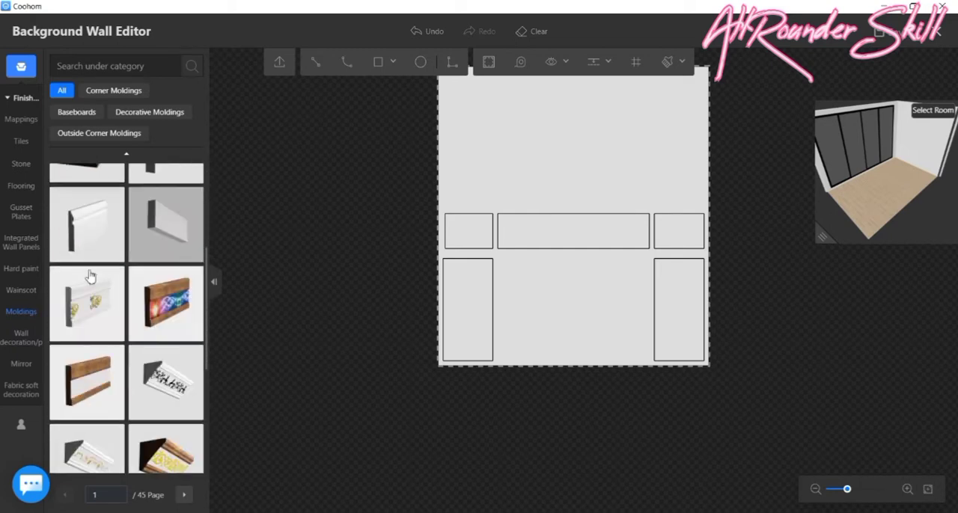
{"action": "scroll", "coordinate": [96, 284], "scroll_direction": "down", "scroll_amount": 10}
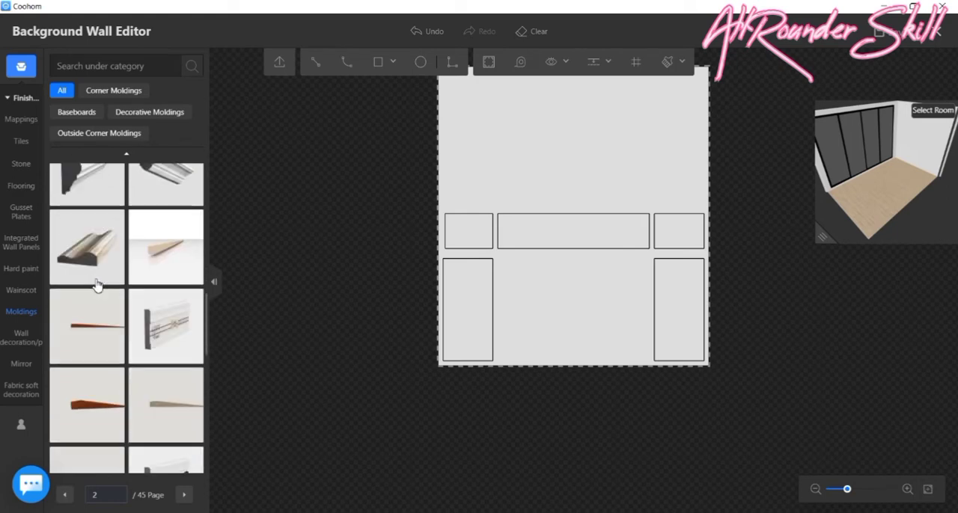
{"action": "scroll", "coordinate": [119, 294], "scroll_direction": "down", "scroll_amount": 10}
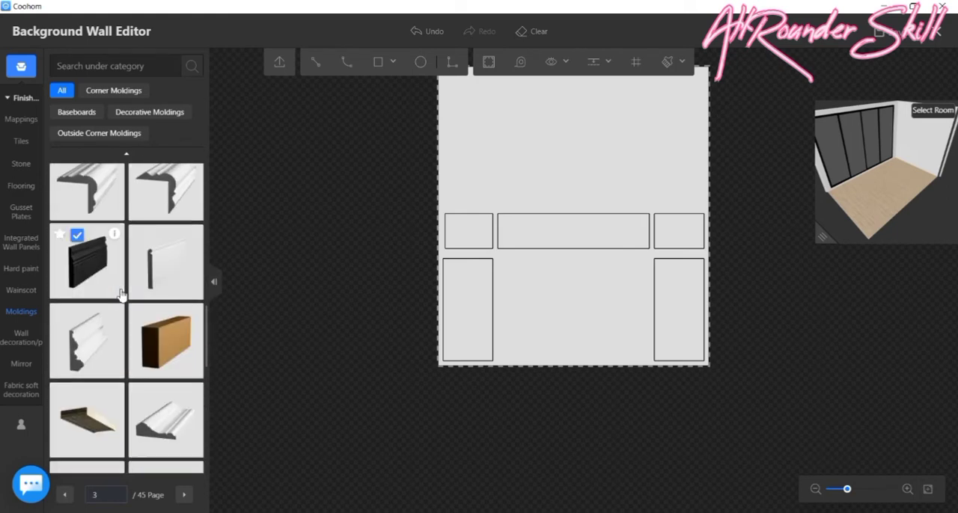
{"action": "scroll", "coordinate": [119, 294], "scroll_direction": "down", "scroll_amount": 10}
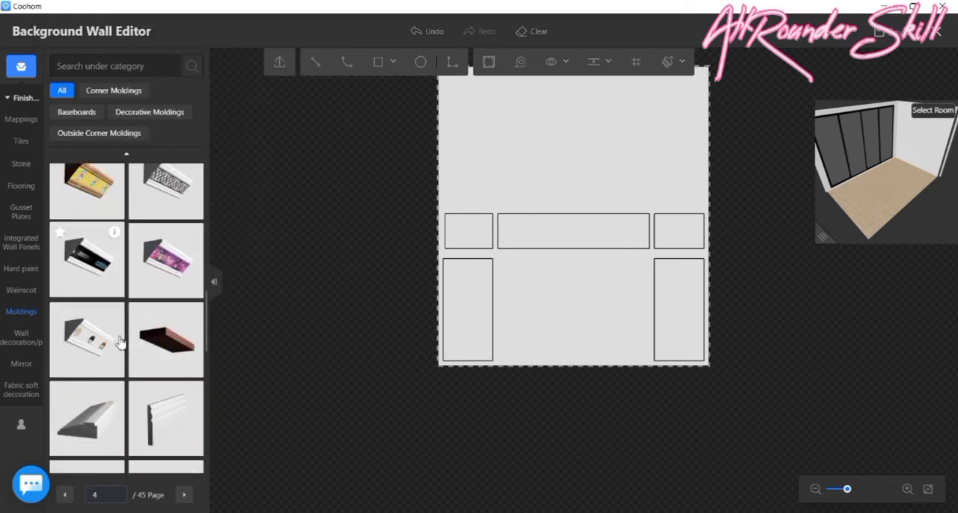
{"action": "scroll", "coordinate": [115, 353], "scroll_direction": "down", "scroll_amount": 3}
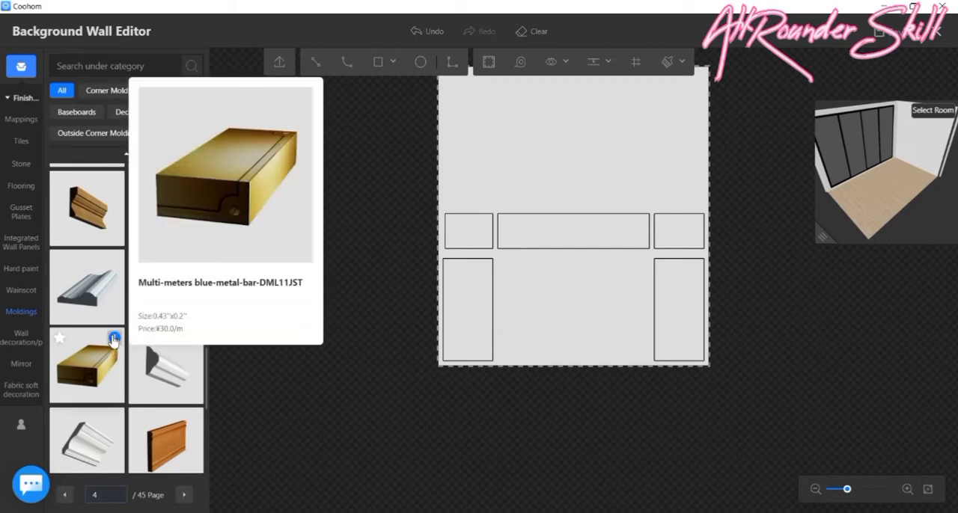
{"action": "scroll", "coordinate": [112, 341], "scroll_direction": "up", "scroll_amount": 1}
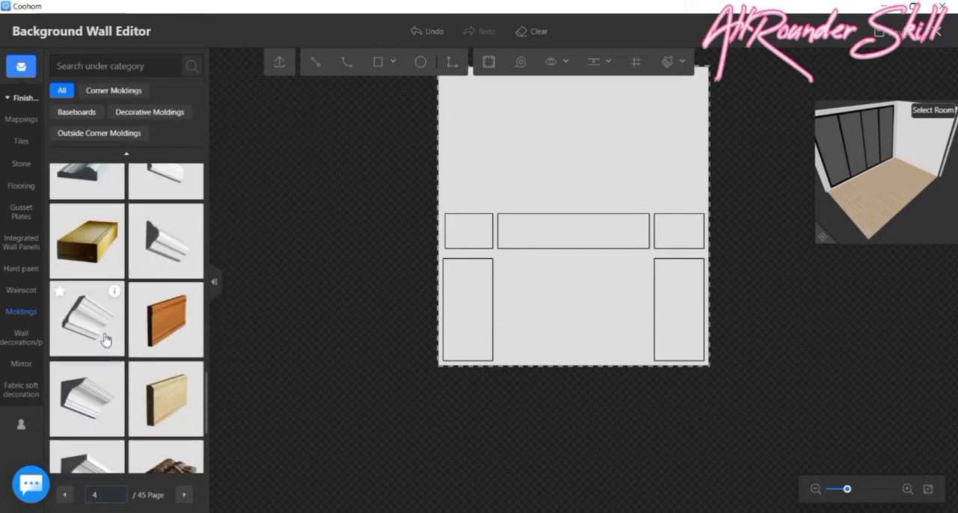
{"action": "scroll", "coordinate": [105, 339], "scroll_direction": "down", "scroll_amount": 5}
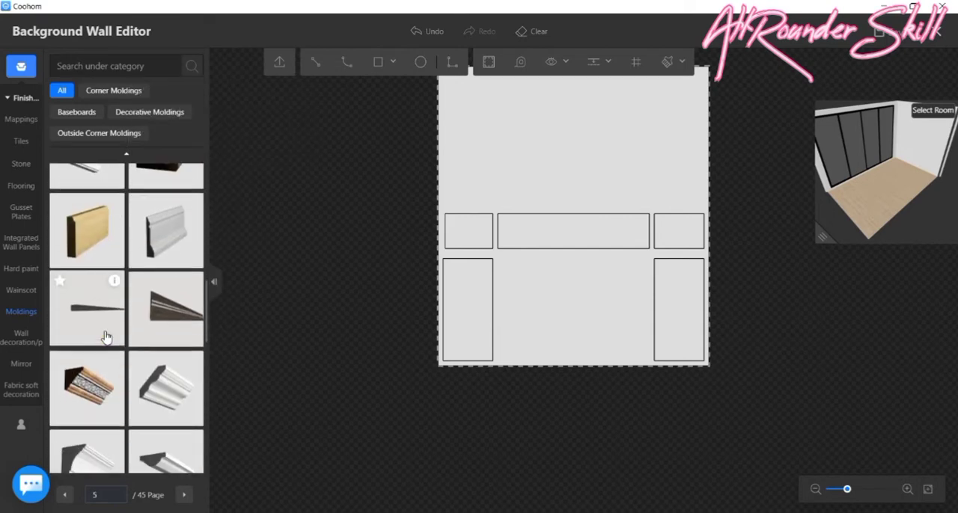
{"action": "scroll", "coordinate": [105, 338], "scroll_direction": "down", "scroll_amount": 5}
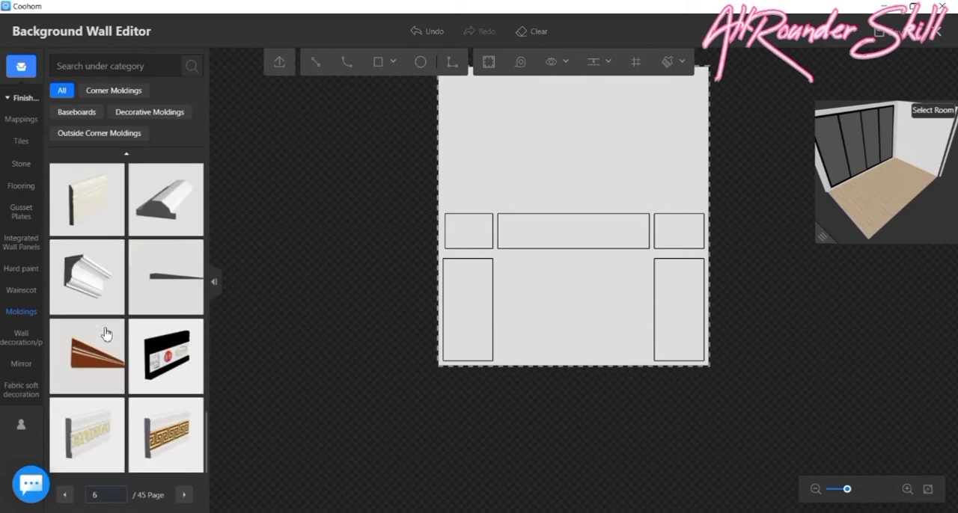
{"action": "scroll", "coordinate": [106, 334], "scroll_direction": "down", "scroll_amount": 5}
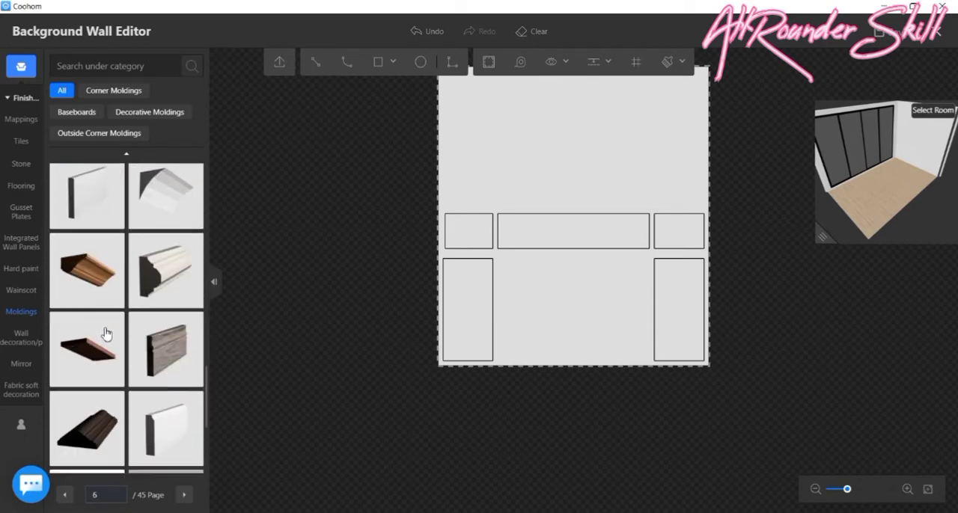
{"action": "scroll", "coordinate": [106, 335], "scroll_direction": "up", "scroll_amount": 1}
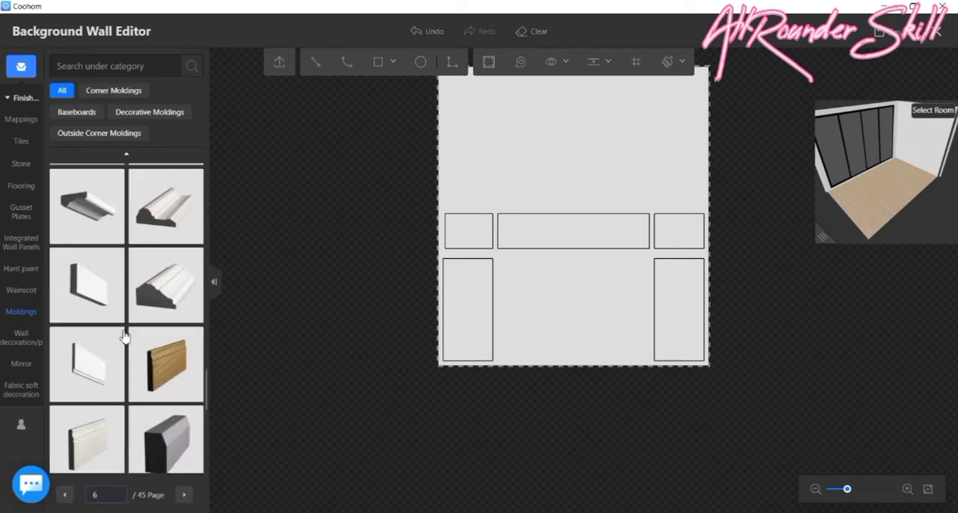
{"action": "scroll", "coordinate": [124, 338], "scroll_direction": "down", "scroll_amount": 5}
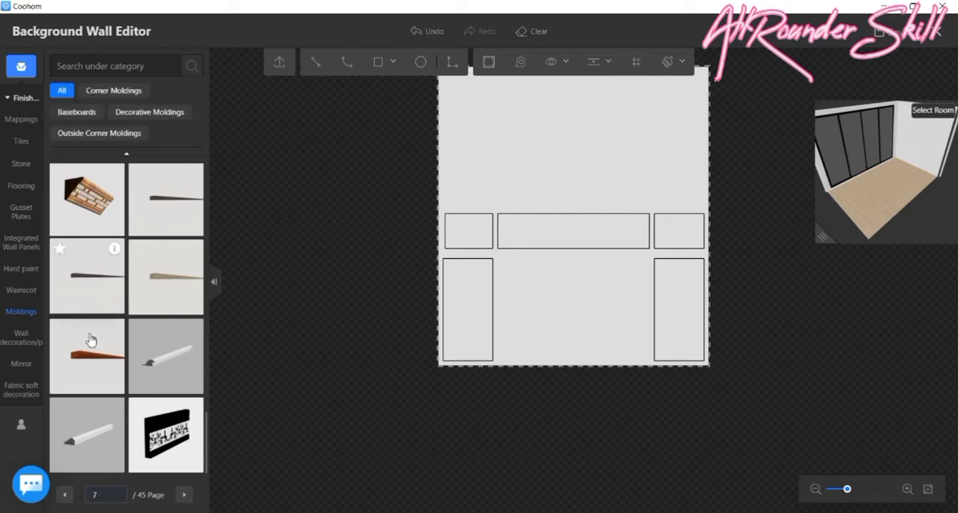
{"action": "left_click", "coordinate": [183, 499]}
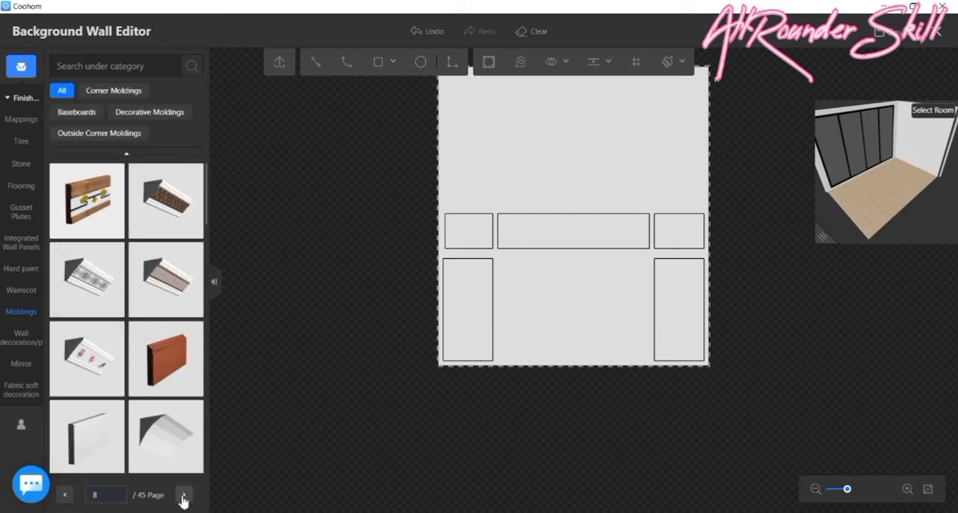
{"action": "scroll", "coordinate": [136, 330], "scroll_direction": "up", "scroll_amount": 3}
{"action": "scroll", "coordinate": [133, 327], "scroll_direction": "down", "scroll_amount": 6}
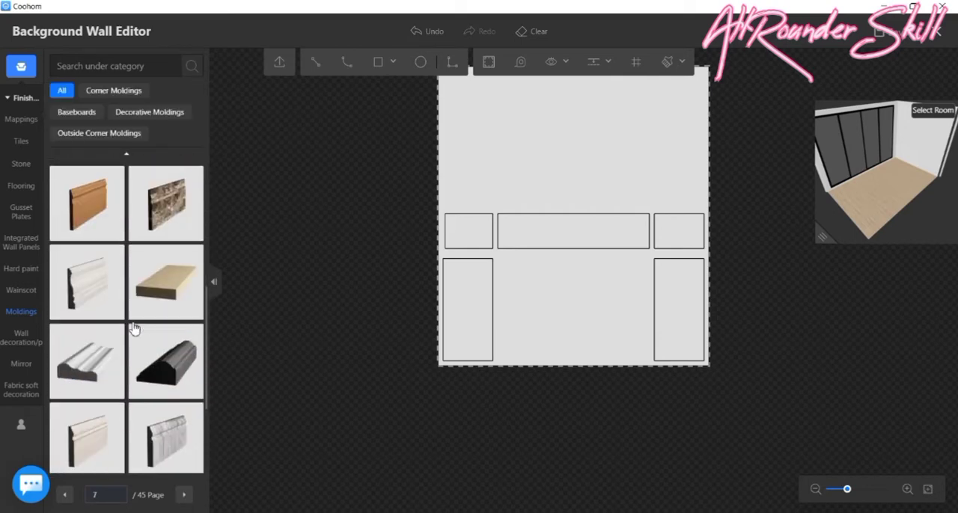
{"action": "scroll", "coordinate": [133, 327], "scroll_direction": "down", "scroll_amount": 5}
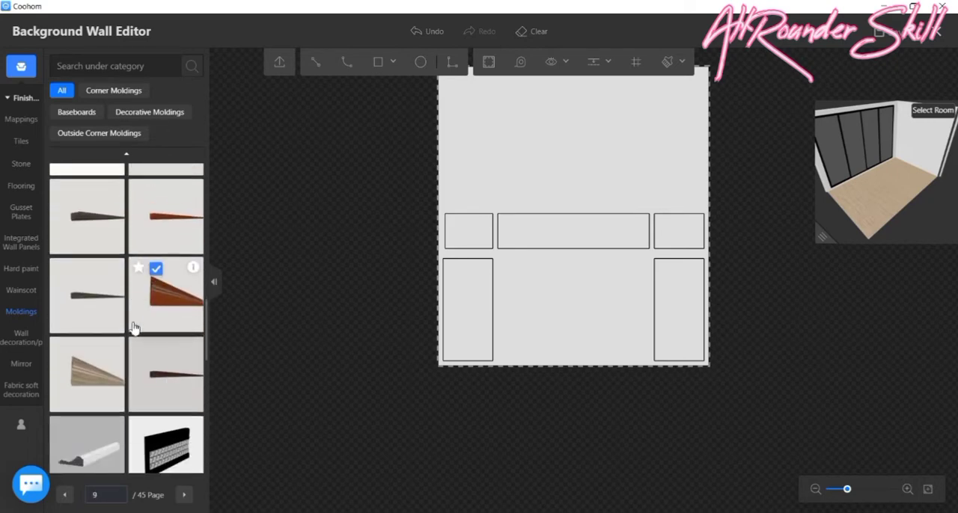
{"action": "scroll", "coordinate": [133, 327], "scroll_direction": "down", "scroll_amount": 5}
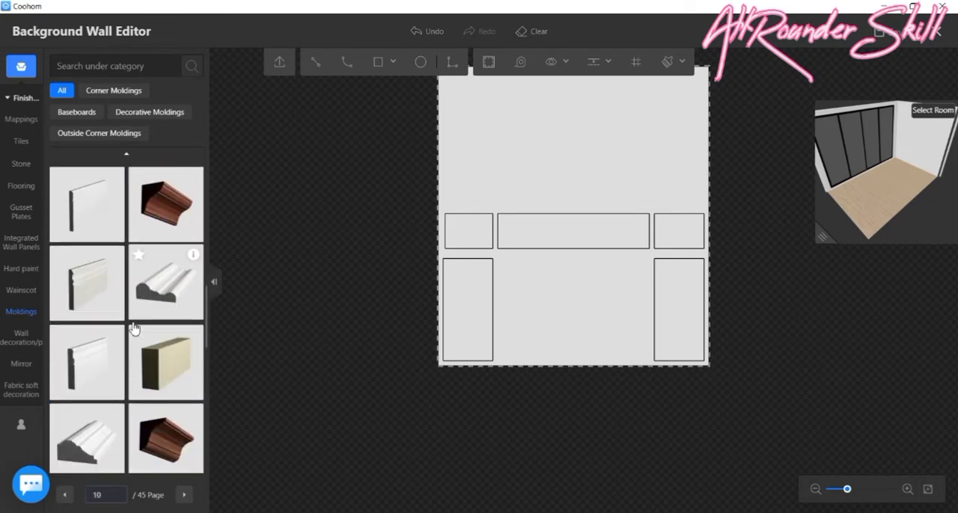
{"action": "scroll", "coordinate": [133, 327], "scroll_direction": "down", "scroll_amount": 5}
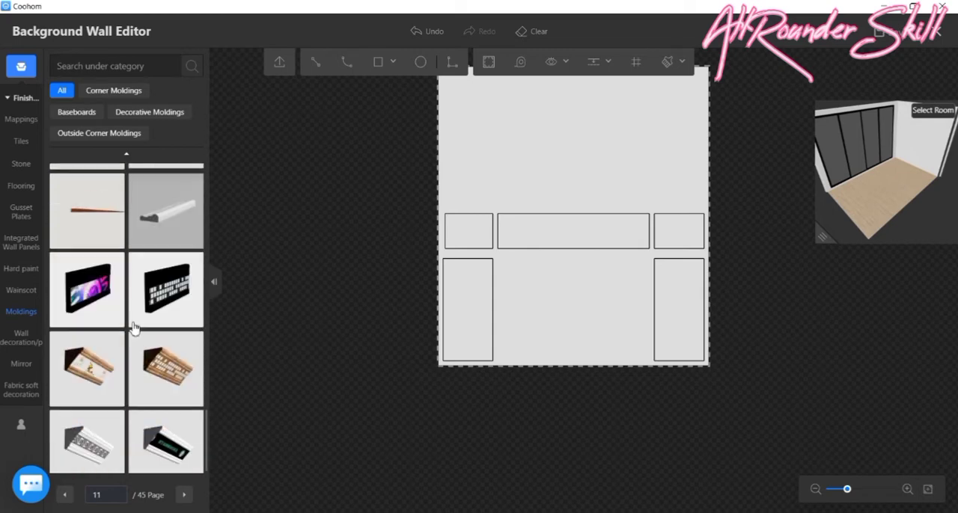
{"action": "scroll", "coordinate": [133, 327], "scroll_direction": "down", "scroll_amount": 3}
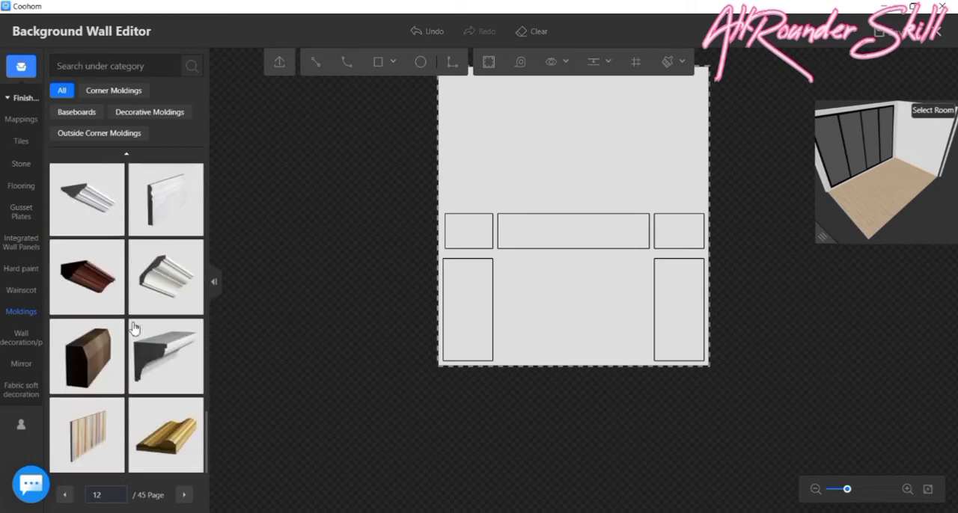
{"action": "scroll", "coordinate": [133, 327], "scroll_direction": "down", "scroll_amount": 2}
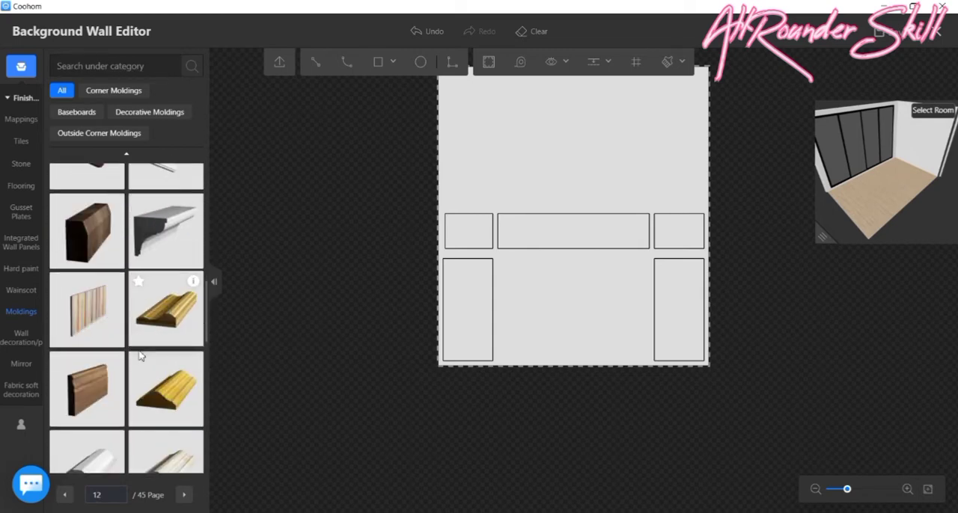
- Frame the tall lower left rectangle and the small upper left rectangle with the peaked gold molding from library page 12
{"action": "left_click", "coordinate": [163, 396]}
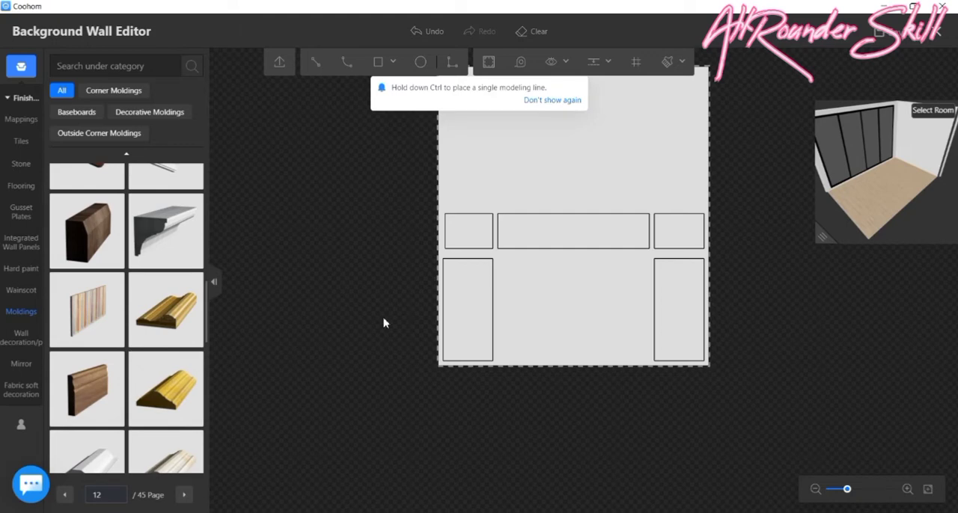
{"action": "scroll", "coordinate": [456, 276], "scroll_direction": "up", "scroll_amount": 3}
{"action": "left_click", "coordinate": [460, 281]}
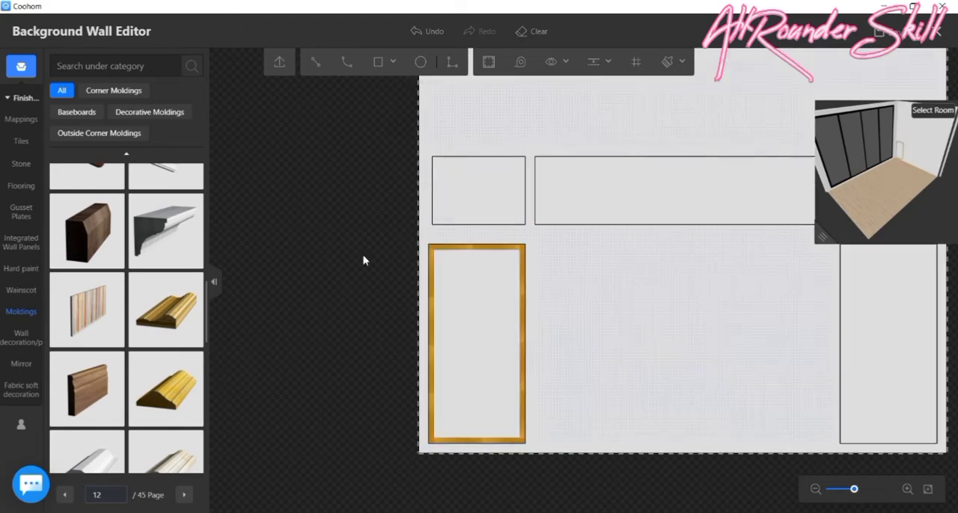
{"action": "left_click", "coordinate": [184, 391]}
{"action": "left_click", "coordinate": [466, 203]}
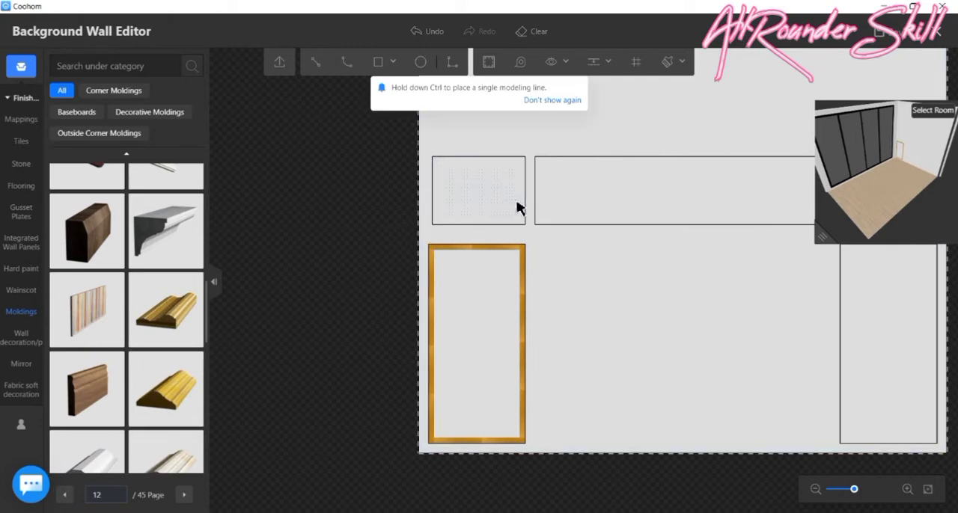
- Apply the same peaked gold molding around the wide central rectangle and the small upper right rectangle
{"action": "left_click", "coordinate": [155, 400]}
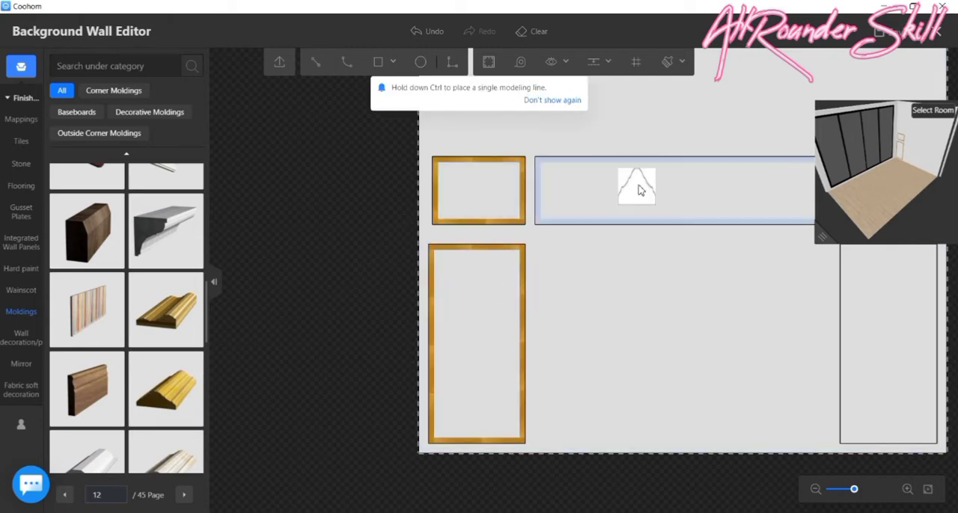
{"action": "left_click", "coordinate": [632, 196]}
{"action": "scroll", "coordinate": [522, 320], "scroll_direction": "down", "scroll_amount": 3}
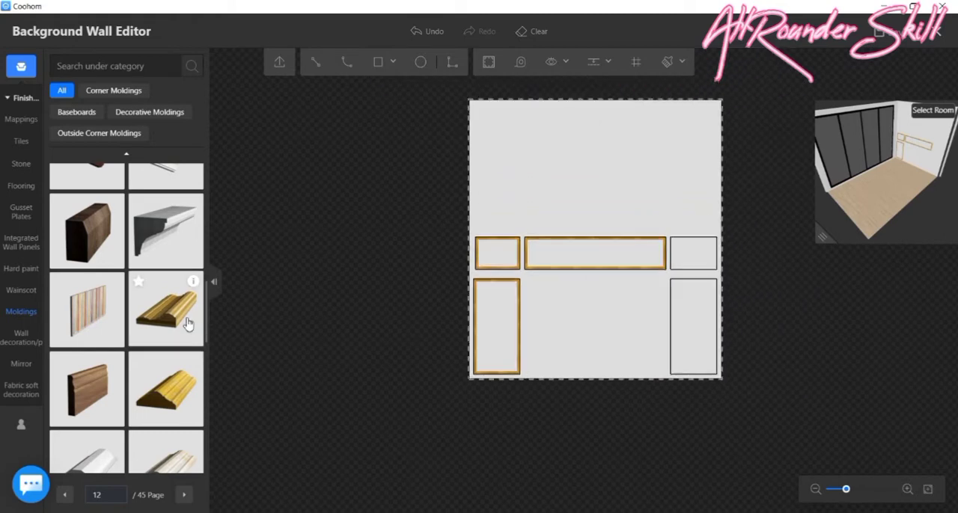
{"action": "scroll", "coordinate": [738, 247], "scroll_direction": "up", "scroll_amount": 2}
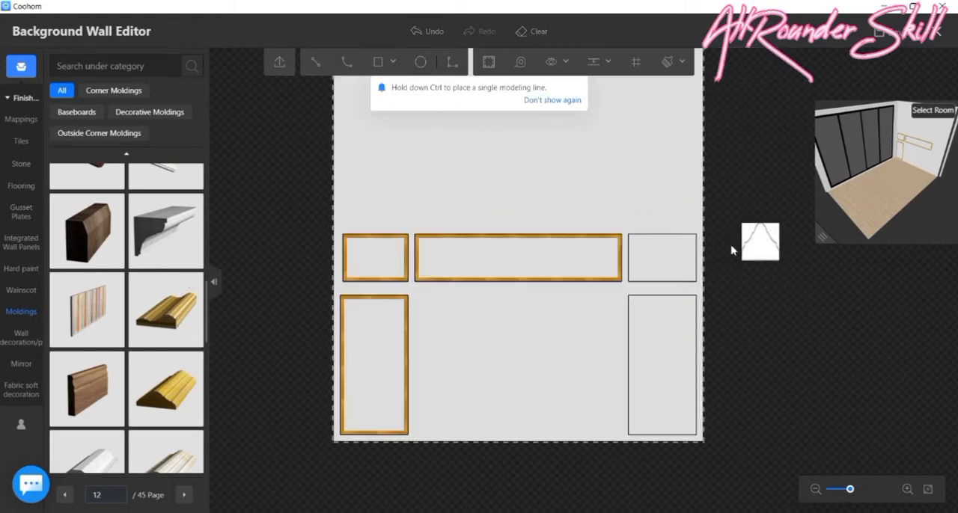
{"action": "left_click", "coordinate": [661, 258]}
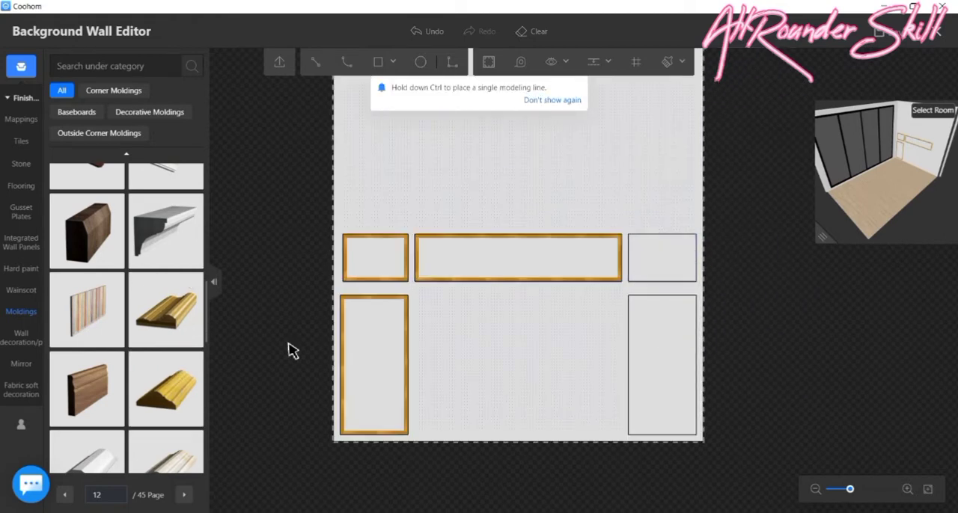
- Frame the tall lower right rectangle with the same peaked gold molding to complete the set of panels
{"action": "left_click", "coordinate": [172, 378]}
{"action": "left_click", "coordinate": [669, 357]}
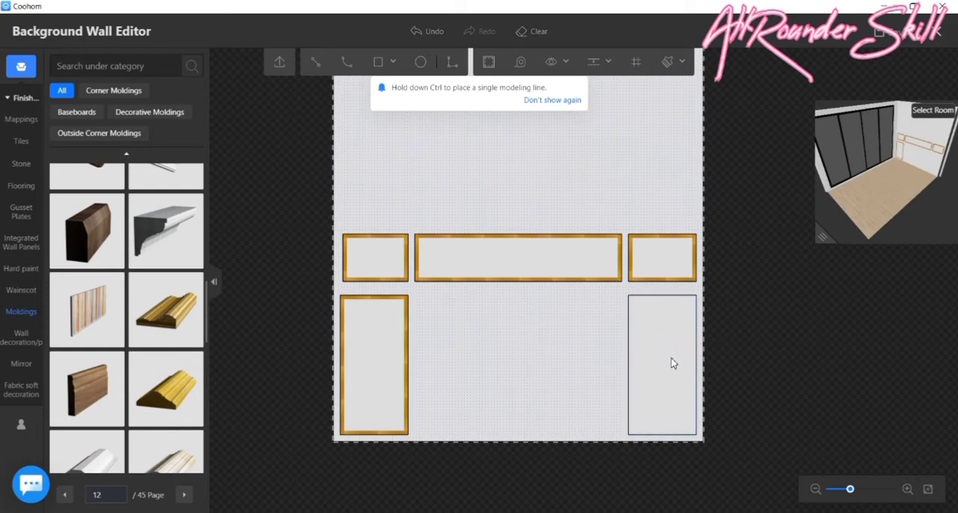
{"action": "scroll", "coordinate": [789, 375], "scroll_direction": "down", "scroll_amount": 2}
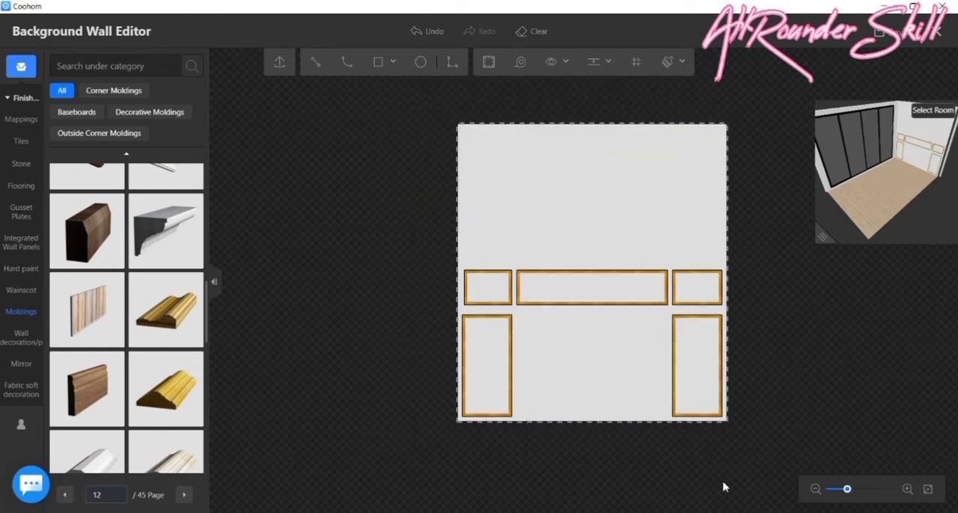
{"action": "scroll", "coordinate": [669, 419], "scroll_direction": "up", "scroll_amount": 2}
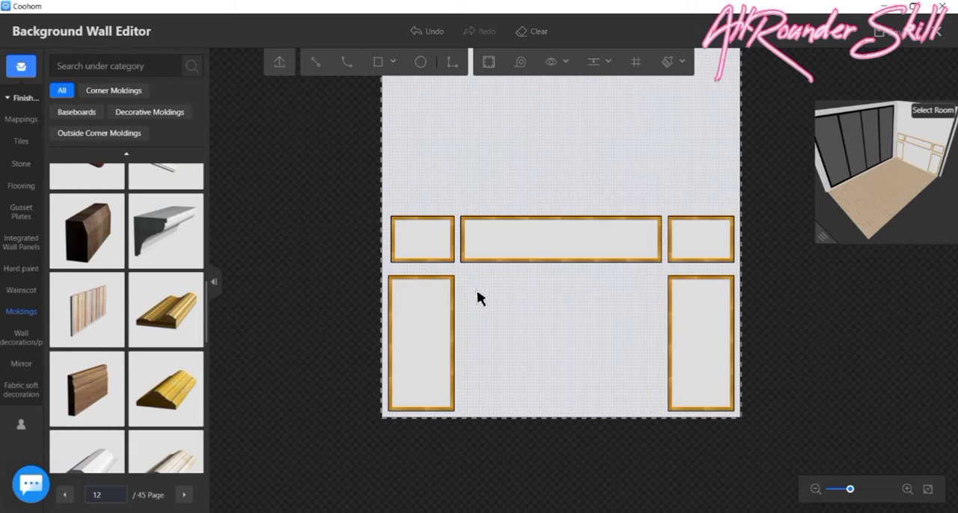
{"action": "scroll", "coordinate": [441, 346], "scroll_direction": "down", "scroll_amount": 2}
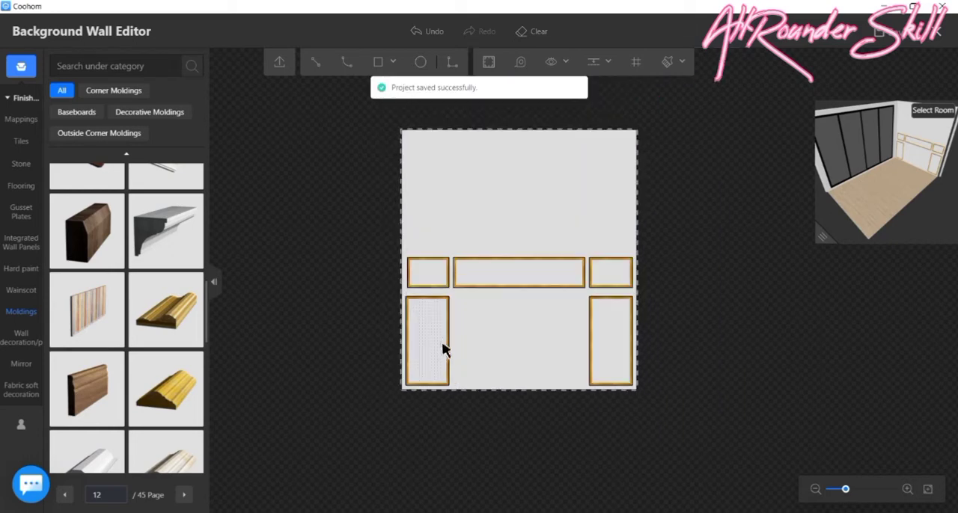
- Cover the wall area around the gold-framed panels with the black stone from page 5 of the Stone library
{"action": "mouse_move", "coordinate": [21, 144]}
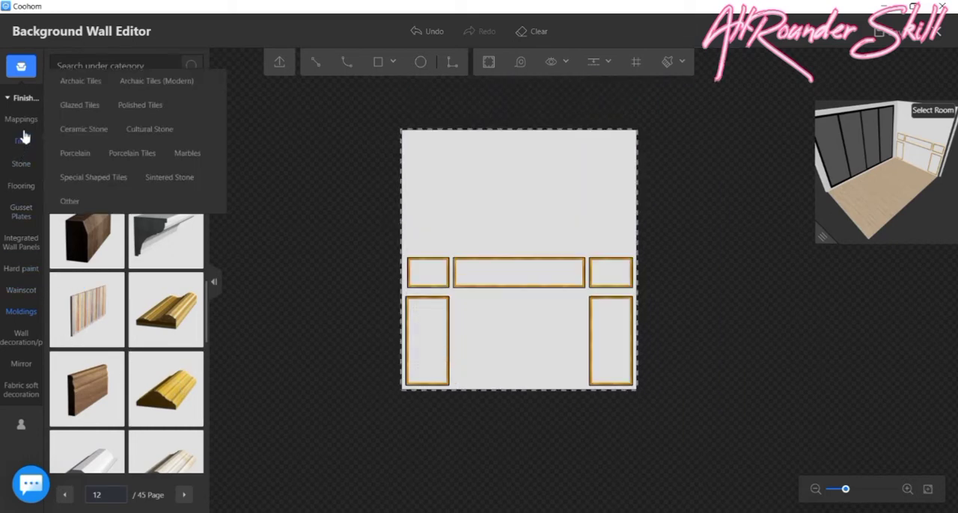
{"action": "left_click", "coordinate": [21, 163]}
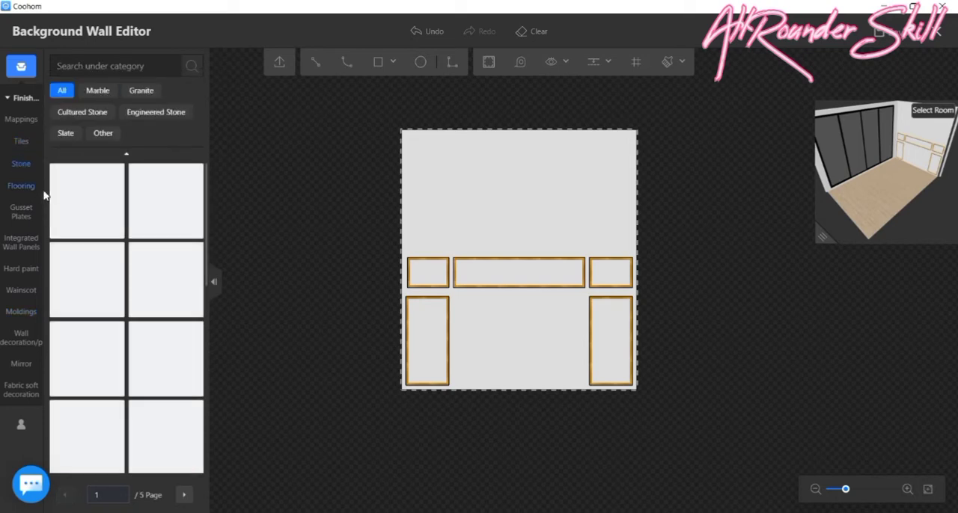
{"action": "scroll", "coordinate": [135, 337], "scroll_direction": "down", "scroll_amount": 8}
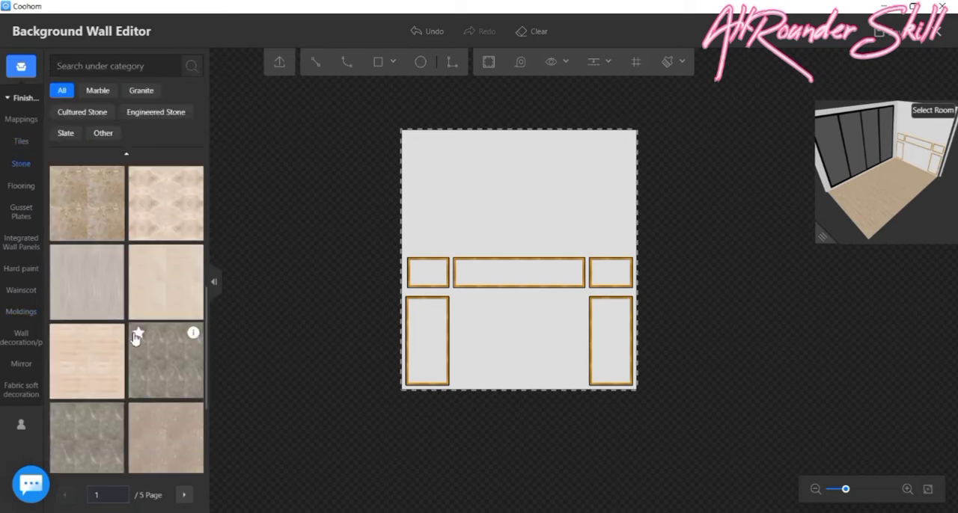
{"action": "scroll", "coordinate": [136, 328], "scroll_direction": "down", "scroll_amount": 3}
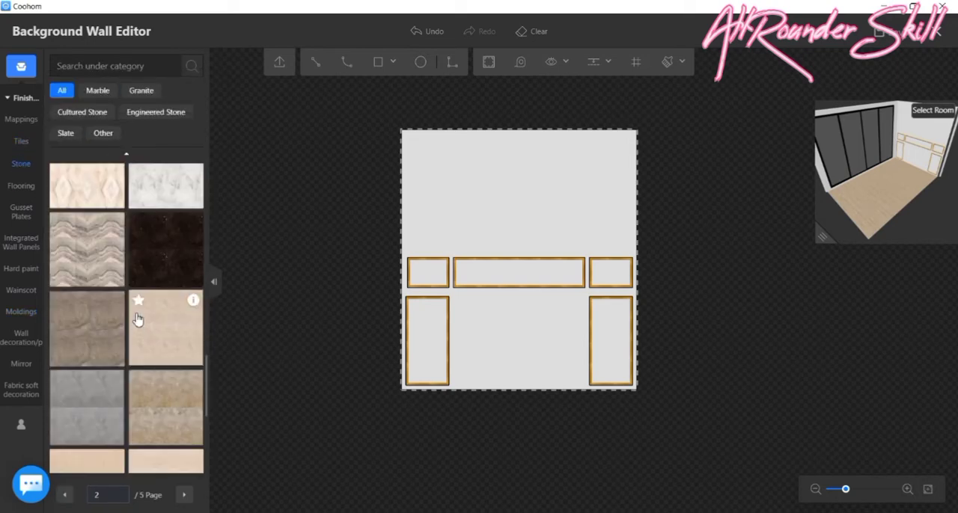
{"action": "scroll", "coordinate": [164, 276], "scroll_direction": "down", "scroll_amount": 5}
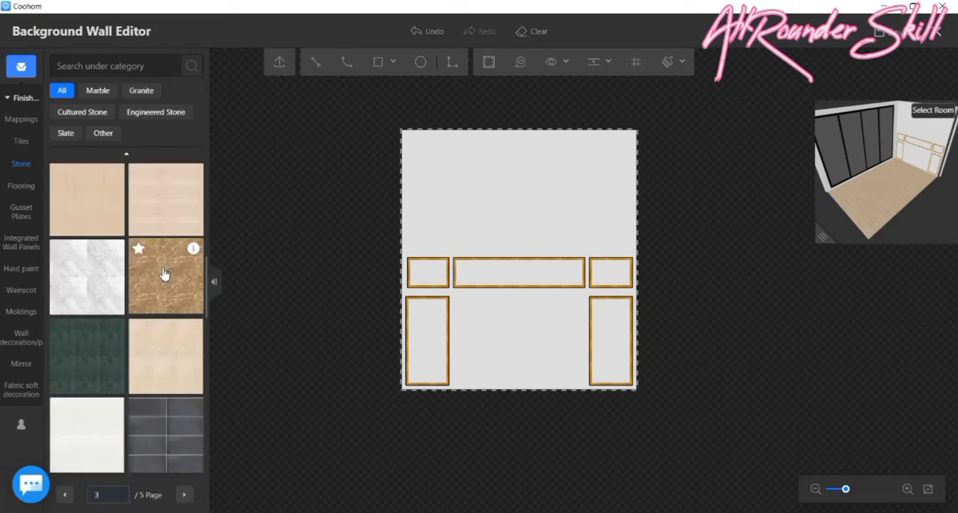
{"action": "scroll", "coordinate": [149, 249], "scroll_direction": "down", "scroll_amount": 6}
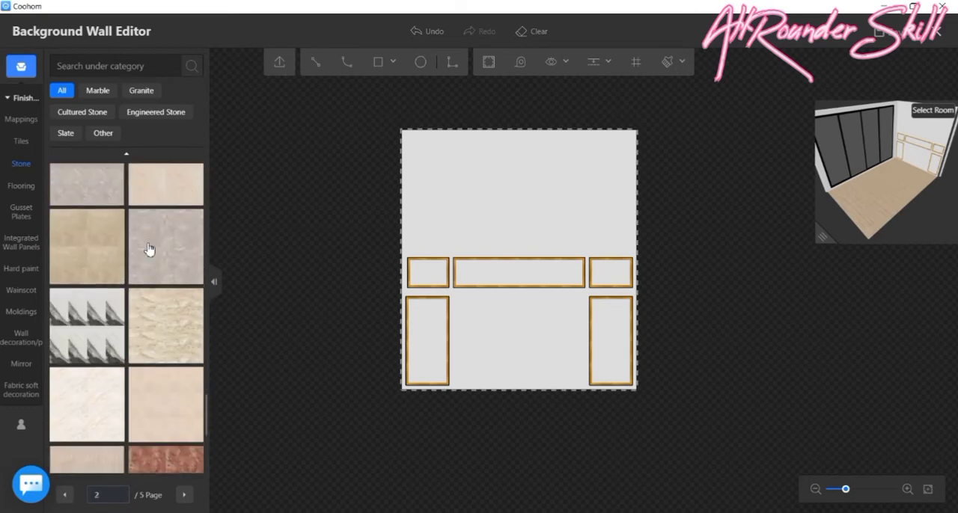
{"action": "scroll", "coordinate": [112, 395], "scroll_direction": "down", "scroll_amount": 4}
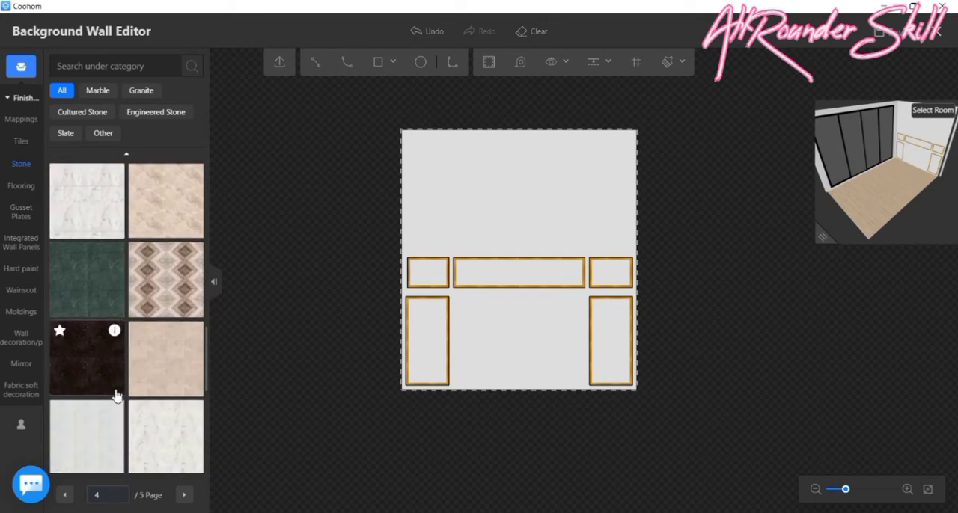
{"action": "scroll", "coordinate": [164, 382], "scroll_direction": "down", "scroll_amount": 2}
{"action": "scroll", "coordinate": [169, 379], "scroll_direction": "down", "scroll_amount": 5}
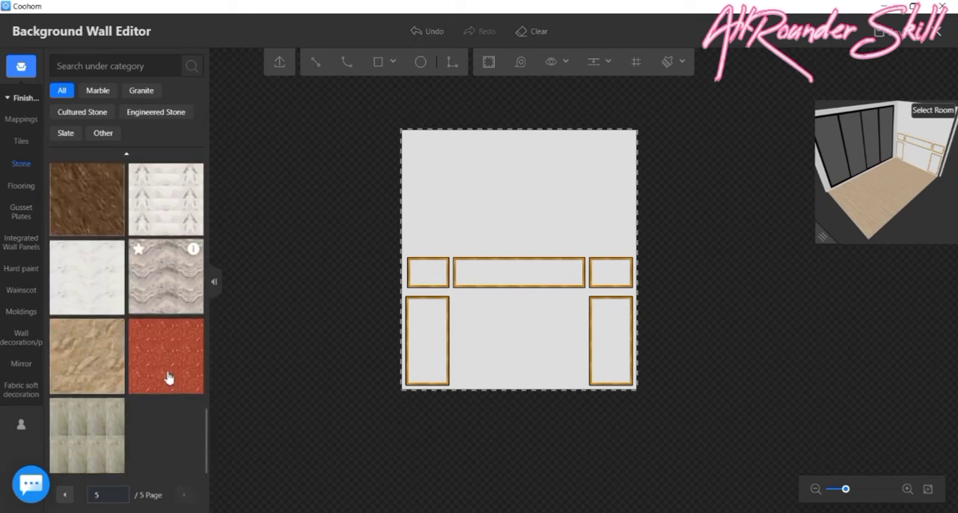
{"action": "left_click", "coordinate": [87, 363]}
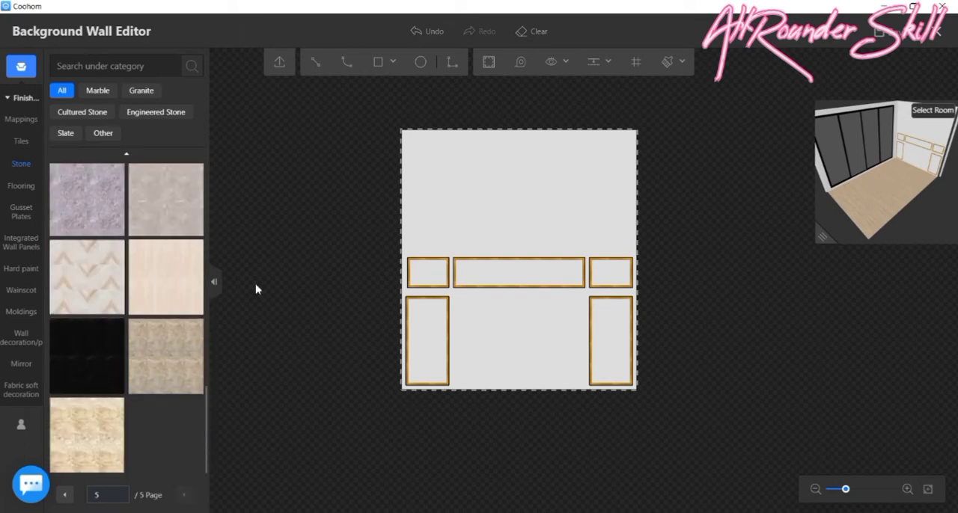
{"action": "left_click", "coordinate": [528, 177]}
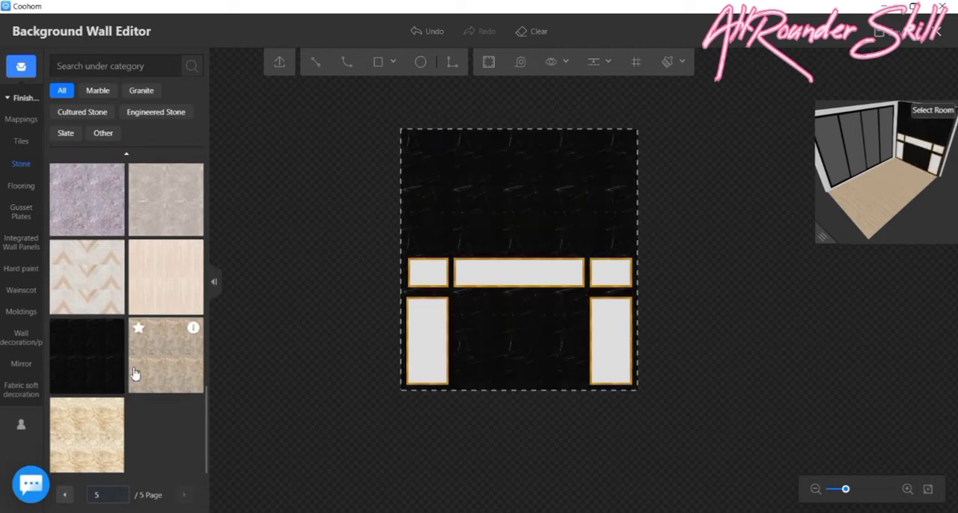
- Replace the wall finish around the panels with the dark brown speckled stone from page 3 of the Stone library
{"action": "scroll", "coordinate": [142, 348], "scroll_direction": "up", "scroll_amount": 10}
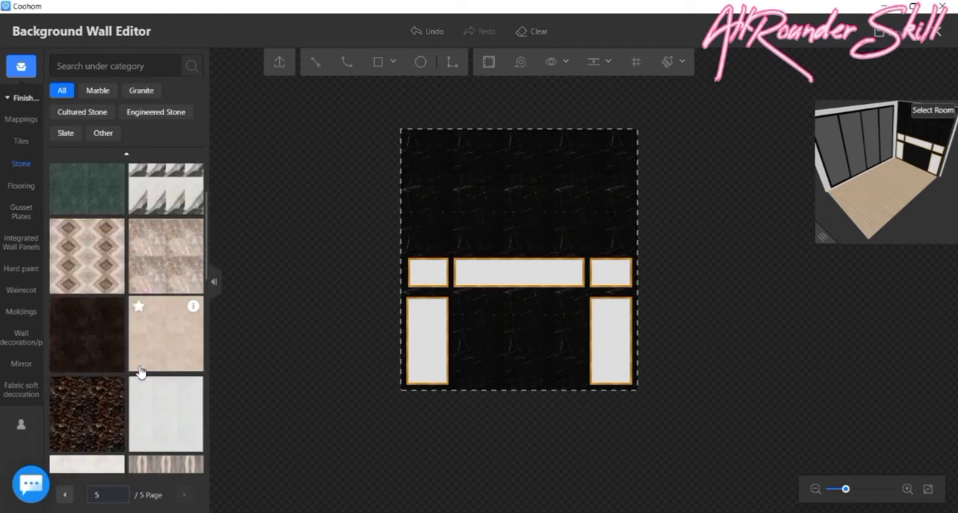
{"action": "scroll", "coordinate": [136, 378], "scroll_direction": "up", "scroll_amount": 10}
{"action": "scroll", "coordinate": [132, 389], "scroll_direction": "down", "scroll_amount": 5}
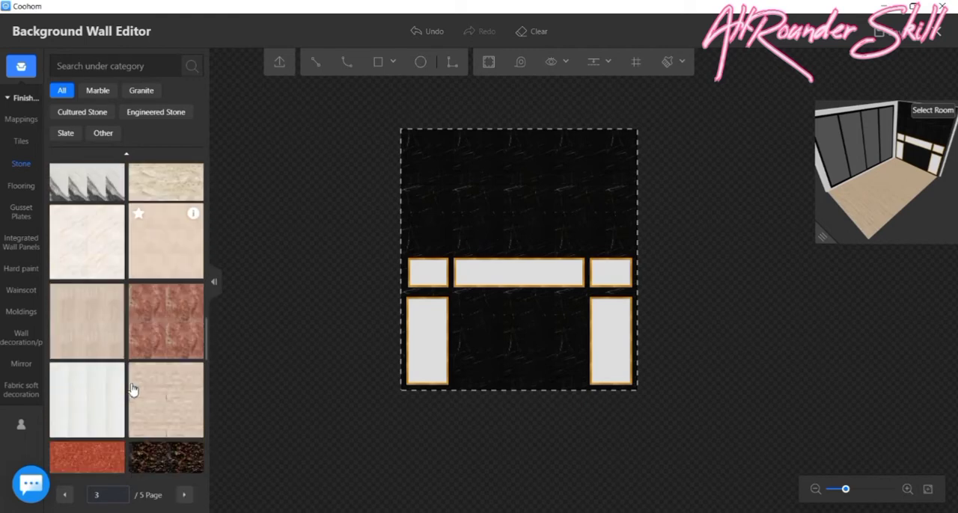
{"action": "left_click", "coordinate": [535, 184]}
{"action": "left_click", "coordinate": [571, 167]}
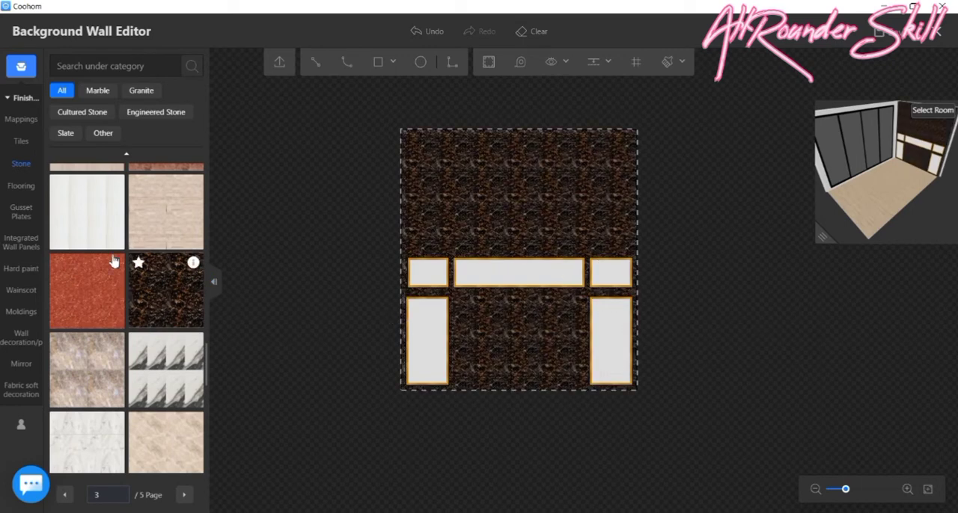
- Browse the Tiles library and filter it by the near-black colour swatch
{"action": "left_click", "coordinate": [22, 143]}
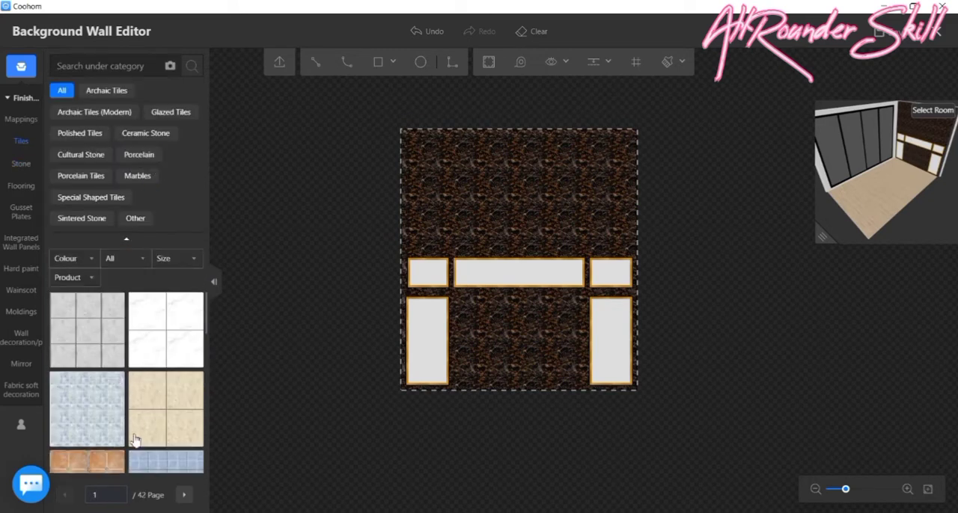
{"action": "scroll", "coordinate": [134, 440], "scroll_direction": "down", "scroll_amount": 5}
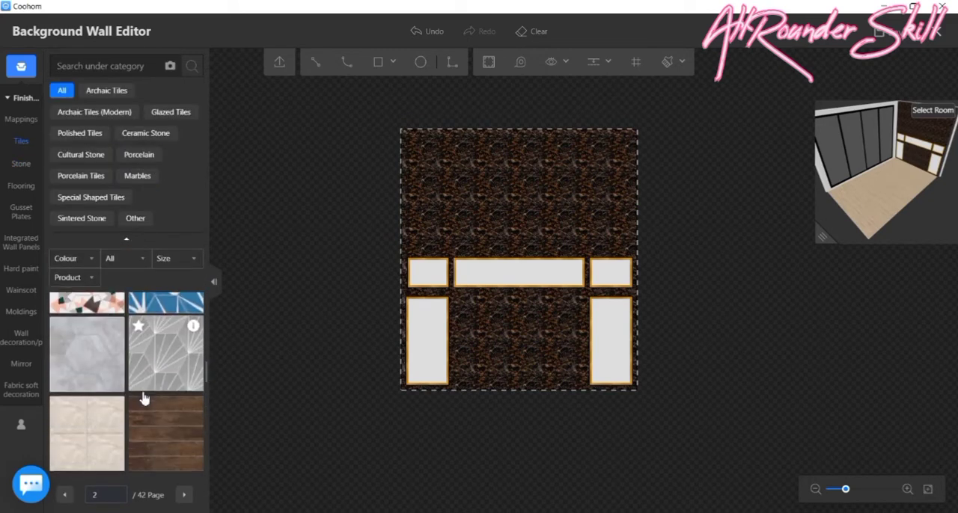
{"action": "scroll", "coordinate": [150, 412], "scroll_direction": "down", "scroll_amount": 5}
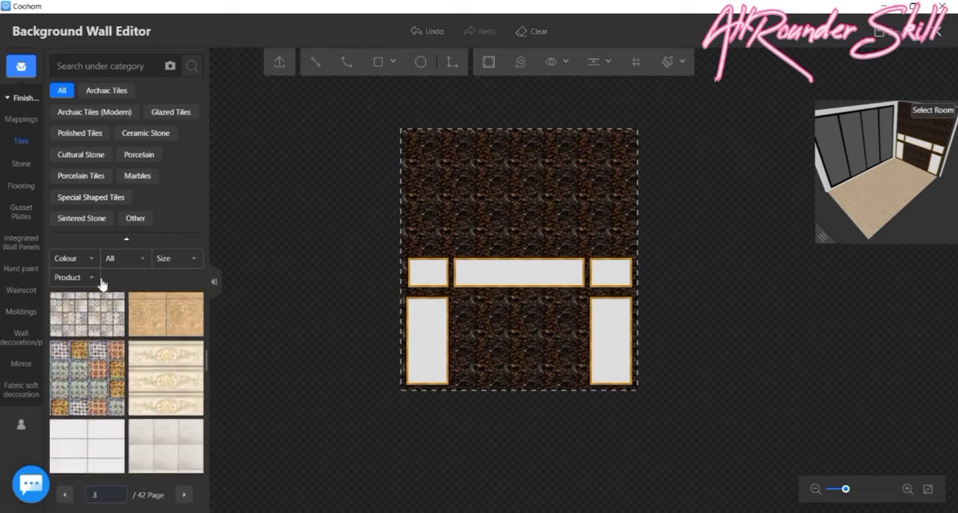
{"action": "left_click", "coordinate": [89, 260]}
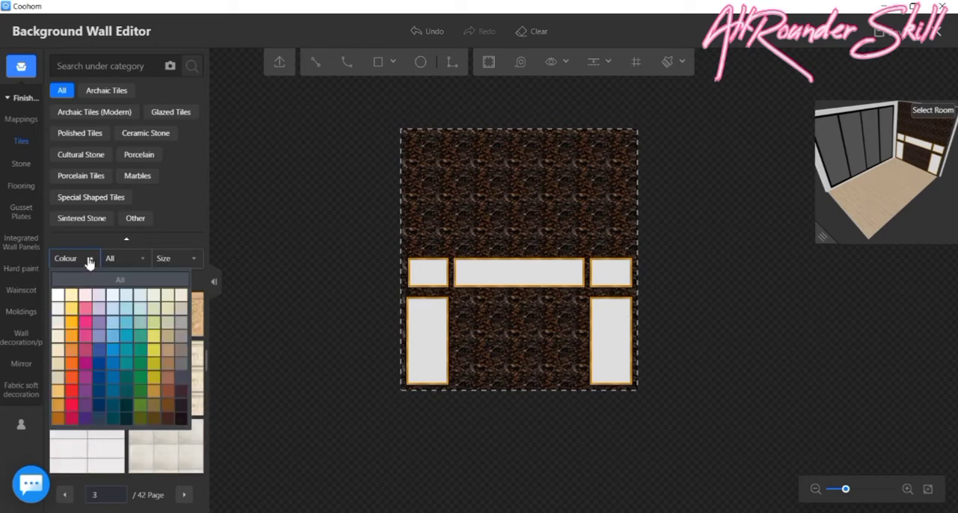
{"action": "left_click", "coordinate": [182, 417]}
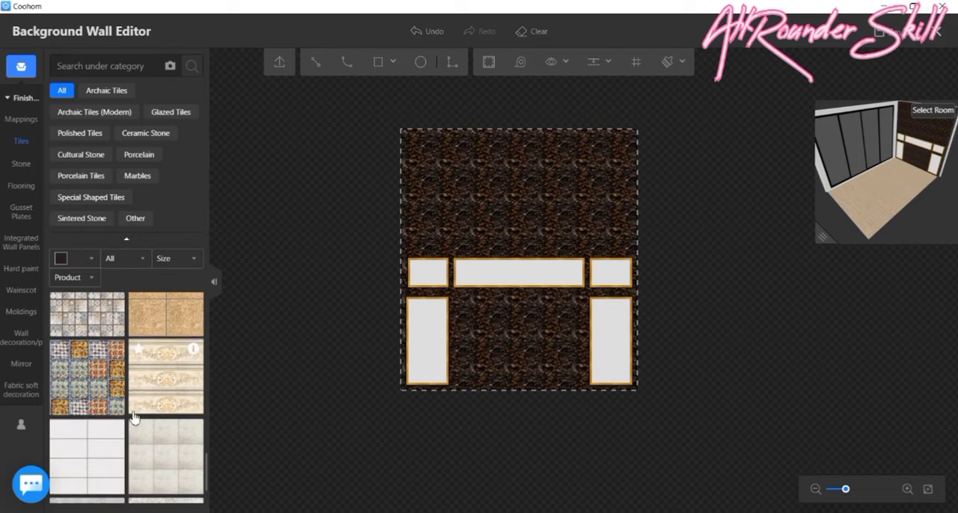
- Apply the black tile with gold and white flecks to the wall area around the gold-framed panels
{"action": "scroll", "coordinate": [150, 359], "scroll_direction": "down", "scroll_amount": 3}
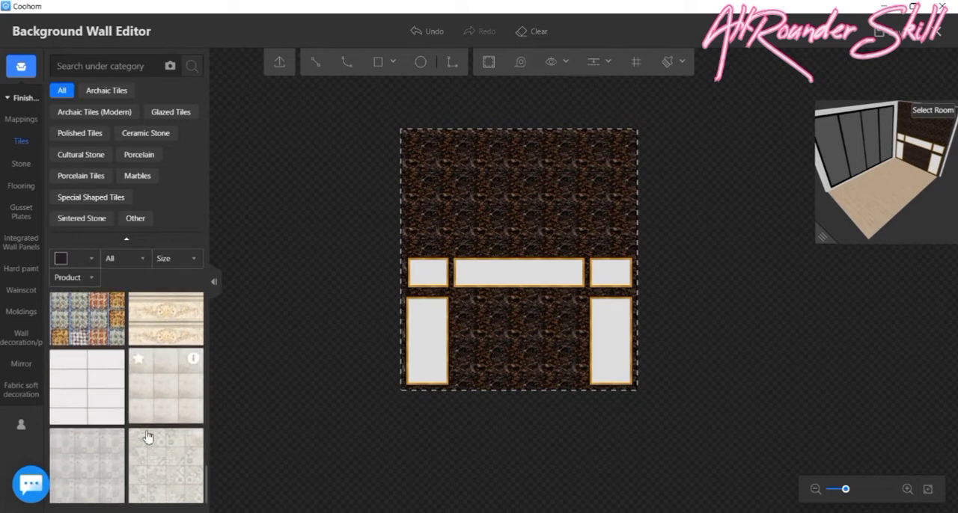
{"action": "scroll", "coordinate": [419, 363], "scroll_direction": "down", "scroll_amount": 2}
{"action": "scroll", "coordinate": [137, 352], "scroll_direction": "up", "scroll_amount": 3}
{"action": "scroll", "coordinate": [137, 351], "scroll_direction": "up", "scroll_amount": 8}
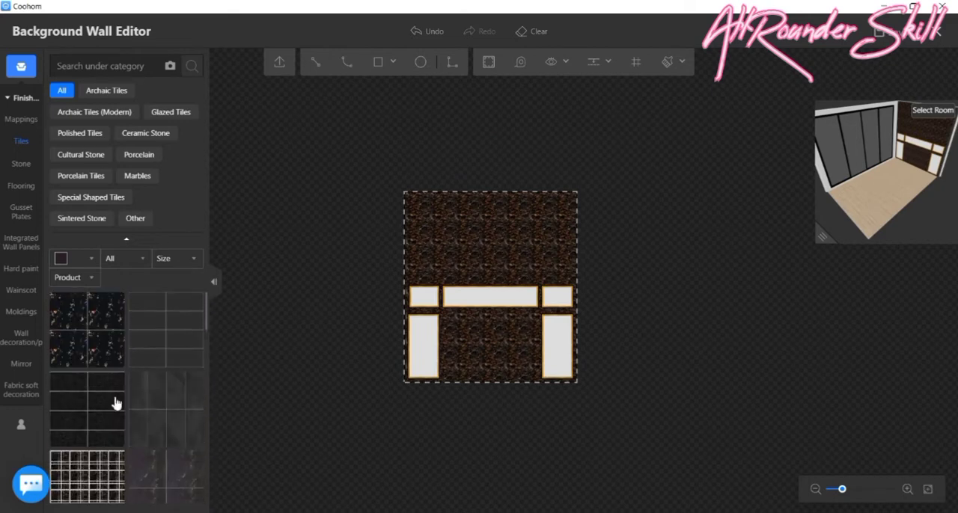
{"action": "scroll", "coordinate": [116, 408], "scroll_direction": "down", "scroll_amount": 3}
{"action": "key", "text": "alt+space"}
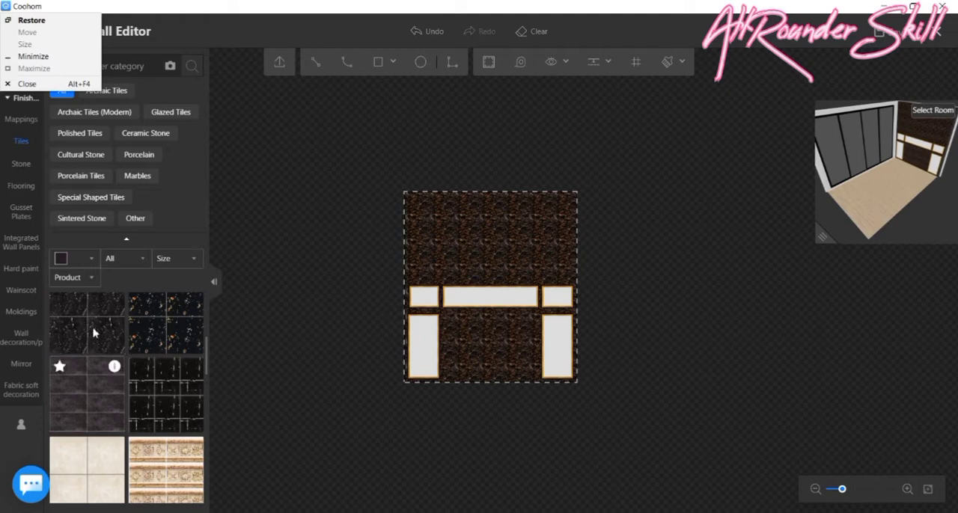
{"action": "left_click", "coordinate": [185, 340]}
{"action": "left_click", "coordinate": [501, 229]}
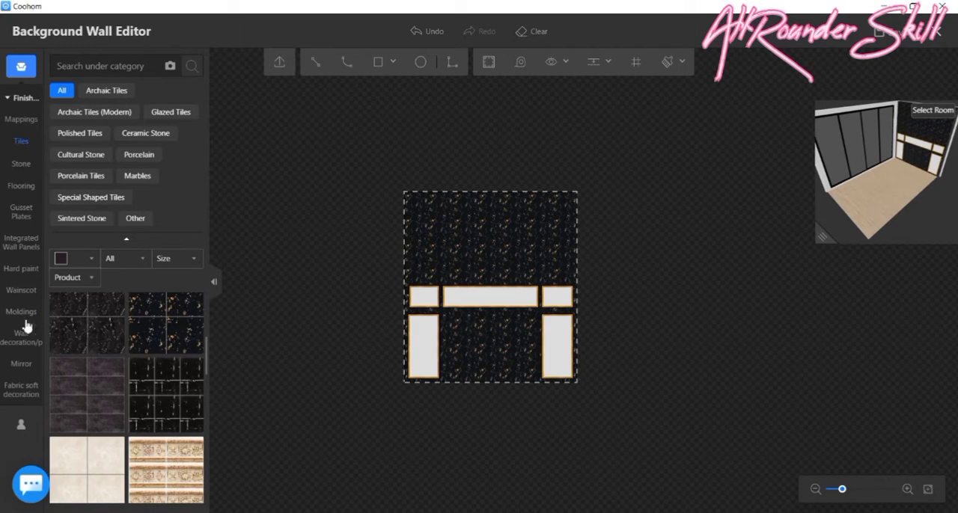
- Change the wall area around the panels to the dark tile with thin white veins
{"action": "scroll", "coordinate": [126, 390], "scroll_direction": "up", "scroll_amount": 3}
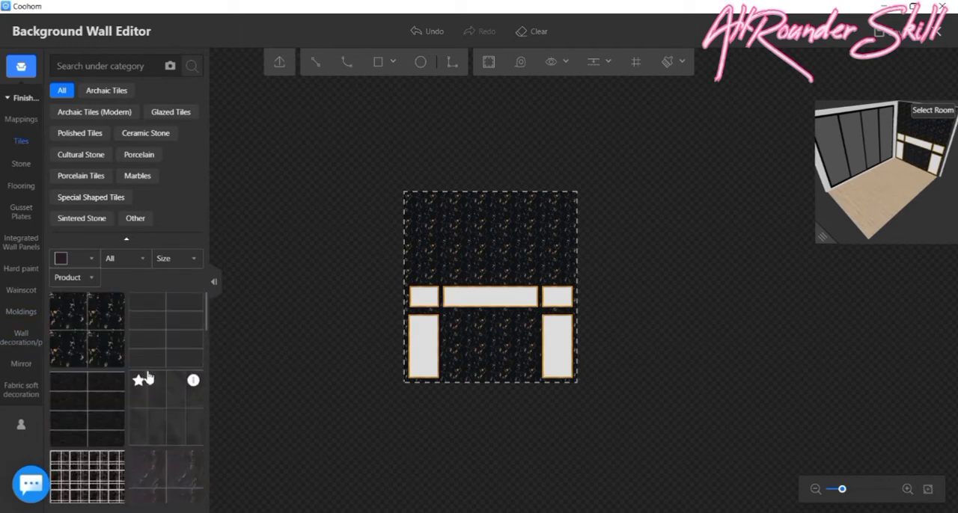
{"action": "scroll", "coordinate": [147, 379], "scroll_direction": "down", "scroll_amount": 2}
{"action": "scroll", "coordinate": [148, 380], "scroll_direction": "up", "scroll_amount": 2}
{"action": "scroll", "coordinate": [153, 381], "scroll_direction": "down", "scroll_amount": 2}
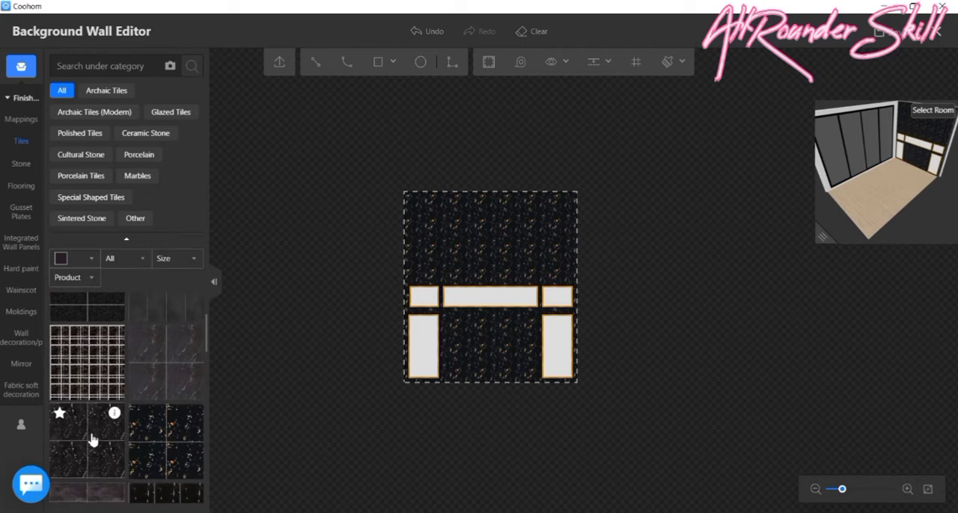
{"action": "left_click", "coordinate": [431, 253]}
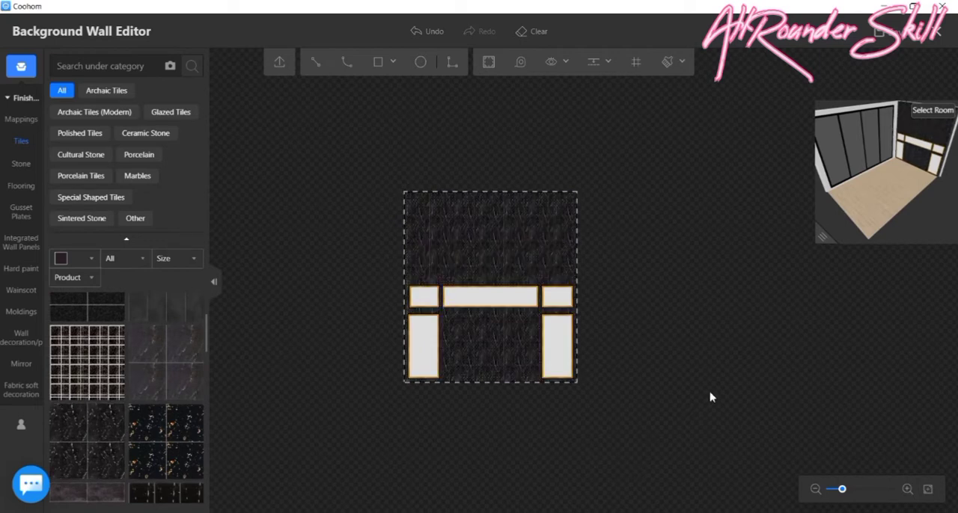
- Look through the filtered Tiles library for a dark tile that suits the wall and the gold-framed panels
{"action": "scroll", "coordinate": [146, 393], "scroll_direction": "down", "scroll_amount": 2}
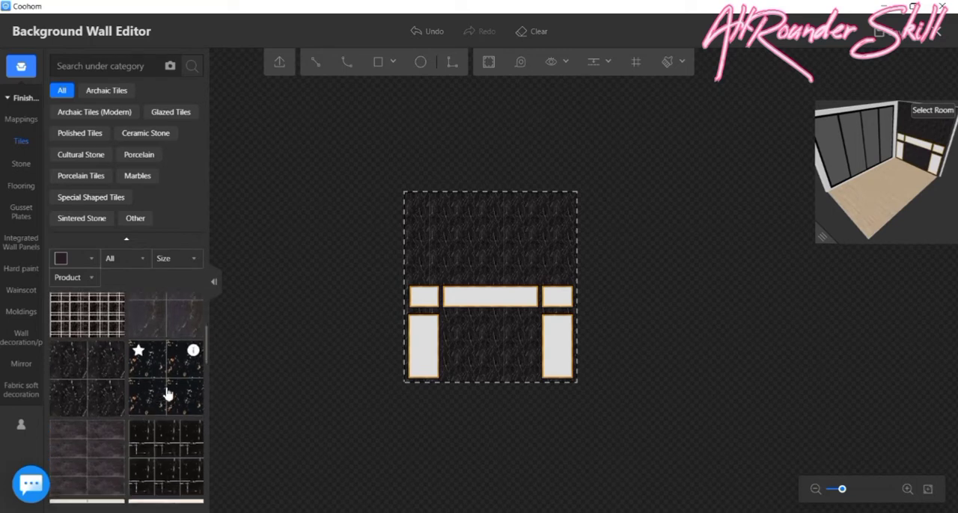
{"action": "scroll", "coordinate": [168, 393], "scroll_direction": "down", "scroll_amount": 10}
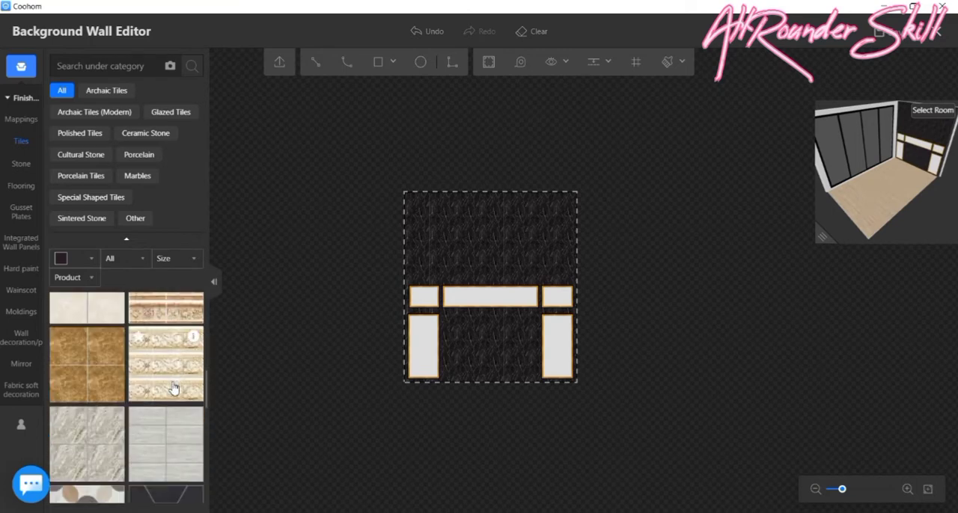
{"action": "scroll", "coordinate": [172, 397], "scroll_direction": "down", "scroll_amount": 10}
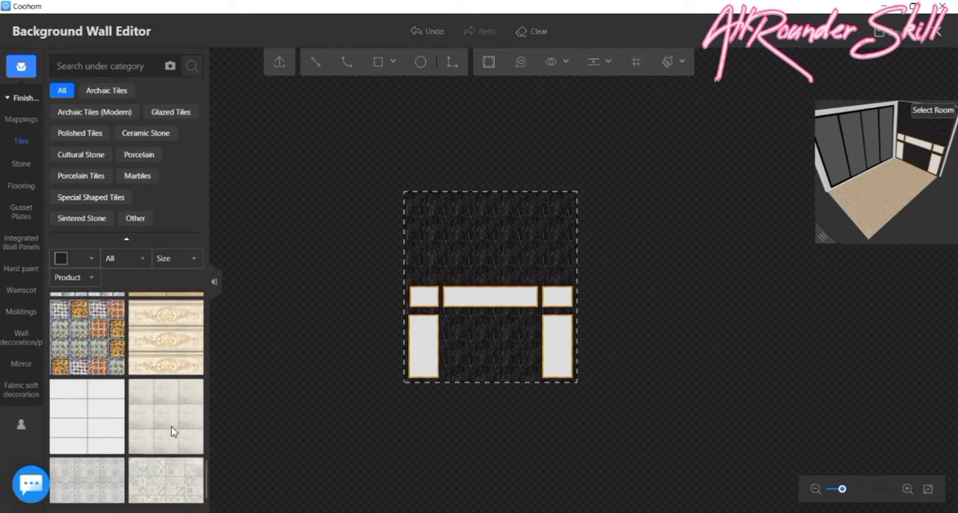
{"action": "scroll", "coordinate": [172, 432], "scroll_direction": "up", "scroll_amount": 2}
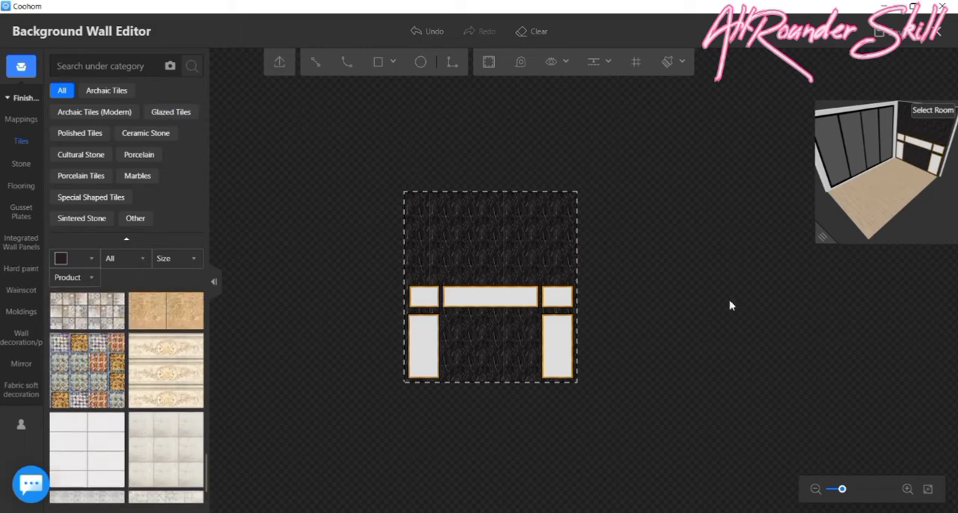
{"action": "scroll", "coordinate": [149, 374], "scroll_direction": "up", "scroll_amount": 5}
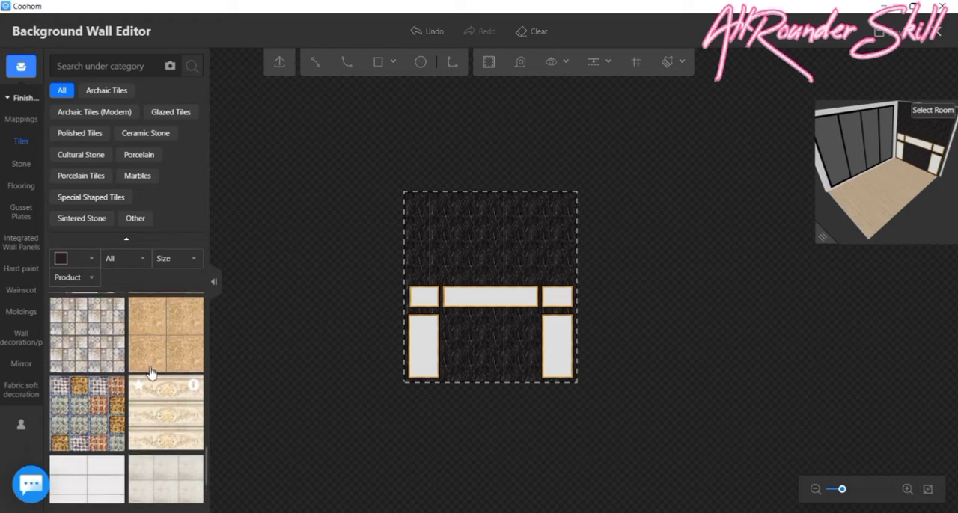
{"action": "scroll", "coordinate": [150, 368], "scroll_direction": "up", "scroll_amount": 3}
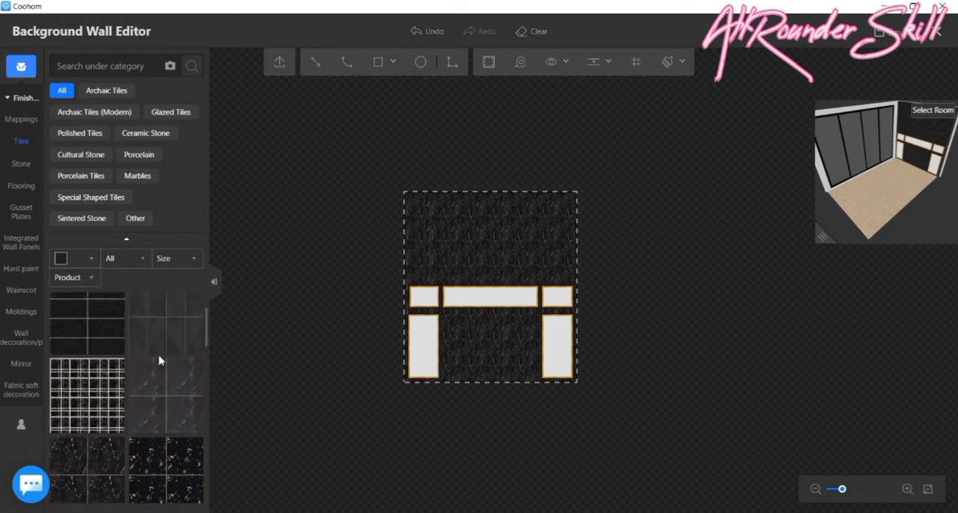
{"action": "scroll", "coordinate": [157, 431], "scroll_direction": "up", "scroll_amount": 1}
{"action": "scroll", "coordinate": [155, 429], "scroll_direction": "down", "scroll_amount": 2}
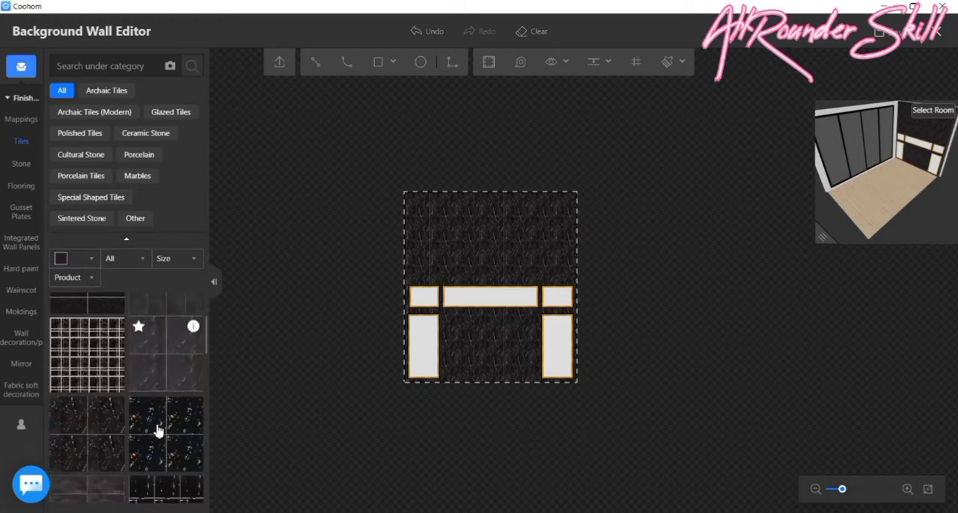
{"action": "scroll", "coordinate": [153, 429], "scroll_direction": "up", "scroll_amount": 3}
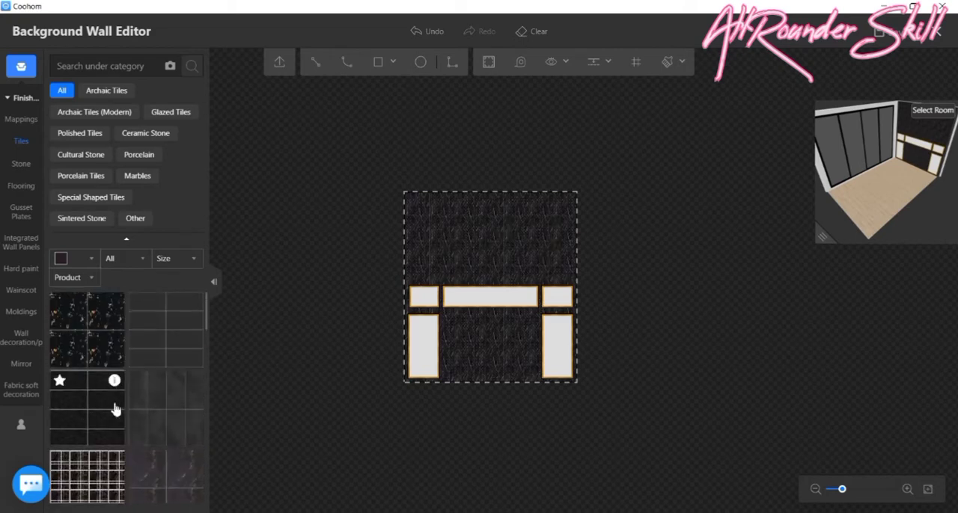
- Apply the black tile with gold and white flecks to the surrounding wall area and all five gold-framed panels
{"action": "scroll", "coordinate": [123, 403], "scroll_direction": "down", "scroll_amount": 3}
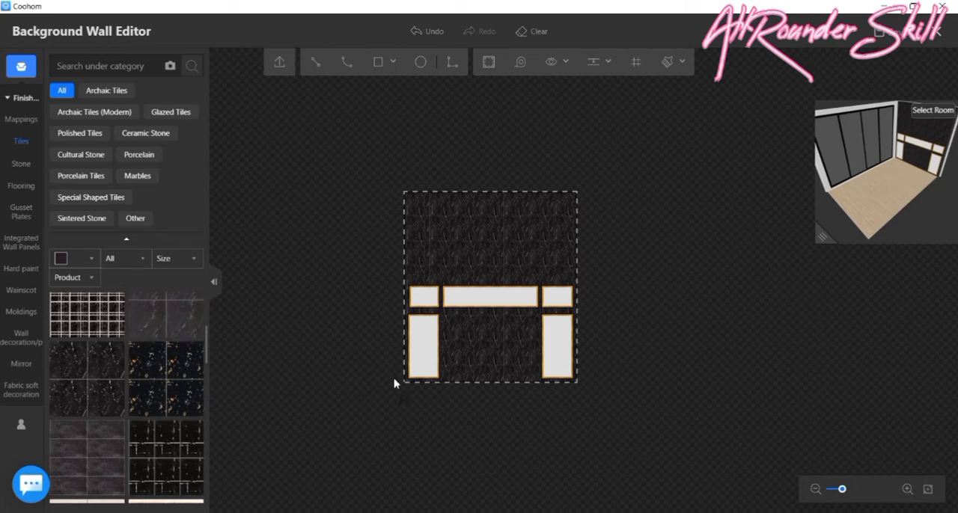
{"action": "scroll", "coordinate": [419, 366], "scroll_direction": "up", "scroll_amount": 3}
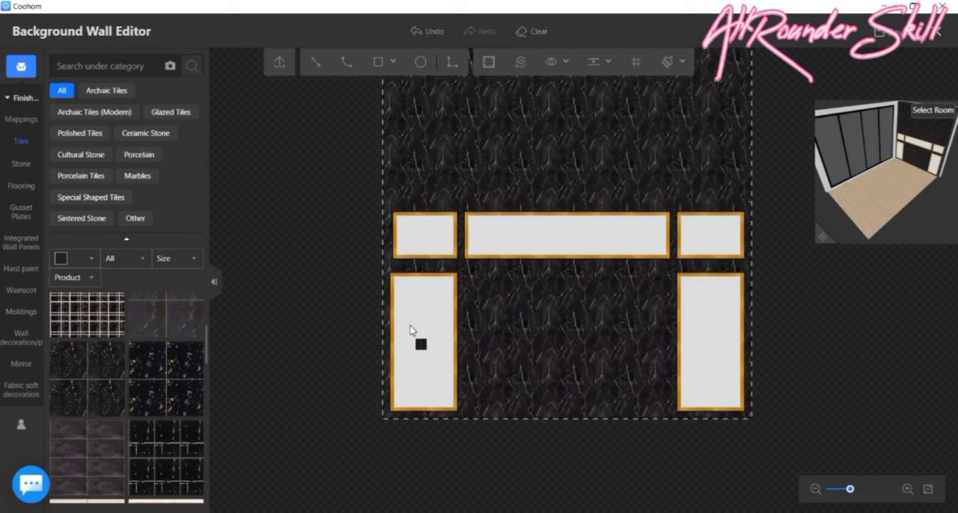
{"action": "left_click", "coordinate": [413, 334]}
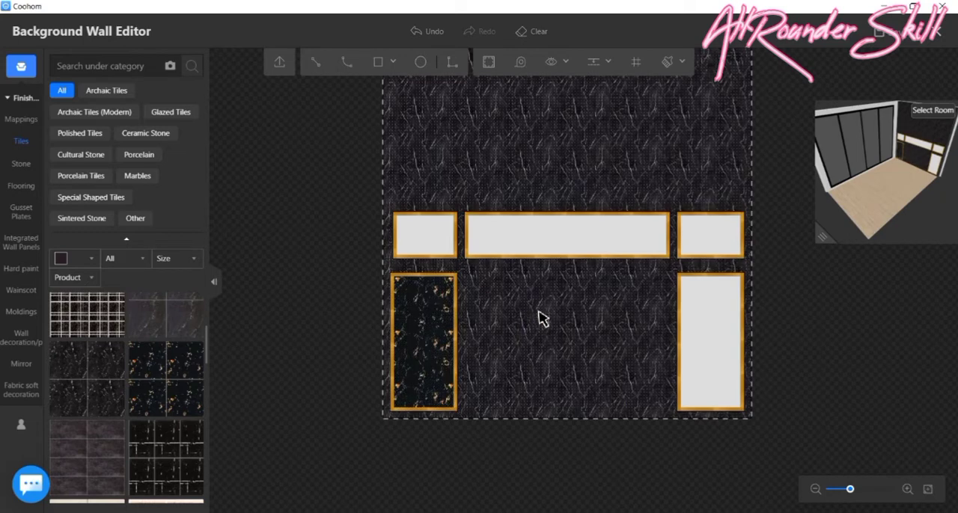
{"action": "left_click", "coordinate": [541, 115]}
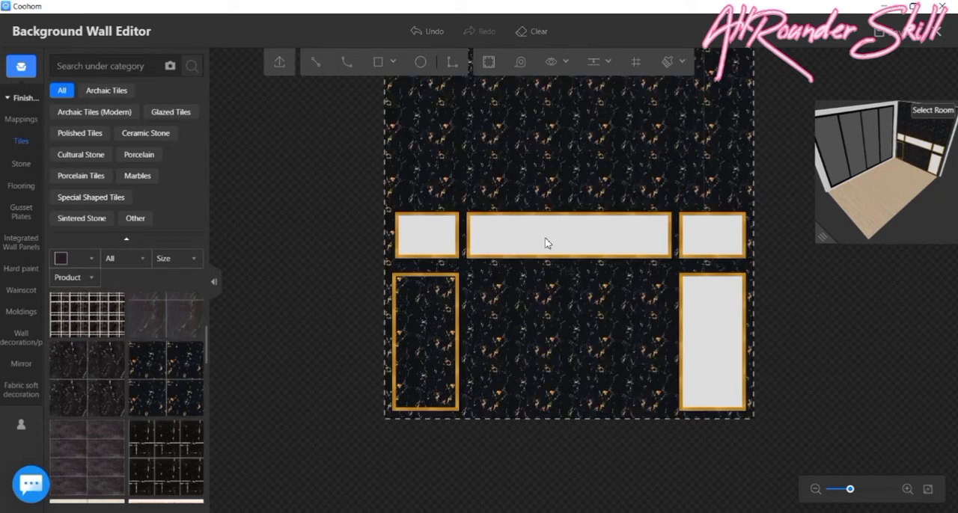
{"action": "left_click", "coordinate": [544, 243]}
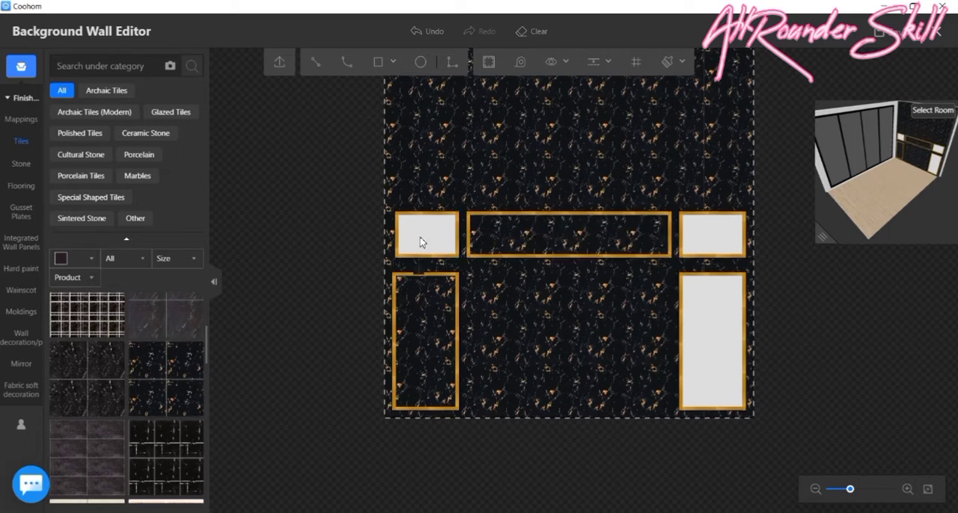
{"action": "left_click", "coordinate": [455, 251]}
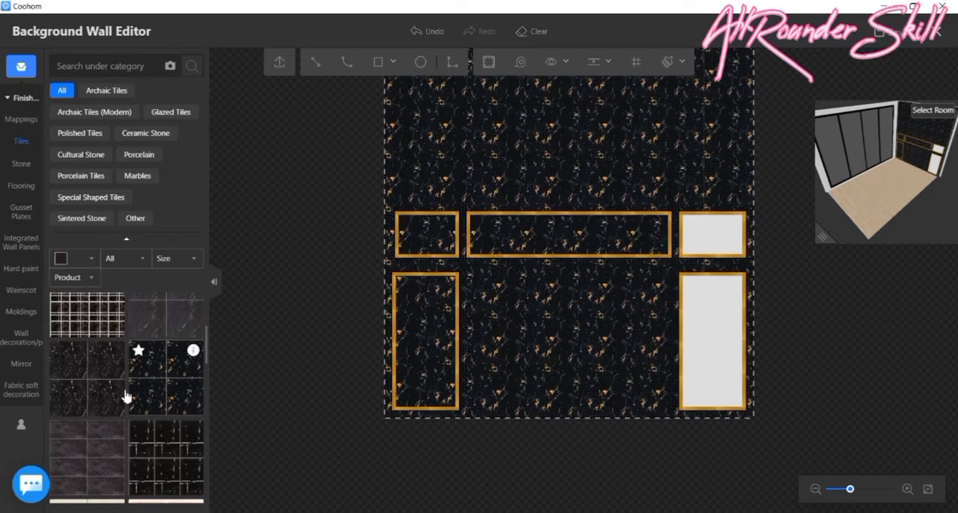
{"action": "left_click", "coordinate": [691, 242]}
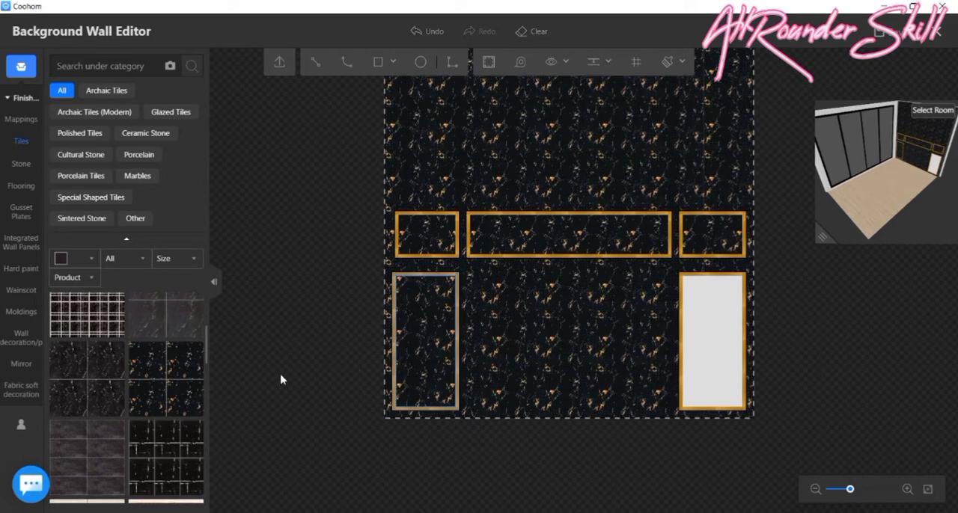
{"action": "left_click", "coordinate": [177, 410]}
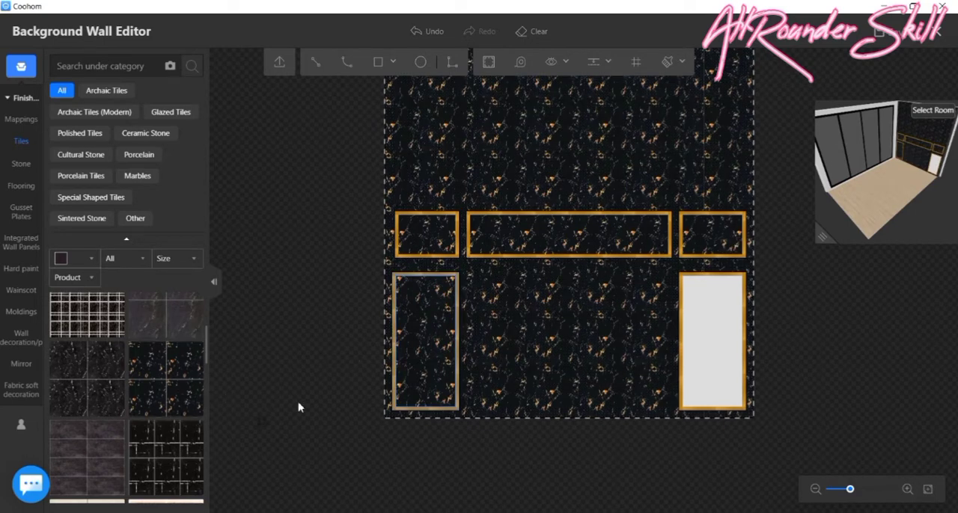
{"action": "left_click", "coordinate": [703, 326]}
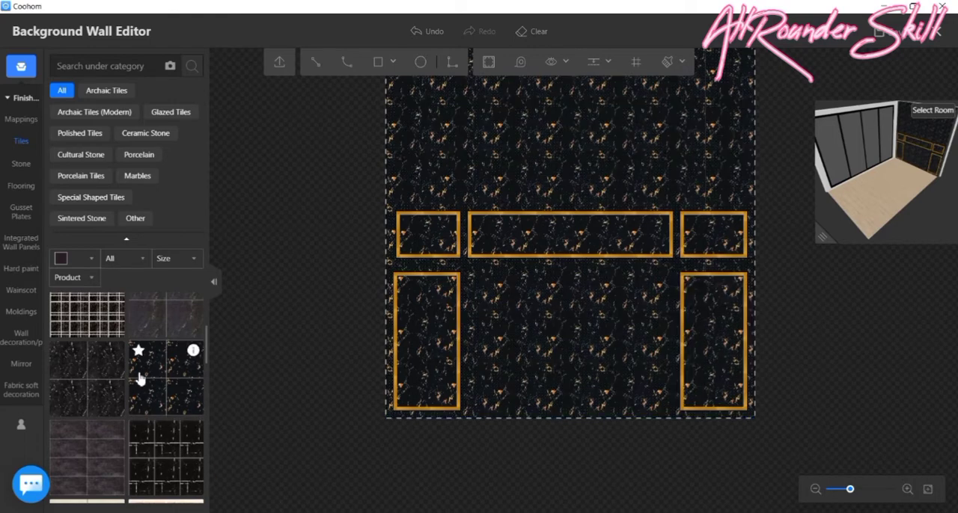
- Save the finished wall design and exit the Background Wall Editor
{"action": "scroll", "coordinate": [140, 380], "scroll_direction": "up", "scroll_amount": 3}
{"action": "scroll", "coordinate": [139, 379], "scroll_direction": "down", "scroll_amount": 3}
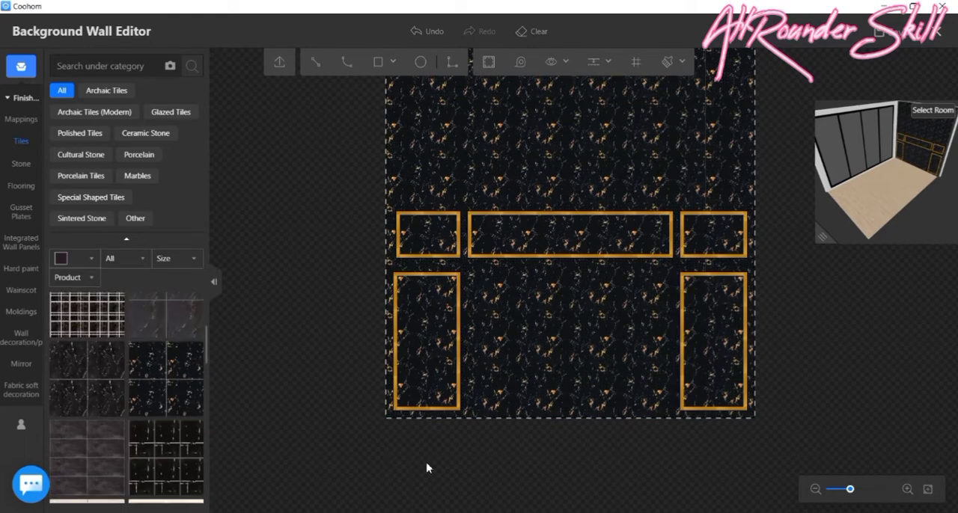
{"action": "scroll", "coordinate": [628, 362], "scroll_direction": "down", "scroll_amount": 1}
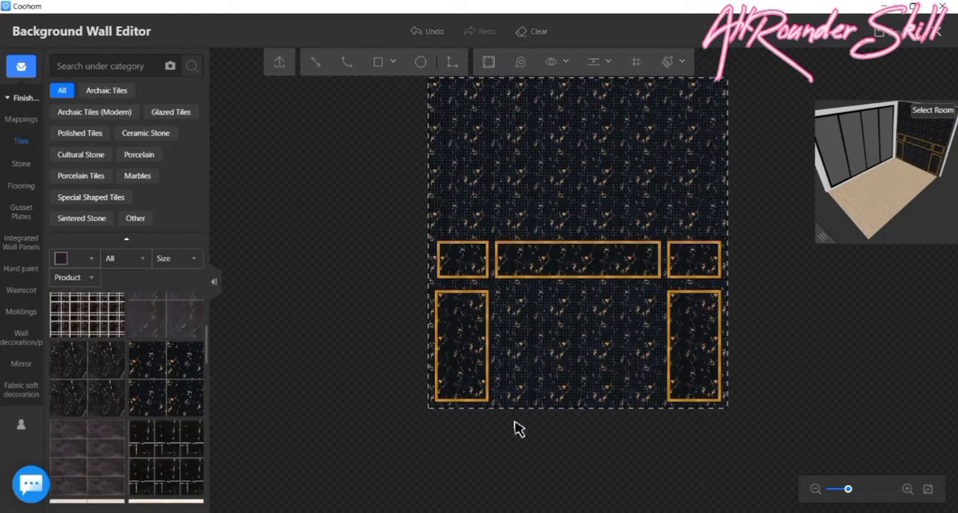
{"action": "left_click_drag", "start_coordinate": [365, 431], "coordinate": [341, 466]}
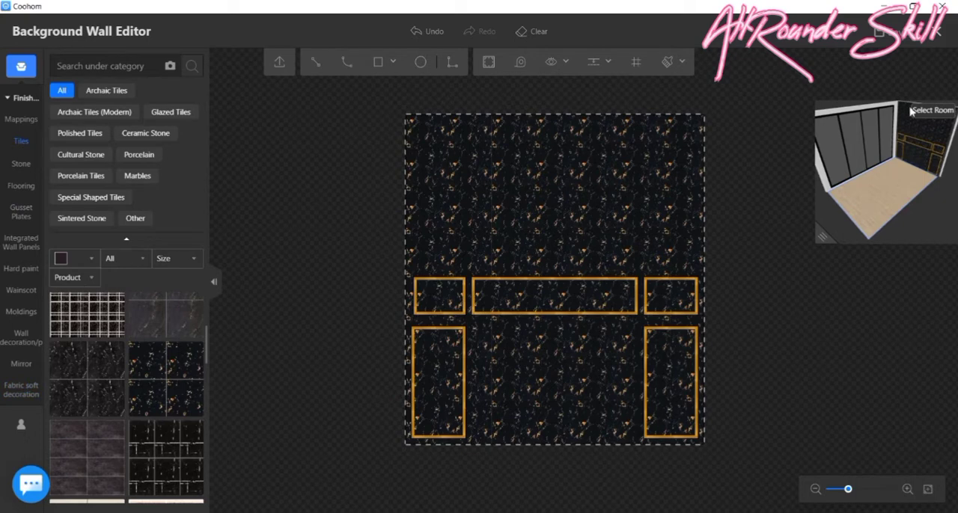
{"action": "key", "text": "ctrl+s"}
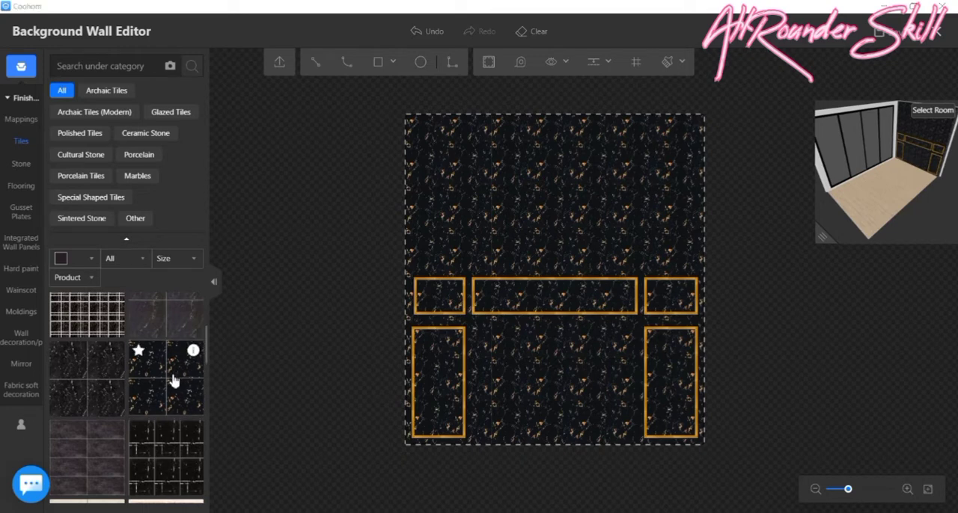
{"action": "key", "text": "super"}
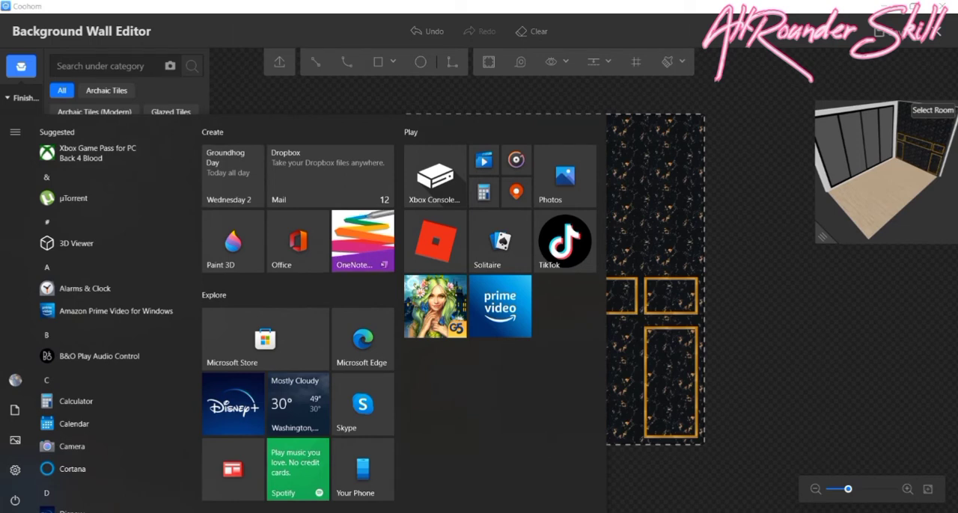
{"action": "left_click", "coordinate": [686, 483]}
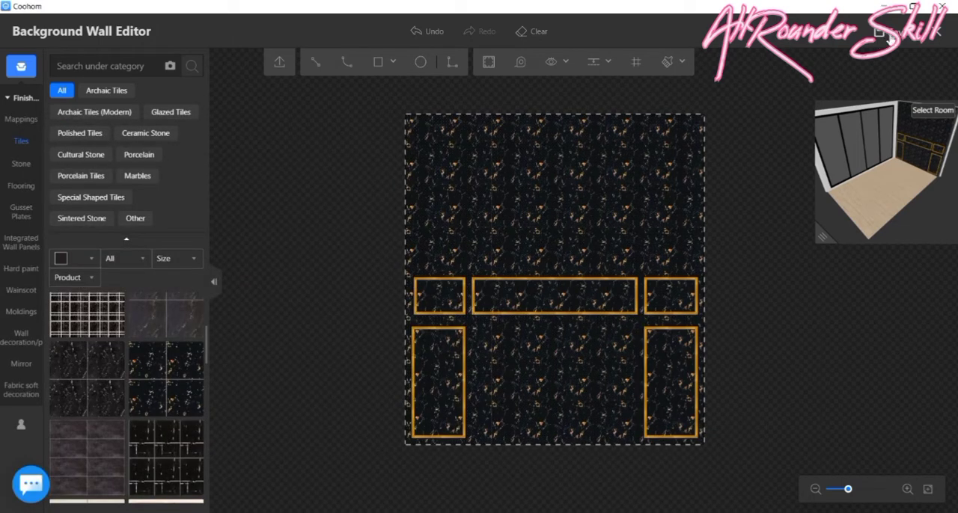
{"action": "left_click", "coordinate": [887, 35]}
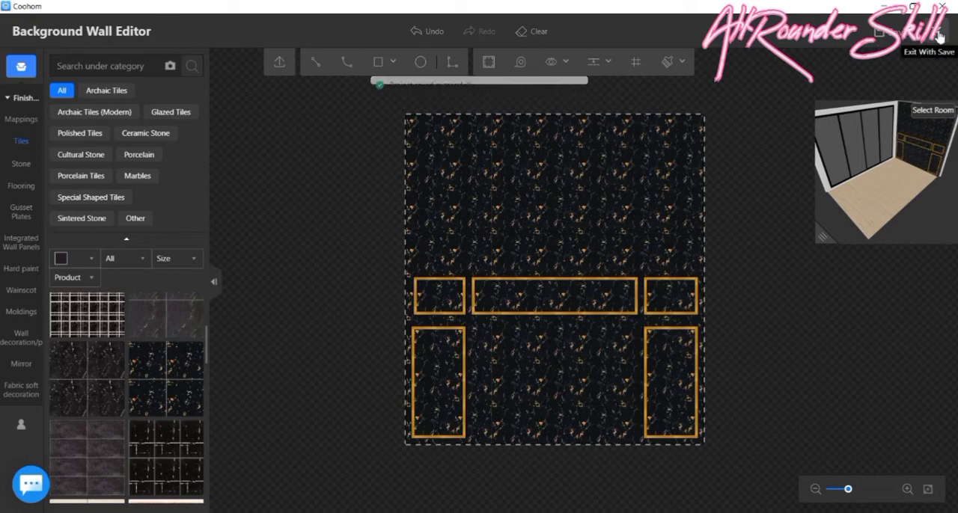
{"action": "left_click", "coordinate": [938, 35]}
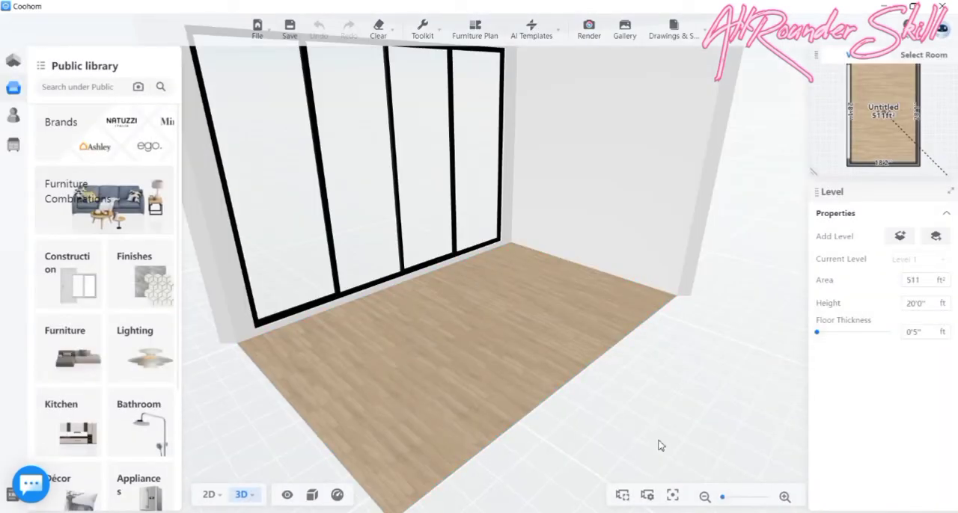
- Examine the tiled end wall and its gold-framed panels in the 3D room from several angles and up close
{"action": "left_click_drag", "start_coordinate": [660, 446], "coordinate": [737, 420]}
{"action": "mouse_move", "coordinate": [482, 445]}
{"action": "left_mouse_down"}
{"action": "mouse_move", "coordinate": [502, 421]}
{"action": "mouse_move", "coordinate": [539, 419]}
{"action": "mouse_move", "coordinate": [517, 468]}
{"action": "mouse_move", "coordinate": [468, 471]}
{"action": "mouse_move", "coordinate": [466, 378]}
{"action": "mouse_move", "coordinate": [483, 458]}
{"action": "left_mouse_up"}
{"action": "scroll", "coordinate": [459, 288], "scroll_direction": "down", "scroll_amount": 5}
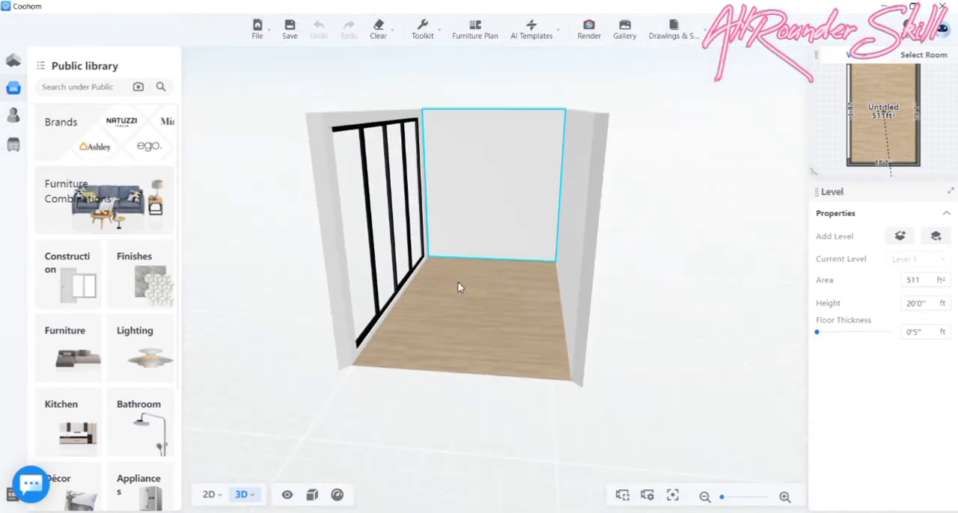
{"action": "left_click_drag", "start_coordinate": [459, 287], "coordinate": [333, 322]}
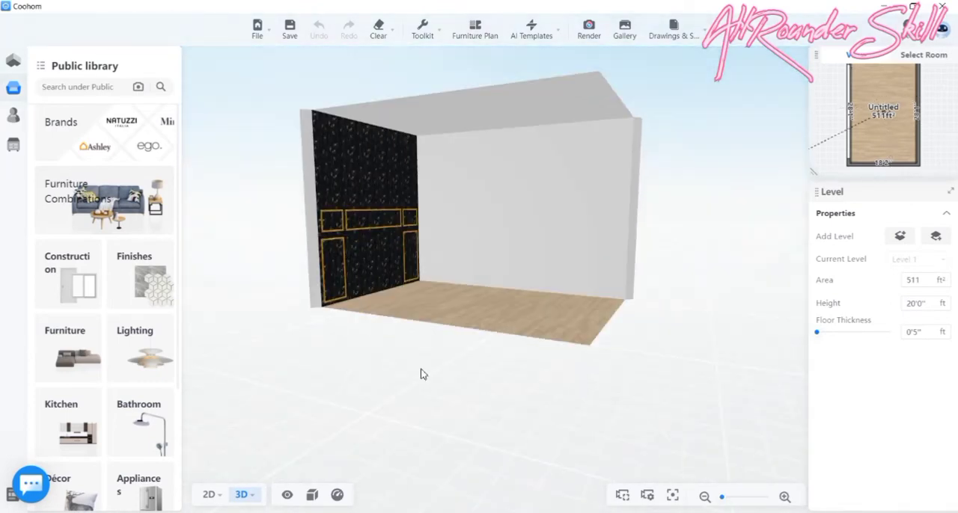
{"action": "scroll", "coordinate": [463, 231], "scroll_direction": "up", "scroll_amount": 3}
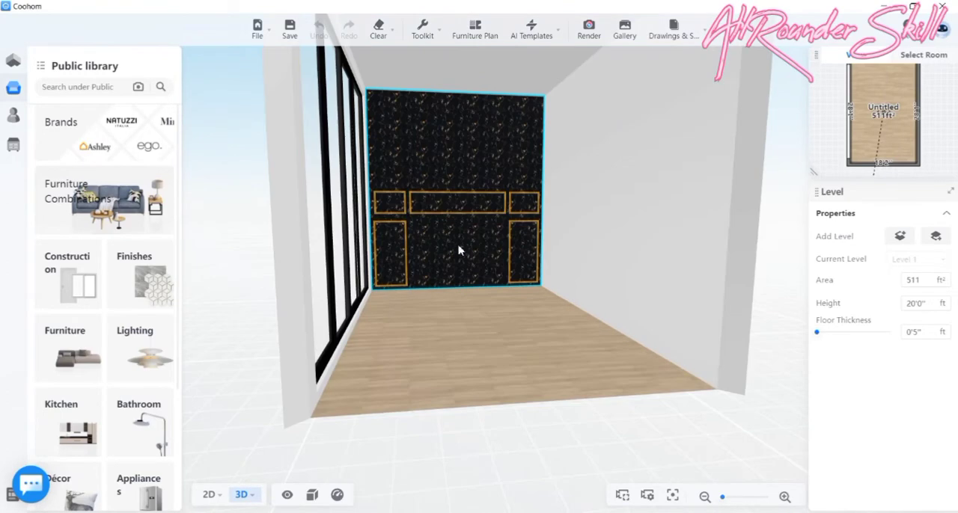
{"action": "left_click_drag", "start_coordinate": [459, 252], "coordinate": [421, 318]}
{"action": "scroll", "coordinate": [404, 217], "scroll_direction": "up", "scroll_amount": 5}
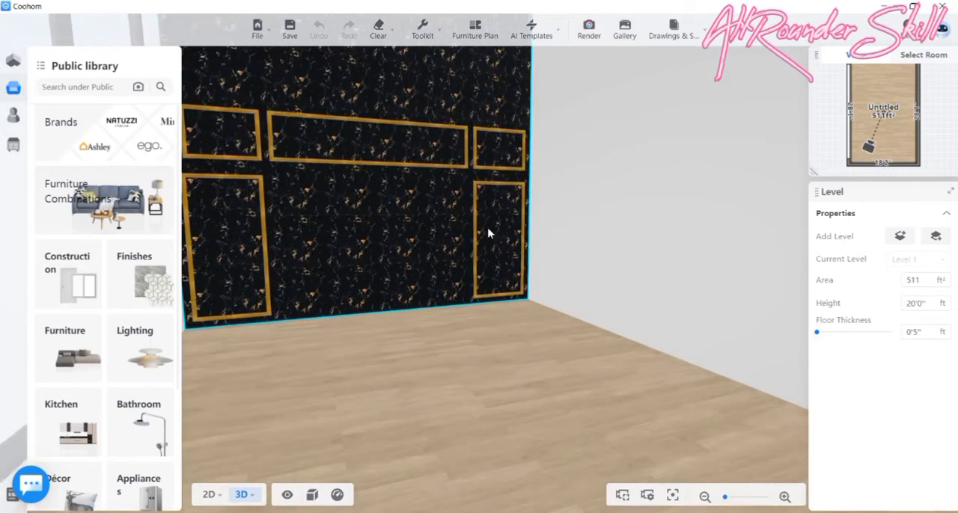
{"action": "left_click", "coordinate": [723, 227]}
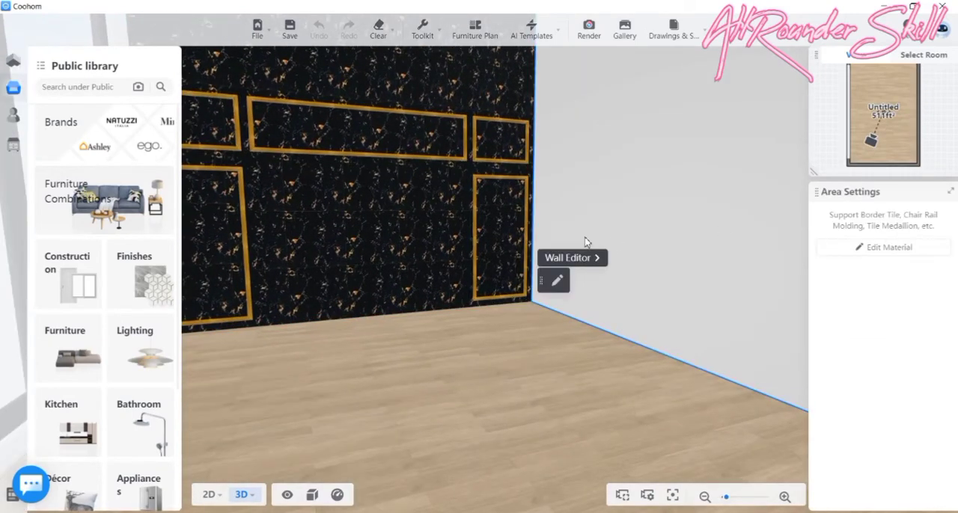
{"action": "left_click", "coordinate": [555, 258]}
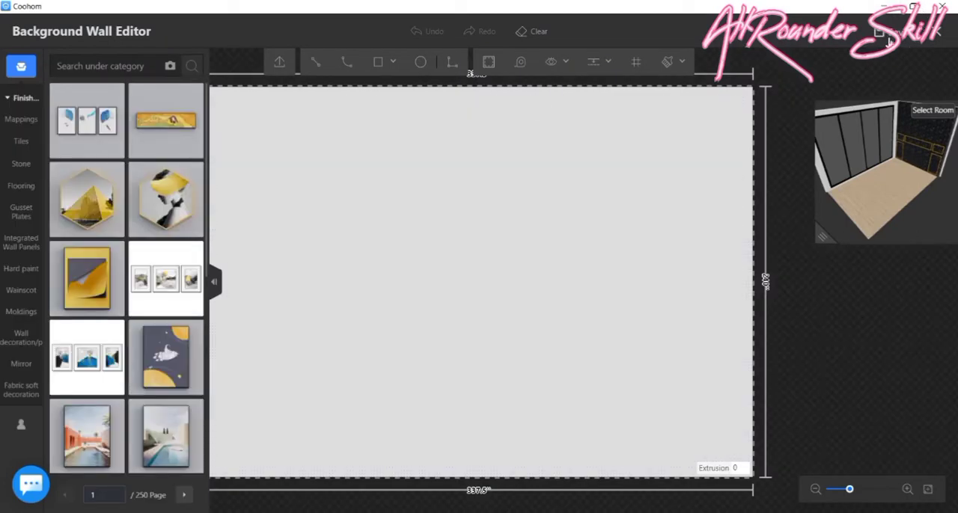
{"action": "left_click", "coordinate": [935, 33]}
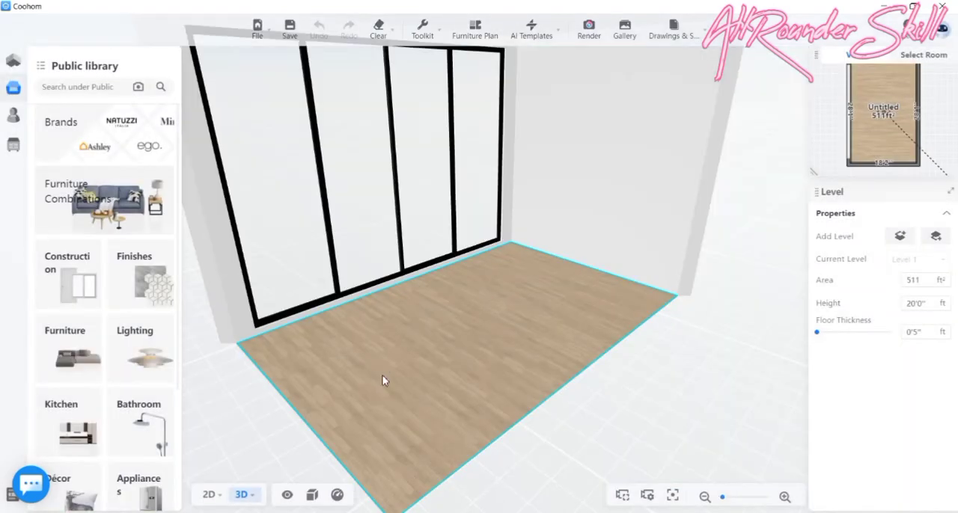
- Open the room in the advanced design tool that offers finishes and moldings
{"action": "left_click_drag", "start_coordinate": [382, 381], "coordinate": [565, 345]}
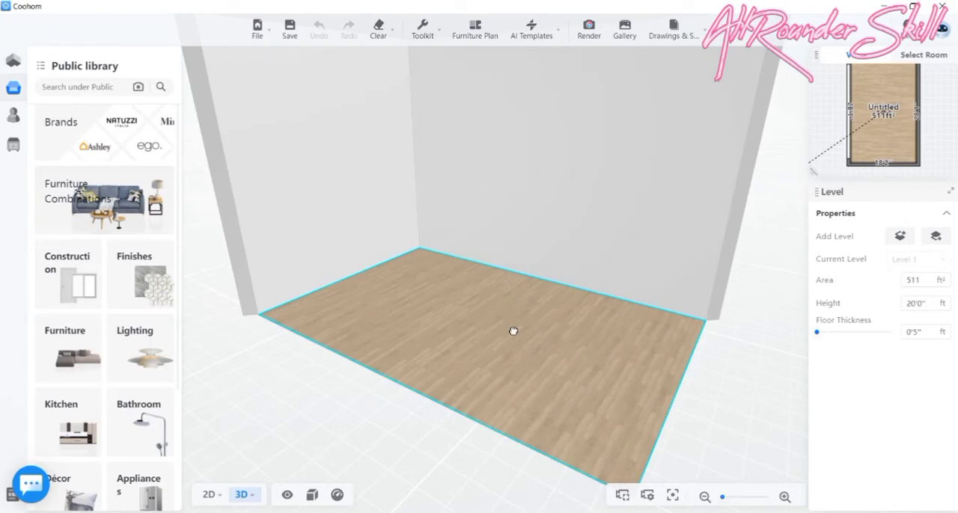
{"action": "left_click_drag", "start_coordinate": [511, 330], "coordinate": [572, 323]}
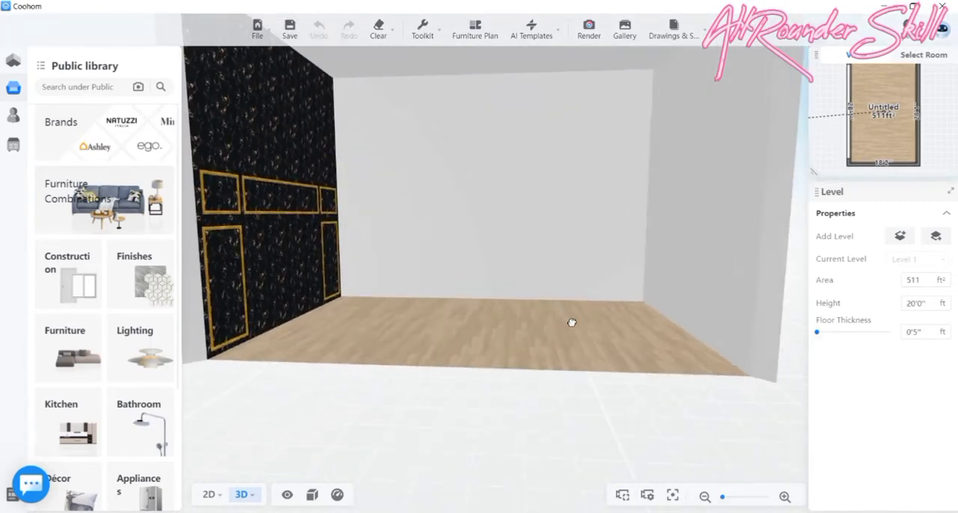
{"action": "left_click", "coordinate": [485, 229]}
{"action": "left_click", "coordinate": [13, 145]}
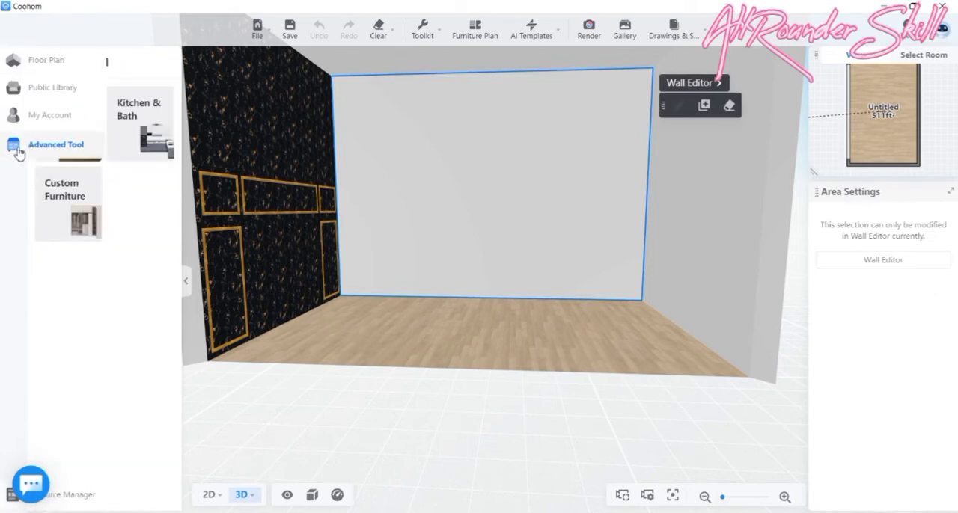
{"action": "left_click", "coordinate": [79, 142]}
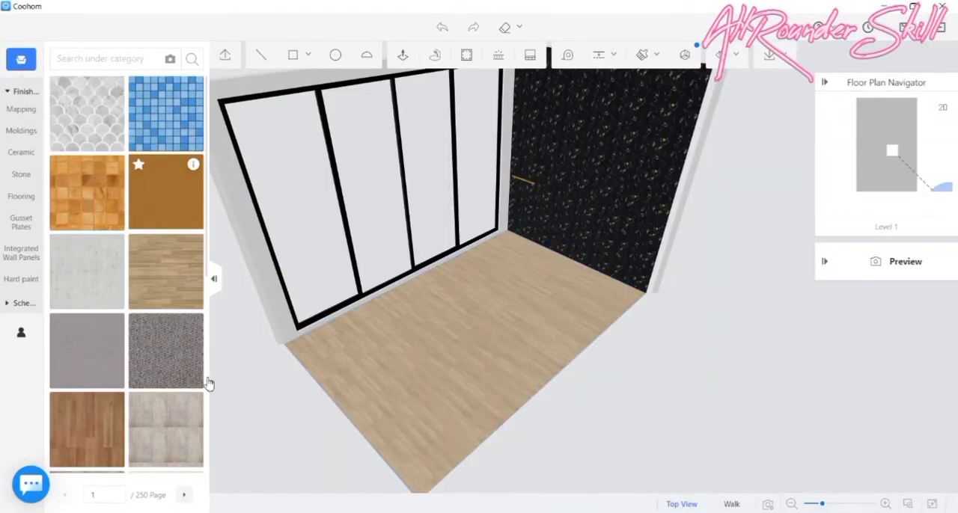
- Examine the room's window wall, tiled end wall and plain walls from inside and from above
{"action": "left_click_drag", "start_coordinate": [307, 413], "coordinate": [595, 388]}
{"action": "scroll", "coordinate": [484, 135], "scroll_direction": "up", "scroll_amount": 5}
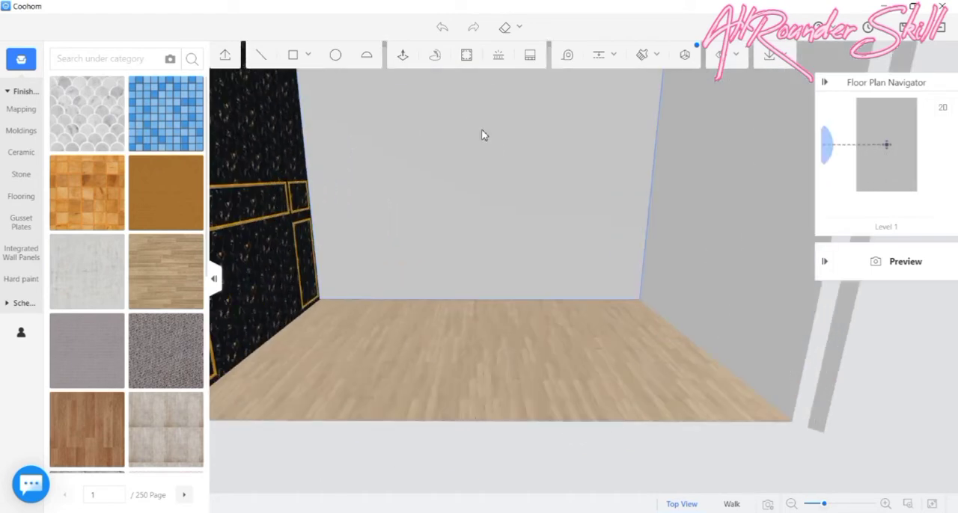
{"action": "left_click_drag", "start_coordinate": [535, 397], "coordinate": [529, 373]}
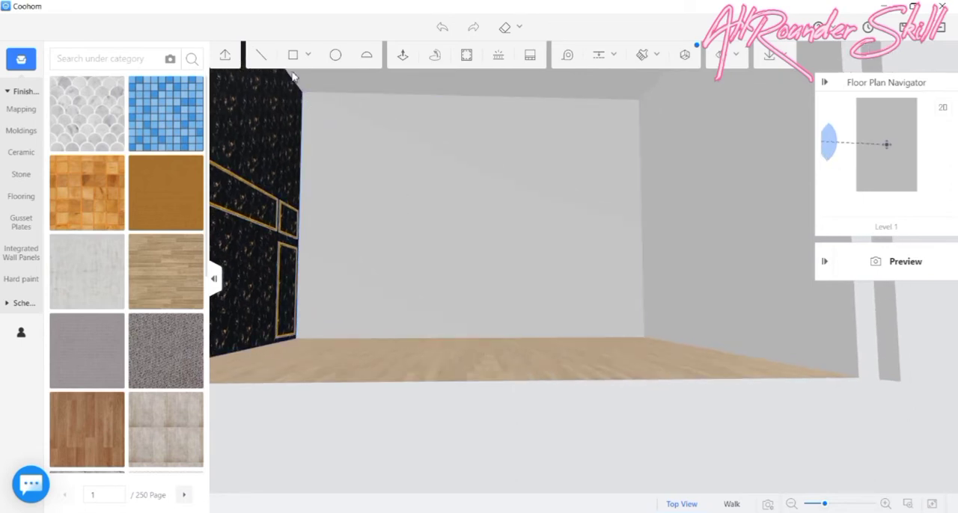
{"action": "mouse_move", "coordinate": [591, 59]}
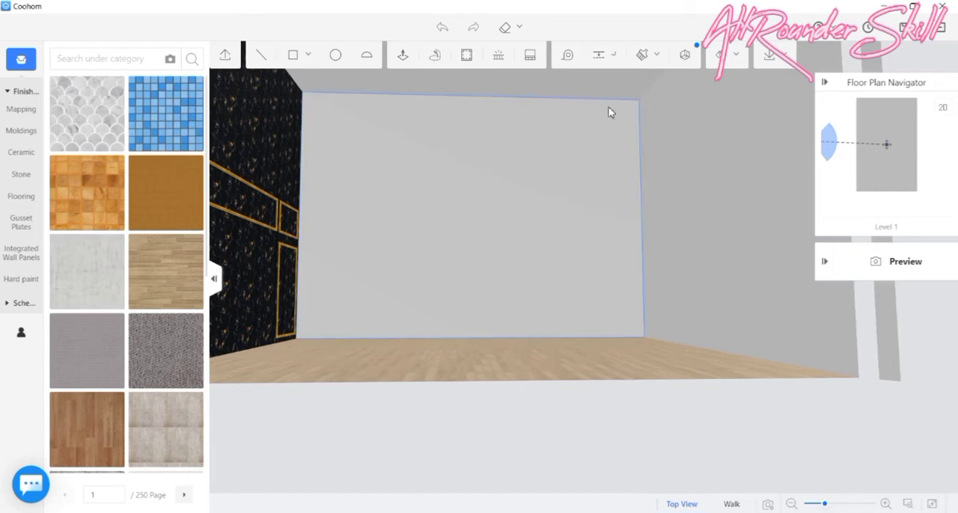
{"action": "left_click_drag", "start_coordinate": [293, 454], "coordinate": [472, 254]}
{"action": "scroll", "coordinate": [472, 255], "scroll_direction": "down", "scroll_amount": 5}
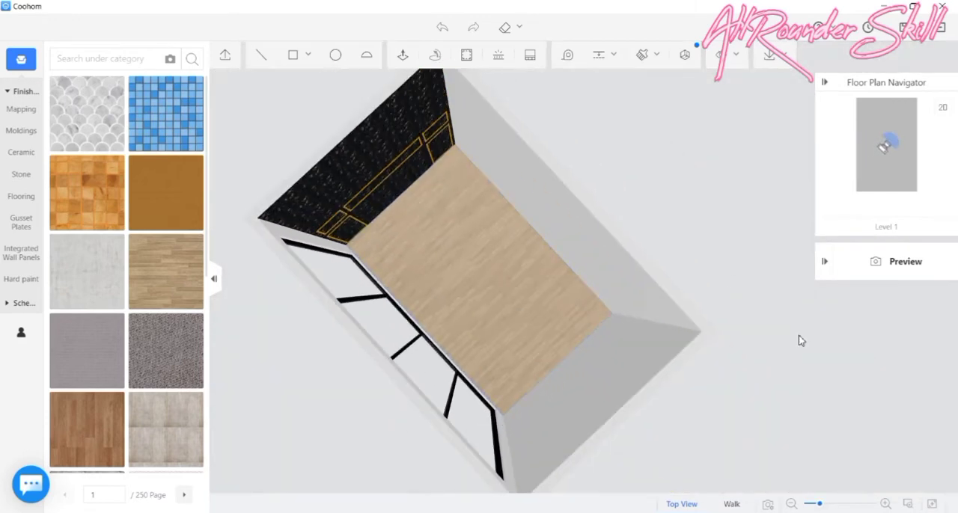
{"action": "left_click_drag", "start_coordinate": [797, 338], "coordinate": [720, 356]}
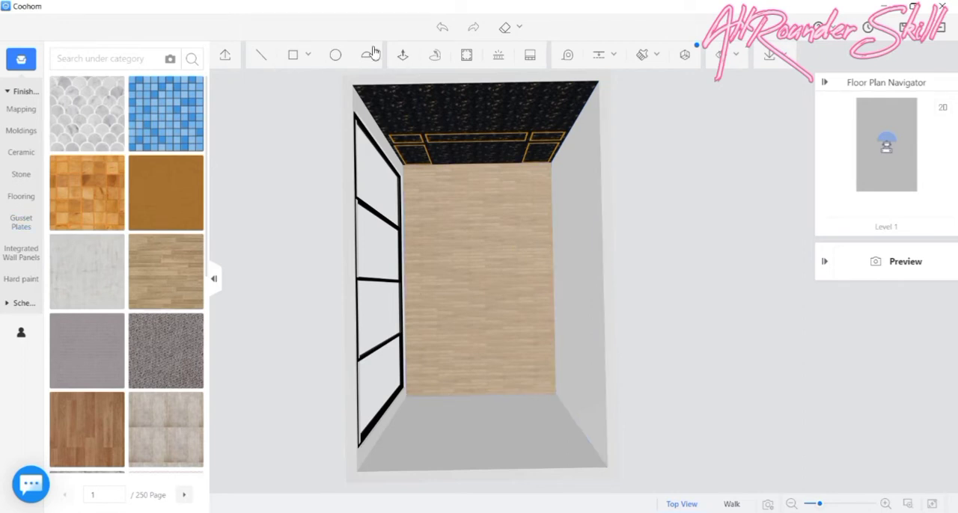
- Try to place a guide parallel to the upper edge of the long plain wall opposite the windows, and undo it
{"action": "left_click", "coordinate": [599, 60]}
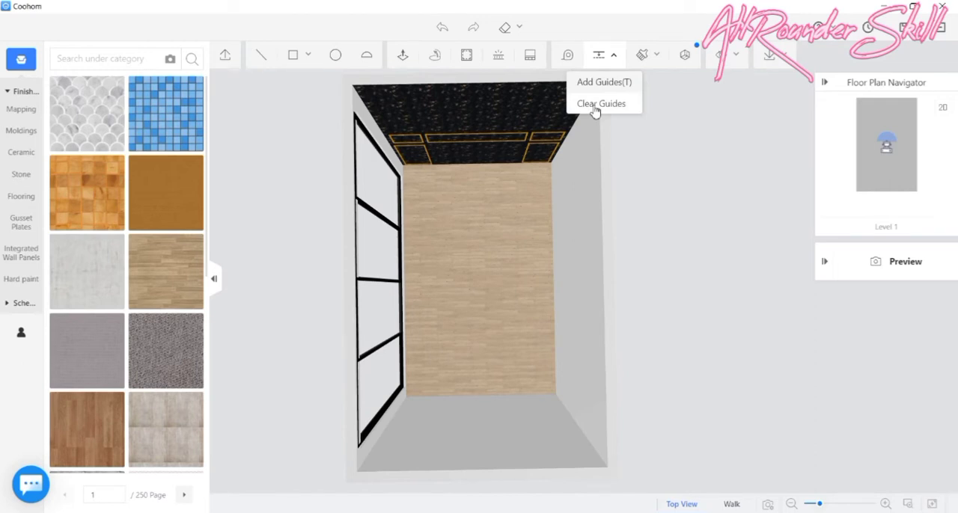
{"action": "left_click", "coordinate": [637, 88]}
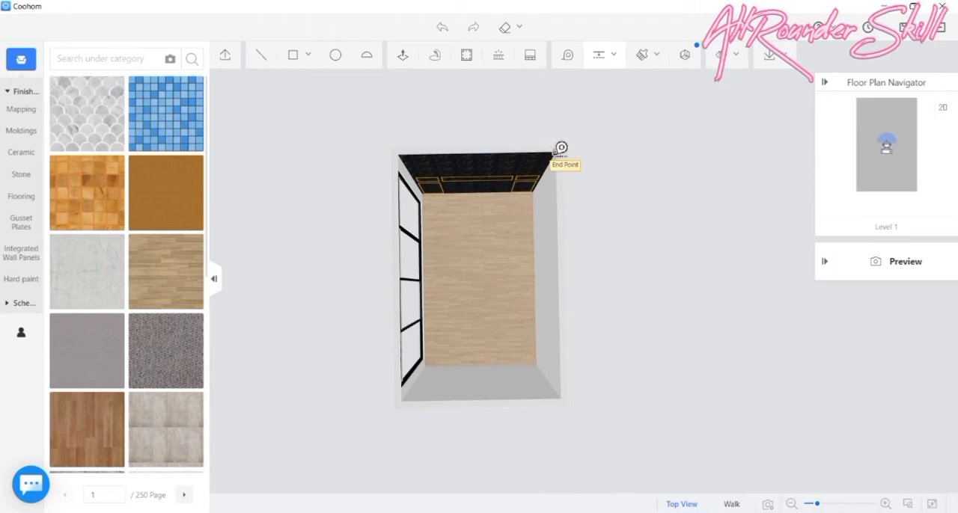
{"action": "left_click", "coordinate": [555, 152]}
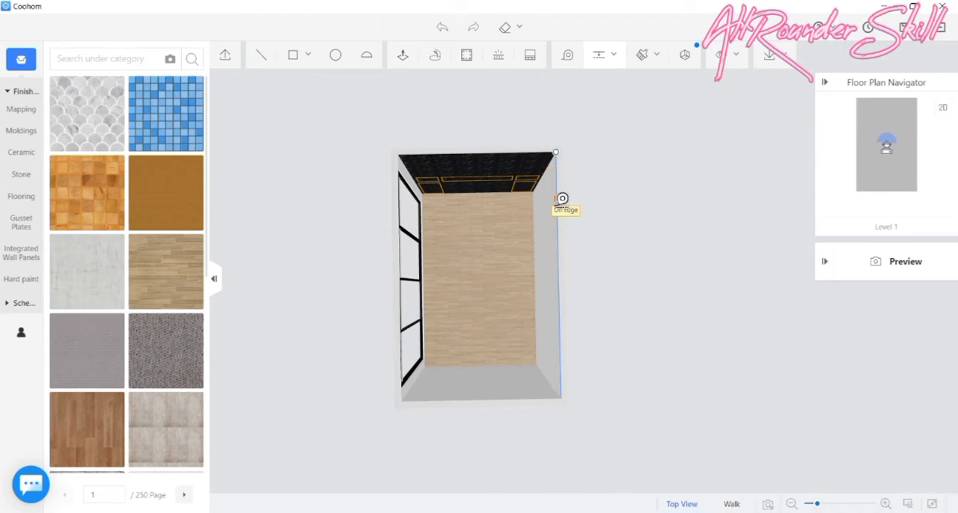
{"action": "left_click", "coordinate": [556, 202]}
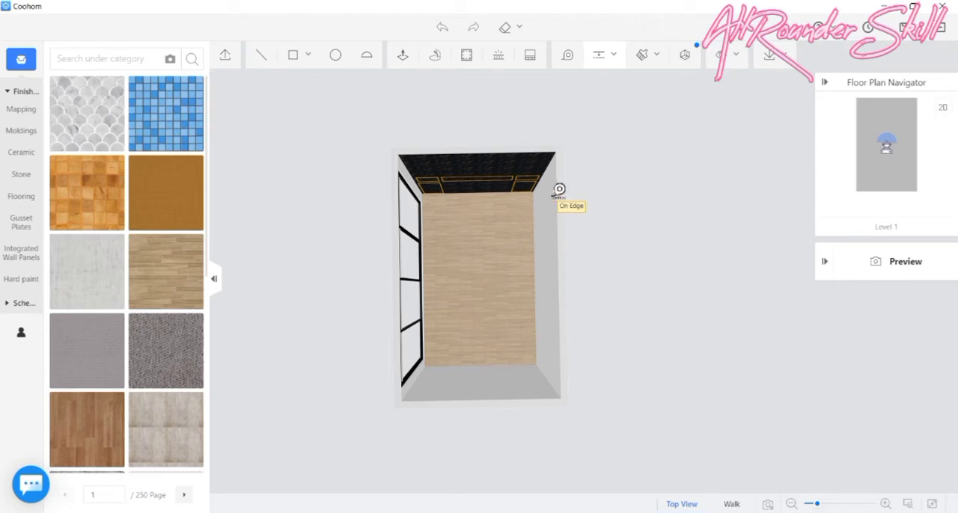
{"action": "left_click", "coordinate": [546, 197]}
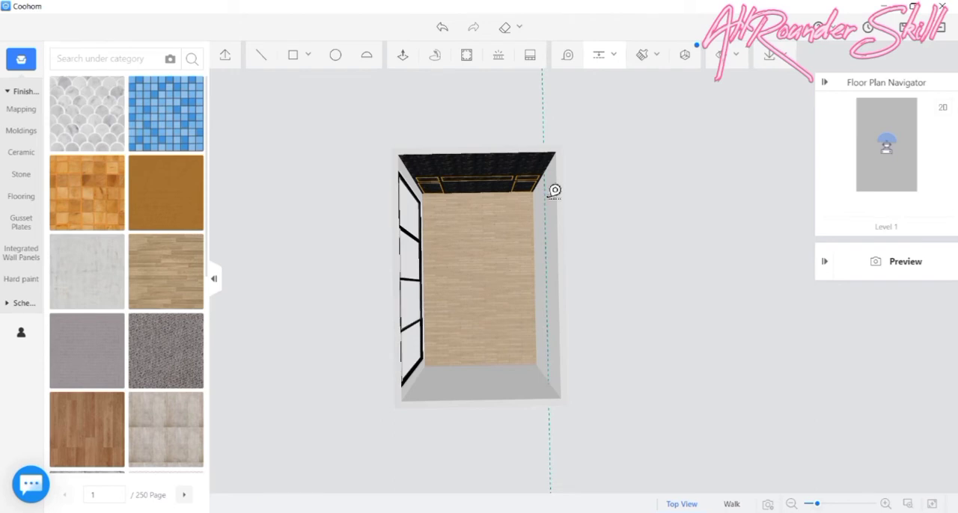
{"action": "scroll", "coordinate": [554, 192], "scroll_direction": "up", "scroll_amount": 4}
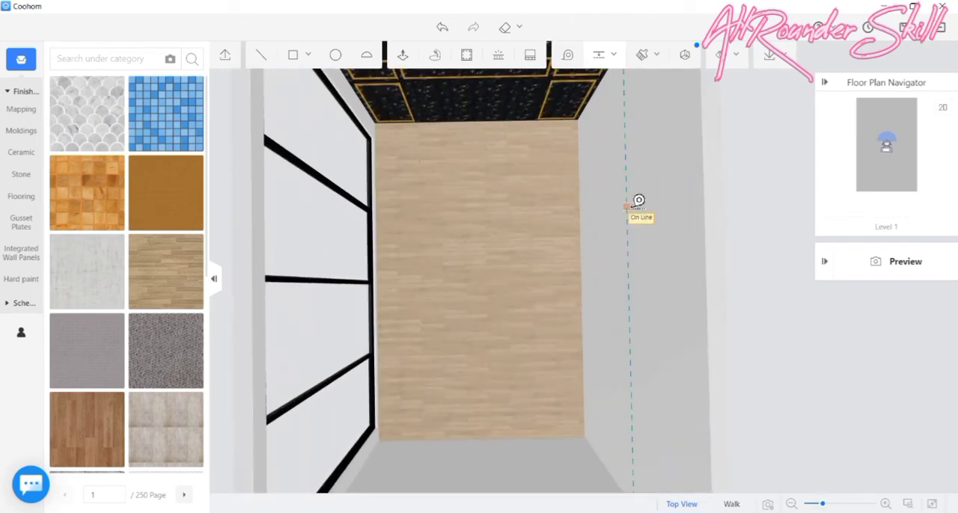
{"action": "key", "text": "Escape"}
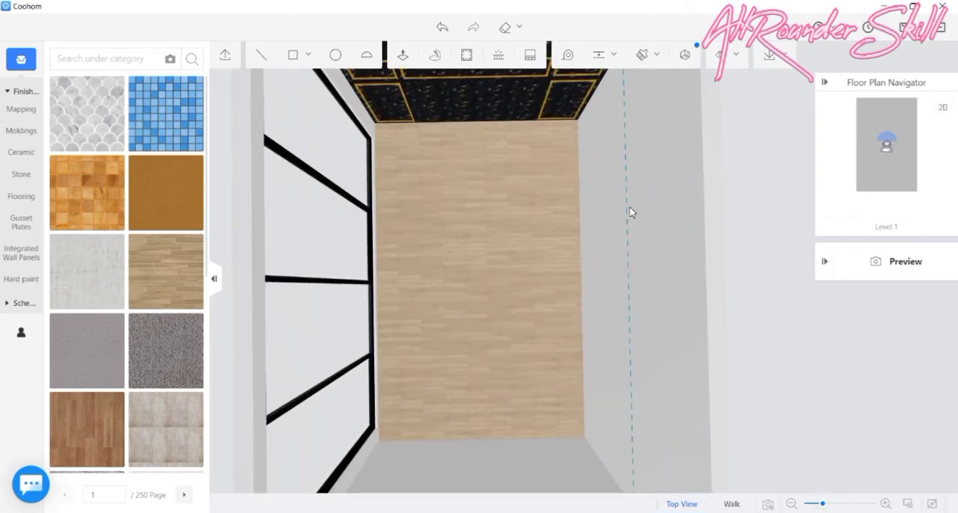
{"action": "key", "text": "ctrl+z"}
{"action": "scroll", "coordinate": [683, 277], "scroll_direction": "down", "scroll_amount": 4}
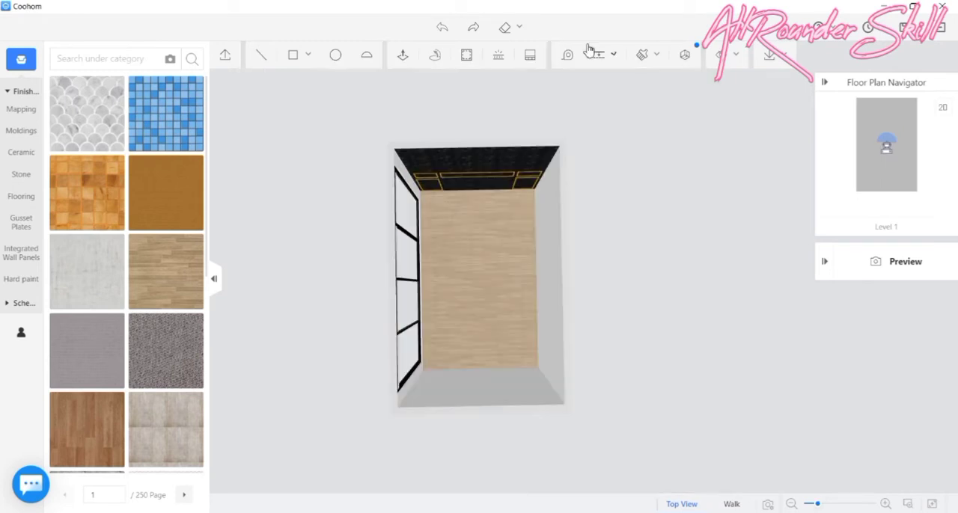
- Add a guide along the full upper edge of the long plain wall, starting at its corner with the tiled wall
{"action": "left_click", "coordinate": [593, 52]}
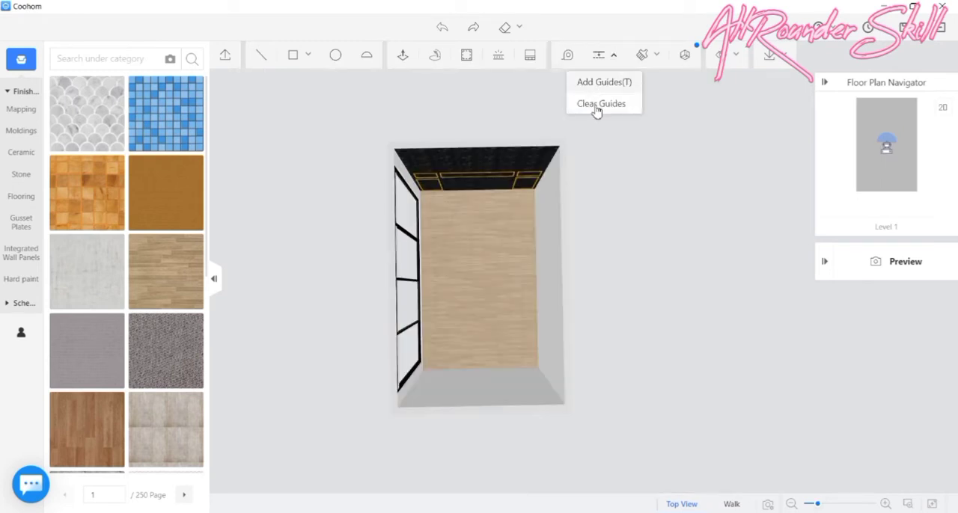
{"action": "left_click", "coordinate": [598, 104]}
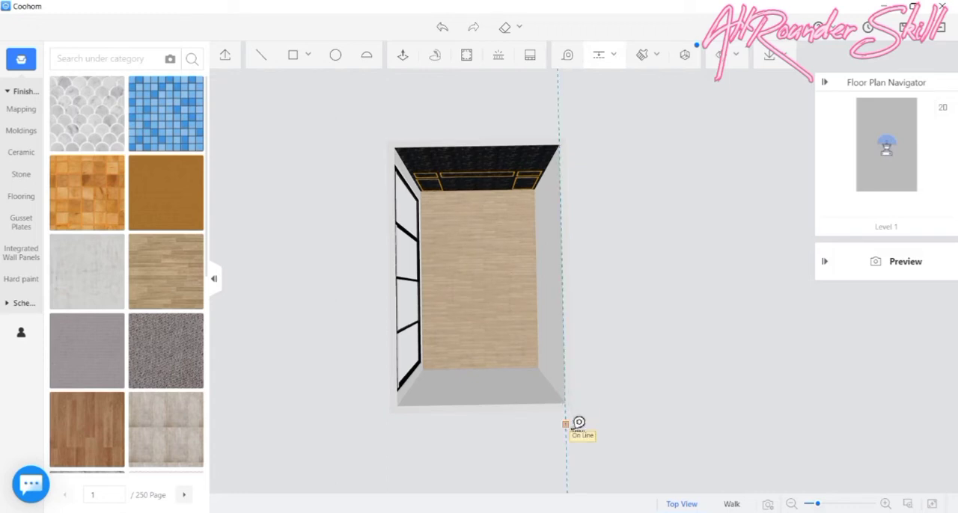
{"action": "left_click", "coordinate": [569, 423]}
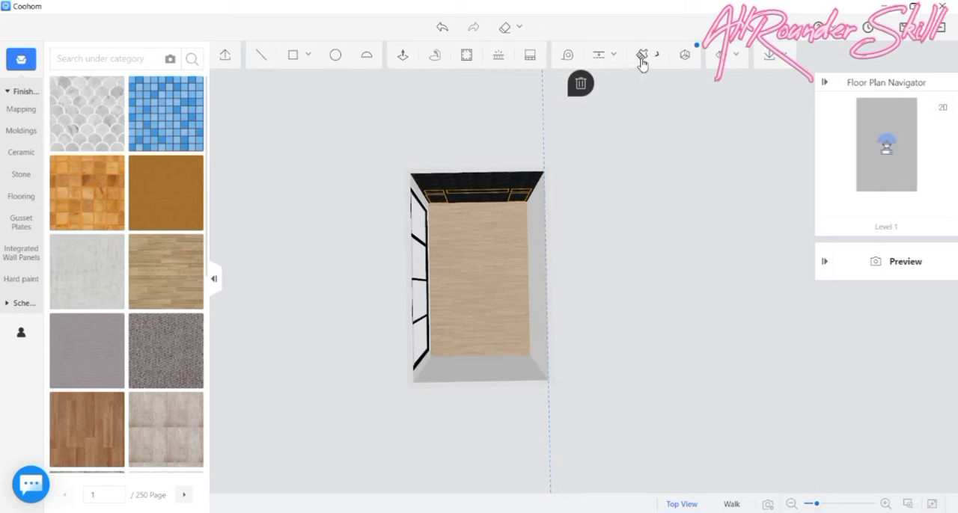
- Add a second guide parallel to the long wall's guide, offset towards the room's interior by an entered distance to edge
{"action": "mouse_move", "coordinate": [607, 63]}
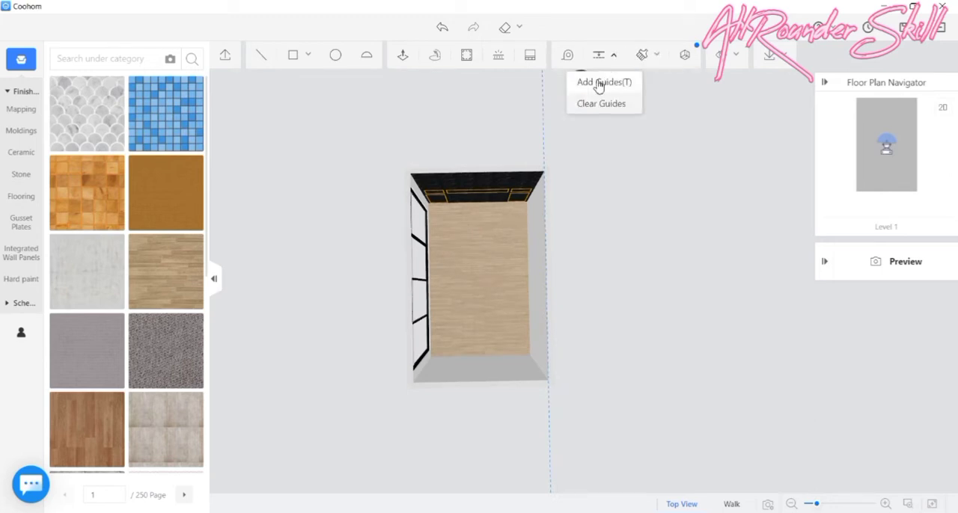
{"action": "left_click", "coordinate": [598, 84]}
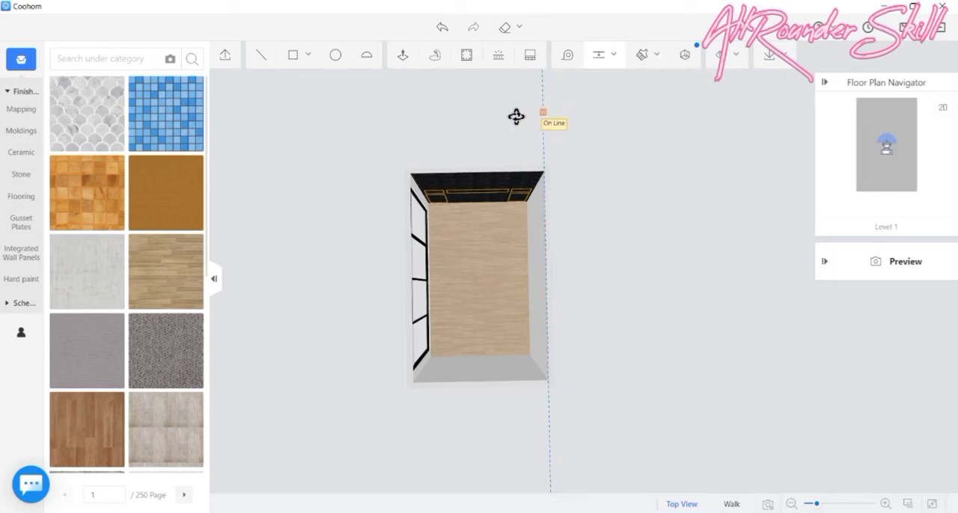
{"action": "left_click", "coordinate": [555, 239]}
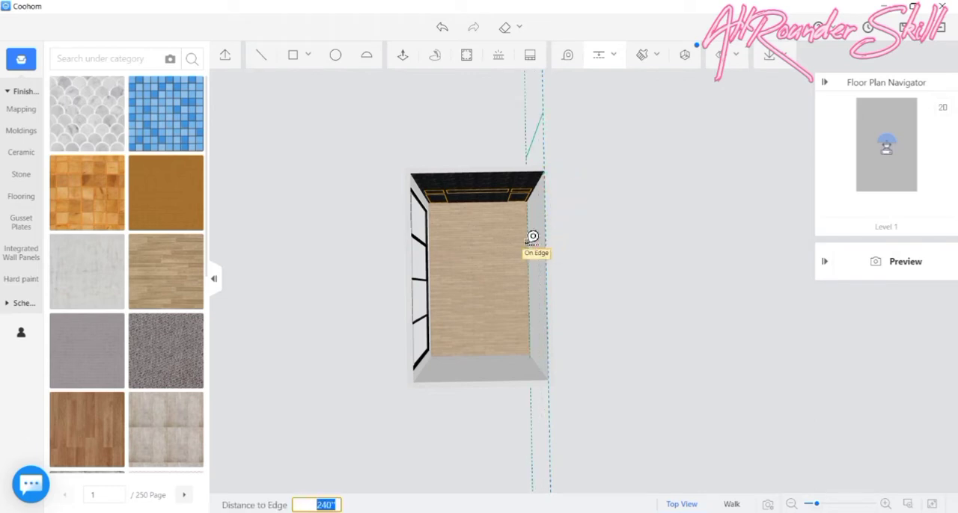
{"action": "scroll", "coordinate": [532, 236], "scroll_direction": "up", "scroll_amount": 1}
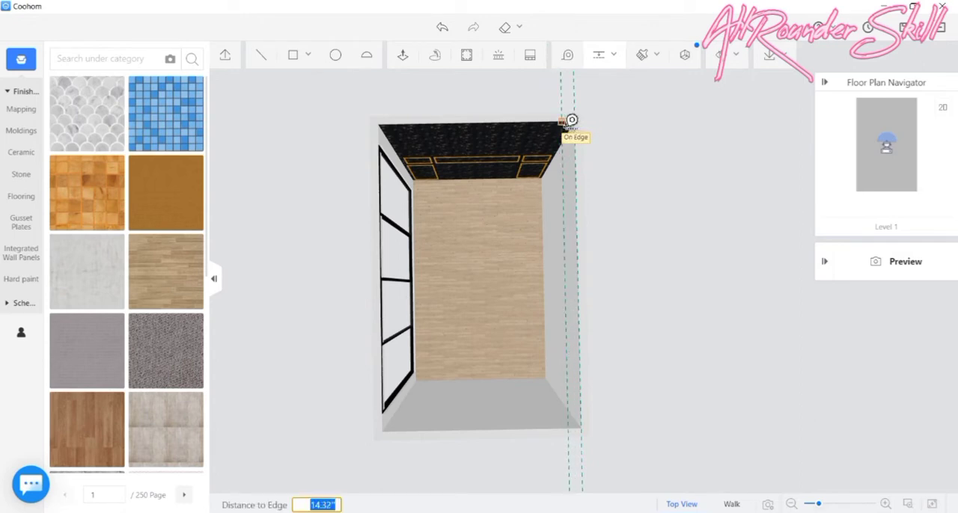
{"action": "type", "text": "13"}
{"action": "key", "text": "Return"}
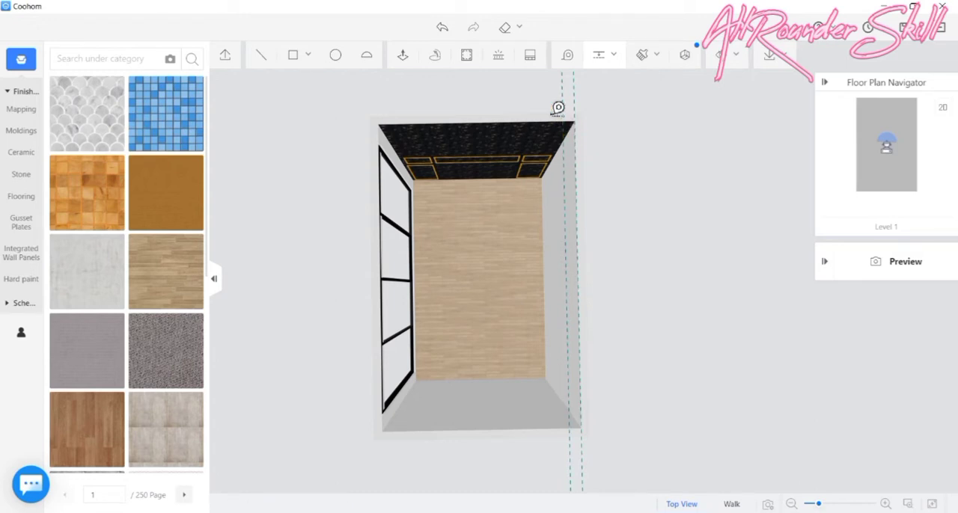
- Start a guide parallel to the upper edge of the plain end wall opposite the tiled one
{"action": "left_click", "coordinate": [520, 427]}
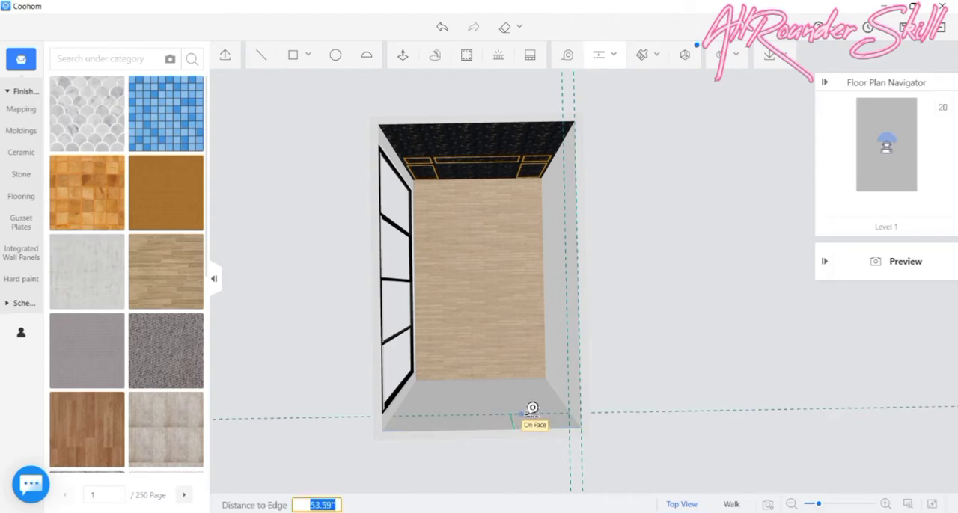
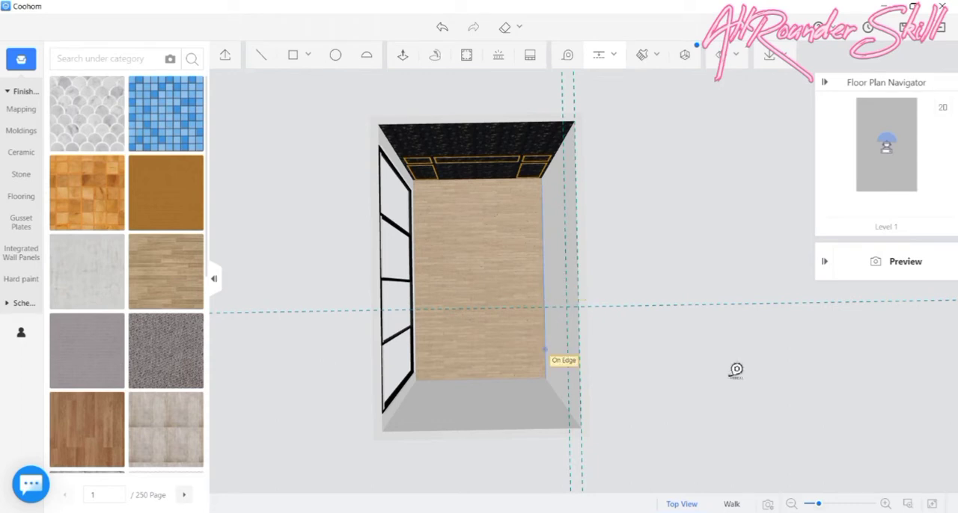
- Add two guides parallel to the guide crossing the room's middle, offset 18 inches on each side of it
{"action": "middle_click_drag", "start_coordinate": [800, 376], "coordinate": [606, 385]}
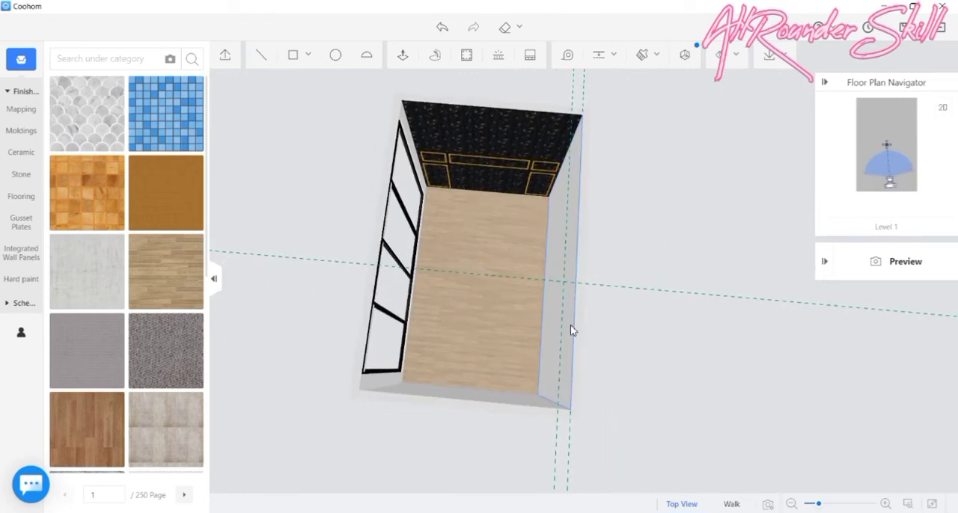
{"action": "scroll", "coordinate": [597, 135], "scroll_direction": "up", "scroll_amount": 3}
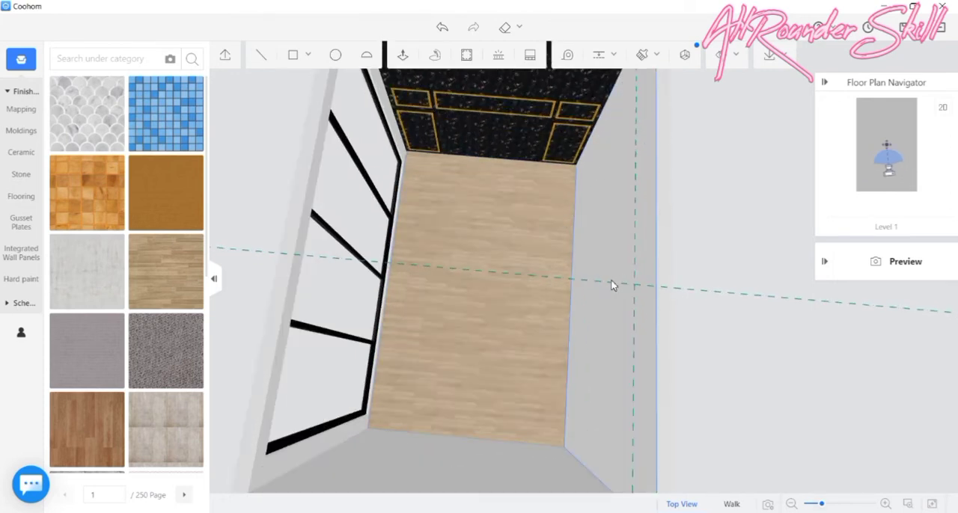
{"action": "scroll", "coordinate": [586, 273], "scroll_direction": "down", "scroll_amount": 3}
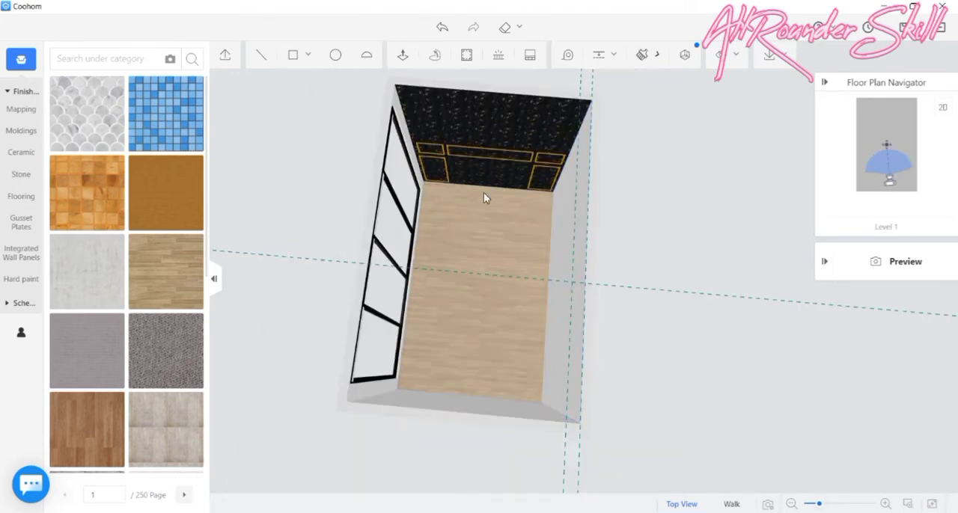
{"action": "left_click", "coordinate": [432, 273]}
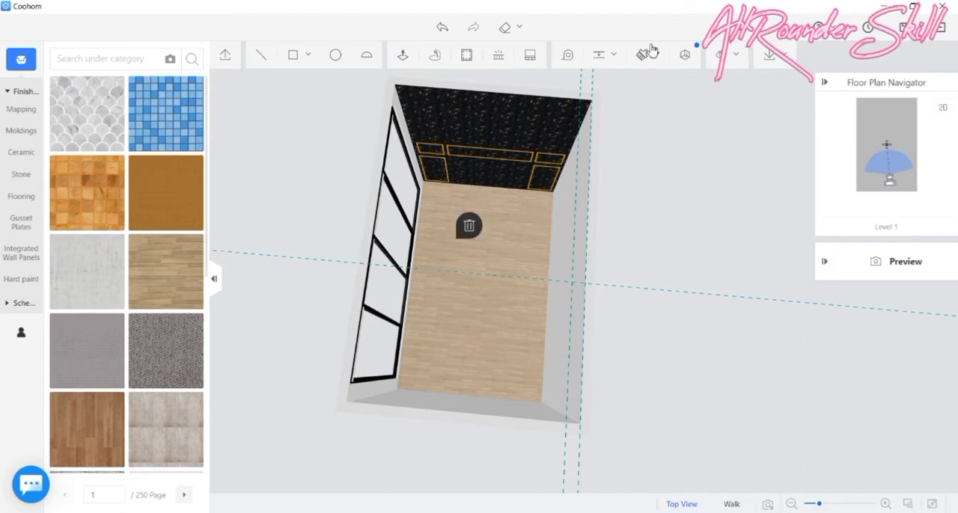
{"action": "mouse_move", "coordinate": [599, 55]}
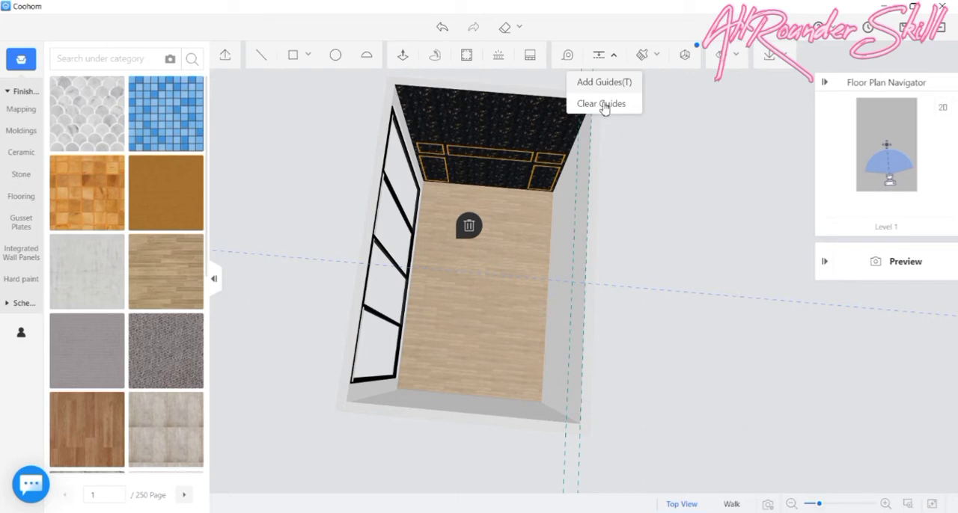
{"action": "left_click", "coordinate": [603, 84]}
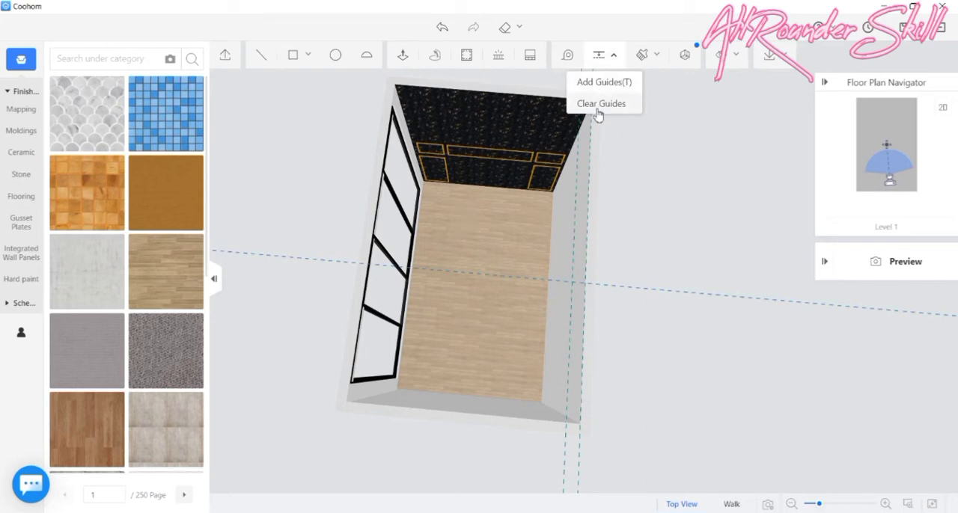
{"action": "left_click", "coordinate": [539, 282]}
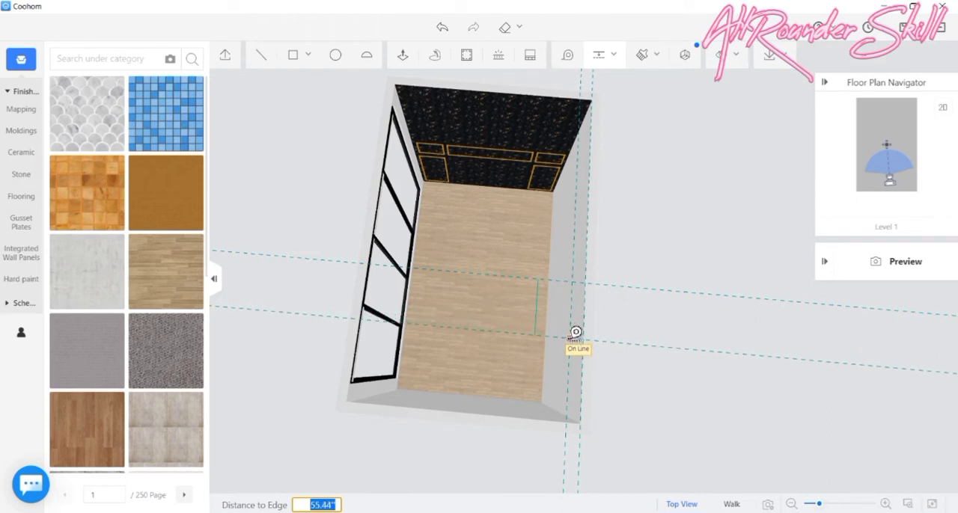
{"action": "type", "text": "18"}
{"action": "key", "text": "Return"}
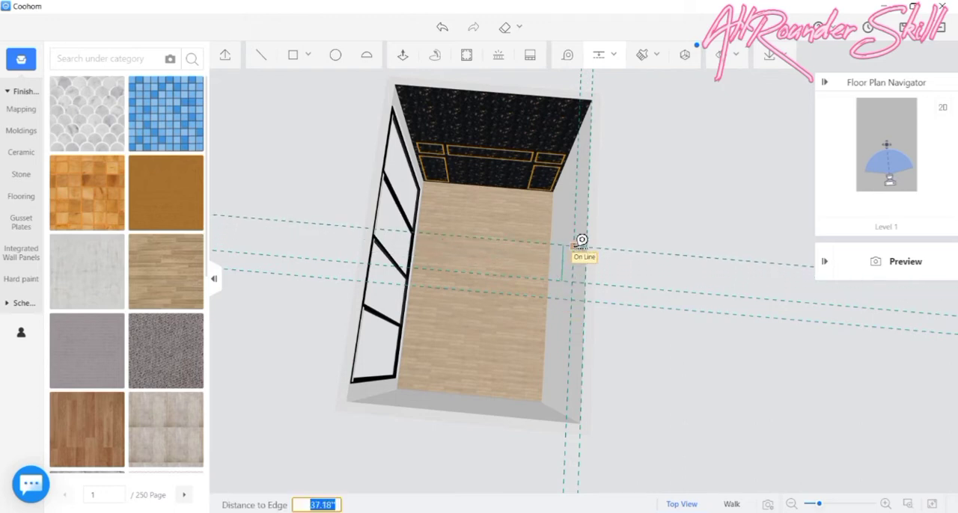
{"action": "type", "text": "28"}
{"action": "key", "text": "Return"}
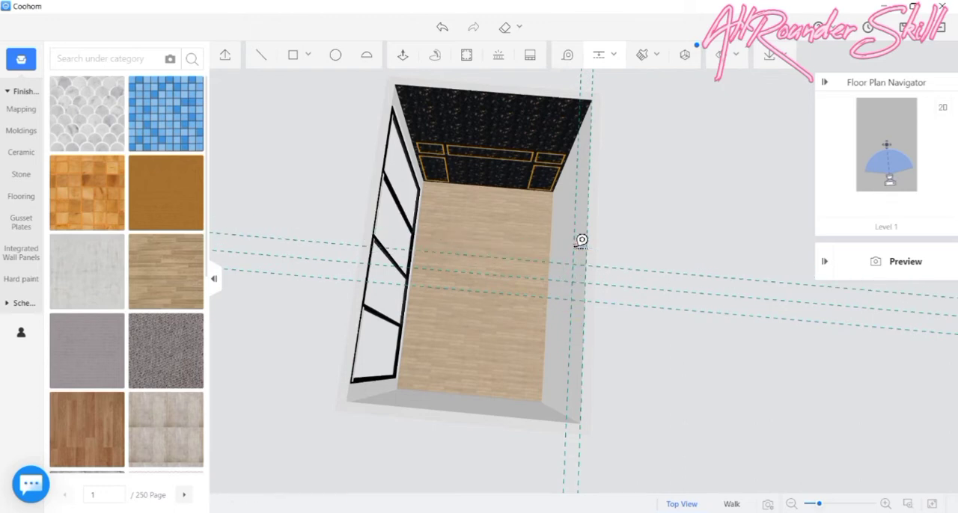
- Add two outer guides parallel to the middle cross guide, offset 30 inches towards the tiled wall and 30 inches towards the plain end wall
{"action": "scroll", "coordinate": [644, 247], "scroll_direction": "up", "scroll_amount": 5}
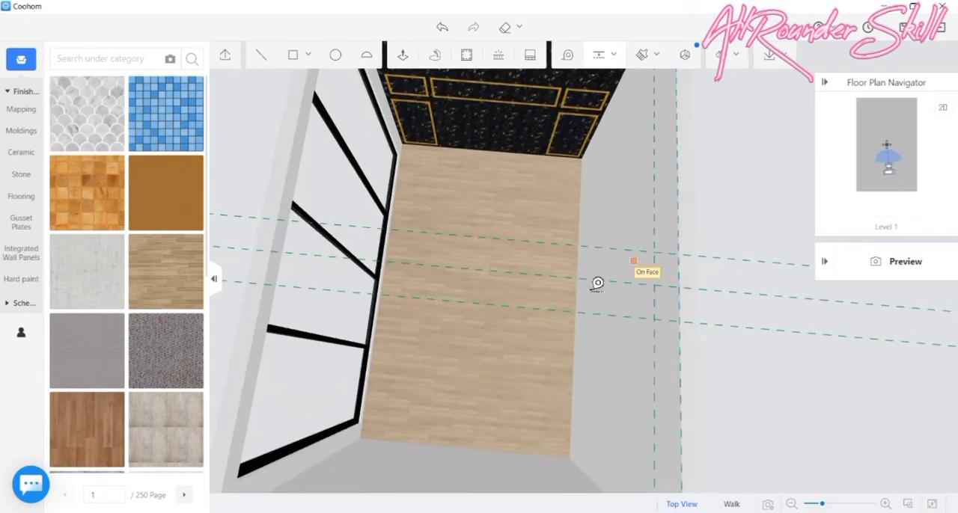
{"action": "scroll", "coordinate": [525, 307], "scroll_direction": "down", "scroll_amount": 3}
{"action": "scroll", "coordinate": [668, 232], "scroll_direction": "up", "scroll_amount": 3}
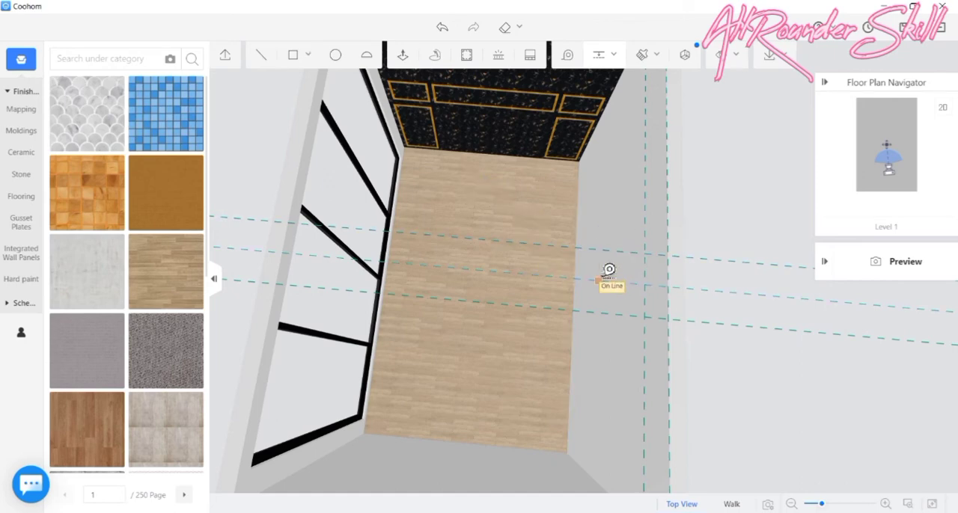
{"action": "left_click", "coordinate": [607, 268]}
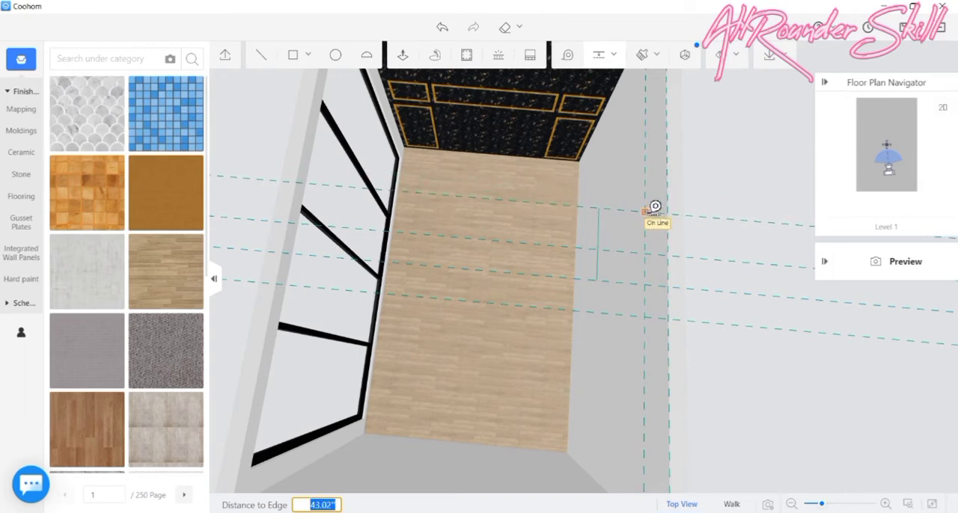
{"action": "type", "text": "2"}
{"action": "left_click", "coordinate": [655, 207]}
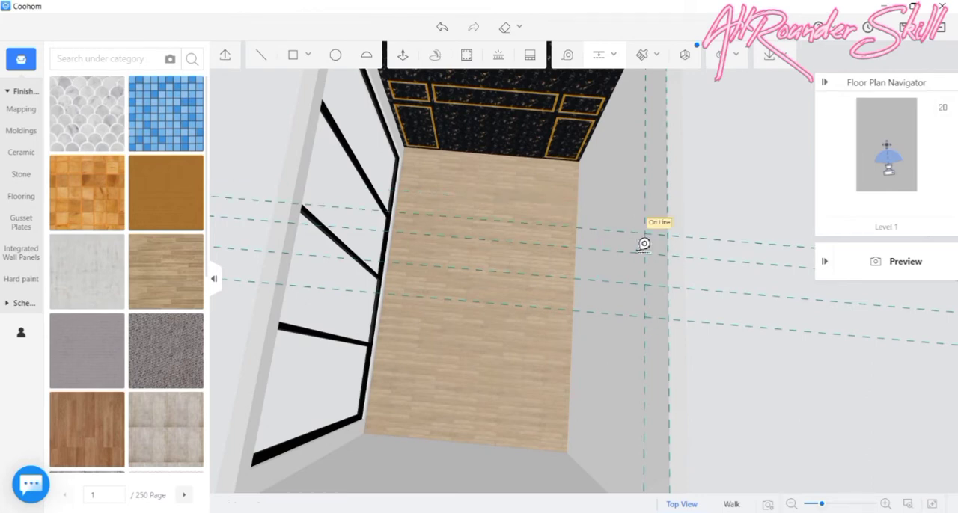
{"action": "left_click", "coordinate": [627, 280]}
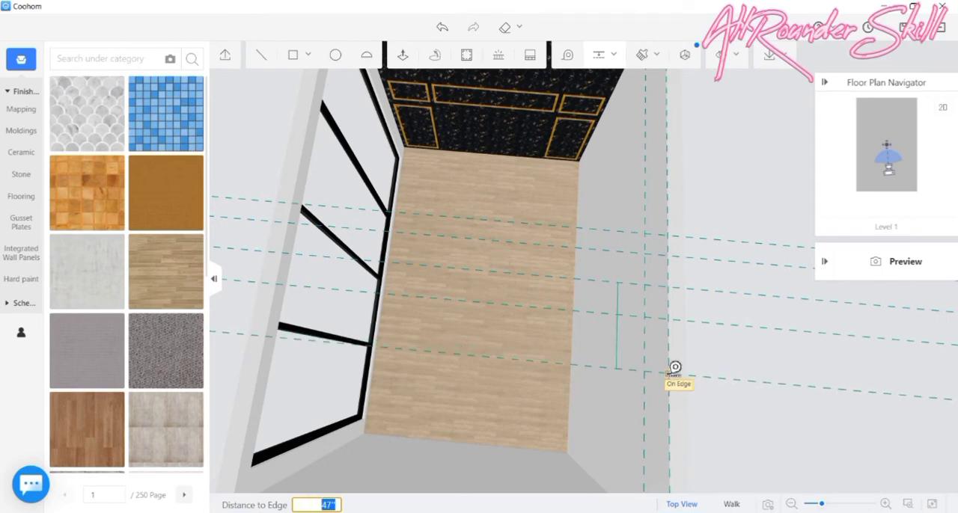
{"action": "type", "text": "30"}
{"action": "key", "text": "Return"}
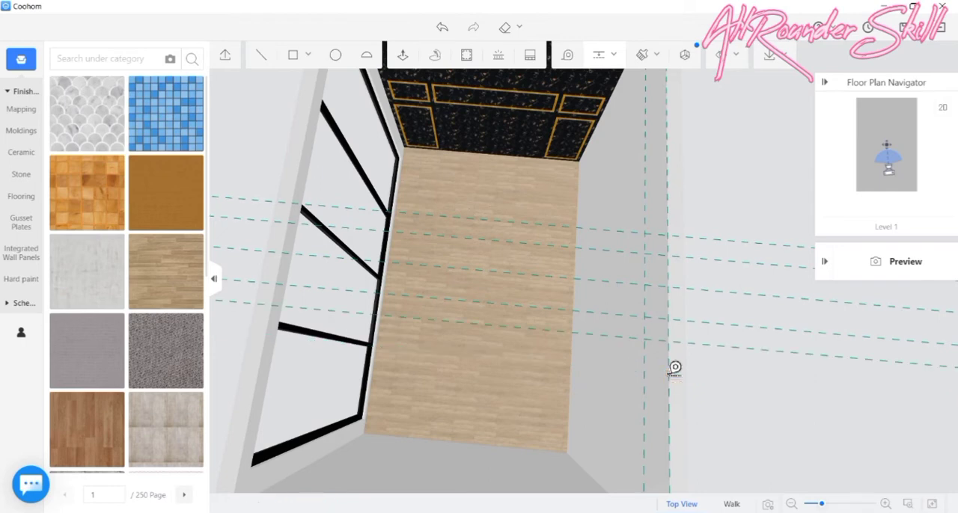
- Try to draw a 13 by 60 inch rectangle between the outer cross guides at the long plain wall's upper edge
{"action": "left_click", "coordinate": [305, 56]}
{"action": "left_click", "coordinate": [290, 82]}
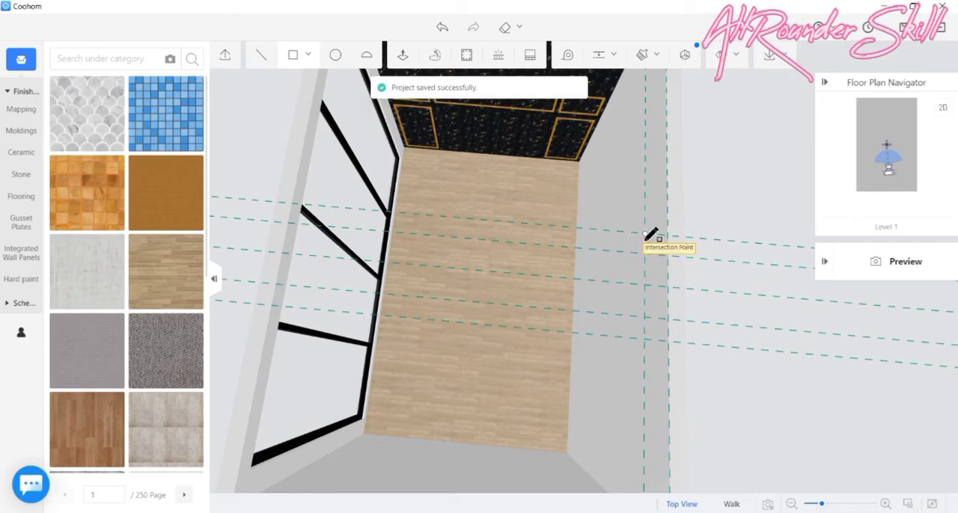
{"action": "left_click", "coordinate": [645, 234]}
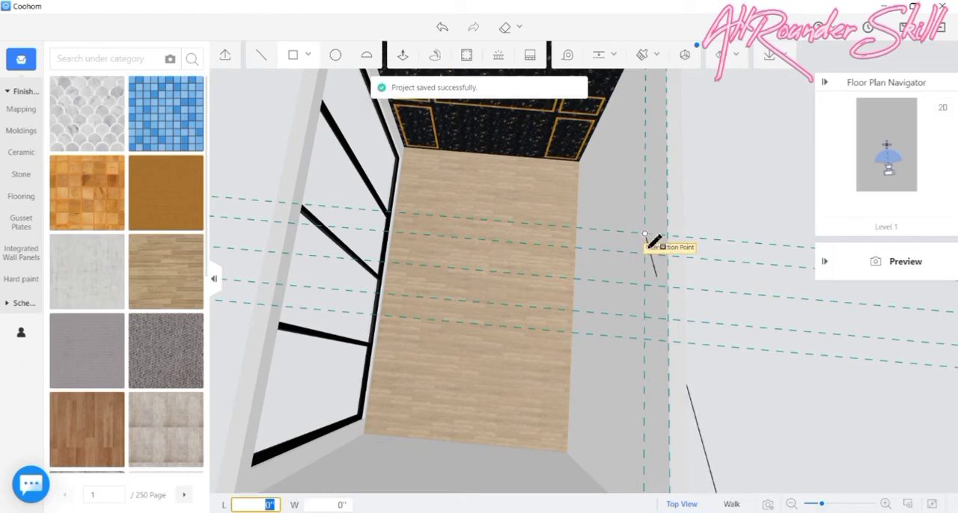
{"action": "left_click", "coordinate": [671, 341]}
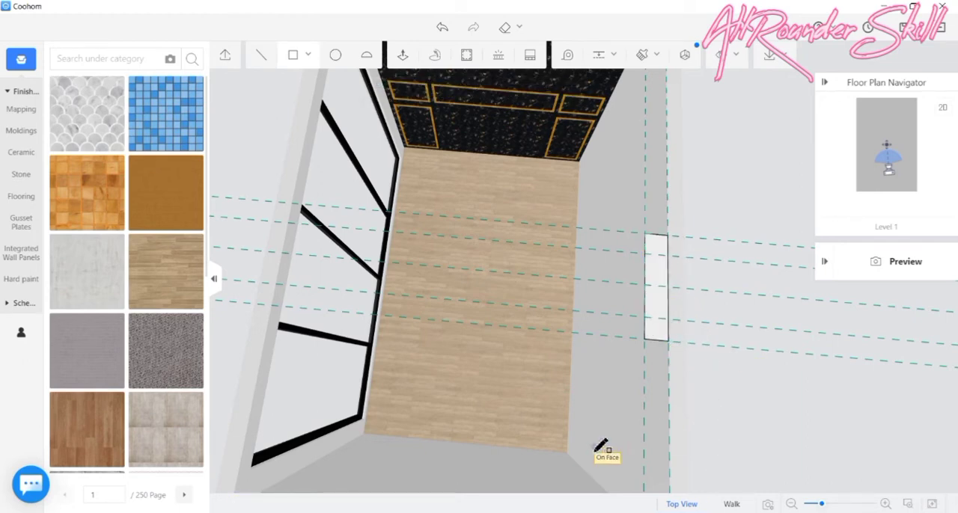
{"action": "mouse_move", "coordinate": [605, 449]}
{"action": "left_mouse_down"}
{"action": "mouse_move", "coordinate": [679, 386]}
{"action": "mouse_move", "coordinate": [704, 351]}
{"action": "mouse_move", "coordinate": [723, 369]}
{"action": "mouse_move", "coordinate": [804, 359]}
{"action": "left_mouse_up"}
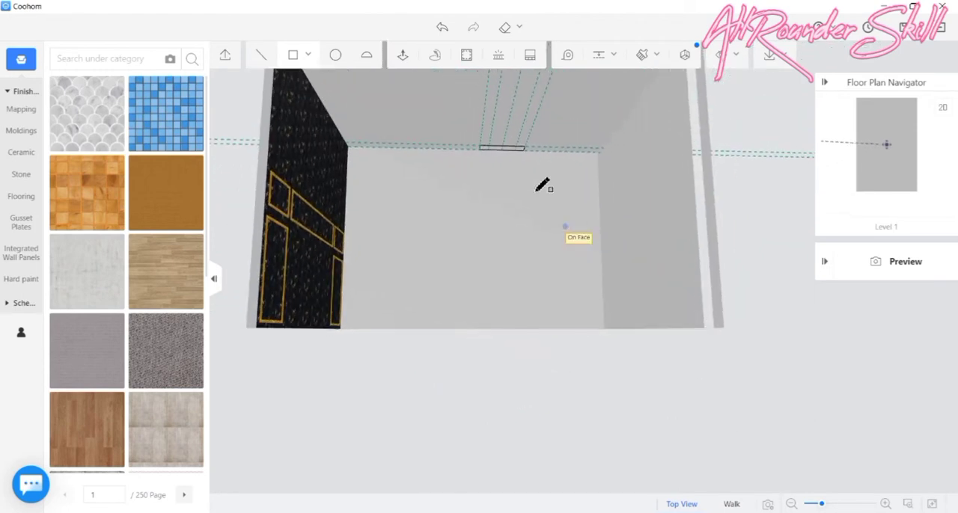
{"action": "key", "text": "Escape"}
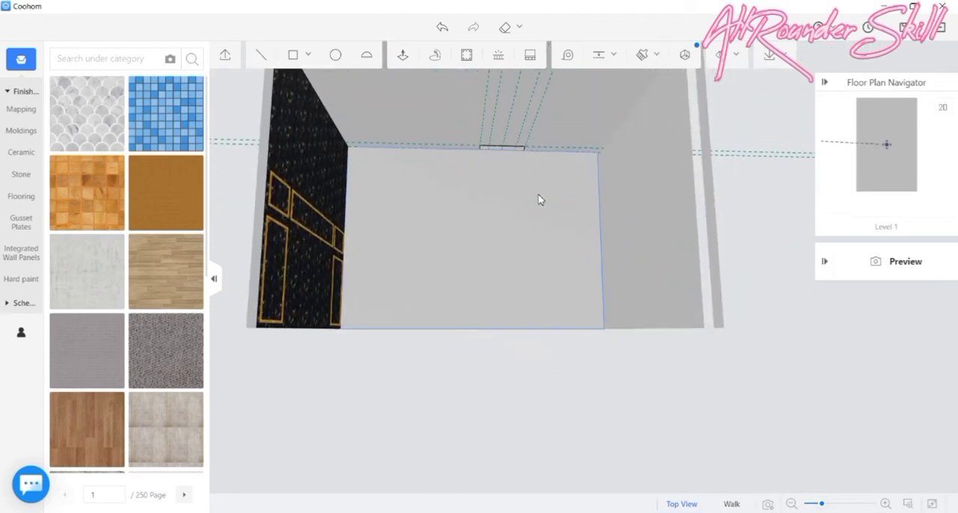
{"action": "scroll", "coordinate": [528, 165], "scroll_direction": "up", "scroll_amount": 3}
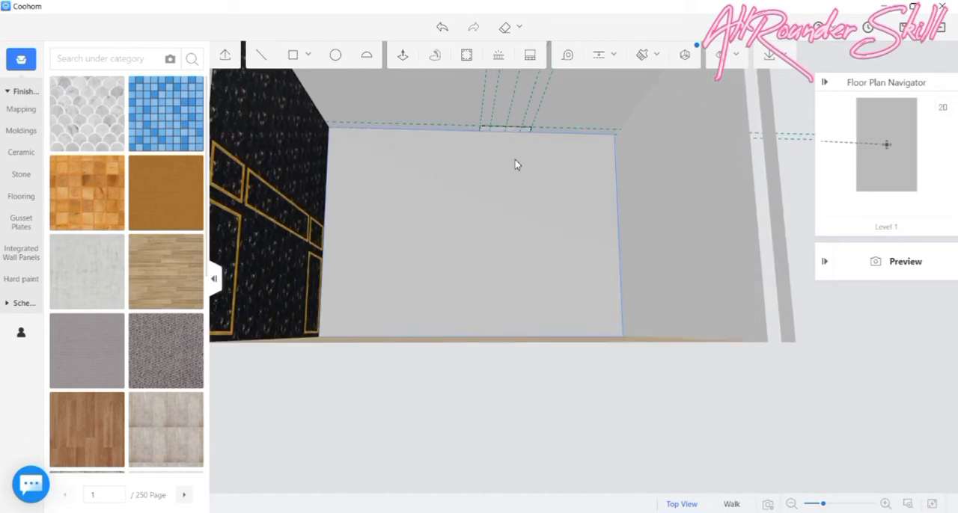
{"action": "mouse_move", "coordinate": [514, 165]}
{"action": "left_mouse_down"}
{"action": "mouse_move", "coordinate": [486, 162]}
{"action": "mouse_move", "coordinate": [497, 167]}
{"action": "left_mouse_up"}
{"action": "scroll", "coordinate": [498, 165], "scroll_direction": "down", "scroll_amount": 5}
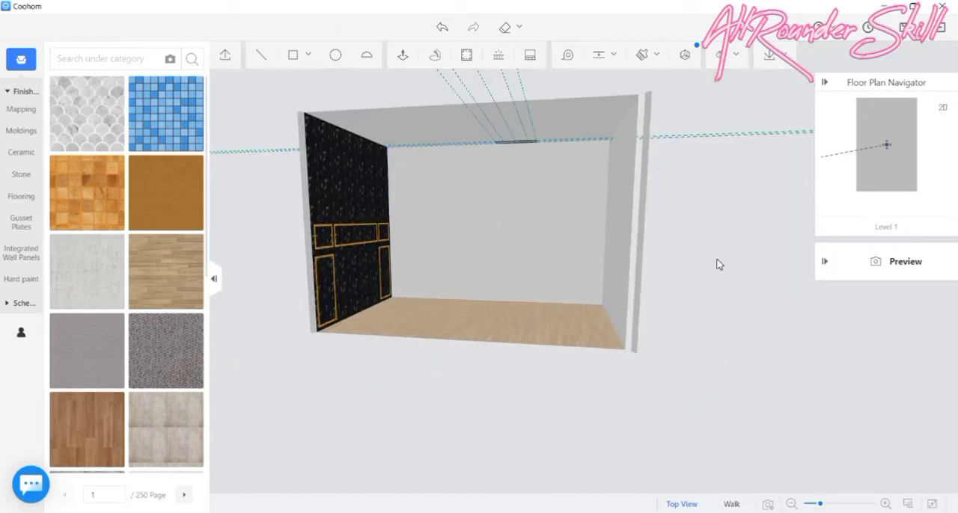
{"action": "left_click_drag", "start_coordinate": [717, 264], "coordinate": [551, 342]}
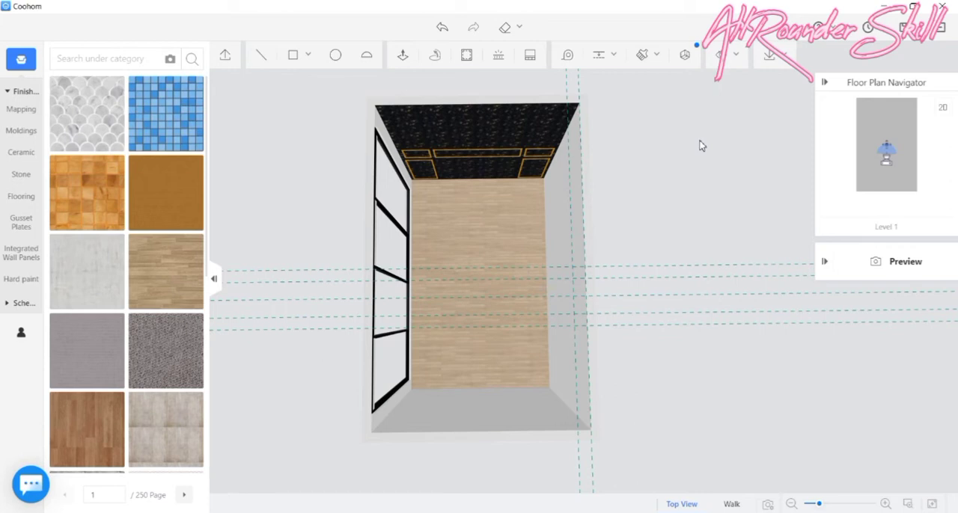
- Draw a 13 by 60 inch rectangle between the outermost guide intersections along the upper edge of the long plain wall
{"action": "left_click", "coordinate": [305, 57]}
{"action": "left_click_drag", "start_coordinate": [634, 262], "coordinate": [586, 317]}
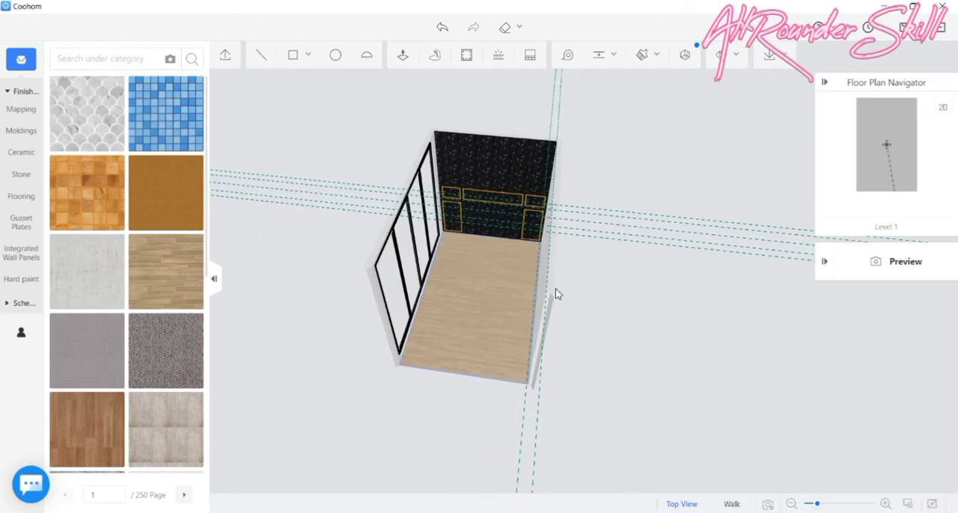
{"action": "left_click_drag", "start_coordinate": [530, 331], "coordinate": [646, 440]}
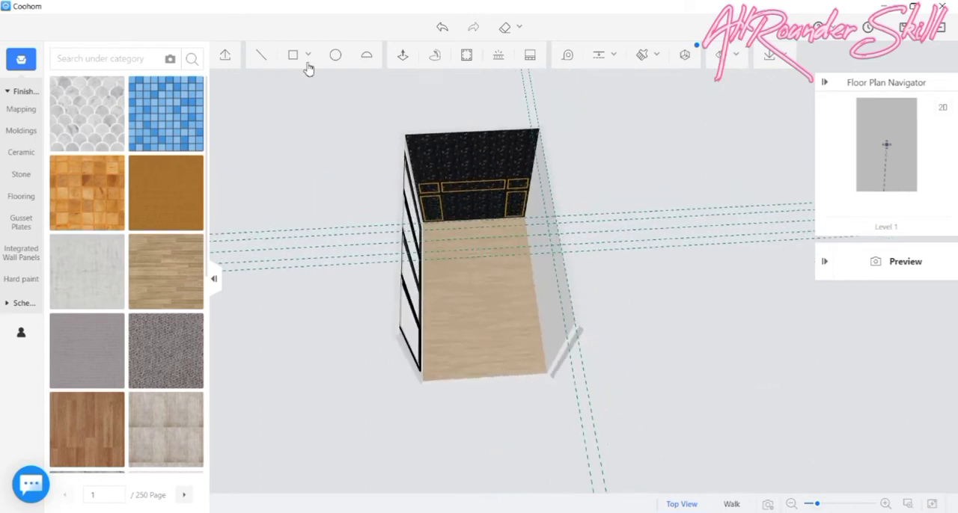
{"action": "left_click", "coordinate": [292, 58]}
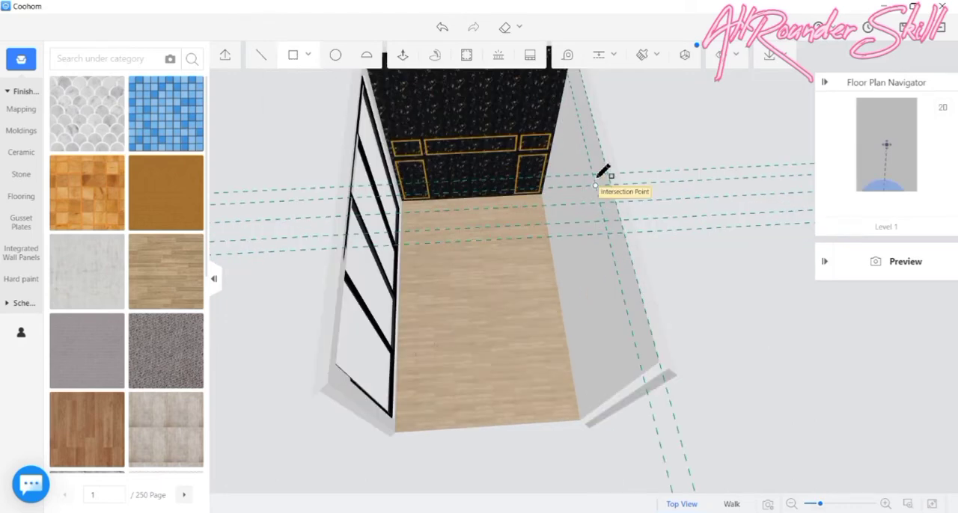
{"action": "left_click", "coordinate": [593, 173]}
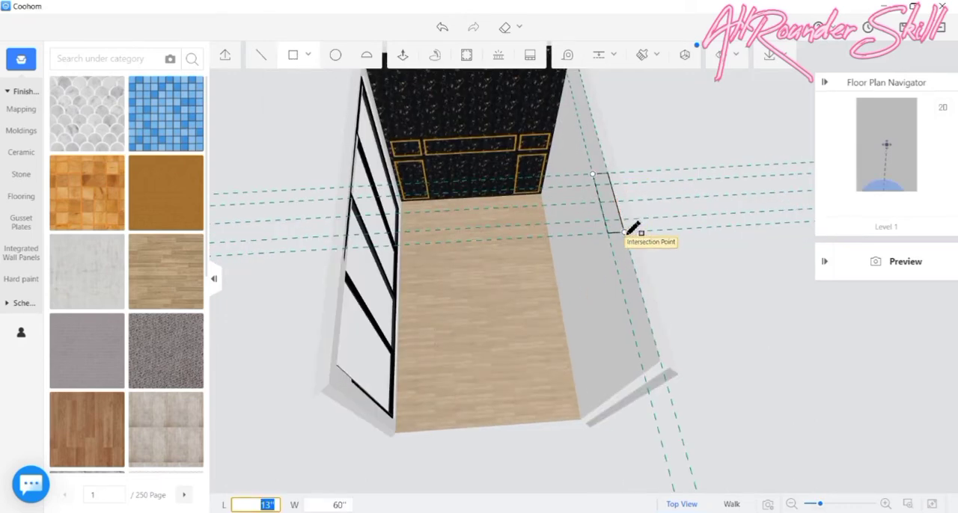
{"action": "left_click", "coordinate": [625, 232]}
- Extrude the rectangle downwards along the long plain wall by an entered distance, ending above the floor
{"action": "middle_click_drag", "start_coordinate": [528, 308], "coordinate": [650, 274]}
{"action": "middle_click_drag", "start_coordinate": [449, 348], "coordinate": [458, 293]}
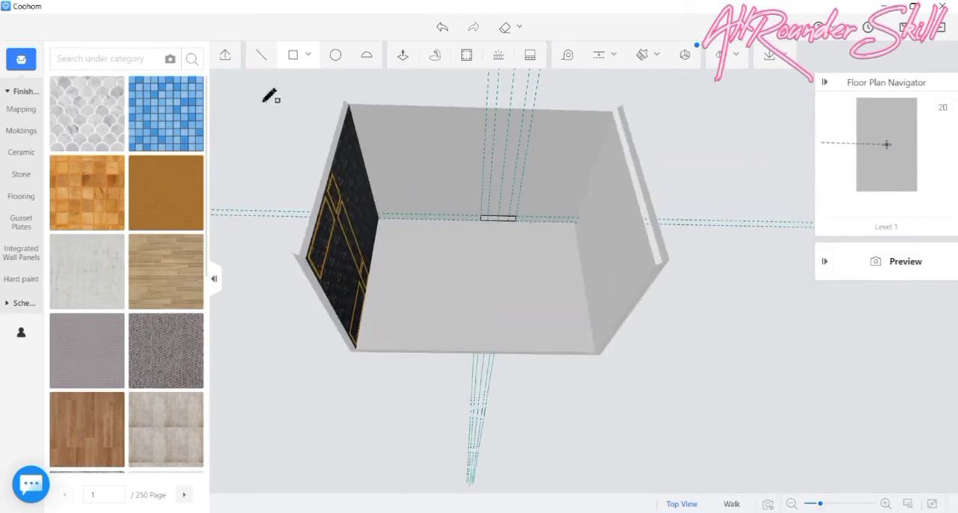
{"action": "left_click", "coordinate": [402, 55]}
{"action": "scroll", "coordinate": [516, 254], "scroll_direction": "up", "scroll_amount": 5}
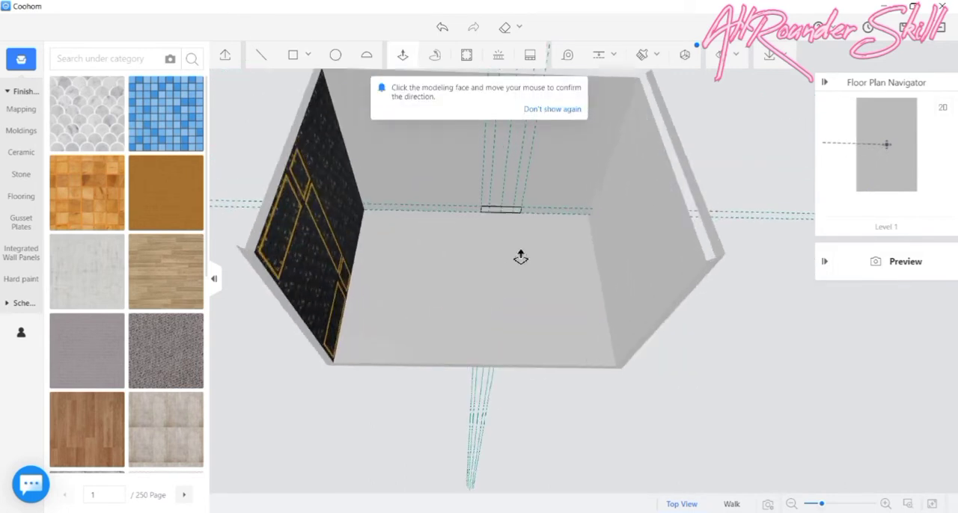
{"action": "scroll", "coordinate": [516, 209], "scroll_direction": "up", "scroll_amount": 3}
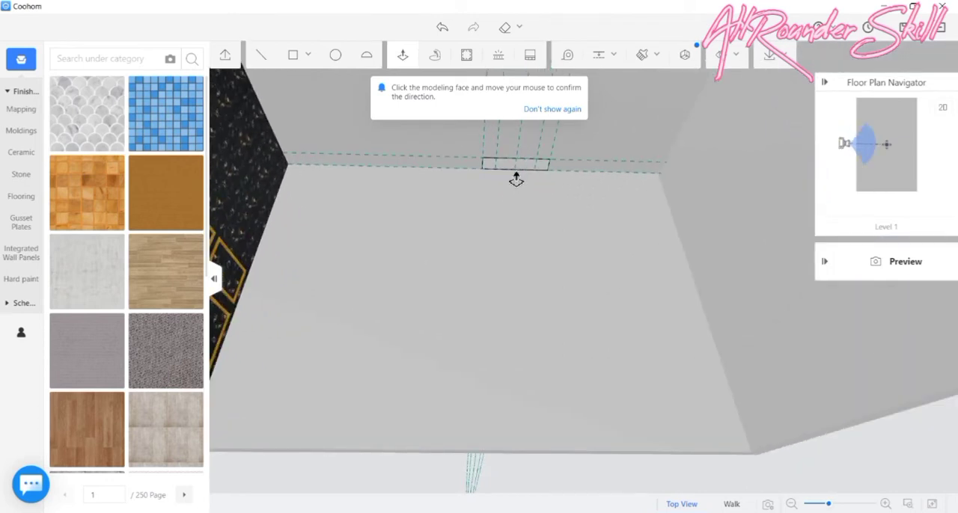
{"action": "right_click_drag", "start_coordinate": [507, 212], "coordinate": [508, 193]}
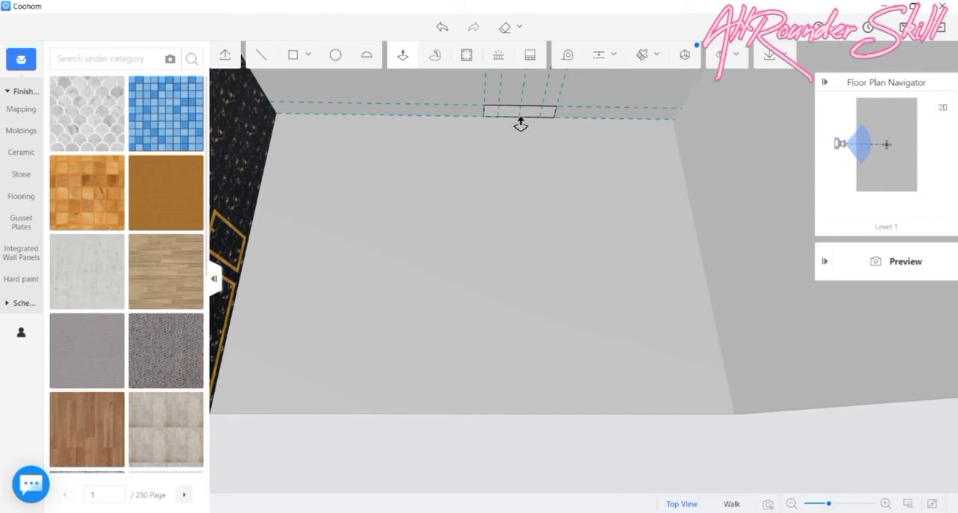
{"action": "scroll", "coordinate": [476, 148], "scroll_direction": "up", "scroll_amount": 2}
{"action": "right_click_drag", "start_coordinate": [475, 150], "coordinate": [479, 105]}
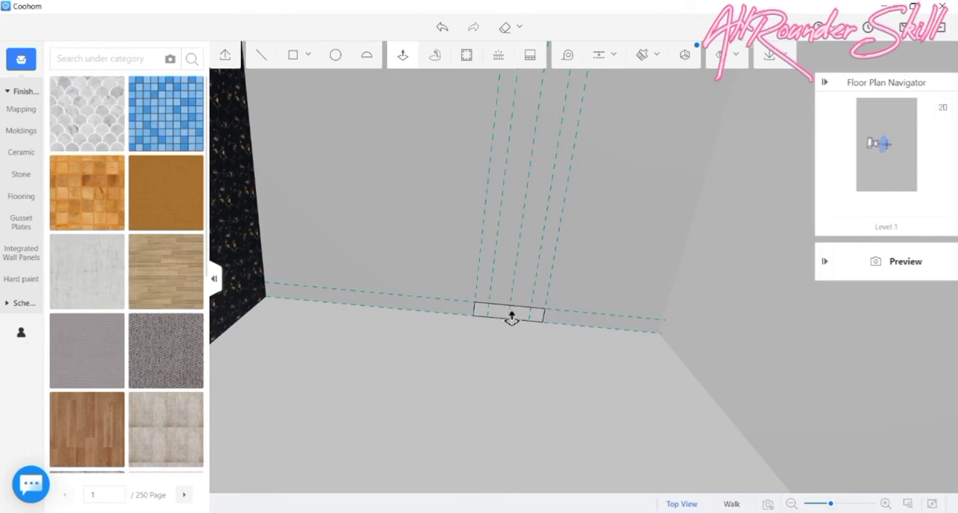
{"action": "scroll", "coordinate": [511, 318], "scroll_direction": "up", "scroll_amount": 3}
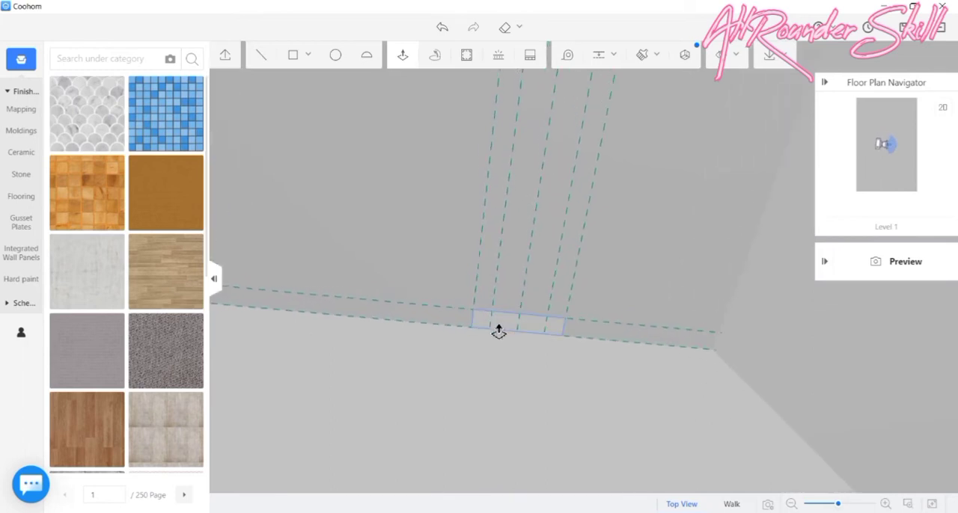
{"action": "left_click", "coordinate": [517, 312]}
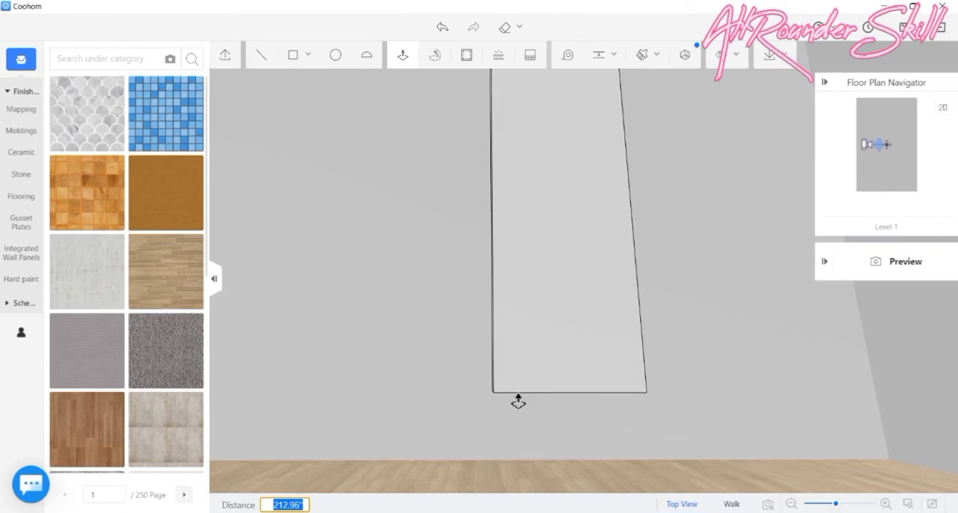
{"action": "type", "text": "209"}
{"action": "key", "text": "Return"}
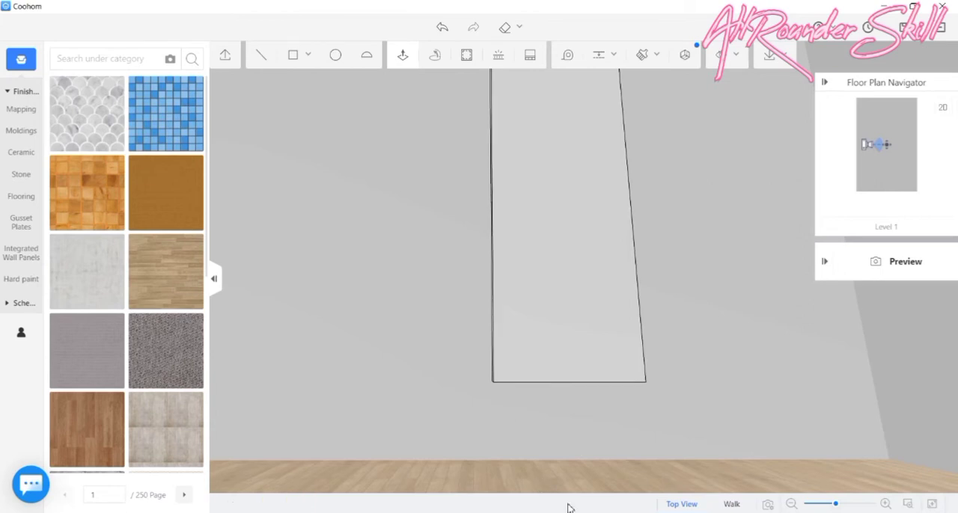
{"action": "left_click_drag", "start_coordinate": [616, 455], "coordinate": [452, 422]}
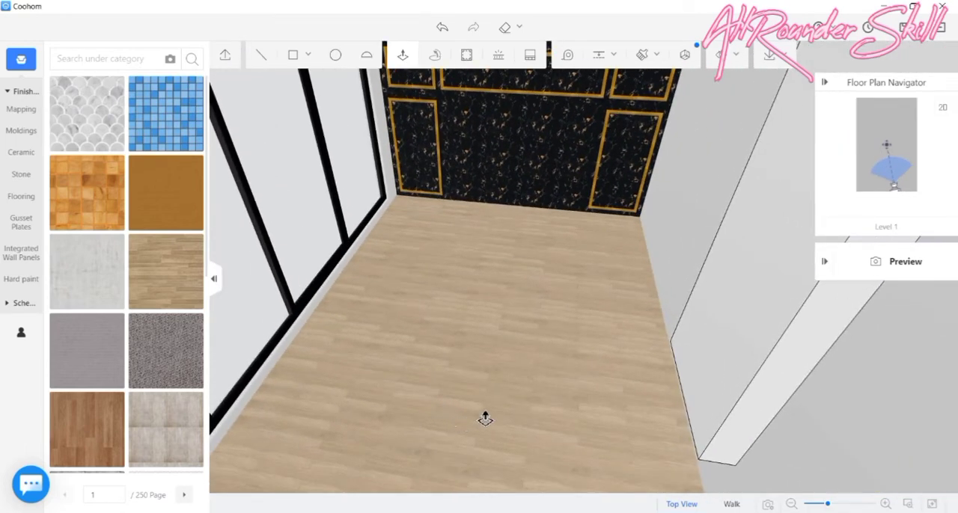
{"action": "left_click_drag", "start_coordinate": [485, 419], "coordinate": [487, 418]}
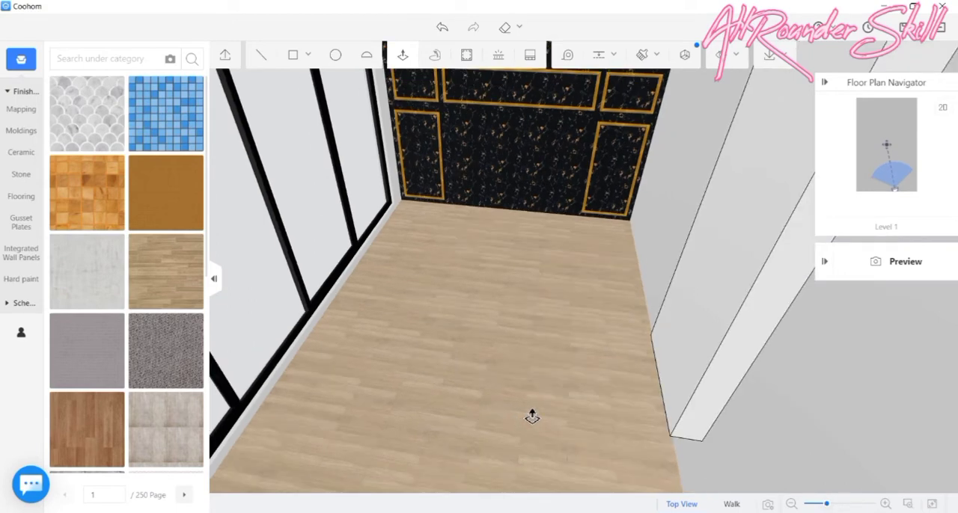
{"action": "left_click_drag", "start_coordinate": [565, 408], "coordinate": [560, 274]}
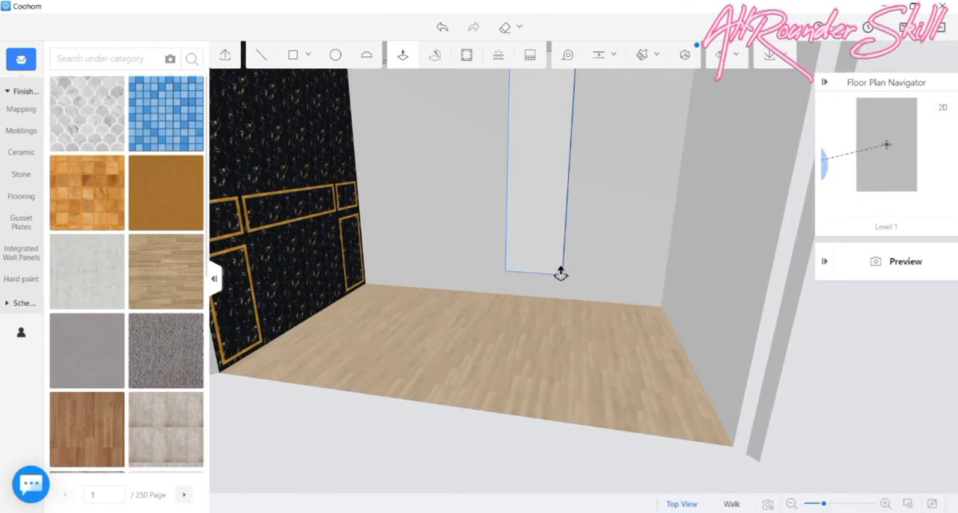
{"action": "left_click", "coordinate": [551, 260]}
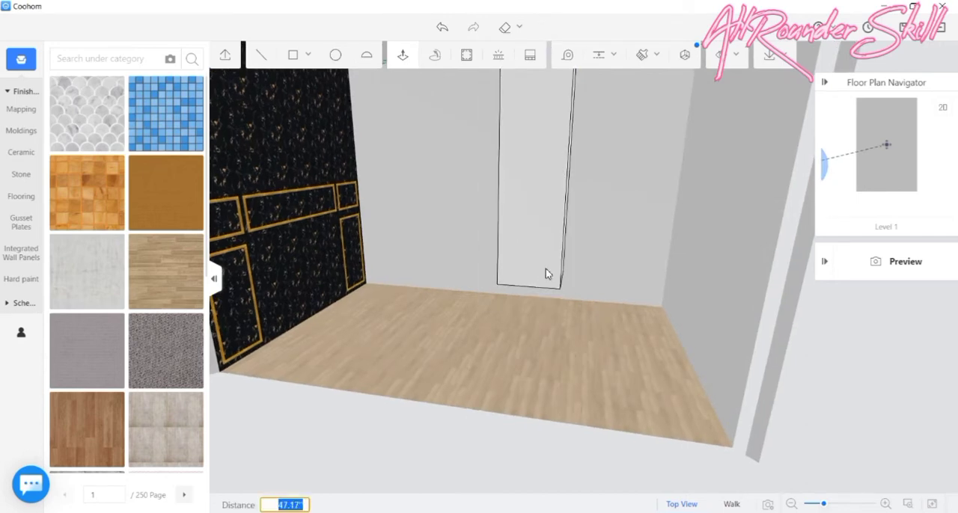
{"action": "left_click", "coordinate": [515, 306]}
{"action": "left_click_drag", "start_coordinate": [515, 306], "coordinate": [540, 385]}
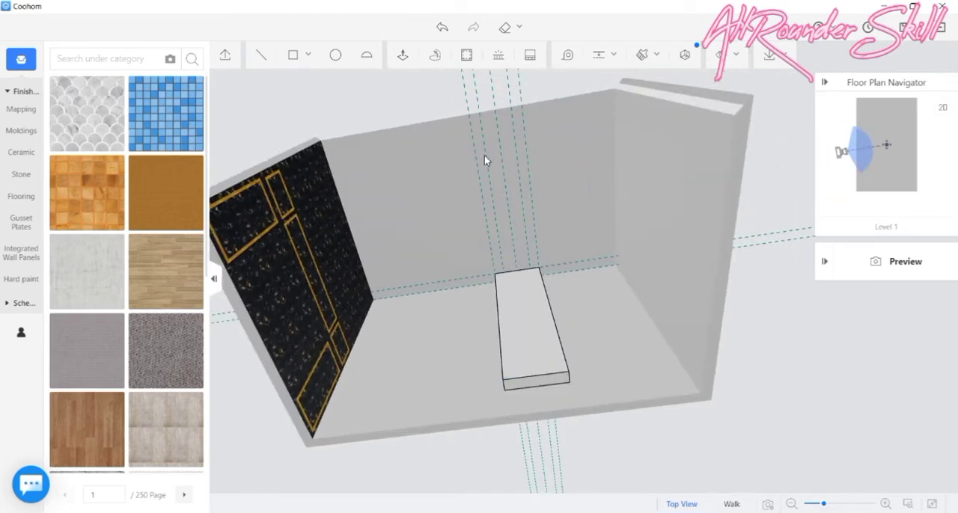
- Extrude the column's bottom face about 13.6 inches down towards the floor
{"action": "left_click", "coordinate": [404, 57]}
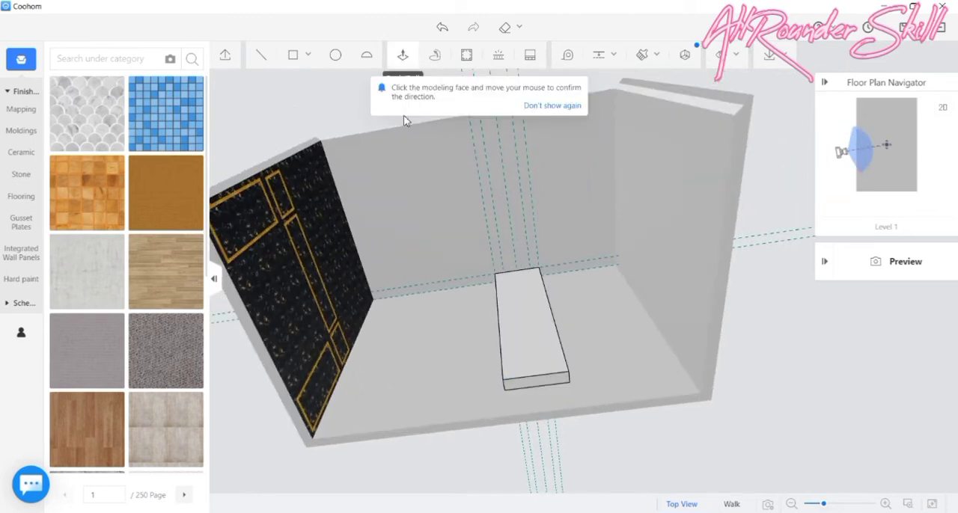
{"action": "left_click", "coordinate": [537, 390]}
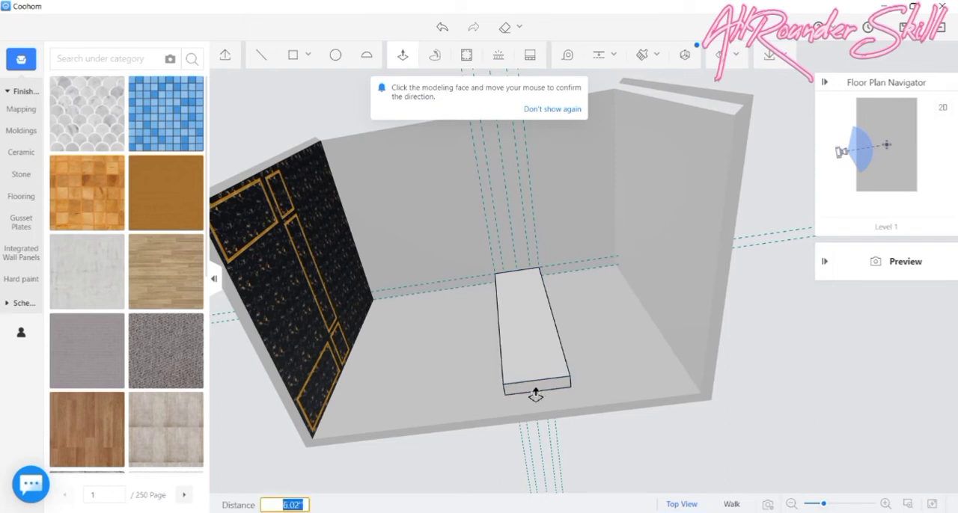
{"action": "left_click", "coordinate": [536, 388]}
{"action": "middle_click_drag", "start_coordinate": [536, 387], "coordinate": [536, 393]}
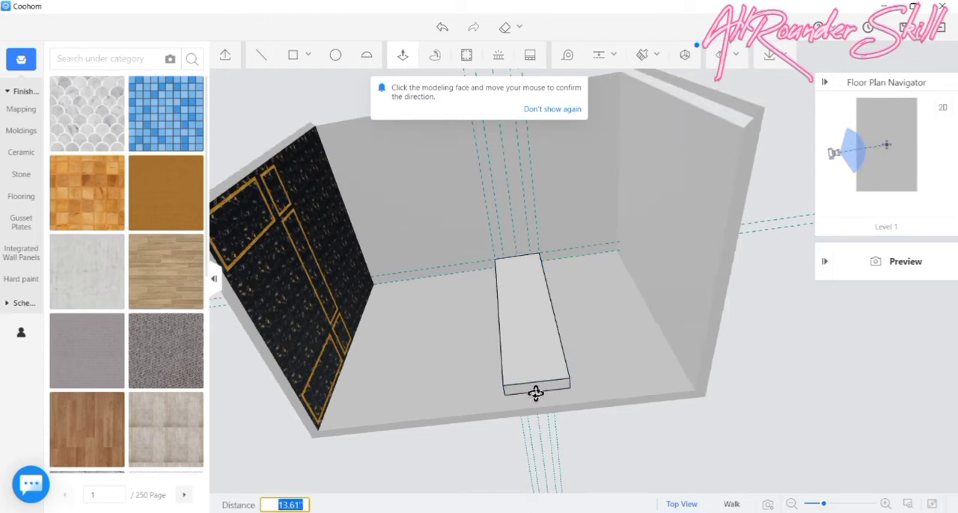
{"action": "left_click", "coordinate": [537, 394]}
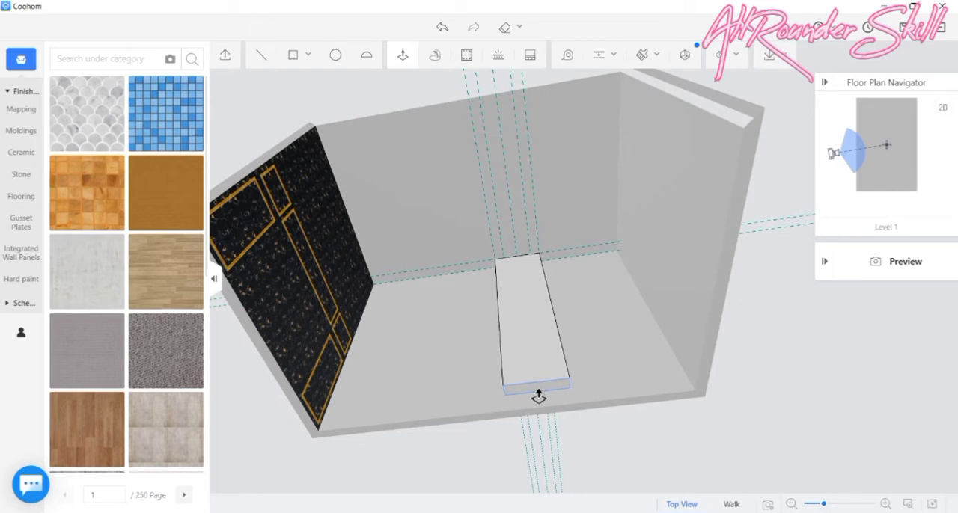
- Open the long plain wall behind the column in the Background Wall Editor
{"action": "middle_click_drag", "start_coordinate": [453, 327], "coordinate": [477, 399]}
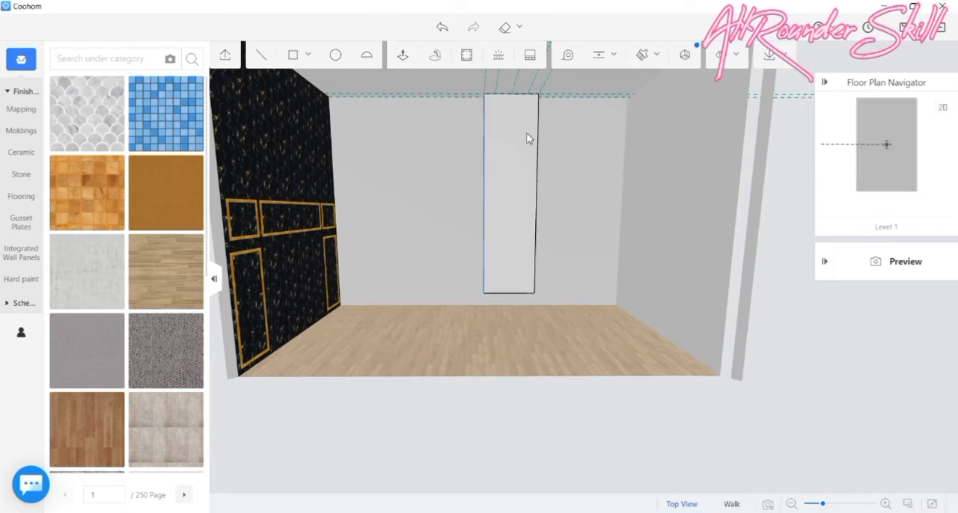
{"action": "double_click", "coordinate": [452, 174]}
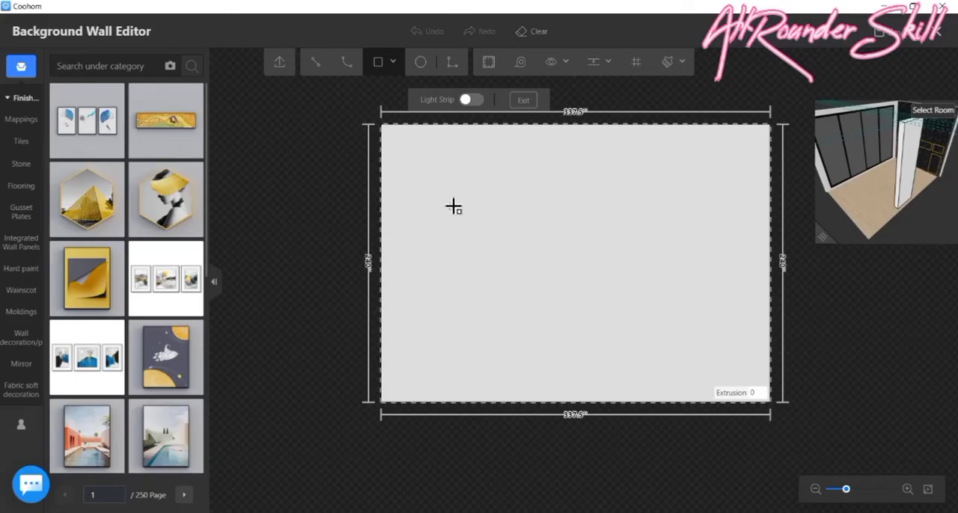
{"action": "left_click", "coordinate": [392, 137]}
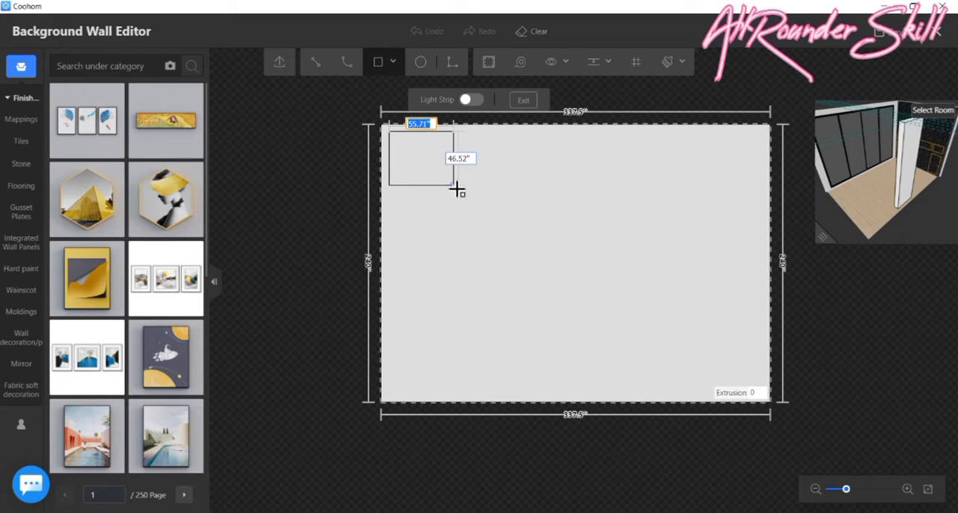
{"action": "key", "text": "Escape"}
- Draw a narrow closed band of straight lines sloping from near the wall's upper-left corner down to the wall's vertical centreline
{"action": "left_click", "coordinate": [315, 63]}
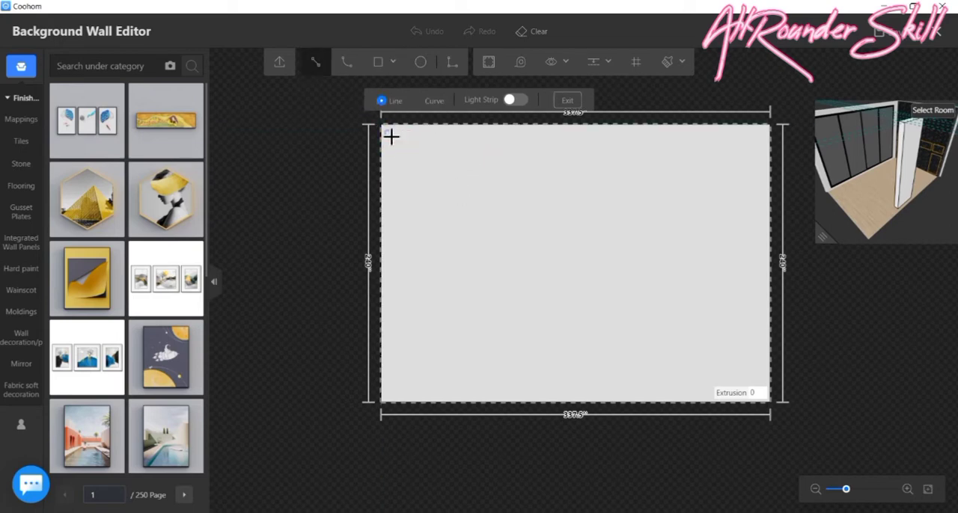
{"action": "left_click", "coordinate": [389, 133]}
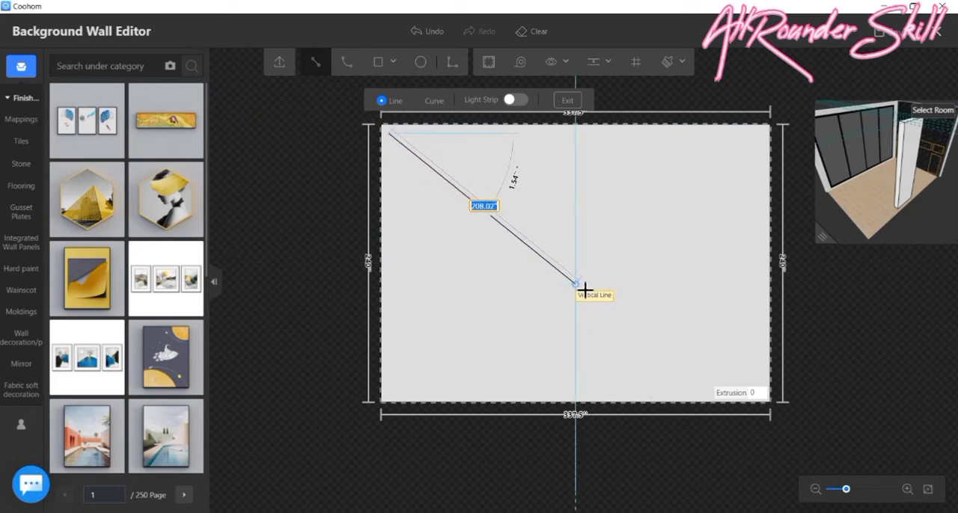
{"action": "left_click", "coordinate": [575, 231]}
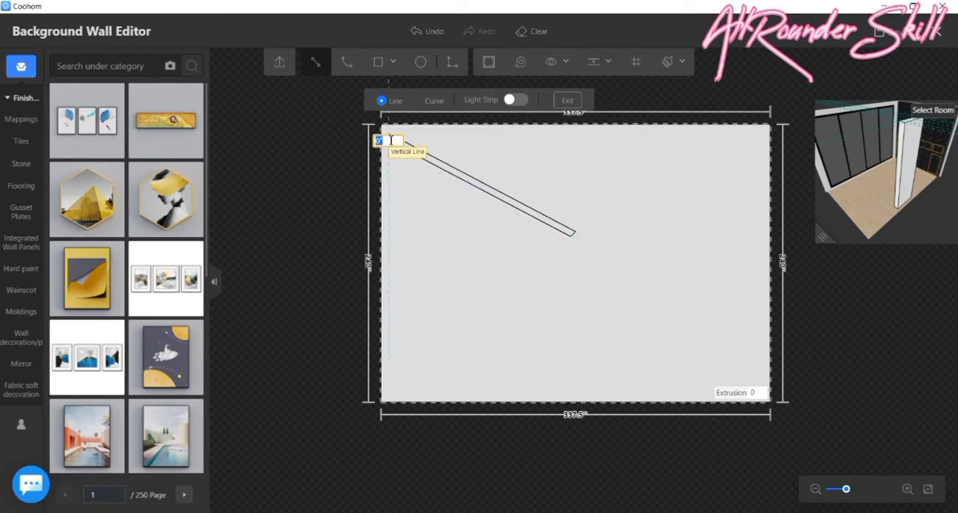
{"action": "left_click", "coordinate": [390, 140]}
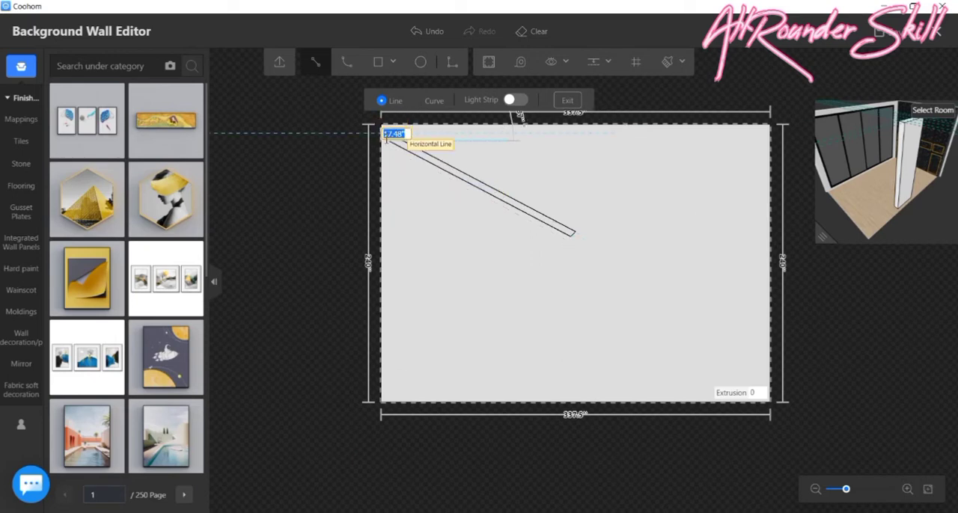
{"action": "scroll", "coordinate": [388, 124], "scroll_direction": "up", "scroll_amount": 3}
{"action": "scroll", "coordinate": [390, 118], "scroll_direction": "up", "scroll_amount": 2}
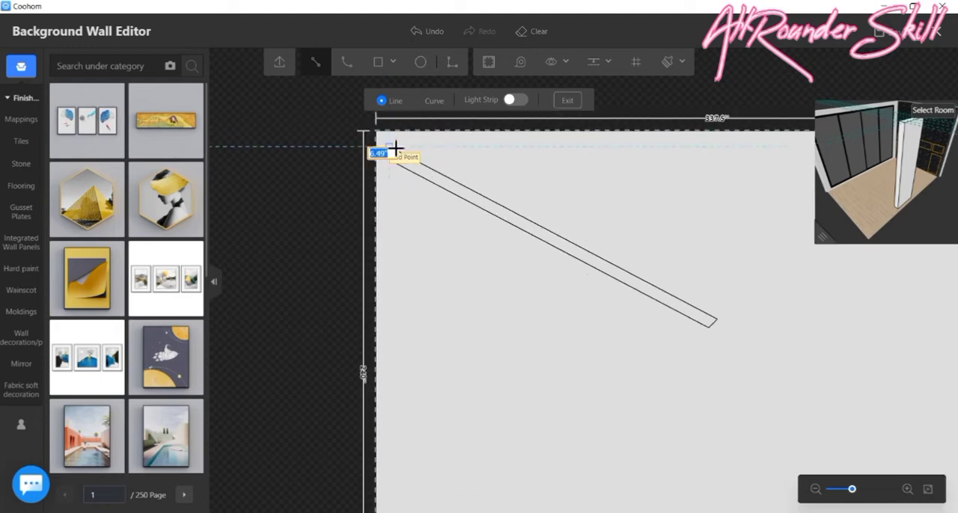
{"action": "left_click", "coordinate": [394, 150]}
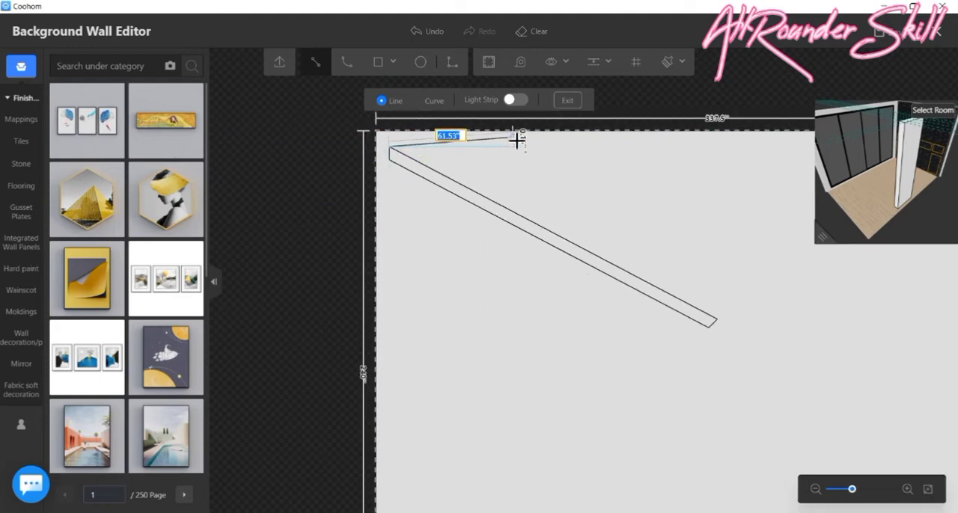
{"action": "key", "text": "Escape"}
{"action": "scroll", "coordinate": [521, 184], "scroll_direction": "down", "scroll_amount": 4}
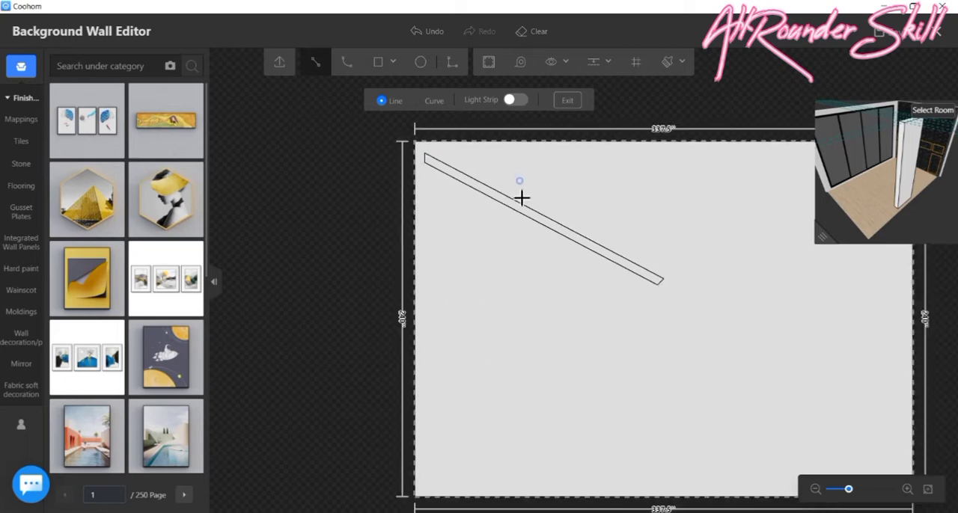
{"action": "scroll", "coordinate": [583, 185], "scroll_direction": "up", "scroll_amount": 3}
{"action": "scroll", "coordinate": [596, 178], "scroll_direction": "up", "scroll_amount": 1}
{"action": "scroll", "coordinate": [594, 187], "scroll_direction": "down", "scroll_amount": 2}
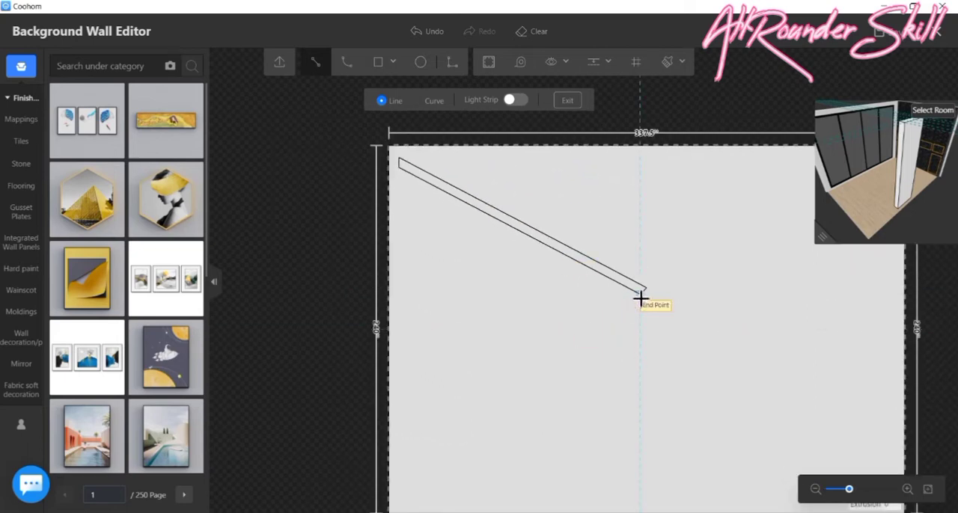
{"action": "left_click", "coordinate": [640, 299]}
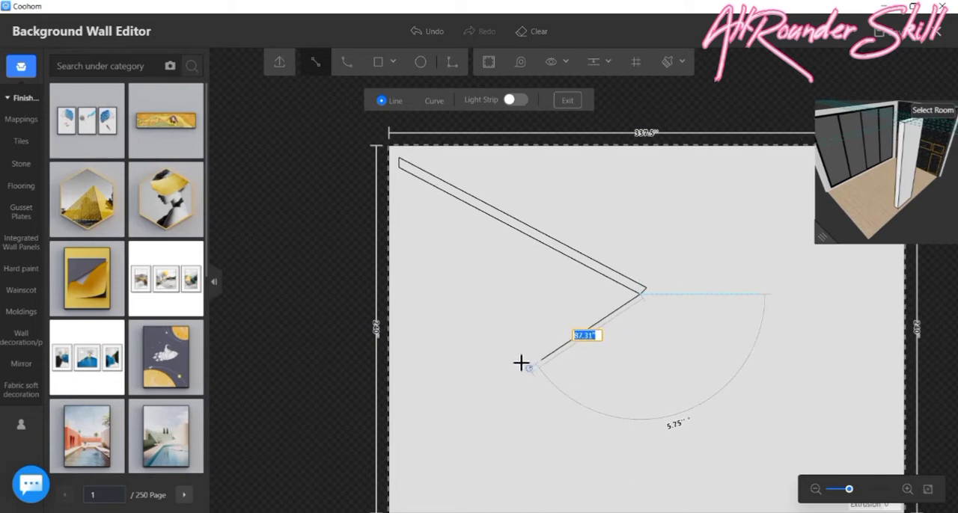
{"action": "key", "text": "Escape"}
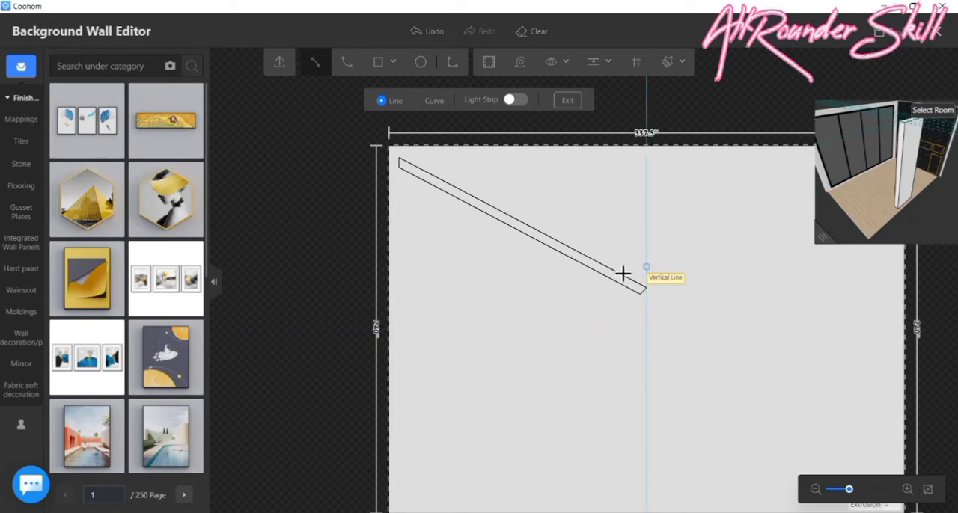
{"action": "scroll", "coordinate": [500, 323], "scroll_direction": "down", "scroll_amount": 2}
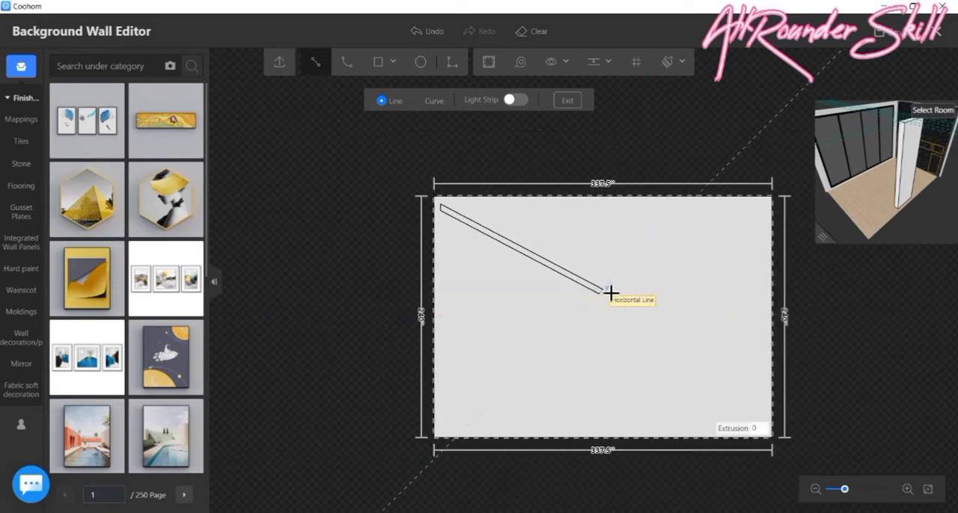
- Continue the band's upper edge with a sloping line about 190 inches long, ending on the wall's right edge
{"action": "left_click", "coordinate": [606, 292]}
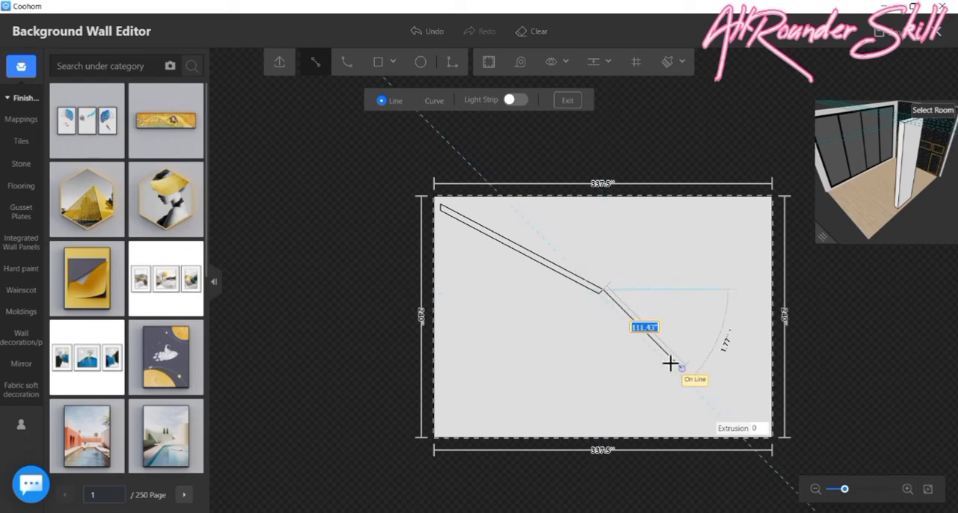
{"action": "left_click", "coordinate": [775, 379]}
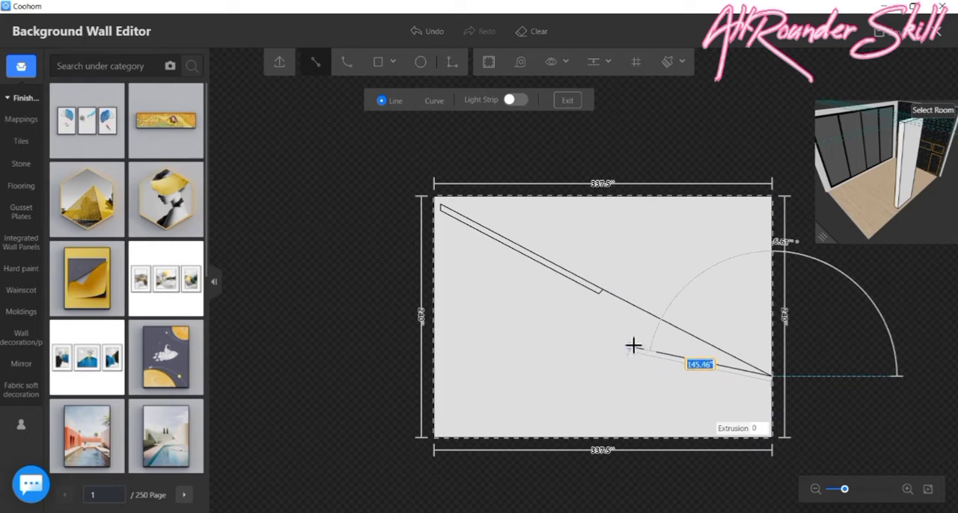
{"action": "key", "text": "Escape"}
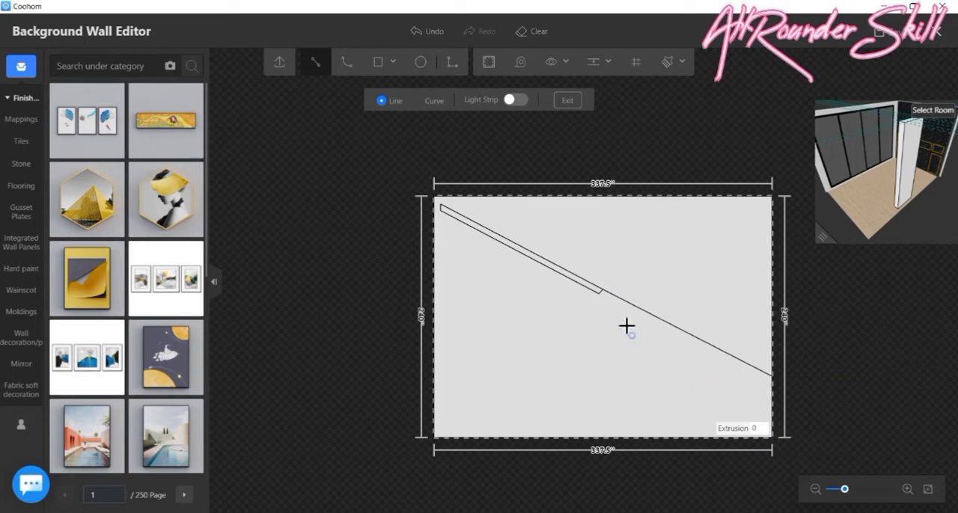
- Draw the matching lower line from the band's lower corner to the wall's right edge and close the band's end there
{"action": "scroll", "coordinate": [606, 297], "scroll_direction": "up", "scroll_amount": 3}
{"action": "left_click", "coordinate": [598, 290]}
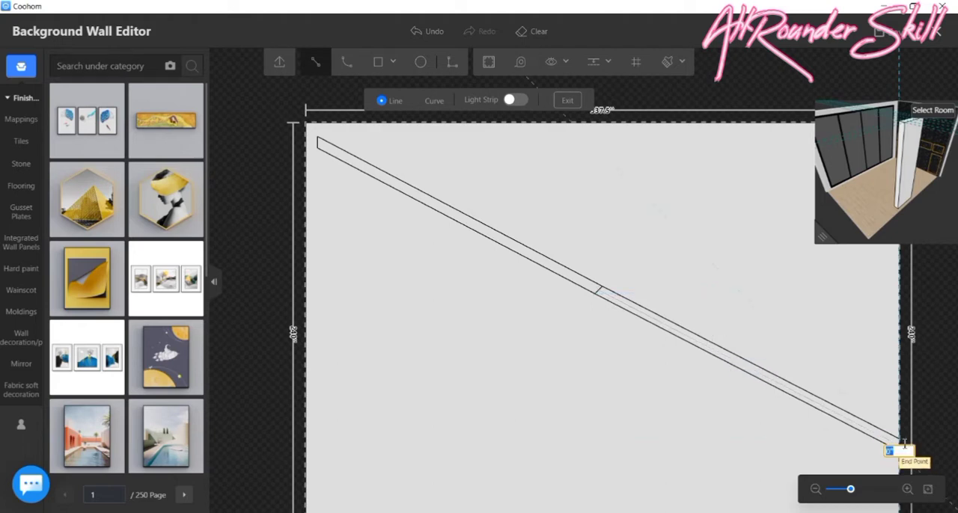
{"action": "left_click", "coordinate": [900, 440]}
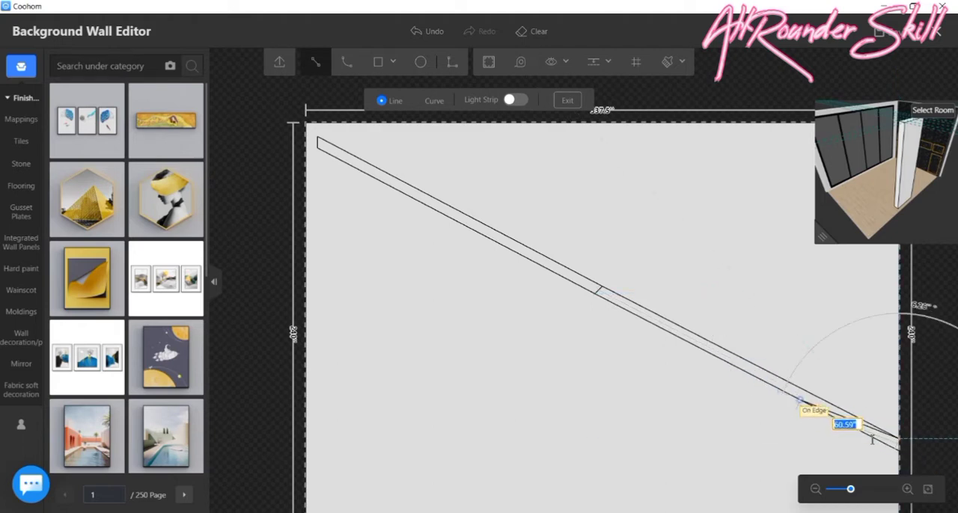
{"action": "scroll", "coordinate": [903, 457], "scroll_direction": "up", "scroll_amount": 2}
{"action": "scroll", "coordinate": [904, 461], "scroll_direction": "up", "scroll_amount": 1}
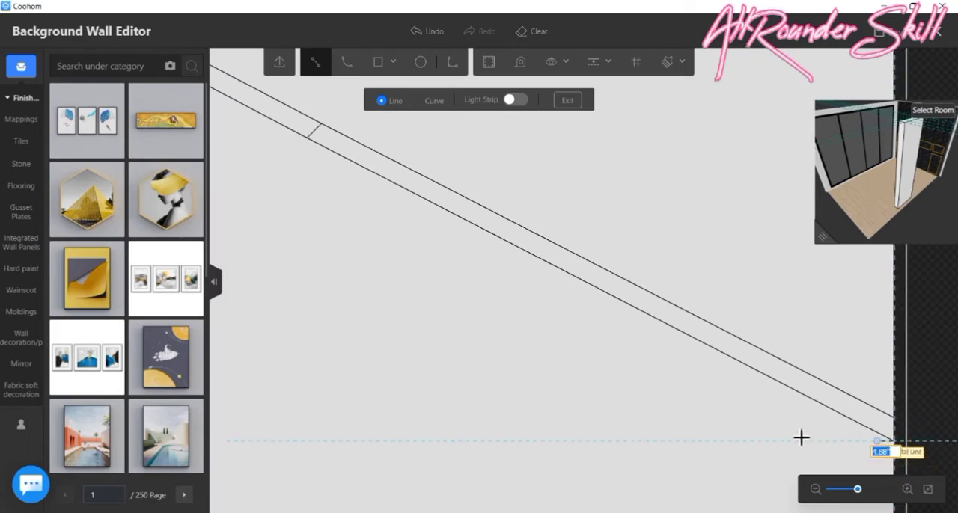
{"action": "right_click", "coordinate": [759, 428]}
{"action": "scroll", "coordinate": [441, 362], "scroll_direction": "down", "scroll_amount": 3}
{"action": "scroll", "coordinate": [472, 363], "scroll_direction": "down", "scroll_amount": 2}
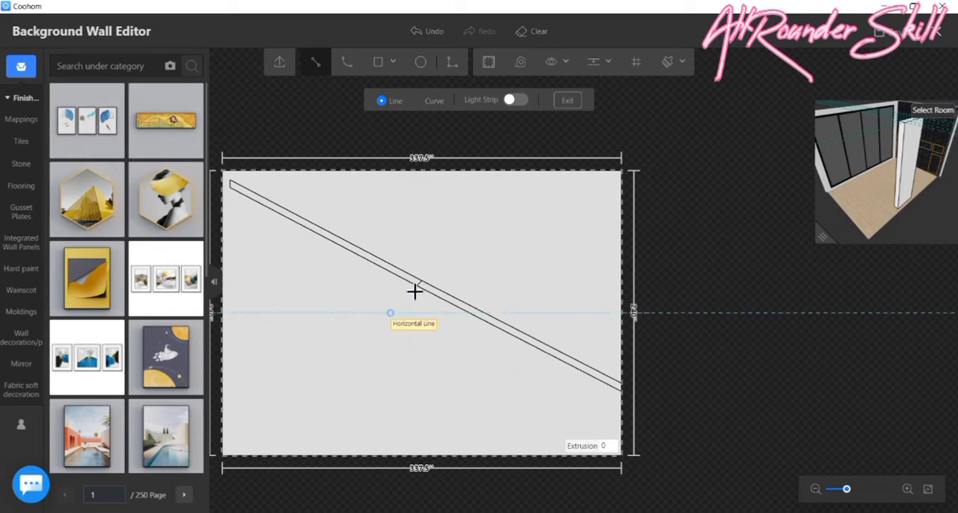
- Draw a line about 191 inches long ending at the wall's lower-left corner, and extend its upper end about 12 inches to the sloping band
{"action": "left_click", "coordinate": [327, 256]}
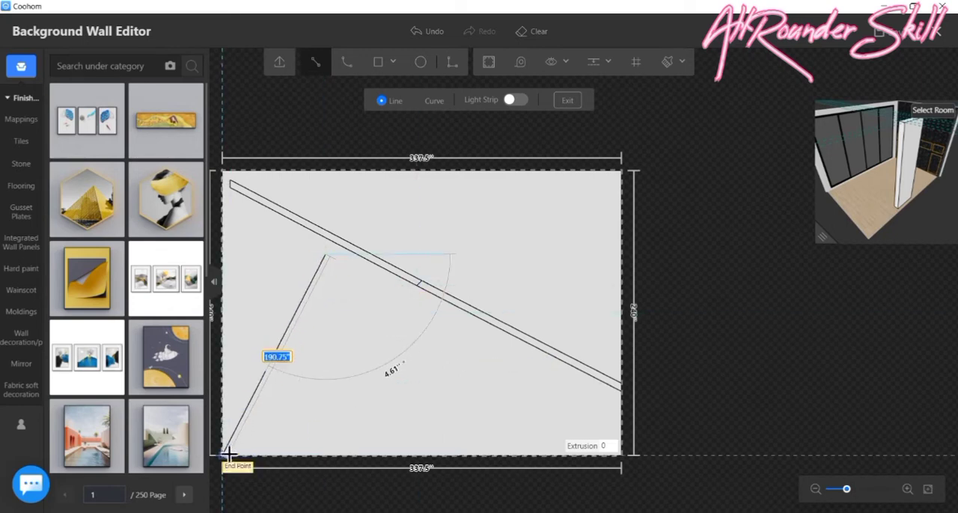
{"action": "left_click", "coordinate": [228, 455]}
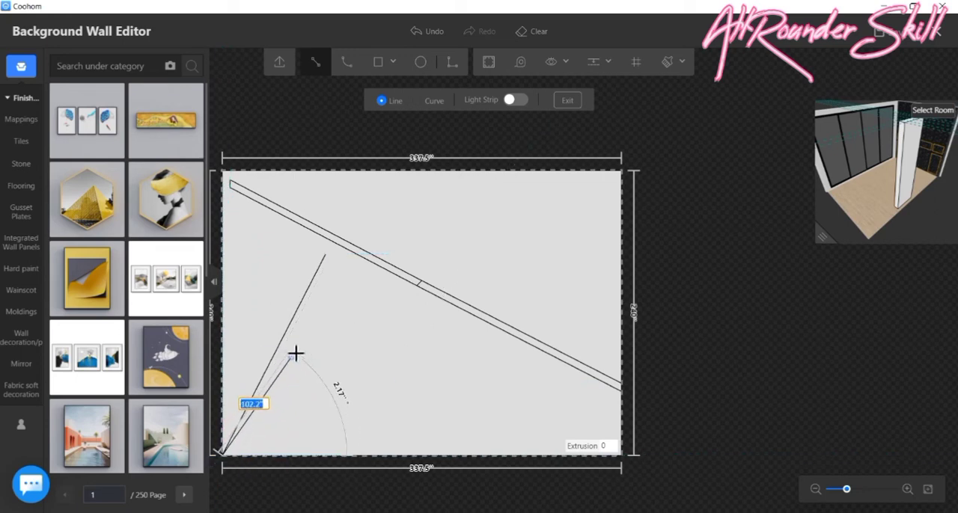
{"action": "scroll", "coordinate": [312, 262], "scroll_direction": "up", "scroll_amount": 4}
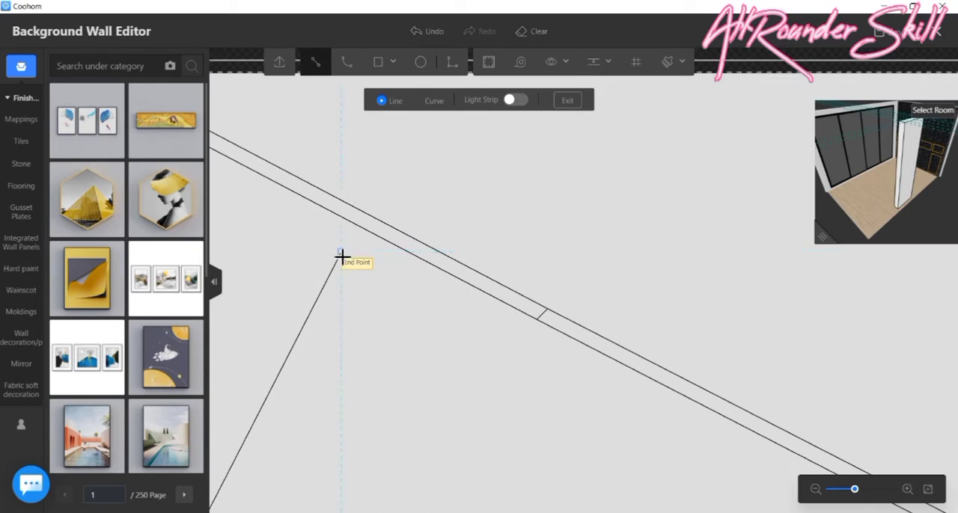
{"action": "left_click", "coordinate": [343, 254]}
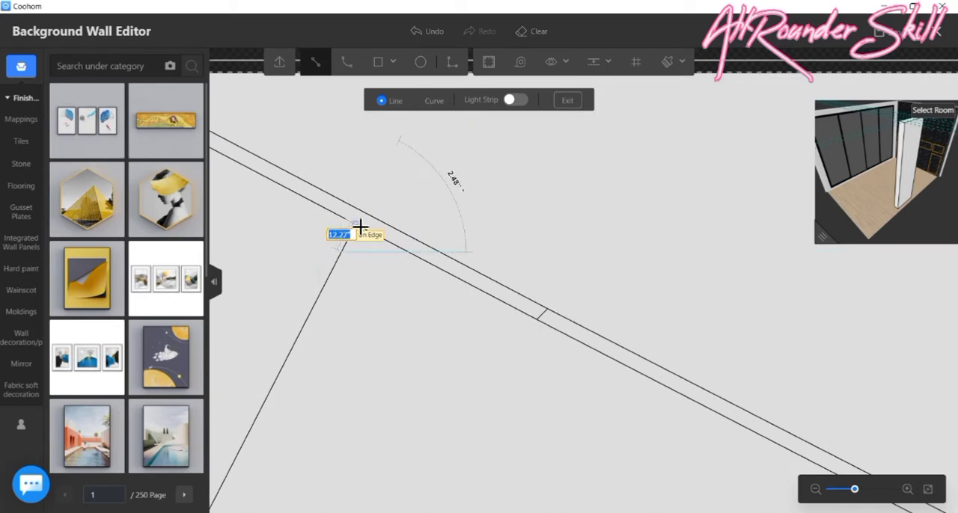
{"action": "left_click", "coordinate": [360, 228]}
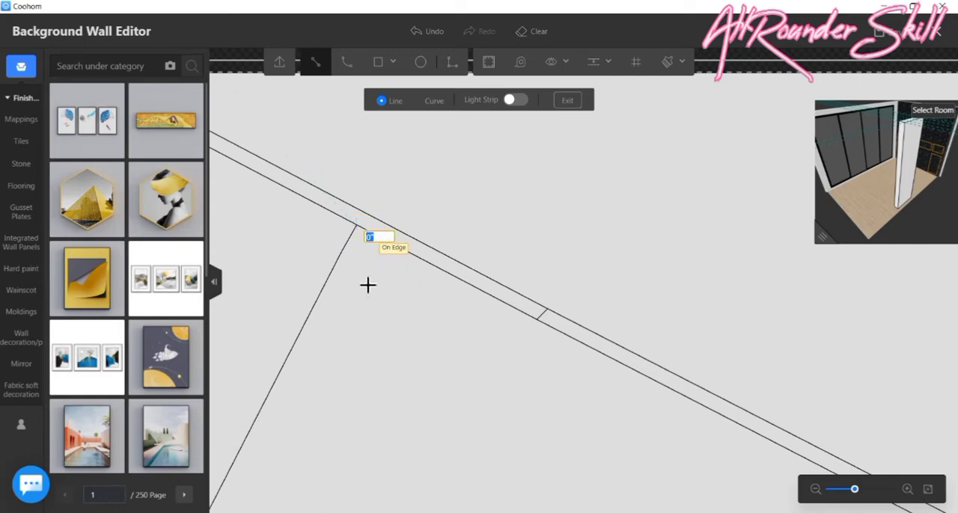
- Offset 5 inches along the sloping band, draw a matching line about 200 inches long to the wall's lower edge, and close the lower-left band
{"action": "scroll", "coordinate": [333, 345], "scroll_direction": "down", "scroll_amount": 2}
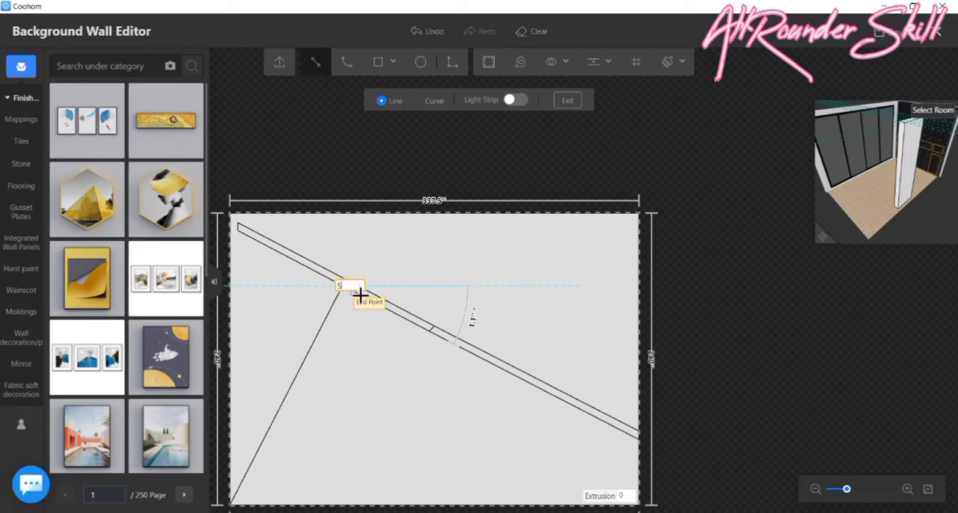
{"action": "key", "text": "Return"}
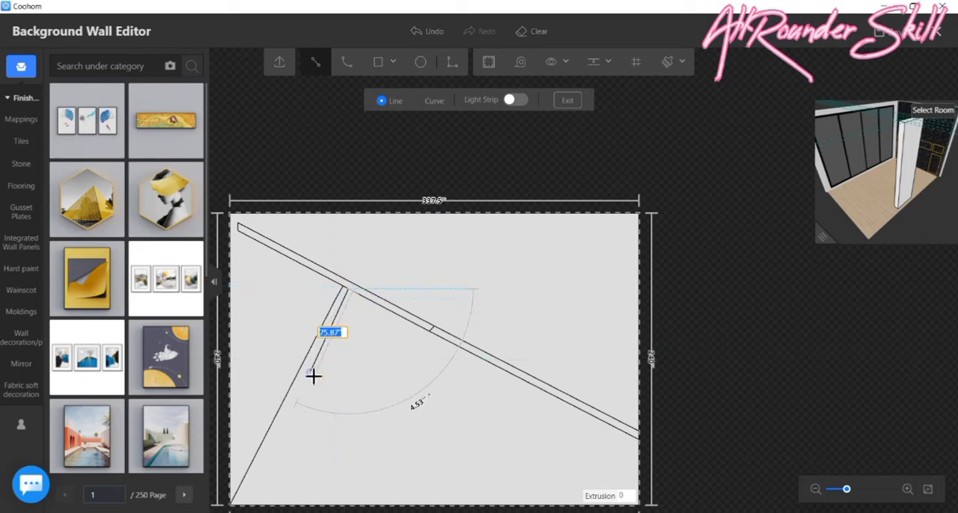
{"action": "scroll", "coordinate": [313, 376], "scroll_direction": "down", "scroll_amount": 2}
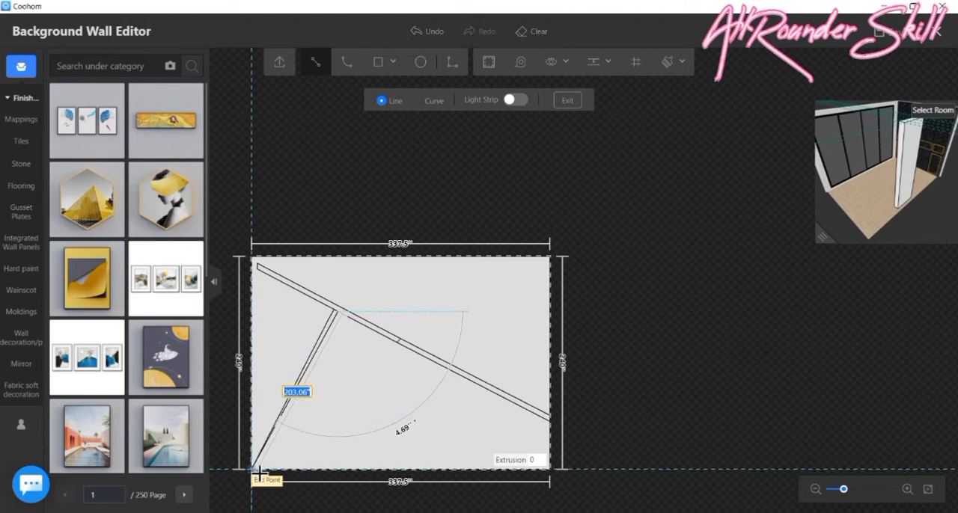
{"action": "scroll", "coordinate": [255, 474], "scroll_direction": "up", "scroll_amount": 3}
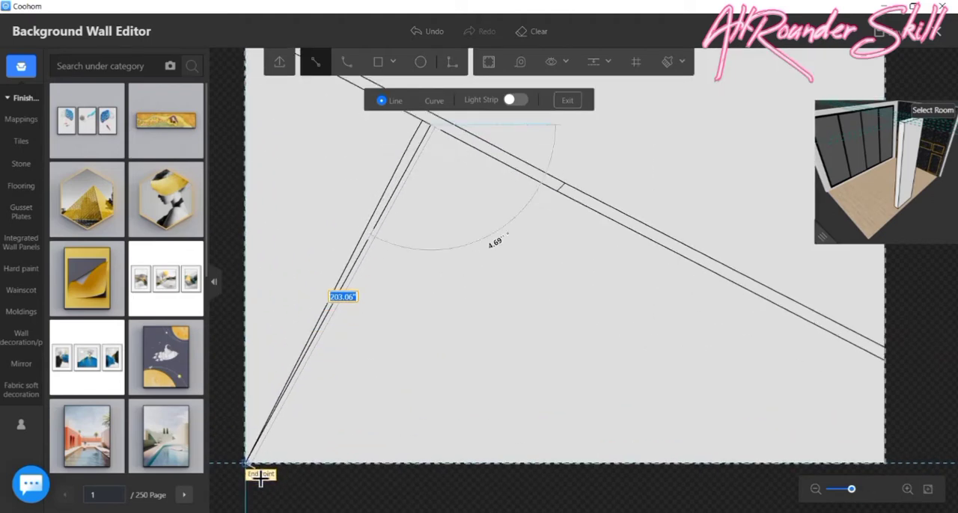
{"action": "scroll", "coordinate": [260, 478], "scroll_direction": "up", "scroll_amount": 3}
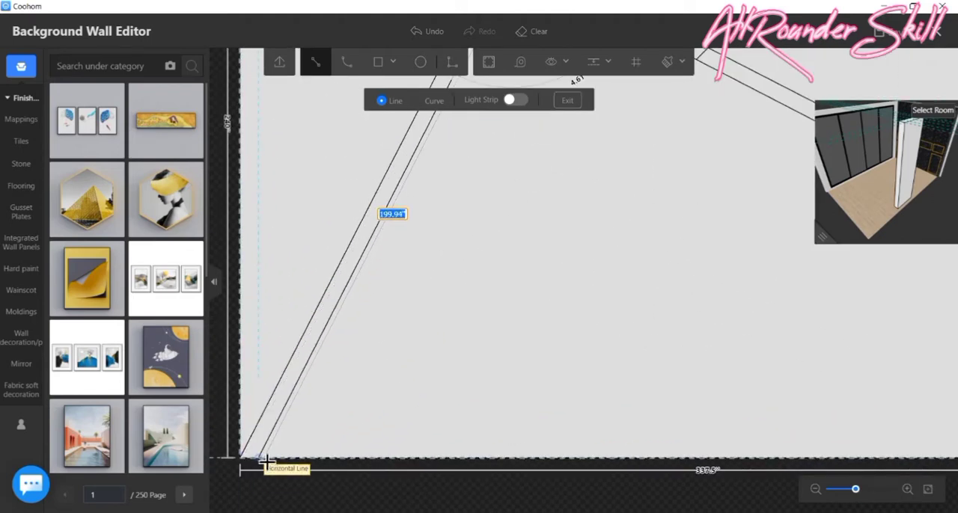
{"action": "left_click", "coordinate": [266, 462]}
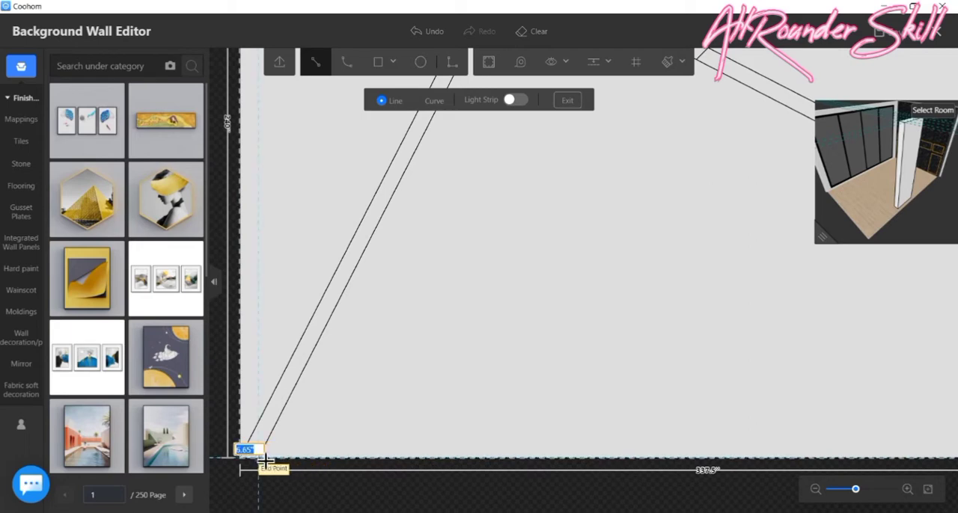
{"action": "left_click", "coordinate": [265, 462]}
{"action": "key", "text": "Escape"}
{"action": "scroll", "coordinate": [443, 413], "scroll_direction": "down", "scroll_amount": 4}
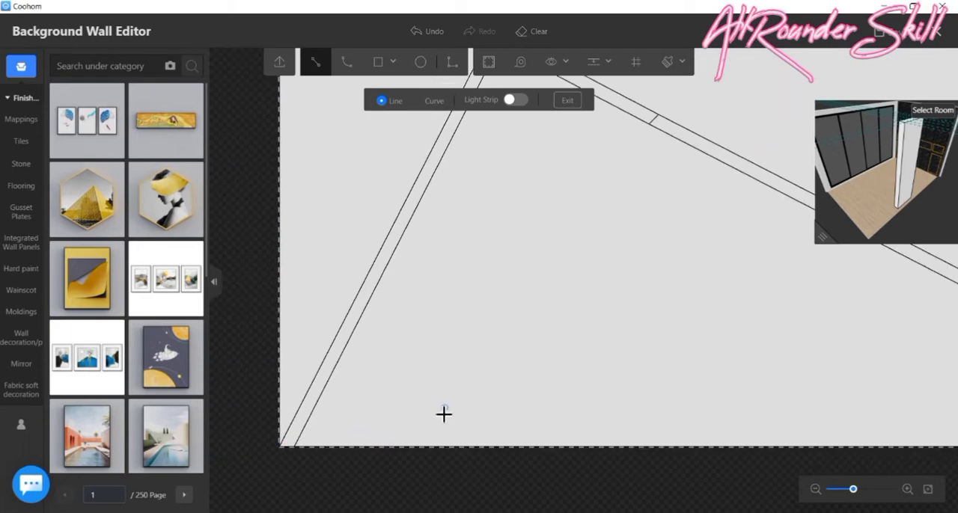
{"action": "scroll", "coordinate": [415, 413], "scroll_direction": "down", "scroll_amount": 2}
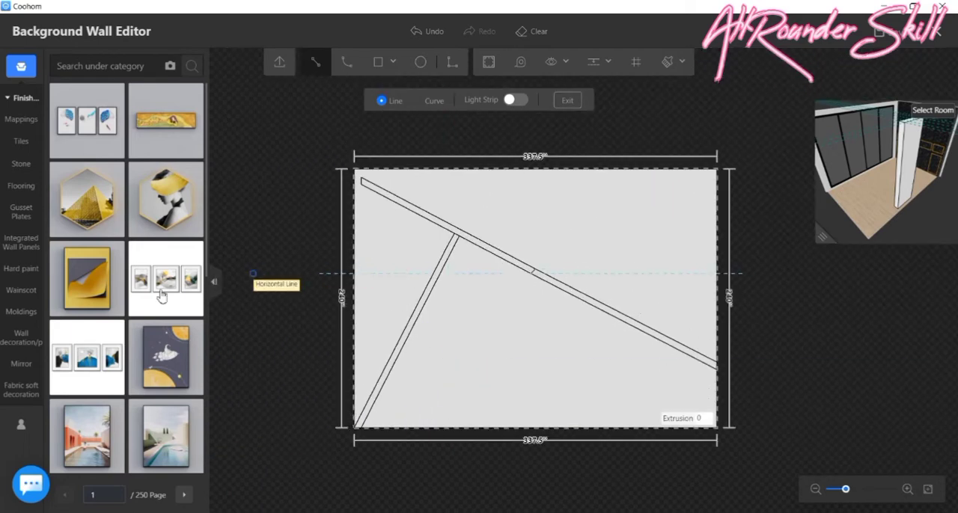
- Browse the stone finishes and apply the white grey-veined stone to the wall area surrounding the diagonal band
{"action": "left_click", "coordinate": [21, 163]}
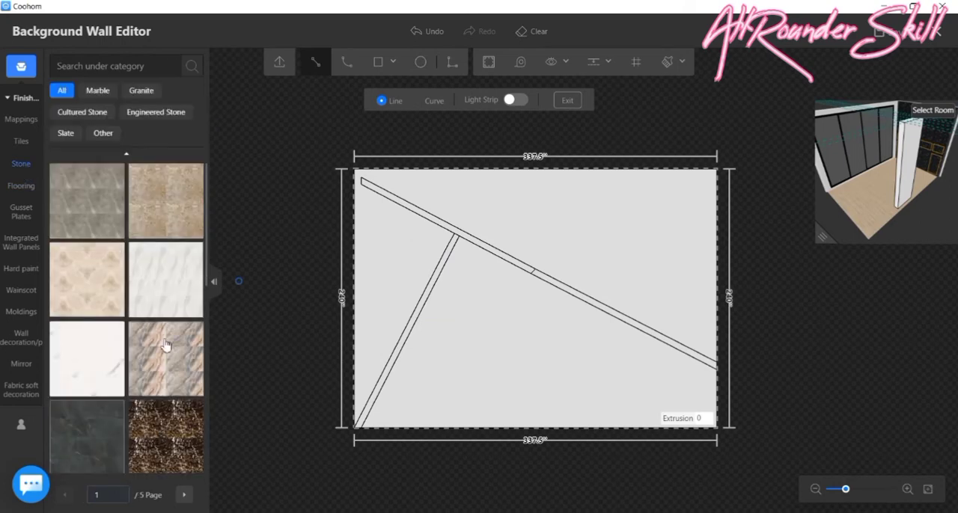
{"action": "scroll", "coordinate": [109, 359], "scroll_direction": "down", "scroll_amount": 4}
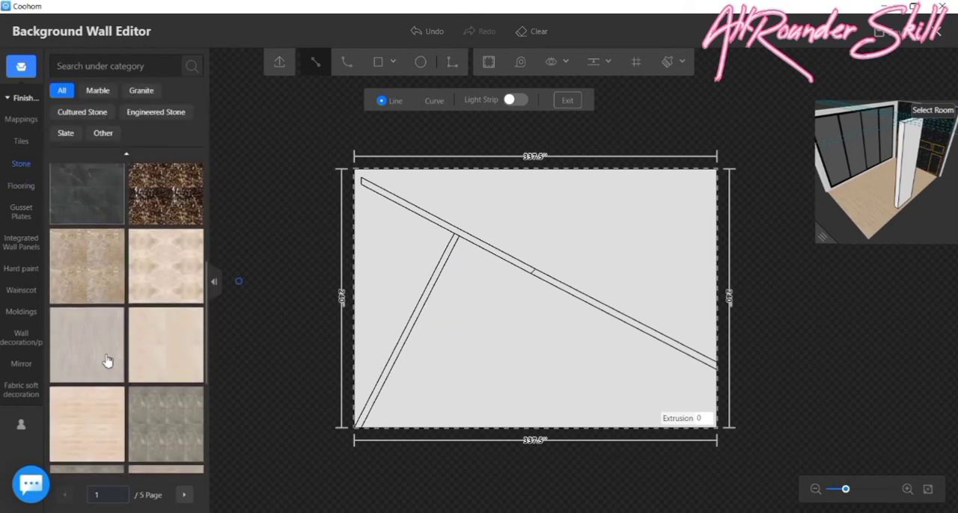
{"action": "scroll", "coordinate": [114, 344], "scroll_direction": "down", "scroll_amount": 5}
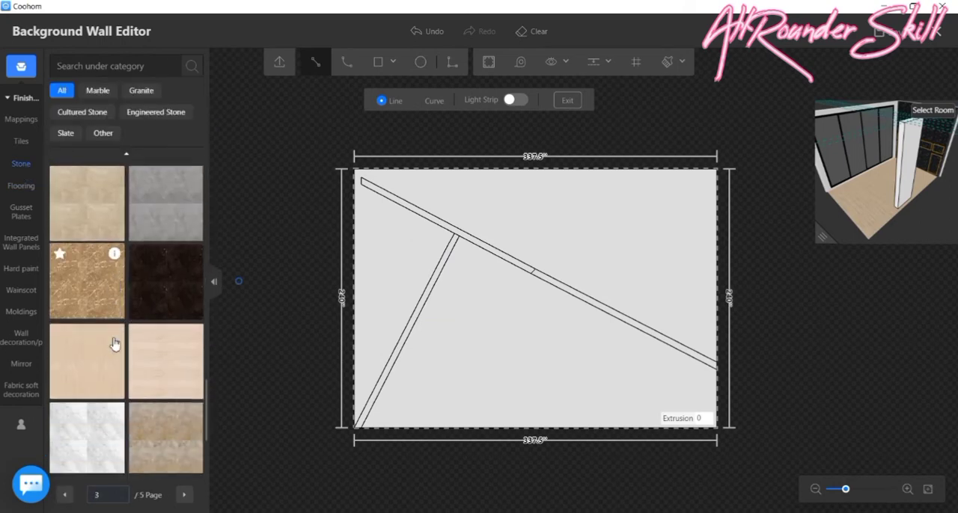
{"action": "left_click", "coordinate": [183, 495]}
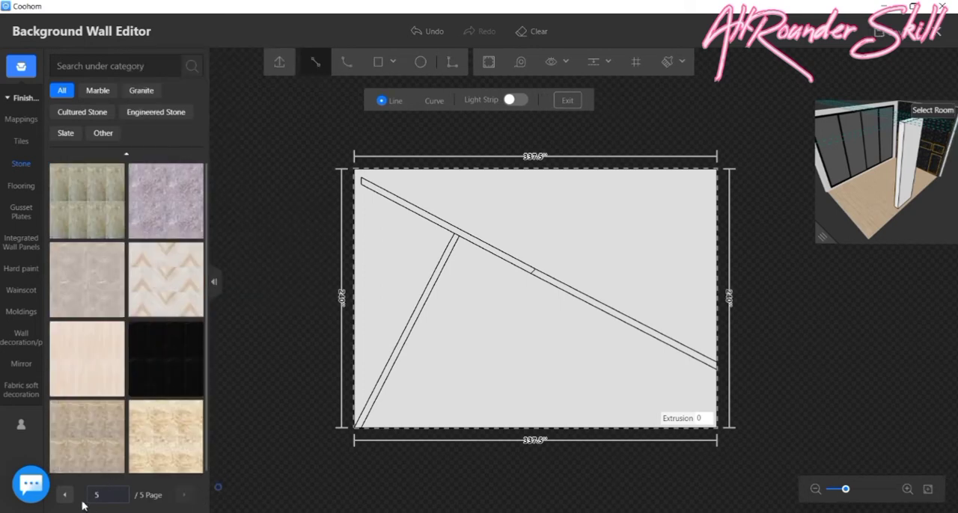
{"action": "scroll", "coordinate": [151, 420], "scroll_direction": "up", "scroll_amount": 3}
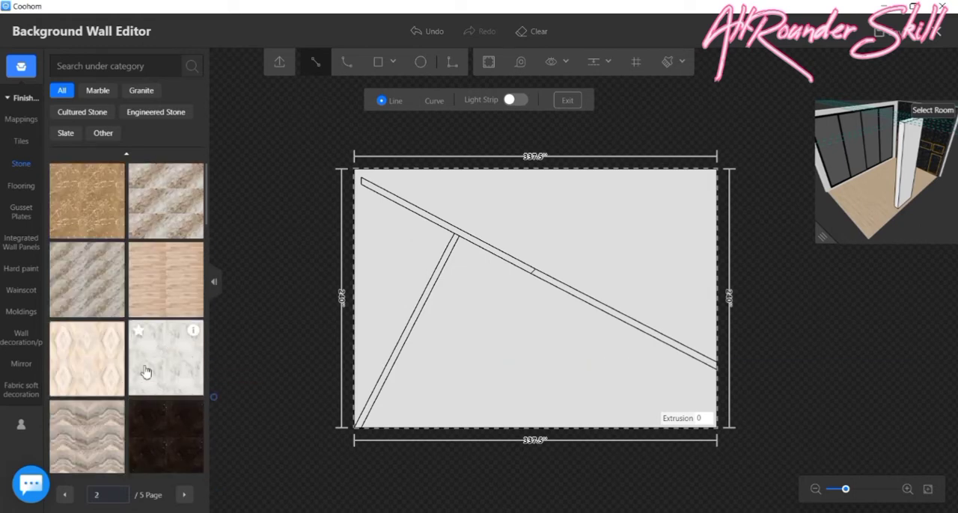
{"action": "scroll", "coordinate": [159, 367], "scroll_direction": "down", "scroll_amount": 5}
{"action": "scroll", "coordinate": [158, 365], "scroll_direction": "up", "scroll_amount": 3}
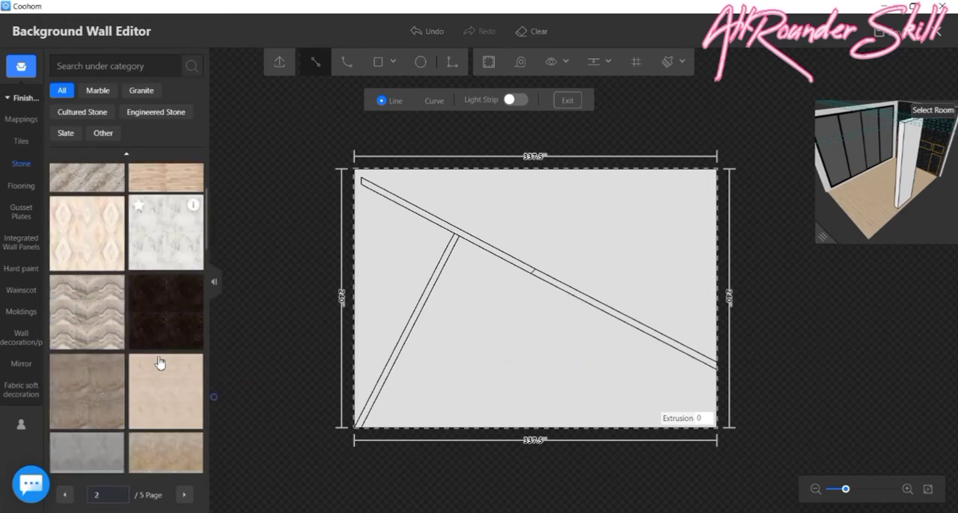
{"action": "left_click", "coordinate": [175, 247]}
{"action": "scroll", "coordinate": [449, 213], "scroll_direction": "up", "scroll_amount": 4}
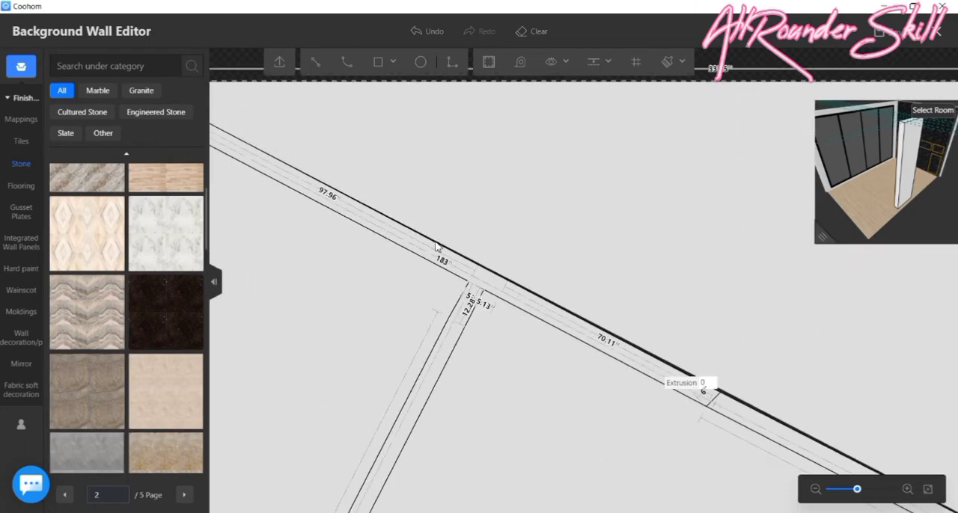
{"action": "left_click", "coordinate": [436, 246]}
{"action": "scroll", "coordinate": [415, 276], "scroll_direction": "down", "scroll_amount": 4}
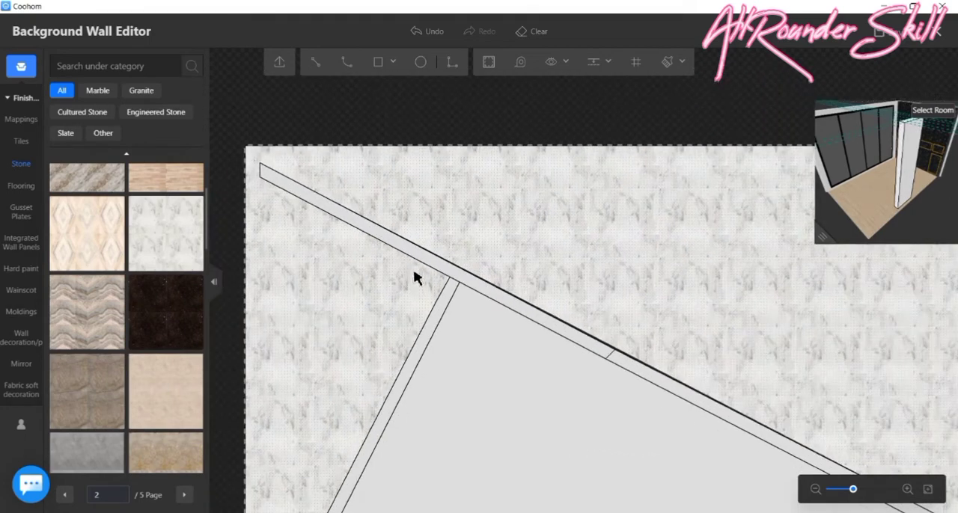
- Apply the same white grey-veined stone to the right-hand section of the diagonal band
{"action": "scroll", "coordinate": [696, 404], "scroll_direction": "up", "scroll_amount": 3}
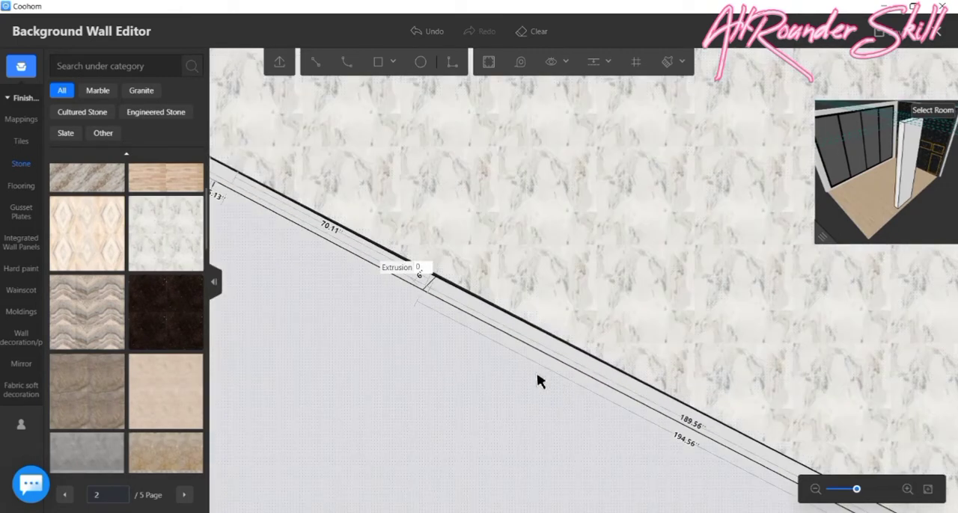
{"action": "scroll", "coordinate": [541, 363], "scroll_direction": "up", "scroll_amount": 1}
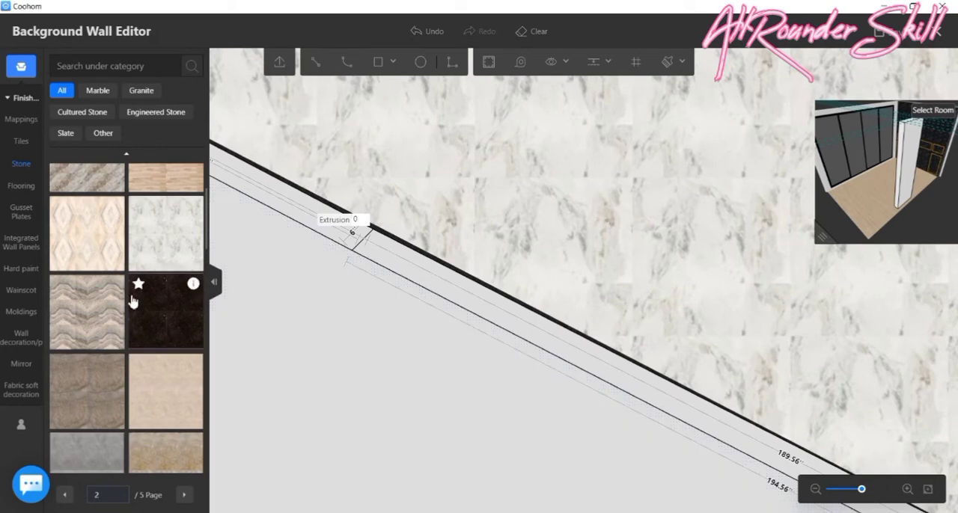
{"action": "scroll", "coordinate": [409, 257], "scroll_direction": "up", "scroll_amount": 2}
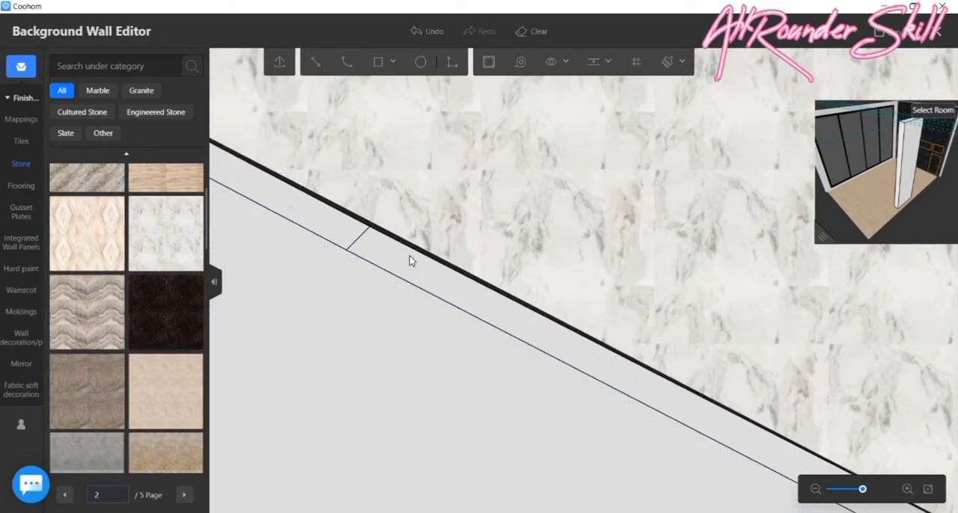
{"action": "left_click", "coordinate": [410, 257]}
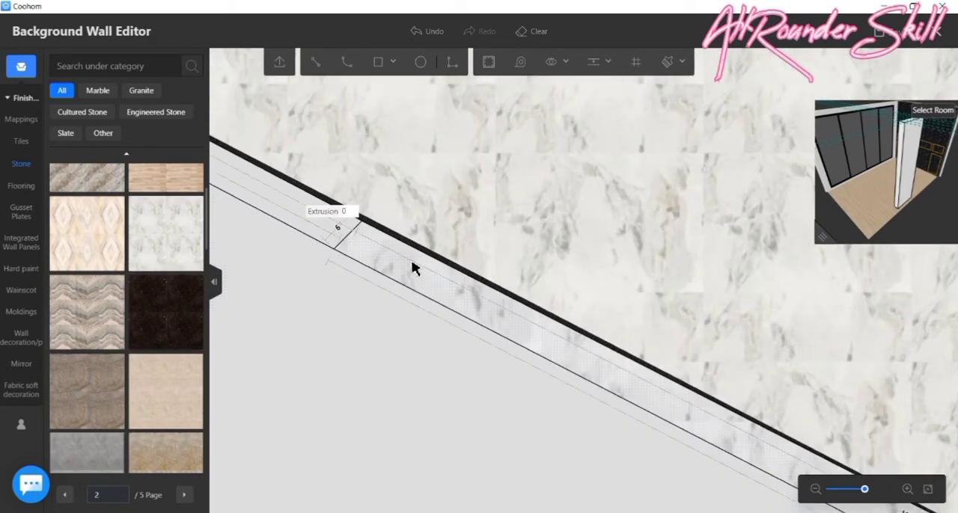
{"action": "scroll", "coordinate": [453, 254], "scroll_direction": "down", "scroll_amount": 2}
{"action": "left_click", "coordinate": [454, 252]}
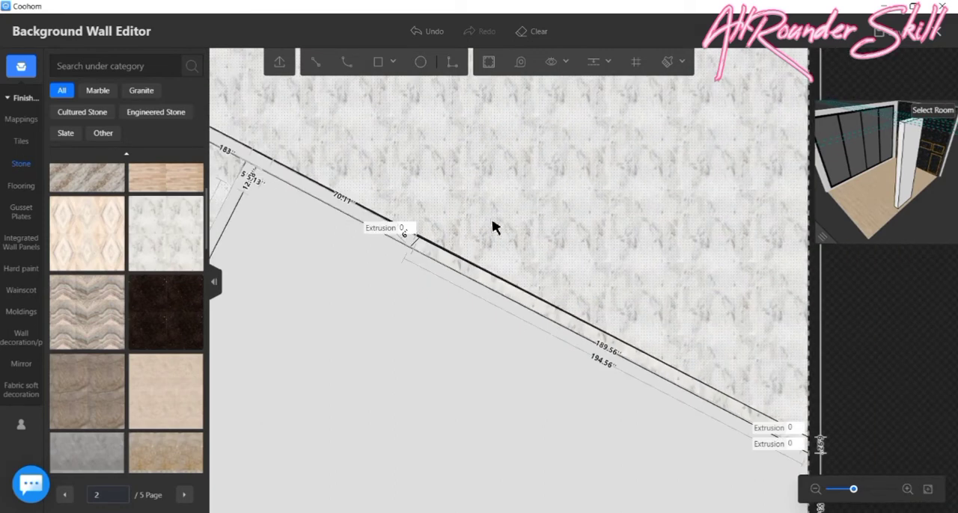
- Select the stone-covered upper wall area and undo the stone fills on the wall and band
{"action": "left_click", "coordinate": [535, 251]}
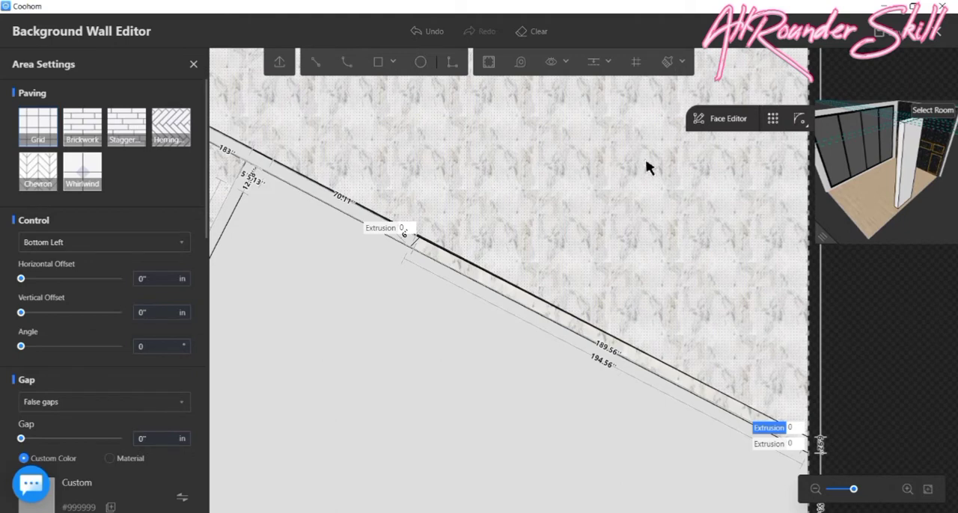
{"action": "scroll", "coordinate": [517, 276], "scroll_direction": "down", "scroll_amount": 1}
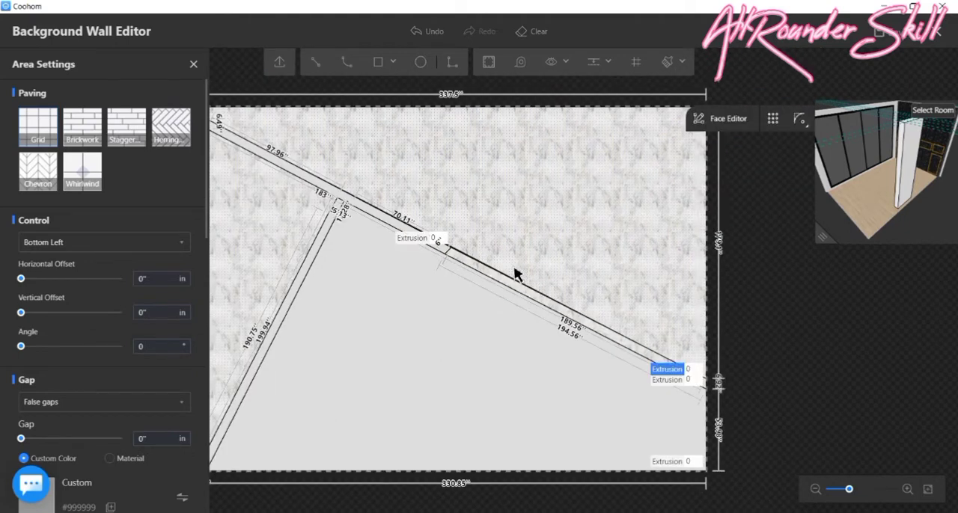
{"action": "key", "text": "ctrl+z"}
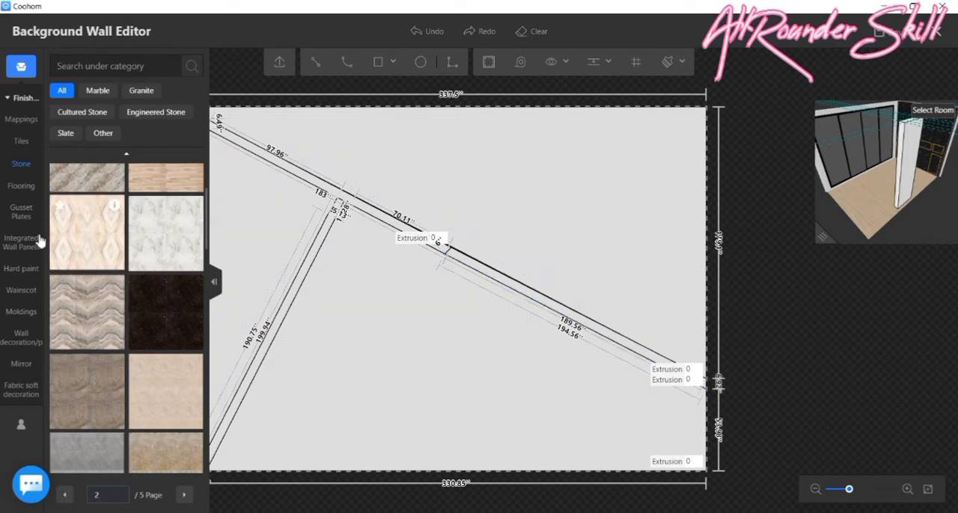
- Draw a sloping line about 132 inches long from the diagonal band's upper edge, right of centre, to the wall's upper edge
{"action": "left_click", "coordinate": [316, 63]}
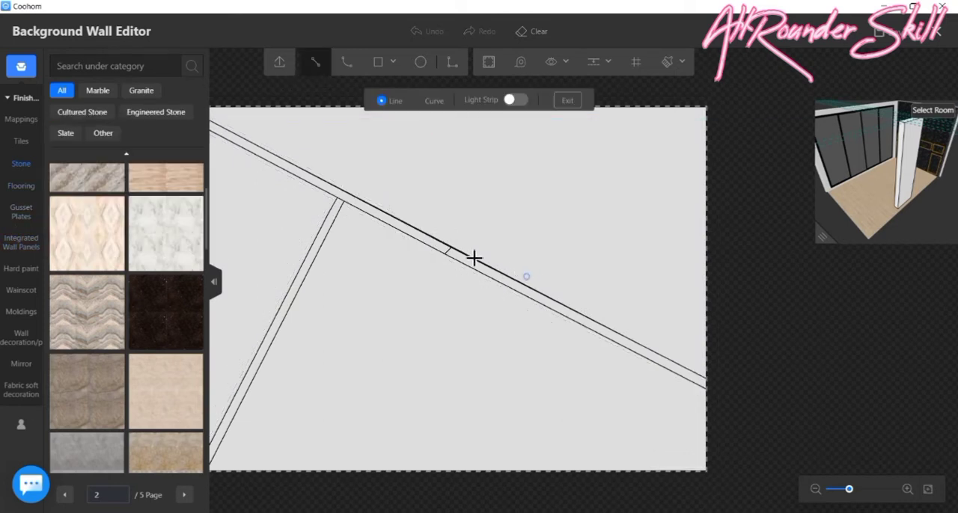
{"action": "scroll", "coordinate": [472, 252], "scroll_direction": "up", "scroll_amount": 2}
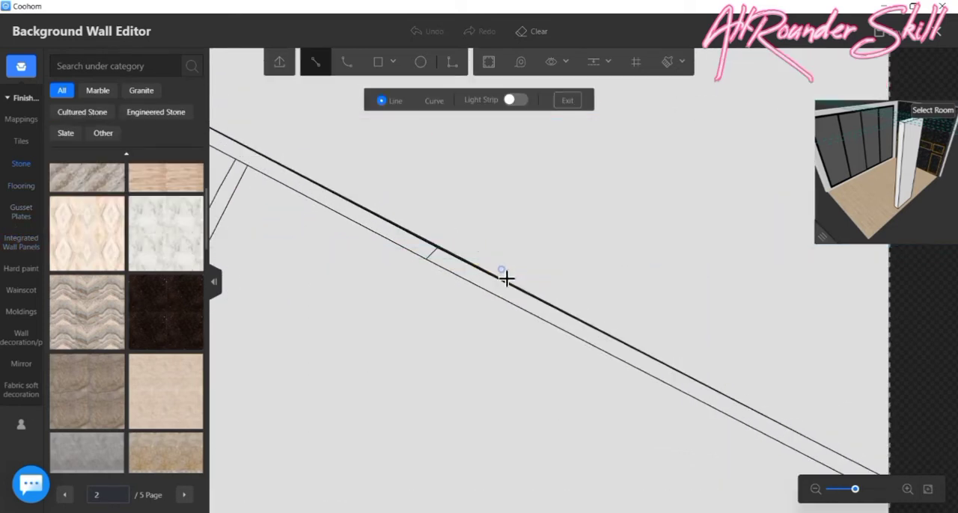
{"action": "left_click", "coordinate": [507, 280]}
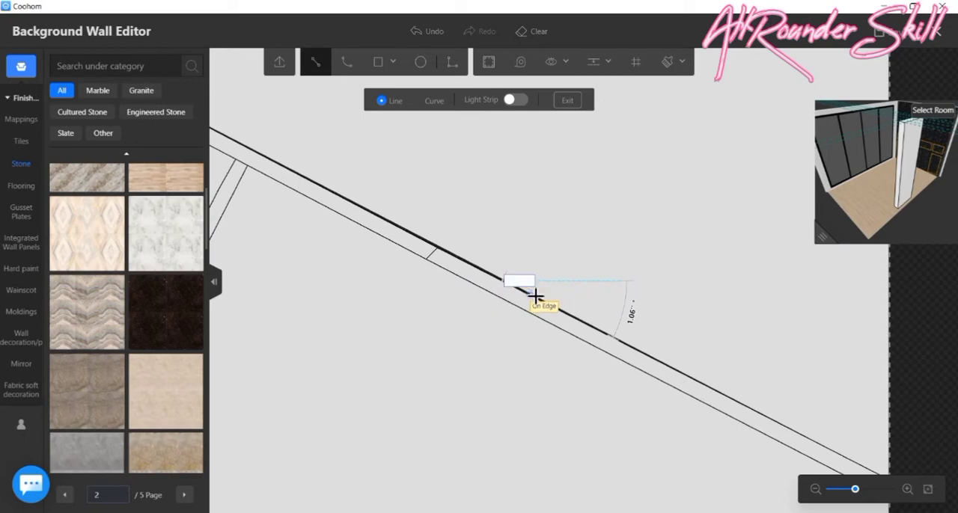
{"action": "scroll", "coordinate": [606, 183], "scroll_direction": "down", "scroll_amount": 3}
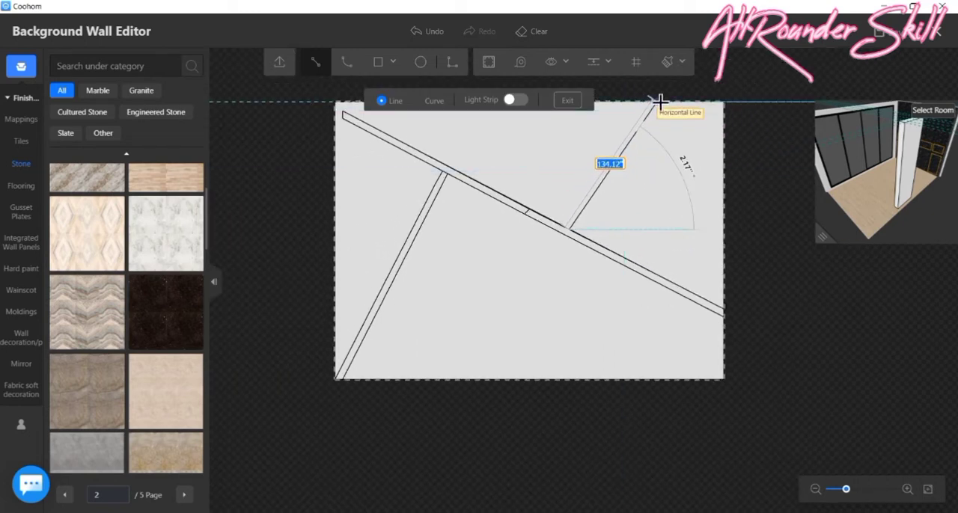
{"action": "scroll", "coordinate": [656, 103], "scroll_direction": "up", "scroll_amount": 3}
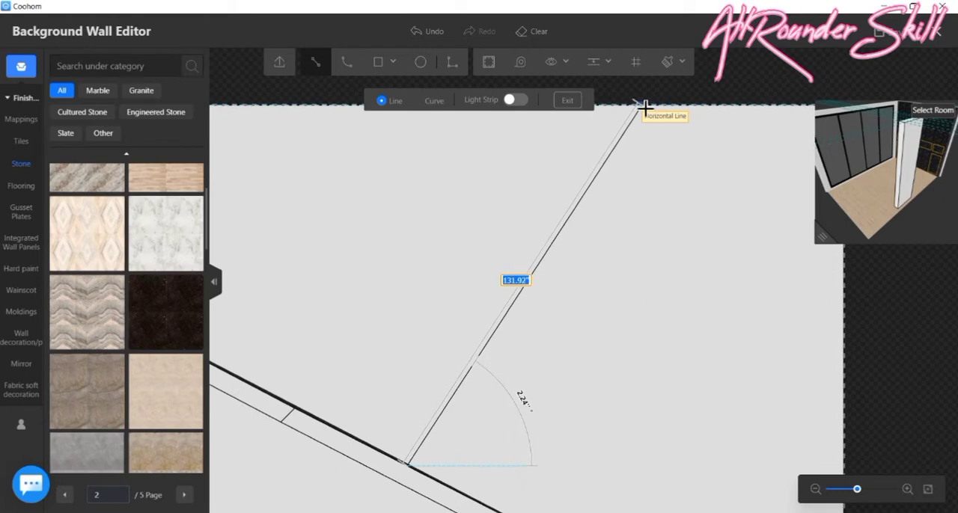
{"action": "left_click", "coordinate": [643, 107]}
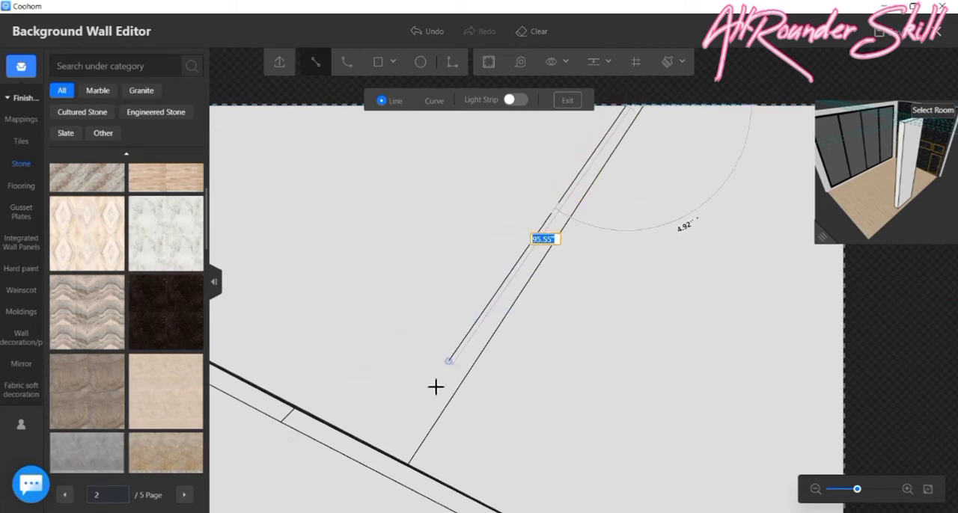
- Draw the parallel line about 130 inches long back to the diagonal band and close the upper band's lower end
{"action": "left_click", "coordinate": [399, 458]}
{"action": "scroll", "coordinate": [478, 378], "scroll_direction": "down", "scroll_amount": 2}
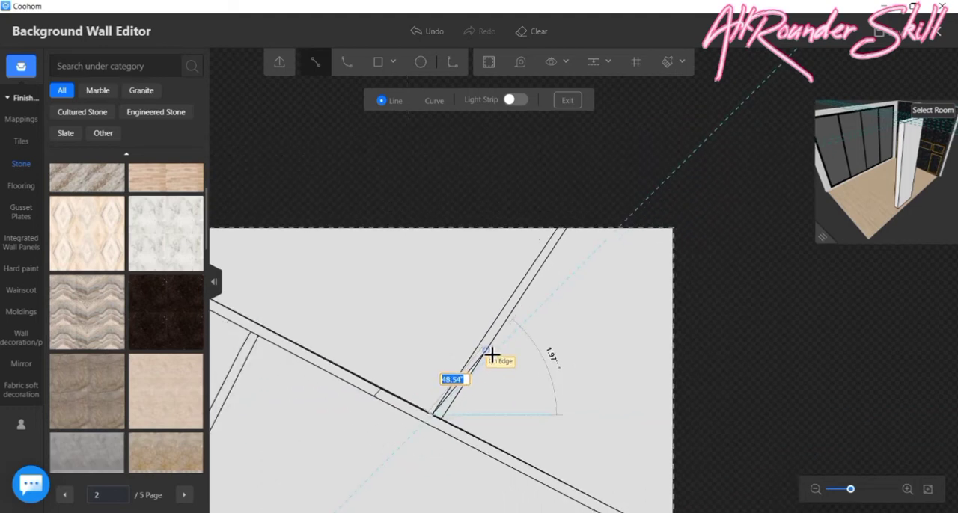
{"action": "left_click", "coordinate": [451, 430]}
{"action": "scroll", "coordinate": [605, 341], "scroll_direction": "down", "scroll_amount": 3}
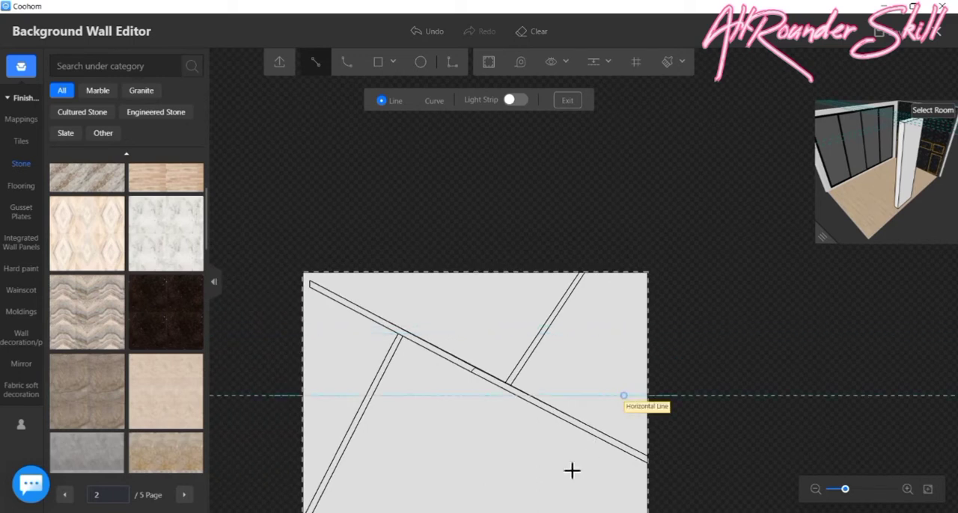
- Draw a vertical line about 140 inches long from the diagonal band near the wall's centre down to its lower edge
{"action": "left_click", "coordinate": [464, 372]}
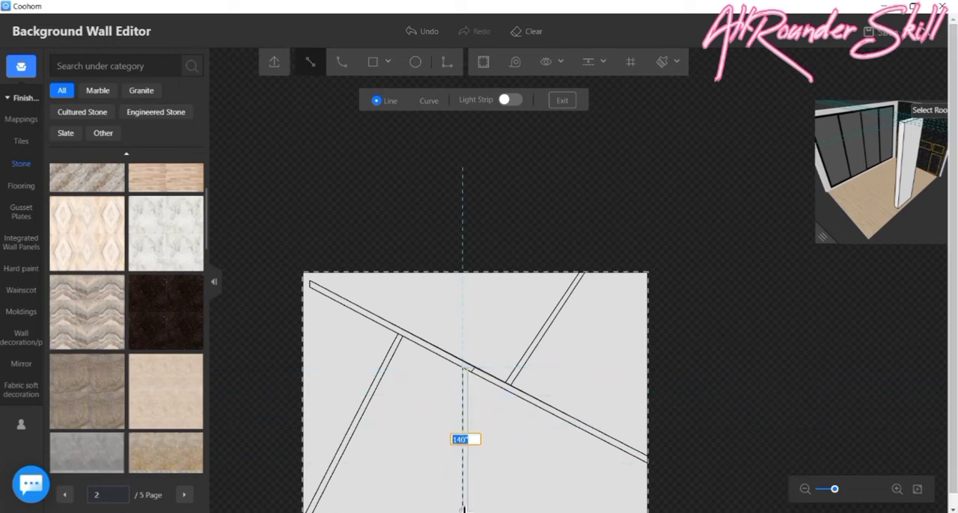
{"action": "left_click", "coordinate": [463, 511]}
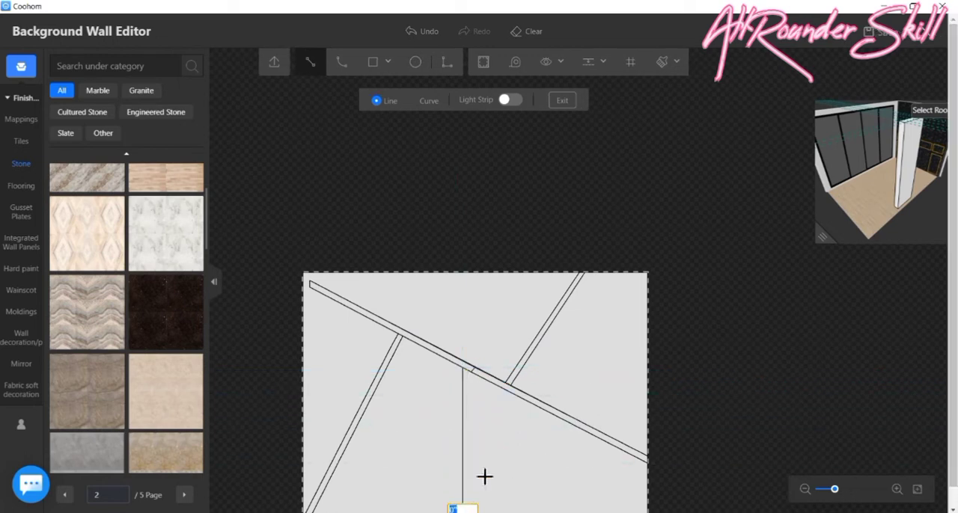
{"action": "scroll", "coordinate": [485, 477], "scroll_direction": "down", "scroll_amount": 2}
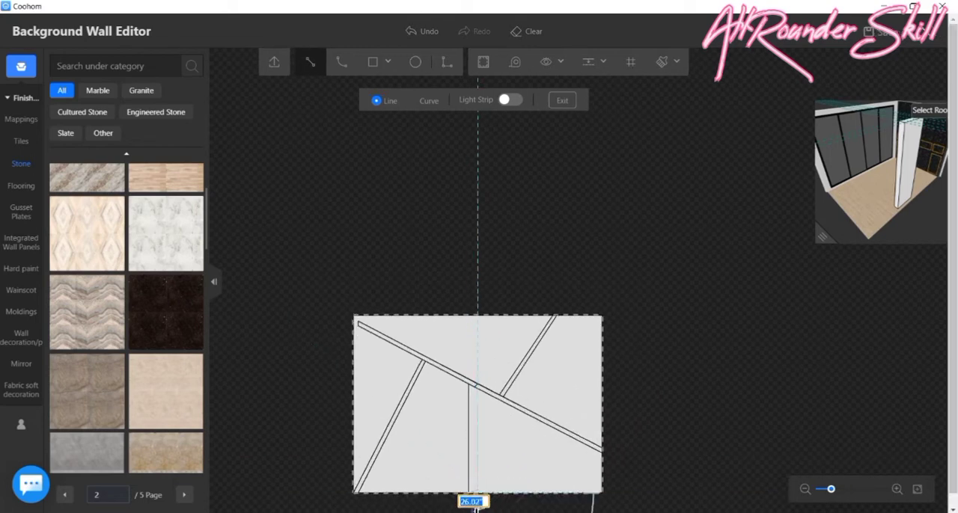
- Draw a parallel vertical line about 147 inches long from the wall's lower edge up to the diagonal band and finish drawing
{"action": "scroll", "coordinate": [474, 508], "scroll_direction": "up", "scroll_amount": 3}
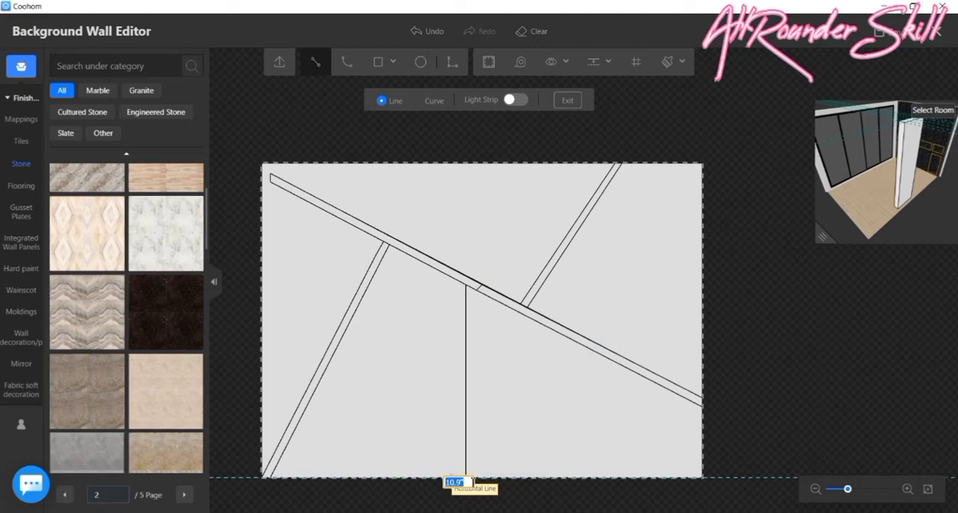
{"action": "left_click", "coordinate": [454, 479]}
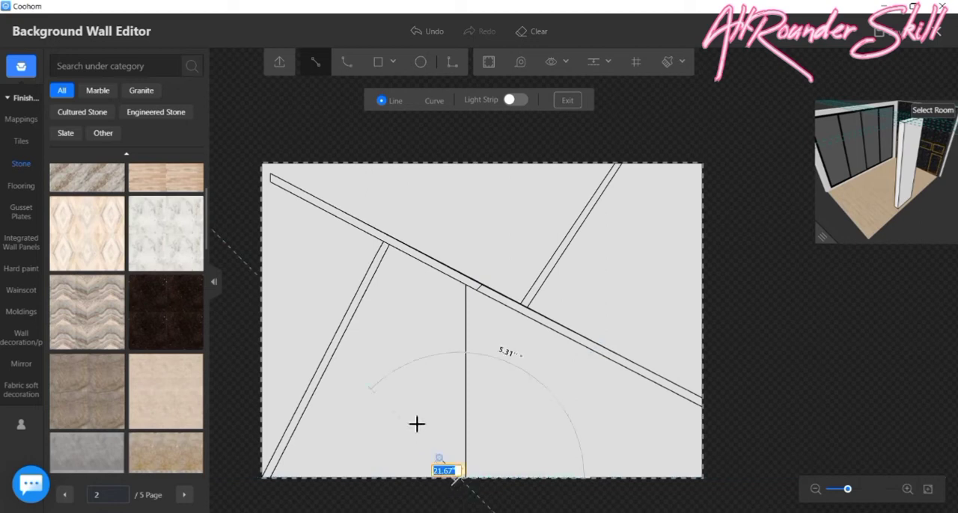
{"action": "left_click", "coordinate": [460, 281]}
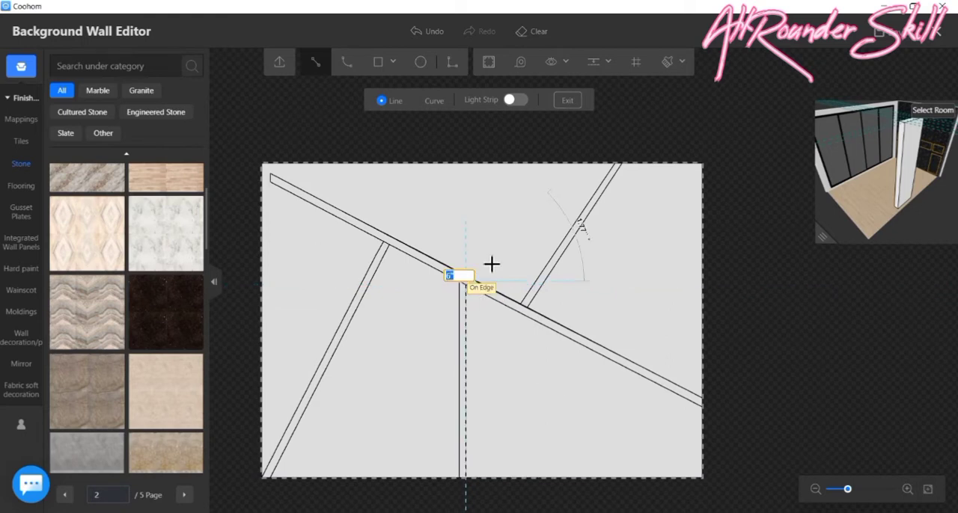
{"action": "key", "text": "Escape"}
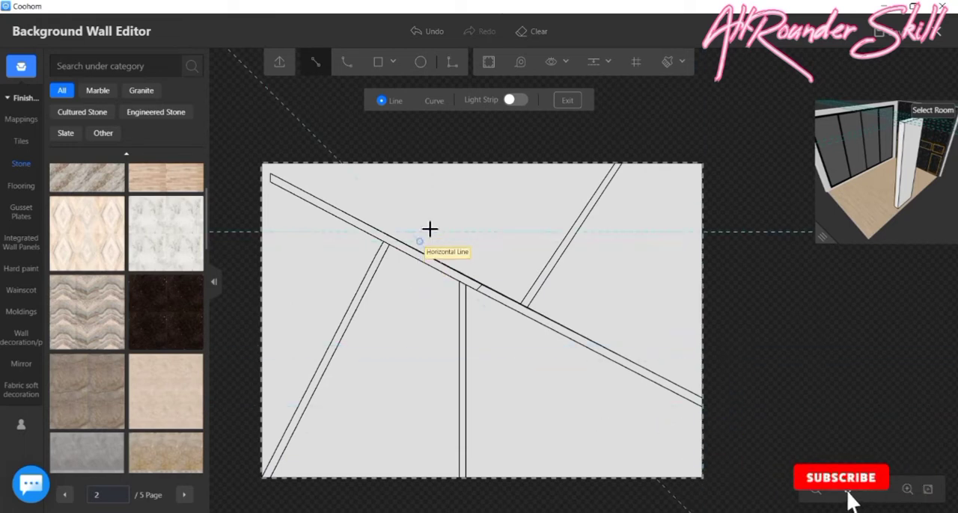
{"action": "key", "text": "Escape"}
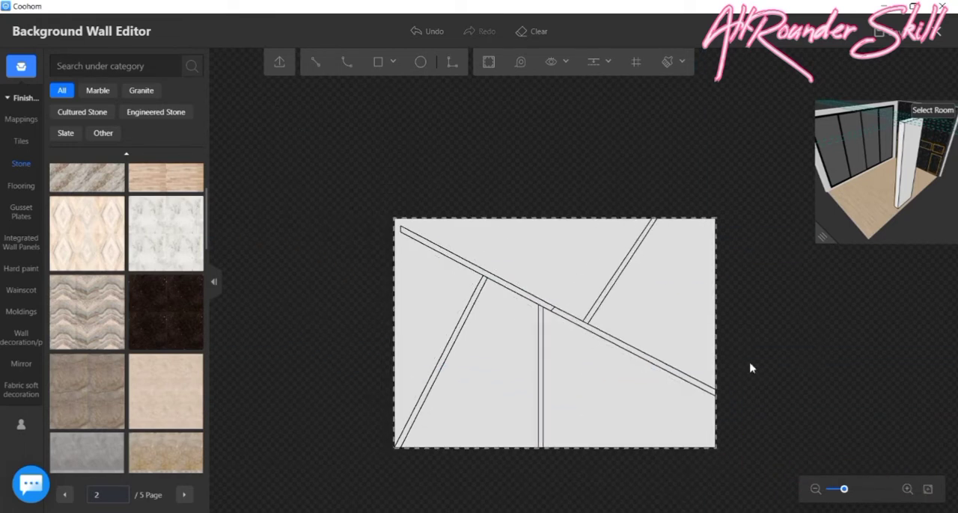
- Apply the white grey-veined marble stone to the connected wall area above and left of the bands
{"action": "scroll", "coordinate": [132, 356], "scroll_direction": "down", "scroll_amount": 6}
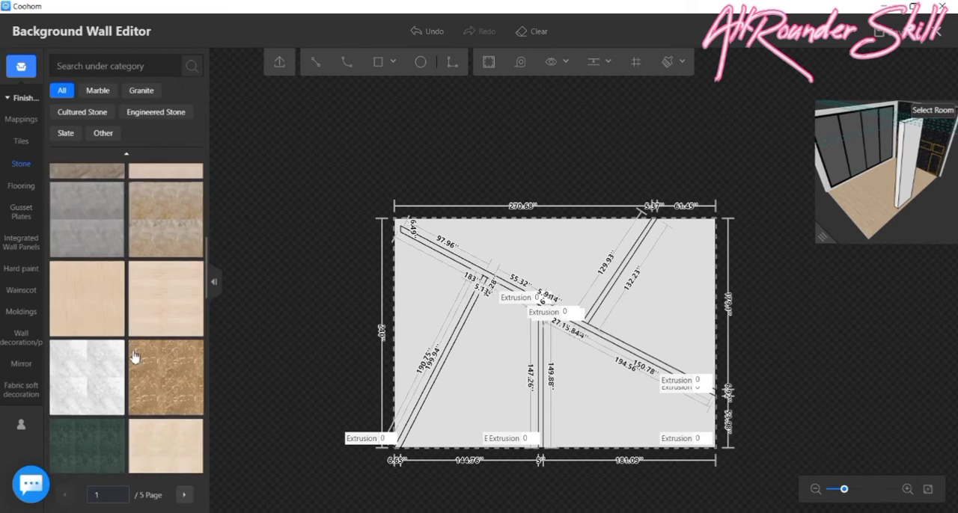
{"action": "scroll", "coordinate": [154, 430], "scroll_direction": "down", "scroll_amount": 8}
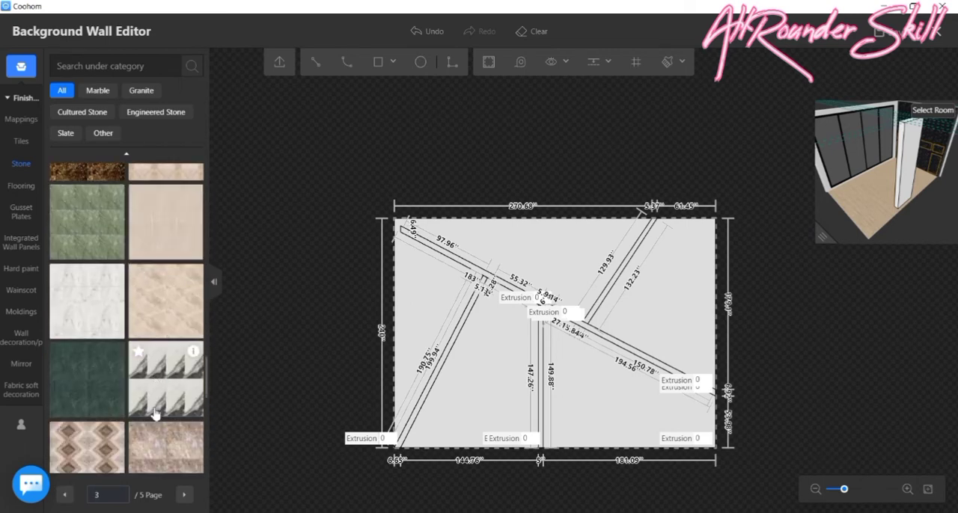
{"action": "scroll", "coordinate": [153, 414], "scroll_direction": "down", "scroll_amount": 8}
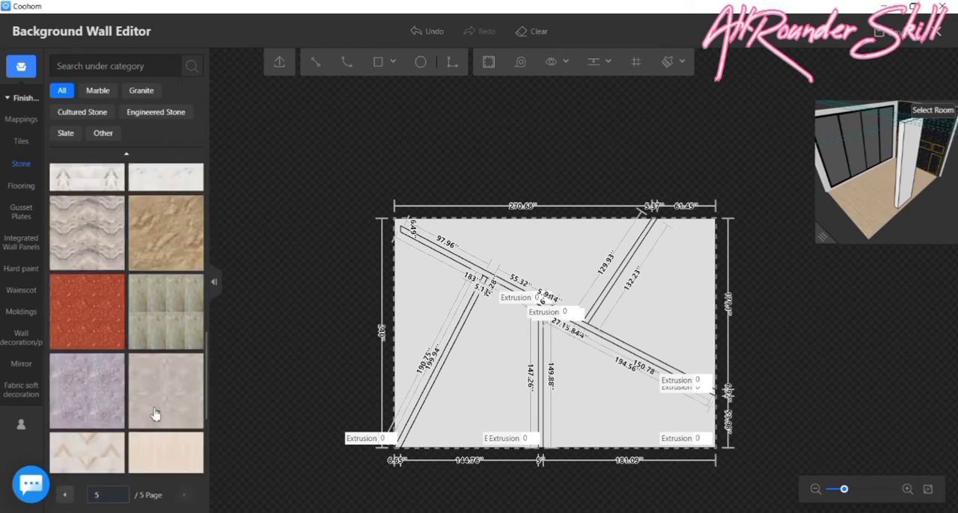
{"action": "scroll", "coordinate": [153, 414], "scroll_direction": "up", "scroll_amount": 10}
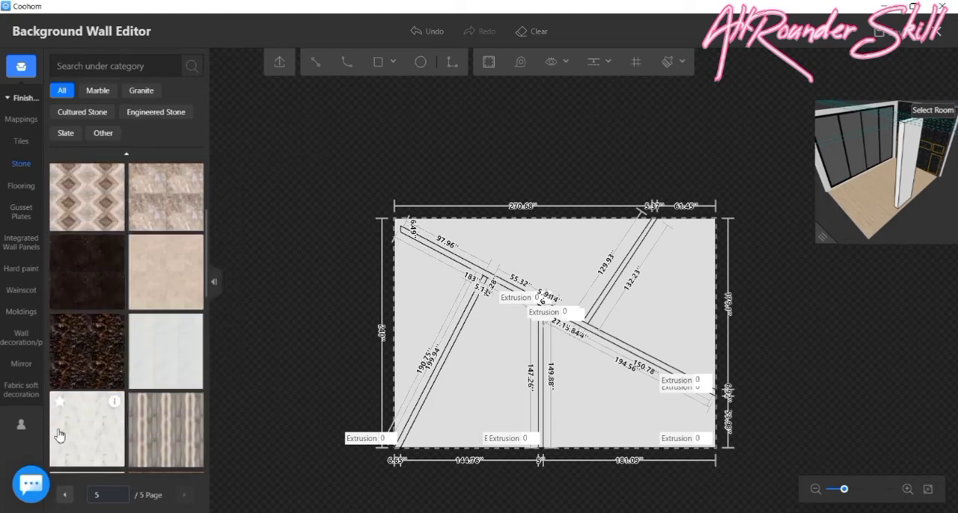
{"action": "scroll", "coordinate": [431, 283], "scroll_direction": "up", "scroll_amount": 2}
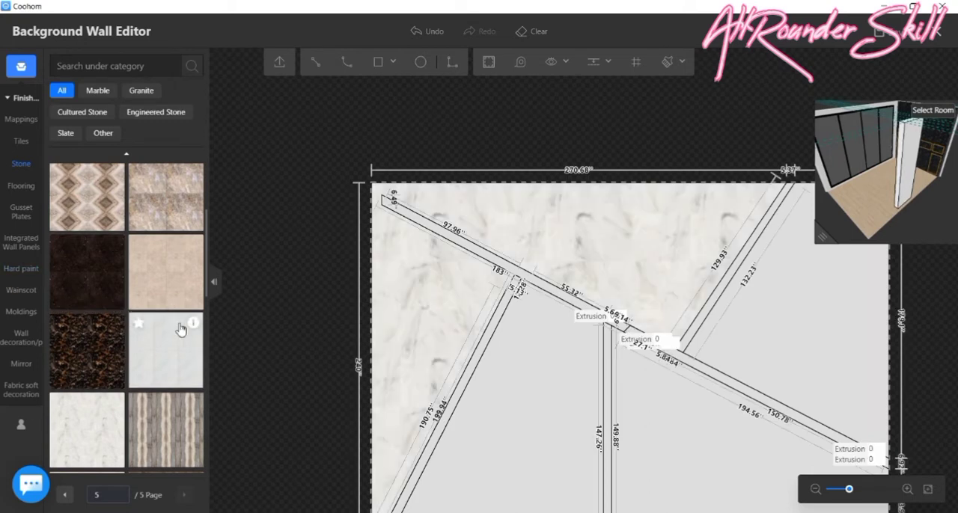
{"action": "scroll", "coordinate": [181, 325], "scroll_direction": "down", "scroll_amount": 2}
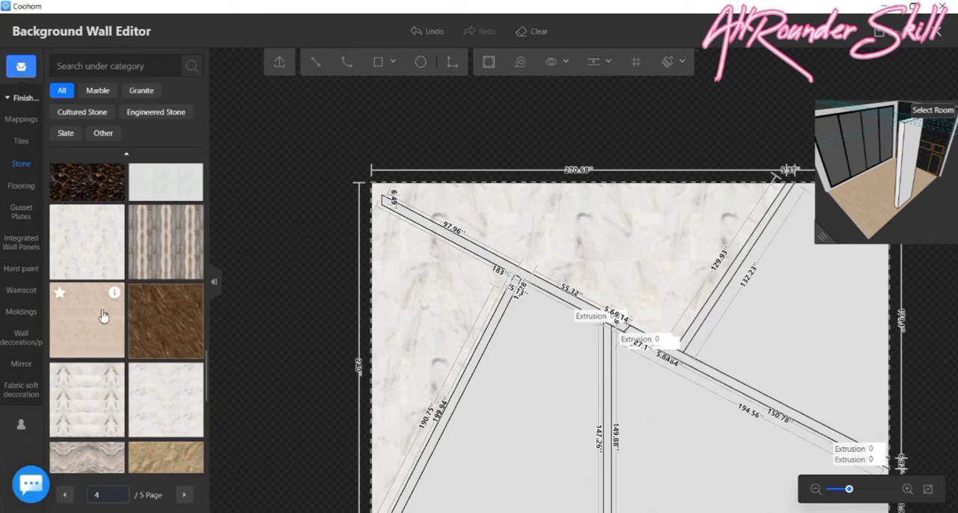
{"action": "scroll", "coordinate": [161, 399], "scroll_direction": "down", "scroll_amount": 1}
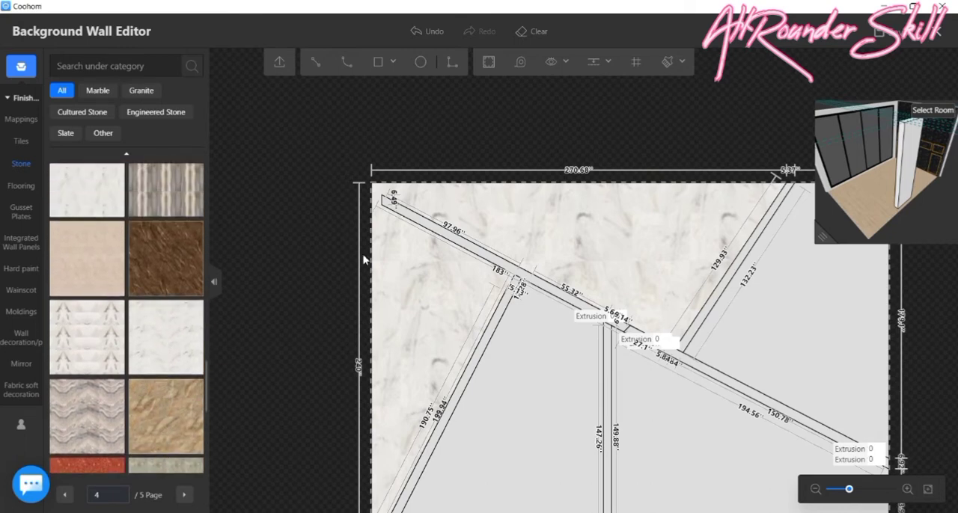
- Copy the white marble with Paving Finish to the right-hand wall area and both lower areas between the bands
{"action": "left_click", "coordinate": [603, 64]}
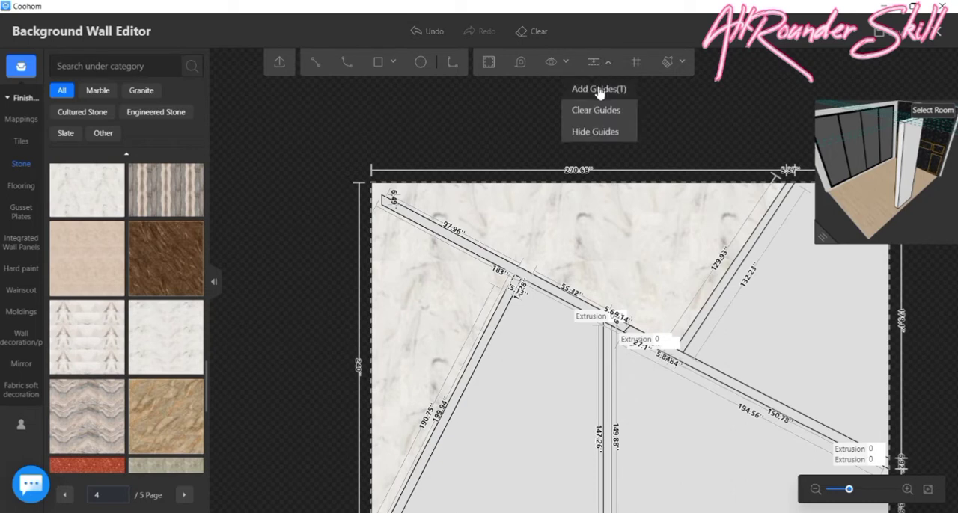
{"action": "mouse_move", "coordinate": [668, 66]}
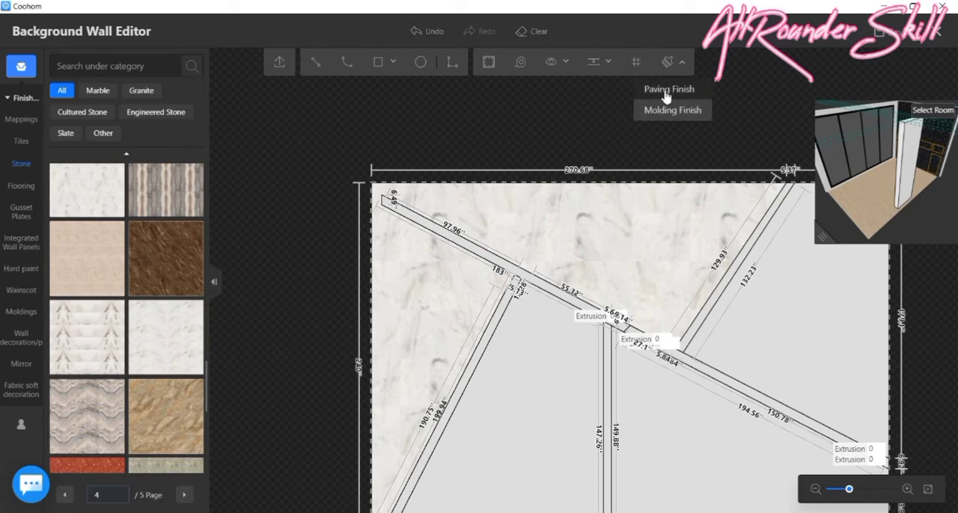
{"action": "left_click", "coordinate": [668, 89]}
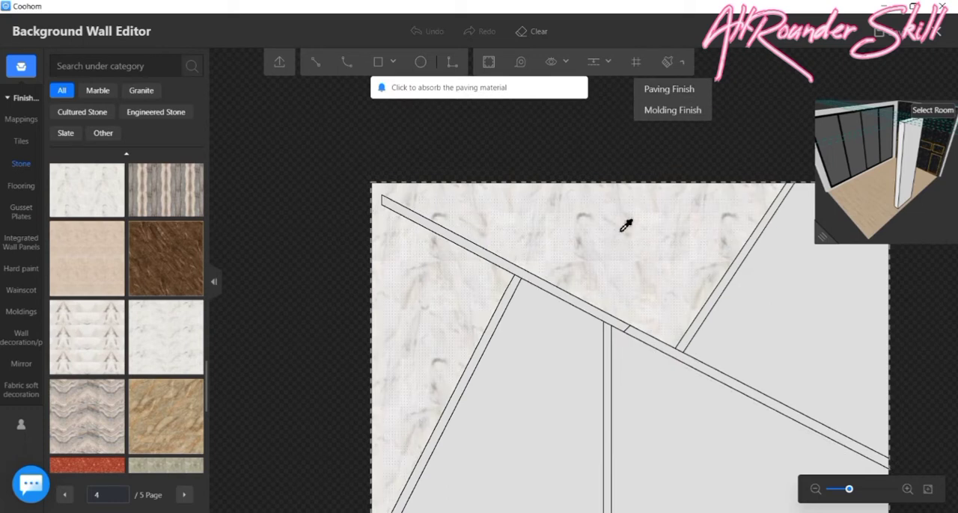
{"action": "left_click", "coordinate": [798, 331]}
{"action": "left_click", "coordinate": [567, 386]}
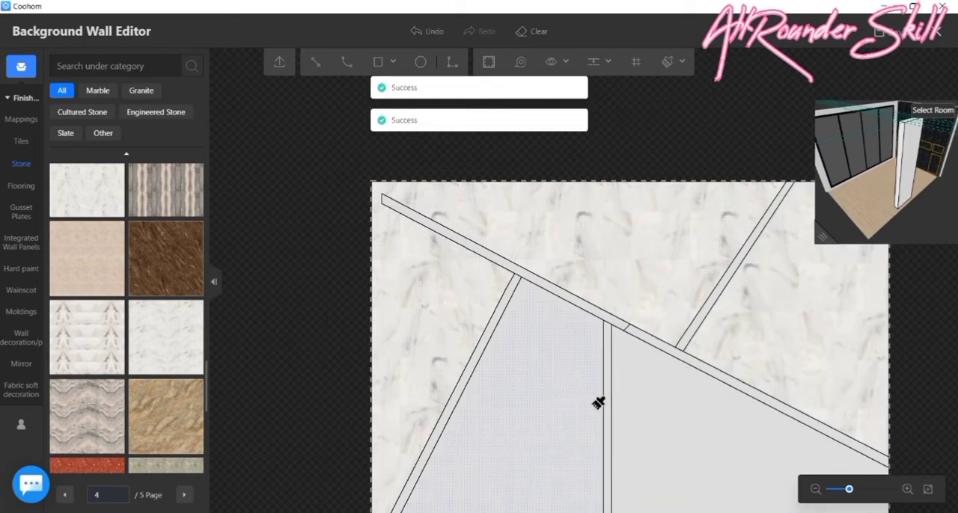
{"action": "left_click", "coordinate": [682, 432]}
{"action": "scroll", "coordinate": [526, 217], "scroll_direction": "down", "scroll_amount": 3}
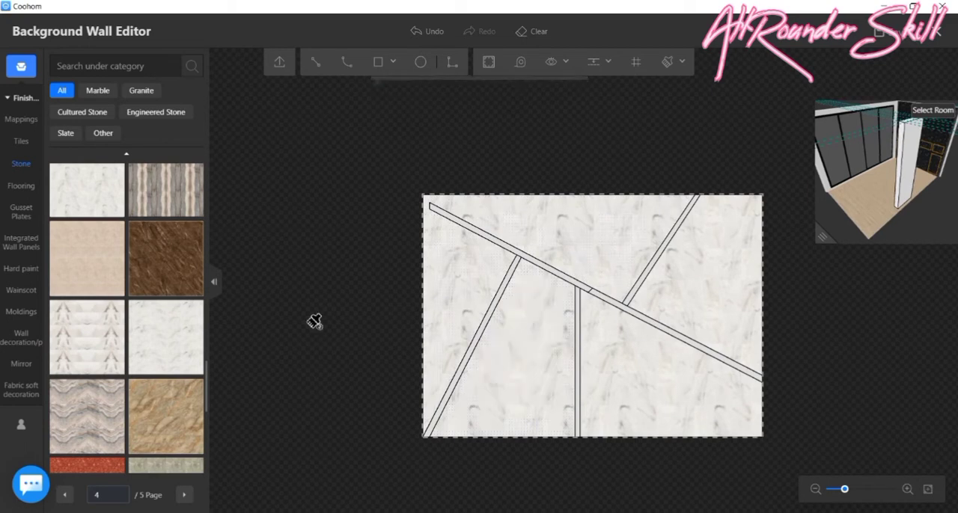
{"action": "key", "text": "Escape"}
- Move both corners of the diagonal band's upper-left end close to the wall's left edge, leaving an end about 5 inches high
{"action": "scroll", "coordinate": [431, 206], "scroll_direction": "up", "scroll_amount": 3}
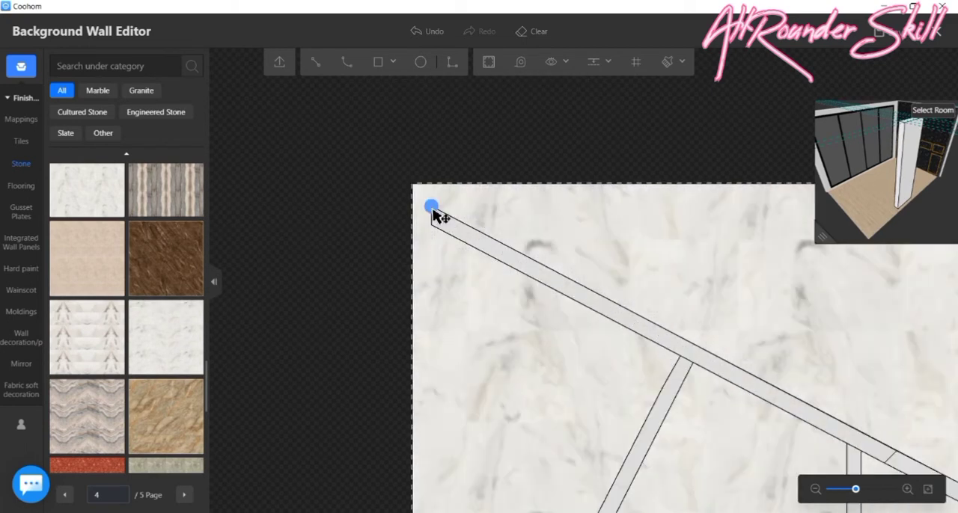
{"action": "left_click_drag", "start_coordinate": [431, 214], "coordinate": [417, 202]}
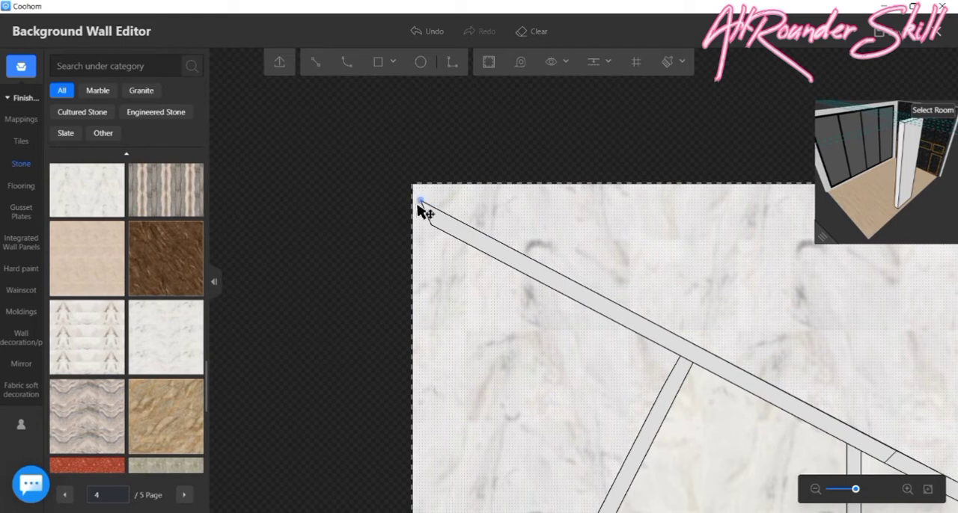
{"action": "scroll", "coordinate": [425, 212], "scroll_direction": "up", "scroll_amount": 2}
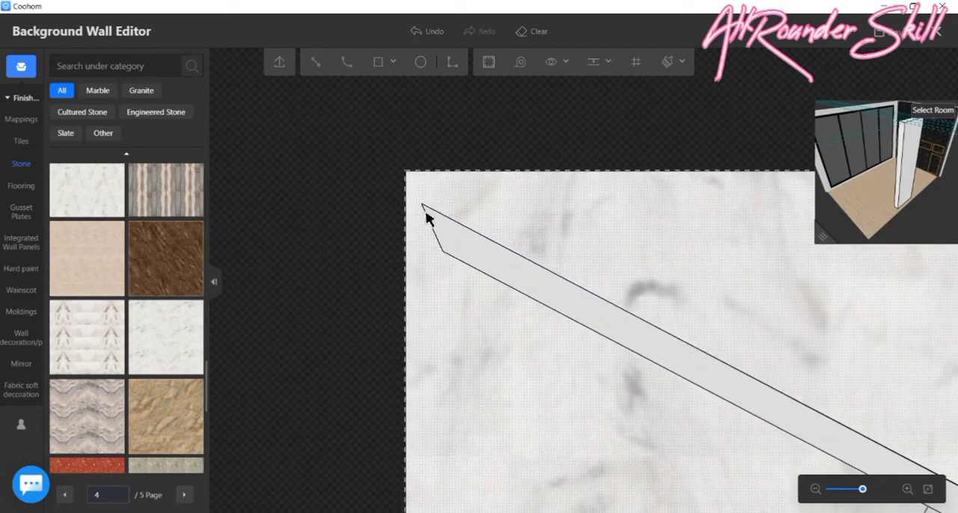
{"action": "scroll", "coordinate": [428, 217], "scroll_direction": "up", "scroll_amount": 1}
{"action": "left_click_drag", "start_coordinate": [424, 207], "coordinate": [405, 192]}
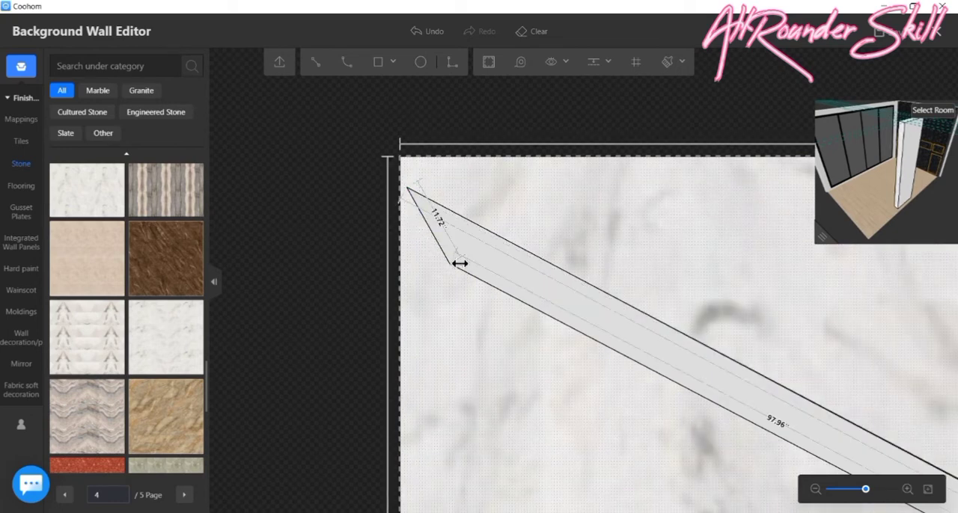
{"action": "left_click_drag", "start_coordinate": [449, 263], "coordinate": [403, 226]}
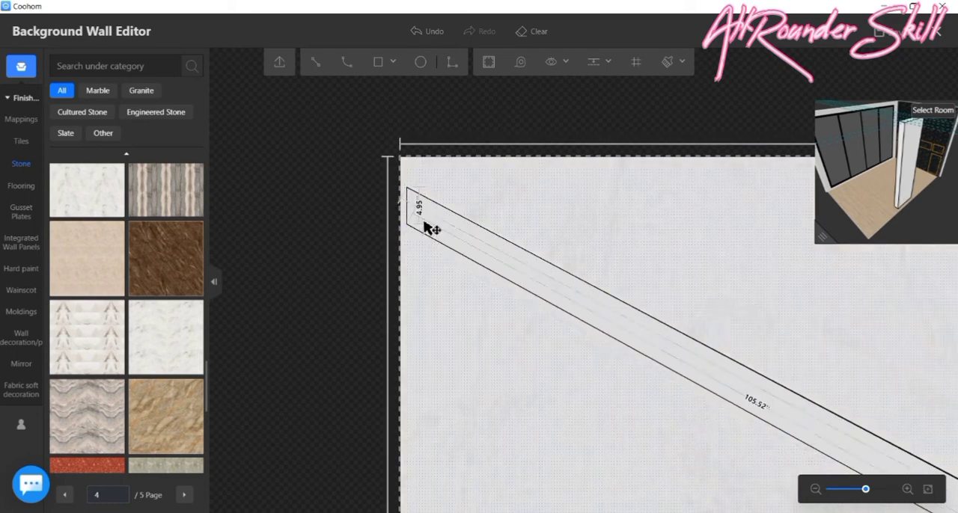
{"action": "scroll", "coordinate": [430, 224], "scroll_direction": "down", "scroll_amount": 3}
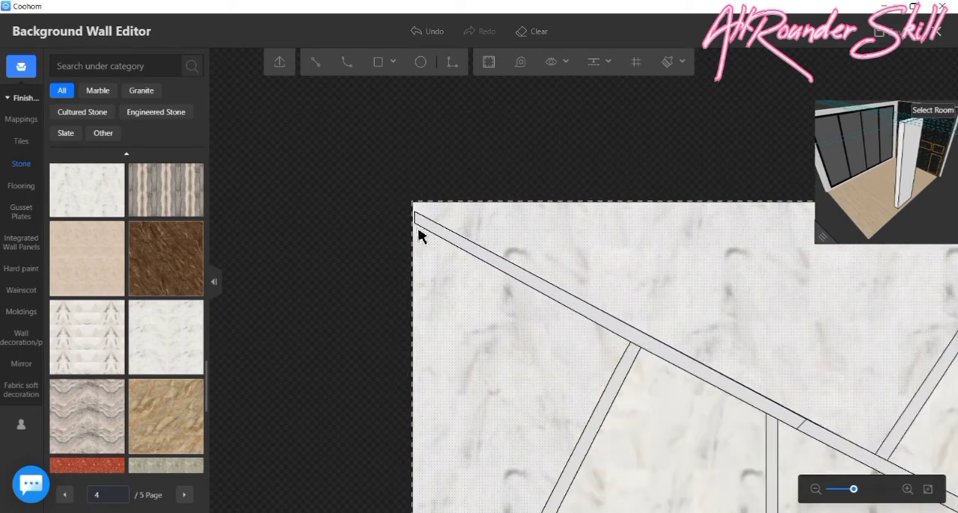
{"action": "scroll", "coordinate": [498, 250], "scroll_direction": "down", "scroll_amount": 3}
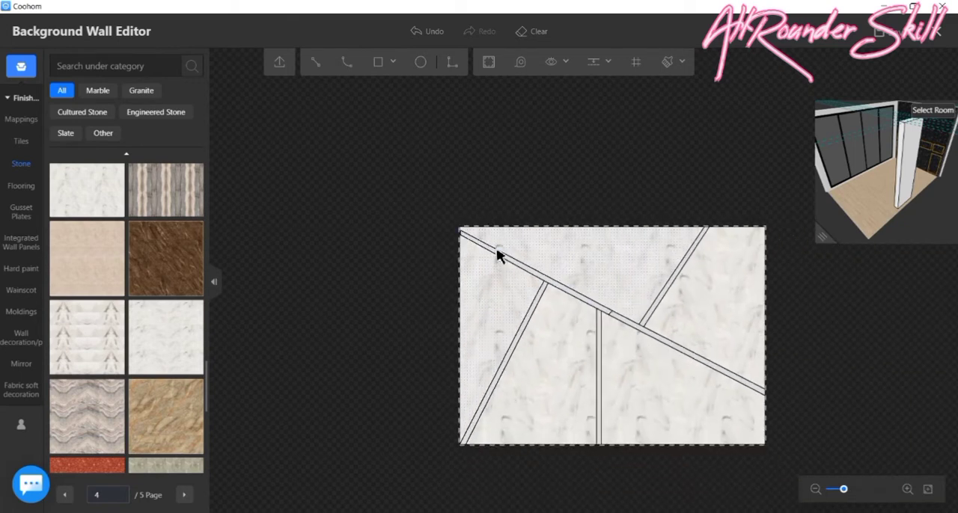
- Browse the stone catalogue for a dark finish that contrasts with the white marble
{"action": "scroll", "coordinate": [142, 356], "scroll_direction": "down", "scroll_amount": 5}
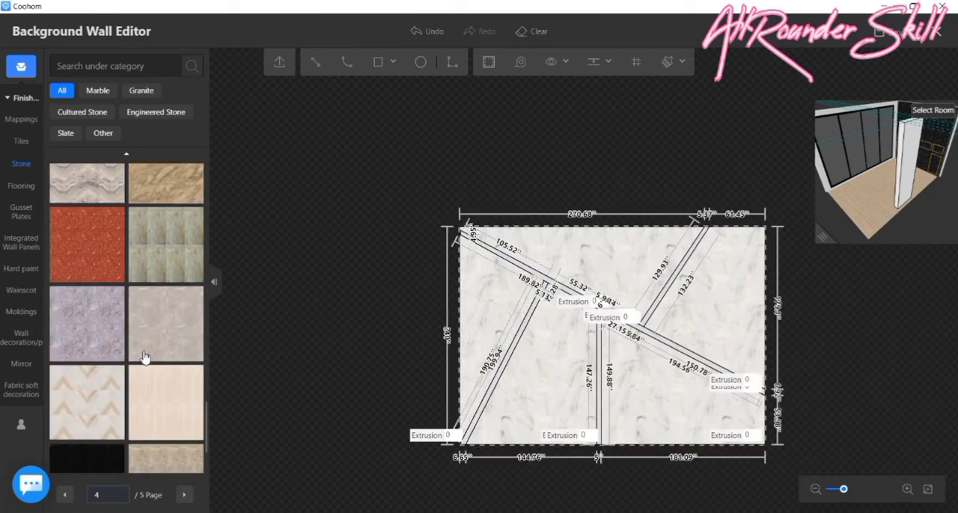
{"action": "scroll", "coordinate": [115, 362], "scroll_direction": "up", "scroll_amount": 5}
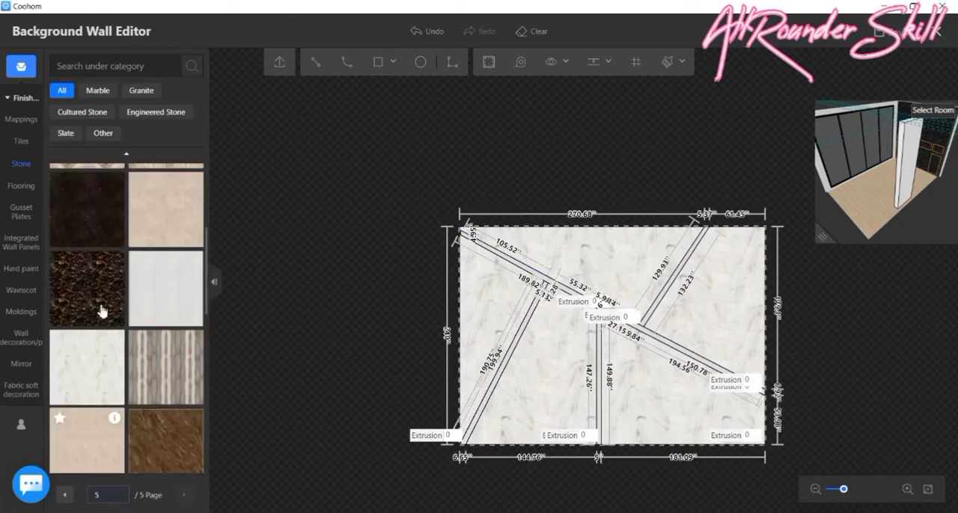
{"action": "scroll", "coordinate": [104, 309], "scroll_direction": "up", "scroll_amount": 5}
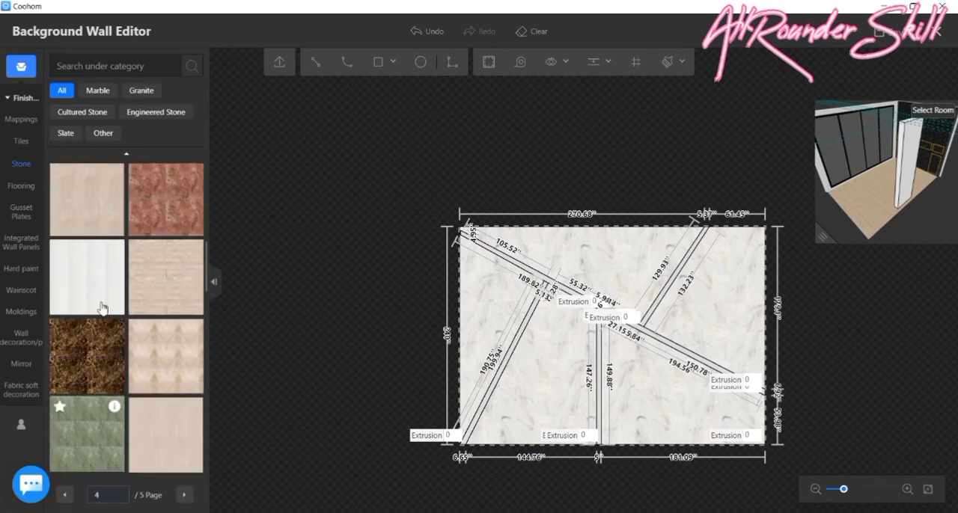
{"action": "mouse_move", "coordinate": [117, 290]}
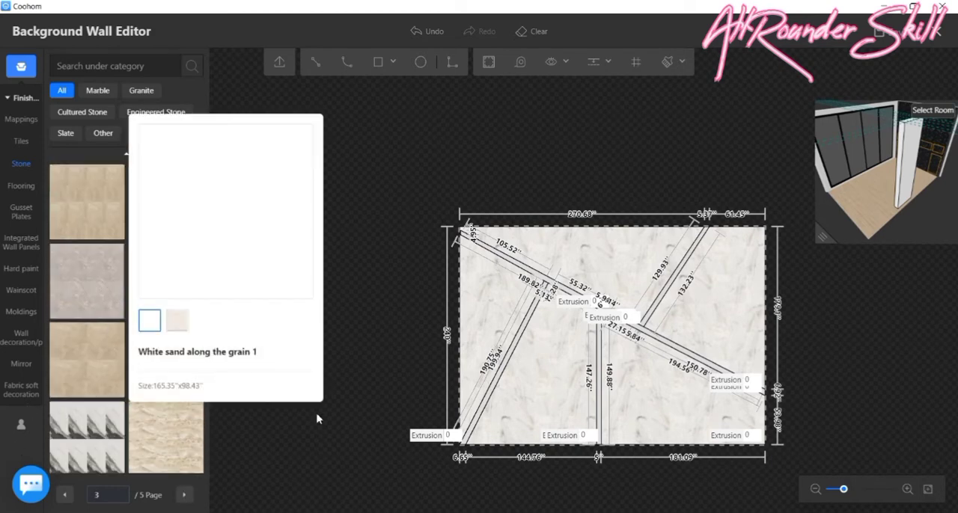
{"action": "scroll", "coordinate": [318, 412], "scroll_direction": "up", "scroll_amount": 2}
{"action": "scroll", "coordinate": [136, 247], "scroll_direction": "up", "scroll_amount": 5}
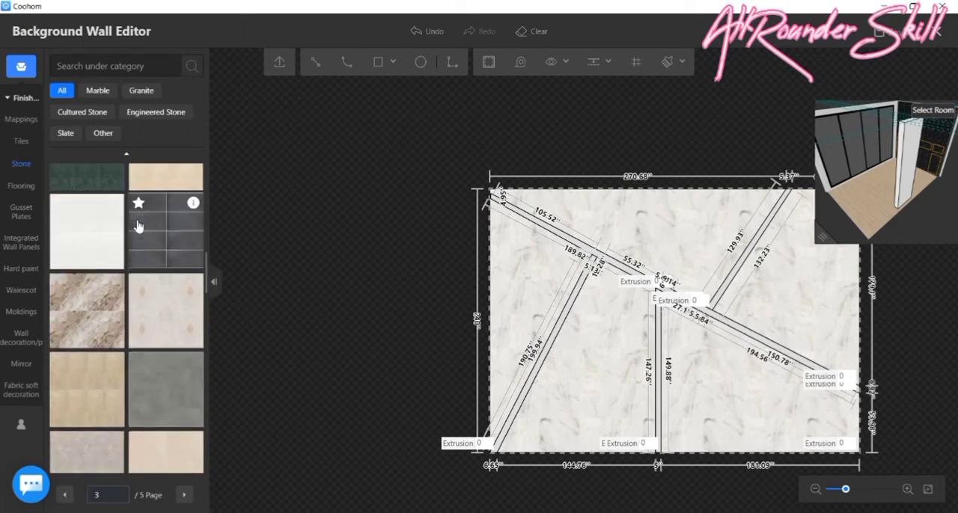
{"action": "scroll", "coordinate": [142, 225], "scroll_direction": "up", "scroll_amount": 5}
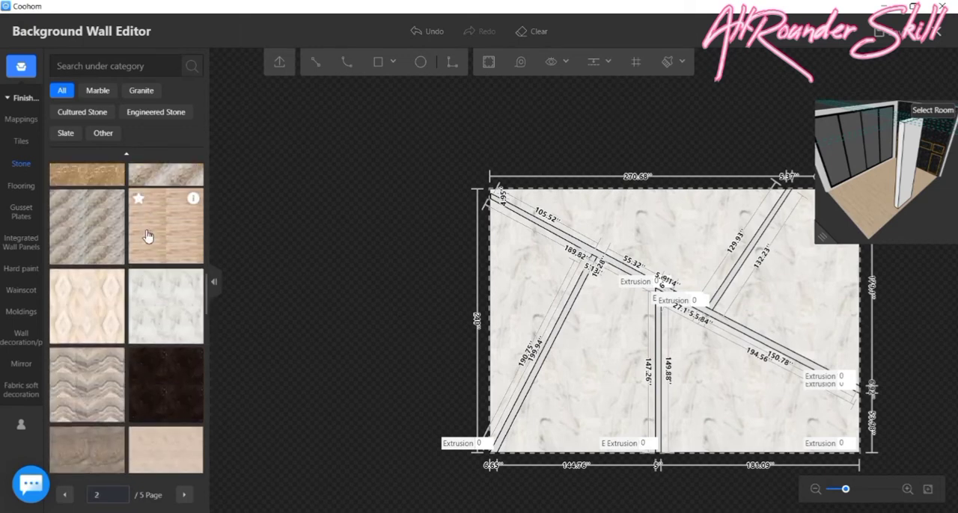
{"action": "scroll", "coordinate": [146, 236], "scroll_direction": "up", "scroll_amount": 5}
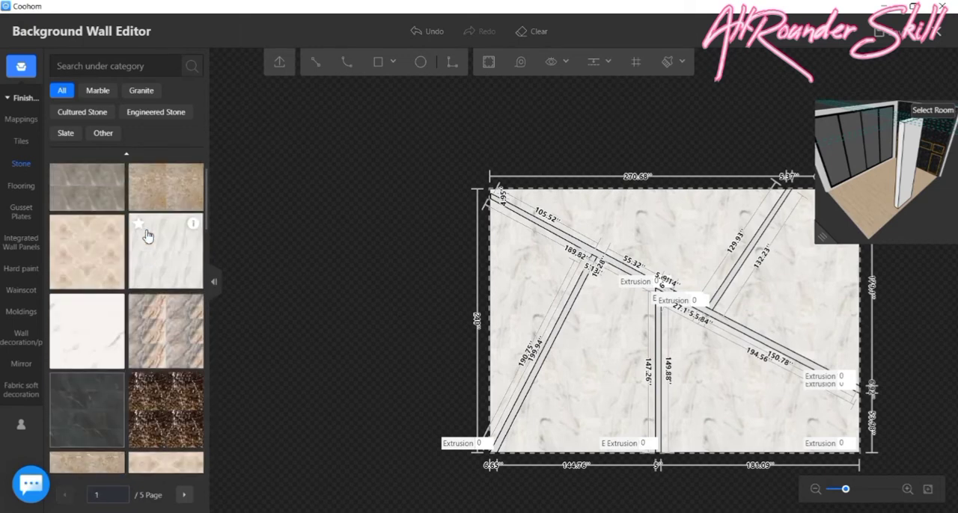
{"action": "scroll", "coordinate": [167, 412], "scroll_direction": "down", "scroll_amount": 10}
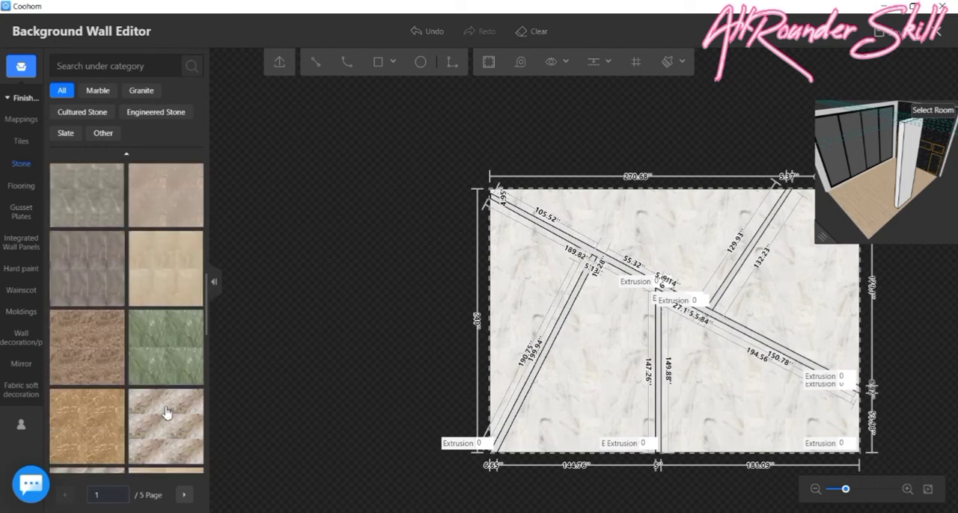
{"action": "scroll", "coordinate": [166, 396], "scroll_direction": "down", "scroll_amount": 10}
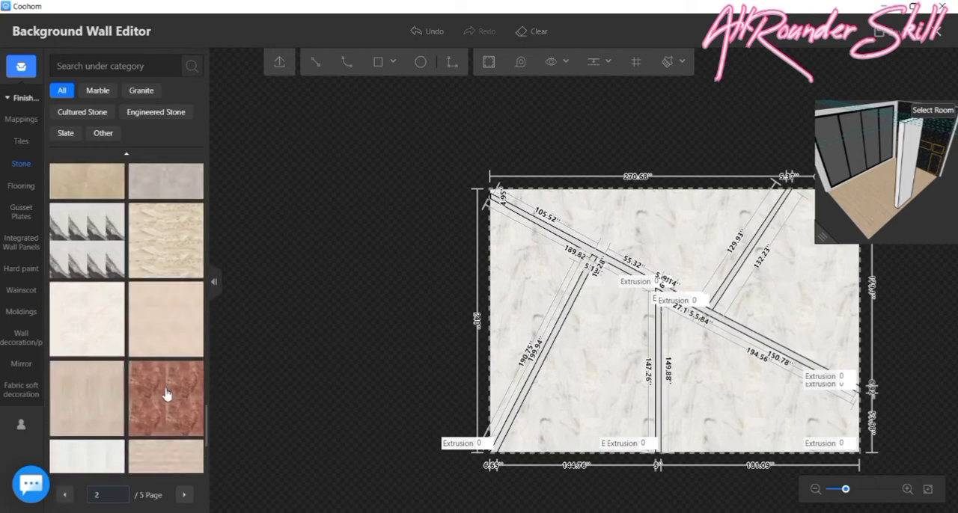
{"action": "scroll", "coordinate": [166, 390], "scroll_direction": "down", "scroll_amount": 10}
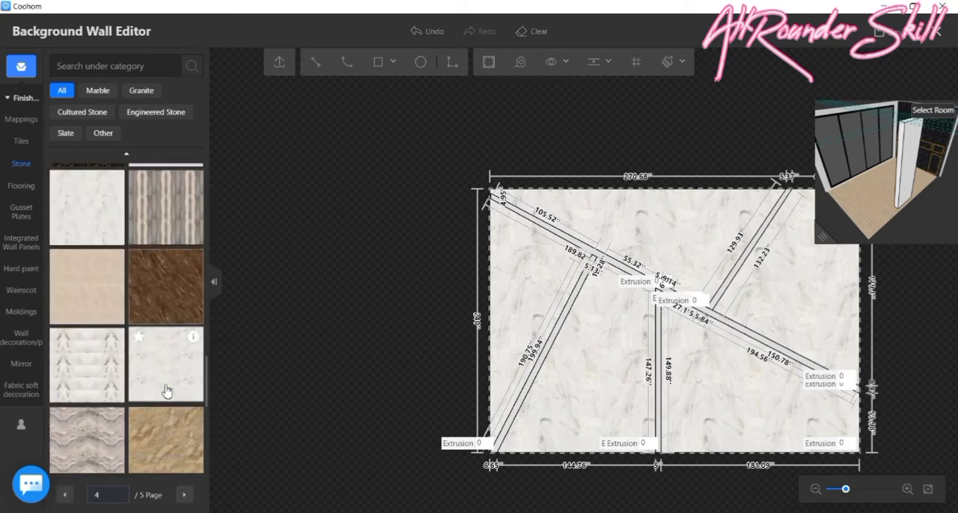
- Apply the plain black stone to the upper-left section of the diagonal band
{"action": "left_click", "coordinate": [77, 389]}
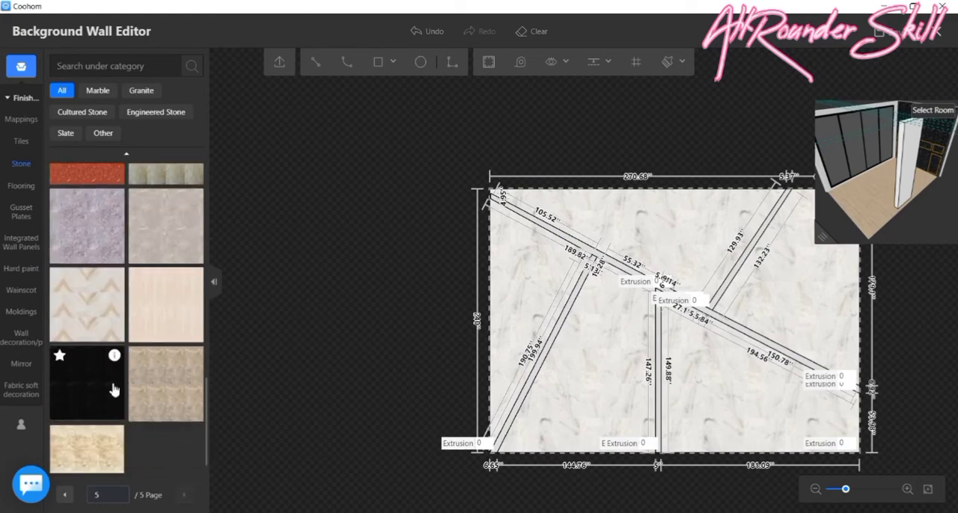
{"action": "scroll", "coordinate": [609, 223], "scroll_direction": "up", "scroll_amount": 5}
{"action": "scroll", "coordinate": [561, 259], "scroll_direction": "up", "scroll_amount": 5}
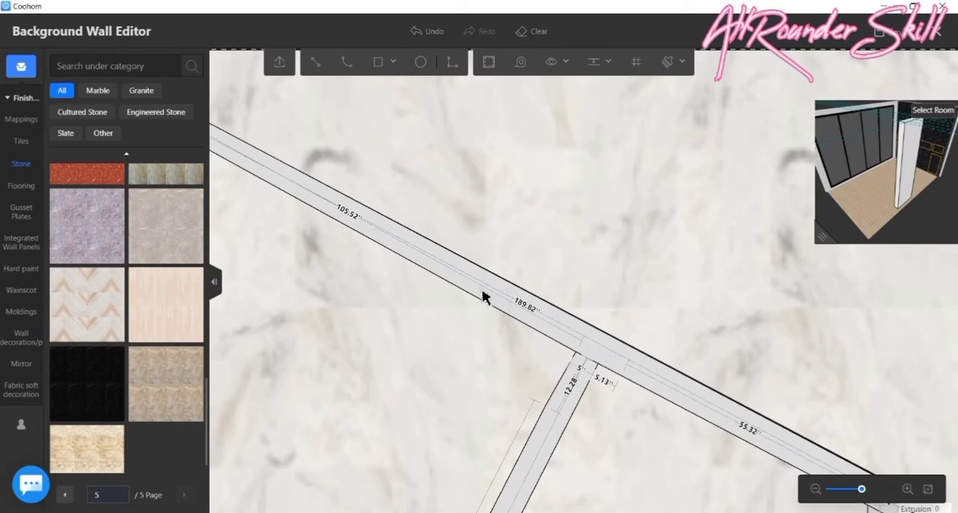
{"action": "left_click", "coordinate": [483, 297]}
{"action": "left_click", "coordinate": [85, 386]}
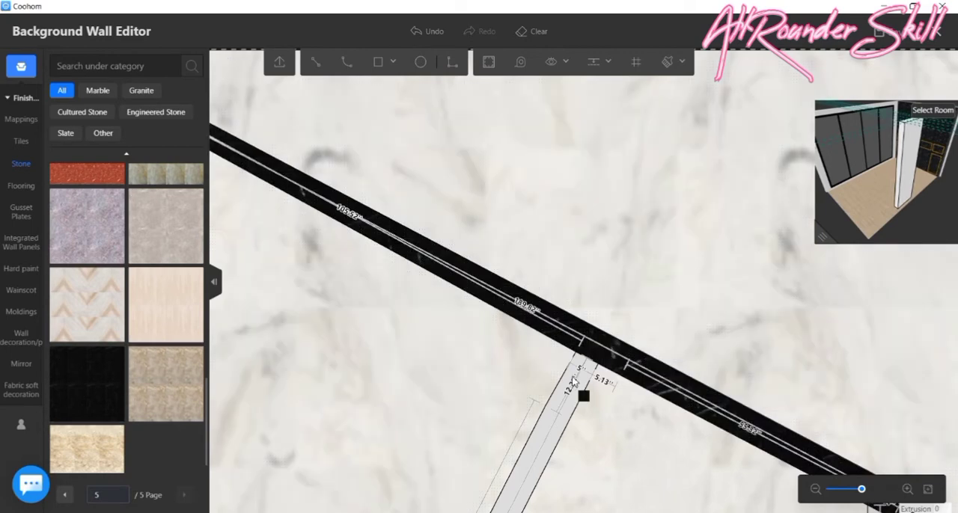
- Apply the same black stone to the slanted band running down to the wall's lower-left corner, undoing any fill on the white marble
{"action": "left_click", "coordinate": [555, 384]}
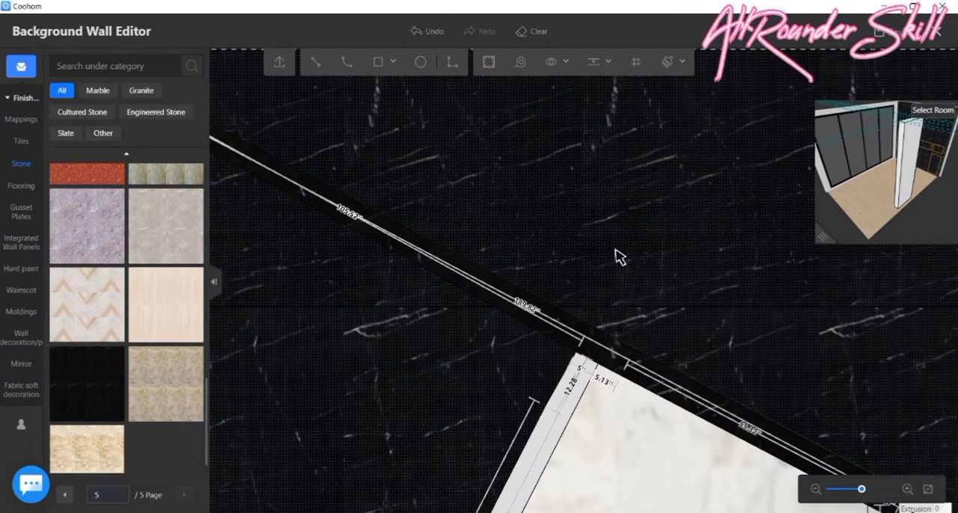
{"action": "key", "text": "ctrl+z"}
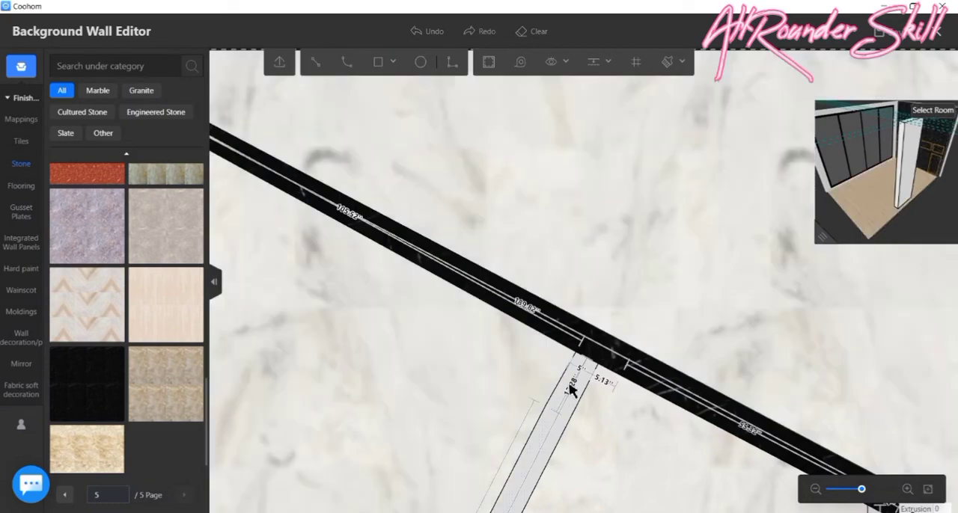
{"action": "left_click", "coordinate": [87, 383]}
{"action": "scroll", "coordinate": [568, 393], "scroll_direction": "up", "scroll_amount": 3}
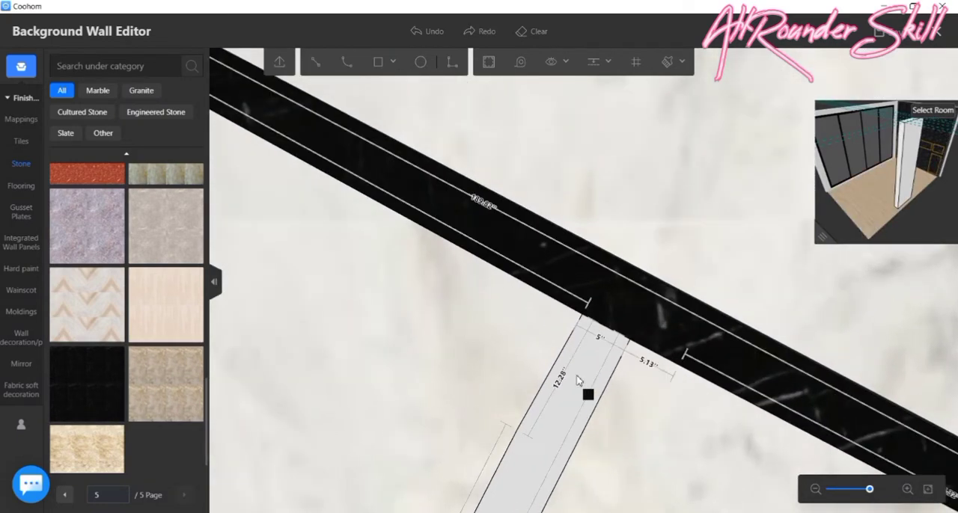
{"action": "left_click", "coordinate": [588, 372]}
{"action": "scroll", "coordinate": [594, 357], "scroll_direction": "down", "scroll_amount": 5}
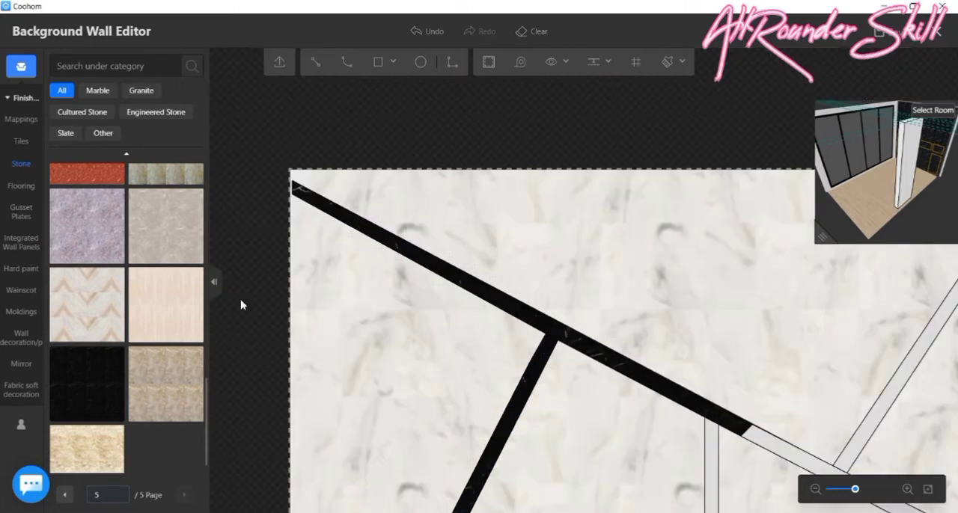
{"action": "scroll", "coordinate": [417, 285], "scroll_direction": "down", "scroll_amount": 6}
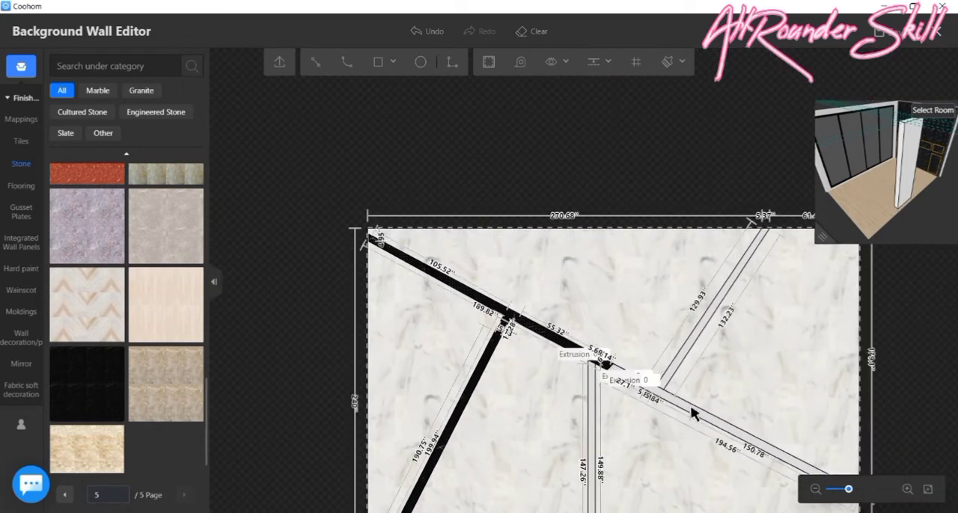
- Apply the black stone to the remaining right-hand section of the diagonal band
{"action": "scroll", "coordinate": [690, 413], "scroll_direction": "up", "scroll_amount": 4}
{"action": "left_click", "coordinate": [87, 383]}
{"action": "scroll", "coordinate": [689, 359], "scroll_direction": "up", "scroll_amount": 3}
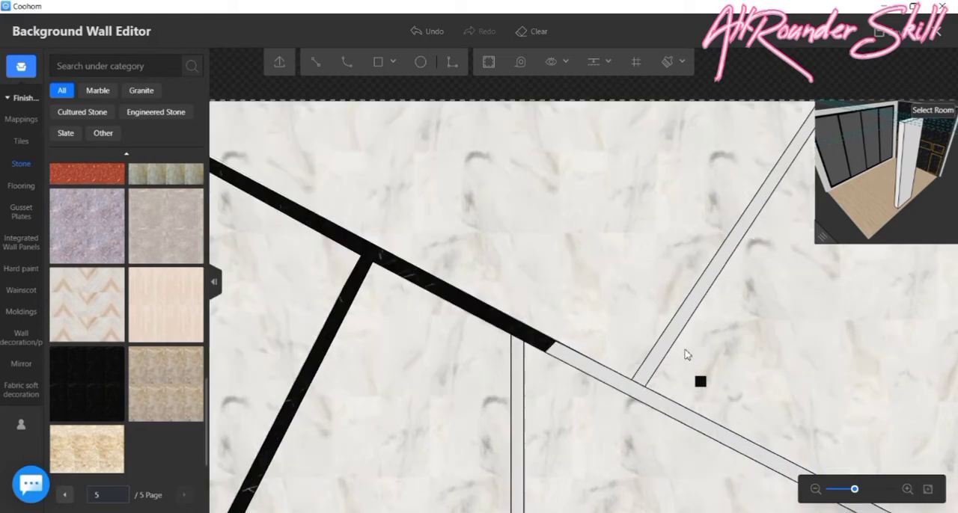
{"action": "scroll", "coordinate": [554, 349], "scroll_direction": "up", "scroll_amount": 2}
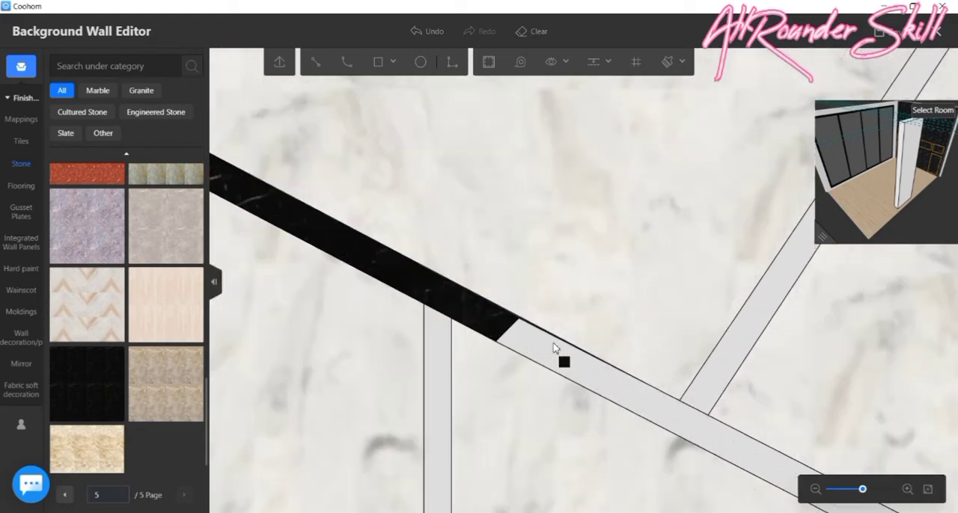
{"action": "left_click", "coordinate": [555, 348]}
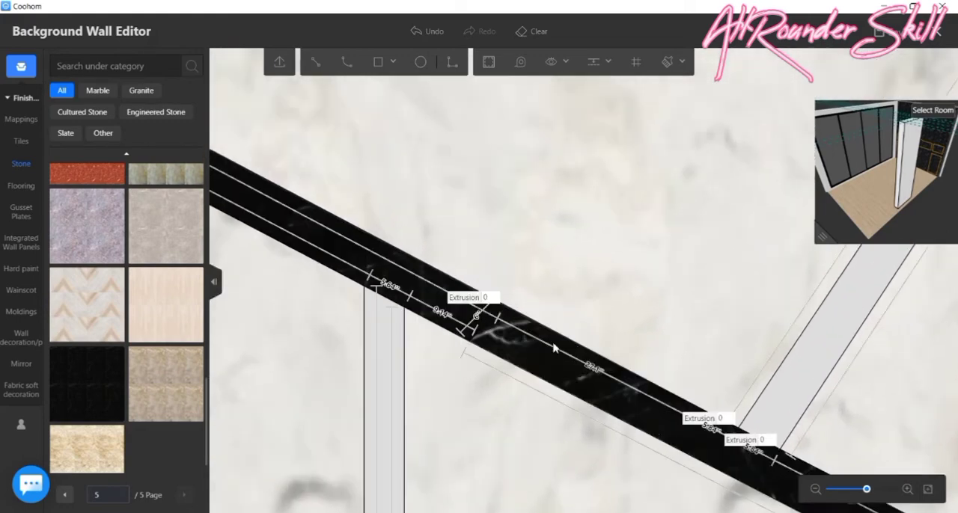
- Apply the black stone to the slanted band rising from the diagonal to the wall's upper edge
{"action": "scroll", "coordinate": [522, 372], "scroll_direction": "down", "scroll_amount": 2}
{"action": "left_click", "coordinate": [92, 396]}
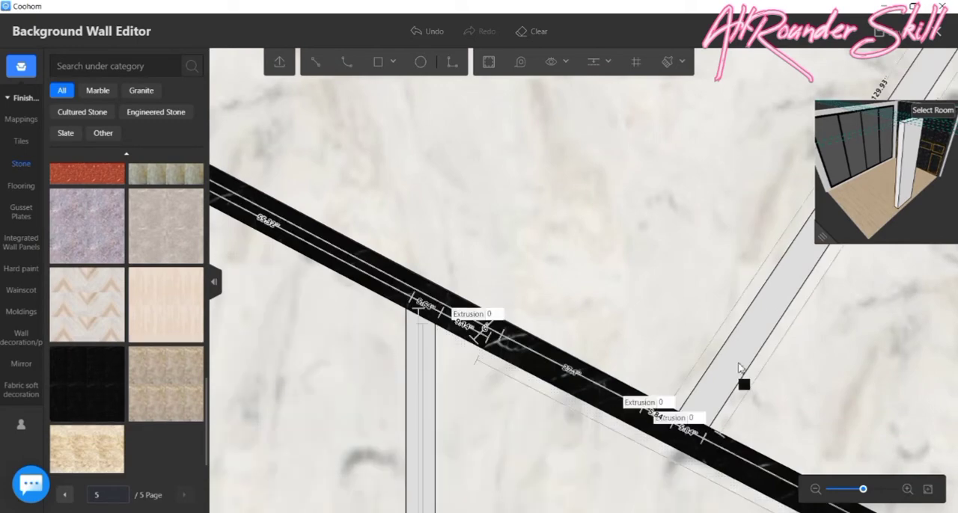
{"action": "scroll", "coordinate": [743, 352], "scroll_direction": "up", "scroll_amount": 2}
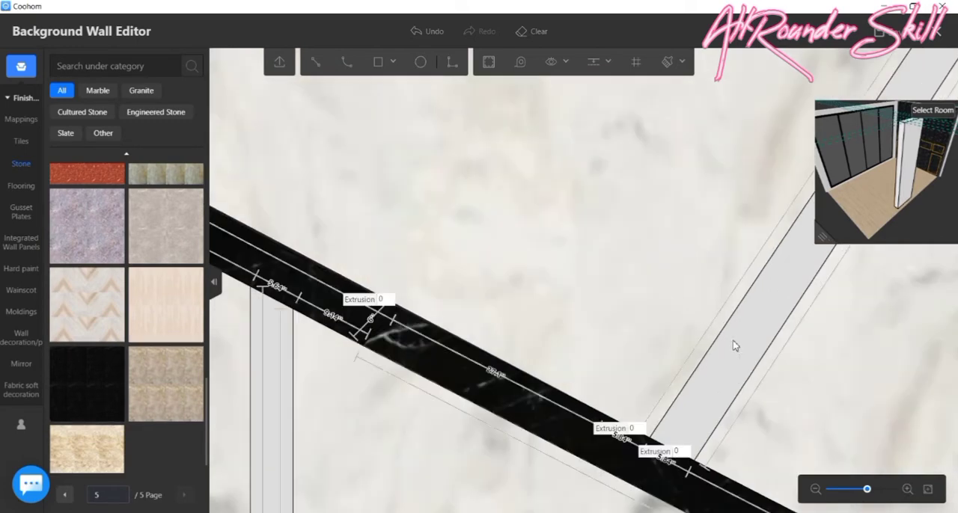
{"action": "left_click", "coordinate": [732, 350]}
{"action": "scroll", "coordinate": [718, 373], "scroll_direction": "down", "scroll_amount": 2}
{"action": "scroll", "coordinate": [523, 400], "scroll_direction": "down", "scroll_amount": 3}
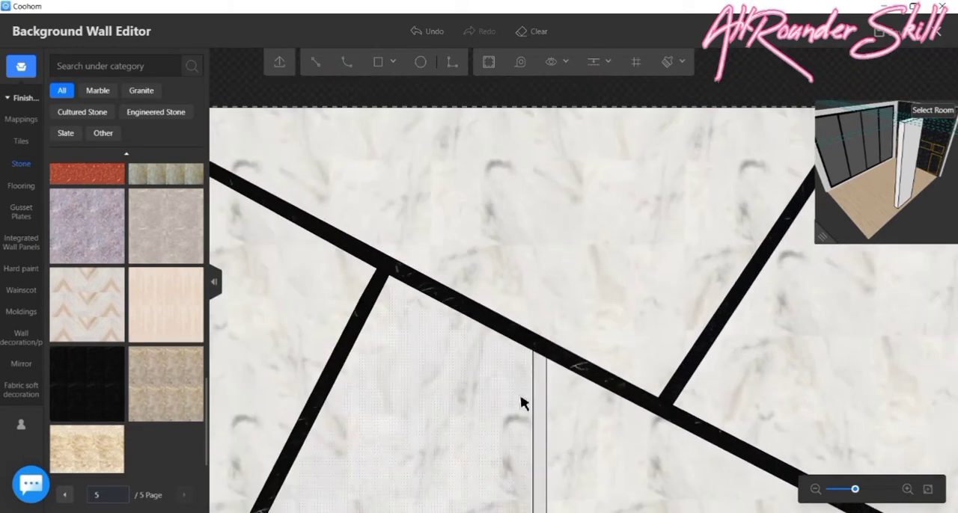
- Apply the black stone to the vertical band below the diagonal
{"action": "scroll", "coordinate": [497, 327], "scroll_direction": "down", "scroll_amount": 1}
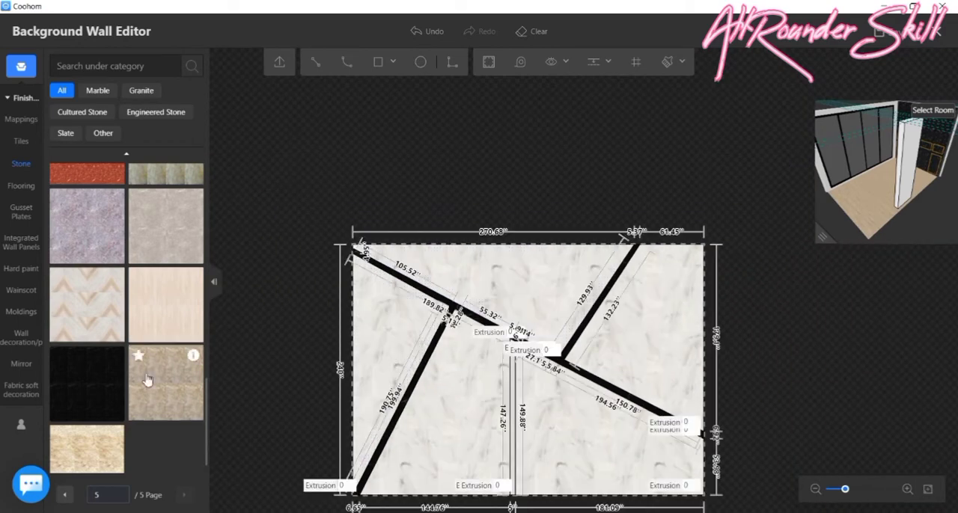
{"action": "left_click_drag", "start_coordinate": [90, 383], "coordinate": [523, 454]}
{"action": "scroll", "coordinate": [524, 454], "scroll_direction": "up", "scroll_amount": 3}
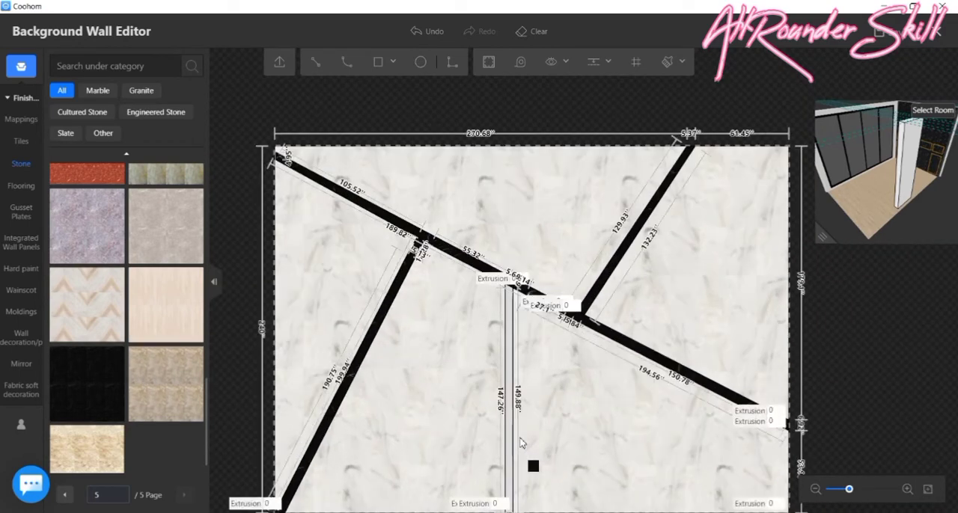
{"action": "scroll", "coordinate": [501, 411], "scroll_direction": "up", "scroll_amount": 2}
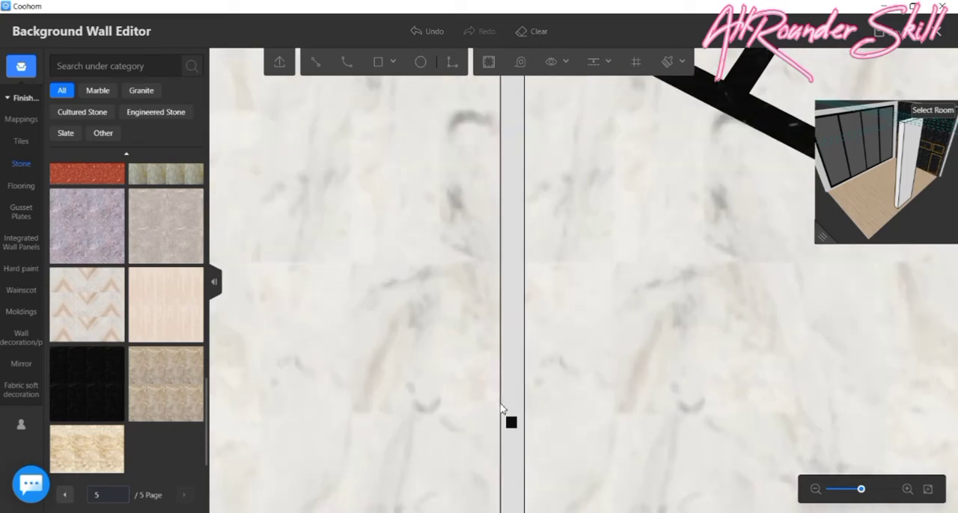
{"action": "left_click", "coordinate": [504, 400]}
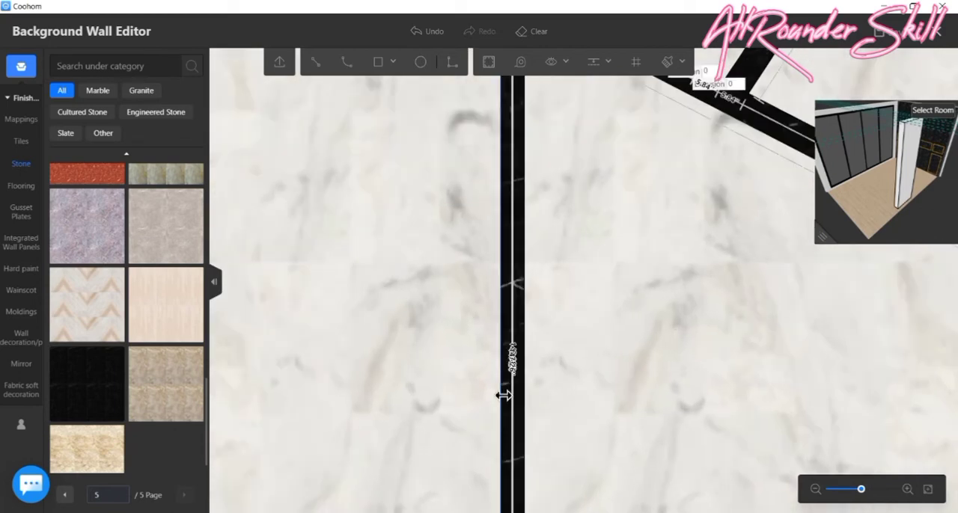
- Check the black bands, save the wall design and return to the 3D room to view the finished marble wall
{"action": "scroll", "coordinate": [535, 351], "scroll_direction": "down", "scroll_amount": 3}
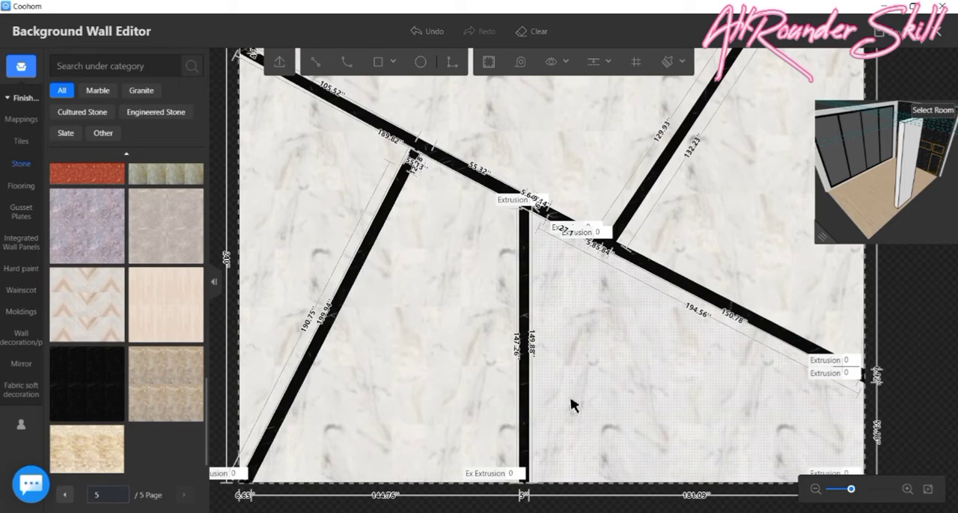
{"action": "scroll", "coordinate": [419, 150], "scroll_direction": "up", "scroll_amount": 2}
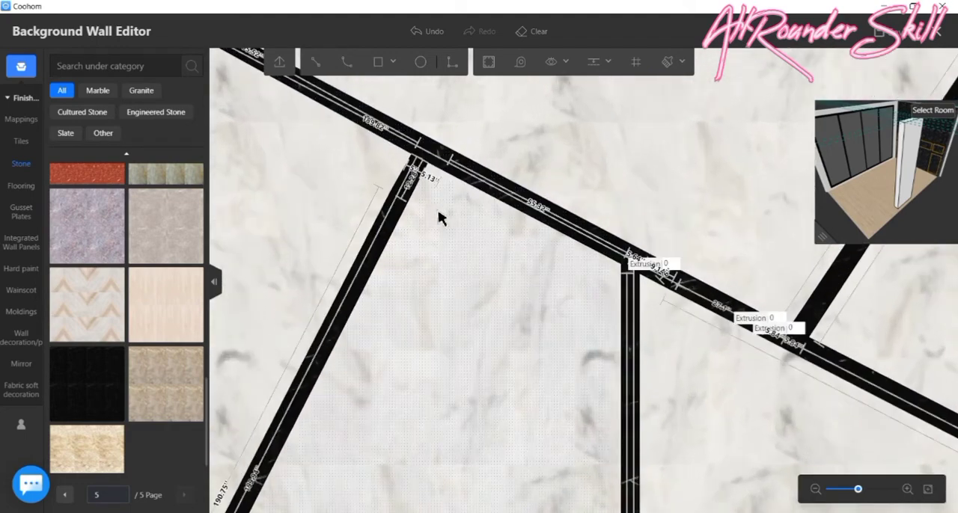
{"action": "scroll", "coordinate": [440, 224], "scroll_direction": "down", "scroll_amount": 3}
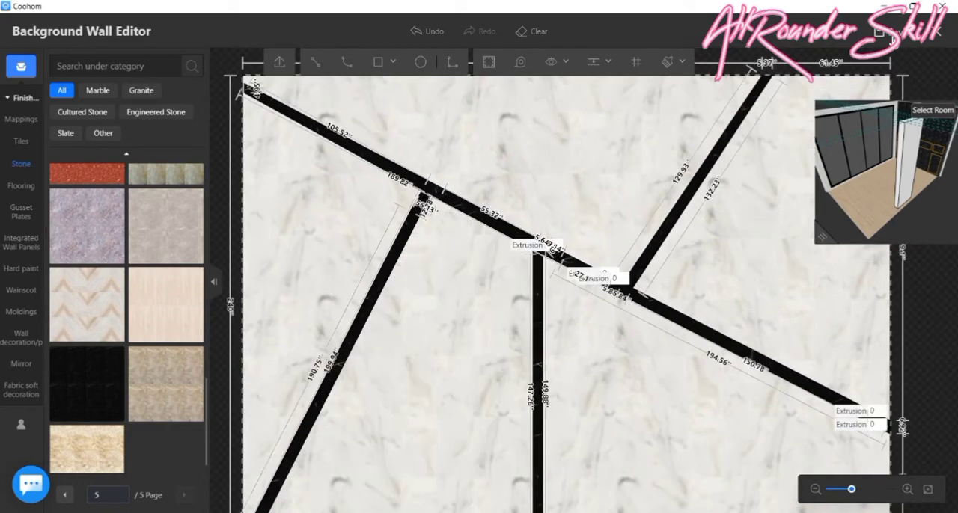
{"action": "left_click", "coordinate": [892, 37]}
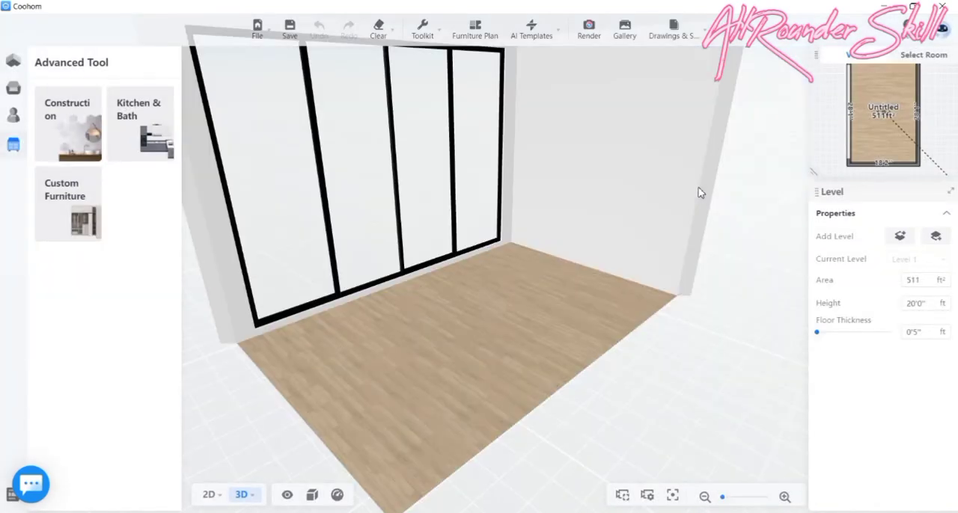
{"action": "left_click_drag", "start_coordinate": [699, 193], "coordinate": [758, 297]}
{"action": "scroll", "coordinate": [602, 200], "scroll_direction": "up", "scroll_amount": 1}
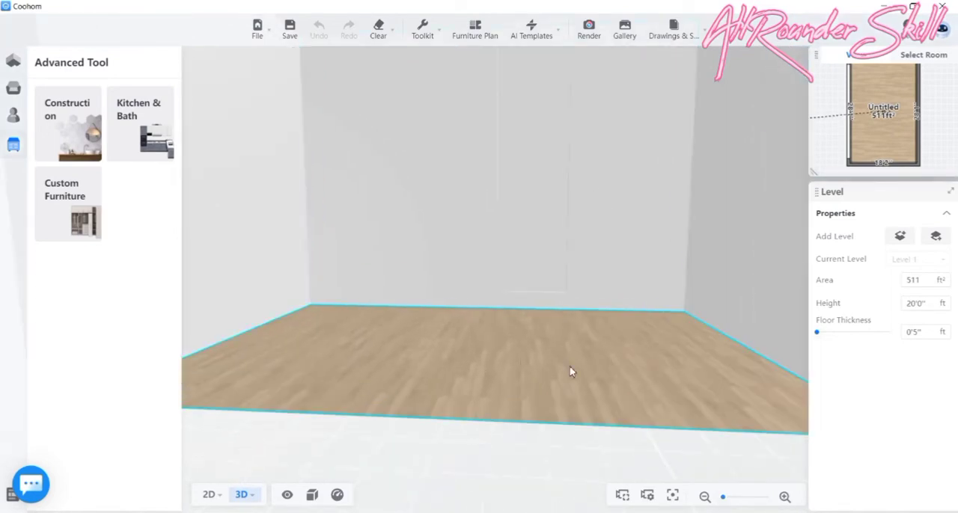
{"action": "mouse_move", "coordinate": [564, 365]}
{"action": "left_mouse_down"}
{"action": "mouse_move", "coordinate": [591, 357]}
{"action": "mouse_move", "coordinate": [594, 345]}
{"action": "mouse_move", "coordinate": [544, 374]}
{"action": "mouse_move", "coordinate": [487, 336]}
{"action": "mouse_move", "coordinate": [502, 357]}
{"action": "mouse_move", "coordinate": [545, 371]}
{"action": "mouse_move", "coordinate": [586, 368]}
{"action": "mouse_move", "coordinate": [615, 357]}
{"action": "mouse_move", "coordinate": [618, 315]}
{"action": "mouse_move", "coordinate": [553, 308]}
{"action": "mouse_move", "coordinate": [569, 359]}
{"action": "left_mouse_up"}
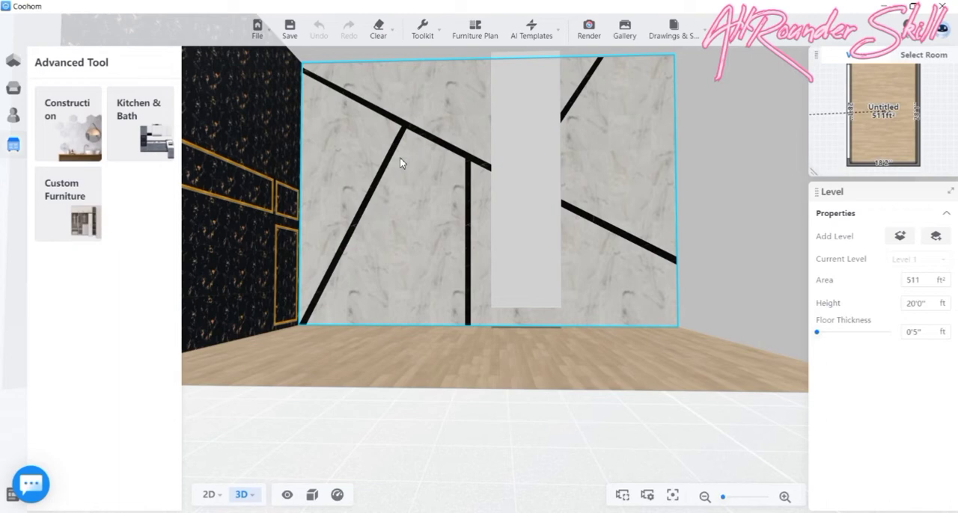
{"action": "left_click_drag", "start_coordinate": [417, 197], "coordinate": [429, 198]}
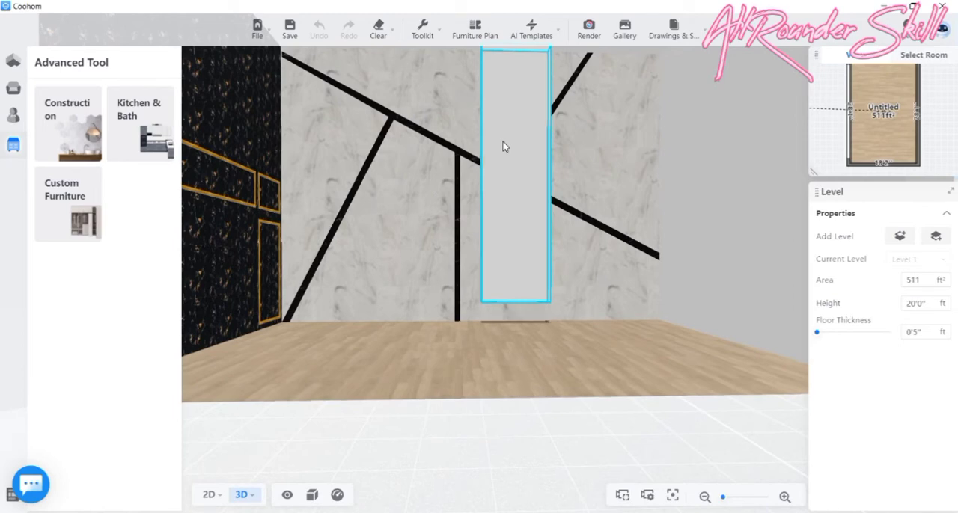
- Select the plain column in front of the marble long wall and open the room in the Construction tool
{"action": "scroll", "coordinate": [503, 147], "scroll_direction": "down", "scroll_amount": 1}
{"action": "scroll", "coordinate": [501, 163], "scroll_direction": "down", "scroll_amount": 2}
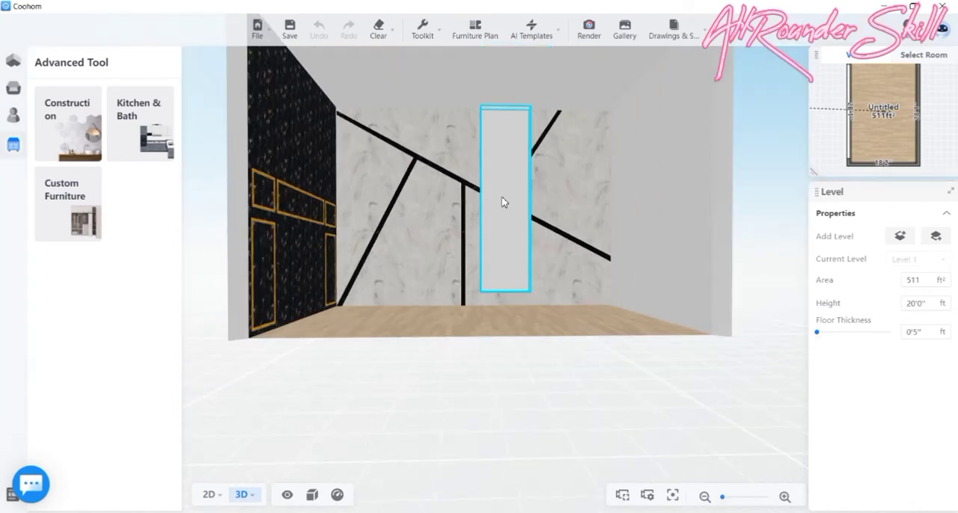
{"action": "scroll", "coordinate": [503, 196], "scroll_direction": "up", "scroll_amount": 1}
{"action": "scroll", "coordinate": [503, 175], "scroll_direction": "up", "scroll_amount": 1}
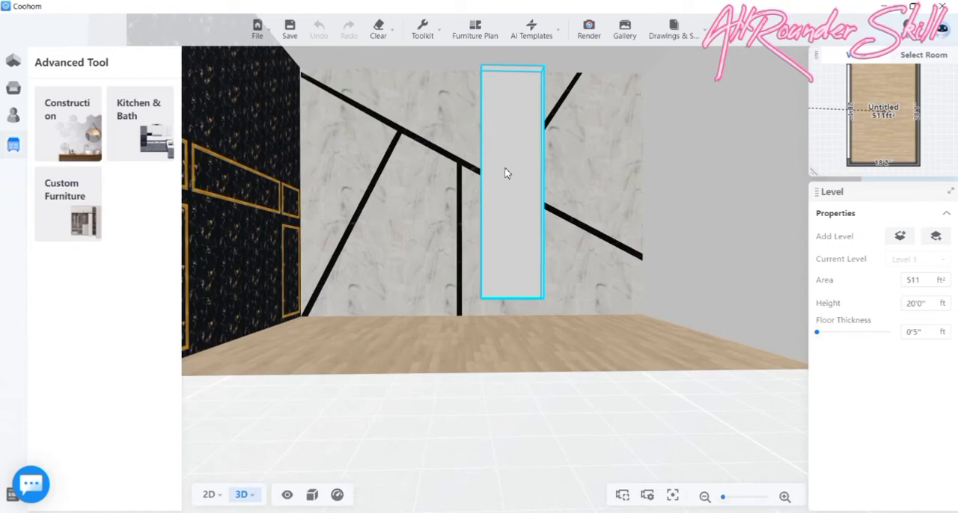
{"action": "left_click", "coordinate": [506, 173]}
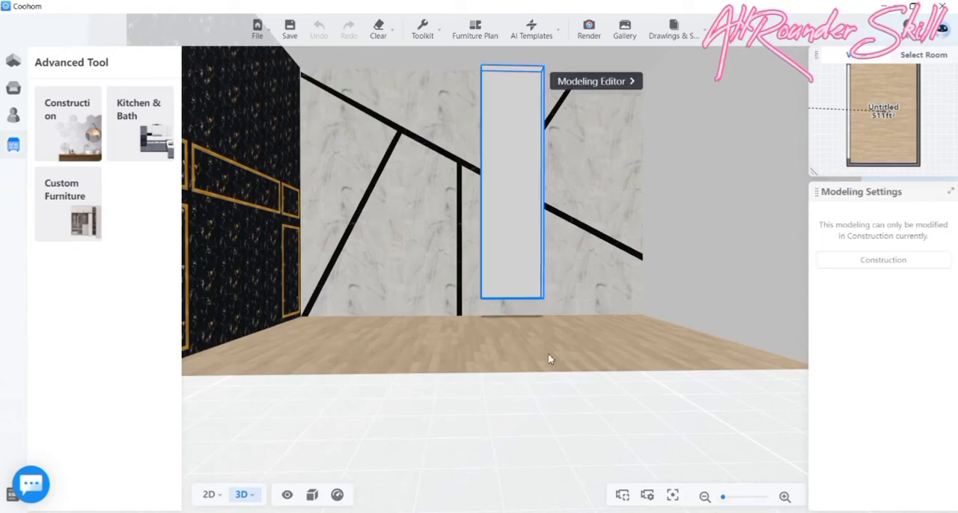
{"action": "left_click_drag", "start_coordinate": [562, 366], "coordinate": [534, 365]}
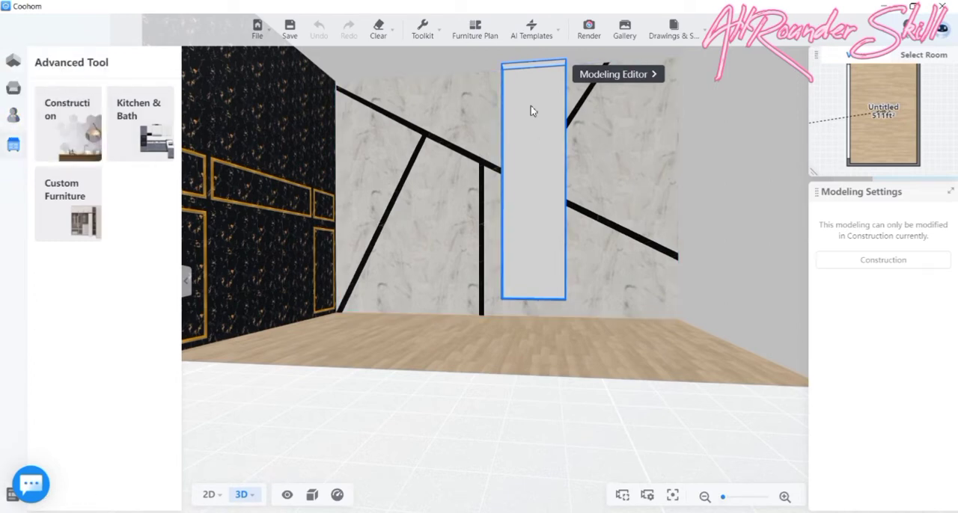
{"action": "left_click", "coordinate": [17, 115]}
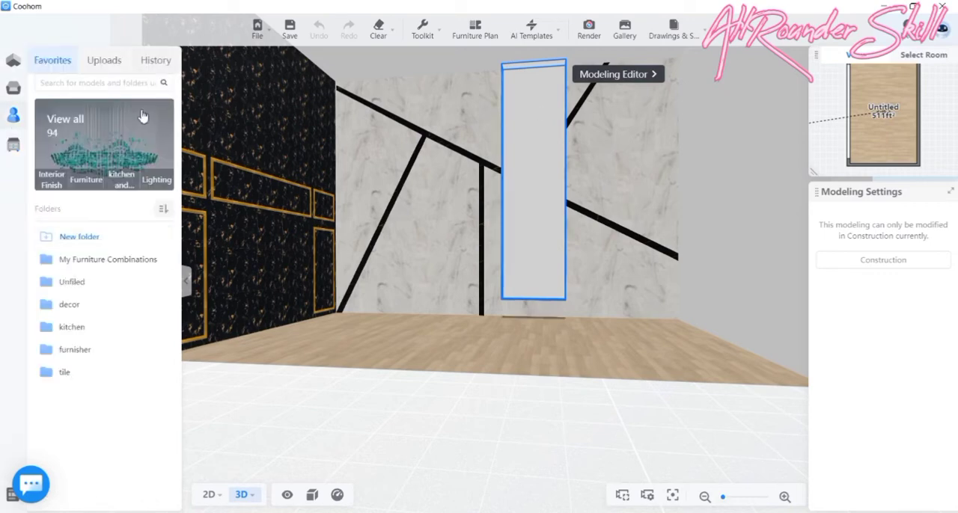
{"action": "left_click", "coordinate": [12, 90]}
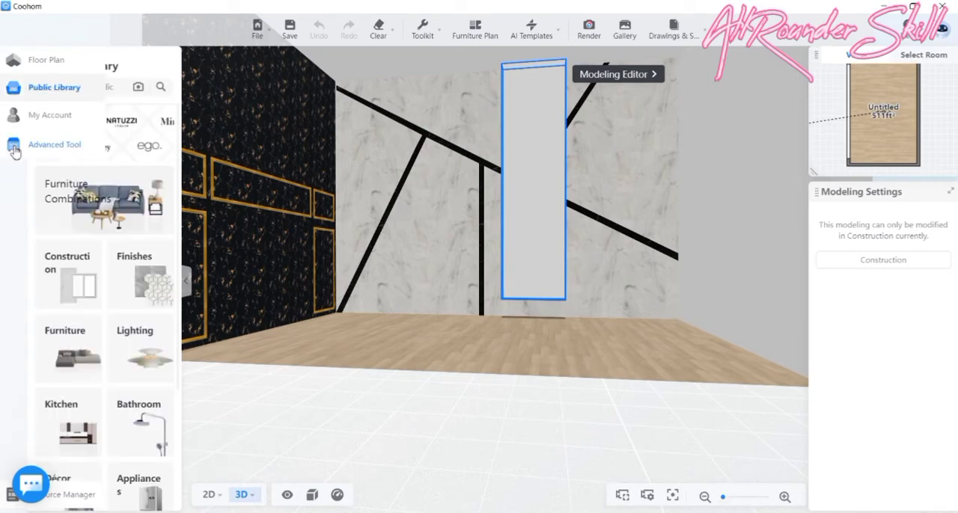
{"action": "left_click", "coordinate": [15, 151]}
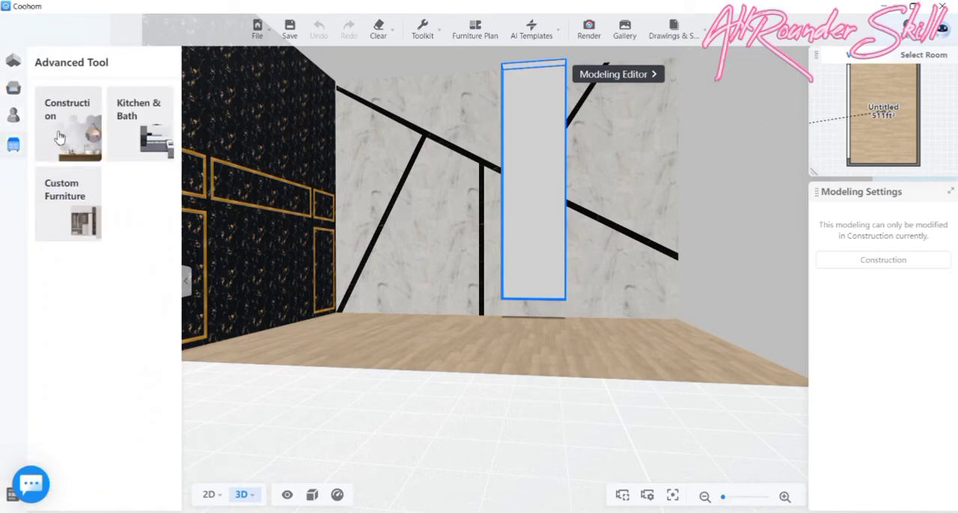
{"action": "left_click", "coordinate": [60, 136]}
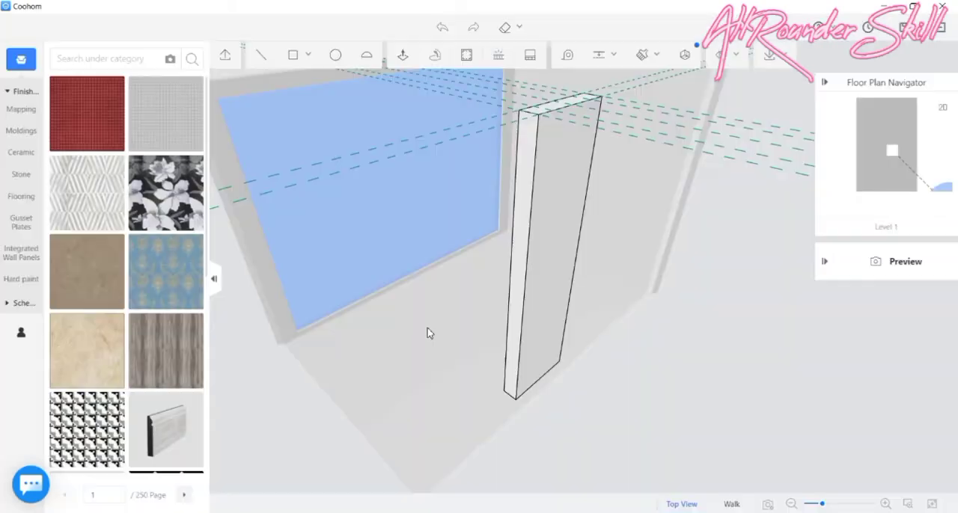
- Find the black stone in the Stone finishes and apply it to the front face of the column
{"action": "middle_click_drag", "start_coordinate": [420, 338], "coordinate": [626, 337]}
{"action": "middle_click_drag", "start_coordinate": [502, 327], "coordinate": [544, 325]}
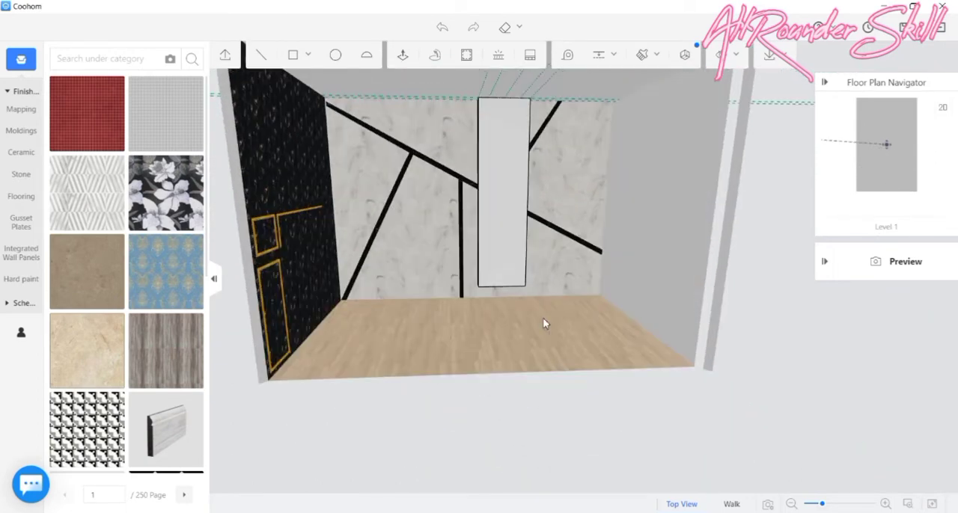
{"action": "scroll", "coordinate": [106, 390], "scroll_direction": "down", "scroll_amount": 3}
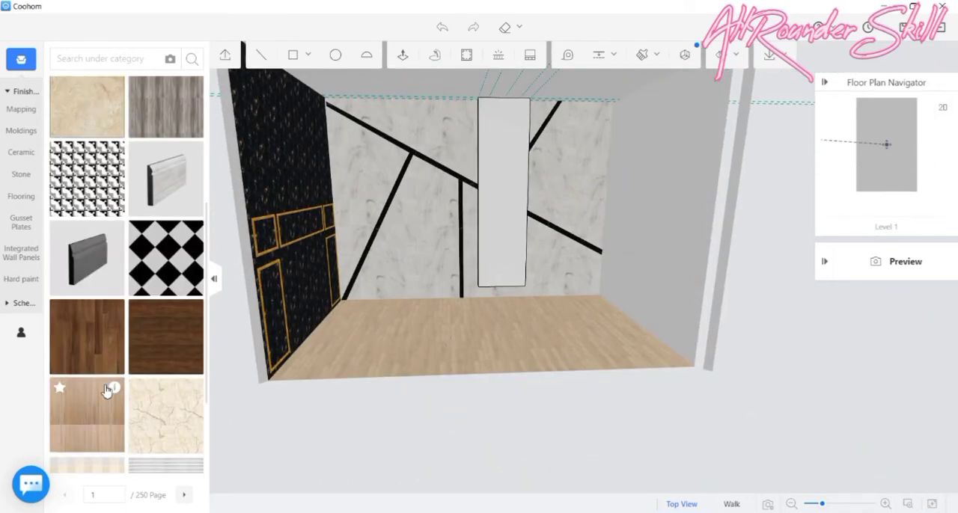
{"action": "scroll", "coordinate": [106, 390], "scroll_direction": "down", "scroll_amount": 2}
{"action": "scroll", "coordinate": [112, 376], "scroll_direction": "down", "scroll_amount": 3}
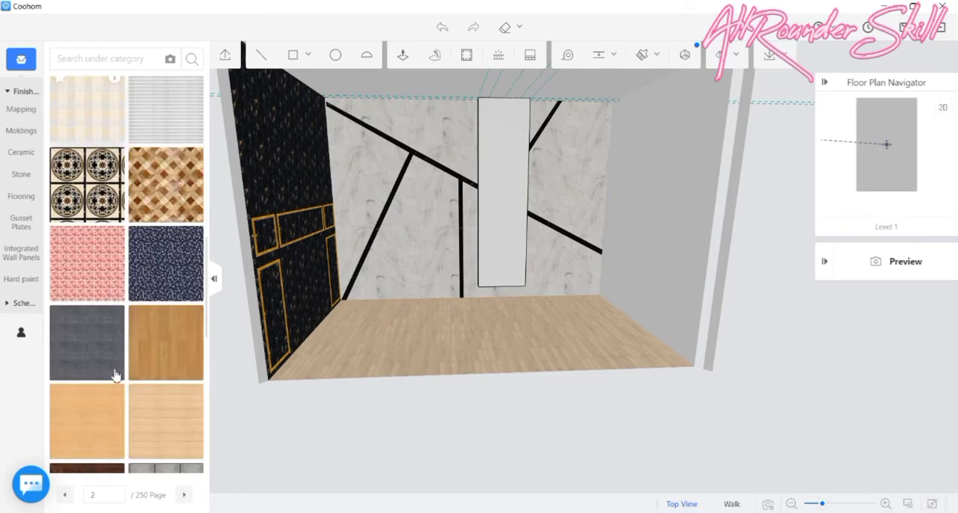
{"action": "left_click", "coordinate": [21, 174]}
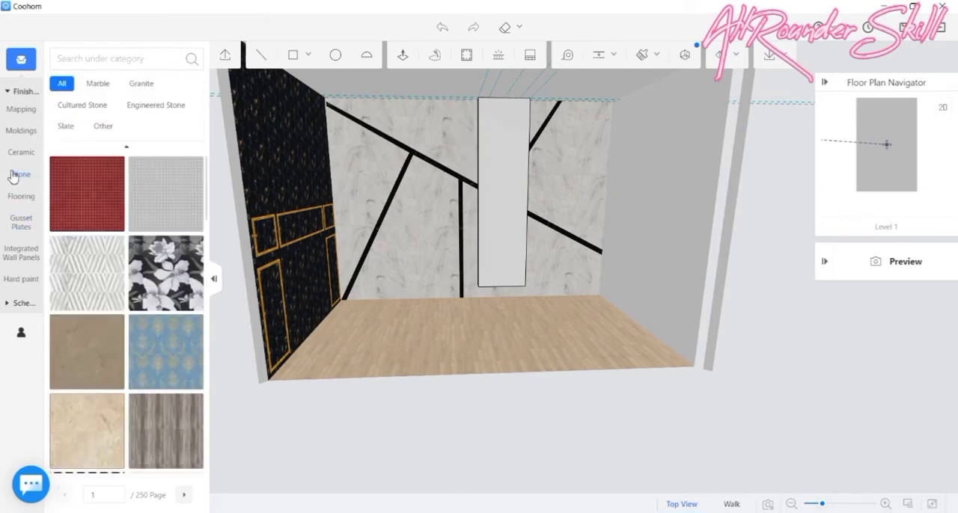
{"action": "scroll", "coordinate": [156, 391], "scroll_direction": "down", "scroll_amount": 5}
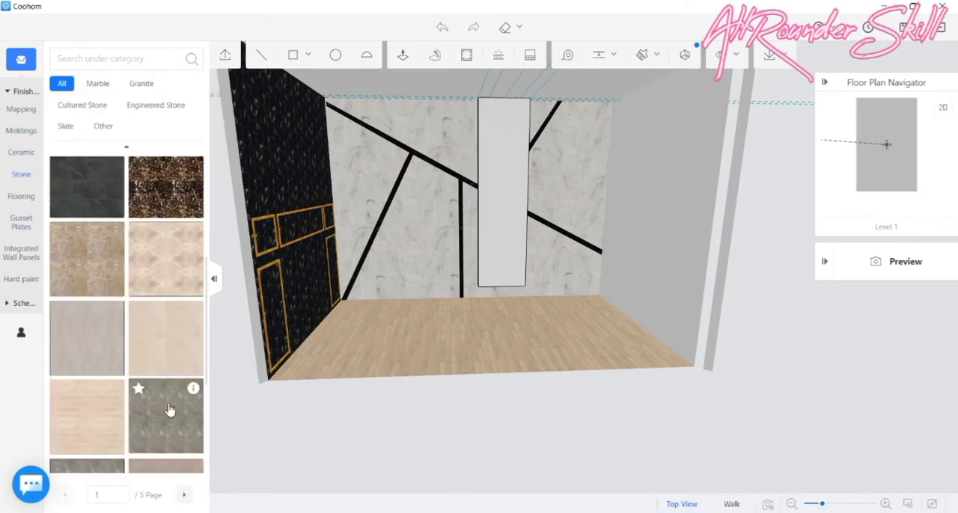
{"action": "scroll", "coordinate": [168, 408], "scroll_direction": "down", "scroll_amount": 5}
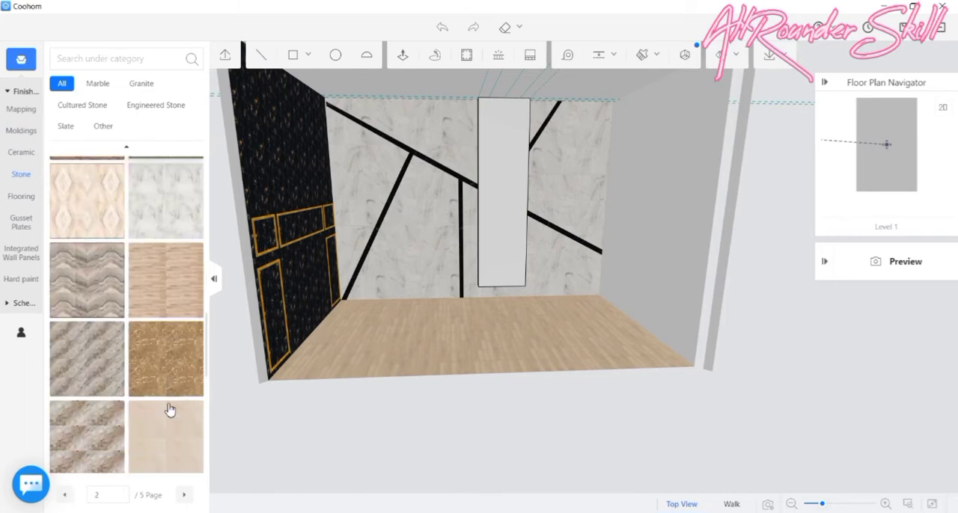
{"action": "scroll", "coordinate": [151, 366], "scroll_direction": "down", "scroll_amount": 5}
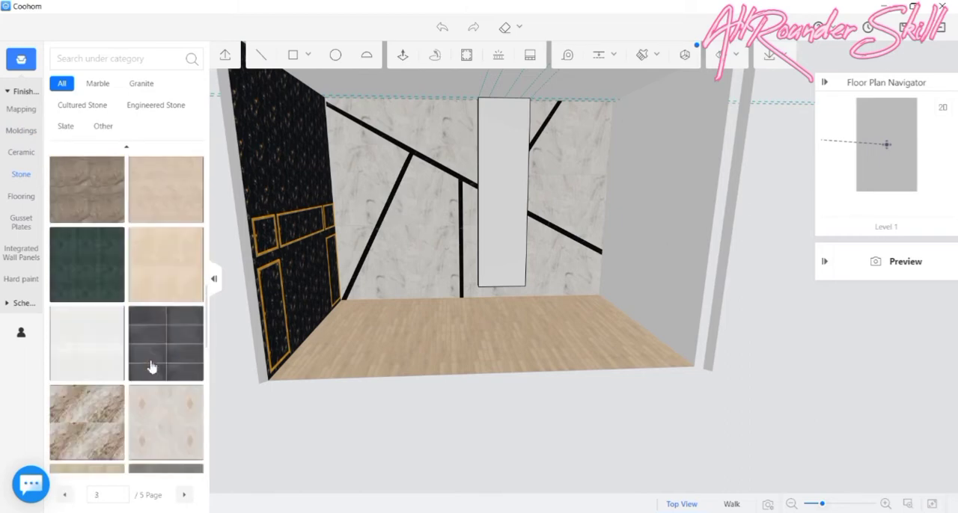
{"action": "scroll", "coordinate": [151, 366], "scroll_direction": "down", "scroll_amount": 5}
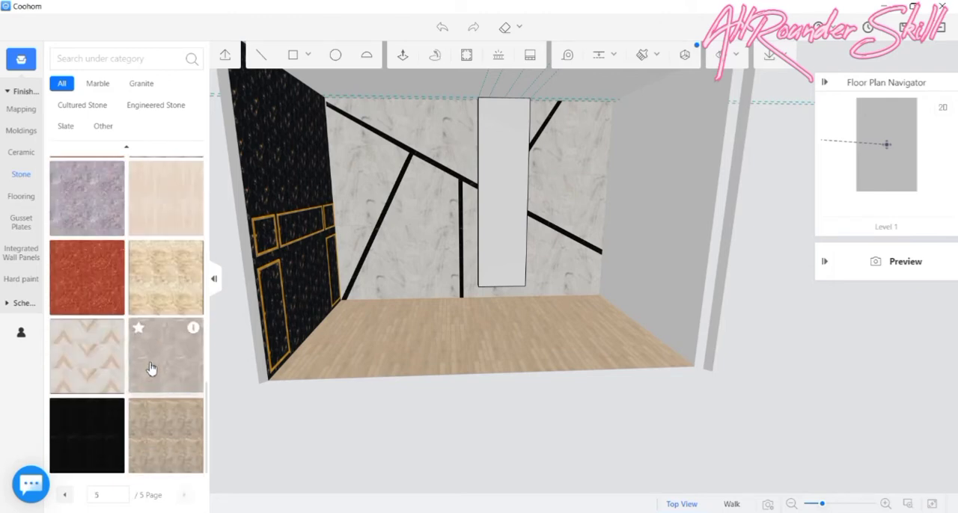
{"action": "left_click", "coordinate": [78, 428]}
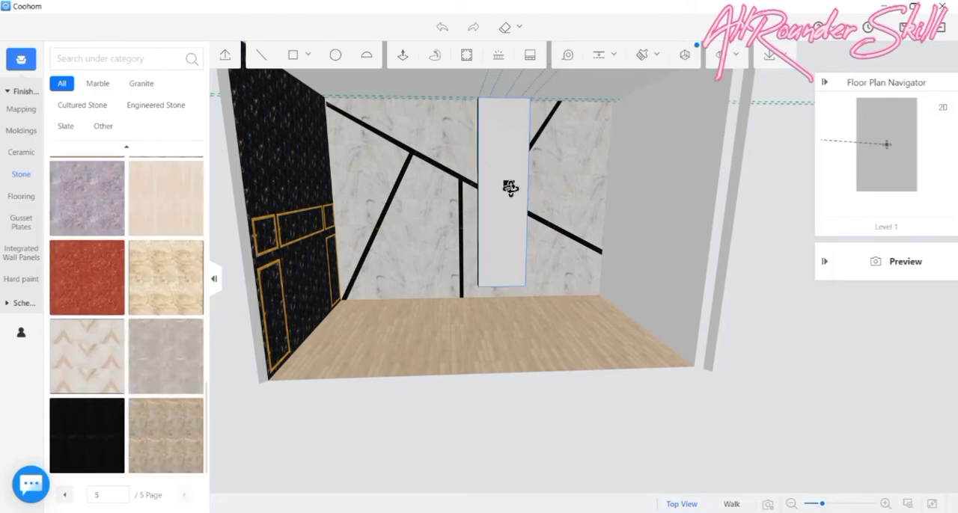
{"action": "left_click", "coordinate": [509, 191]}
- Copy the black stone with Paving Finish onto the column's side face towards the black-and-gold wall, replacing its original material
{"action": "left_click_drag", "start_coordinate": [460, 362], "coordinate": [608, 350]}
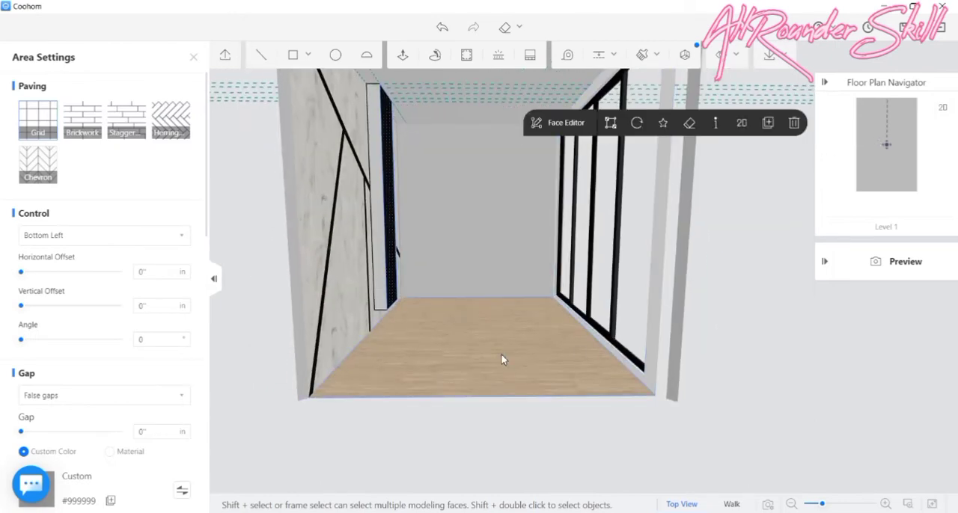
{"action": "left_click_drag", "start_coordinate": [501, 355], "coordinate": [652, 66]}
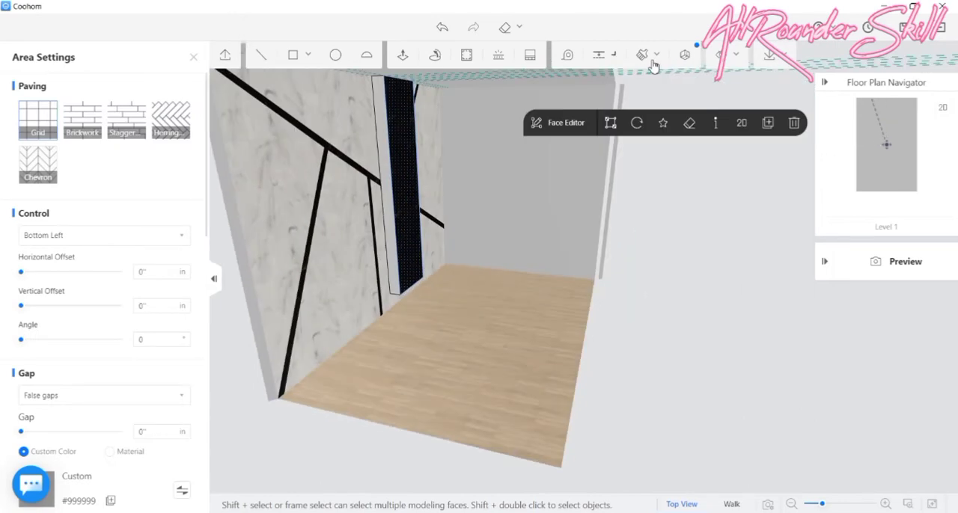
{"action": "left_click", "coordinate": [653, 66]}
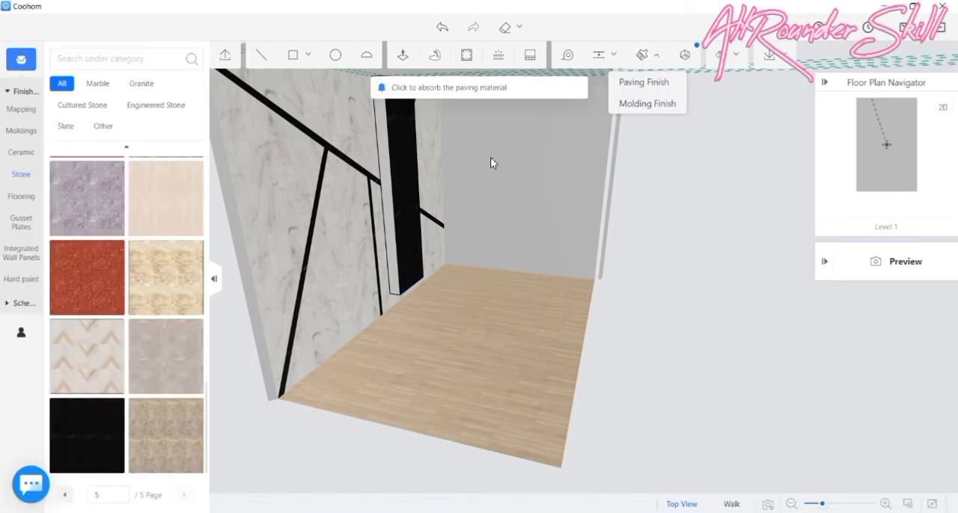
{"action": "left_click_drag", "start_coordinate": [434, 188], "coordinate": [368, 178]}
{"action": "left_click", "coordinate": [368, 178]}
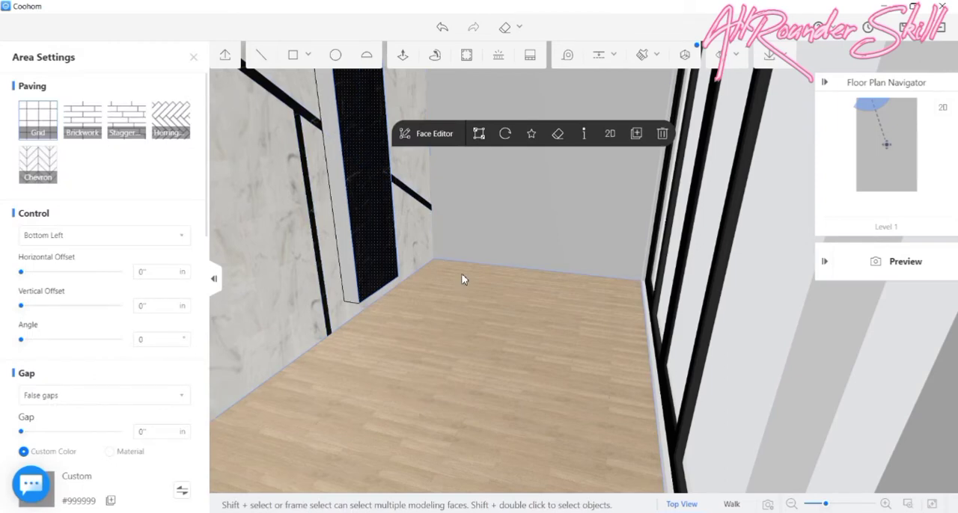
{"action": "left_click_drag", "start_coordinate": [464, 278], "coordinate": [509, 277]}
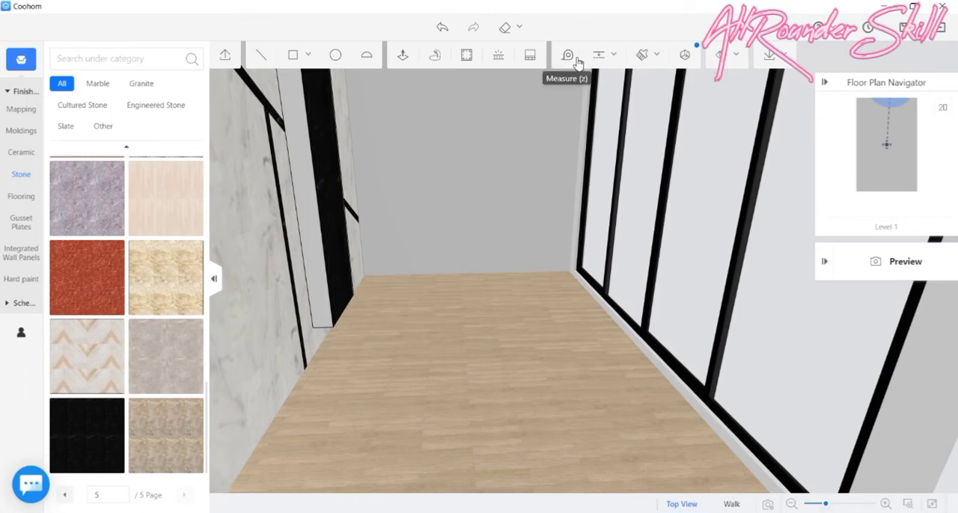
{"action": "mouse_move", "coordinate": [644, 59]}
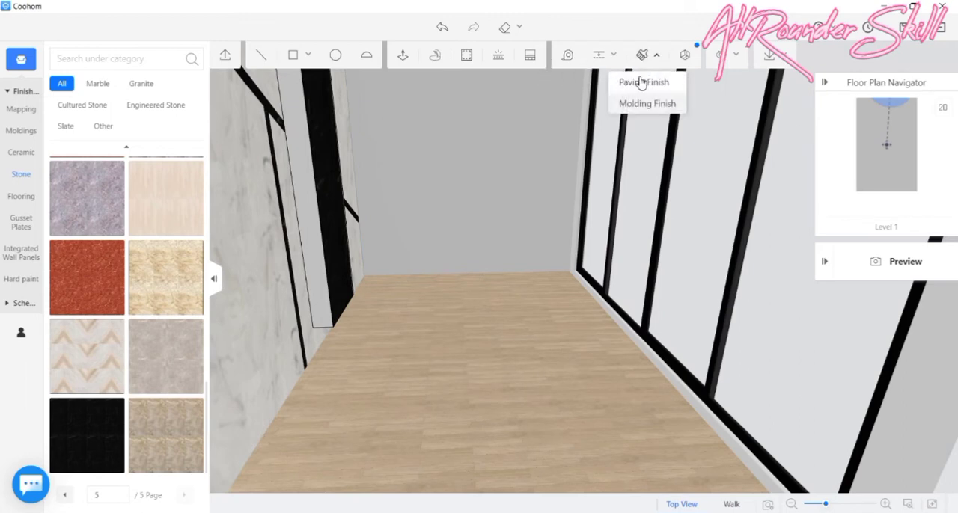
{"action": "left_click", "coordinate": [636, 83]}
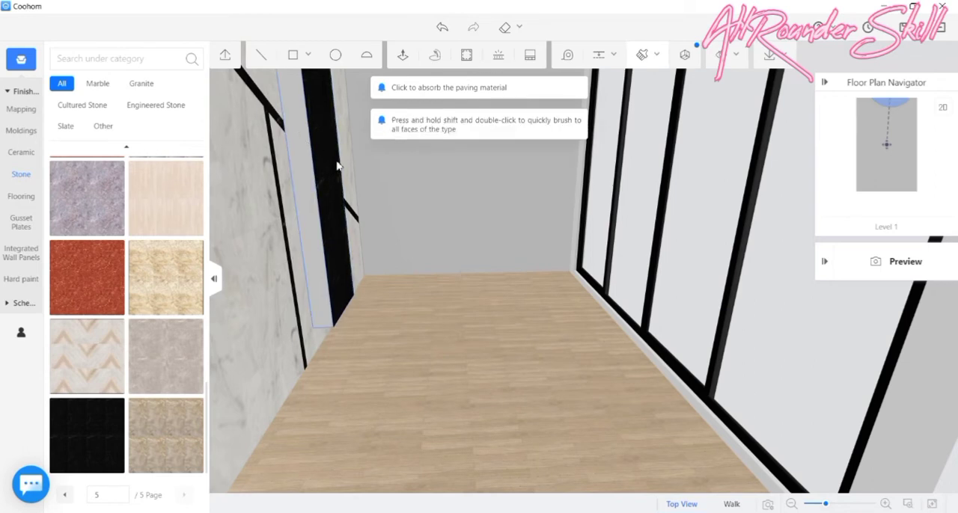
{"action": "left_click", "coordinate": [308, 142]}
{"action": "left_click", "coordinate": [592, 340]}
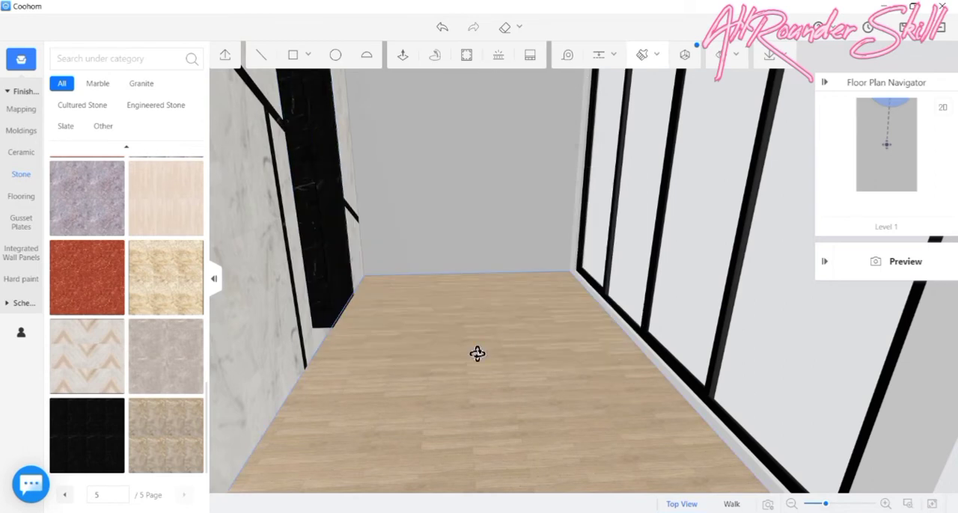
- Apply the black stone to the column's side face towards the plain end wall, replacing its original material
{"action": "left_click_drag", "start_coordinate": [477, 352], "coordinate": [517, 274]}
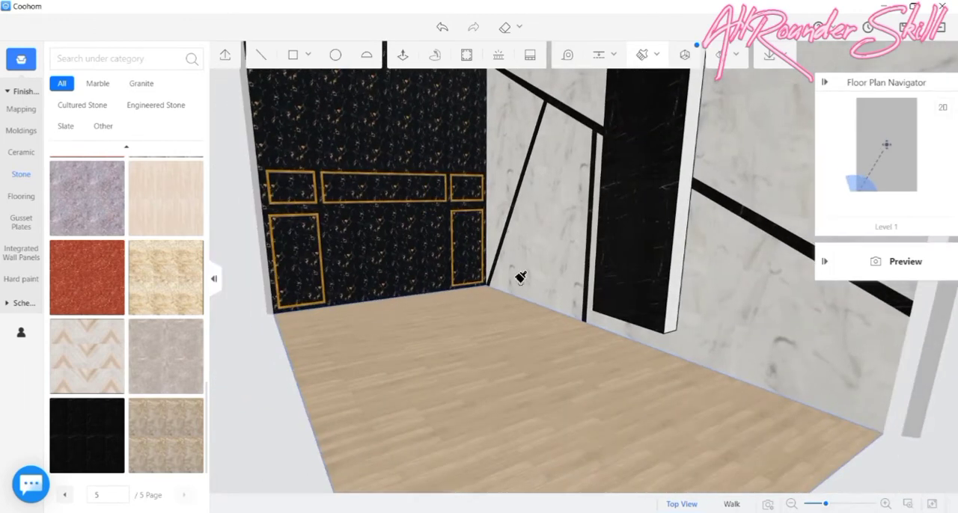
{"action": "left_click", "coordinate": [687, 194]}
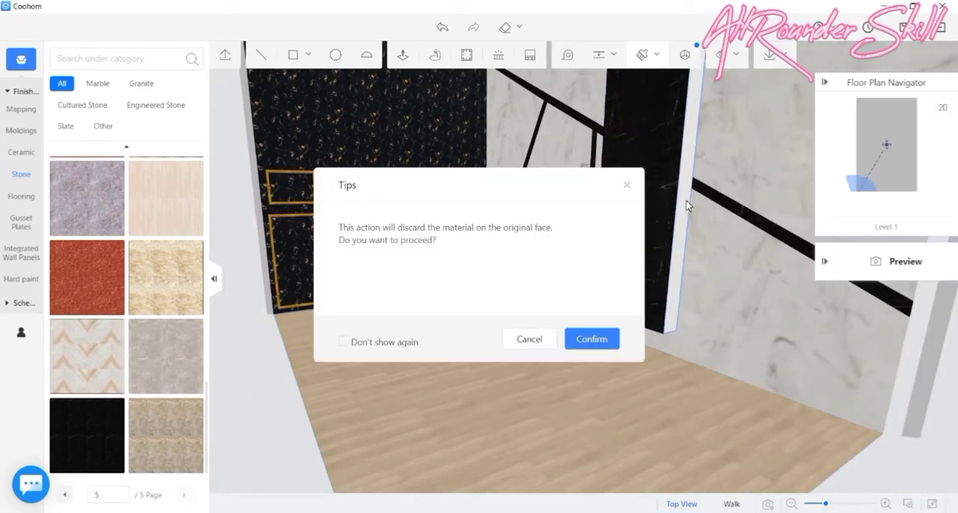
{"action": "left_click", "coordinate": [589, 343]}
{"action": "left_click_drag", "start_coordinate": [575, 352], "coordinate": [669, 395]}
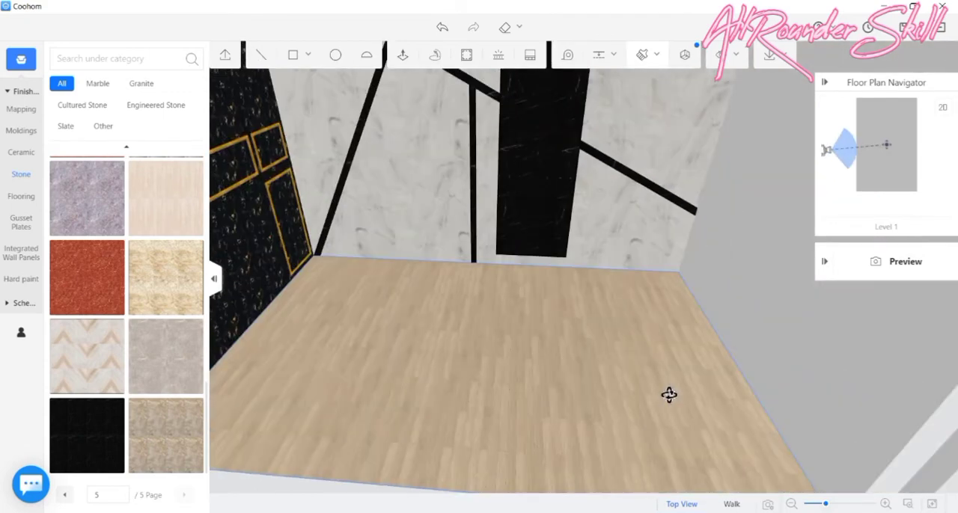
{"action": "left_click_drag", "start_coordinate": [552, 334], "coordinate": [497, 356]}
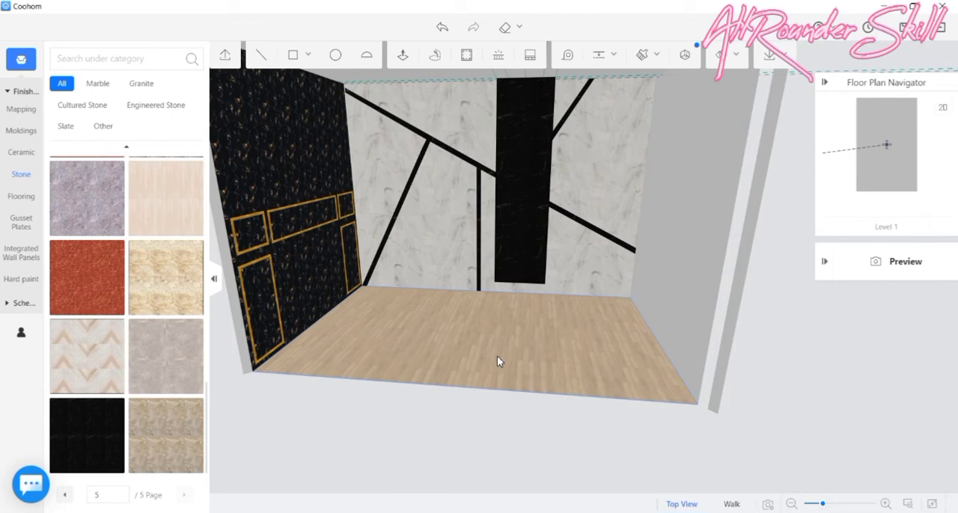
- Check the clad column from above, finish the construction edit and return to the 3D room
{"action": "left_click_drag", "start_coordinate": [924, 436], "coordinate": [647, 510]}
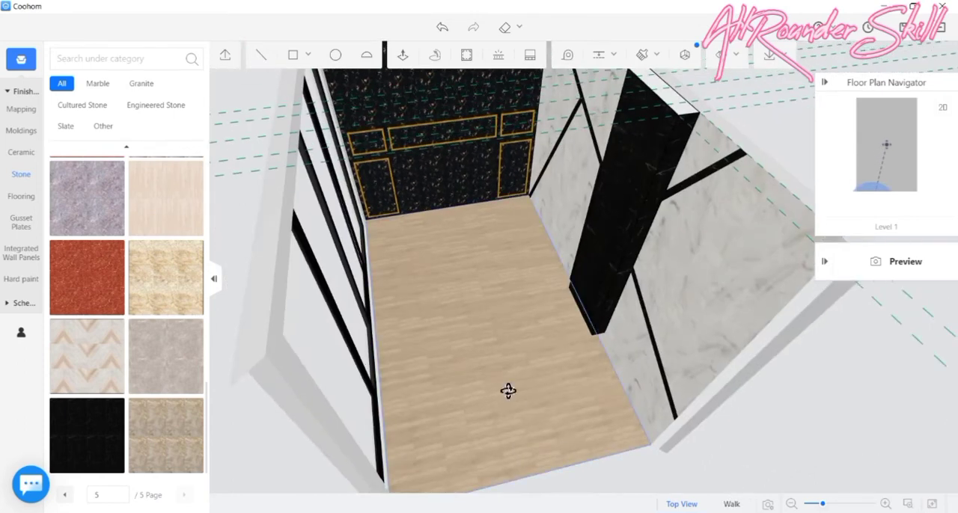
{"action": "left_click", "coordinate": [577, 455]}
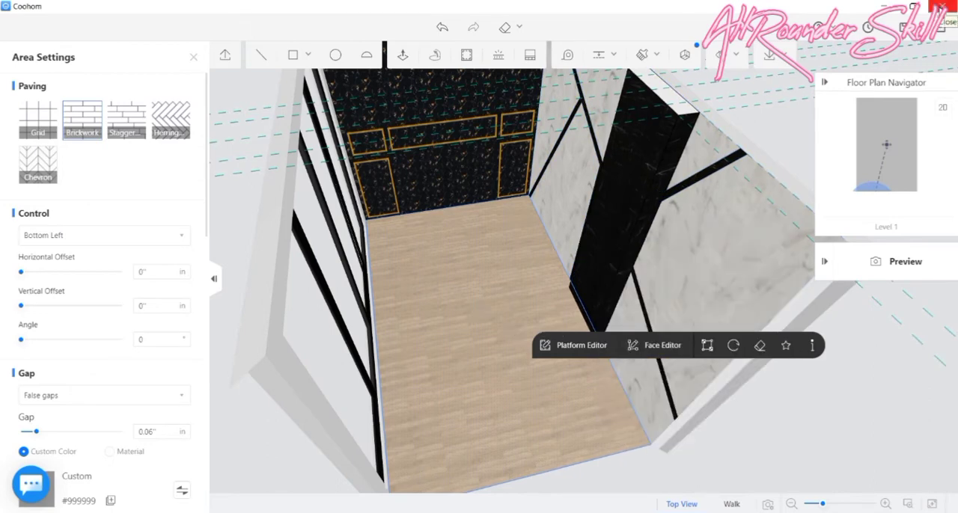
{"action": "left_click", "coordinate": [941, 30]}
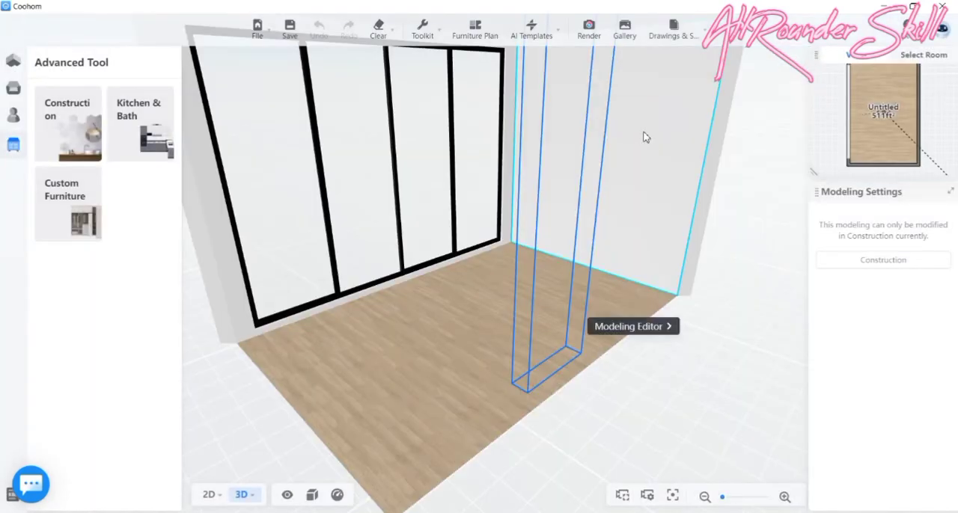
- Select the room's wooden floor and open it in the Floor Editor
{"action": "left_click_drag", "start_coordinate": [756, 331], "coordinate": [569, 276]}
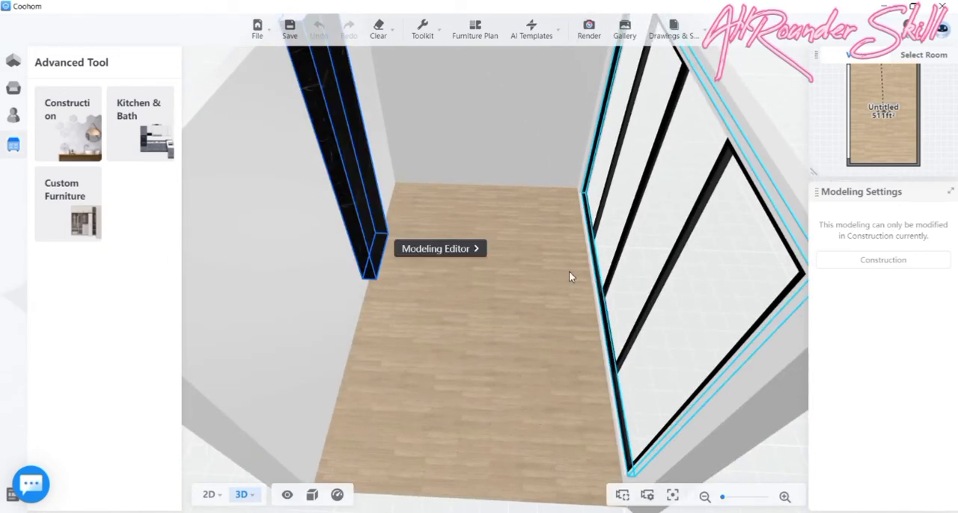
{"action": "left_click", "coordinate": [494, 343]}
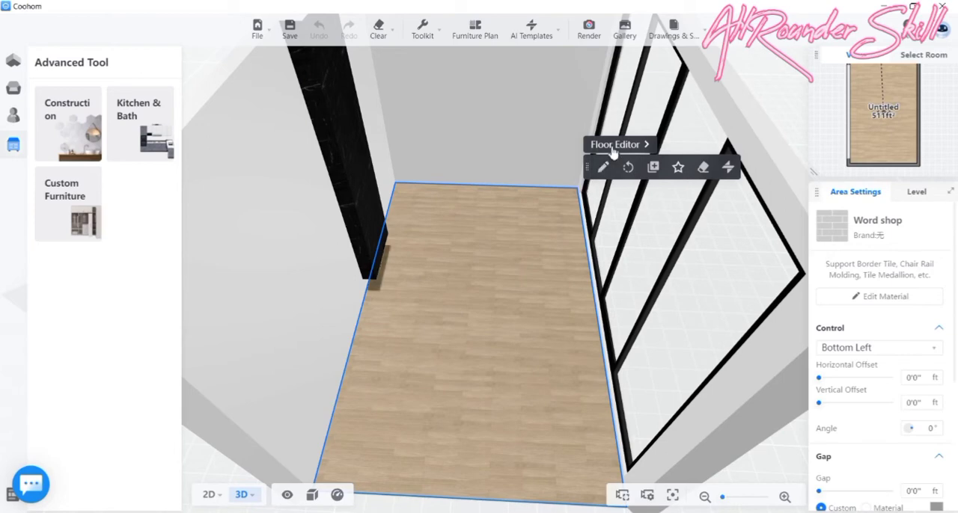
{"action": "left_click", "coordinate": [613, 145]}
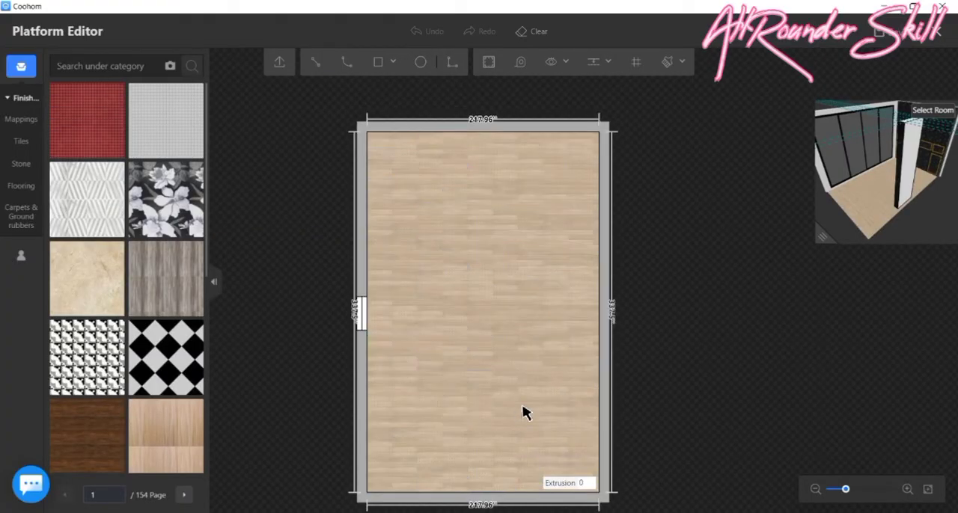
- Cover the room floor with the grey concrete finish from the third page of the Floor Tiles mappings
{"action": "scroll", "coordinate": [512, 317], "scroll_direction": "up", "scroll_amount": 2}
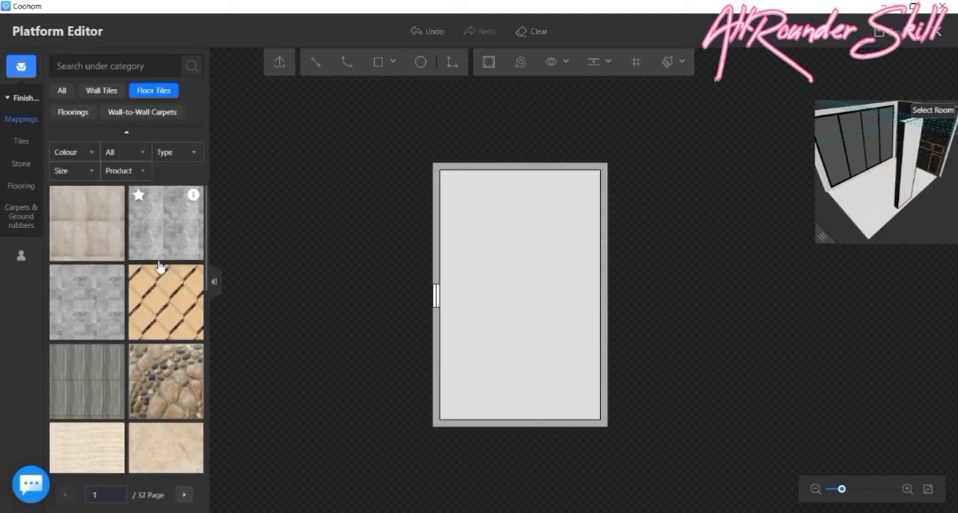
{"action": "scroll", "coordinate": [157, 269], "scroll_direction": "down", "scroll_amount": 3}
{"action": "scroll", "coordinate": [159, 285], "scroll_direction": "down", "scroll_amount": 5}
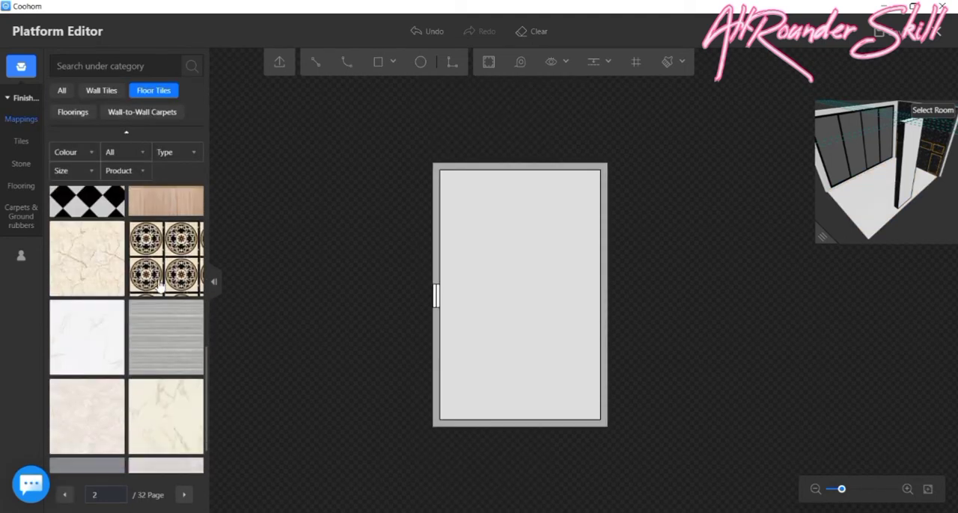
{"action": "scroll", "coordinate": [150, 348], "scroll_direction": "down", "scroll_amount": 5}
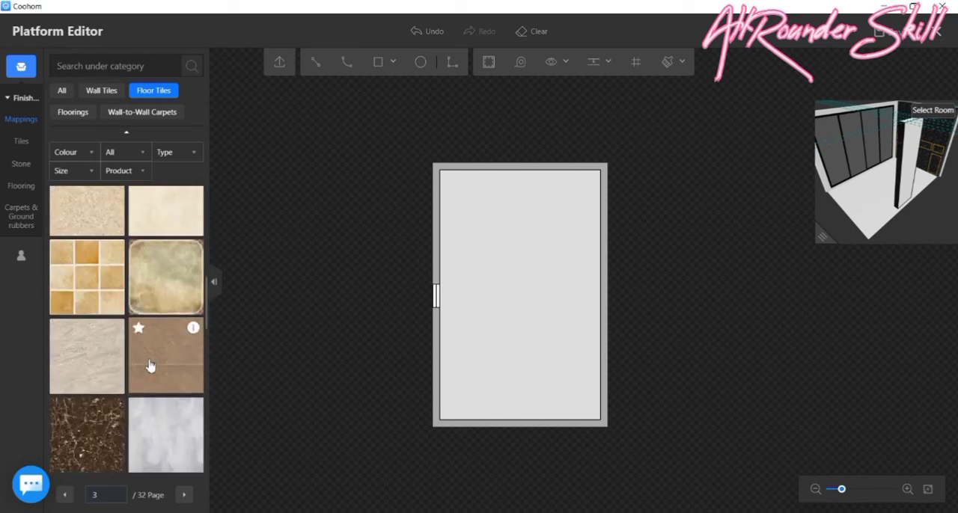
{"action": "scroll", "coordinate": [107, 410], "scroll_direction": "down", "scroll_amount": 5}
{"action": "scroll", "coordinate": [109, 410], "scroll_direction": "down", "scroll_amount": 3}
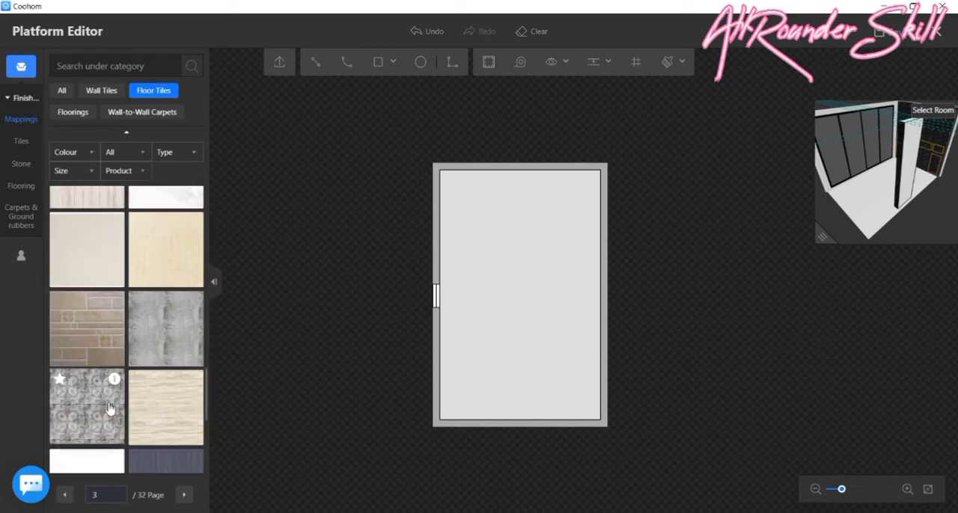
{"action": "left_click", "coordinate": [87, 406]}
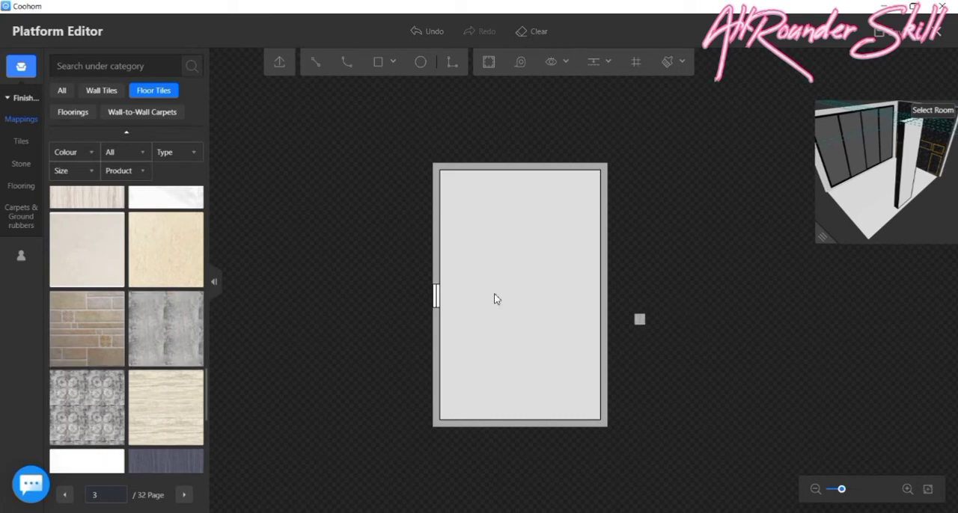
{"action": "left_click", "coordinate": [471, 288]}
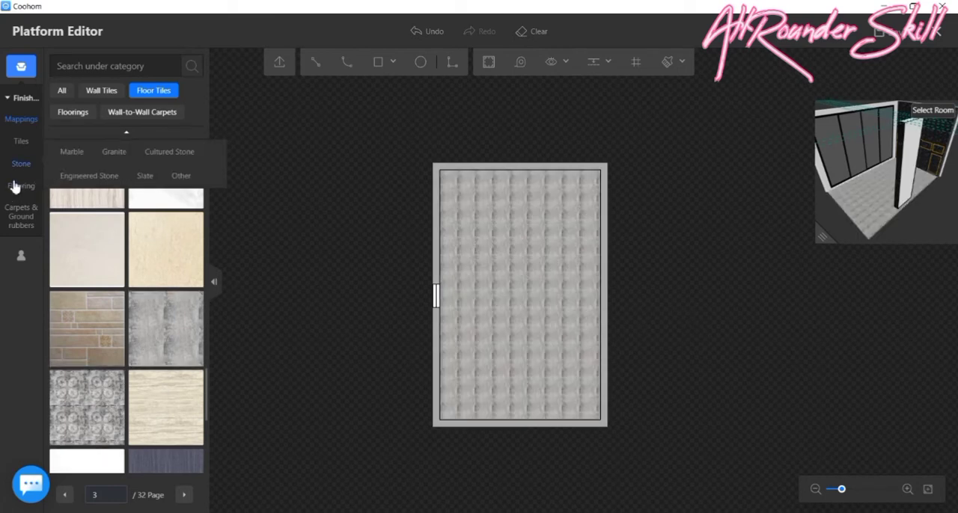
- Examine the grey floor's area settings and how its pattern repeats across the plan
{"action": "left_click", "coordinate": [507, 232]}
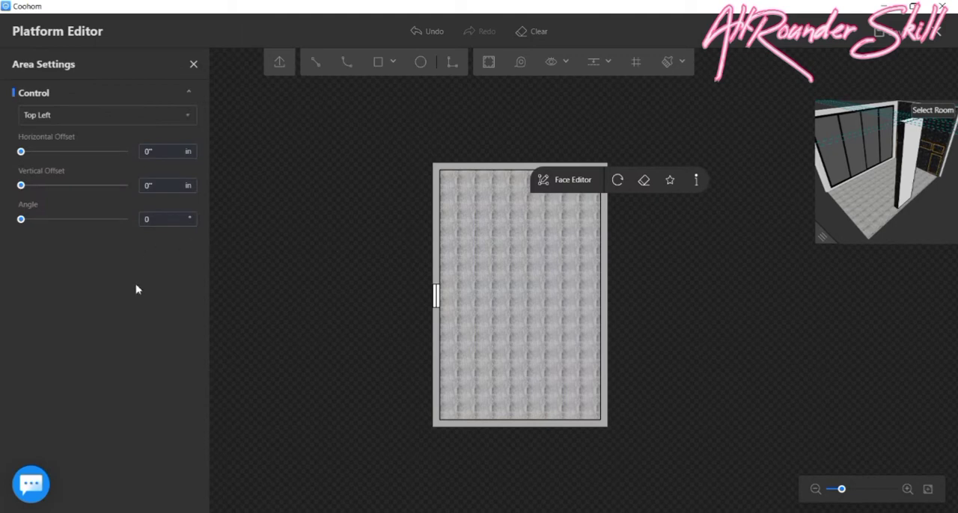
{"action": "scroll", "coordinate": [539, 247], "scroll_direction": "down", "scroll_amount": 1}
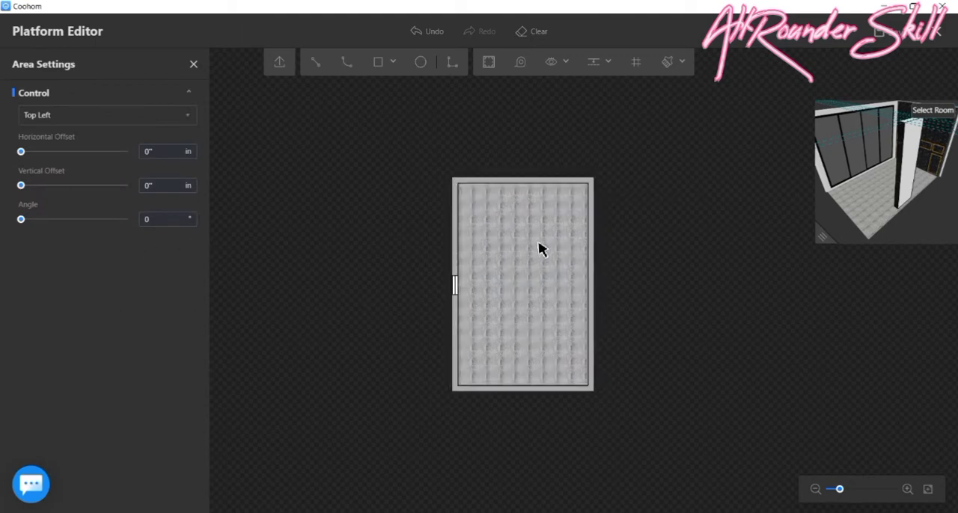
{"action": "scroll", "coordinate": [539, 247], "scroll_direction": "up", "scroll_amount": 3}
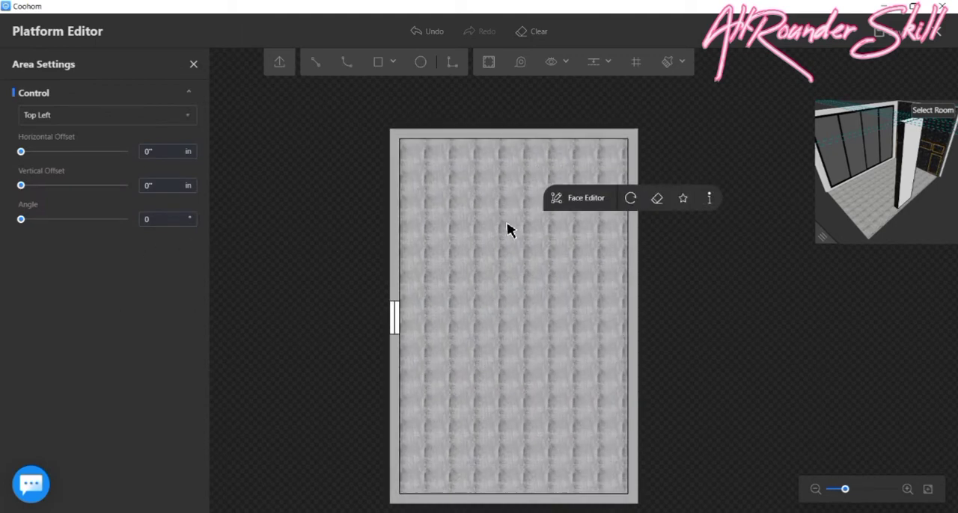
{"action": "left_click", "coordinate": [193, 66]}
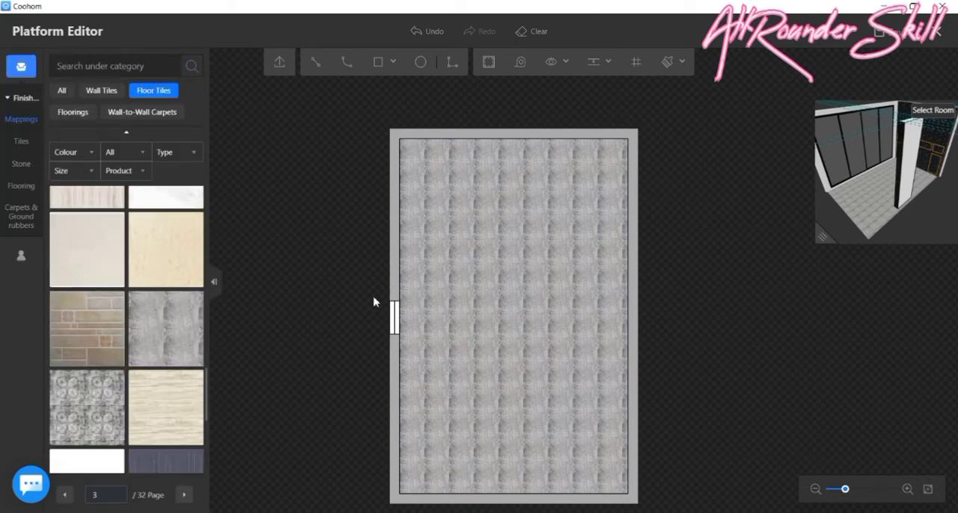
{"action": "scroll", "coordinate": [526, 337], "scroll_direction": "down", "scroll_amount": 3}
{"action": "scroll", "coordinate": [606, 441], "scroll_direction": "up", "scroll_amount": 4}
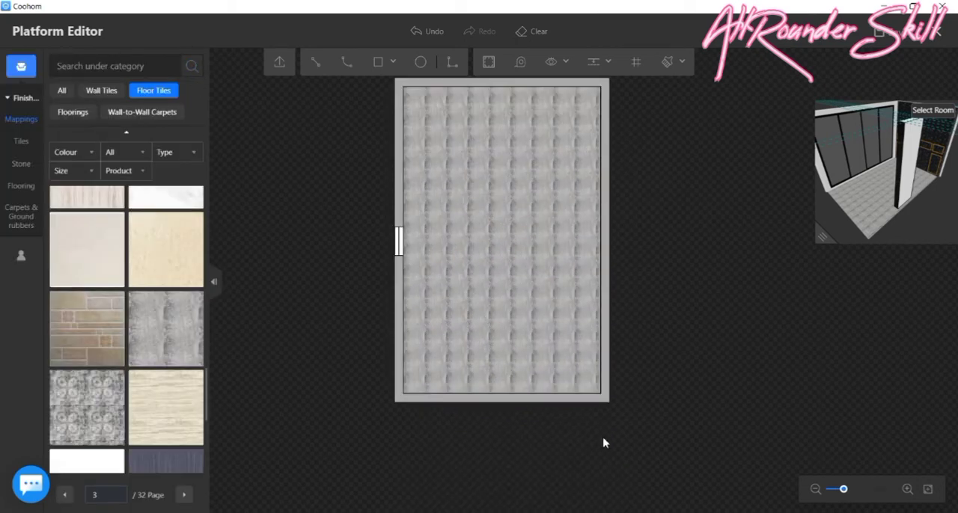
- Open the grey floor in the Face Editor and look over its full face
{"action": "left_click", "coordinate": [413, 245]}
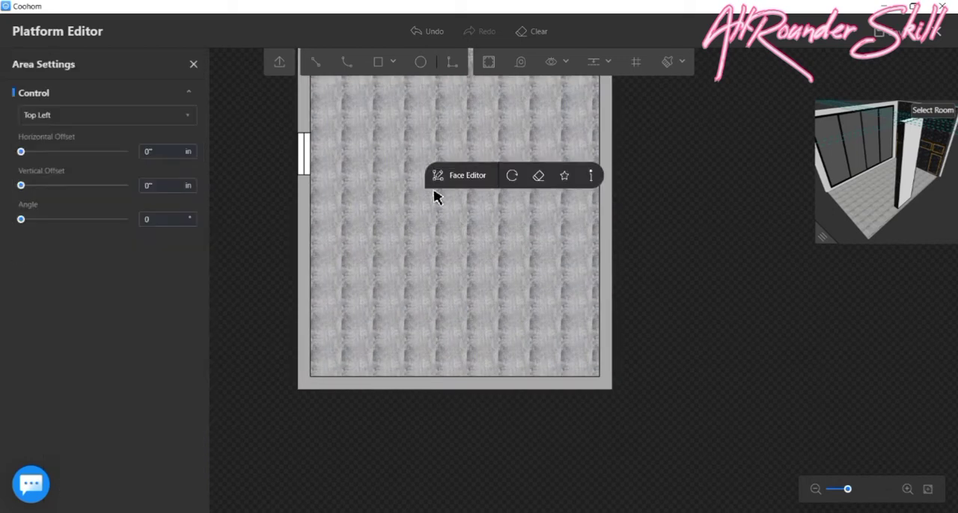
{"action": "left_click", "coordinate": [458, 176]}
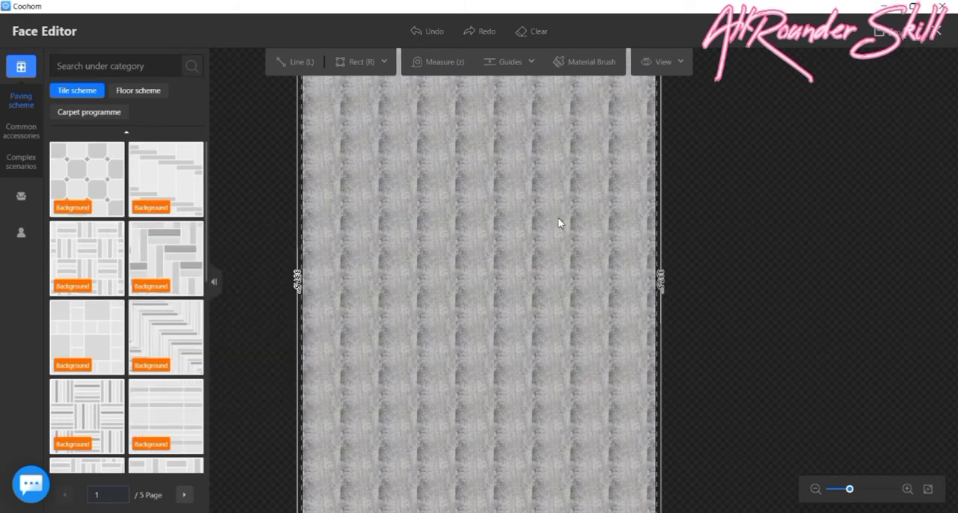
{"action": "scroll", "coordinate": [458, 260], "scroll_direction": "down", "scroll_amount": 3}
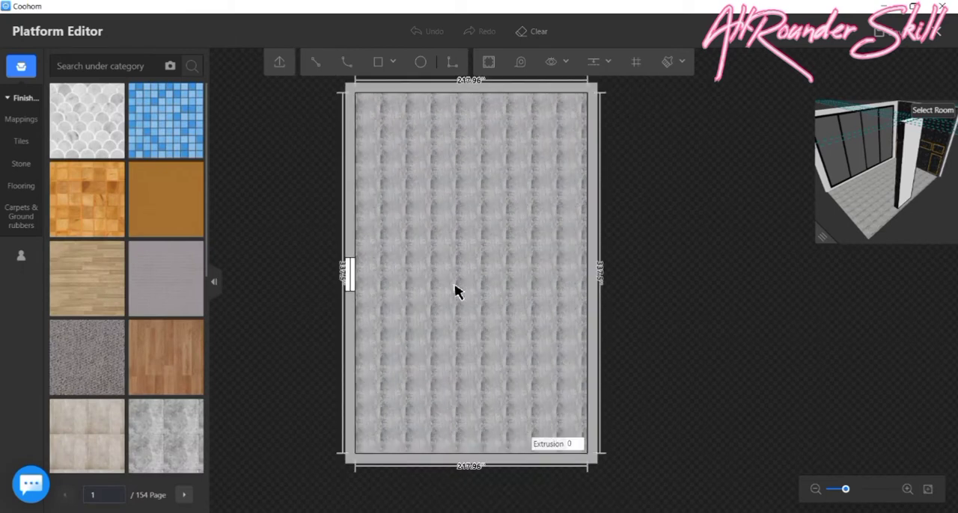
- Cover the floor with the dark grey square-tile finish and check its paving start-point options
{"action": "scroll", "coordinate": [165, 277], "scroll_direction": "down", "scroll_amount": 4}
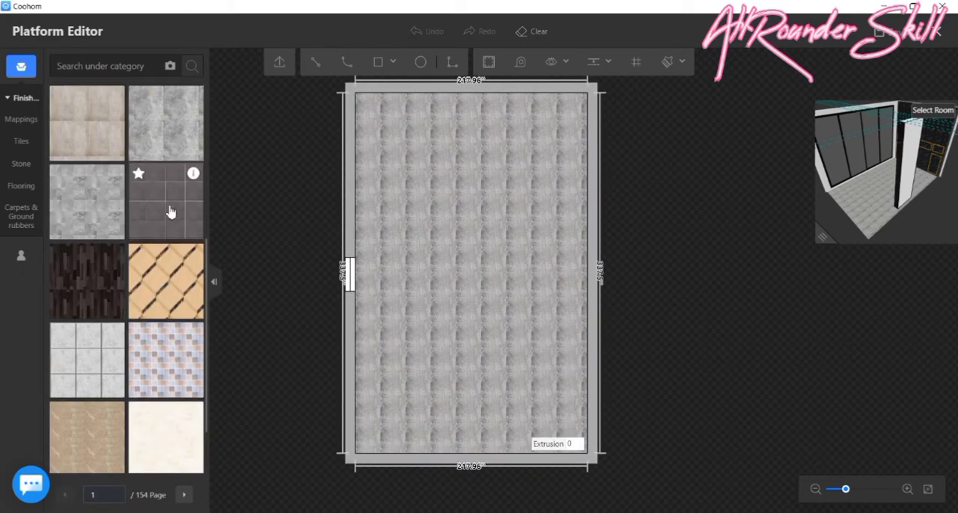
{"action": "left_click_drag", "start_coordinate": [169, 212], "coordinate": [455, 216]}
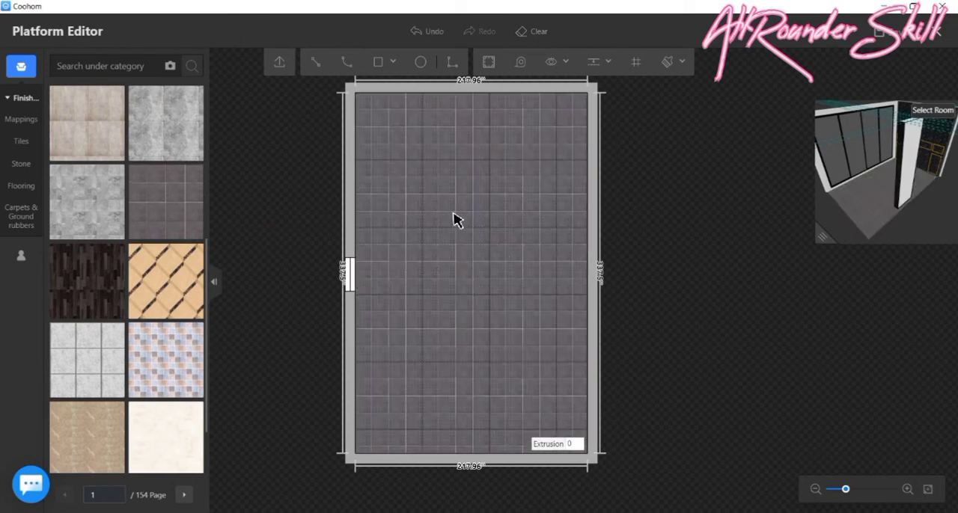
{"action": "left_click", "coordinate": [456, 220]}
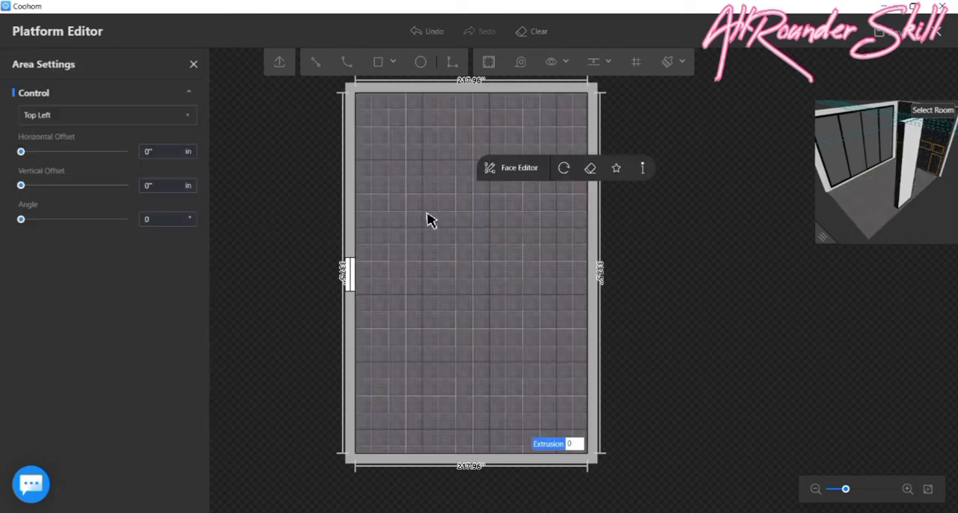
{"action": "left_click", "coordinate": [191, 120]}
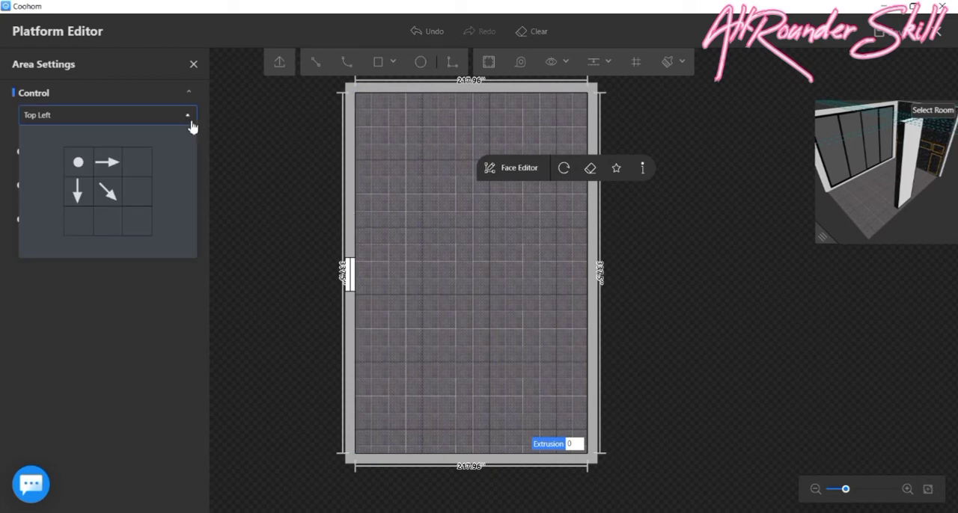
{"action": "left_click", "coordinate": [190, 120]}
{"action": "left_click", "coordinate": [193, 66]}
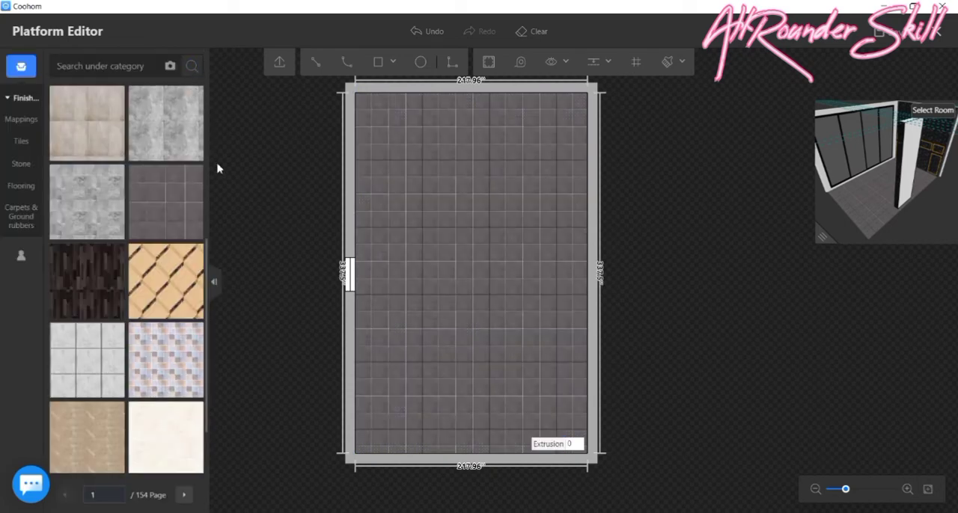
- Find the dark swirled-marble tile on the third page of the Tiles finishes and apply it to the floor
{"action": "left_click", "coordinate": [21, 140]}
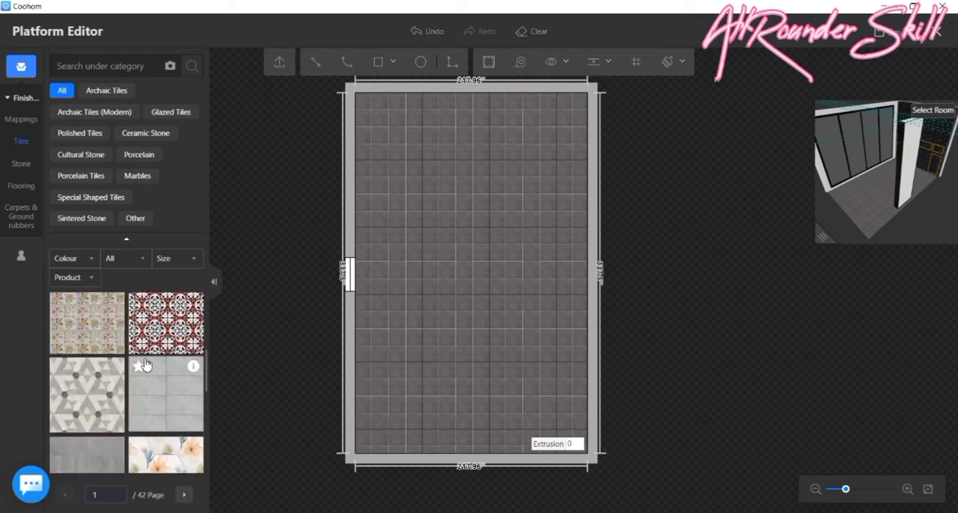
{"action": "scroll", "coordinate": [145, 364], "scroll_direction": "down", "scroll_amount": 10}
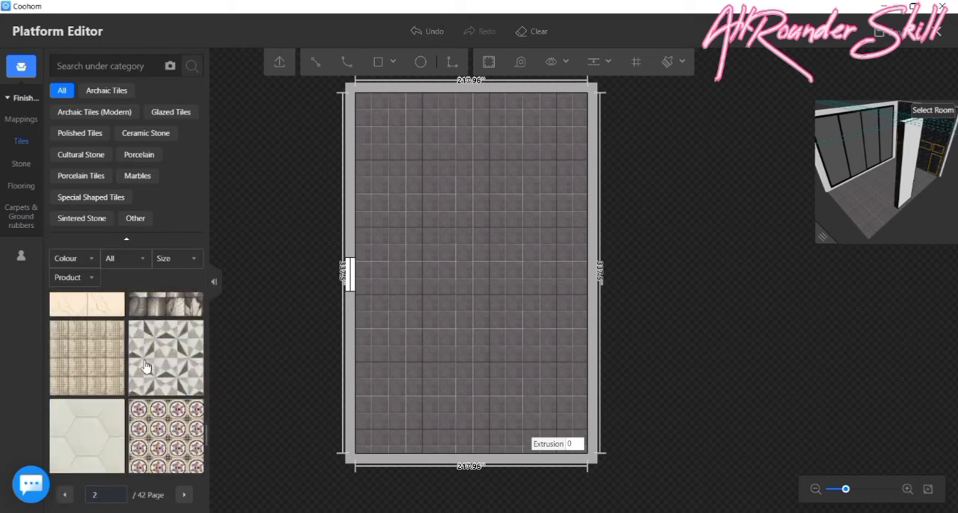
{"action": "scroll", "coordinate": [145, 365], "scroll_direction": "down", "scroll_amount": 5}
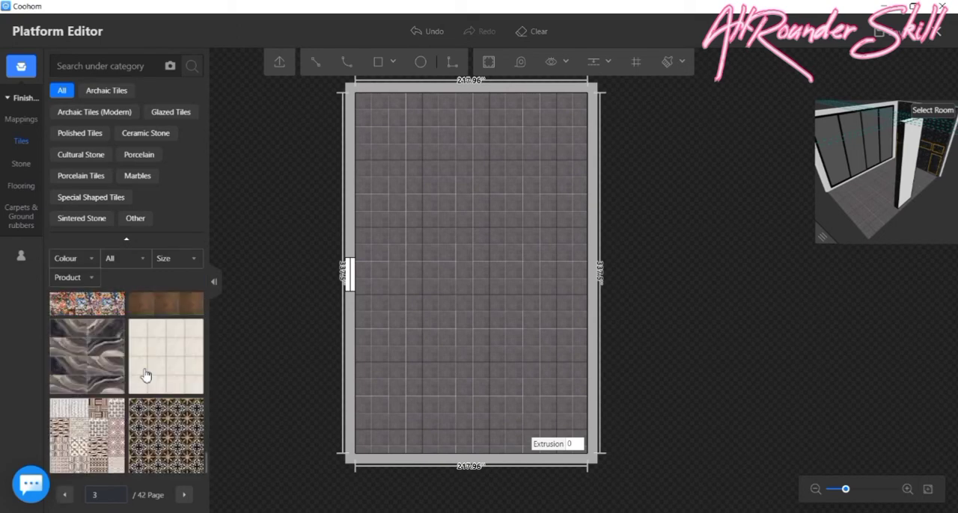
{"action": "left_click", "coordinate": [71, 351]}
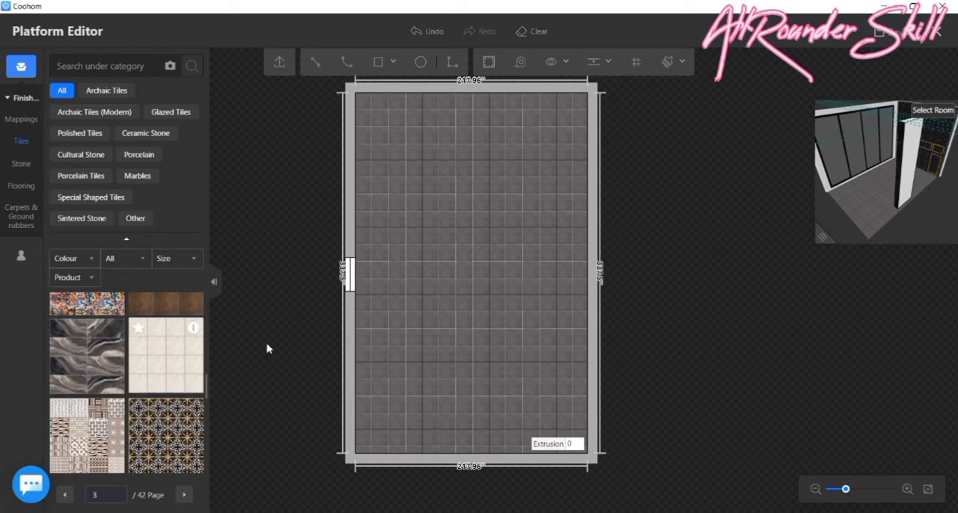
{"action": "left_click", "coordinate": [435, 276]}
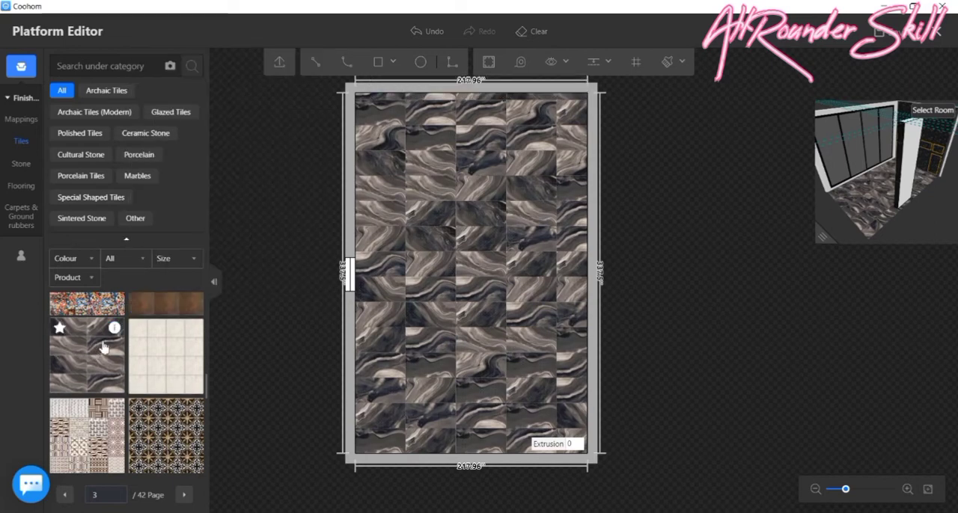
- Resize the marble floor's tile pattern to 60 by 47.99 in and set its gap to 0 in
{"action": "left_click", "coordinate": [464, 190]}
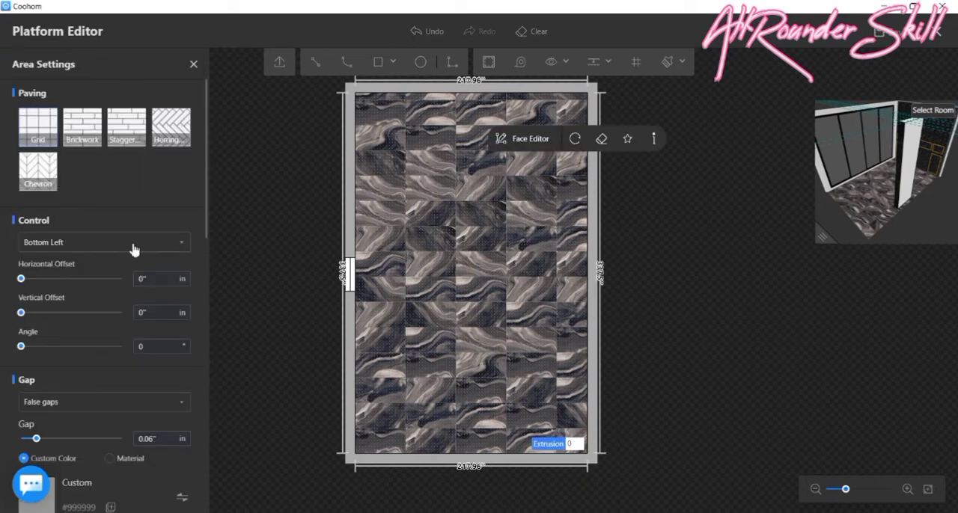
{"action": "scroll", "coordinate": [79, 242], "scroll_direction": "down", "scroll_amount": 5}
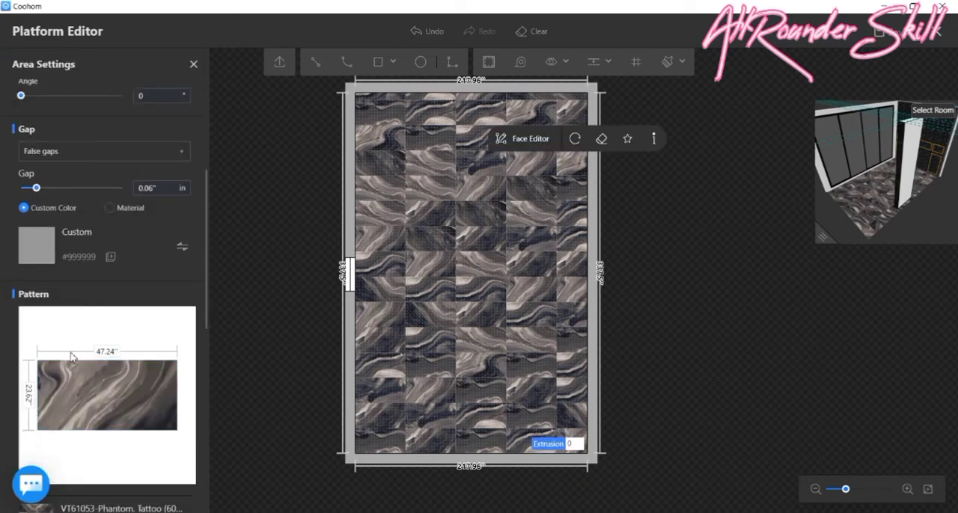
{"action": "left_click", "coordinate": [106, 351]}
{"action": "left_click", "coordinate": [30, 396]}
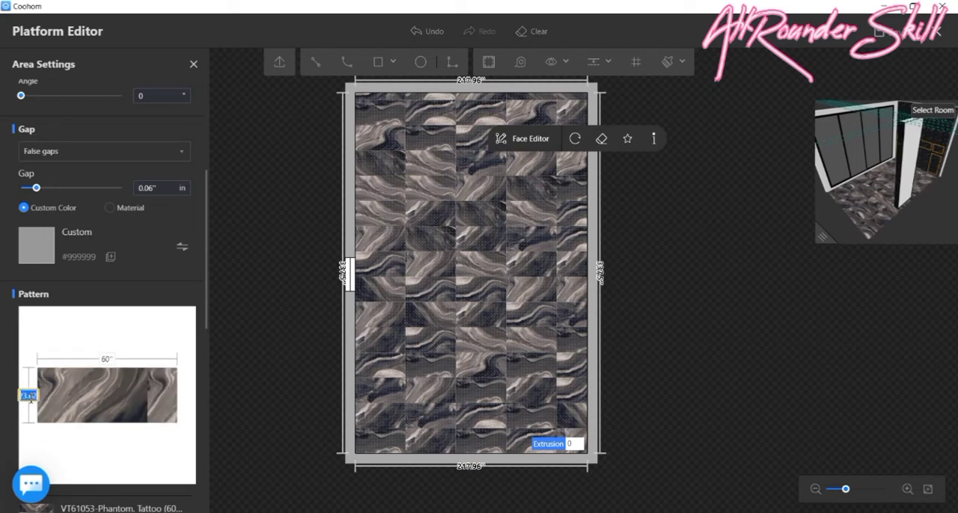
{"action": "type", "text": "48"}
{"action": "key", "text": "Return"}
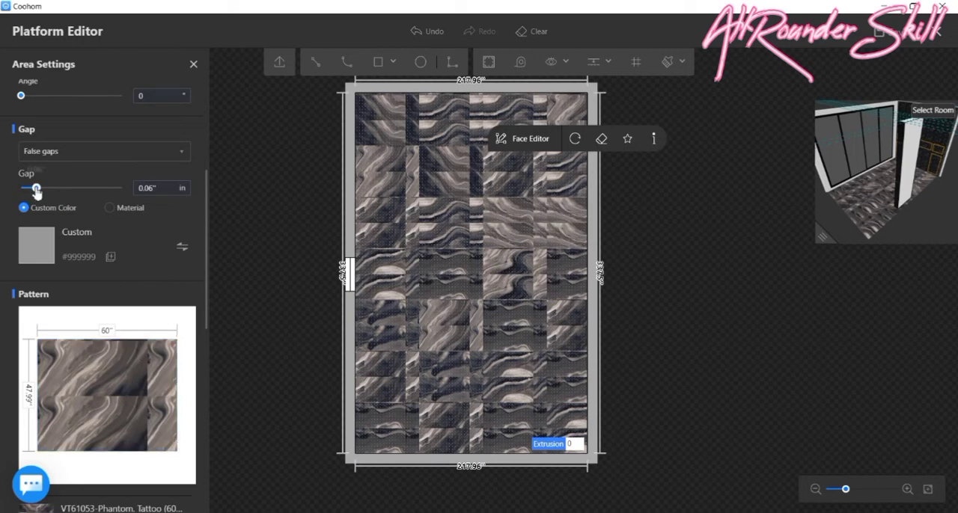
{"action": "left_click_drag", "start_coordinate": [36, 188], "coordinate": [3, 194]}
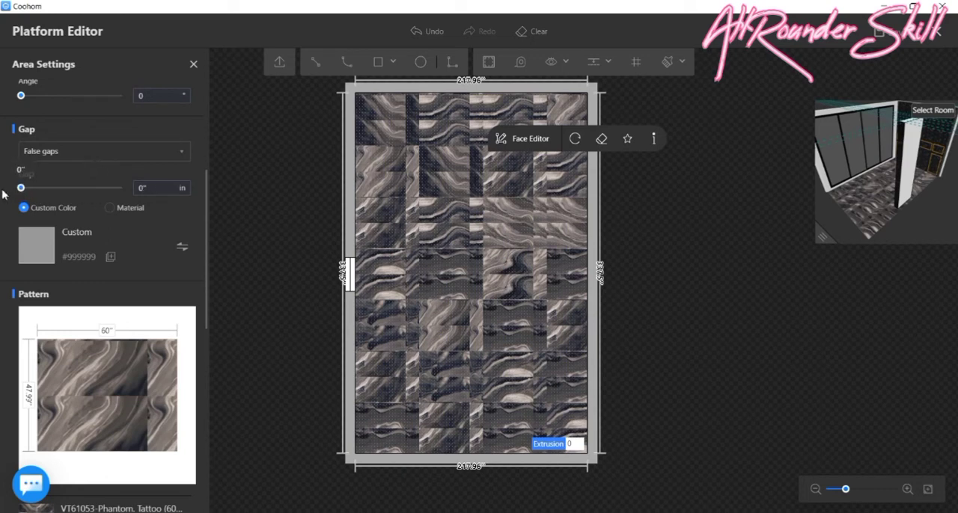
{"action": "left_click", "coordinate": [671, 257]}
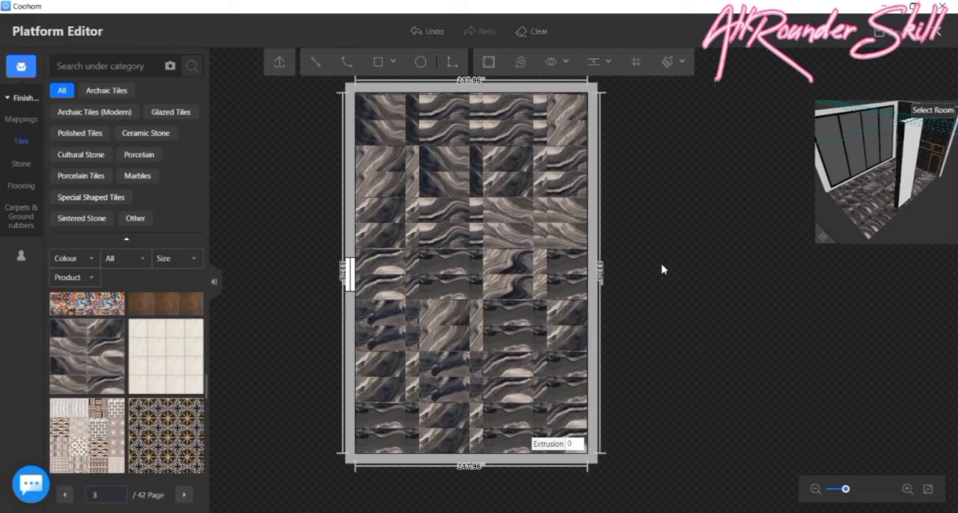
- Inspect the resized marble paving across the floor, save the floor edit and leave the editor
{"action": "scroll", "coordinate": [663, 217], "scroll_direction": "up", "scroll_amount": 2}
{"action": "scroll", "coordinate": [528, 304], "scroll_direction": "down", "scroll_amount": 2}
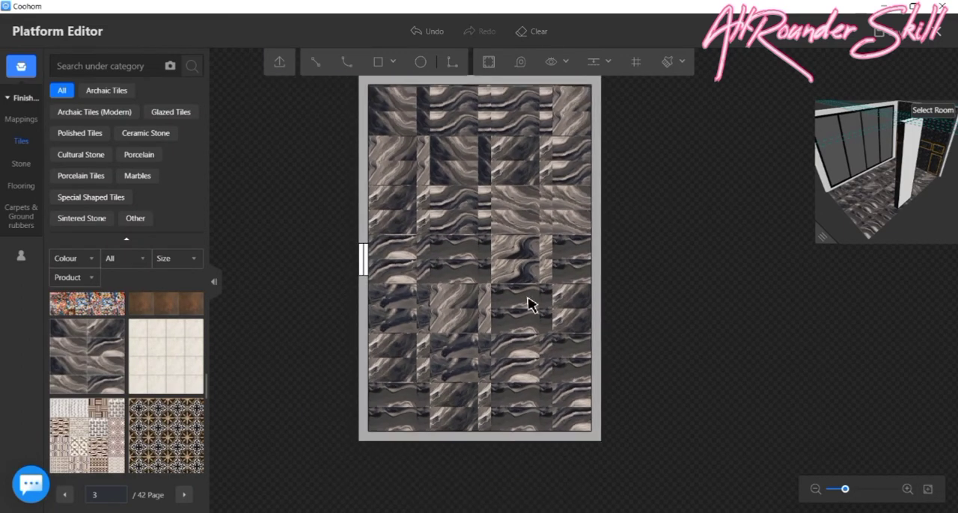
{"action": "scroll", "coordinate": [513, 307], "scroll_direction": "up", "scroll_amount": 4}
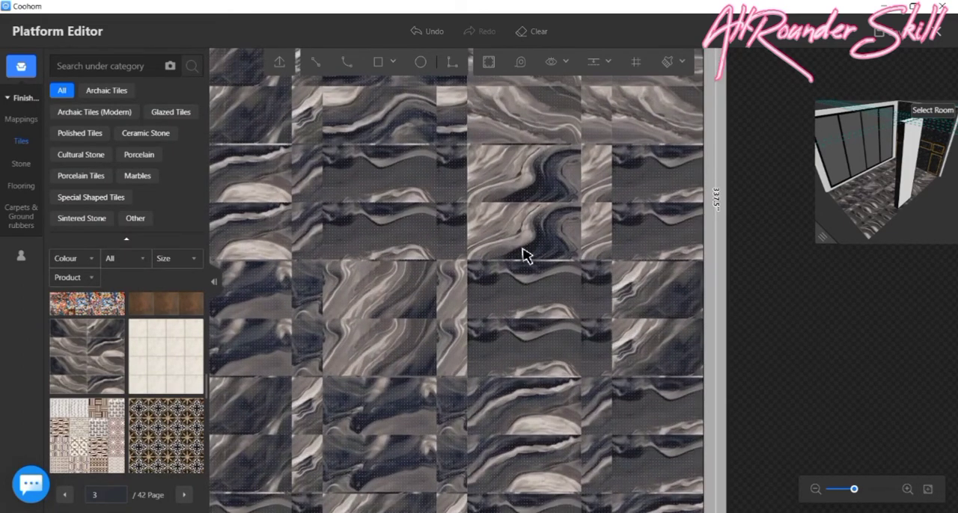
{"action": "scroll", "coordinate": [523, 252], "scroll_direction": "down", "scroll_amount": 2}
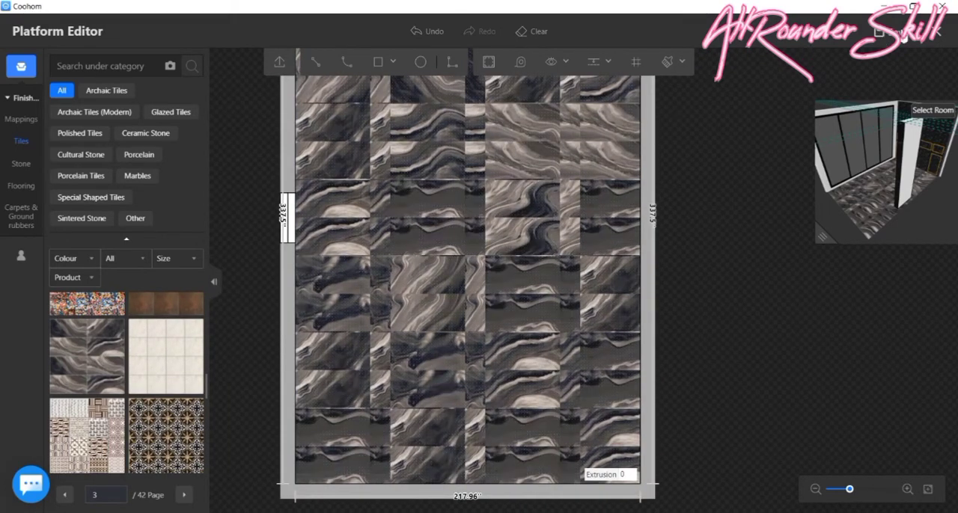
{"action": "left_click", "coordinate": [937, 31]}
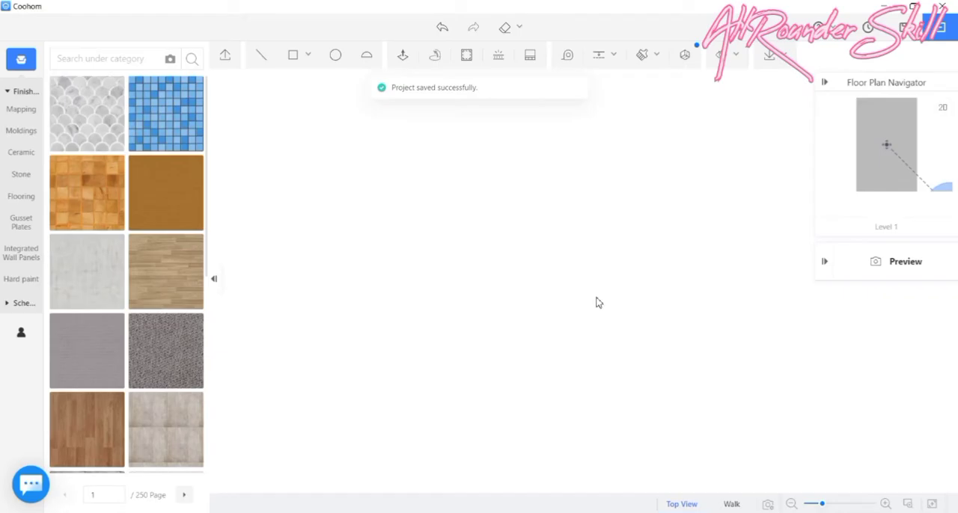
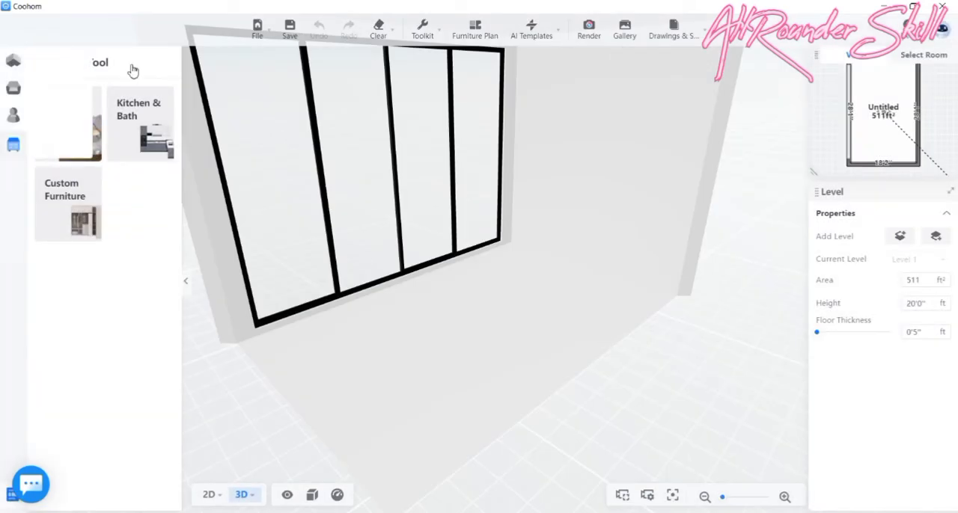
- Search the public model library for "fireplace wall" and browse the results through to the third page
{"action": "left_click_drag", "start_coordinate": [253, 430], "coordinate": [354, 447]}
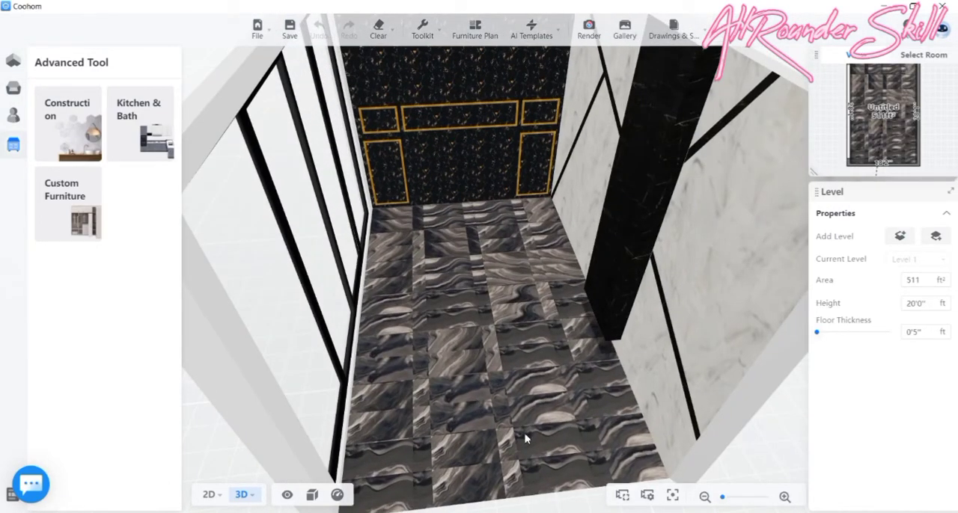
{"action": "scroll", "coordinate": [528, 442], "scroll_direction": "down", "scroll_amount": 5}
{"action": "left_click_drag", "start_coordinate": [471, 475], "coordinate": [445, 274]}
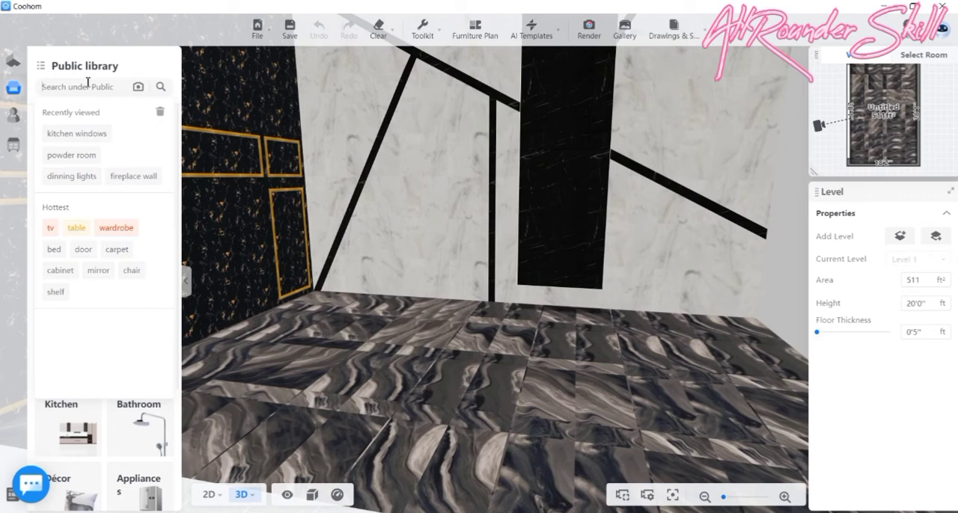
{"action": "left_click", "coordinate": [132, 177]}
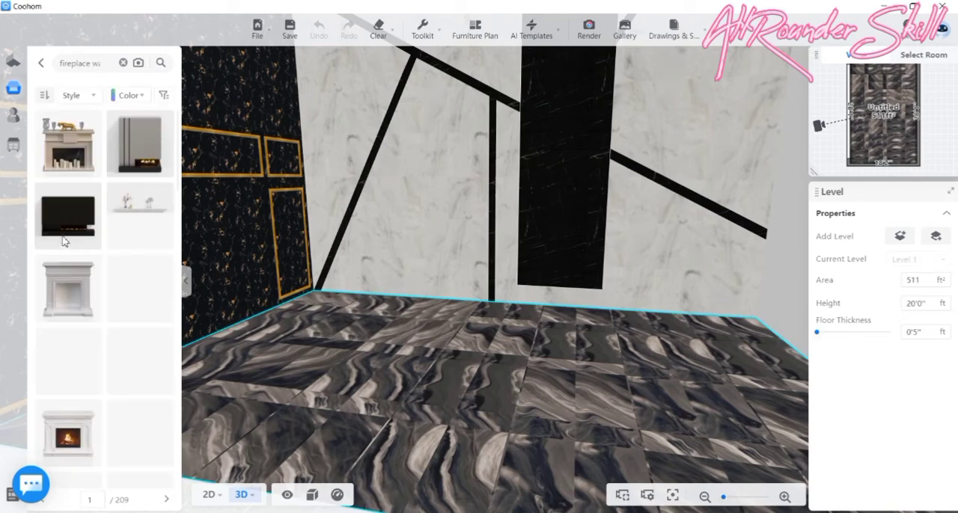
{"action": "scroll", "coordinate": [105, 217], "scroll_direction": "down", "scroll_amount": 8}
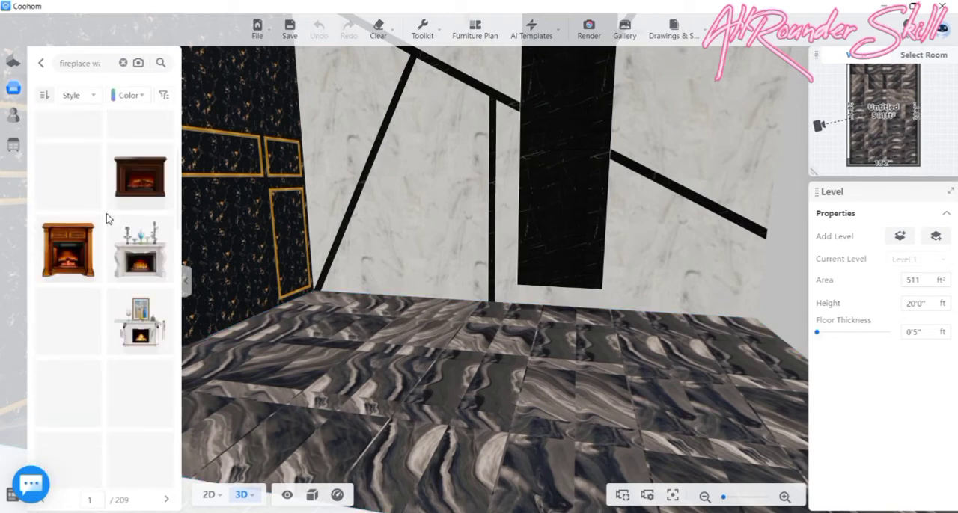
{"action": "scroll", "coordinate": [114, 205], "scroll_direction": "down", "scroll_amount": 3}
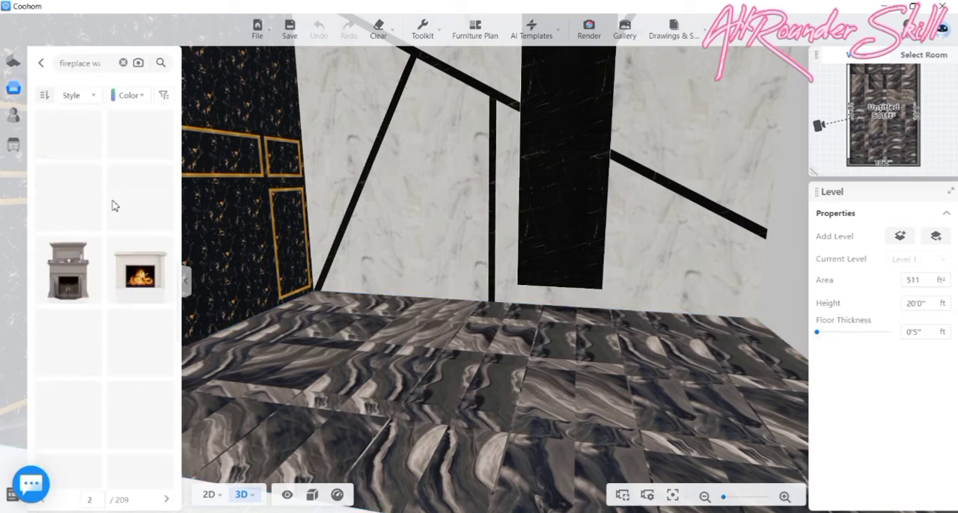
{"action": "scroll", "coordinate": [120, 203], "scroll_direction": "down", "scroll_amount": 2}
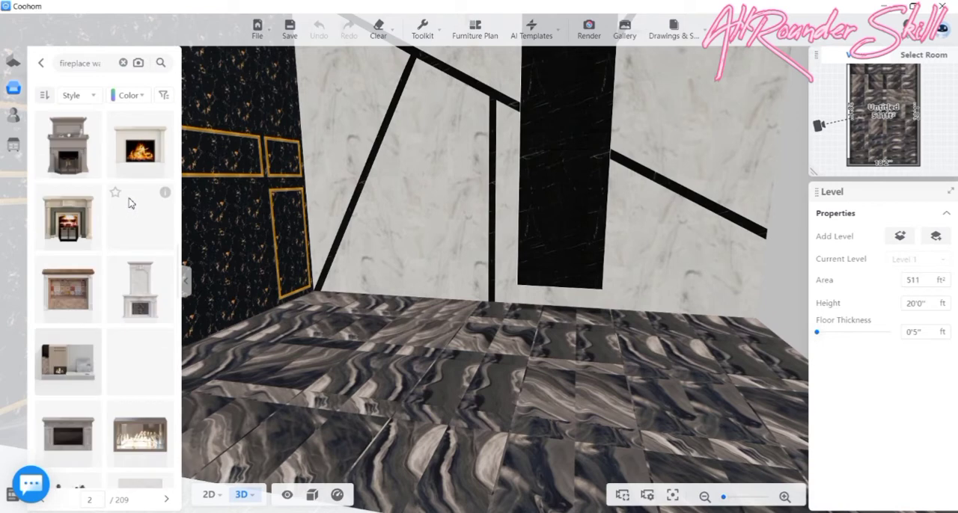
{"action": "scroll", "coordinate": [128, 203], "scroll_direction": "down", "scroll_amount": 3}
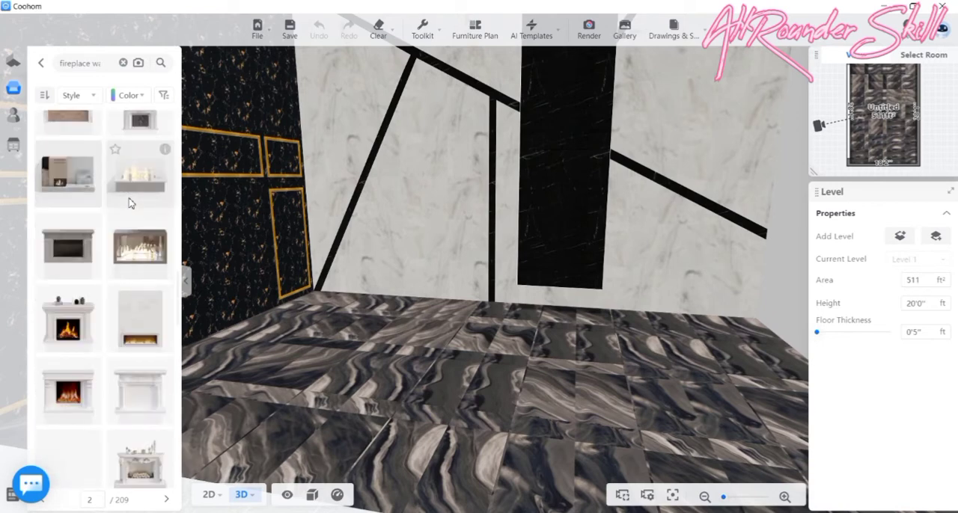
{"action": "scroll", "coordinate": [128, 203], "scroll_direction": "down", "scroll_amount": 4}
{"action": "scroll", "coordinate": [113, 314], "scroll_direction": "down", "scroll_amount": 1}
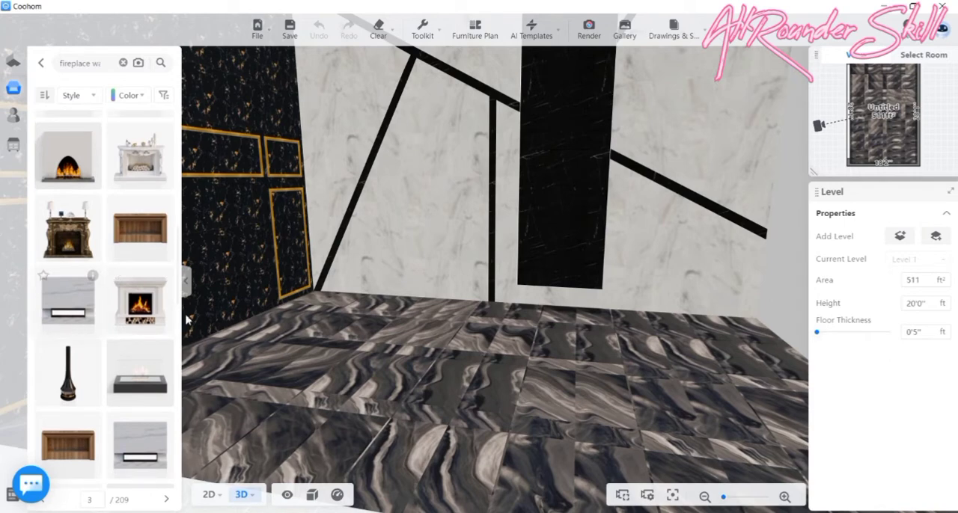
- Try the marble-faced fireplace panel in front of the black column and delete it
{"action": "left_click_drag", "start_coordinate": [67, 299], "coordinate": [568, 302]}
{"action": "left_click", "coordinate": [568, 303]}
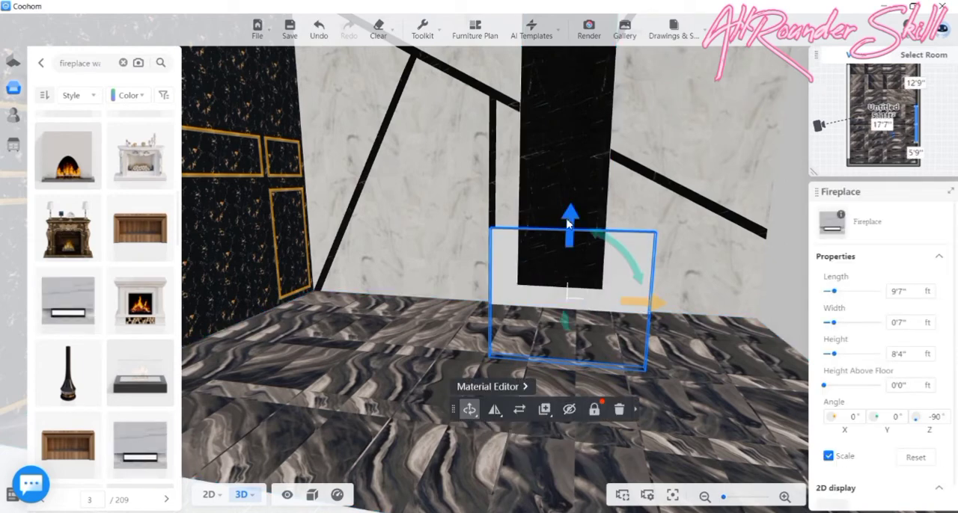
{"action": "scroll", "coordinate": [139, 314], "scroll_direction": "down", "scroll_amount": 4}
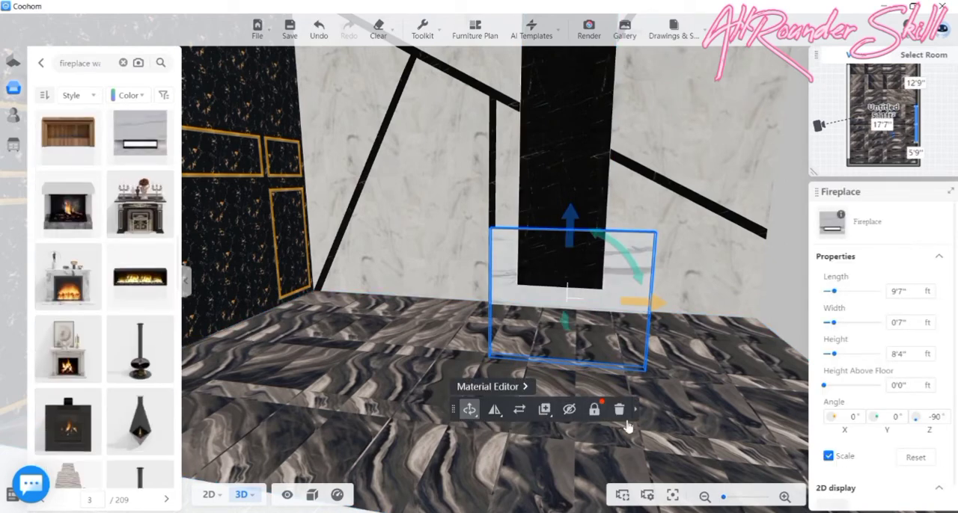
{"action": "key", "text": "Delete"}
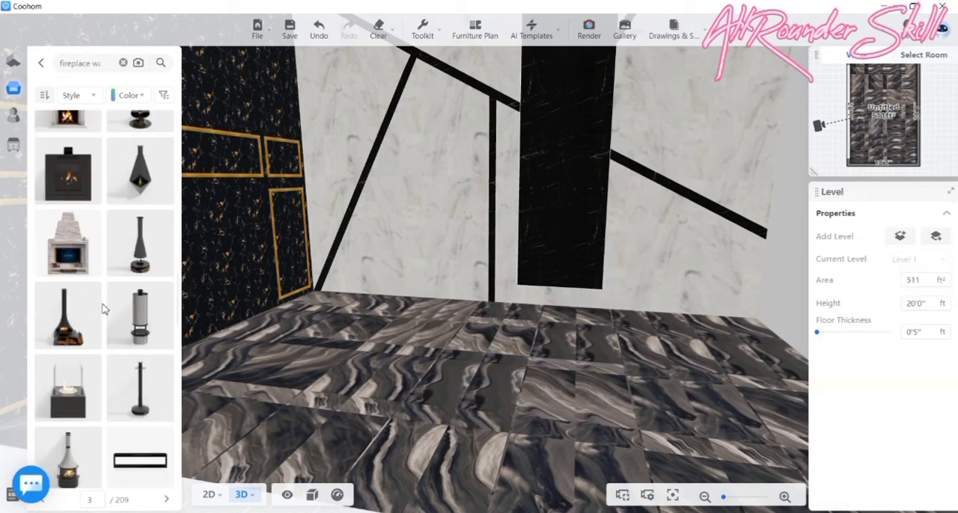
- Place the long black linear fireplace with open flames against the base of the black stone column
{"action": "left_click_drag", "start_coordinate": [137, 282], "coordinate": [536, 333]}
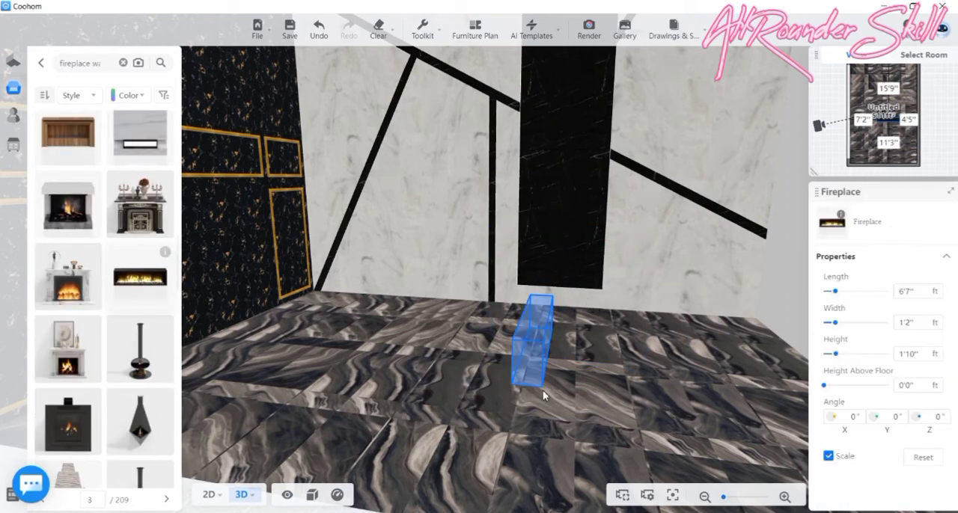
{"action": "left_click", "coordinate": [557, 389]}
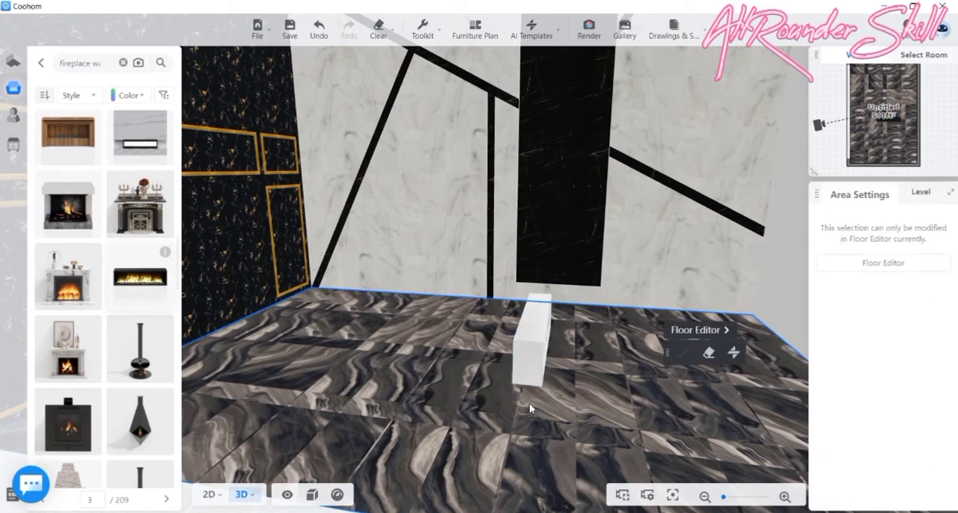
{"action": "left_click", "coordinate": [533, 363]}
{"action": "mouse_move", "coordinate": [584, 383]}
{"action": "left_mouse_down"}
{"action": "mouse_move", "coordinate": [643, 351]}
{"action": "mouse_move", "coordinate": [735, 265]}
{"action": "mouse_move", "coordinate": [452, 258]}
{"action": "mouse_move", "coordinate": [458, 344]}
{"action": "mouse_move", "coordinate": [482, 360]}
{"action": "mouse_move", "coordinate": [536, 322]}
{"action": "mouse_move", "coordinate": [541, 302]}
{"action": "left_mouse_up"}
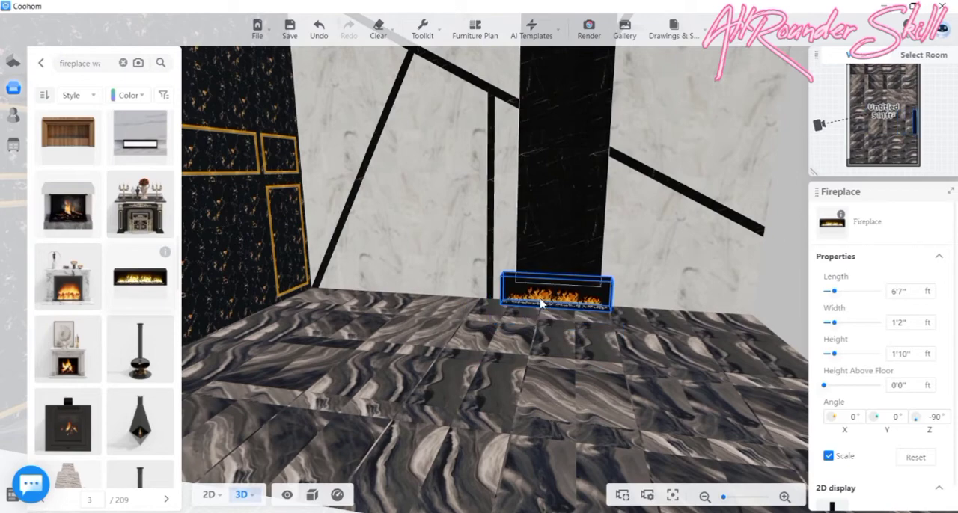
{"action": "mouse_move", "coordinate": [571, 345]}
{"action": "left_mouse_down"}
{"action": "mouse_move", "coordinate": [490, 322]}
{"action": "mouse_move", "coordinate": [556, 337]}
{"action": "left_mouse_up"}
- Shorten the fireplace to 5'6" in the floor plan by pulling in its upper end
{"action": "left_click_drag", "start_coordinate": [363, 428], "coordinate": [241, 484]}
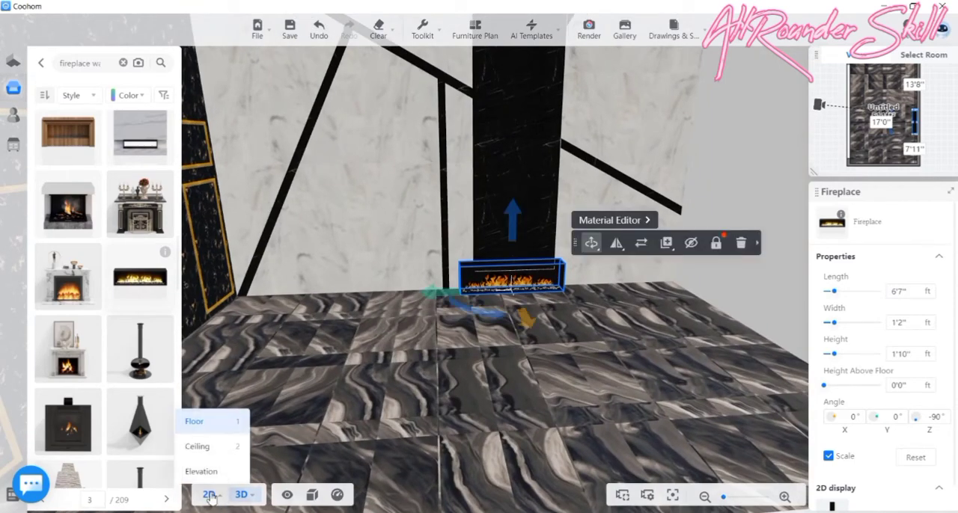
{"action": "left_click", "coordinate": [213, 496]}
{"action": "scroll", "coordinate": [614, 272], "scroll_direction": "up", "scroll_amount": 6}
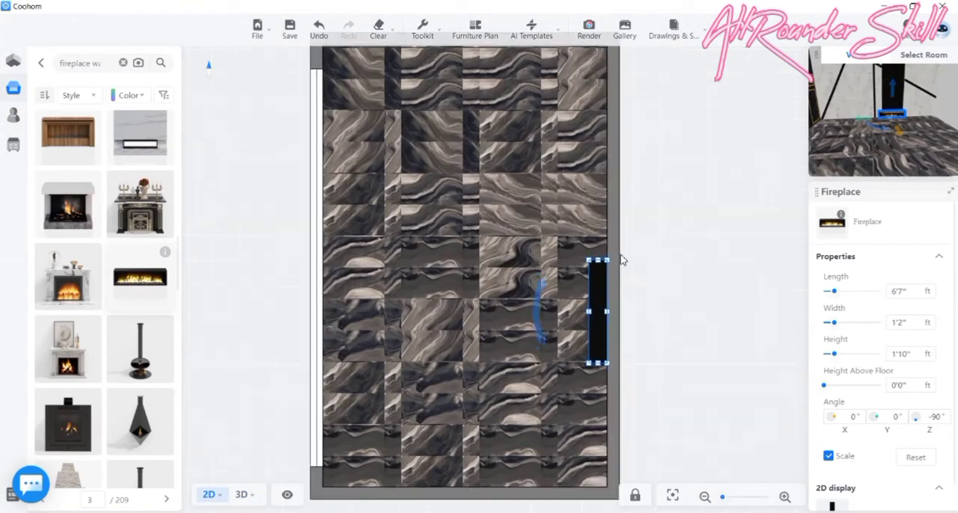
{"action": "scroll", "coordinate": [618, 263], "scroll_direction": "up", "scroll_amount": 2}
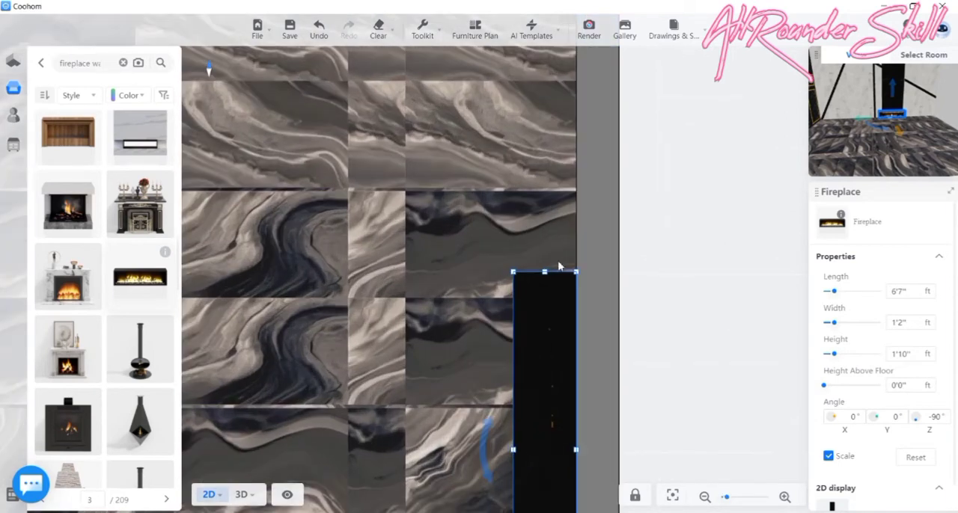
{"action": "left_click_drag", "start_coordinate": [548, 277], "coordinate": [549, 335]}
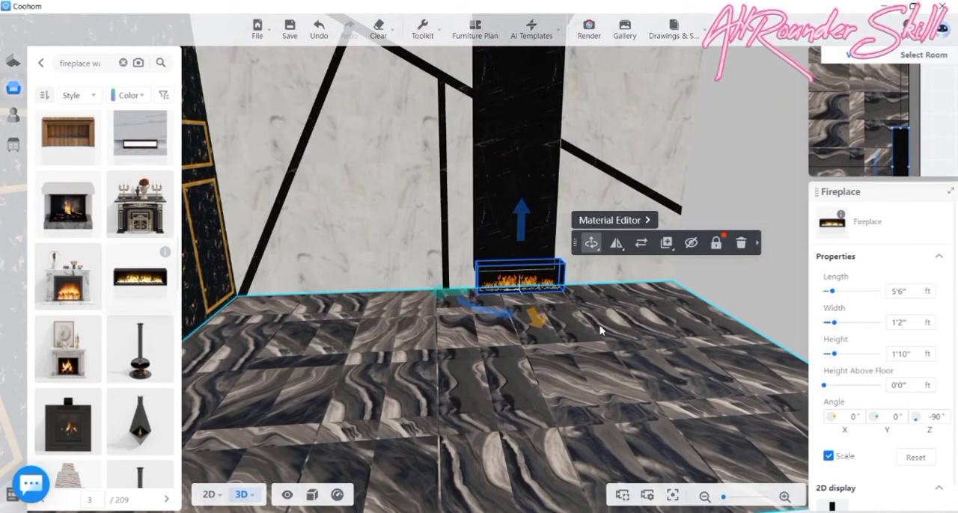
- Scale the fireplace down proportionally to a length of 5'4" to suit the column's width
{"action": "left_click_drag", "start_coordinate": [596, 332], "coordinate": [576, 308]}
{"action": "left_click", "coordinate": [926, 296]}
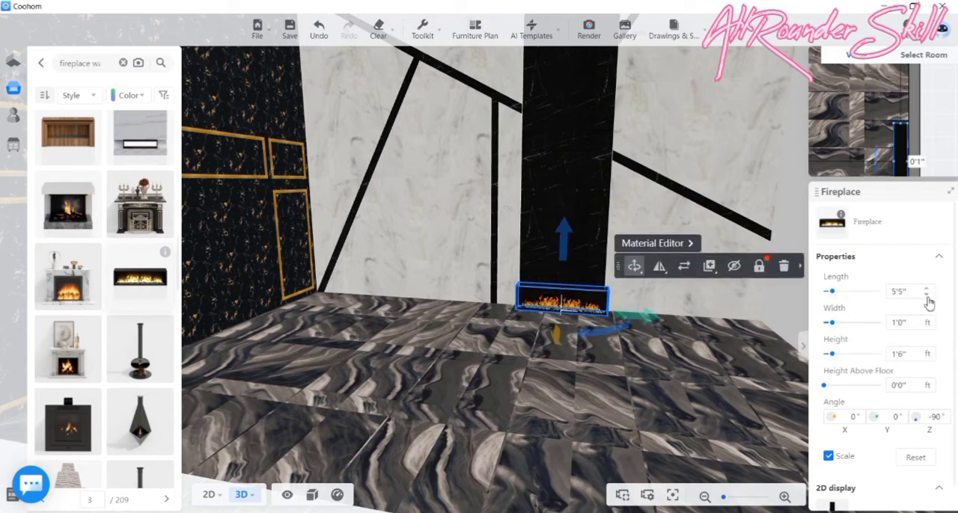
{"action": "left_click", "coordinate": [927, 296]}
{"action": "right_click_drag", "start_coordinate": [594, 352], "coordinate": [597, 335]}
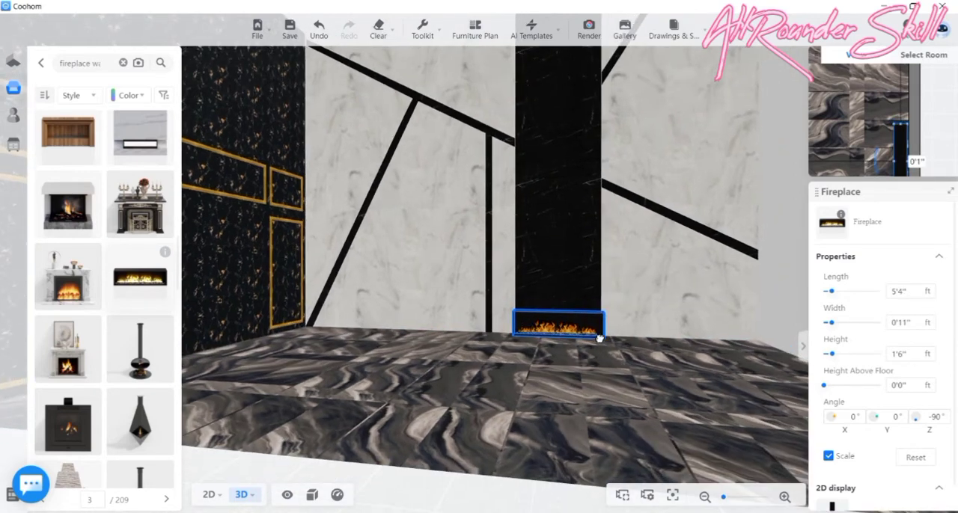
- Try the fireplace at a length of 5'1", check its side against the column and return it to 5'4"
{"action": "left_click", "coordinate": [926, 297]}
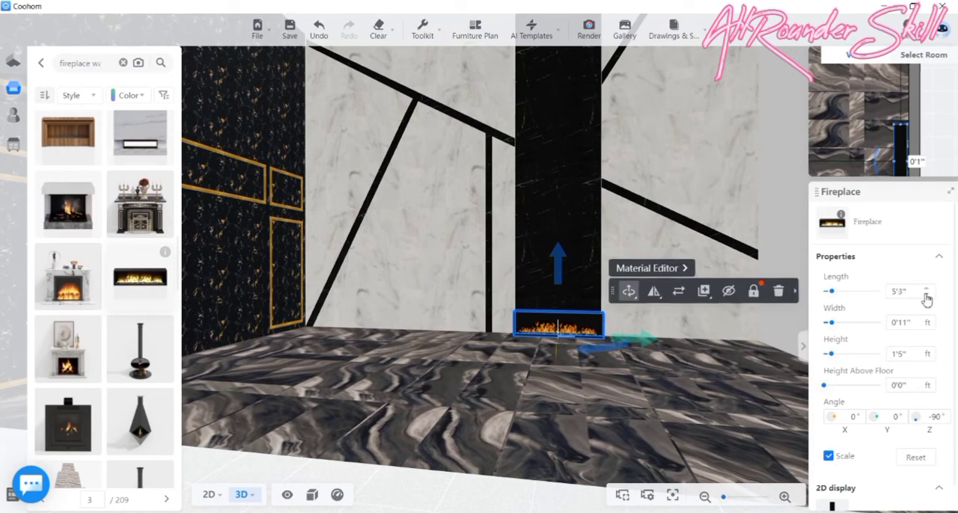
{"action": "left_click", "coordinate": [926, 297]}
{"action": "left_click", "coordinate": [926, 296]}
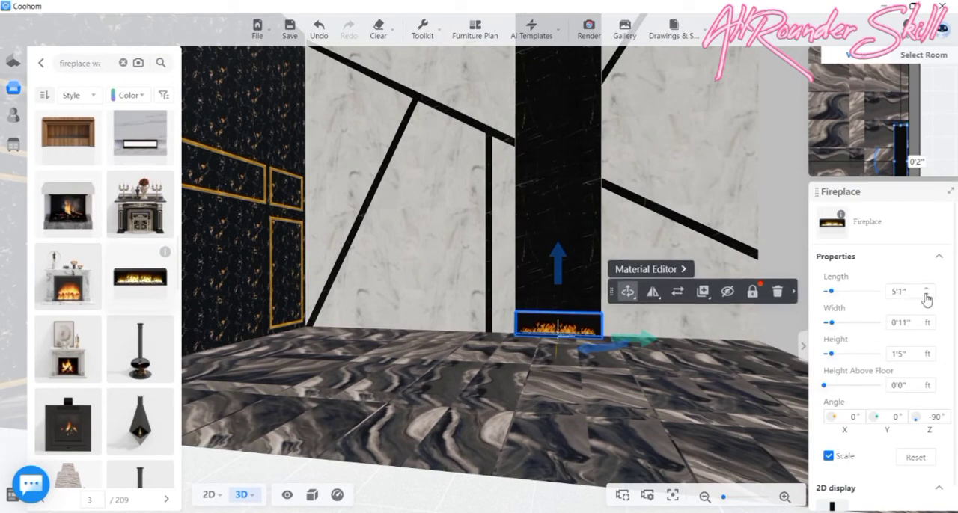
{"action": "left_click", "coordinate": [926, 296]}
{"action": "right_click_drag", "start_coordinate": [494, 377], "coordinate": [383, 376]}
{"action": "left_click", "coordinate": [927, 289]}
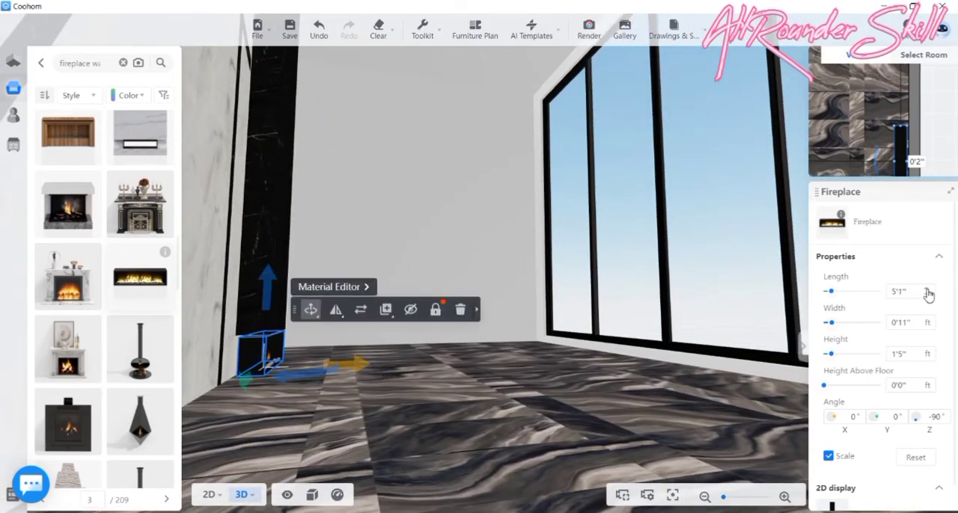
{"action": "left_click", "coordinate": [927, 290]}
{"action": "left_click", "coordinate": [927, 290]}
{"action": "left_click", "coordinate": [927, 290]}
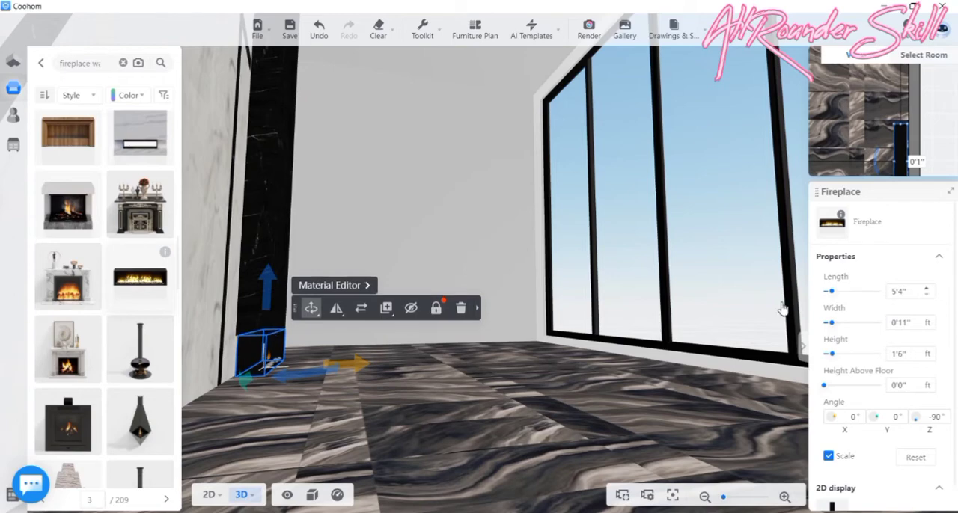
- Add the black multi-pane casement window from page 10 of the Windows catalogue to the middle of the black-and-gold end wall
{"action": "right_click_drag", "start_coordinate": [453, 404], "coordinate": [668, 403]}
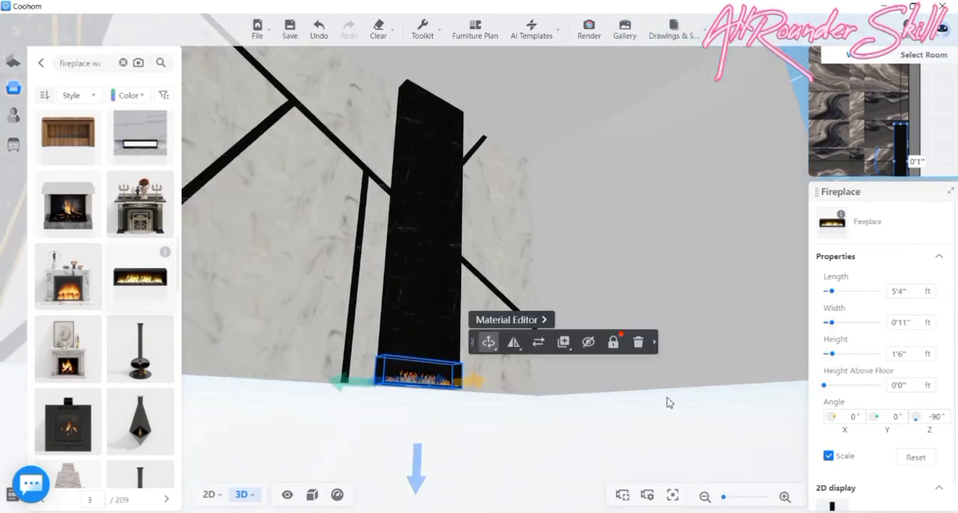
{"action": "right_click_drag", "start_coordinate": [624, 427], "coordinate": [498, 352]}
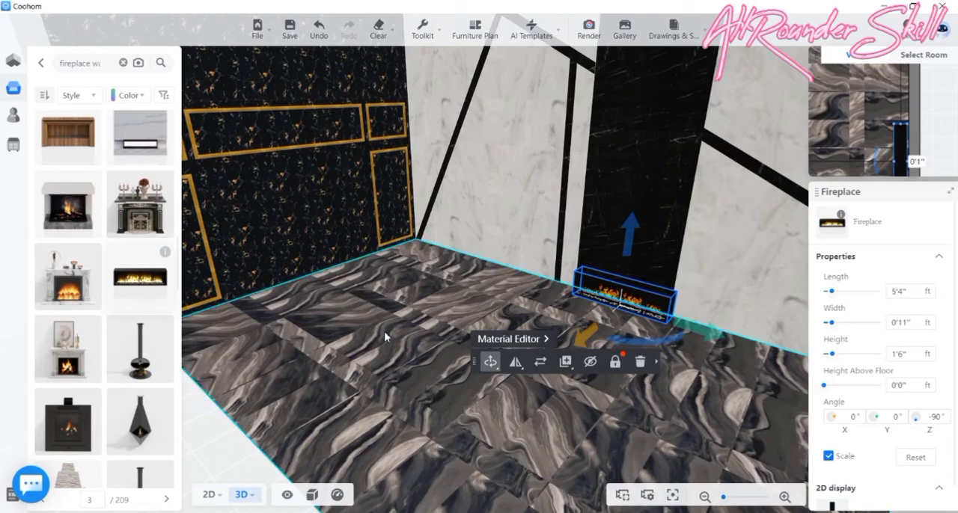
{"action": "right_click_drag", "start_coordinate": [385, 332], "coordinate": [390, 357]}
{"action": "right_click_drag", "start_coordinate": [462, 410], "coordinate": [441, 410]}
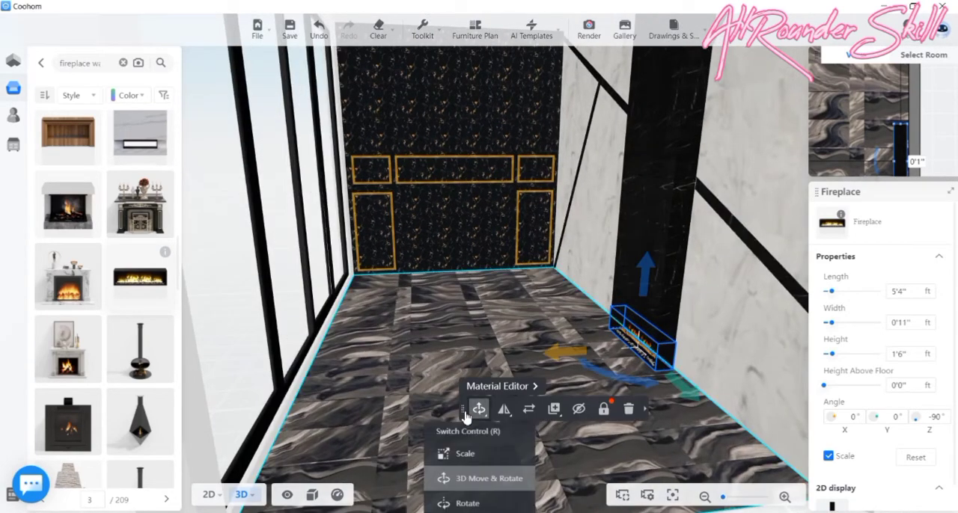
{"action": "right_click_drag", "start_coordinate": [461, 313], "coordinate": [474, 233]}
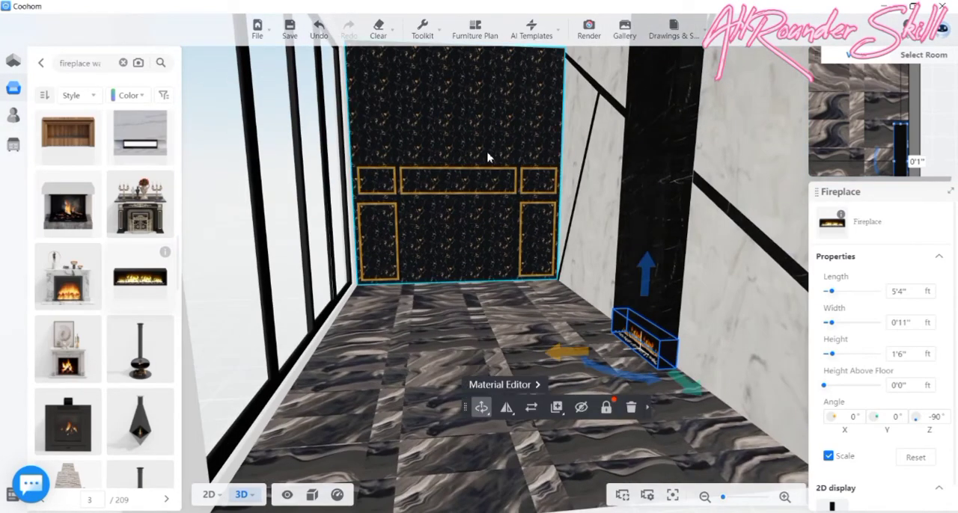
{"action": "scroll", "coordinate": [504, 274], "scroll_direction": "up", "scroll_amount": 3}
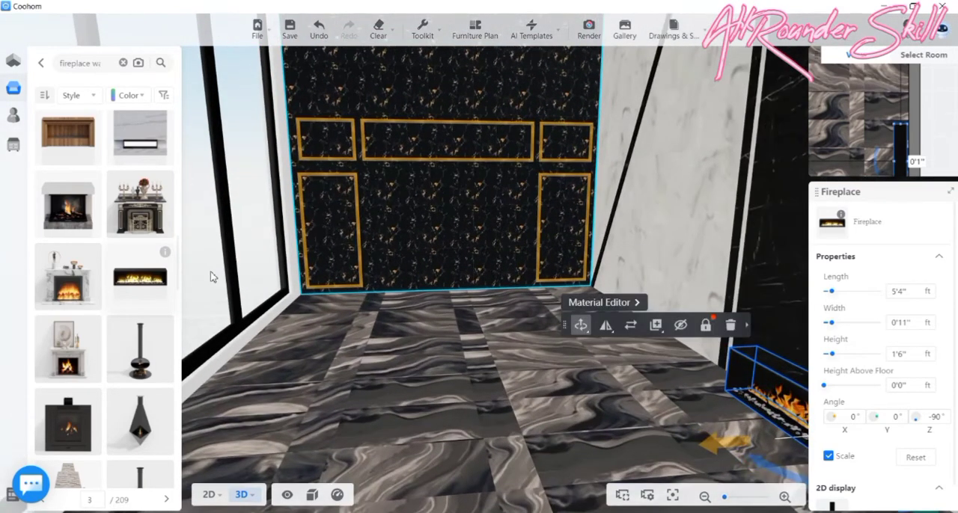
{"action": "left_click", "coordinate": [13, 115]}
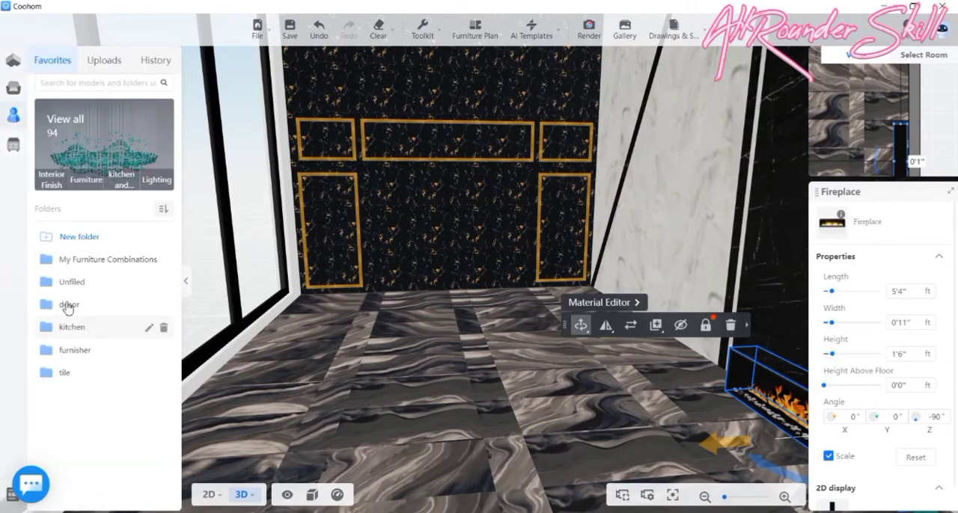
{"action": "left_click", "coordinate": [27, 93]}
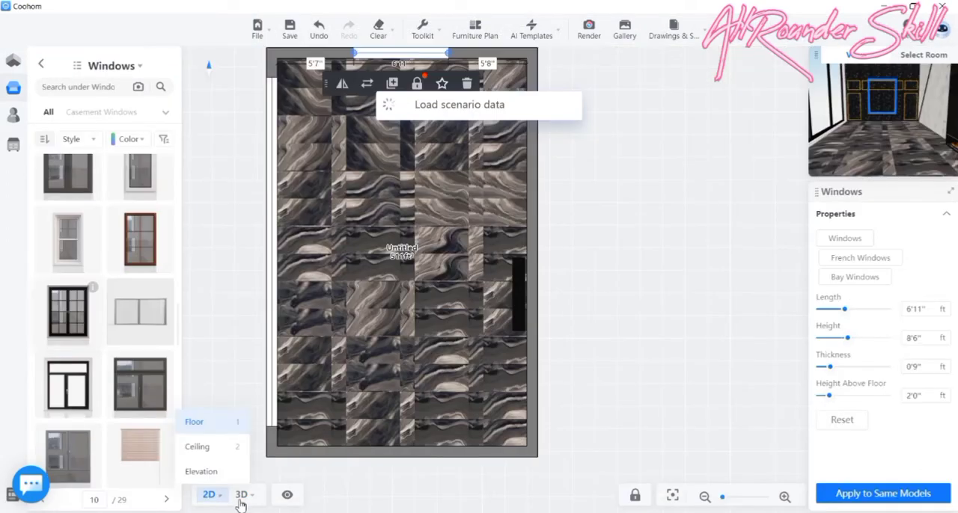
{"action": "mouse_move", "coordinate": [241, 500]}
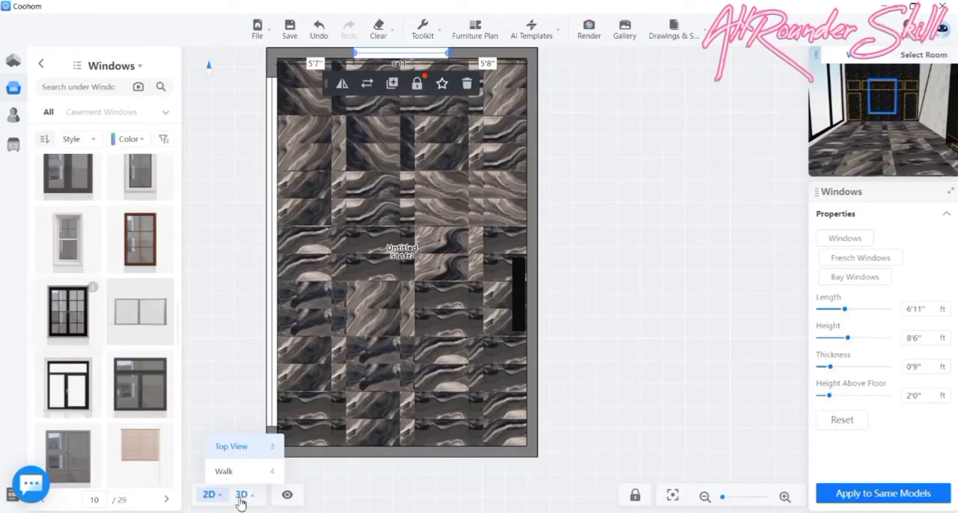
{"action": "left_click", "coordinate": [241, 496]}
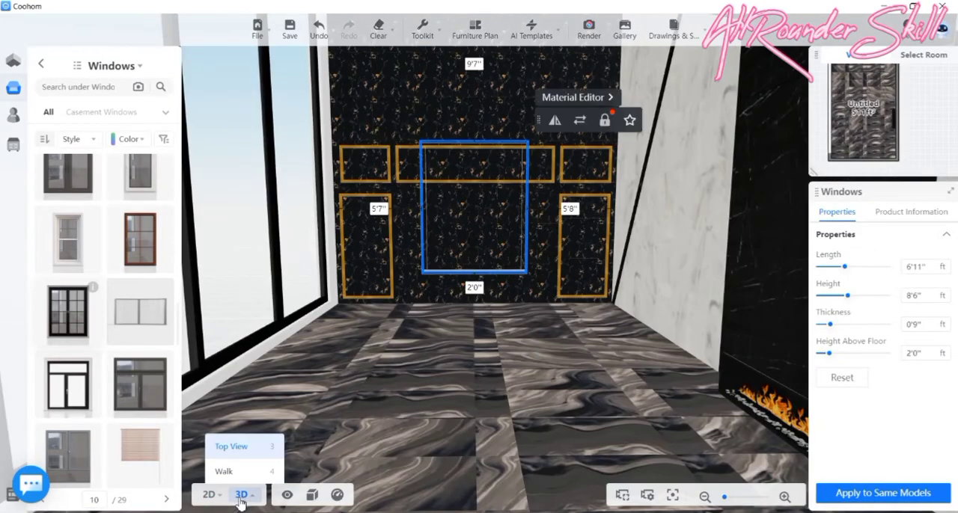
- Lower the end-wall window to 0'10" above the floor, between the tall gold frames
{"action": "mouse_move", "coordinate": [487, 232]}
{"action": "left_mouse_down"}
{"action": "mouse_move", "coordinate": [479, 274]}
{"action": "mouse_move", "coordinate": [485, 247]}
{"action": "left_mouse_up"}
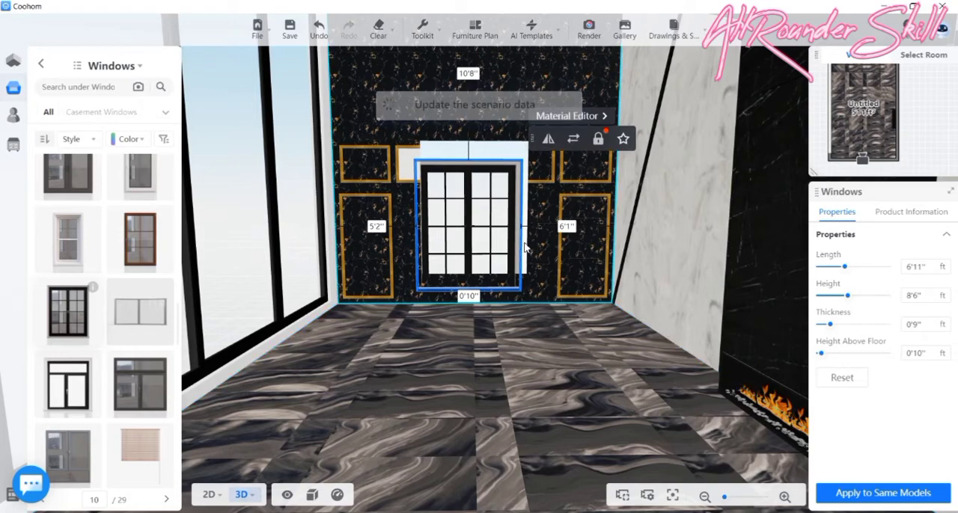
{"action": "scroll", "coordinate": [522, 207], "scroll_direction": "up", "scroll_amount": 4}
{"action": "scroll", "coordinate": [521, 201], "scroll_direction": "up", "scroll_amount": 2}
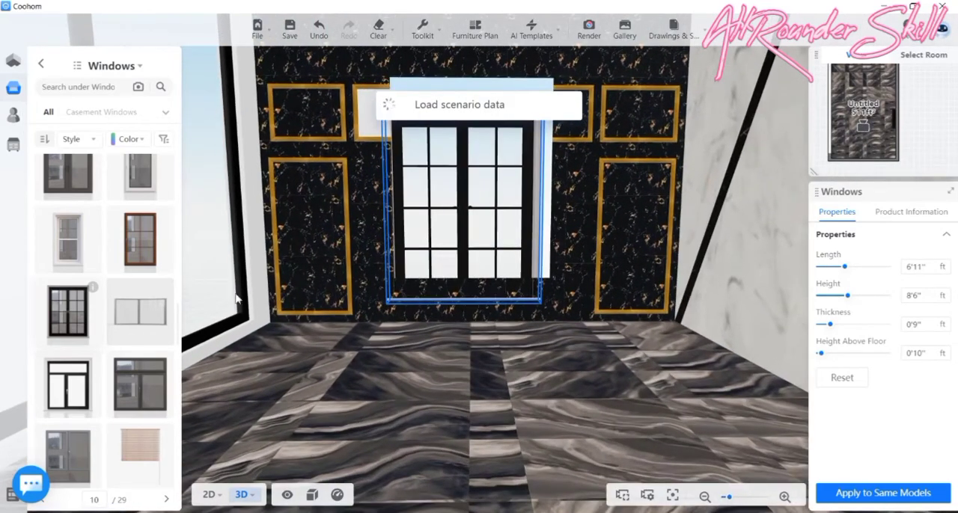
- Save the black multi-pane grid window on page 19 of the Windows catalogue as a favourite in the furnisher folder
{"action": "left_click", "coordinate": [45, 290]}
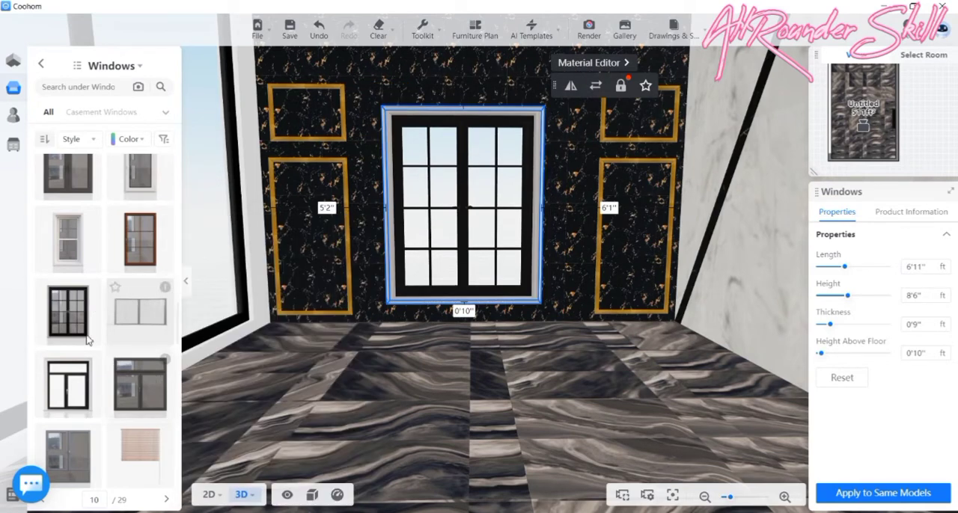
{"action": "scroll", "coordinate": [71, 355], "scroll_direction": "down", "scroll_amount": 5}
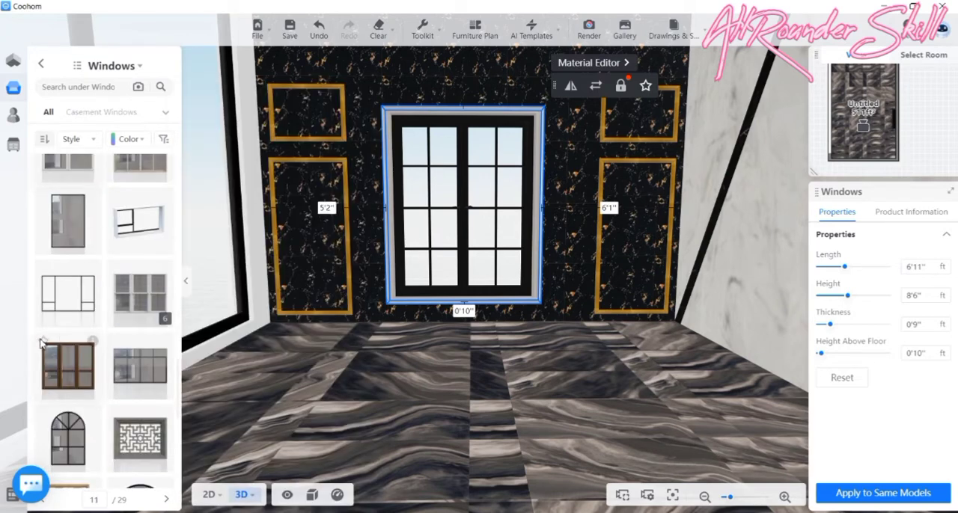
{"action": "scroll", "coordinate": [84, 322], "scroll_direction": "down", "scroll_amount": 5}
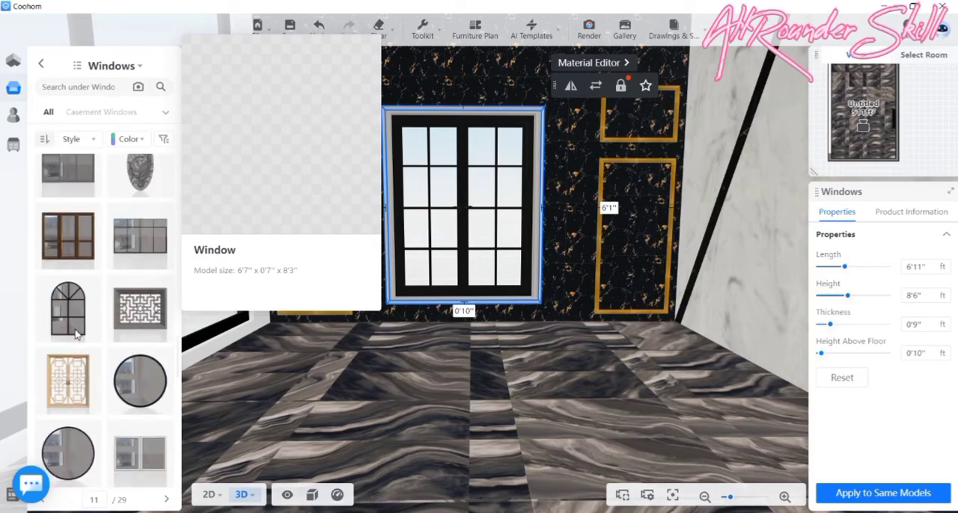
{"action": "scroll", "coordinate": [60, 363], "scroll_direction": "down", "scroll_amount": 3}
{"action": "scroll", "coordinate": [101, 411], "scroll_direction": "down", "scroll_amount": 3}
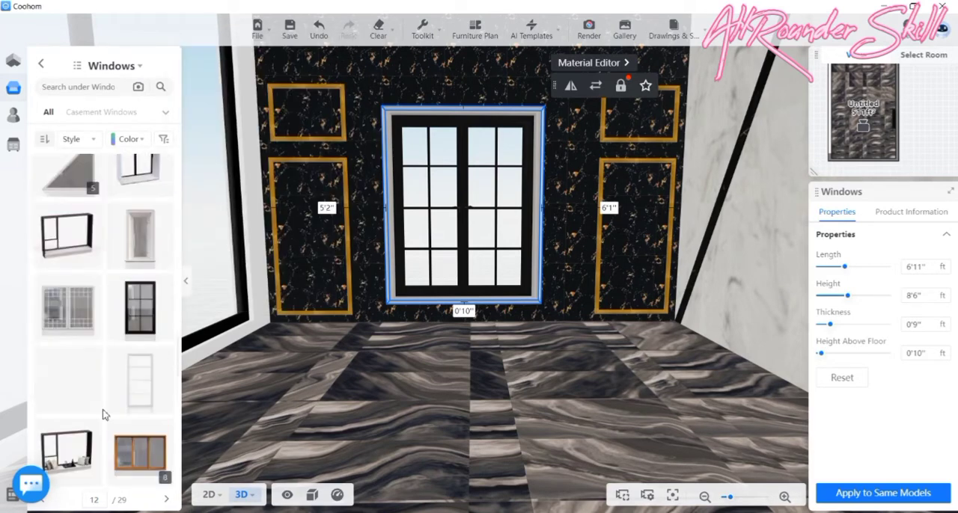
{"action": "scroll", "coordinate": [103, 415], "scroll_direction": "down", "scroll_amount": 3}
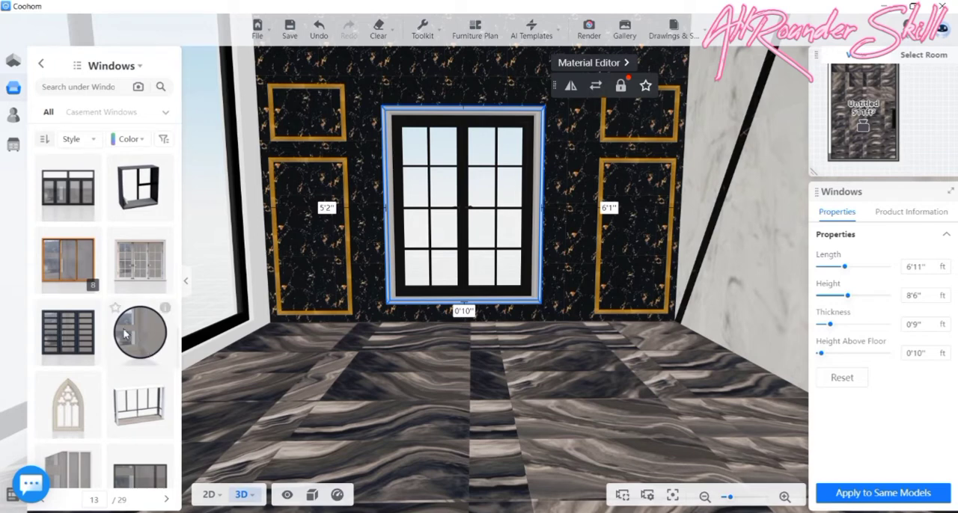
{"action": "scroll", "coordinate": [124, 334], "scroll_direction": "down", "scroll_amount": 5}
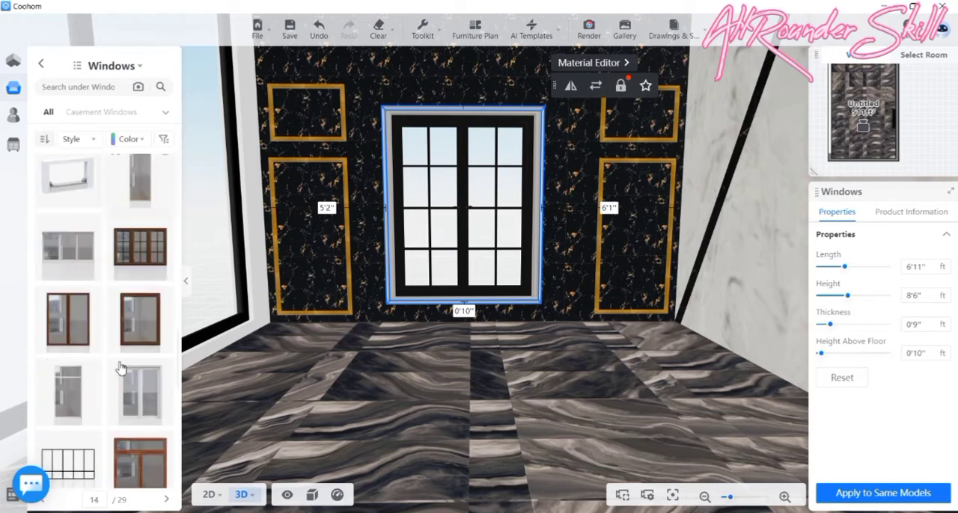
{"action": "scroll", "coordinate": [120, 368], "scroll_direction": "down", "scroll_amount": 5}
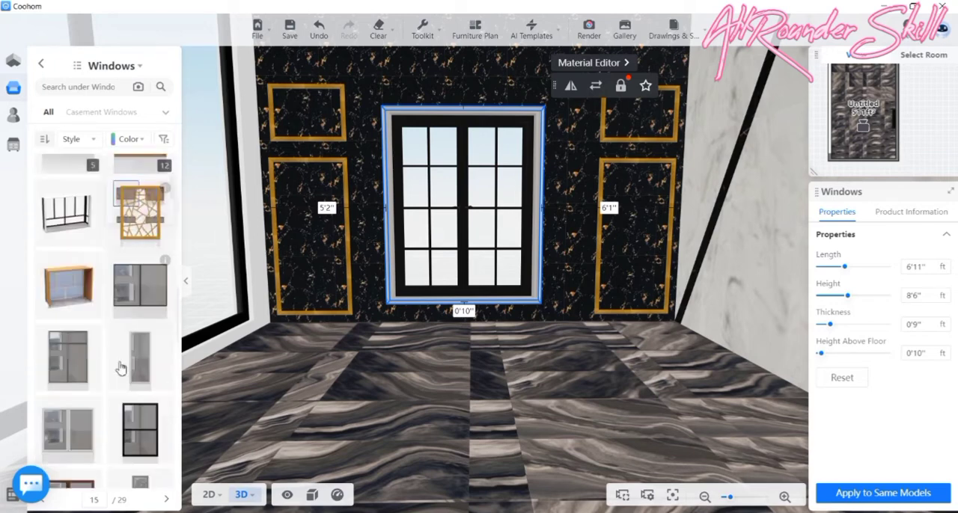
{"action": "scroll", "coordinate": [119, 368], "scroll_direction": "down", "scroll_amount": 4}
{"action": "scroll", "coordinate": [105, 377], "scroll_direction": "down", "scroll_amount": 3}
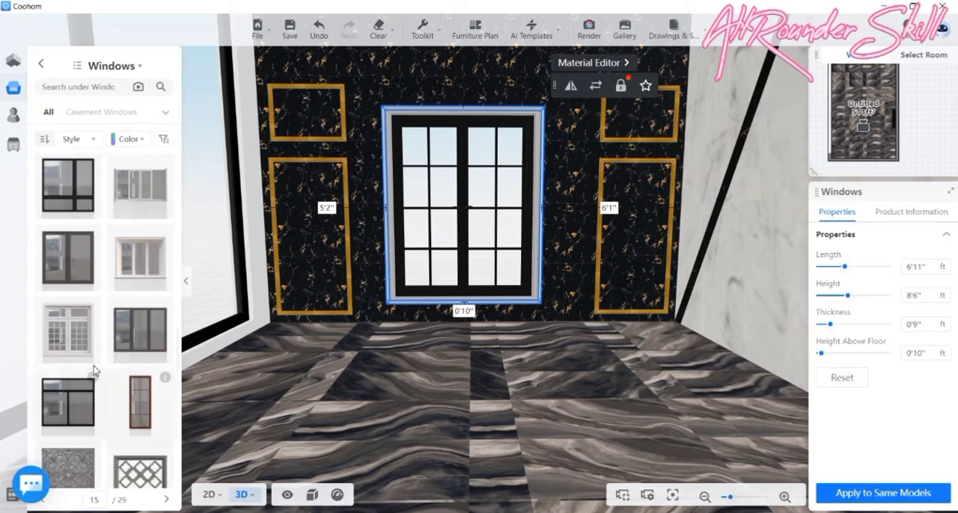
{"action": "scroll", "coordinate": [95, 369], "scroll_direction": "down", "scroll_amount": 4}
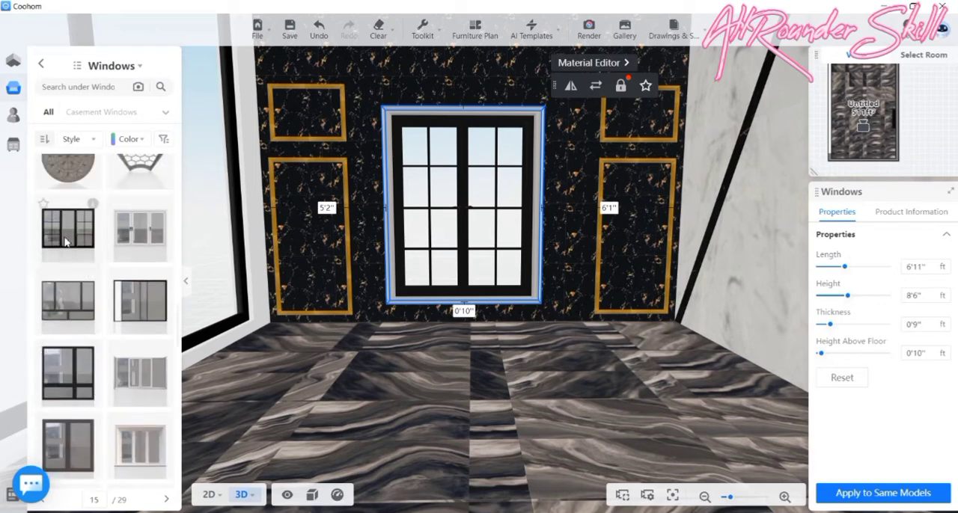
{"action": "scroll", "coordinate": [111, 331], "scroll_direction": "down", "scroll_amount": 5}
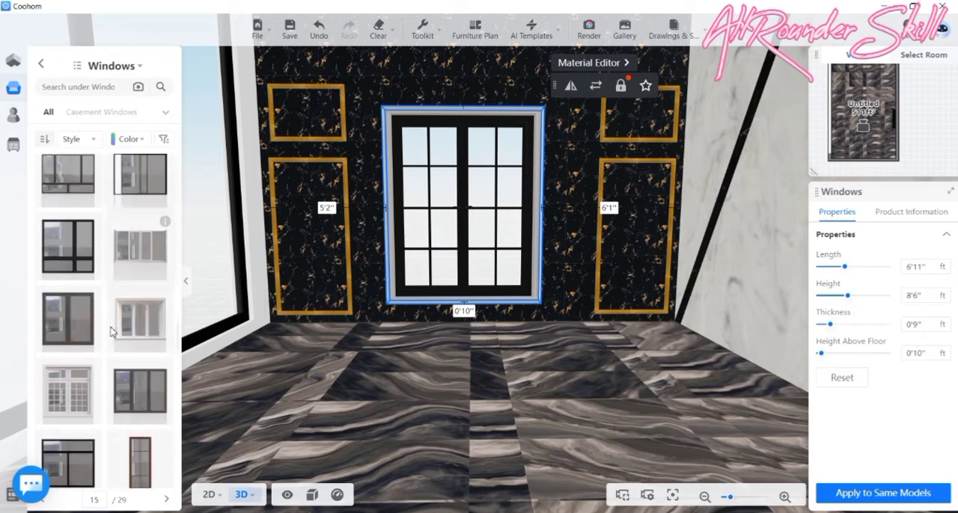
{"action": "scroll", "coordinate": [111, 331], "scroll_direction": "down", "scroll_amount": 3}
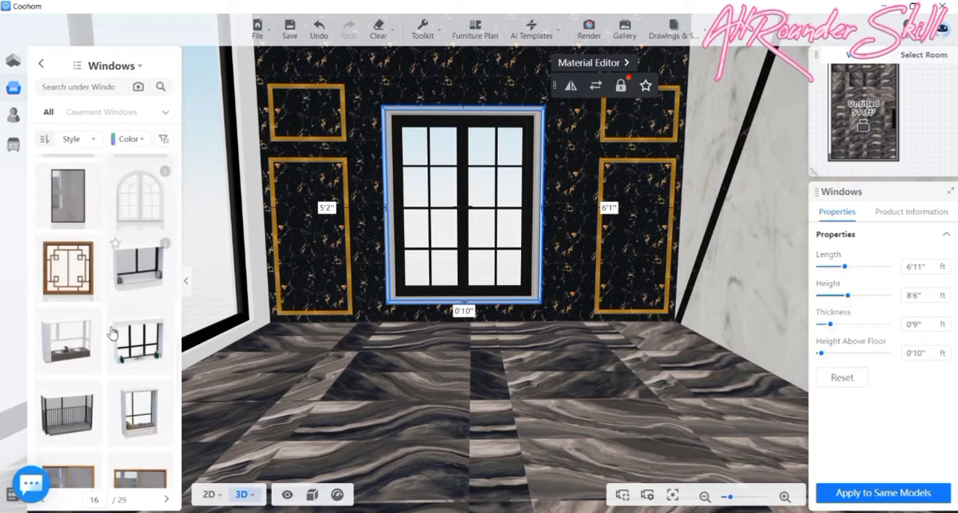
{"action": "scroll", "coordinate": [111, 359], "scroll_direction": "down", "scroll_amount": 3}
{"action": "scroll", "coordinate": [97, 310], "scroll_direction": "down", "scroll_amount": 5}
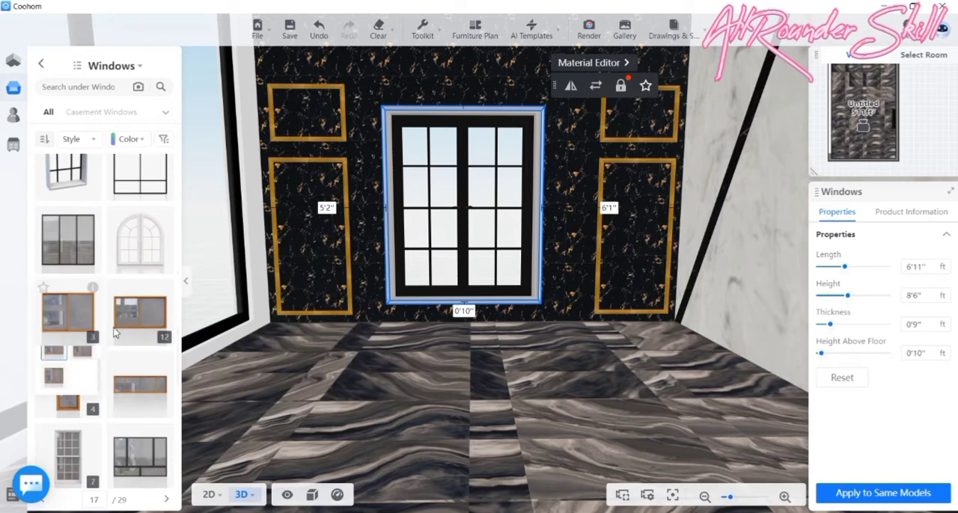
{"action": "scroll", "coordinate": [49, 249], "scroll_direction": "down", "scroll_amount": 3}
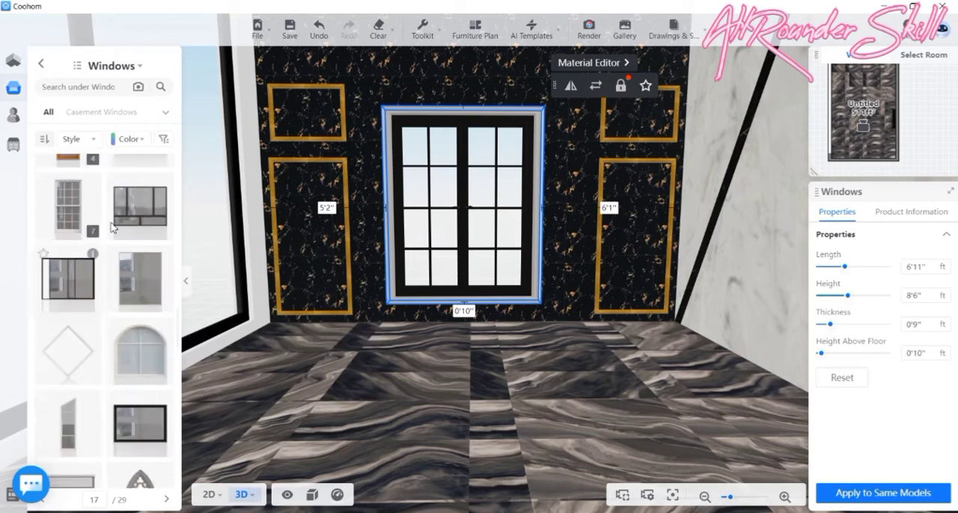
{"action": "scroll", "coordinate": [112, 228], "scroll_direction": "down", "scroll_amount": 5}
{"action": "scroll", "coordinate": [95, 362], "scroll_direction": "down", "scroll_amount": 5}
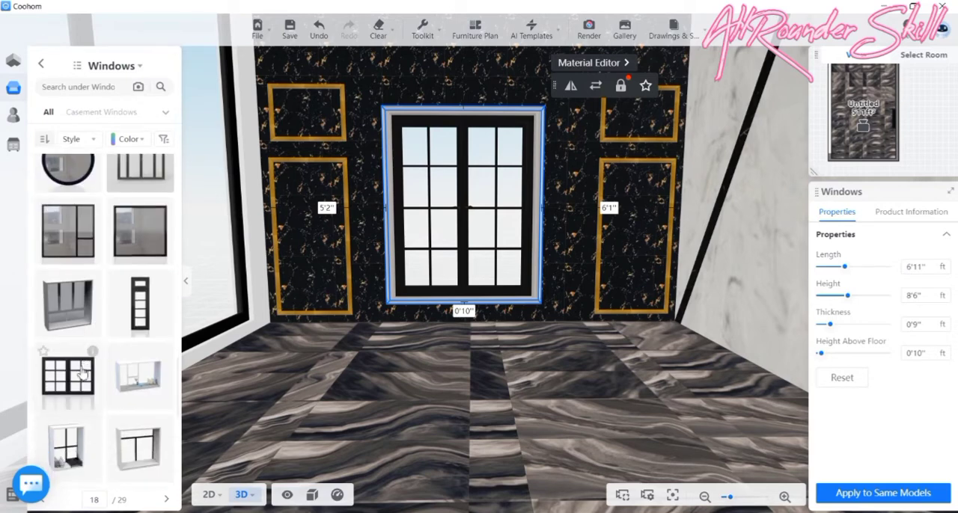
{"action": "scroll", "coordinate": [119, 348], "scroll_direction": "down", "scroll_amount": 10}
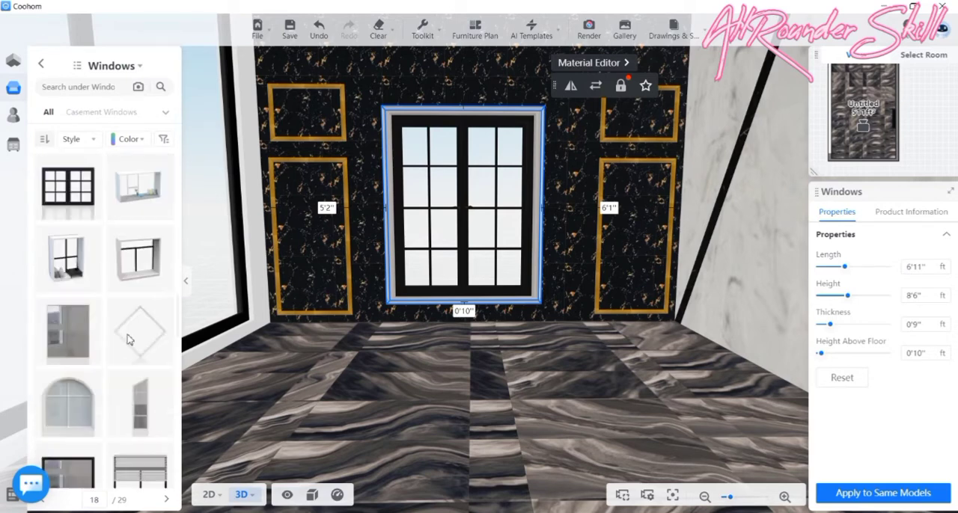
{"action": "scroll", "coordinate": [128, 339], "scroll_direction": "down", "scroll_amount": 3}
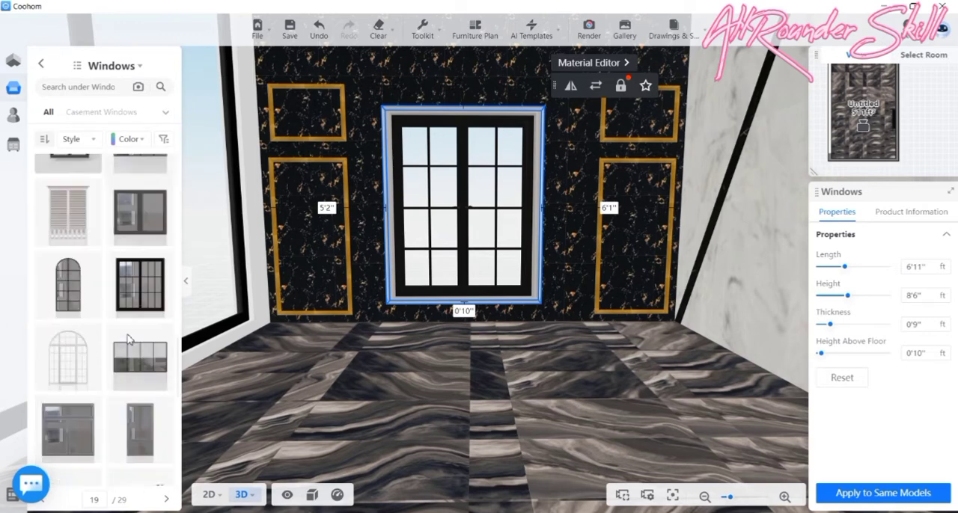
{"action": "left_click", "coordinate": [114, 262]}
{"action": "left_click", "coordinate": [141, 266]}
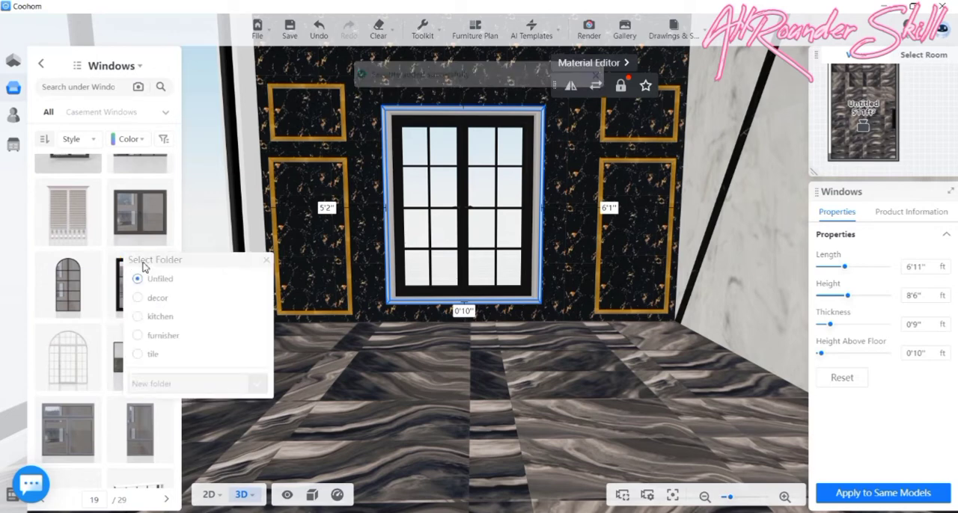
{"action": "left_click", "coordinate": [139, 339]}
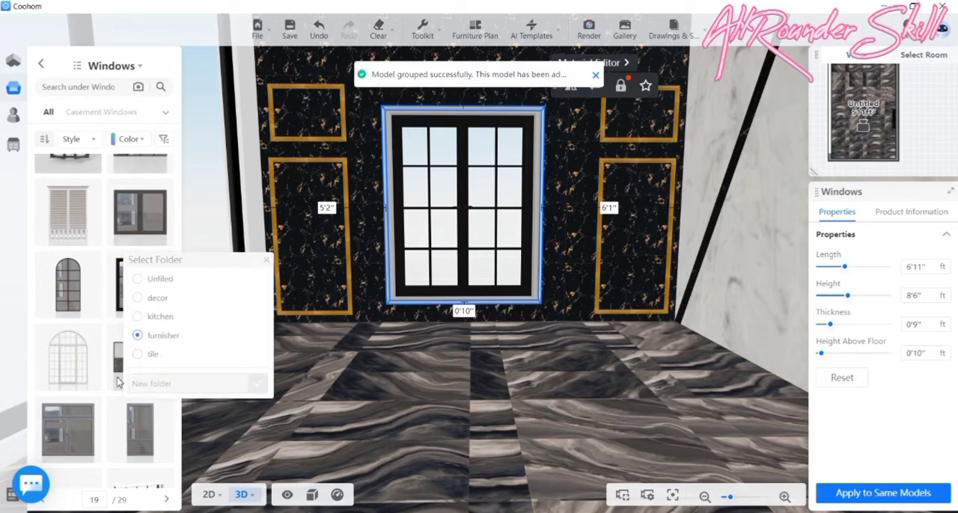
- Save the wide black grid window with many narrow panes on catalogue page 21 as a favourite in the furnisher folder
{"action": "scroll", "coordinate": [101, 334], "scroll_direction": "down", "scroll_amount": 3}
{"action": "scroll", "coordinate": [102, 335], "scroll_direction": "down", "scroll_amount": 5}
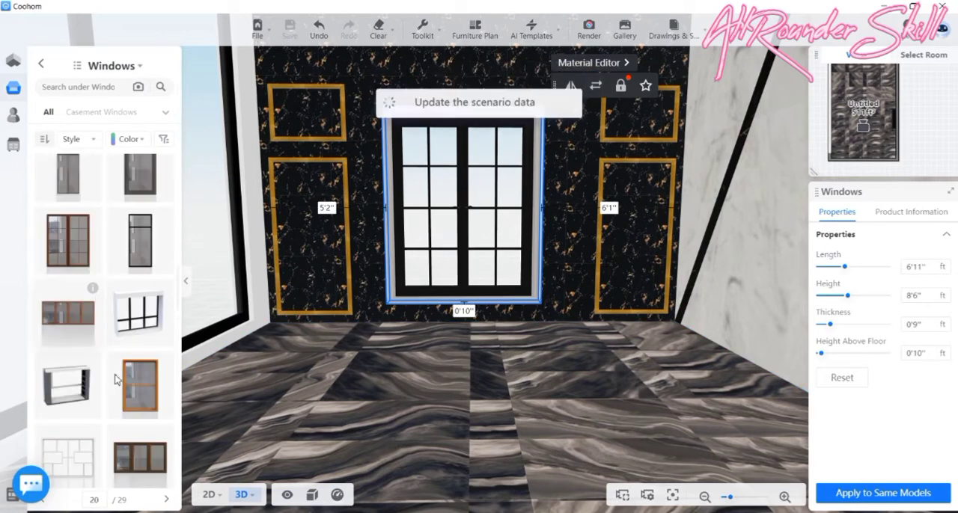
{"action": "scroll", "coordinate": [102, 359], "scroll_direction": "down", "scroll_amount": 3}
{"action": "scroll", "coordinate": [102, 415], "scroll_direction": "down", "scroll_amount": 3}
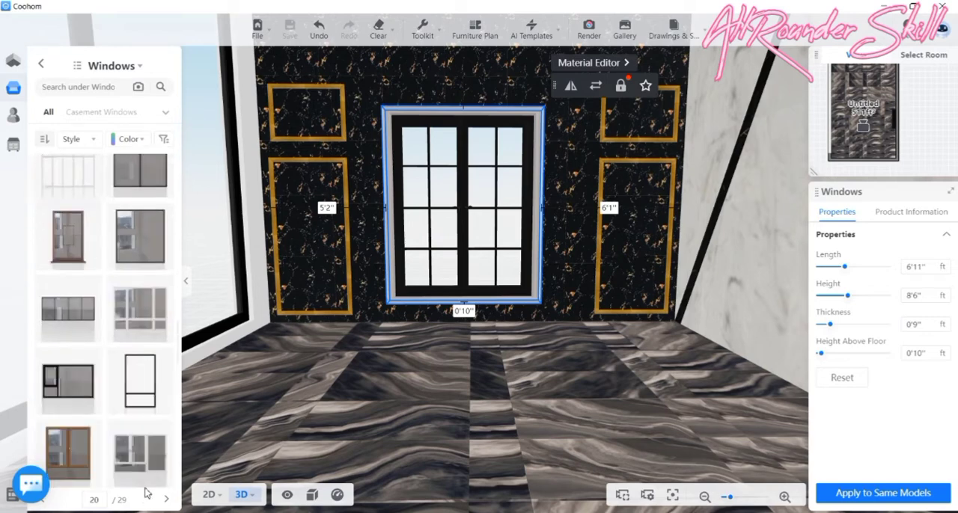
{"action": "scroll", "coordinate": [78, 351], "scroll_direction": "down", "scroll_amount": 3}
{"action": "scroll", "coordinate": [78, 348], "scroll_direction": "down", "scroll_amount": 3}
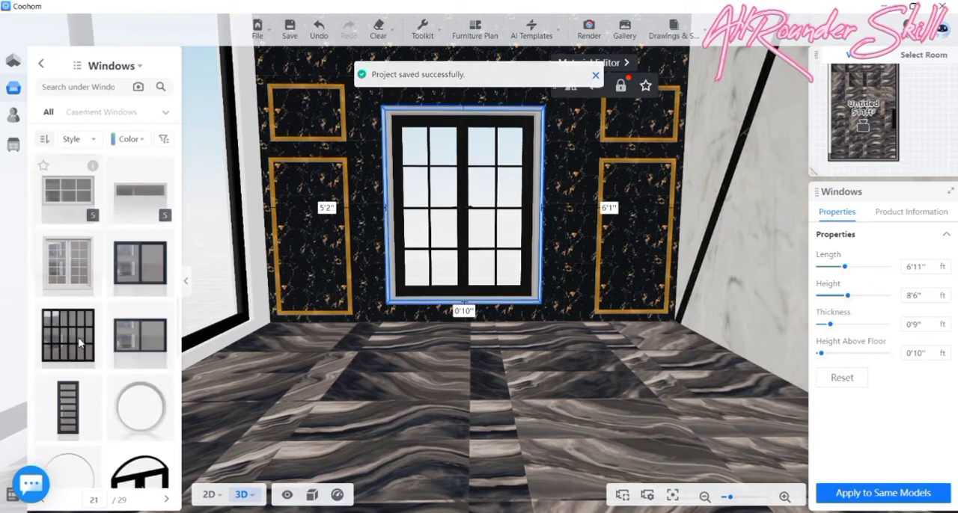
{"action": "scroll", "coordinate": [81, 342], "scroll_direction": "up", "scroll_amount": 3}
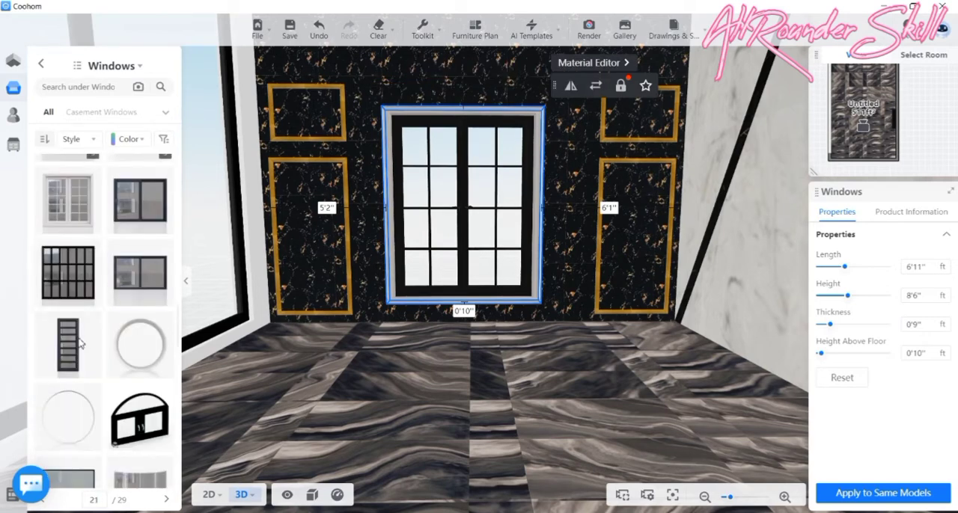
{"action": "left_click", "coordinate": [44, 251]}
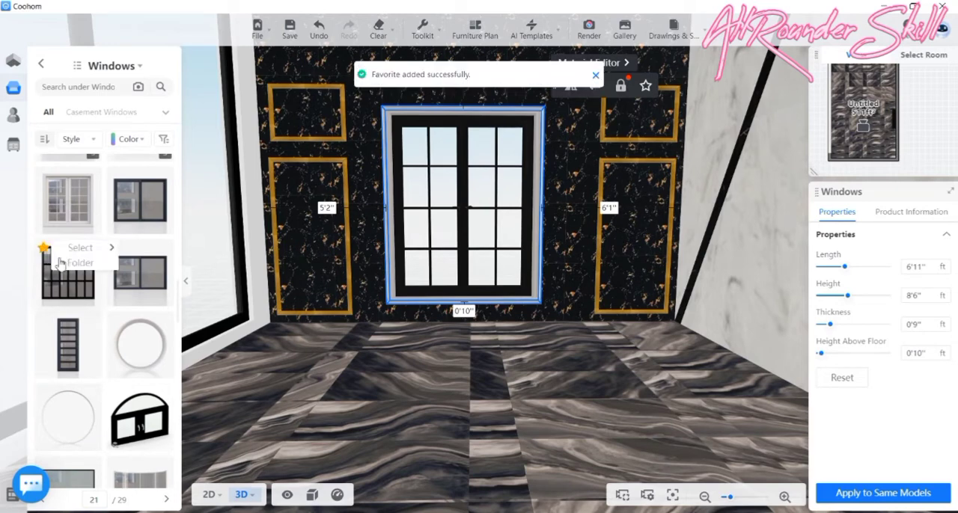
{"action": "left_click", "coordinate": [113, 255]}
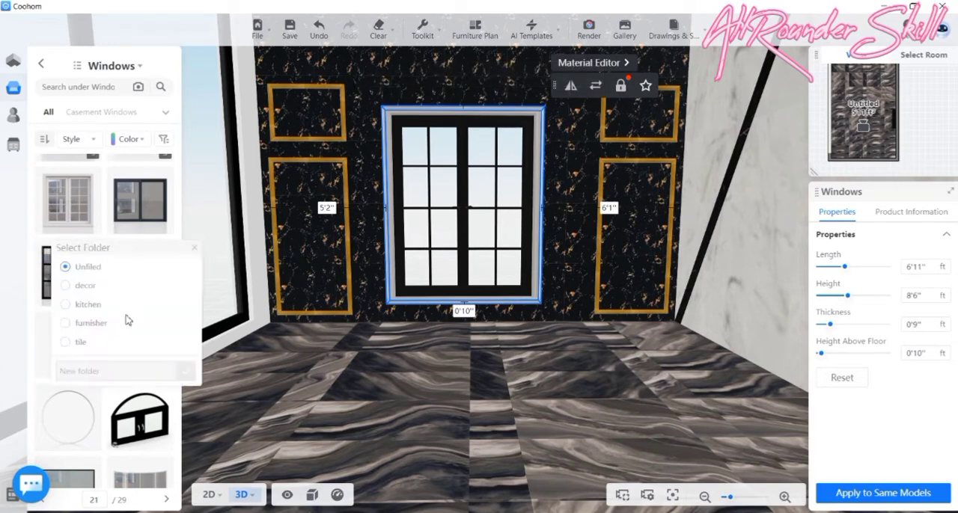
{"action": "left_click", "coordinate": [66, 323]}
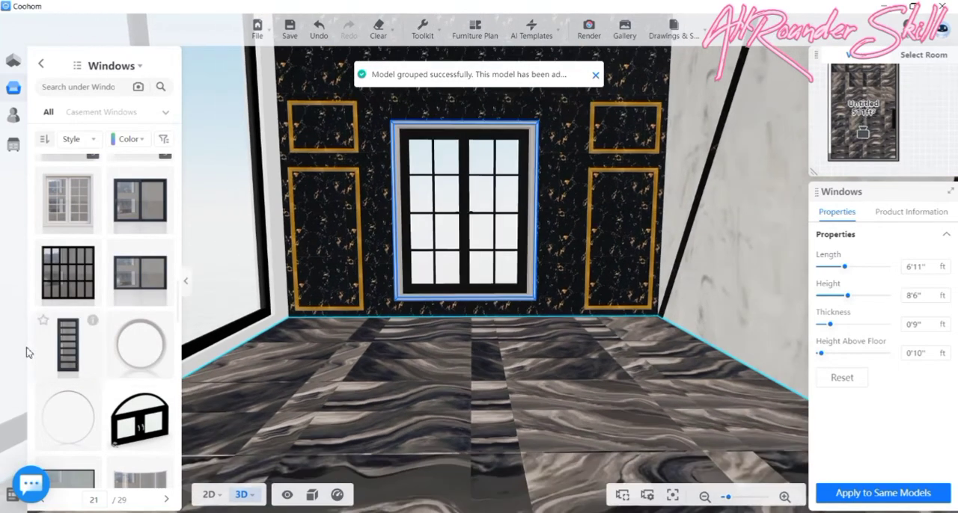
- Save the wide black window with upper transom panes on page 24 of the Windows catalogue as a favourite in the furnisher folder
{"action": "scroll", "coordinate": [44, 352], "scroll_direction": "down", "scroll_amount": 1}
{"action": "scroll", "coordinate": [60, 337], "scroll_direction": "down", "scroll_amount": 5}
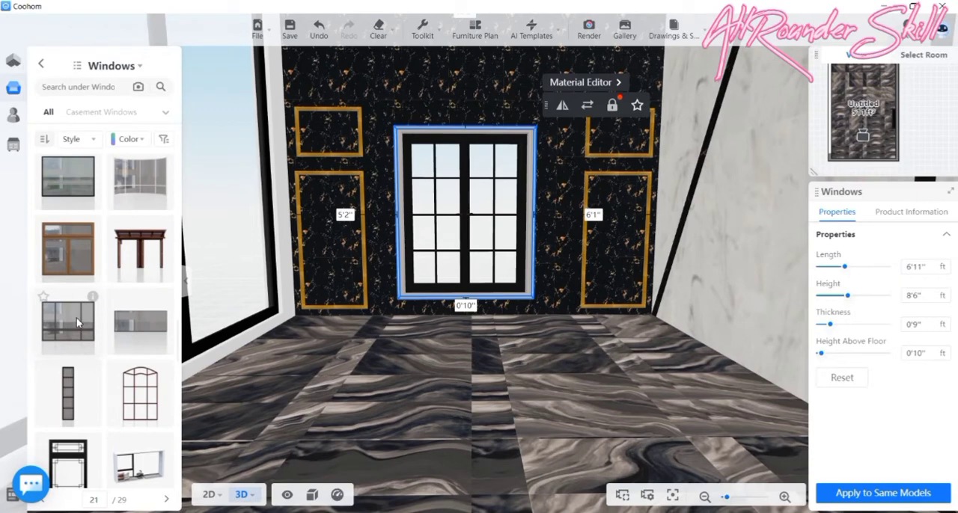
{"action": "scroll", "coordinate": [76, 320], "scroll_direction": "down", "scroll_amount": 5}
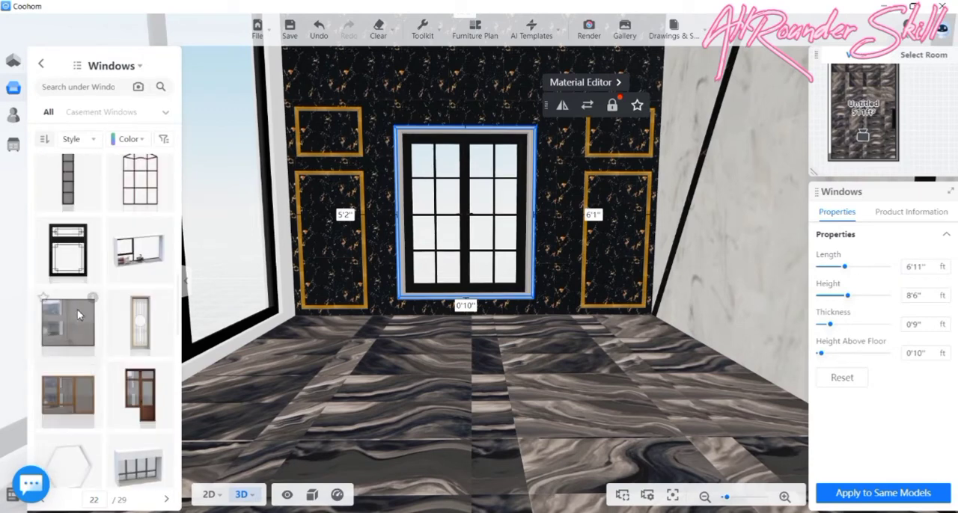
{"action": "scroll", "coordinate": [77, 309], "scroll_direction": "down", "scroll_amount": 5}
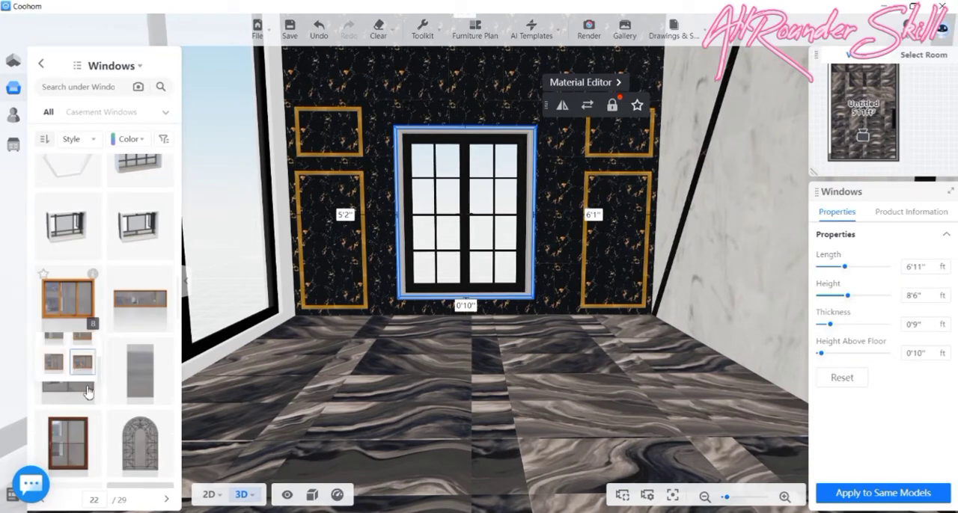
{"action": "scroll", "coordinate": [112, 389], "scroll_direction": "down", "scroll_amount": 3}
{"action": "scroll", "coordinate": [112, 389], "scroll_direction": "down", "scroll_amount": 8}
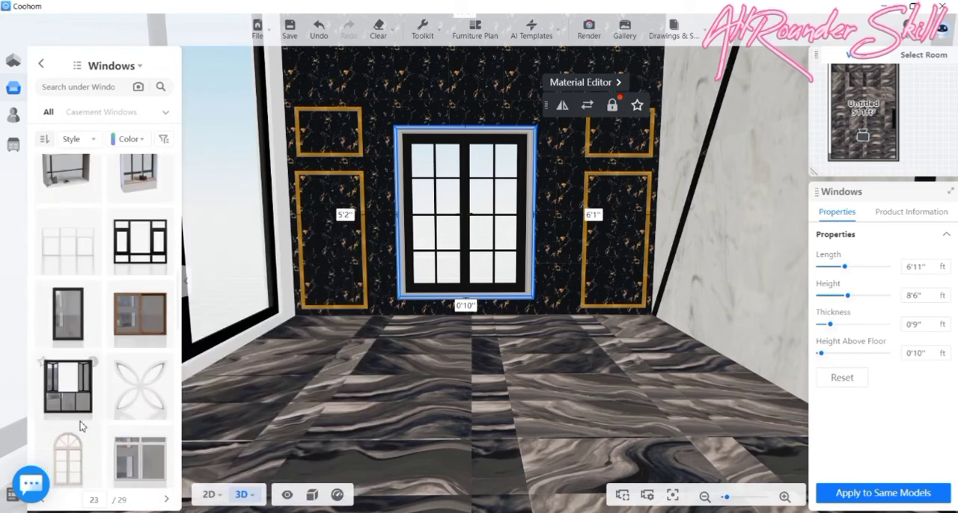
{"action": "scroll", "coordinate": [82, 425], "scroll_direction": "down", "scroll_amount": 6}
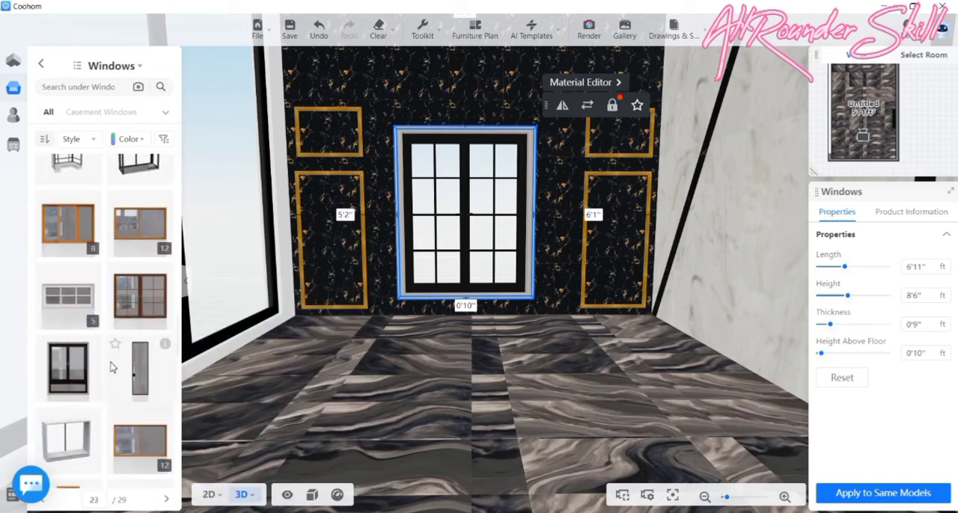
{"action": "scroll", "coordinate": [110, 367], "scroll_direction": "down", "scroll_amount": 6}
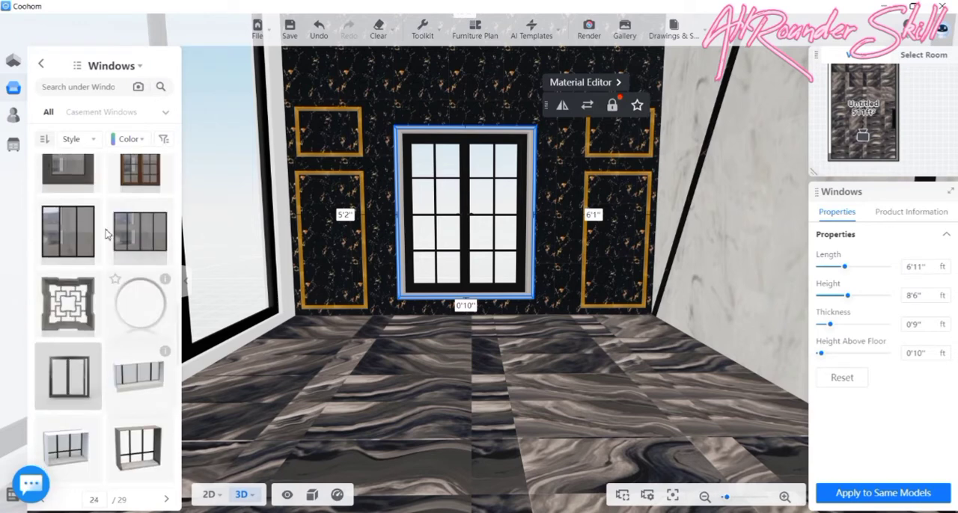
{"action": "scroll", "coordinate": [106, 367], "scroll_direction": "down", "scroll_amount": 5}
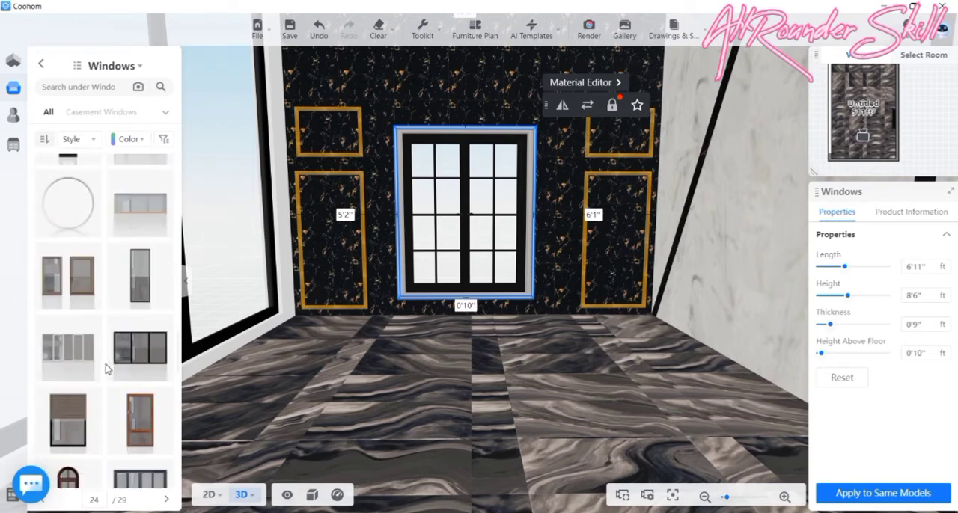
{"action": "scroll", "coordinate": [107, 368], "scroll_direction": "up", "scroll_amount": 3}
{"action": "scroll", "coordinate": [143, 351], "scroll_direction": "down", "scroll_amount": 1}
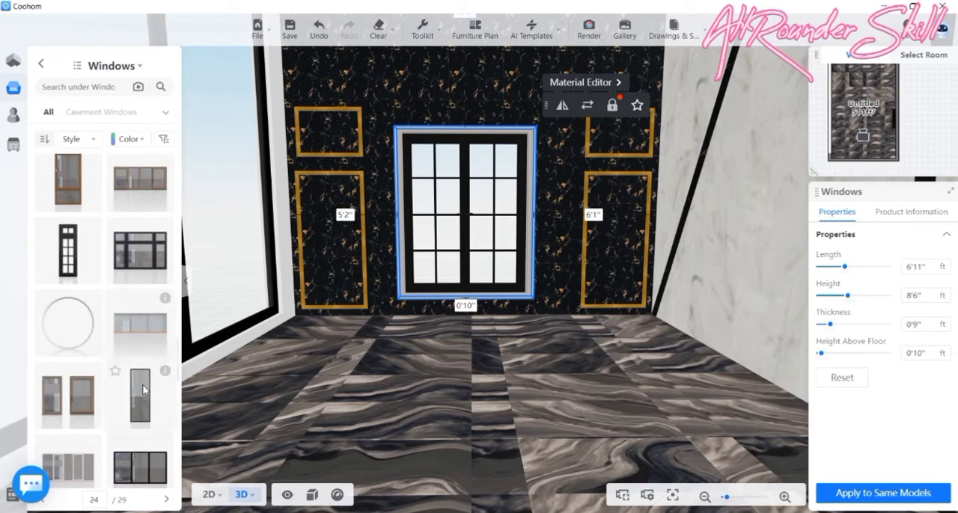
{"action": "left_click", "coordinate": [114, 227]}
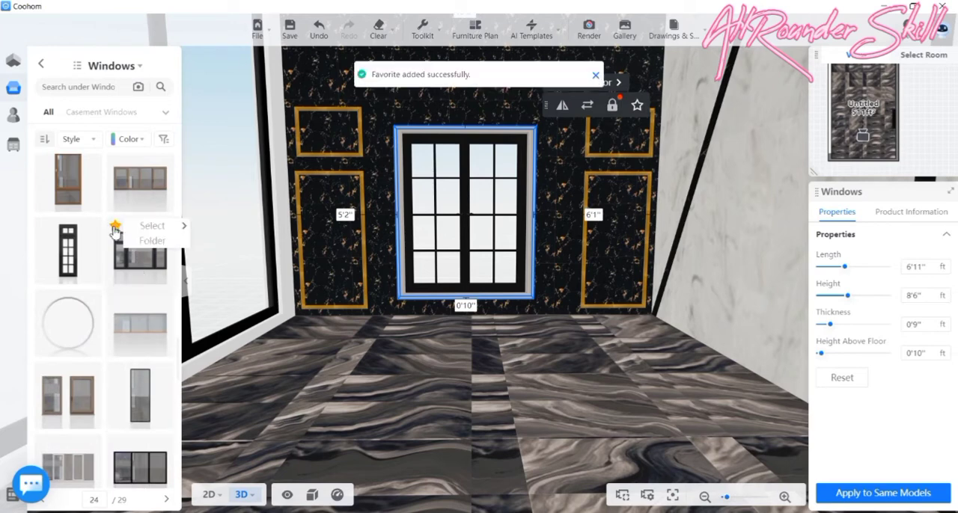
{"action": "left_click", "coordinate": [187, 229]}
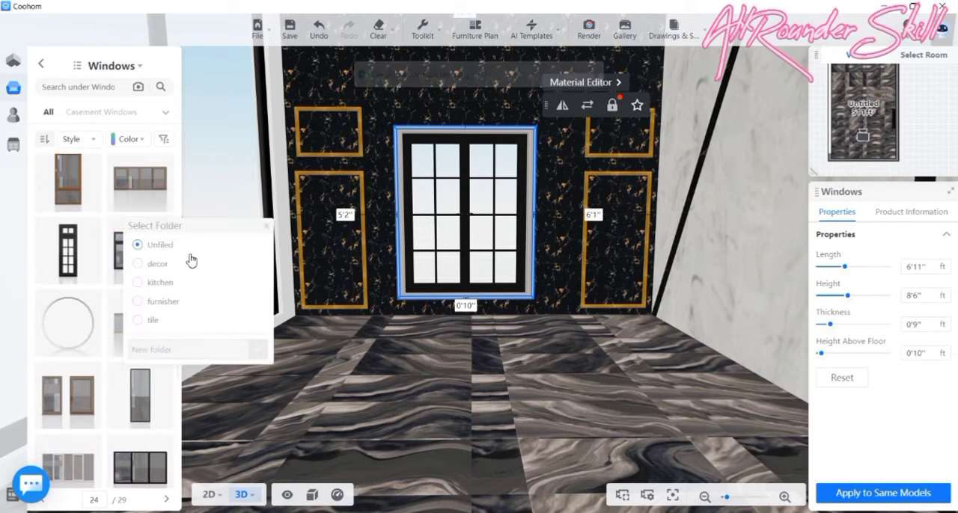
{"action": "left_click", "coordinate": [164, 303]}
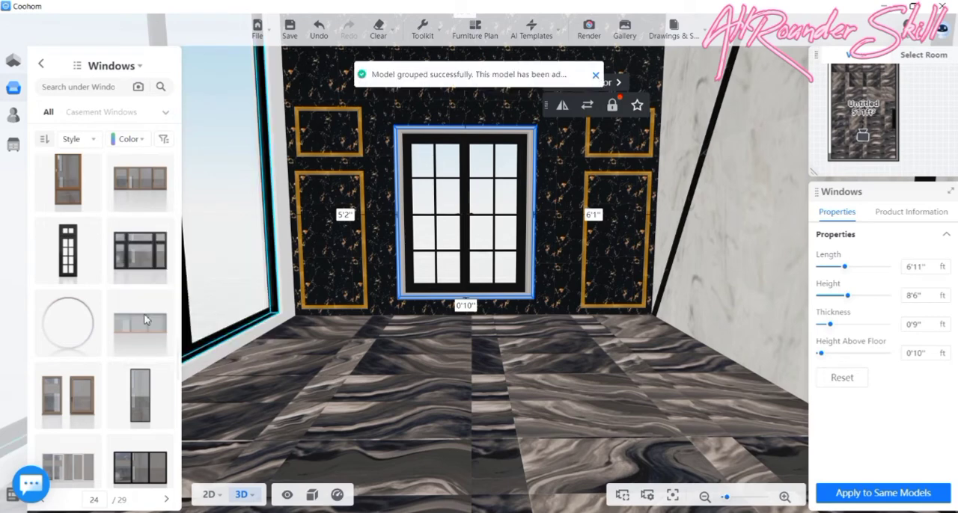
- Save the black-framed window with the irregular cracked-glass lattice on catalogue page 26 as a favourite in the furnisher folder
{"action": "scroll", "coordinate": [80, 291], "scroll_direction": "down", "scroll_amount": 3}
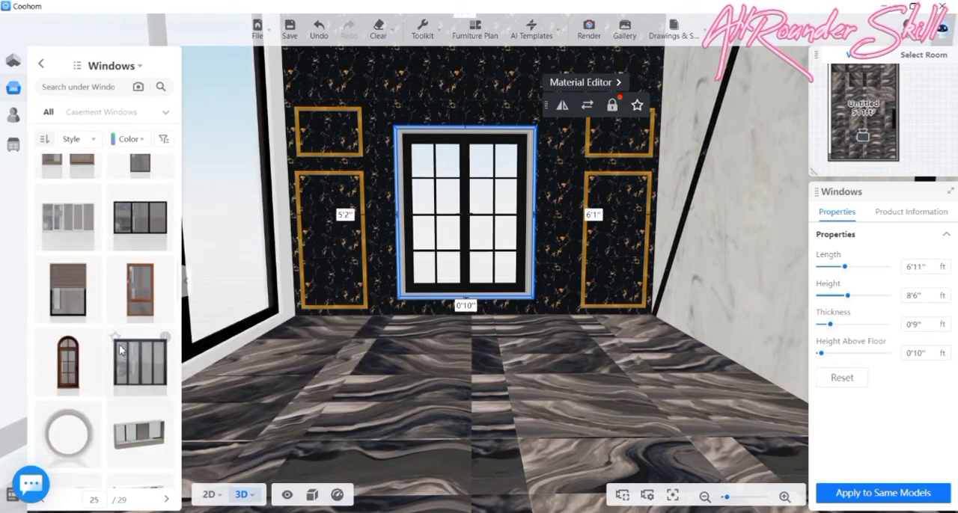
{"action": "scroll", "coordinate": [100, 389], "scroll_direction": "down", "scroll_amount": 5}
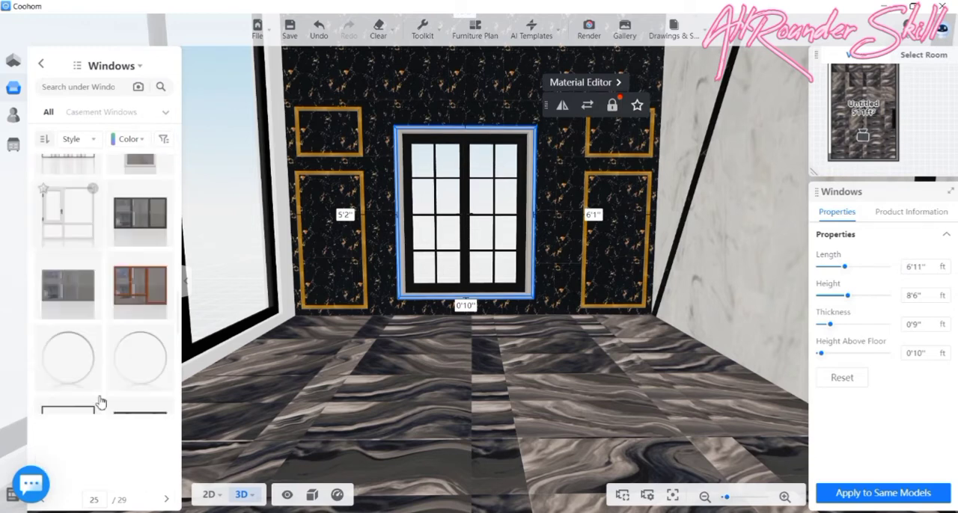
{"action": "scroll", "coordinate": [101, 403], "scroll_direction": "down", "scroll_amount": 5}
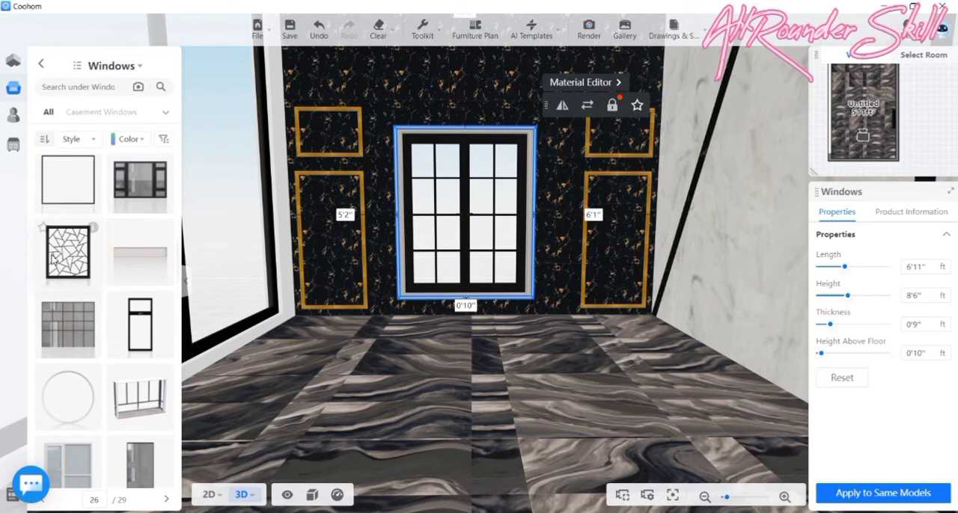
{"action": "left_click", "coordinate": [43, 230]}
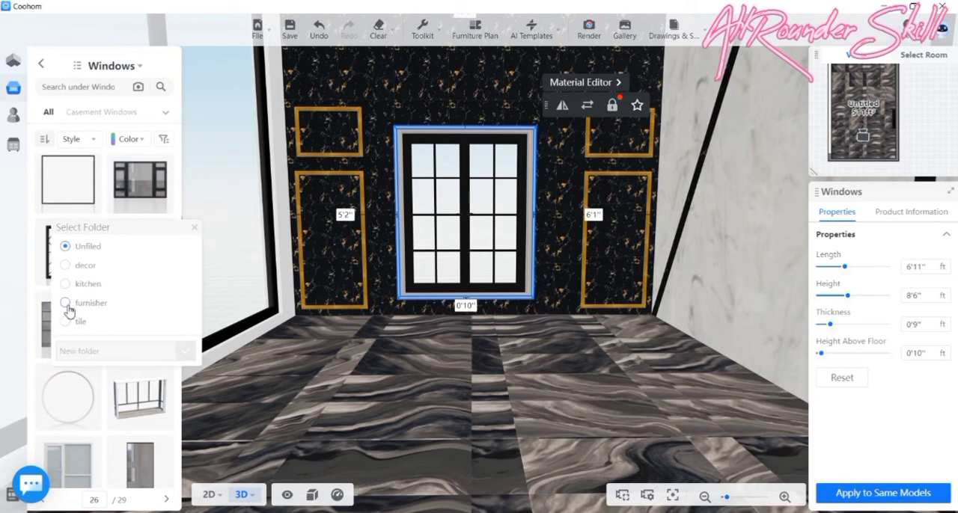
{"action": "left_click", "coordinate": [66, 304]}
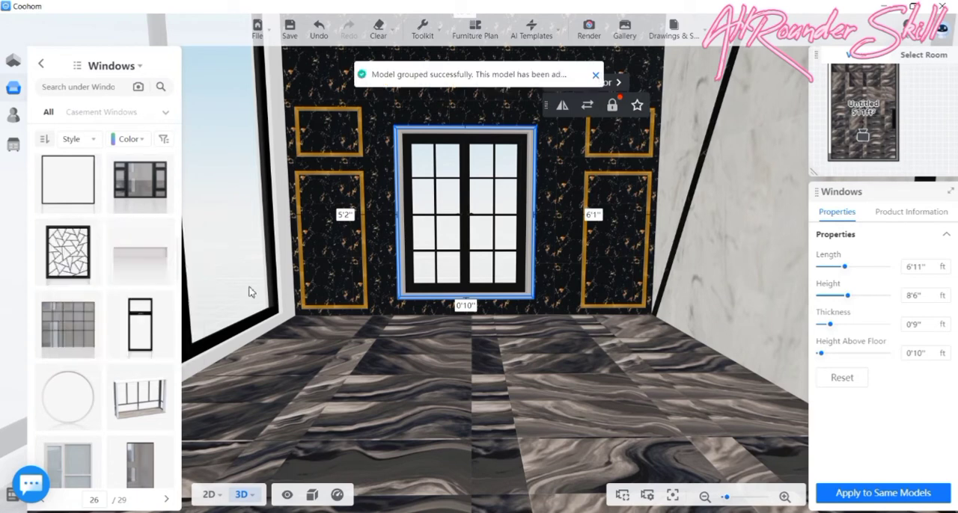
- Save the wide black multi-pane window on catalogue page 28, just below the white arched one, as a favourite in the furnisher folder
{"action": "scroll", "coordinate": [111, 340], "scroll_direction": "down", "scroll_amount": 3}
{"action": "scroll", "coordinate": [97, 344], "scroll_direction": "down", "scroll_amount": 6}
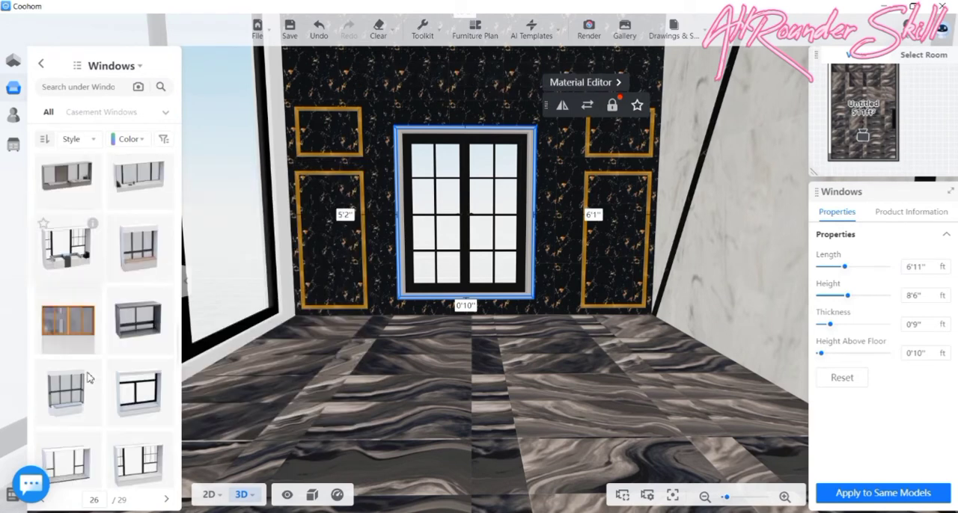
{"action": "scroll", "coordinate": [85, 339], "scroll_direction": "down", "scroll_amount": 2}
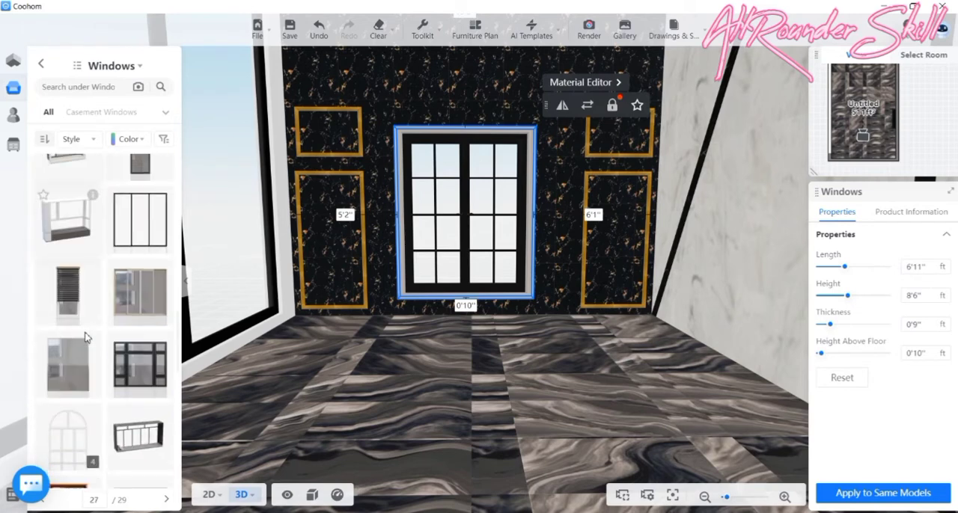
{"action": "scroll", "coordinate": [87, 344], "scroll_direction": "down", "scroll_amount": 5}
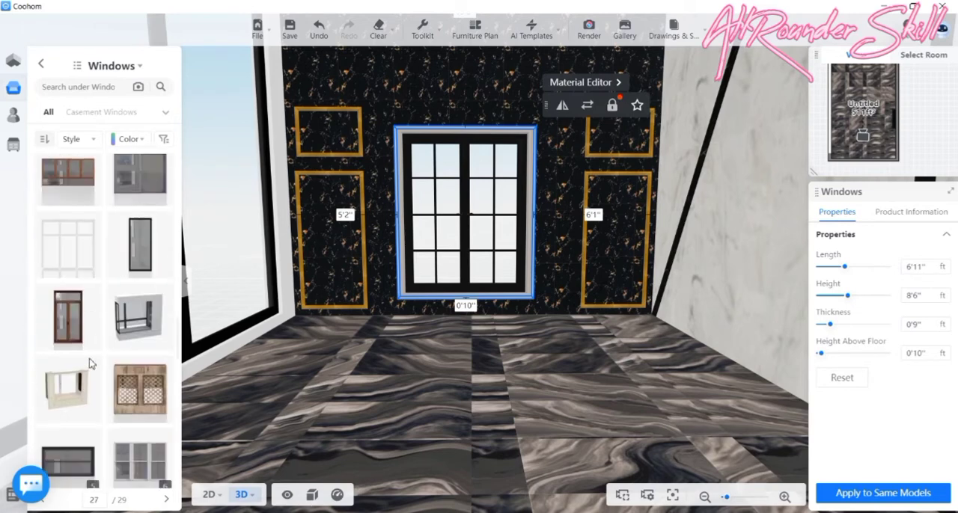
{"action": "scroll", "coordinate": [89, 363], "scroll_direction": "down", "scroll_amount": 10}
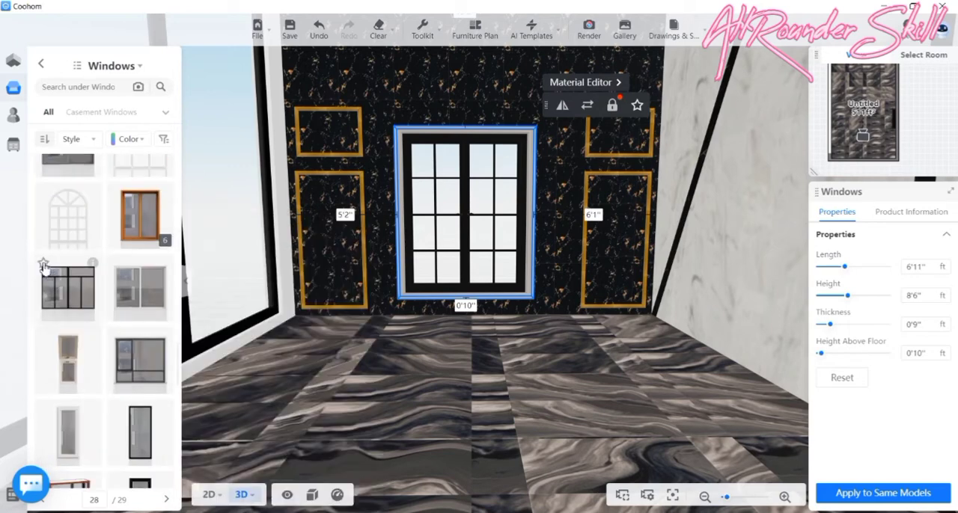
{"action": "left_click", "coordinate": [44, 264]}
{"action": "left_click", "coordinate": [114, 266]}
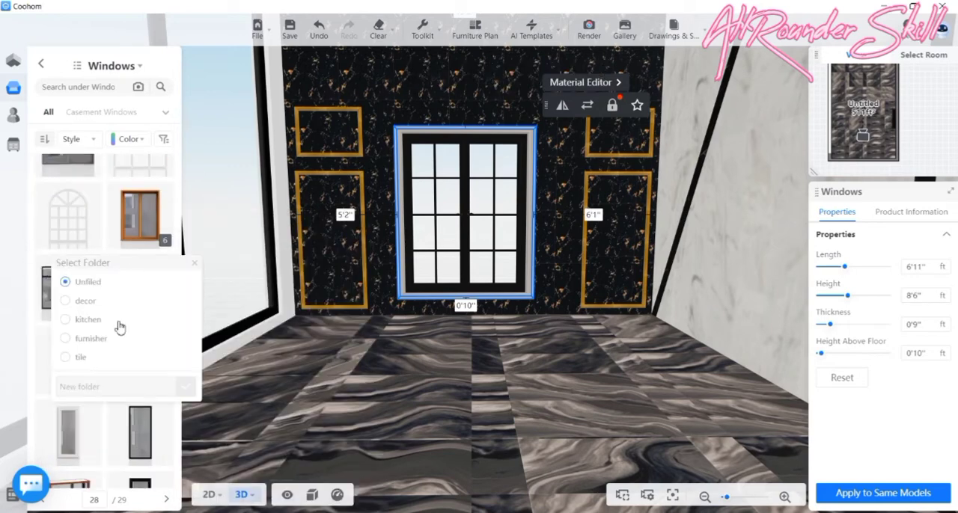
{"action": "left_click", "coordinate": [65, 339]}
- Look through the remaining windows up to catalogue page 29 and return to the Construction categories
{"action": "scroll", "coordinate": [120, 367], "scroll_direction": "down", "scroll_amount": 3}
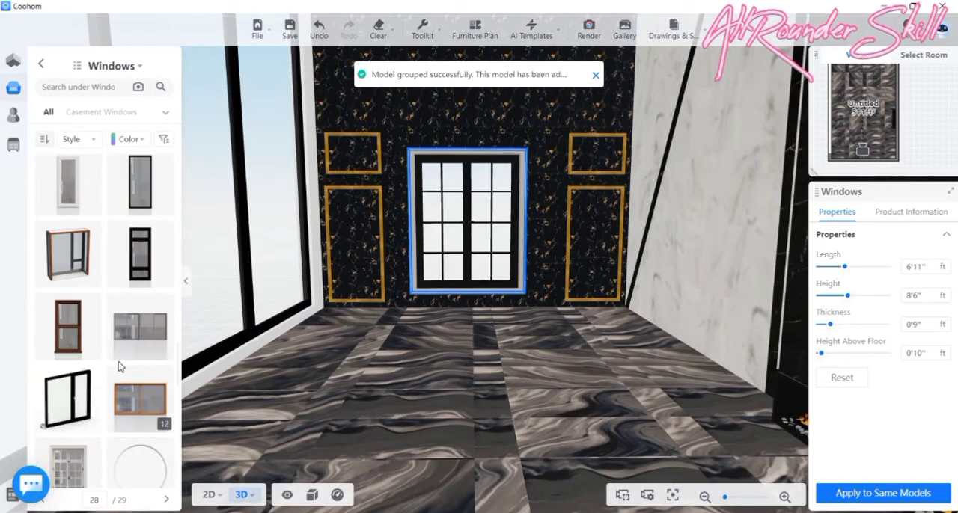
{"action": "scroll", "coordinate": [120, 367], "scroll_direction": "down", "scroll_amount": 5}
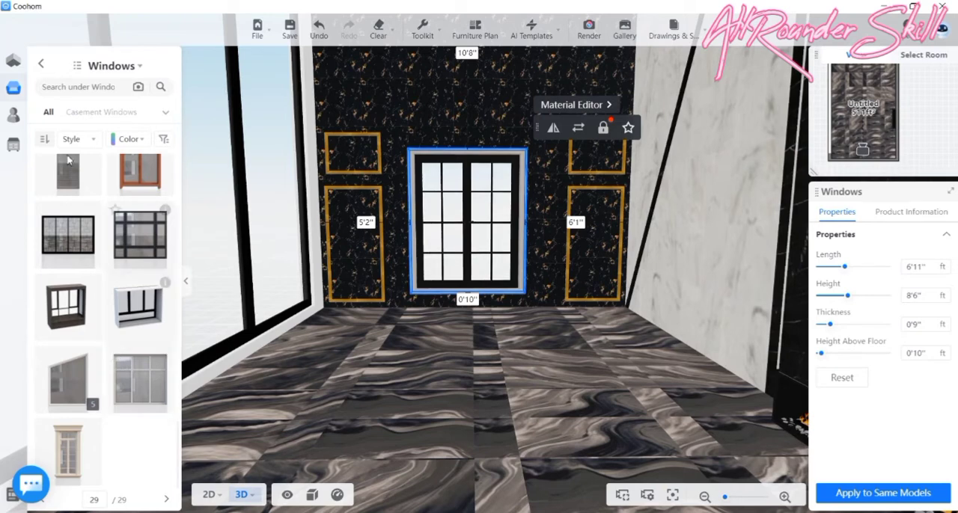
{"action": "left_click", "coordinate": [41, 64]}
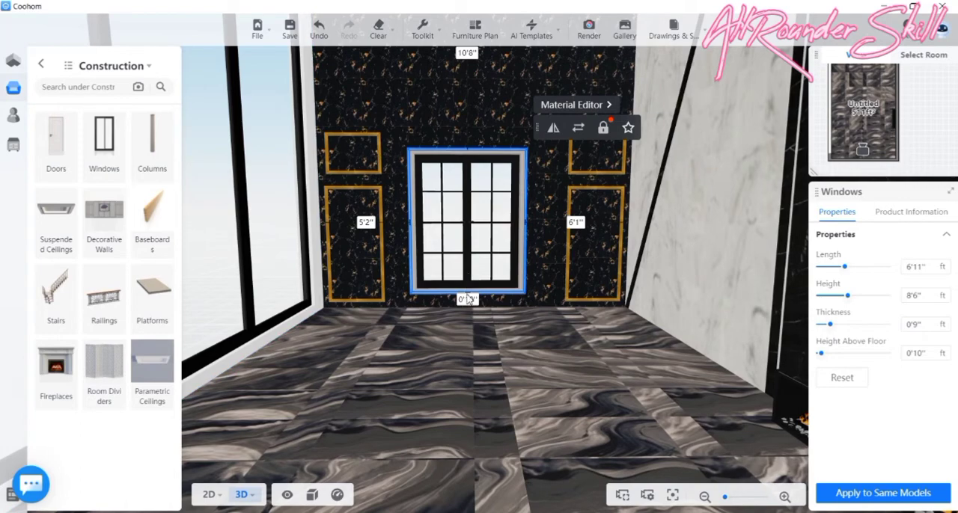
- Lower the end-wall window to 0'0" above the floor and reduce its height to 7'2"
{"action": "mouse_move", "coordinate": [466, 284]}
{"action": "left_mouse_down"}
{"action": "mouse_move", "coordinate": [468, 306]}
{"action": "mouse_move", "coordinate": [468, 297]}
{"action": "left_mouse_up"}
{"action": "scroll", "coordinate": [479, 132], "scroll_direction": "up", "scroll_amount": 3}
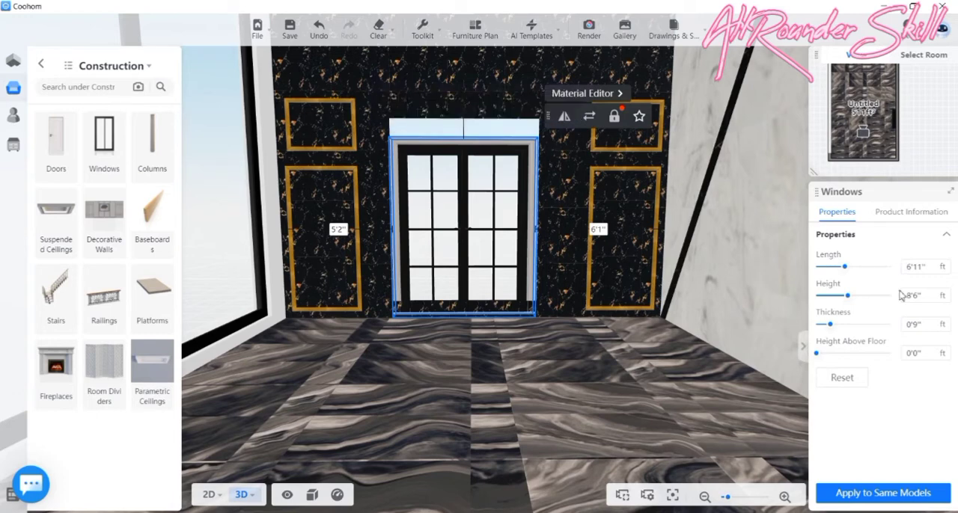
{"action": "left_click", "coordinate": [945, 299]}
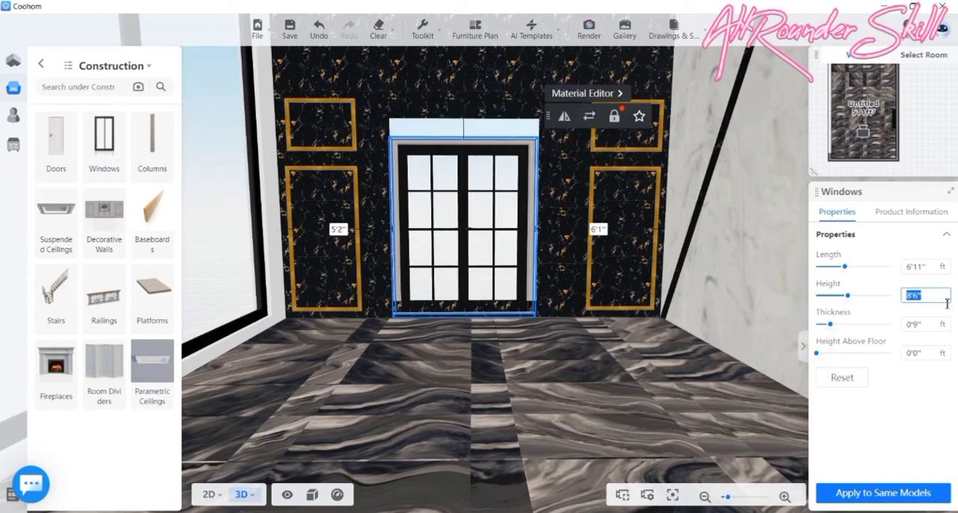
{"action": "left_click", "coordinate": [458, 145]}
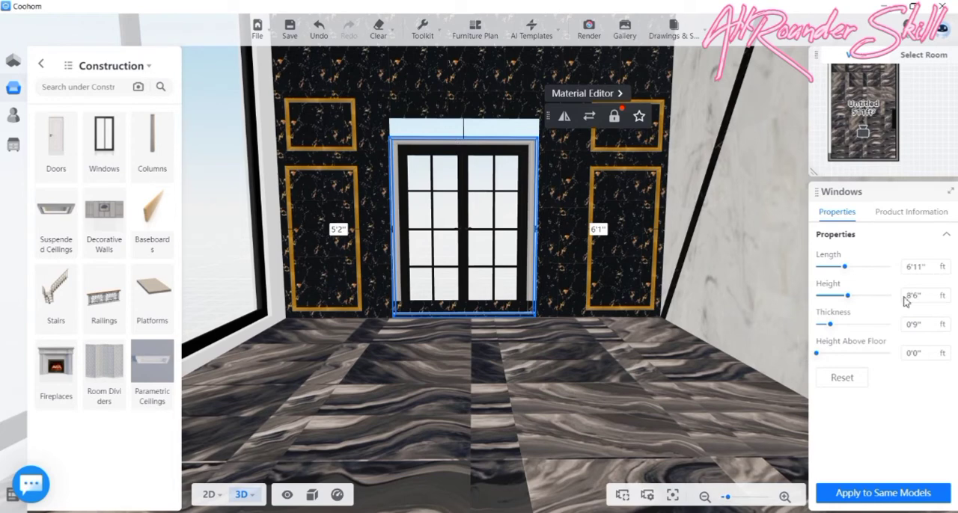
{"action": "left_click", "coordinate": [943, 298]}
{"action": "left_click", "coordinate": [942, 298]}
{"action": "left_click", "coordinate": [942, 299]}
{"action": "left_click", "coordinate": [943, 298]}
{"action": "left_click", "coordinate": [943, 299]}
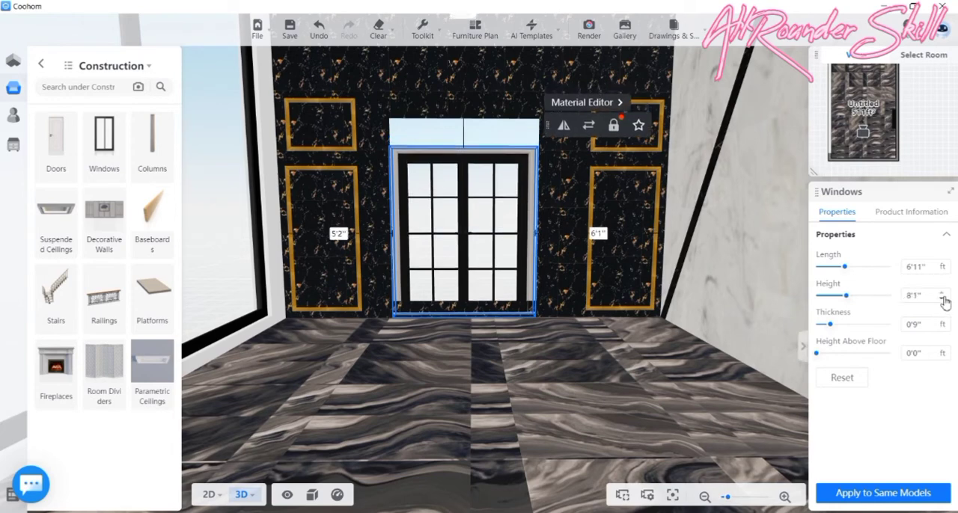
{"action": "left_click", "coordinate": [942, 299]}
{"action": "left_click", "coordinate": [942, 298]}
{"action": "left_click", "coordinate": [942, 299]}
{"action": "left_click", "coordinate": [942, 299]}
{"action": "left_click", "coordinate": [943, 298]}
{"action": "left_click", "coordinate": [943, 299]}
{"action": "left_click", "coordinate": [943, 298]}
{"action": "left_click", "coordinate": [942, 298]}
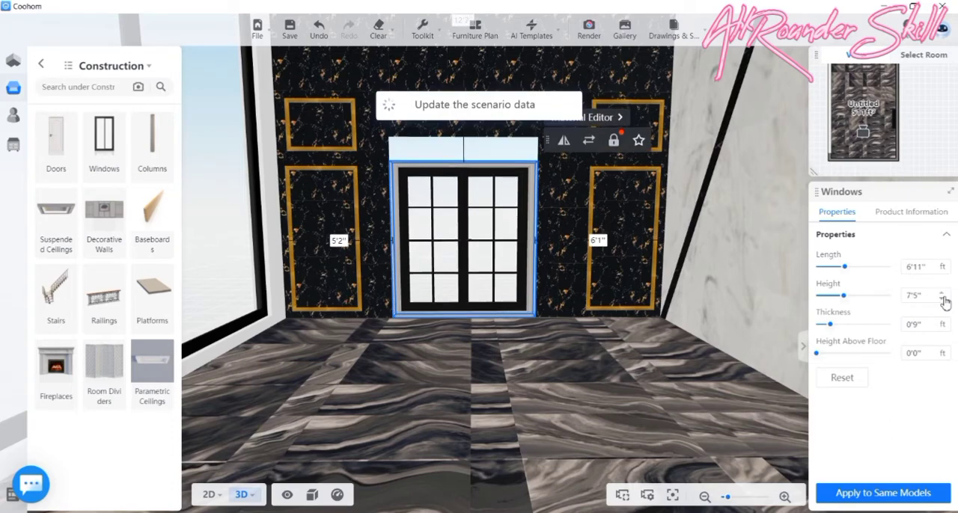
{"action": "left_click", "coordinate": [942, 299]}
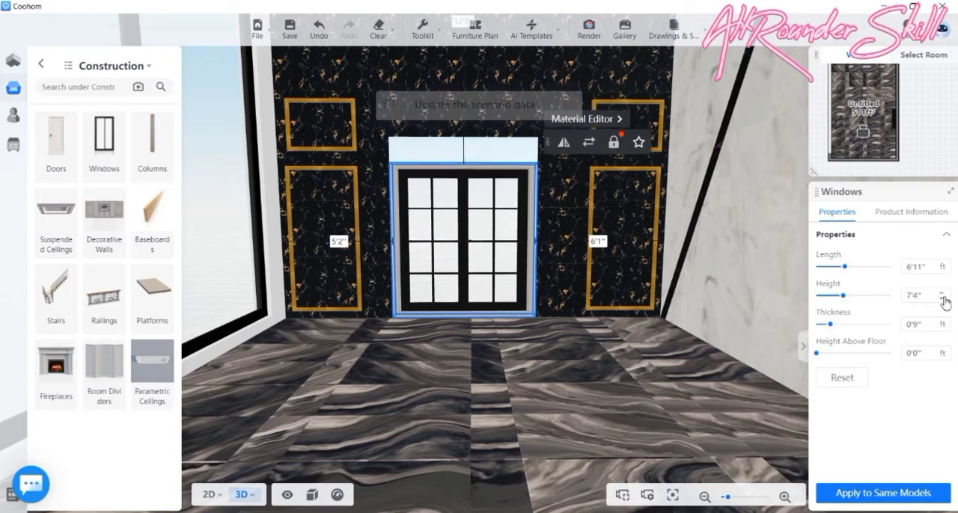
{"action": "left_click", "coordinate": [943, 299]}
{"action": "left_click", "coordinate": [943, 299]}
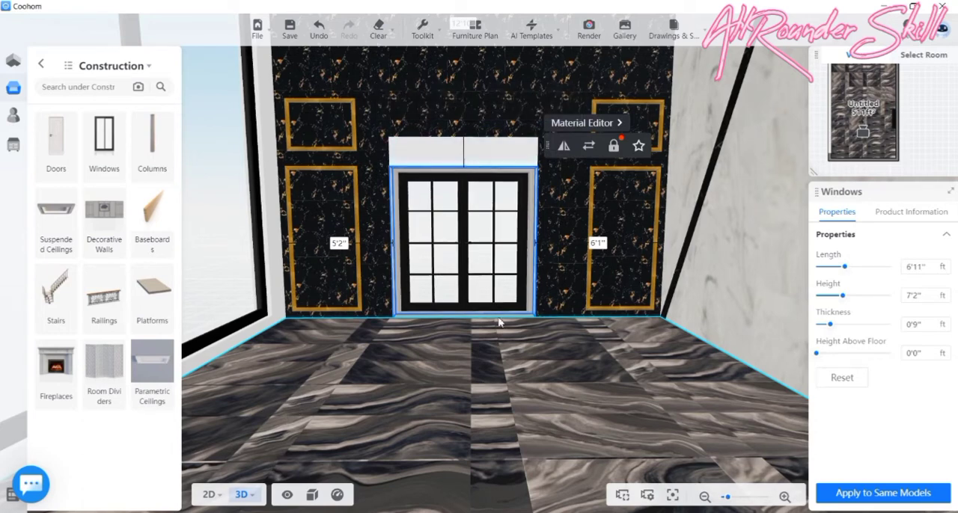
- Shift the end-wall window slightly towards the marble wall, leaving 5'3" and 6'0" at its sides
{"action": "mouse_move", "coordinate": [470, 260]}
{"action": "left_mouse_down"}
{"action": "mouse_move", "coordinate": [489, 259]}
{"action": "mouse_move", "coordinate": [472, 264]}
{"action": "left_mouse_up"}
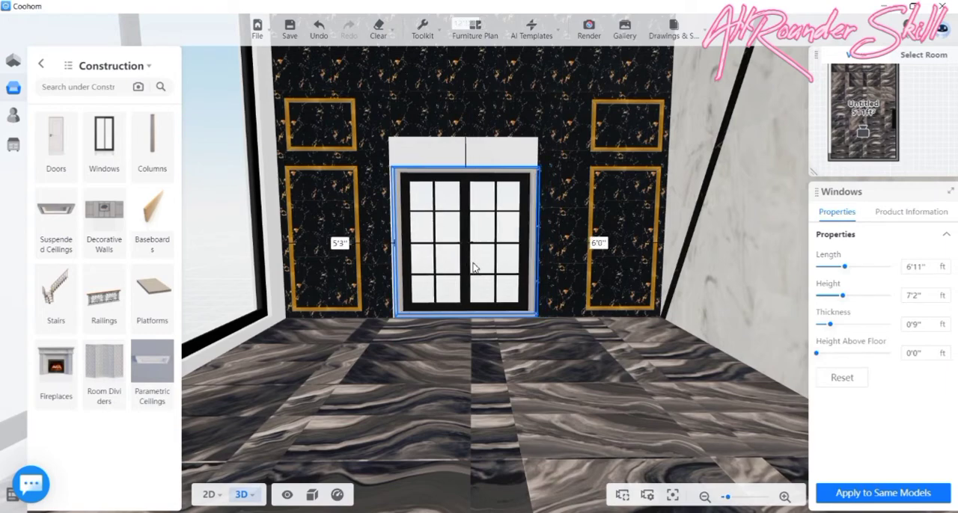
{"action": "left_click_drag", "start_coordinate": [484, 350], "coordinate": [378, 335]}
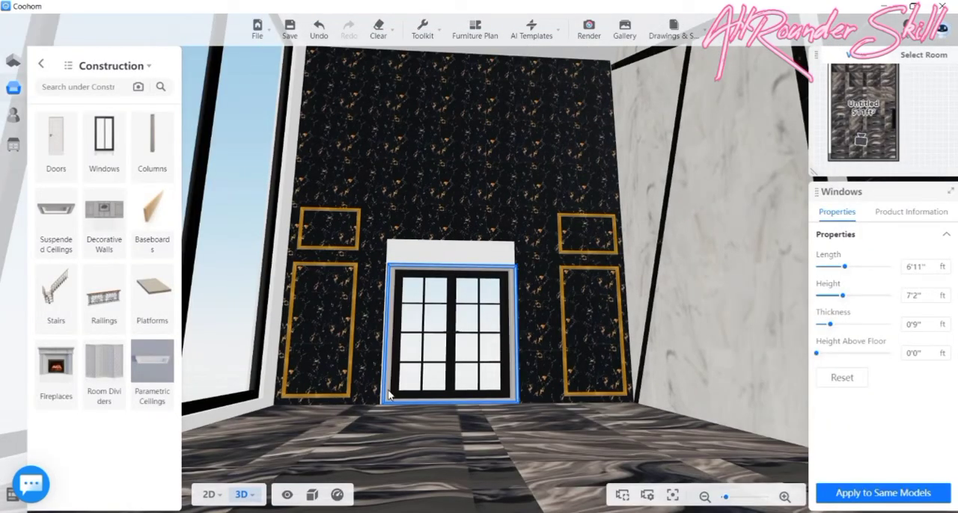
{"action": "left_click_drag", "start_coordinate": [338, 451], "coordinate": [468, 405]}
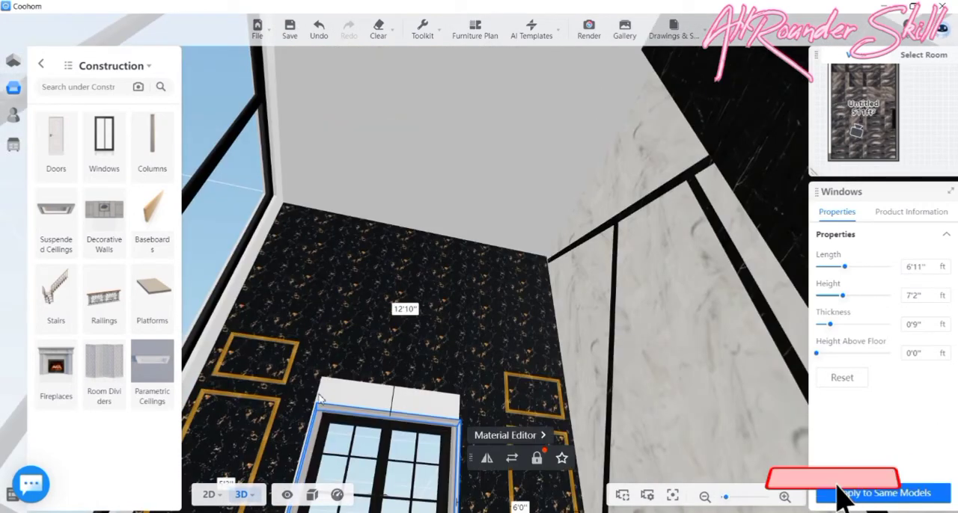
- Undo the recent edits back to before the end-wall window was placed, and return to the 3D view of the end wall
{"action": "key", "text": "ctrl+z"}
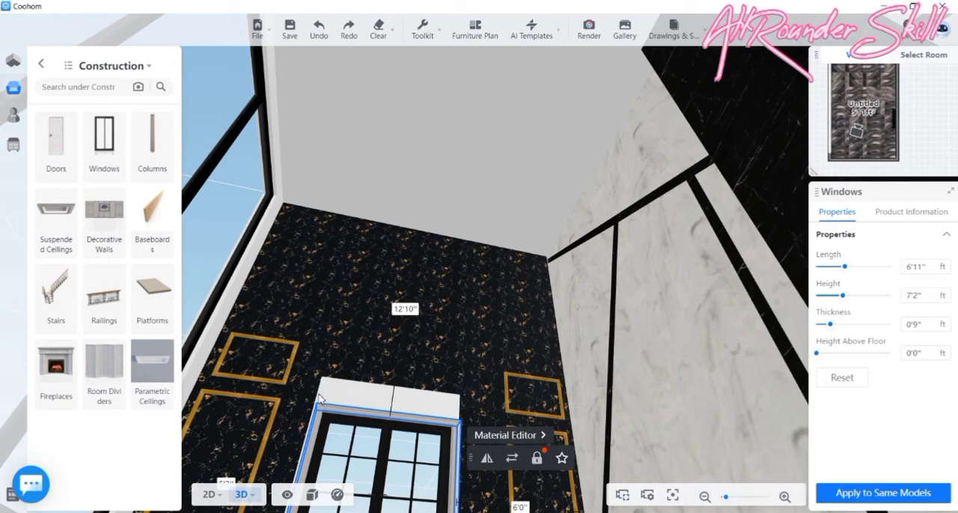
{"action": "key", "text": "ctrl+z"}
{"action": "key", "text": "ctrl+y"}
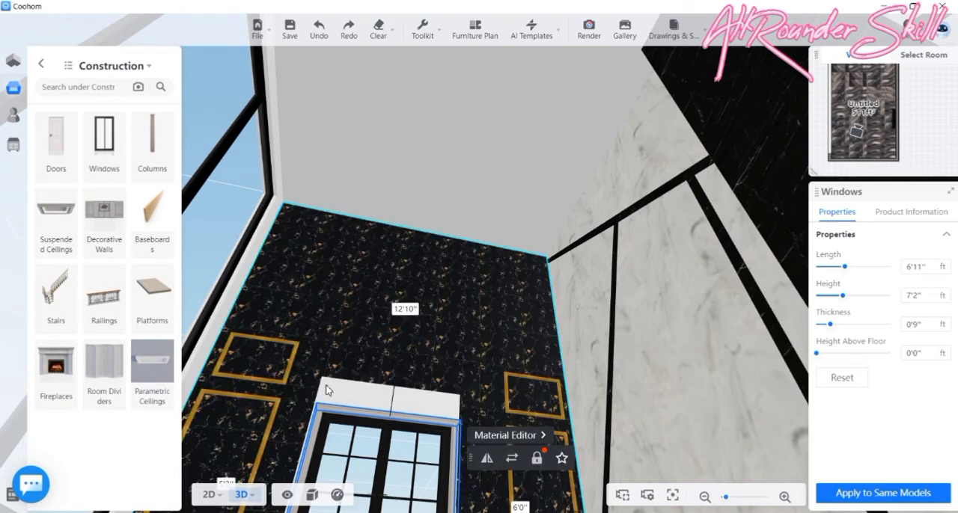
{"action": "key", "text": "t"}
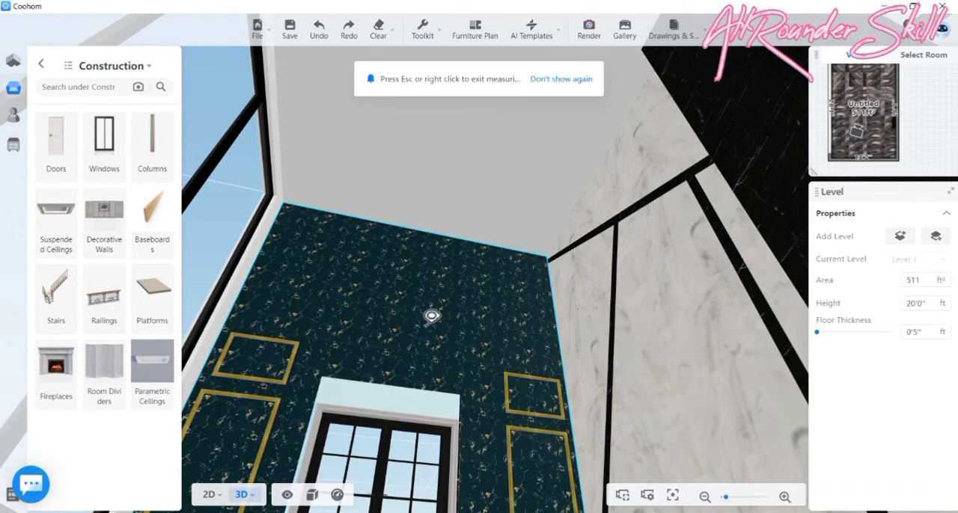
{"action": "scroll", "coordinate": [389, 177], "scroll_direction": "down", "scroll_amount": 2}
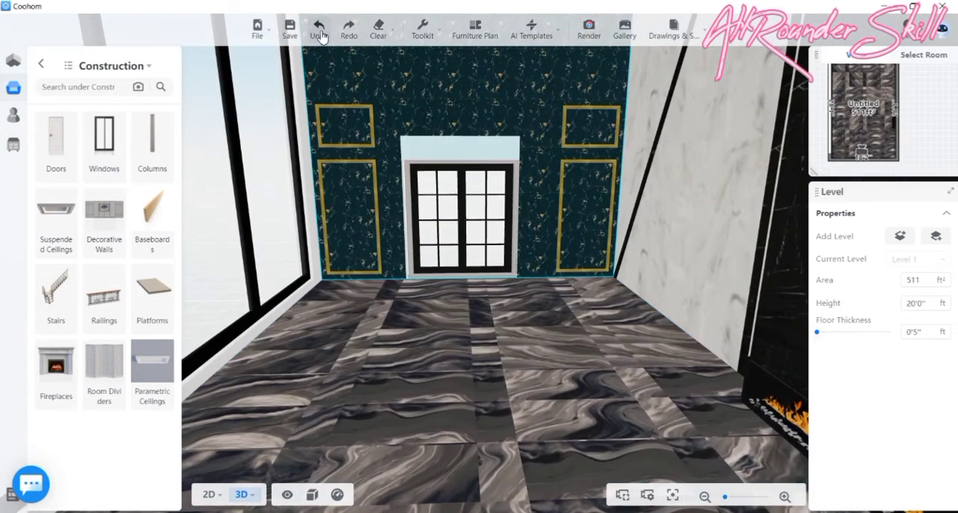
{"action": "left_click", "coordinate": [318, 31]}
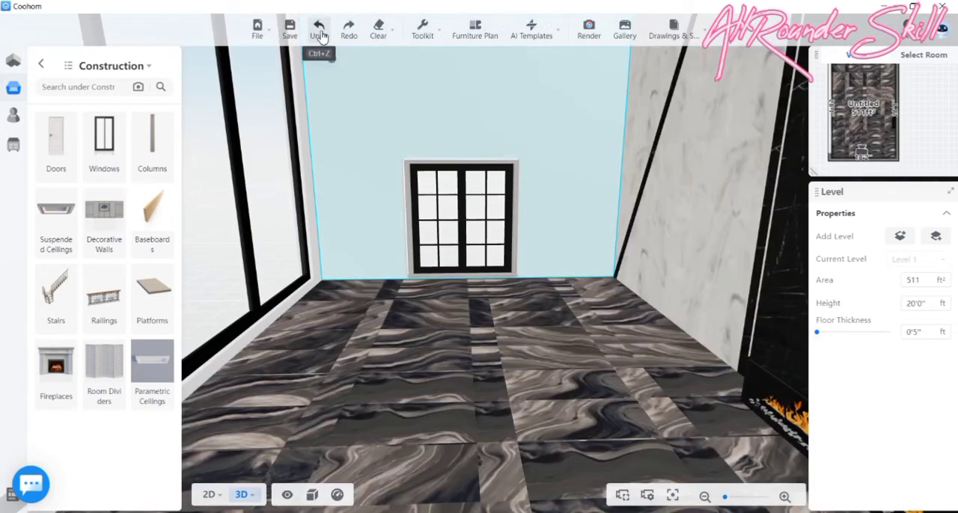
{"action": "left_click", "coordinate": [322, 37]}
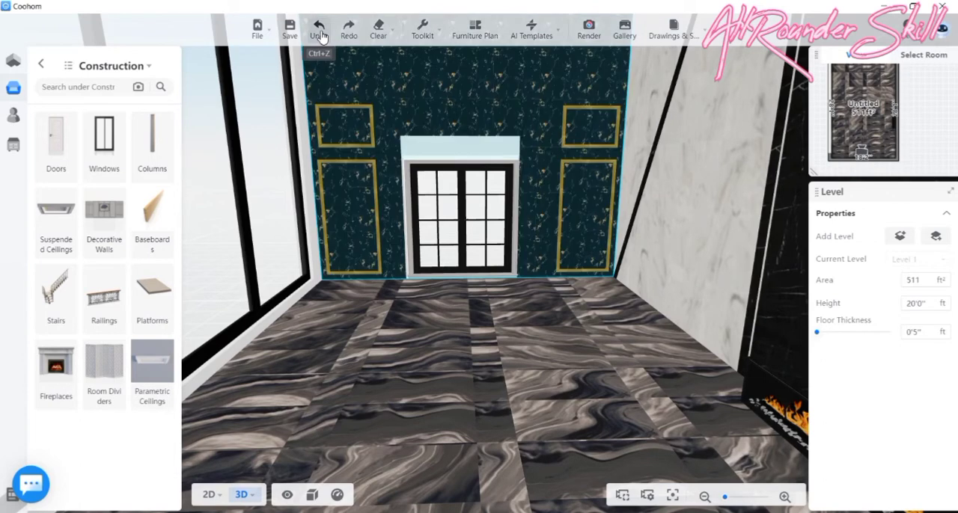
{"action": "left_click", "coordinate": [322, 37]}
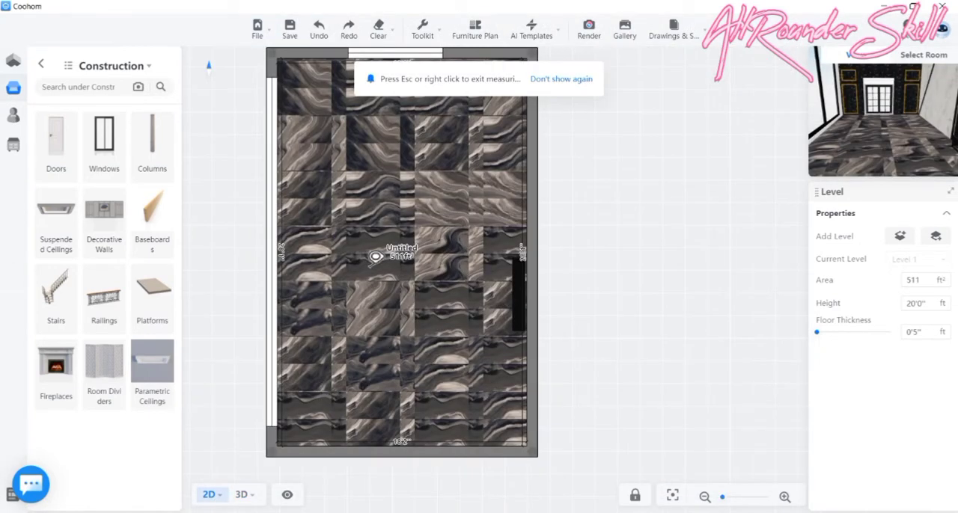
{"action": "key", "text": "ctrl+z"}
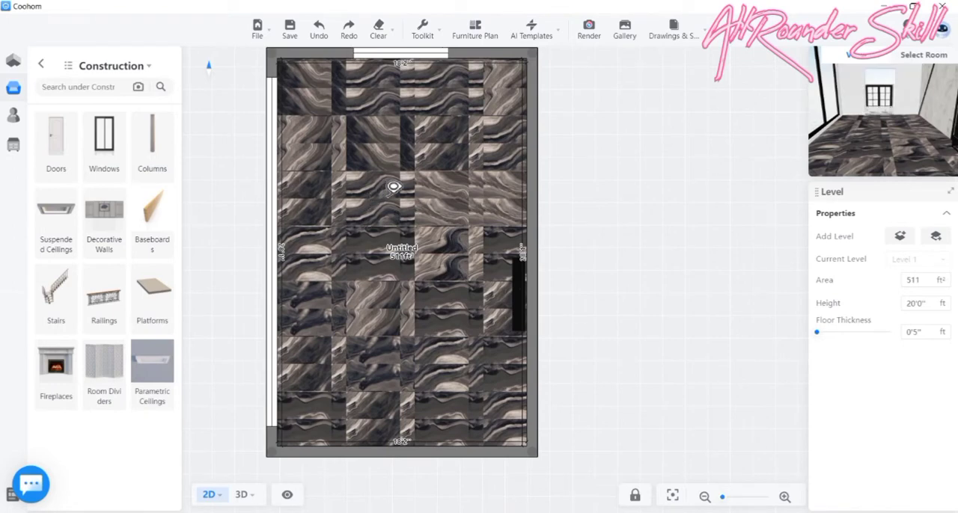
{"action": "key", "text": "ctrl+z"}
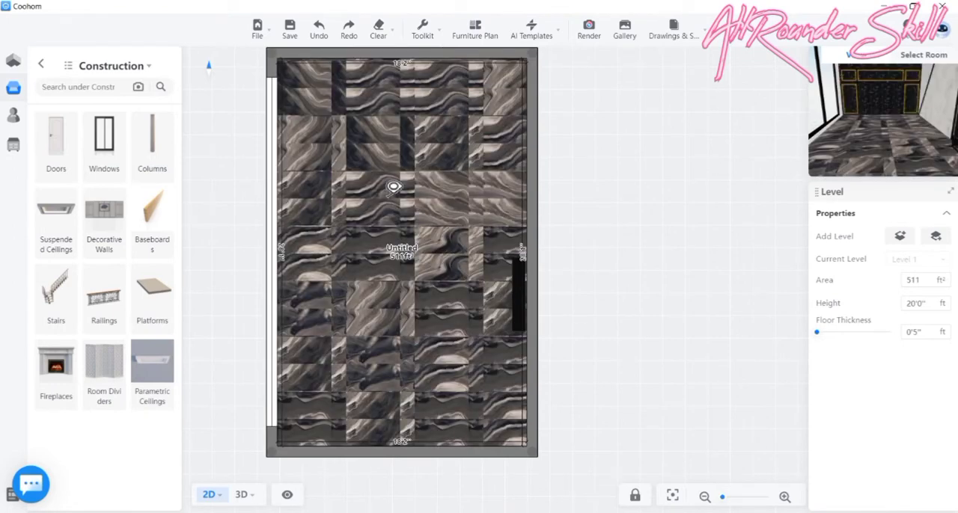
{"action": "mouse_move", "coordinate": [248, 500]}
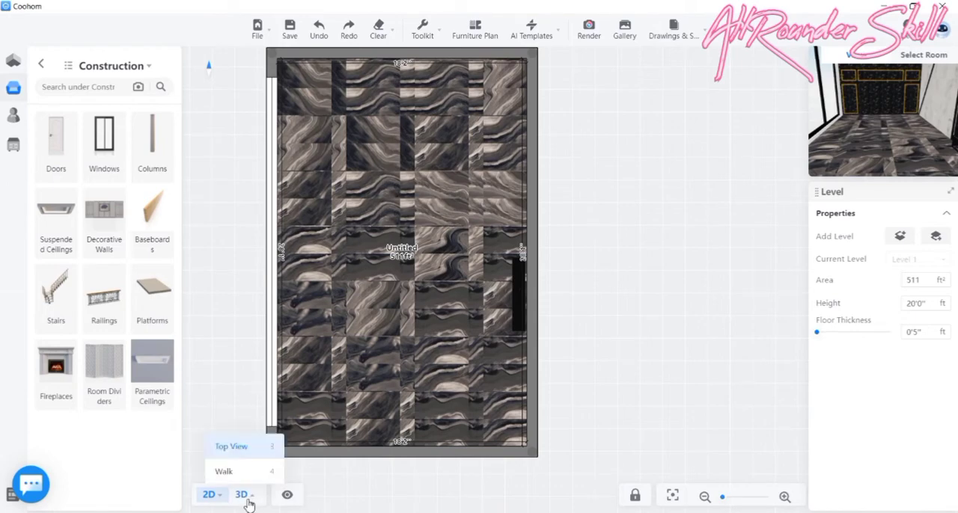
{"action": "left_click", "coordinate": [255, 471]}
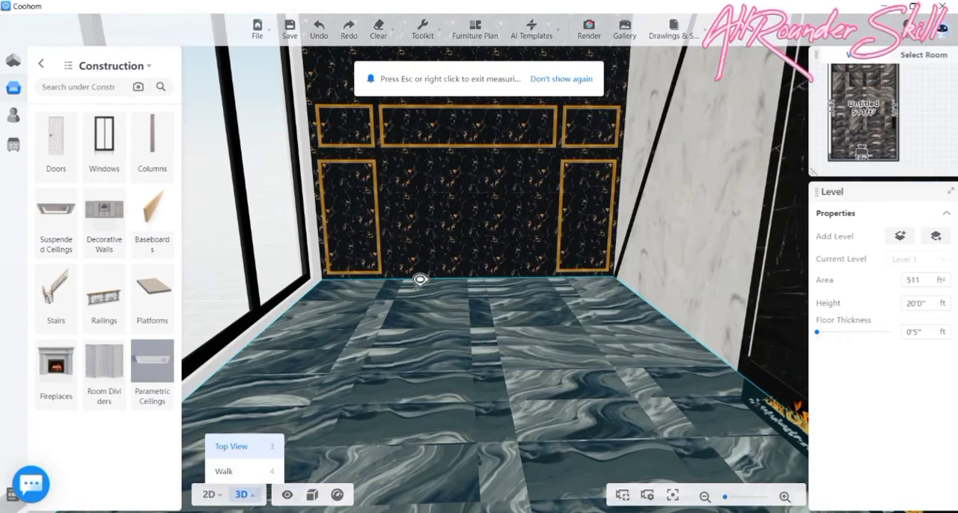
{"action": "scroll", "coordinate": [452, 234], "scroll_direction": "down", "scroll_amount": 3}
{"action": "left_click_drag", "start_coordinate": [466, 289], "coordinate": [457, 280]}
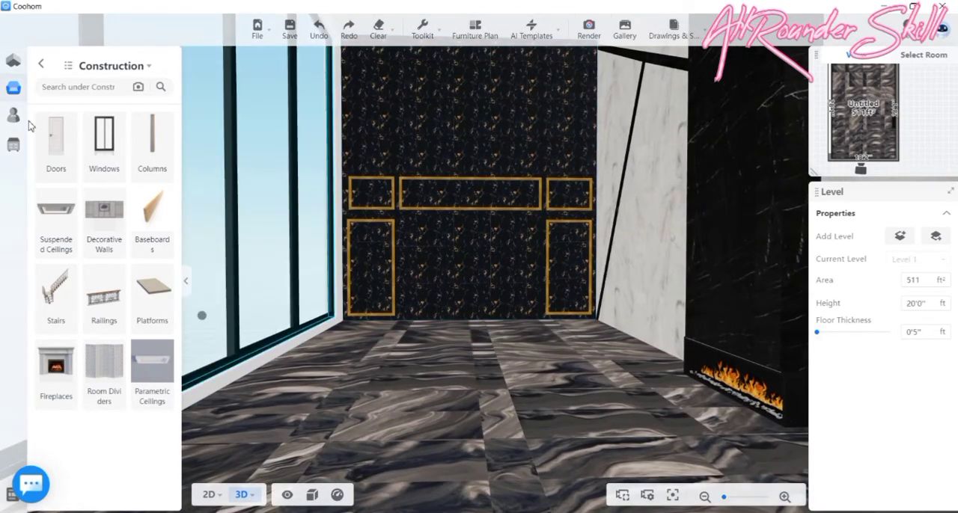
- Place the black two-panel grid window from the furnisher favourites folder near the middle of the end wall in the 2D floor plan
{"action": "left_click", "coordinate": [39, 116]}
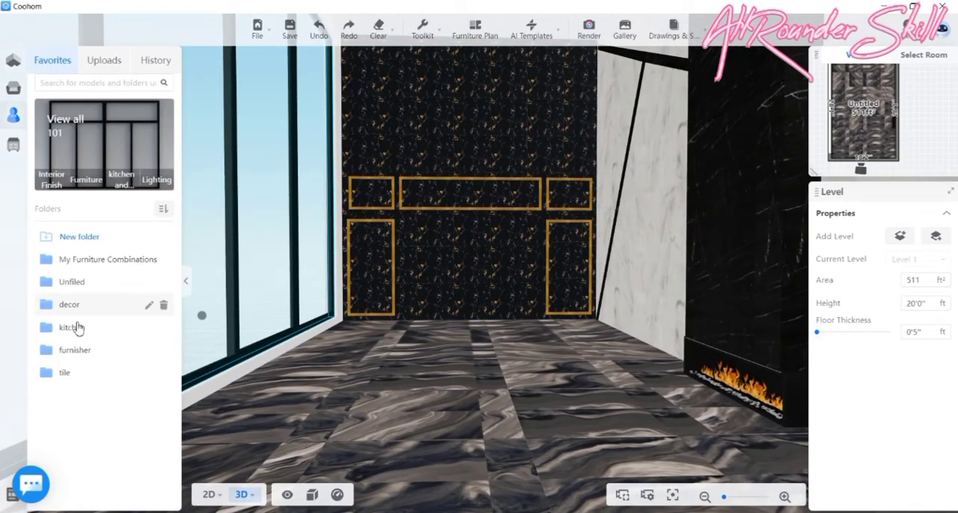
{"action": "left_click", "coordinate": [74, 350]}
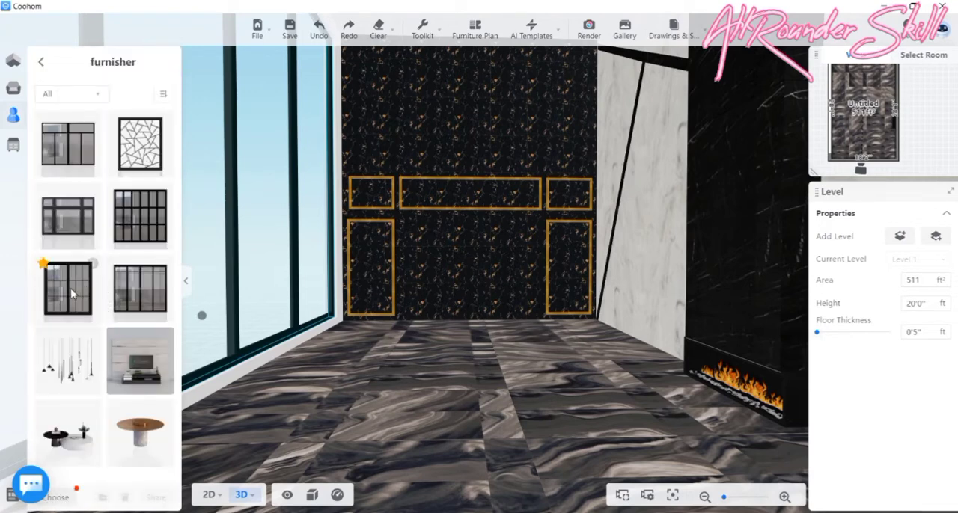
{"action": "left_click", "coordinate": [209, 496]}
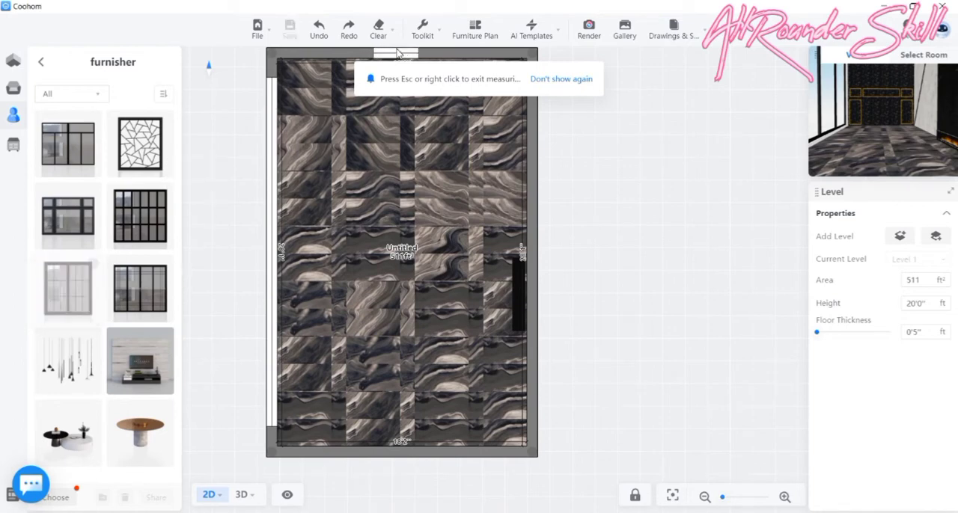
{"action": "left_click", "coordinate": [387, 53]}
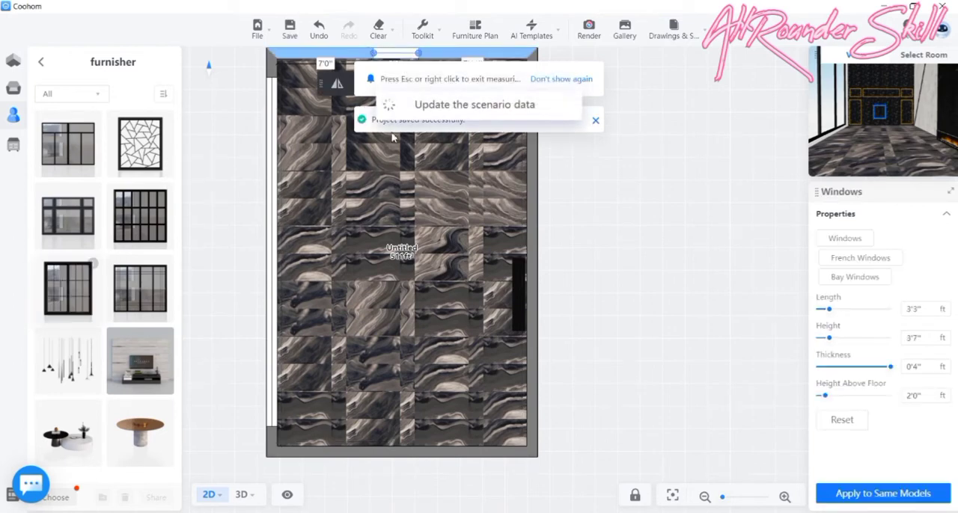
{"action": "left_click_drag", "start_coordinate": [374, 302], "coordinate": [373, 283]}
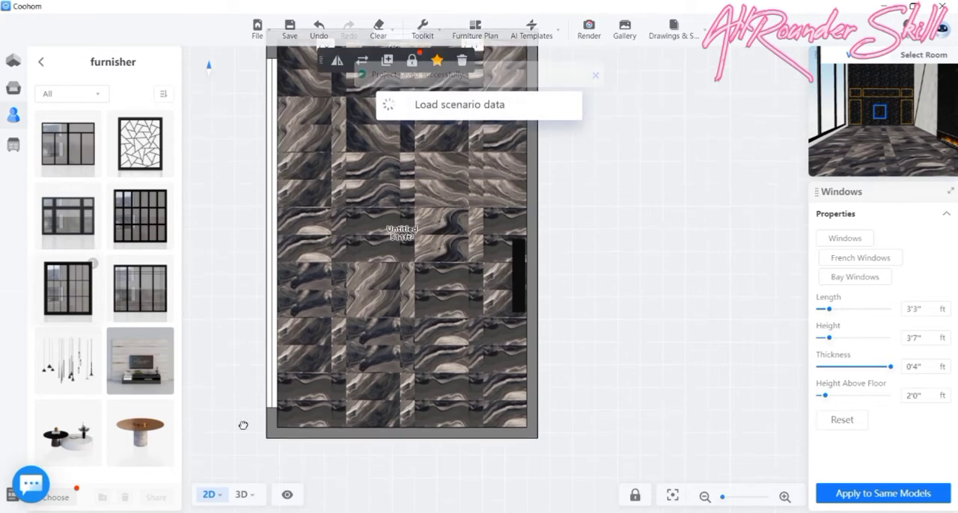
{"action": "left_click", "coordinate": [245, 495]}
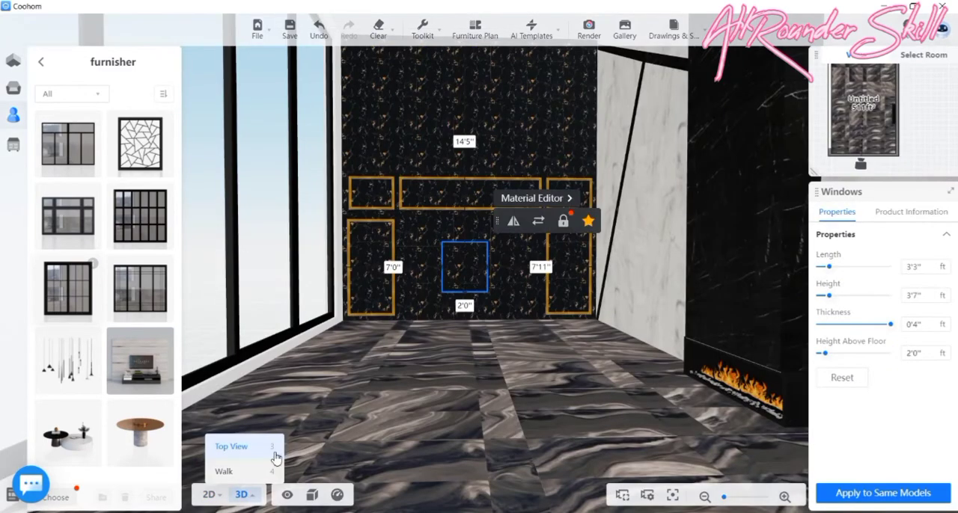
- Lower the new end-wall window to 0'5" above the floor in 3D and increase its height to 6'10"
{"action": "scroll", "coordinate": [479, 264], "scroll_direction": "up", "scroll_amount": 4}
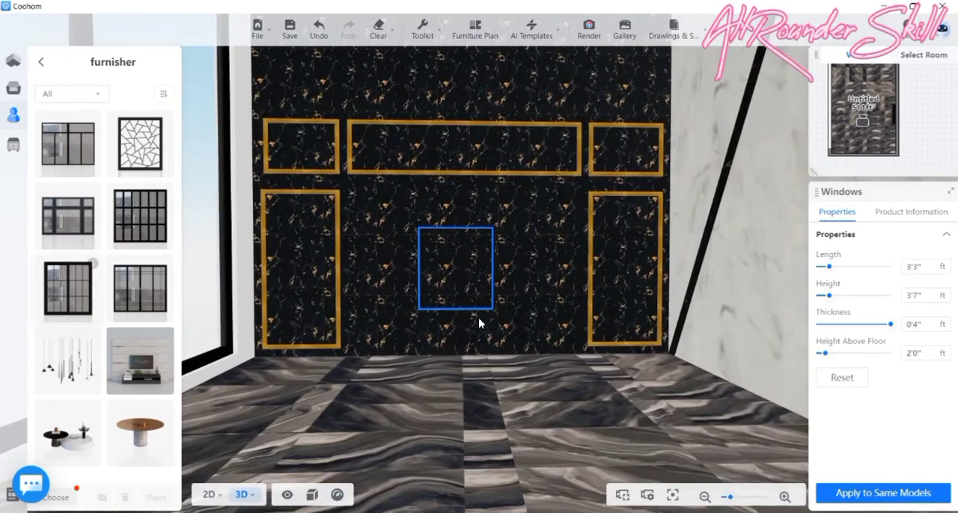
{"action": "left_click", "coordinate": [454, 316]}
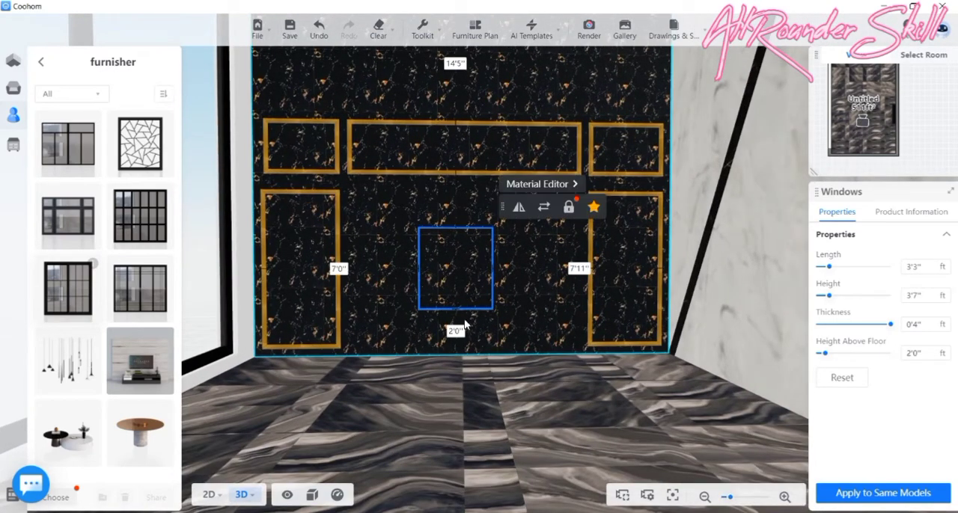
{"action": "left_click_drag", "start_coordinate": [453, 318], "coordinate": [454, 354]}
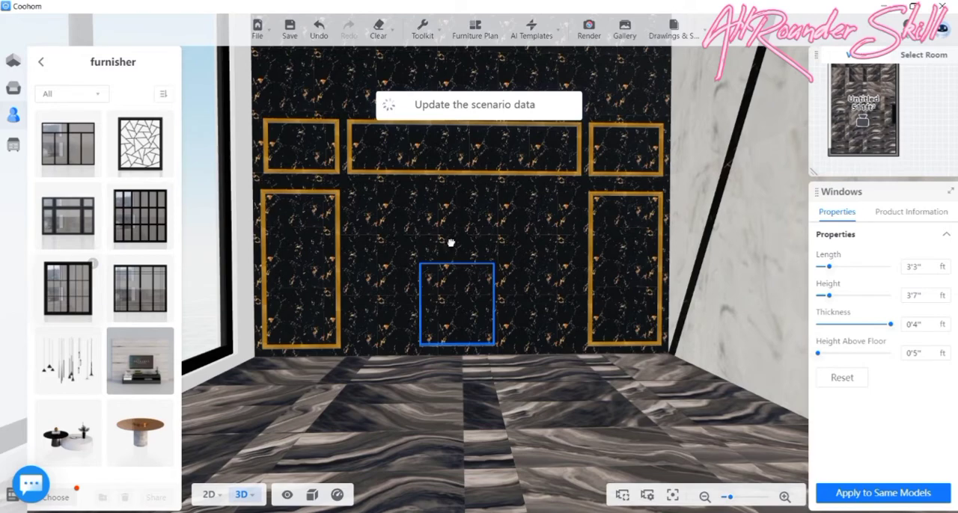
{"action": "left_click_drag", "start_coordinate": [450, 243], "coordinate": [493, 345]}
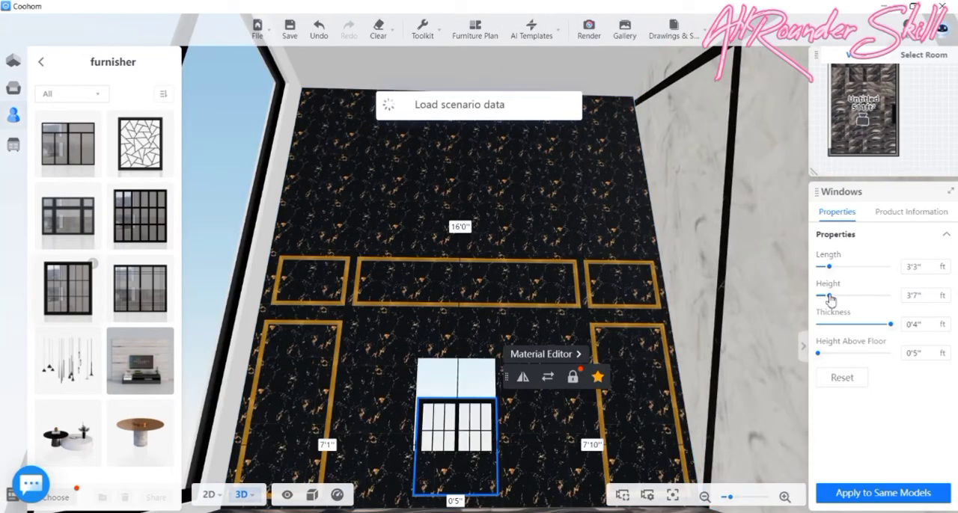
{"action": "left_click_drag", "start_coordinate": [829, 297], "coordinate": [844, 303]}
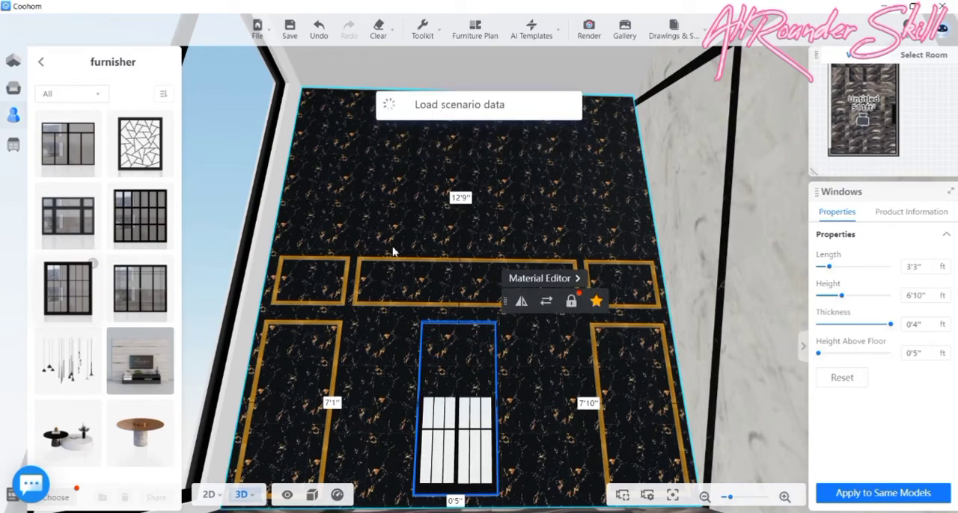
{"action": "left_click_drag", "start_coordinate": [393, 227], "coordinate": [456, 405]}
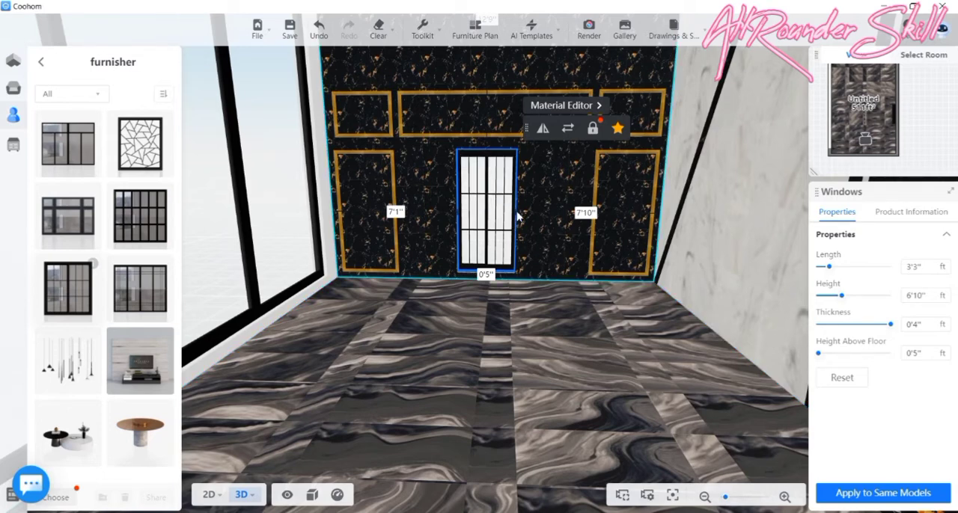
- Nudge the end-wall window to 0'4" above the floor, with 6'11" of wall on the glazed side and 7'11" on the marble side
{"action": "left_click_drag", "start_coordinate": [524, 215], "coordinate": [537, 213]}
{"action": "left_click", "coordinate": [537, 213]}
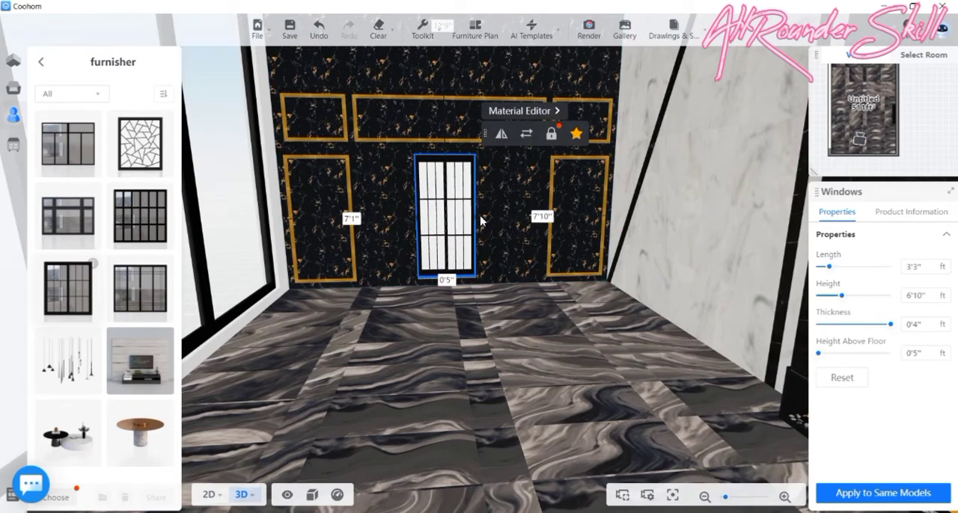
{"action": "mouse_move", "coordinate": [480, 221]}
{"action": "left_mouse_down"}
{"action": "mouse_move", "coordinate": [490, 217]}
{"action": "mouse_move", "coordinate": [474, 220]}
{"action": "left_mouse_up"}
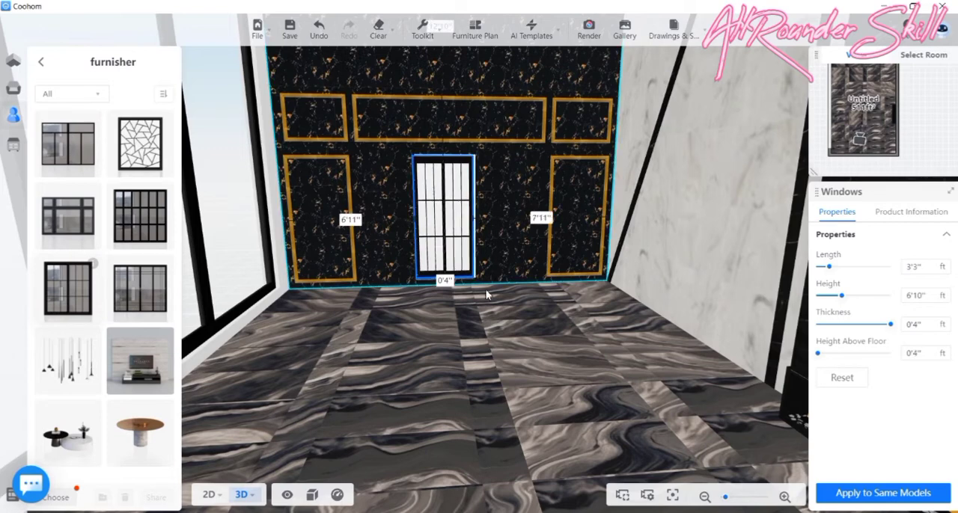
{"action": "left_click_drag", "start_coordinate": [487, 291], "coordinate": [463, 285]}
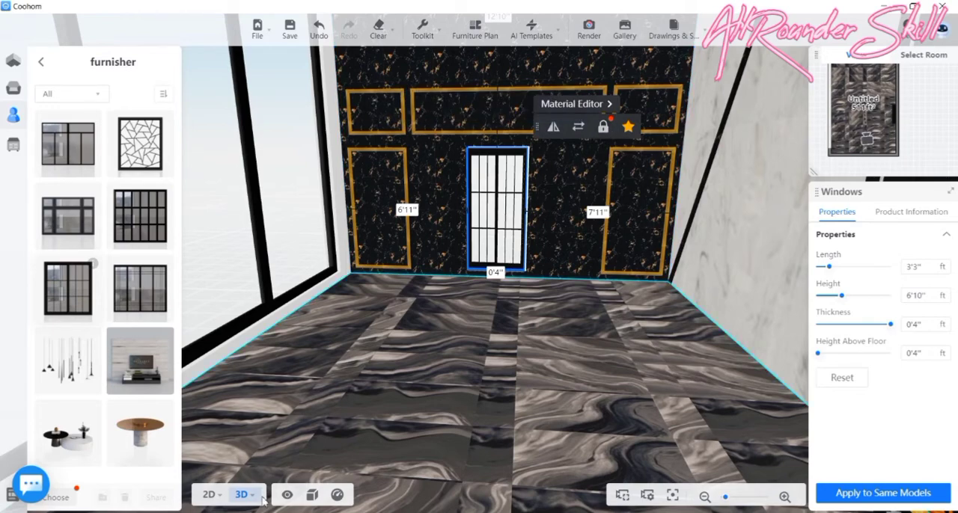
- Widen the end-wall window to 9'0" in the 2D plan by extending both ends, leaving 4'2" and 5'0" of wall beside it
{"action": "left_click", "coordinate": [211, 497]}
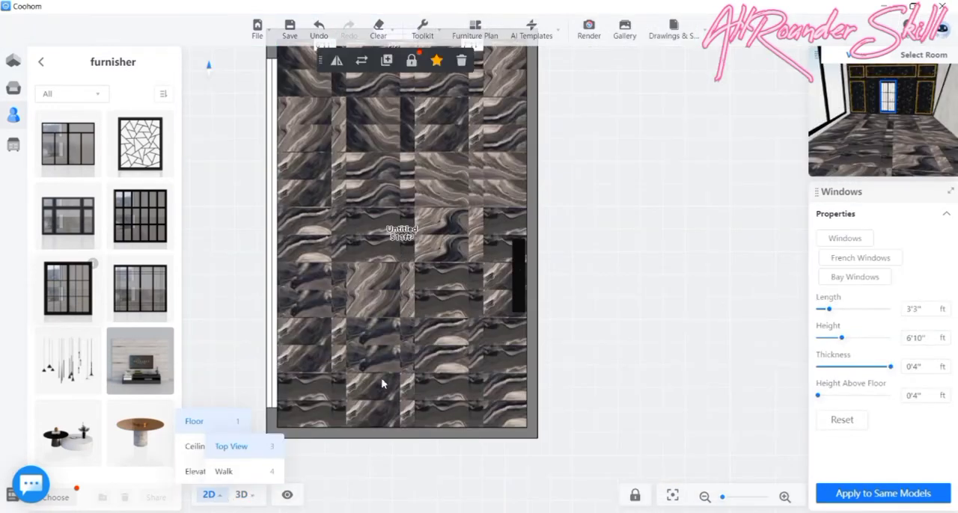
{"action": "scroll", "coordinate": [411, 95], "scroll_direction": "up", "scroll_amount": 3}
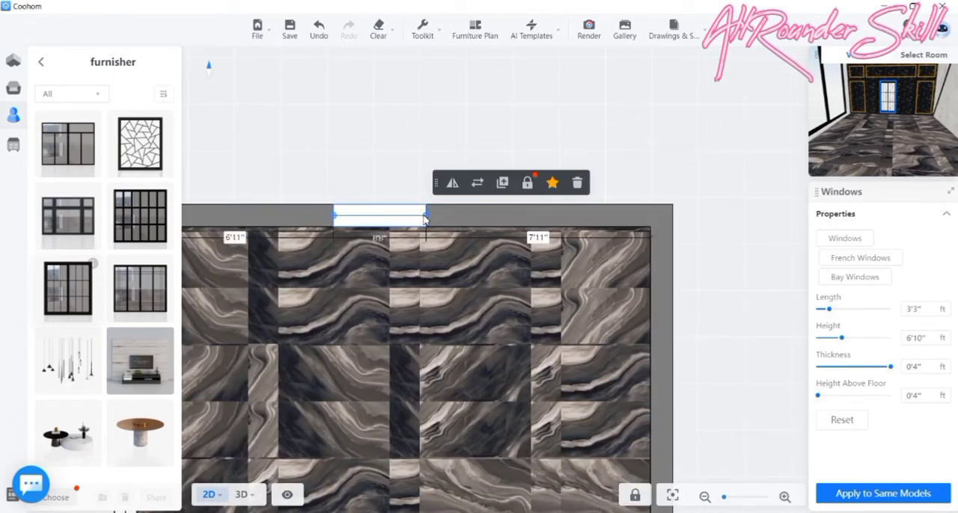
{"action": "left_click_drag", "start_coordinate": [427, 217], "coordinate": [507, 215]}
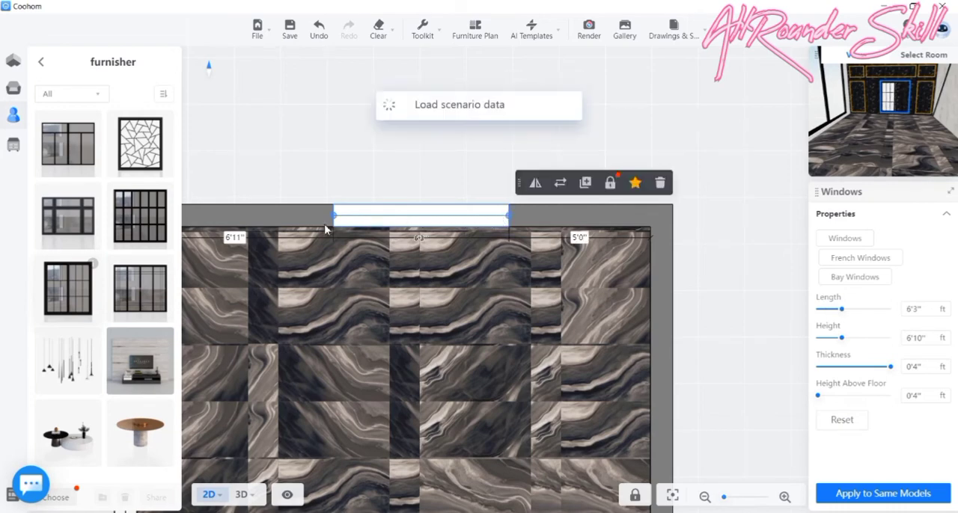
{"action": "left_click_drag", "start_coordinate": [333, 217], "coordinate": [254, 215]}
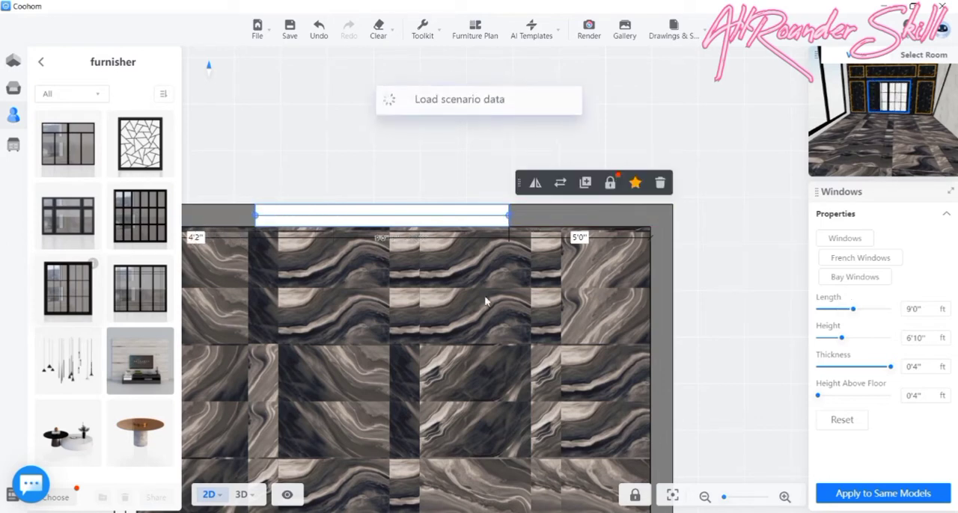
{"action": "scroll", "coordinate": [494, 288], "scroll_direction": "down", "scroll_amount": 2}
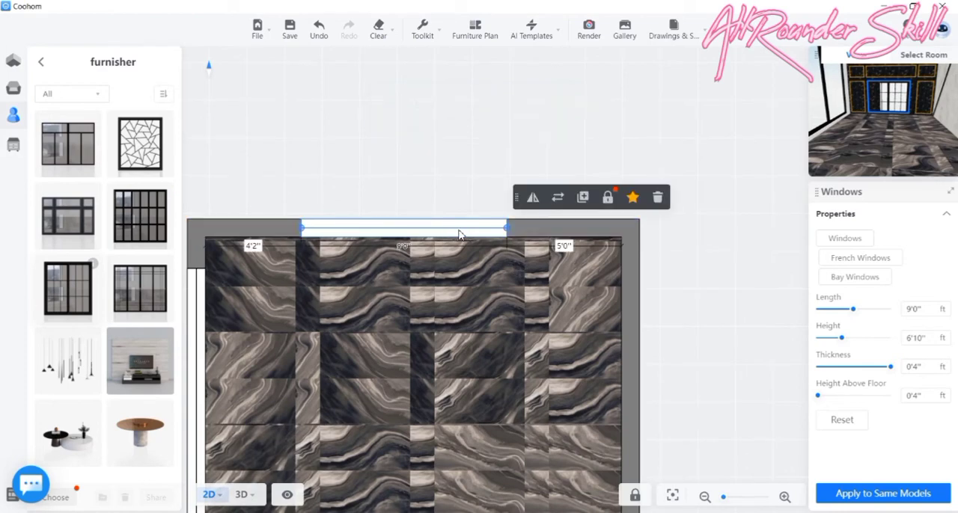
- Widen the end-wall window to 9'8" in the 2D plan and lower it to 0'0" above the floor in 3D
{"action": "left_click_drag", "start_coordinate": [510, 232], "coordinate": [522, 233]}
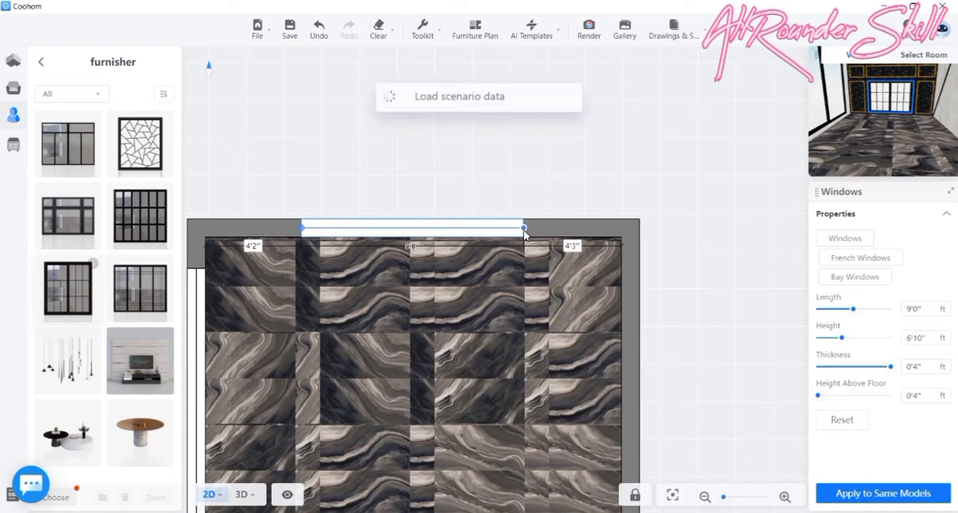
{"action": "left_click", "coordinate": [244, 496]}
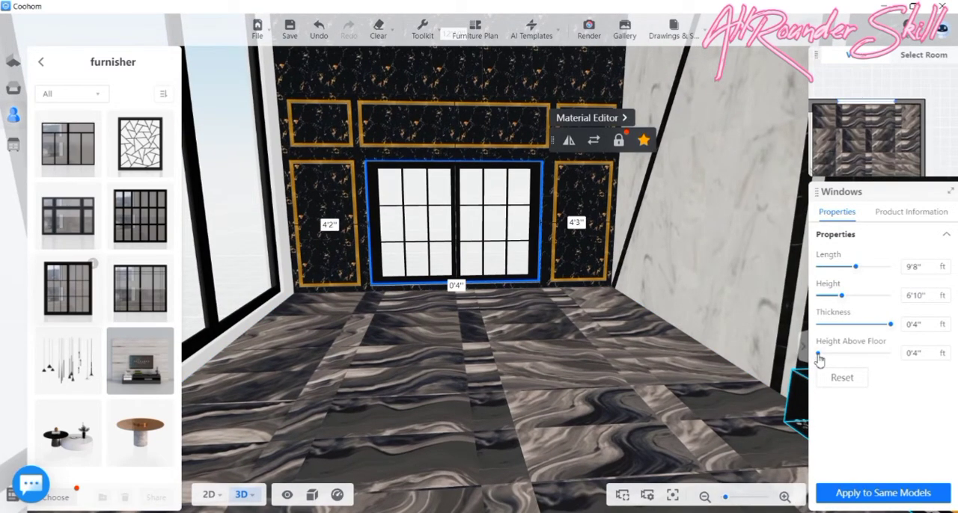
{"action": "left_click_drag", "start_coordinate": [818, 354], "coordinate": [813, 354]}
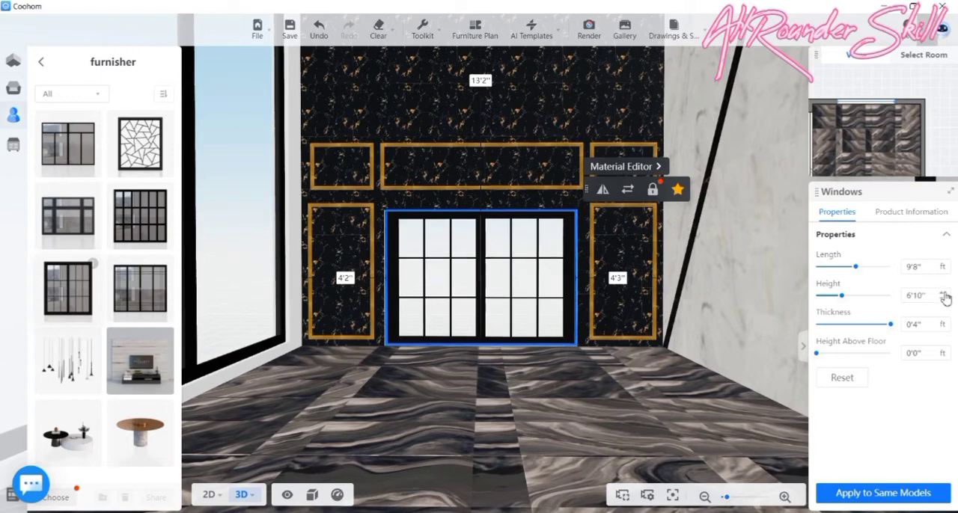
- Increase the end-wall window's height to 7'2" and deselect it
{"action": "left_click", "coordinate": [943, 293]}
{"action": "left_click", "coordinate": [943, 294]}
{"action": "left_click", "coordinate": [944, 293]}
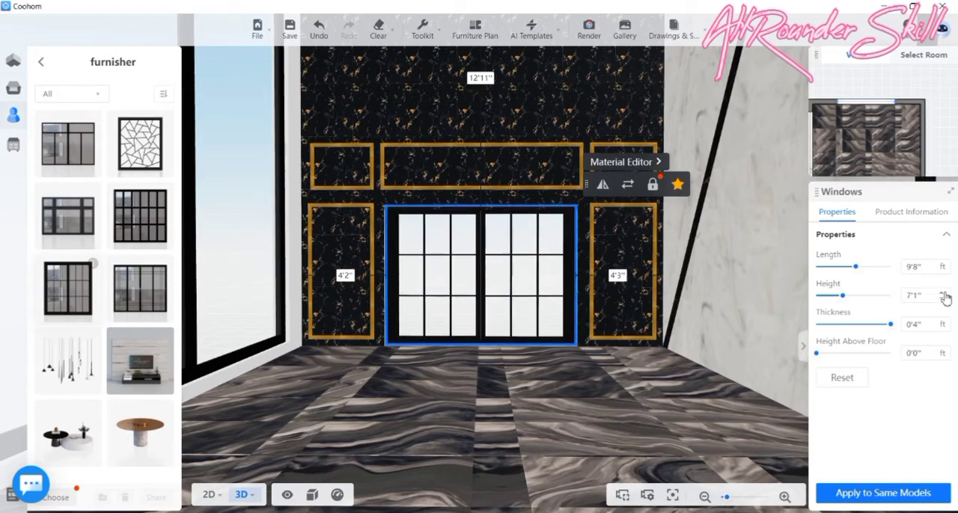
{"action": "left_click", "coordinate": [944, 293]}
{"action": "left_click_drag", "start_coordinate": [666, 439], "coordinate": [613, 430]}
{"action": "scroll", "coordinate": [521, 421], "scroll_direction": "down", "scroll_amount": 3}
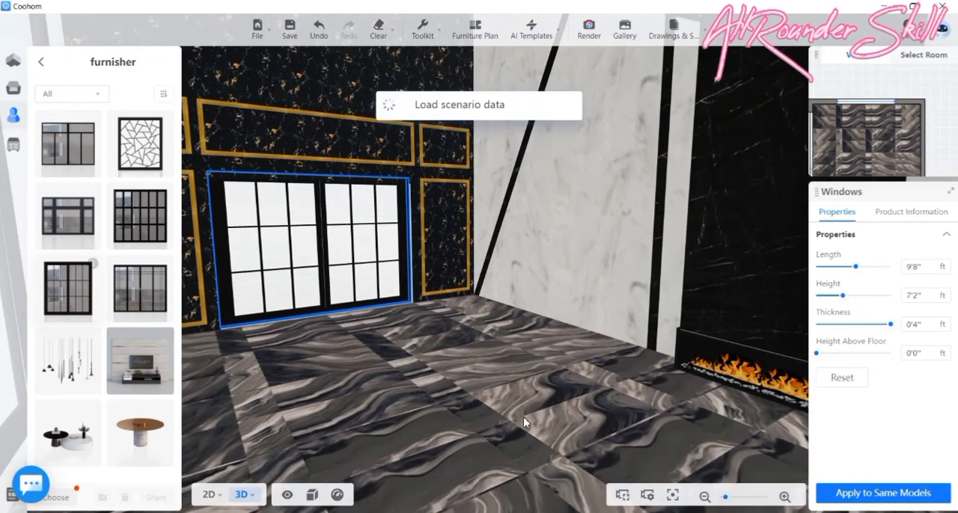
{"action": "left_click", "coordinate": [523, 416]}
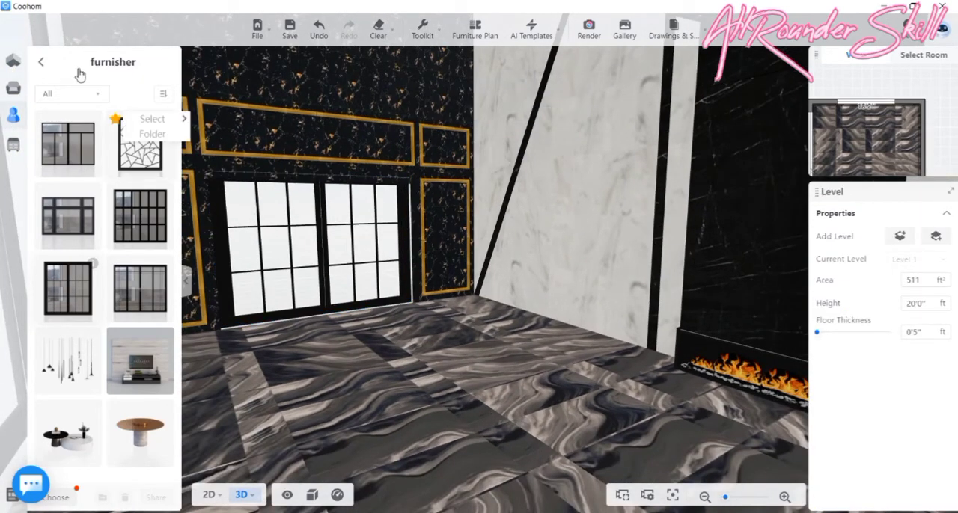
{"action": "left_click_drag", "start_coordinate": [519, 394], "coordinate": [444, 376]}
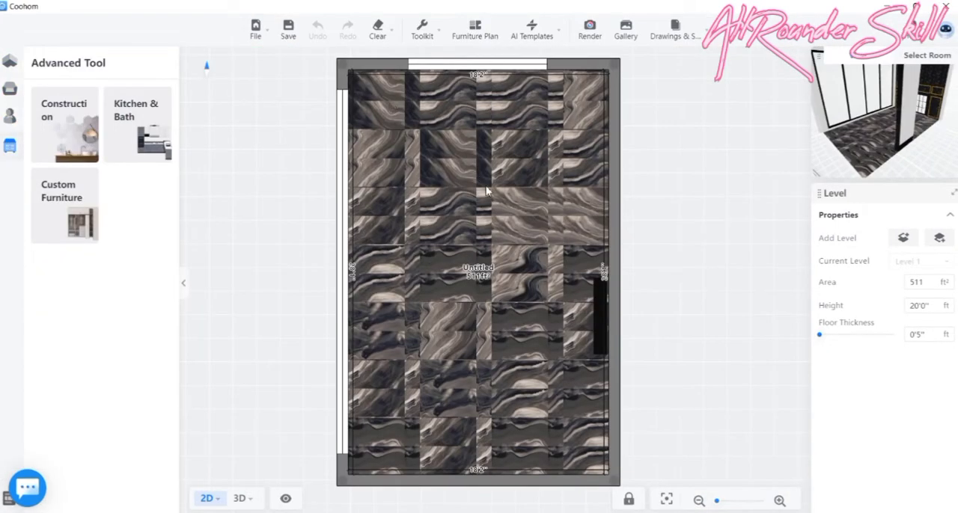
- Select the room's ceiling from below in 3D and open it in the Ceiling Editor
{"action": "left_click_drag", "start_coordinate": [485, 218], "coordinate": [484, 200]}
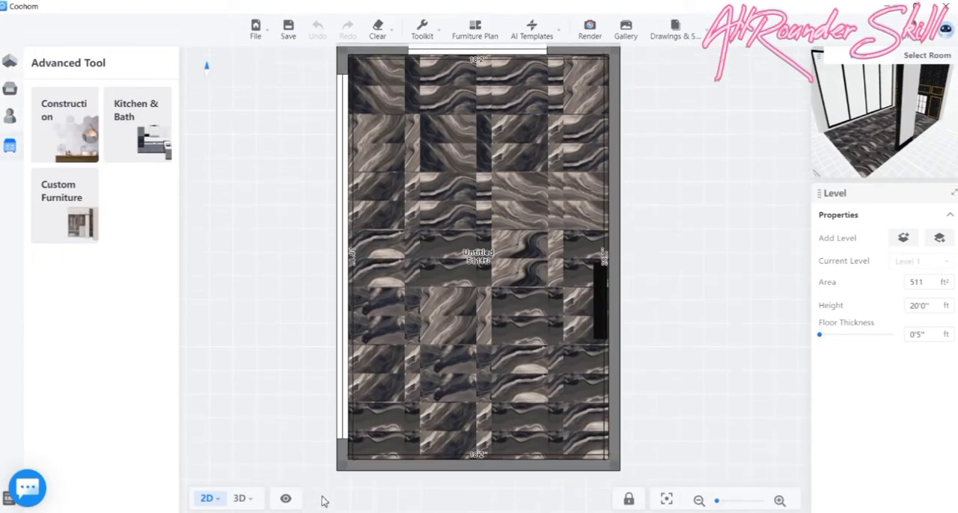
{"action": "left_click", "coordinate": [239, 498]}
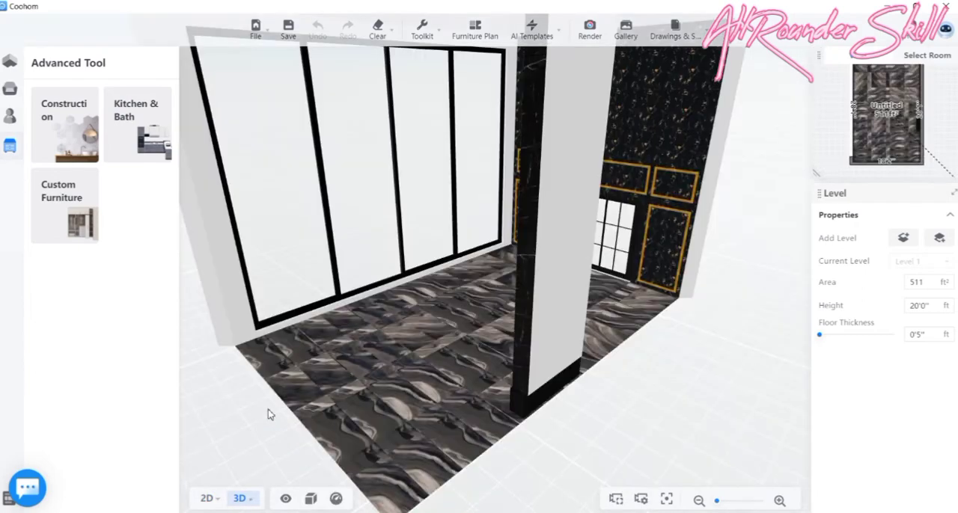
{"action": "left_click_drag", "start_coordinate": [269, 414], "coordinate": [453, 199]}
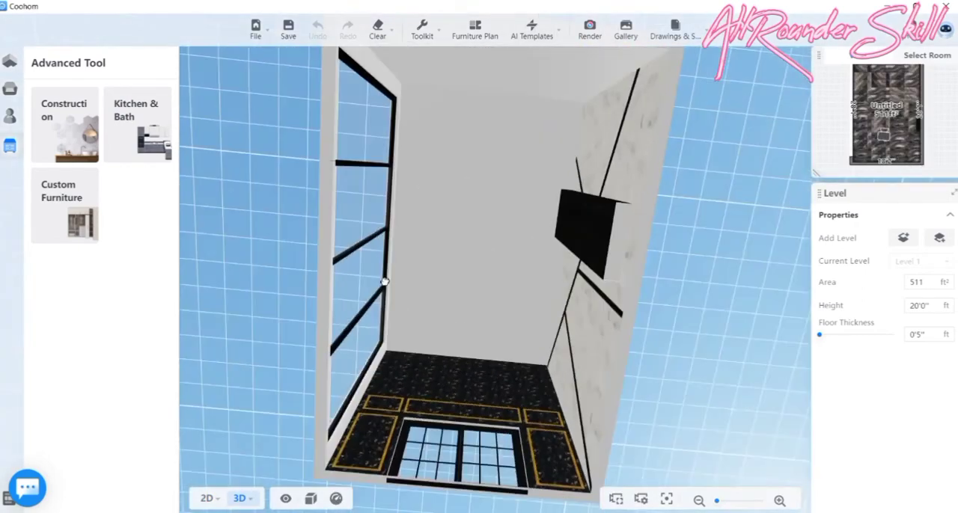
{"action": "left_click", "coordinate": [459, 201]}
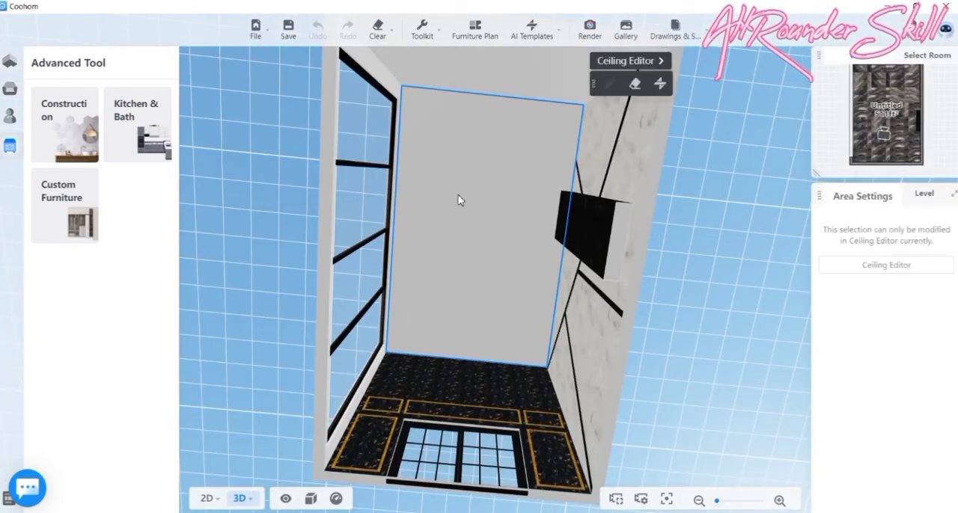
{"action": "left_click", "coordinate": [613, 61]}
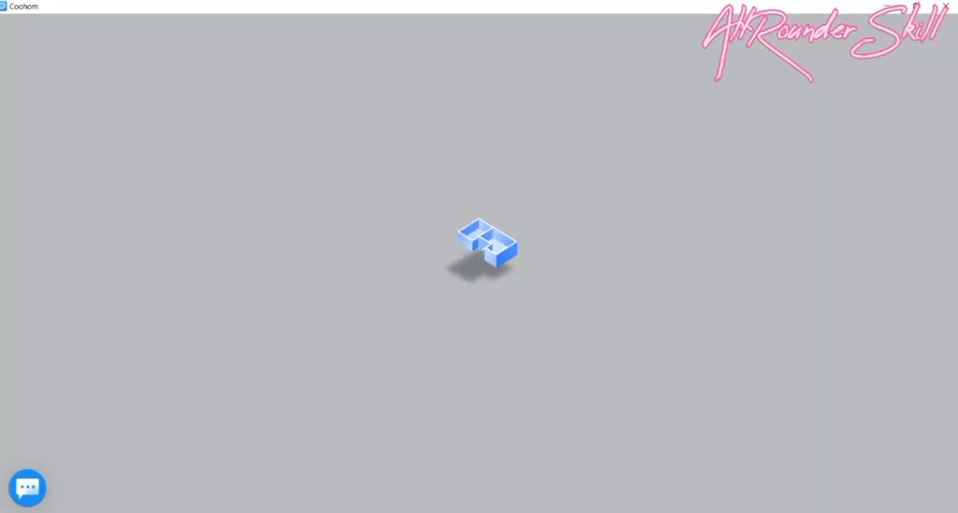
{"action": "mouse_move", "coordinate": [601, 512]}
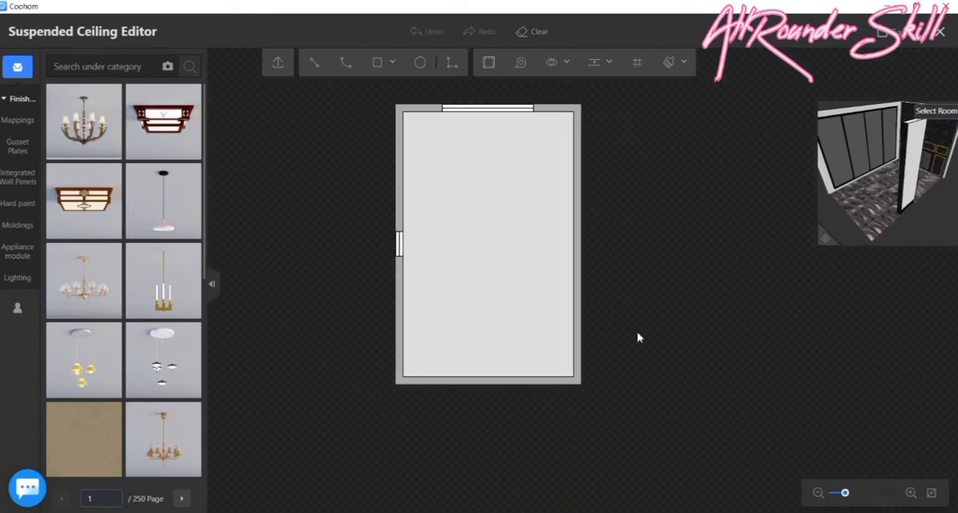
{"action": "left_click", "coordinate": [375, 64]}
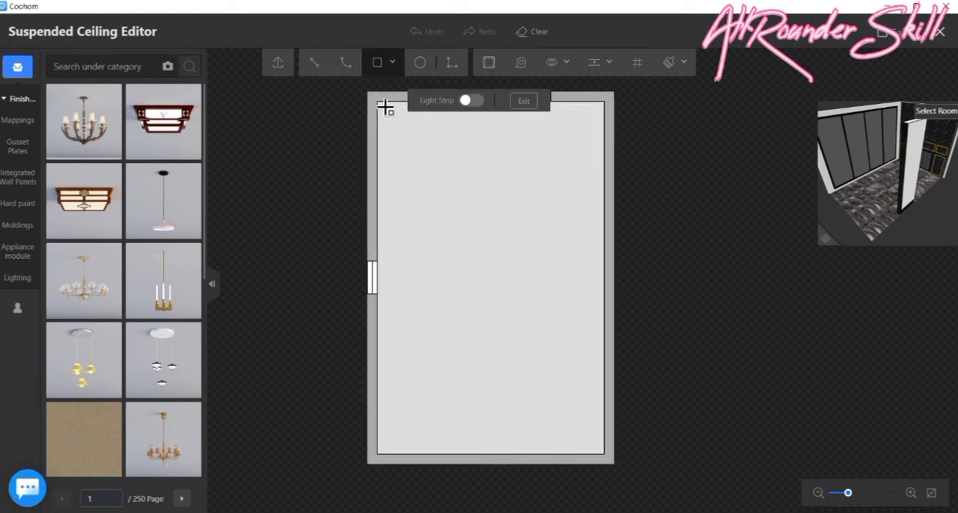
{"action": "left_click", "coordinate": [480, 102]}
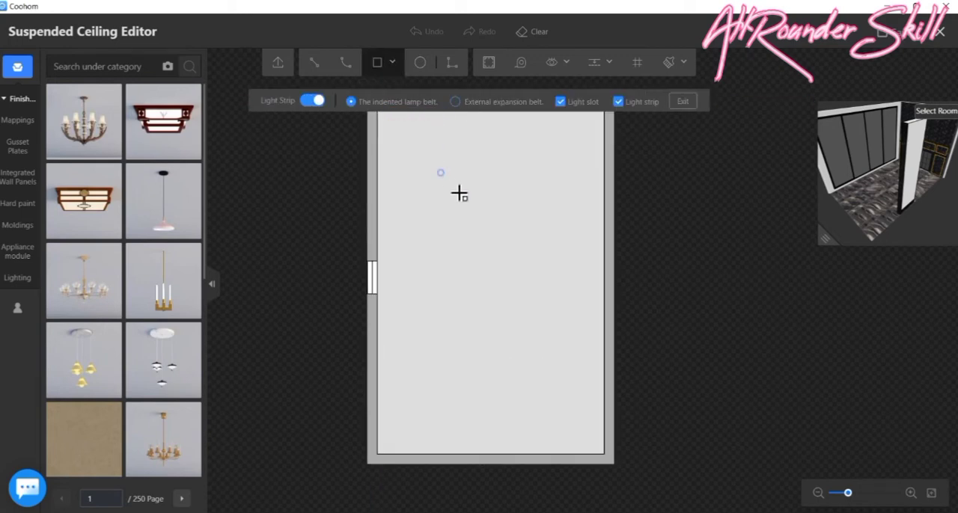
{"action": "scroll", "coordinate": [319, 199], "scroll_direction": "down", "scroll_amount": 1}
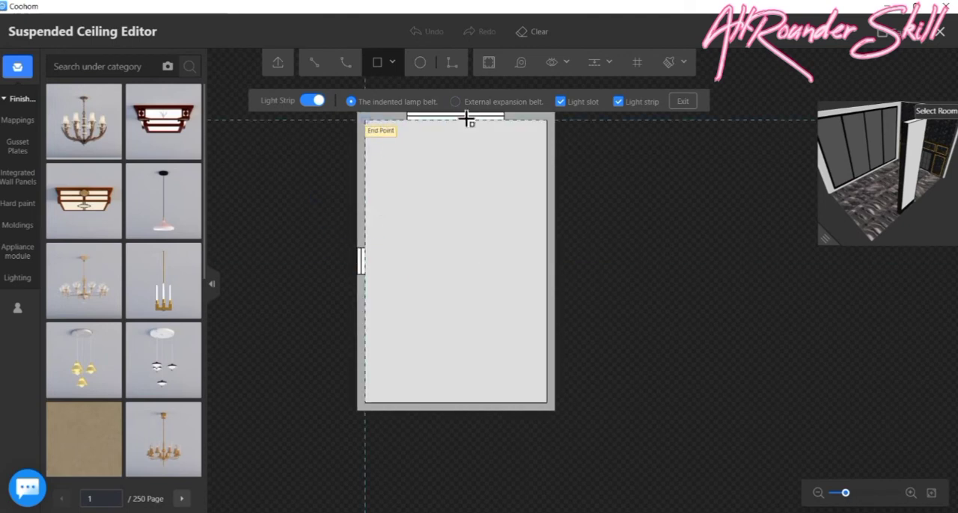
{"action": "left_click", "coordinate": [683, 101]}
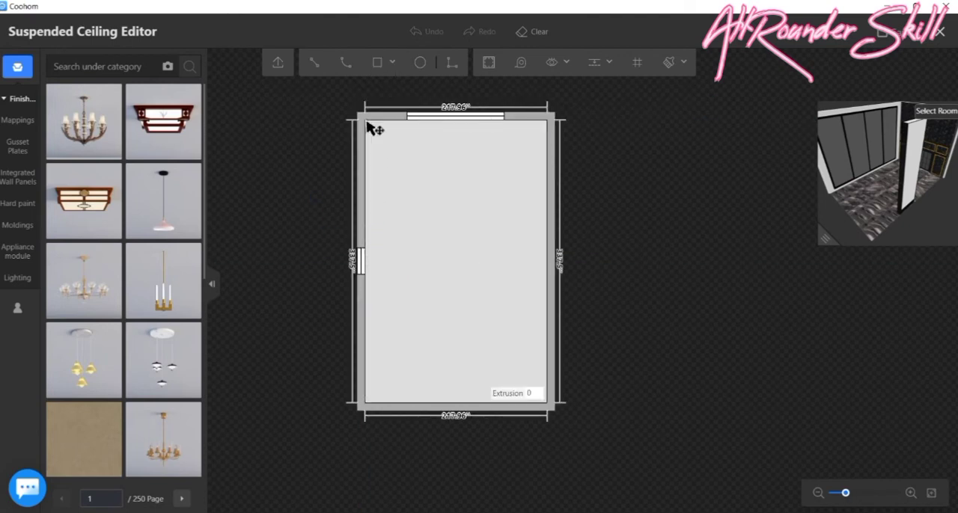
- Draw a rectangle without a light strip over the whole ceiling, from one inner corner to the opposite one
{"action": "left_click", "coordinate": [377, 62]}
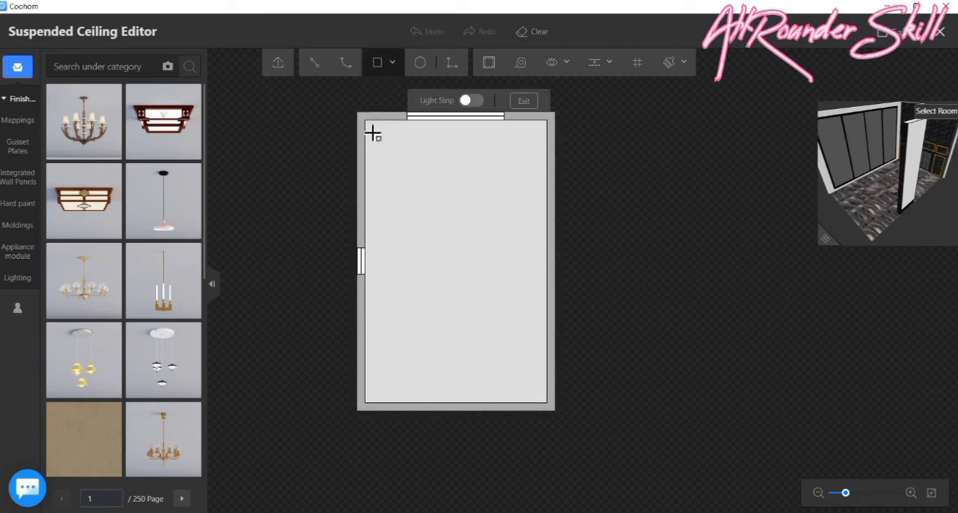
{"action": "left_click", "coordinate": [368, 122]}
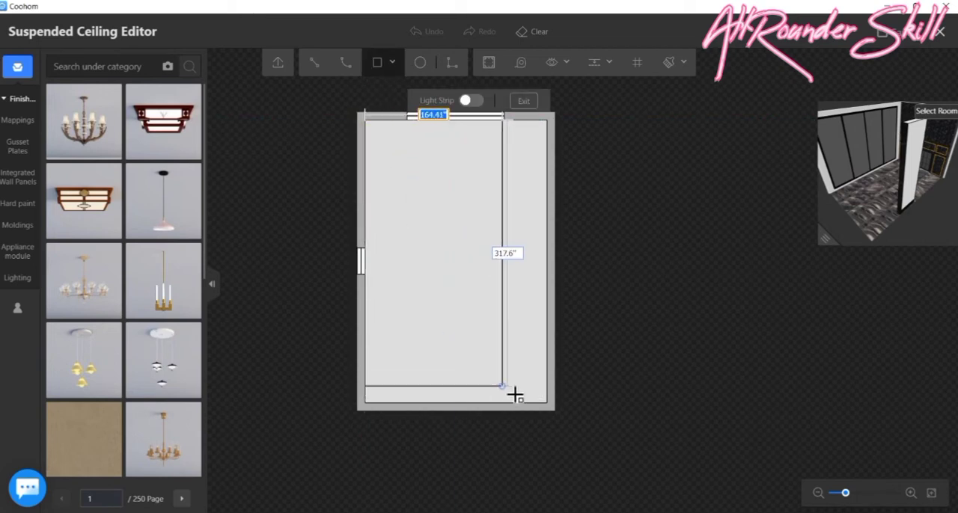
{"action": "left_click", "coordinate": [552, 405]}
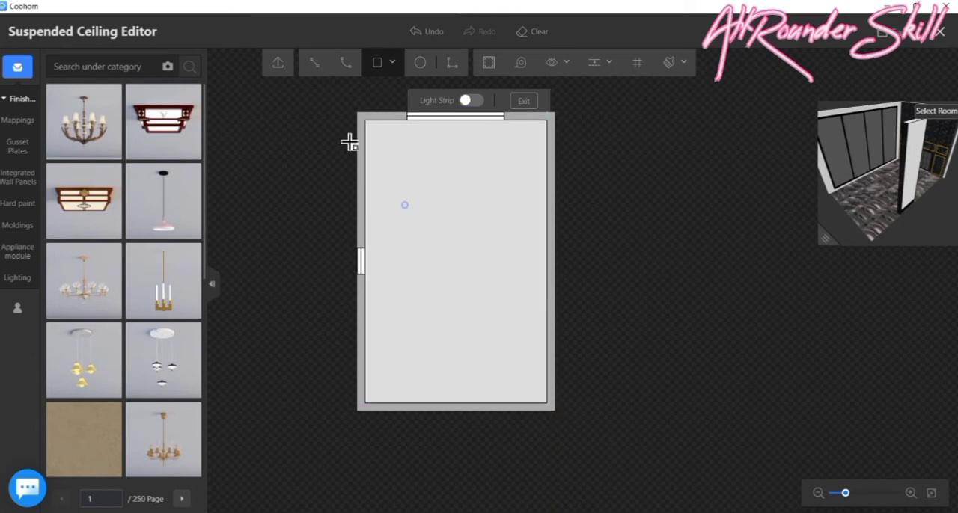
- Offset the ceiling outline 30" inward and offset the resulting rectangle 4" outward
{"action": "left_click", "coordinate": [490, 65]}
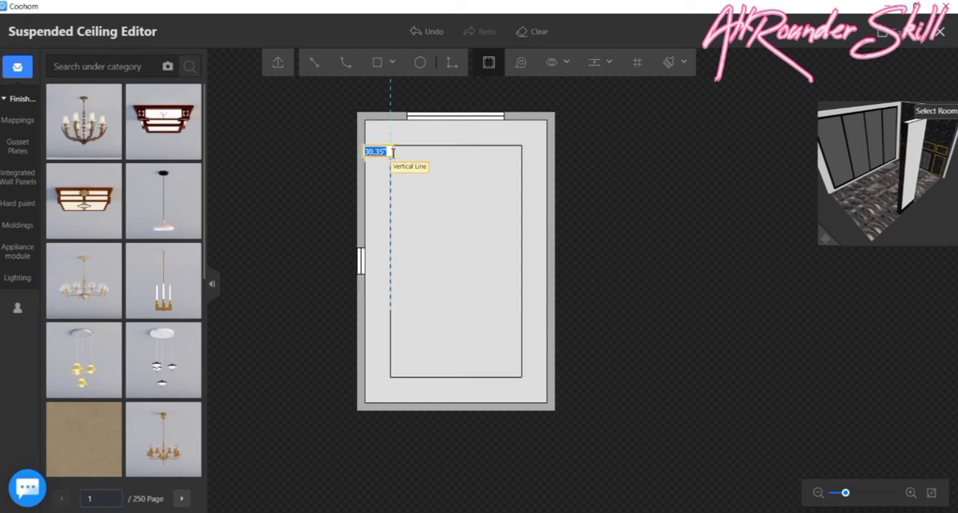
{"action": "type", "text": "30"}
{"action": "key", "text": "Return"}
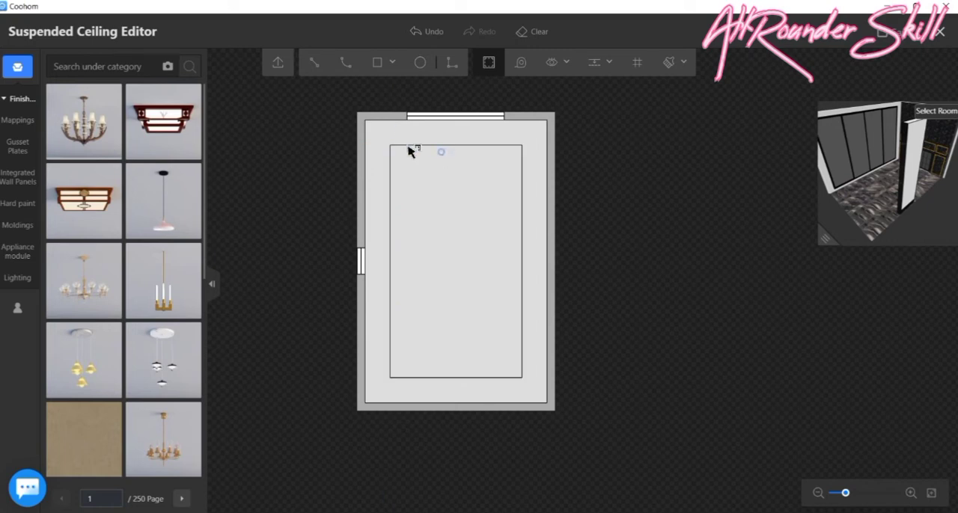
{"action": "left_click", "coordinate": [416, 167]}
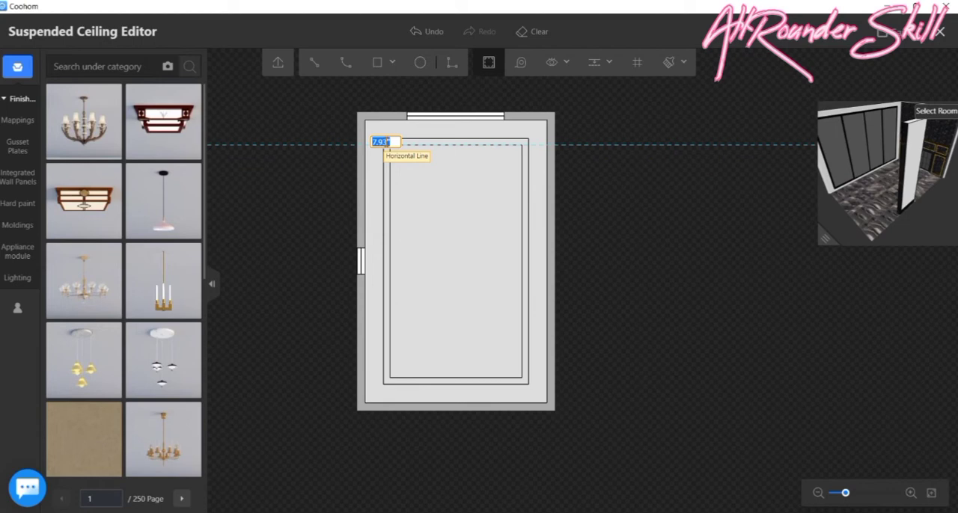
{"action": "key", "text": "Return"}
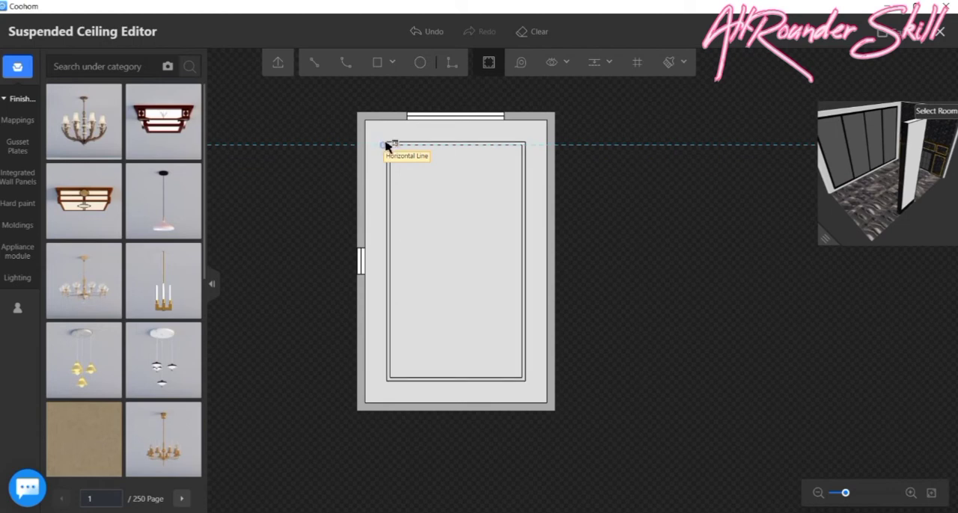
- Offset the inner ceiling rectangle 6" inward, and offset that new rectangle a further 4" inward
{"action": "scroll", "coordinate": [421, 146], "scroll_direction": "up", "scroll_amount": 2}
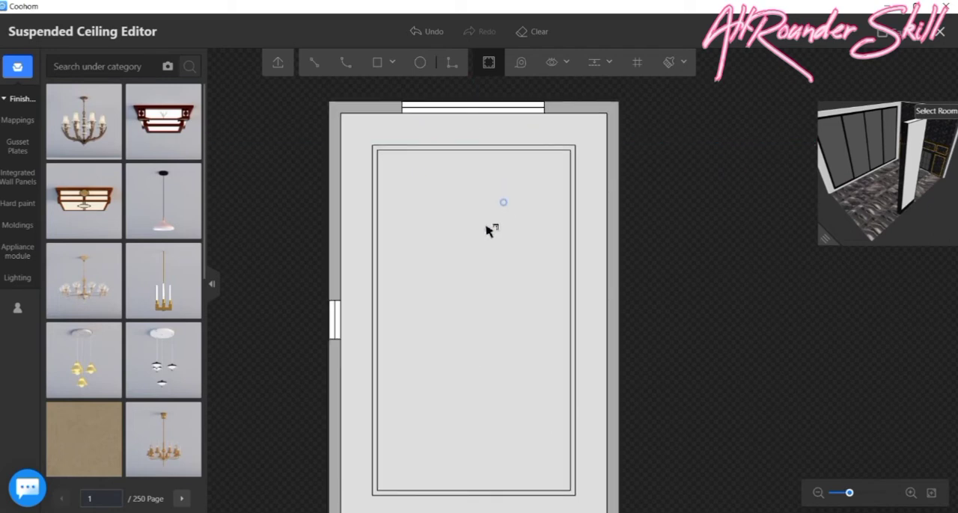
{"action": "scroll", "coordinate": [424, 228], "scroll_direction": "up", "scroll_amount": 1}
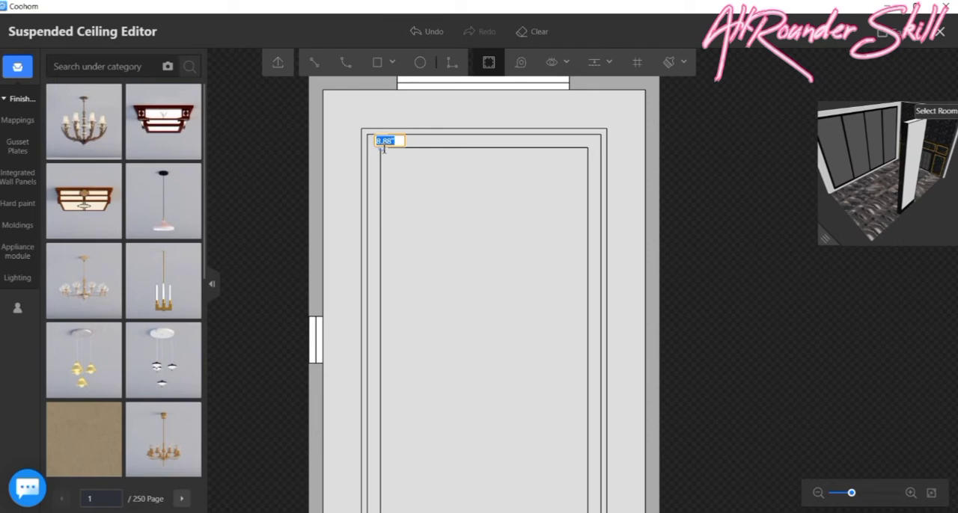
{"action": "type", "text": "6"}
{"action": "key", "text": "Return"}
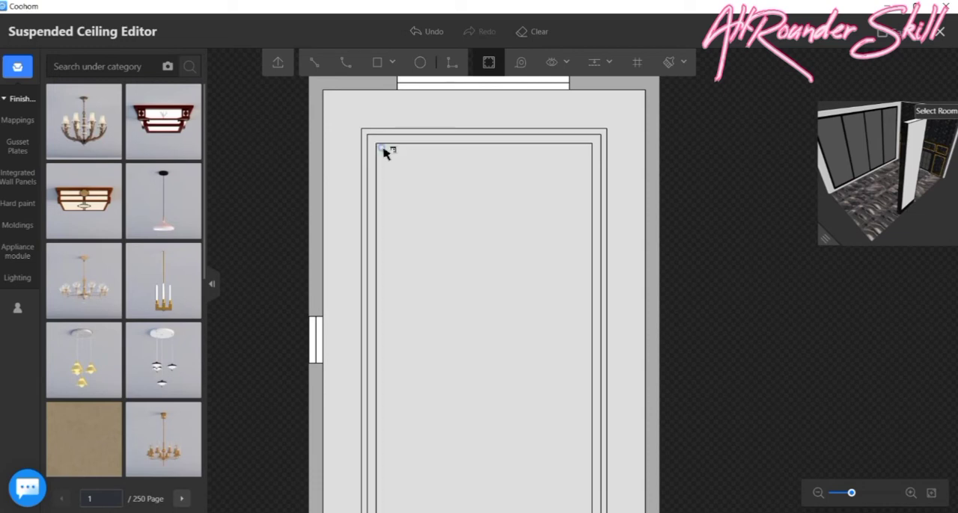
{"action": "left_click", "coordinate": [444, 199]}
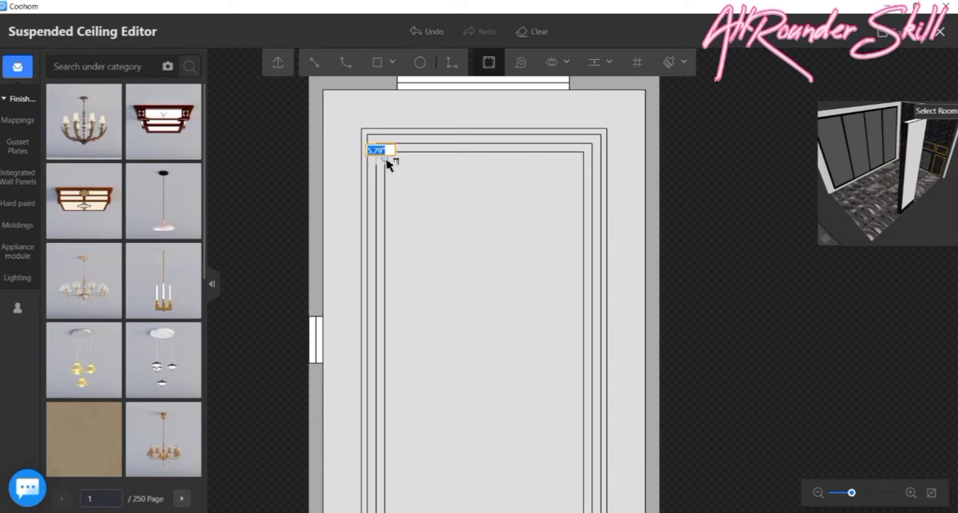
{"action": "key", "text": "BackSpace"}
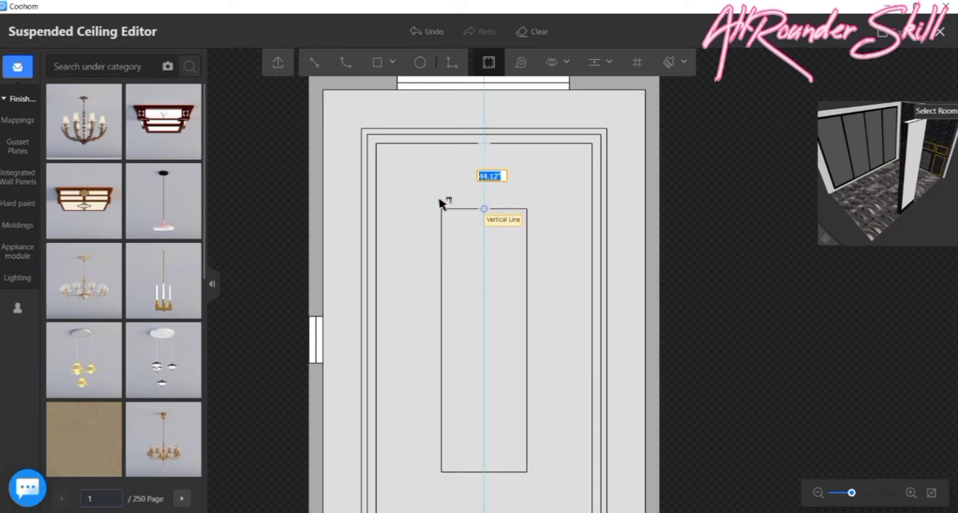
{"action": "type", "text": "4"}
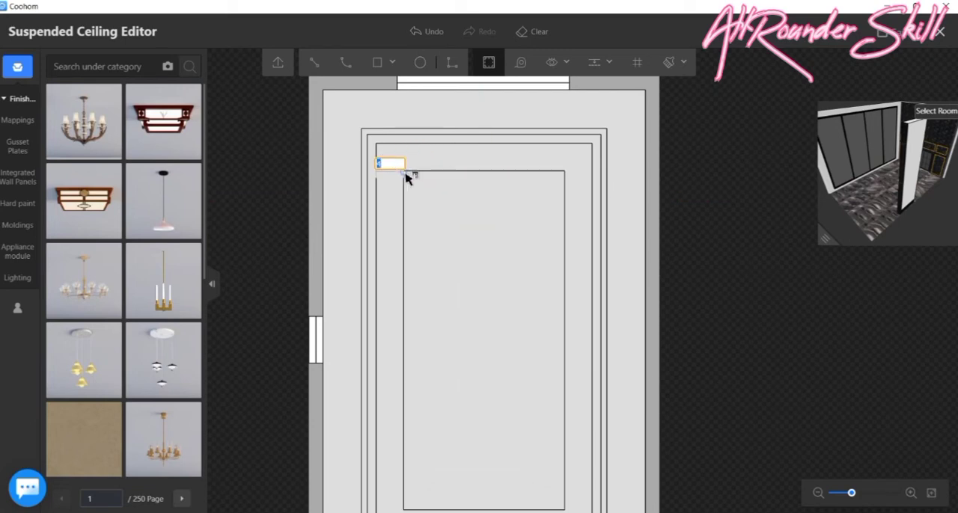
{"action": "key", "text": "Return"}
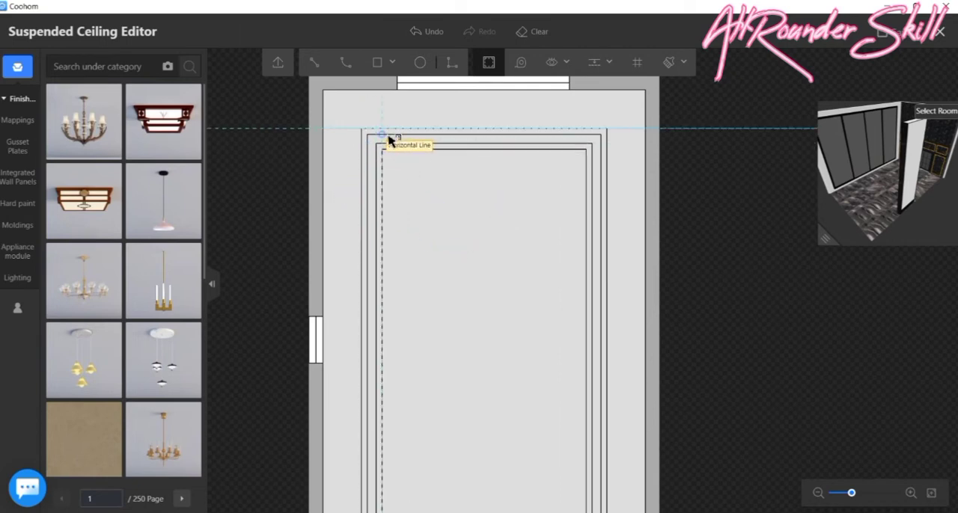
- Select all four sides of the second-outermost border rectangle on the ceiling
{"action": "scroll", "coordinate": [418, 138], "scroll_direction": "up", "scroll_amount": 5}
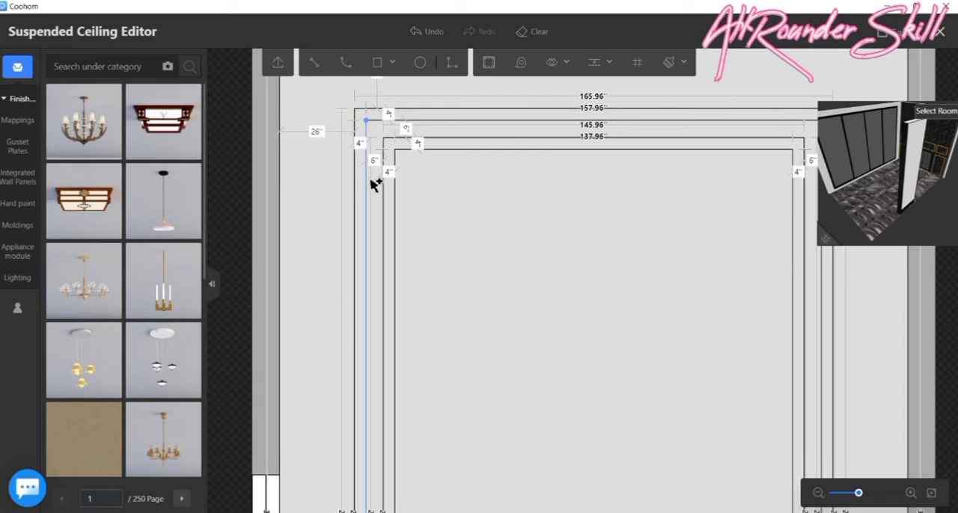
{"action": "left_click", "coordinate": [372, 181]}
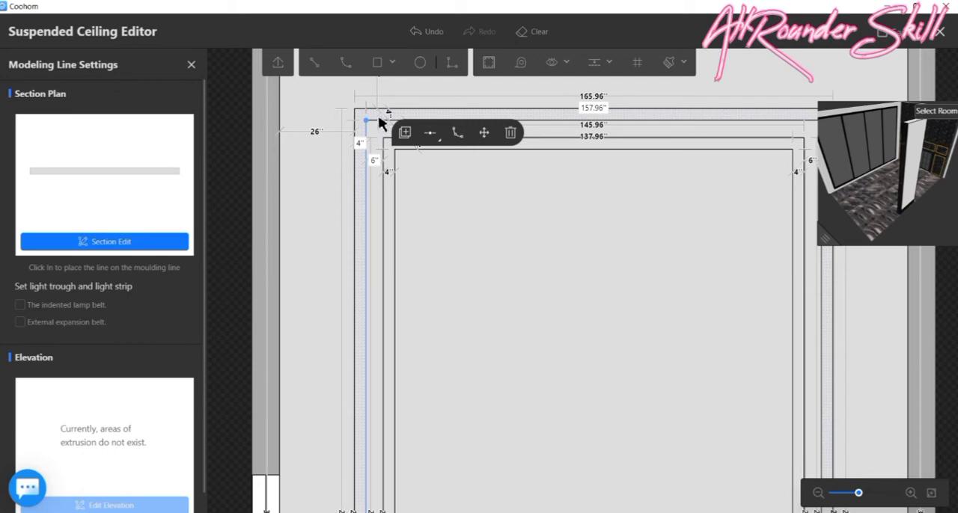
{"action": "left_click", "coordinate": [657, 126]}
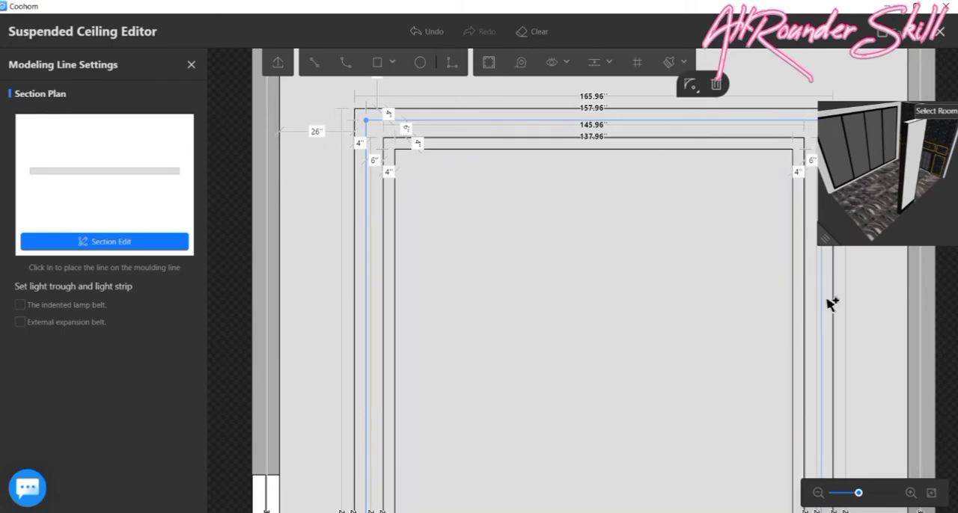
{"action": "scroll", "coordinate": [645, 207], "scroll_direction": "down", "scroll_amount": 5}
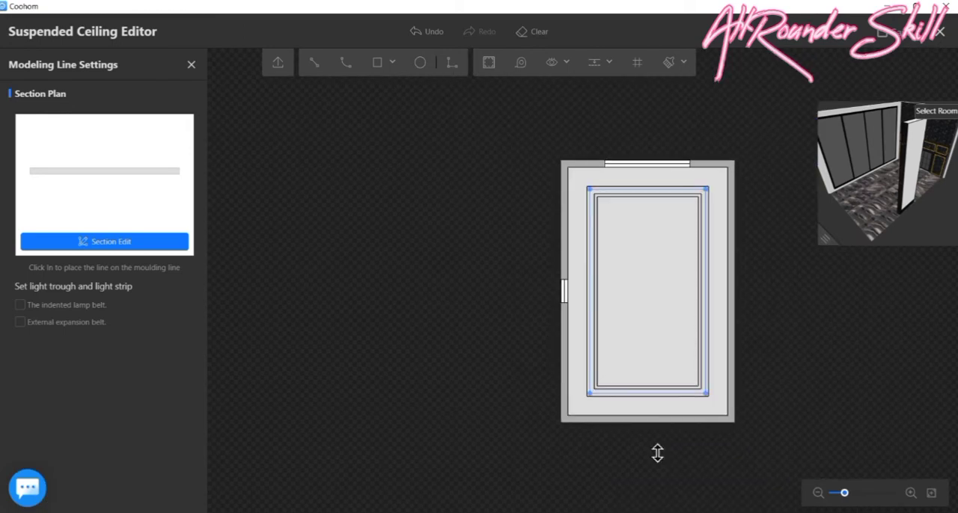
{"action": "scroll", "coordinate": [657, 453], "scroll_direction": "up", "scroll_amount": 5}
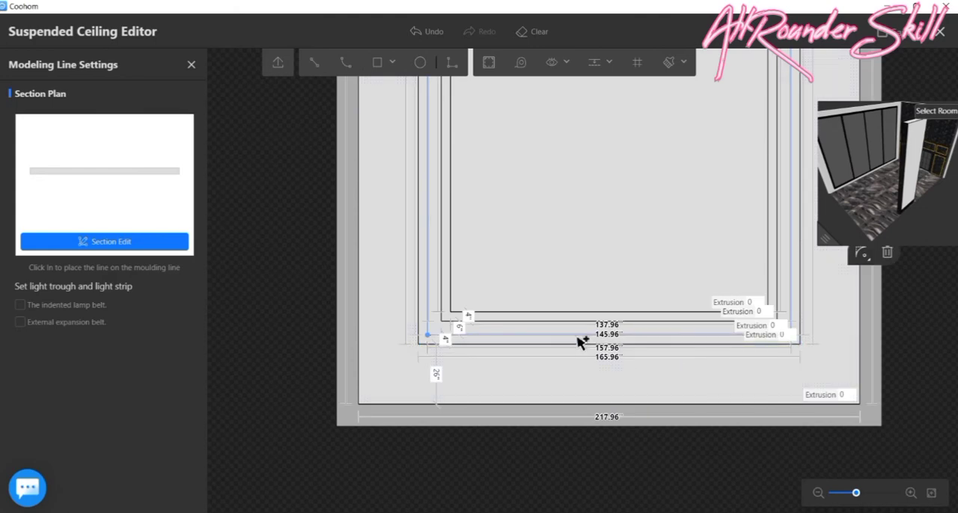
{"action": "left_click", "coordinate": [580, 342]}
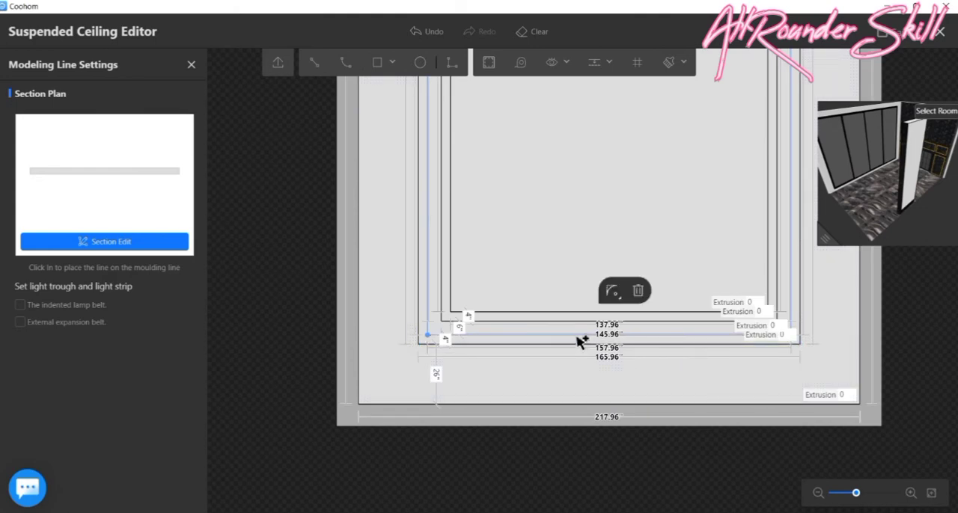
{"action": "scroll", "coordinate": [575, 341], "scroll_direction": "down", "scroll_amount": 3}
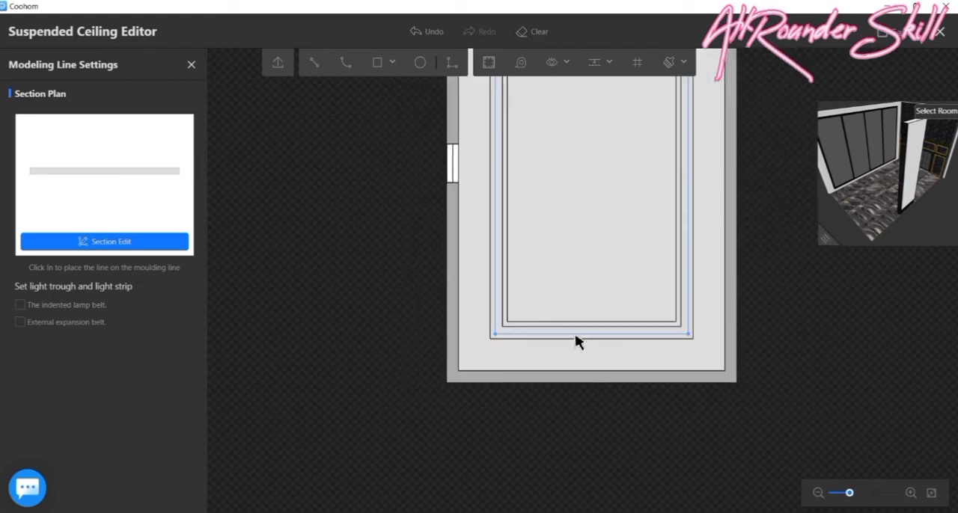
{"action": "scroll", "coordinate": [555, 181], "scroll_direction": "up", "scroll_amount": 2}
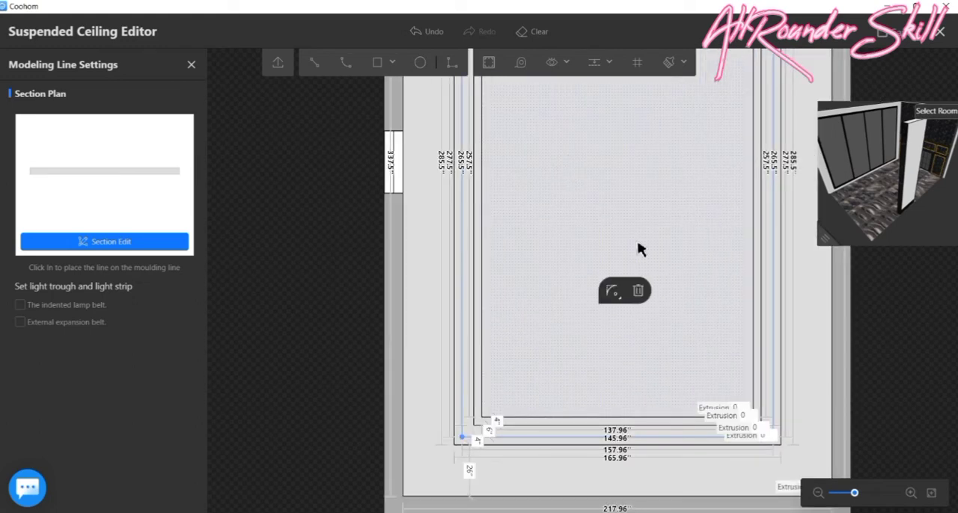
{"action": "scroll", "coordinate": [637, 243], "scroll_direction": "down", "scroll_amount": 1}
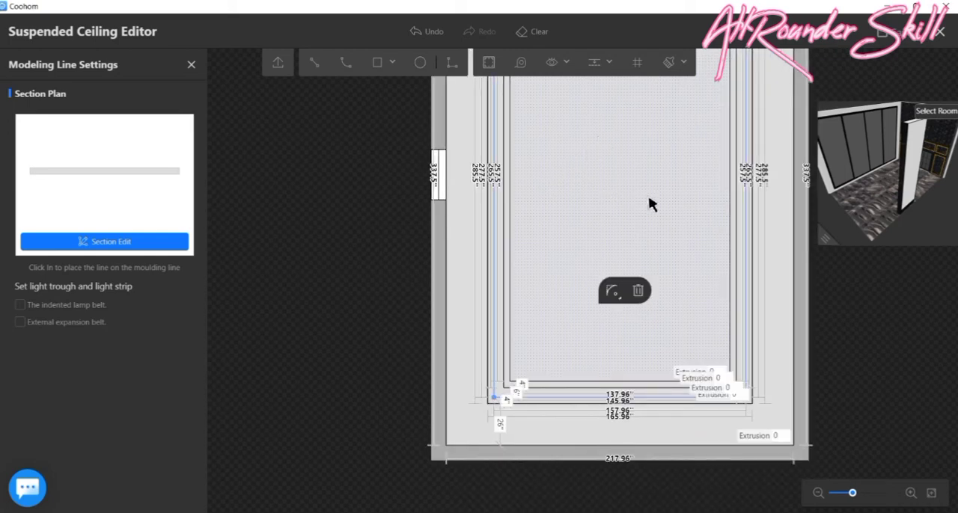
{"action": "scroll", "coordinate": [650, 203], "scroll_direction": "up", "scroll_amount": 2}
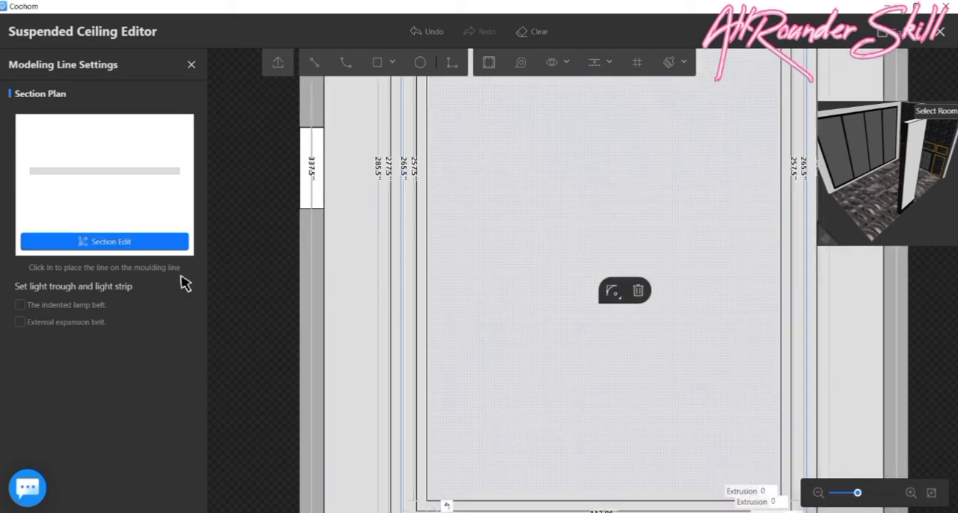
- Add an indented lamp belt with light trough and strip to the selected rectangle, at 800% brightness and a warm orange colour
{"action": "left_click", "coordinate": [20, 305]}
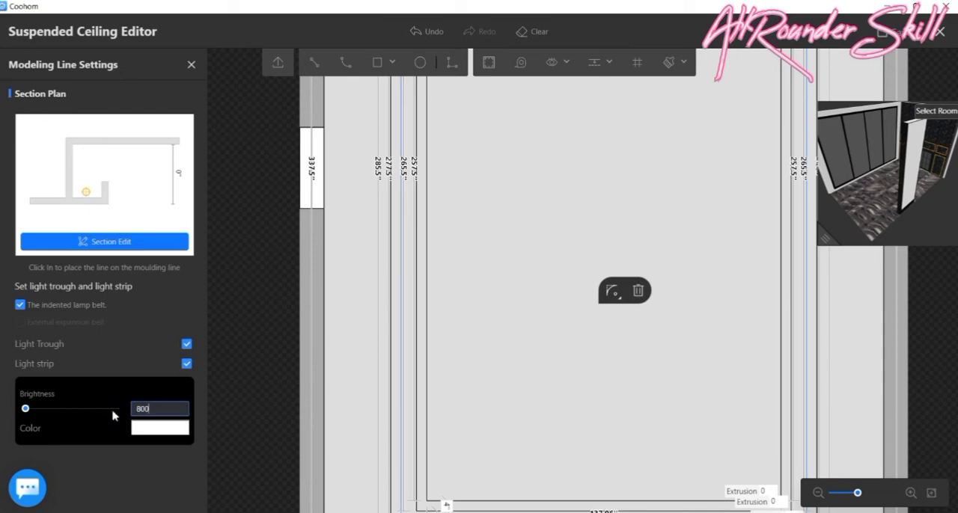
{"action": "left_click", "coordinate": [144, 434]}
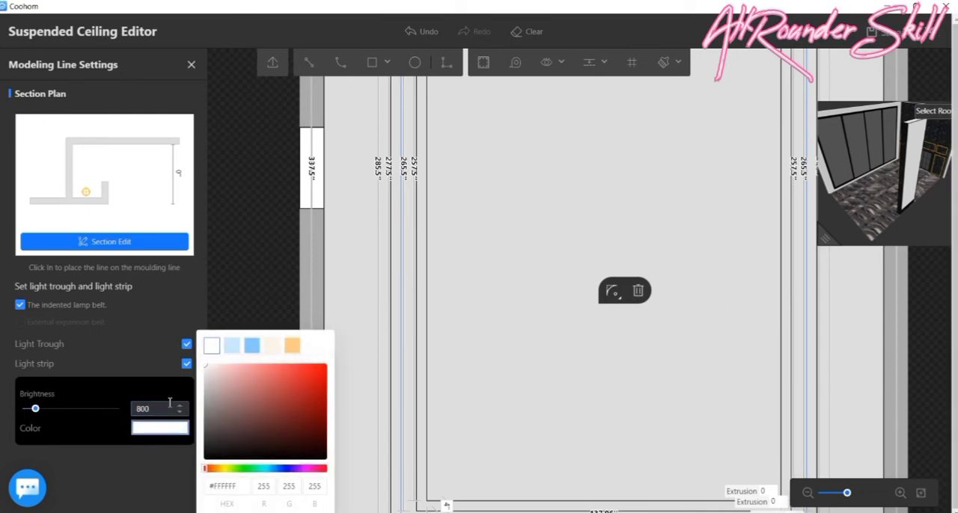
{"action": "left_click", "coordinate": [291, 346]}
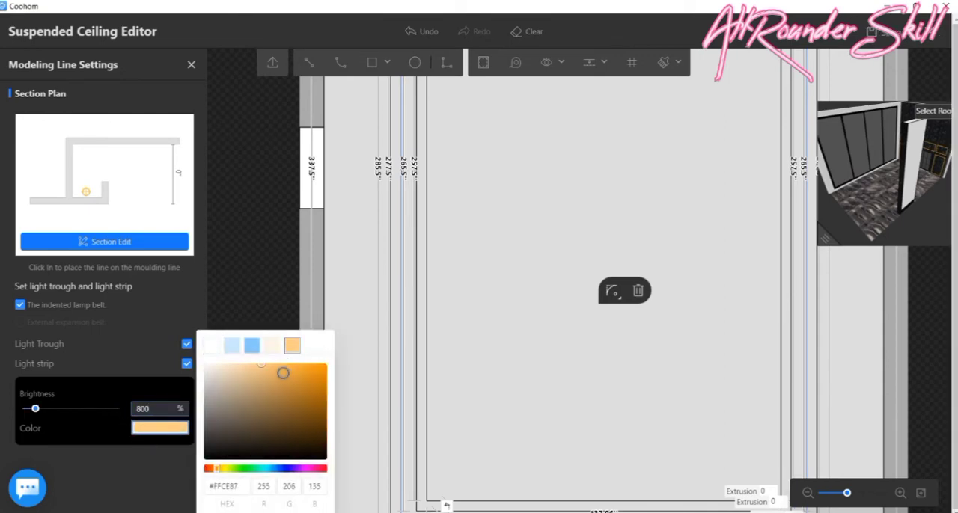
{"action": "left_click", "coordinate": [280, 371]}
{"action": "left_click", "coordinate": [169, 504]}
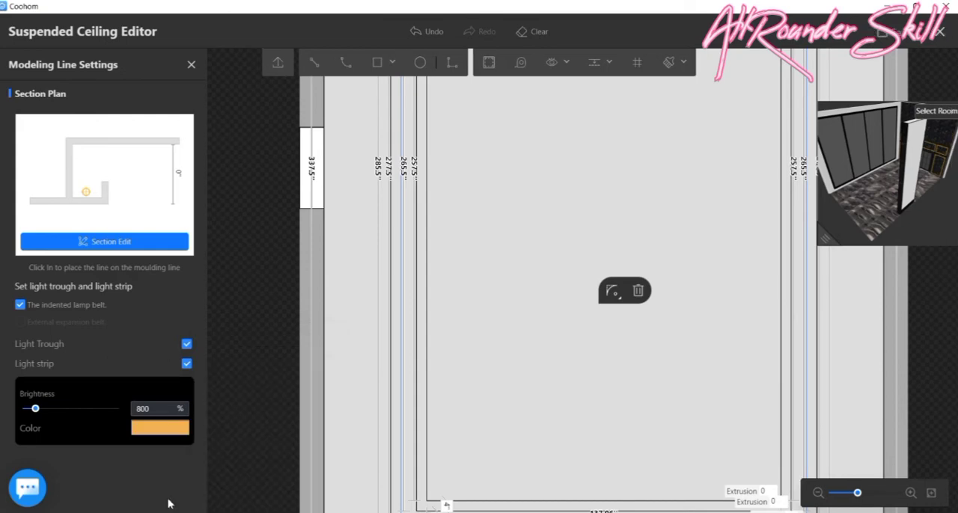
- Set the light trough's width to 4" in its section, try a trough height of 3", and accept the section
{"action": "left_click", "coordinate": [75, 240]}
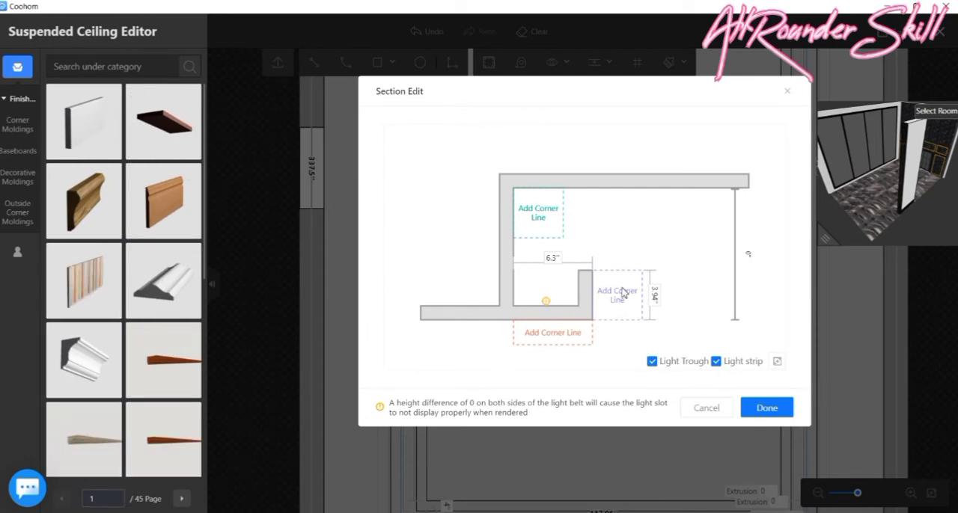
{"action": "left_click", "coordinate": [654, 294]}
{"action": "type", "text": "3"}
{"action": "key", "text": "Return"}
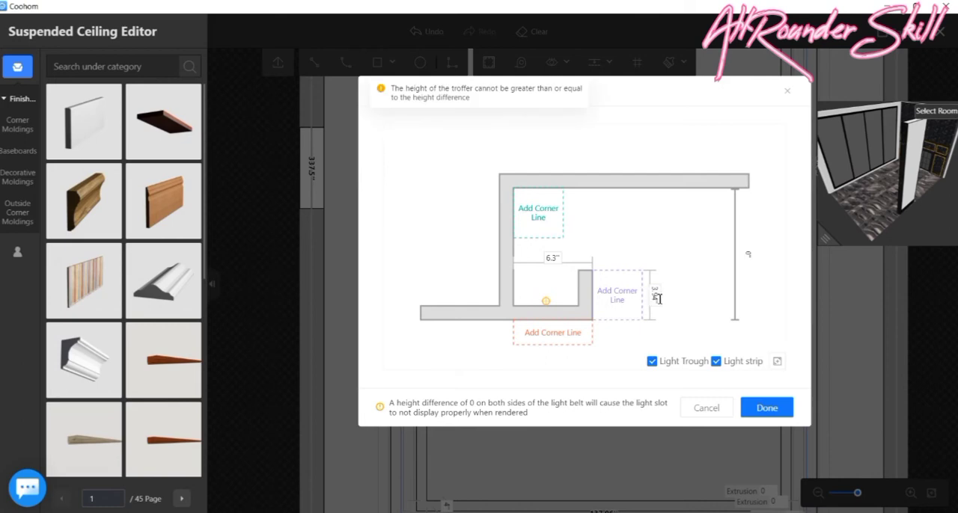
{"action": "left_click", "coordinate": [553, 257]}
{"action": "type", "text": "3"}
{"action": "key", "text": "Return"}
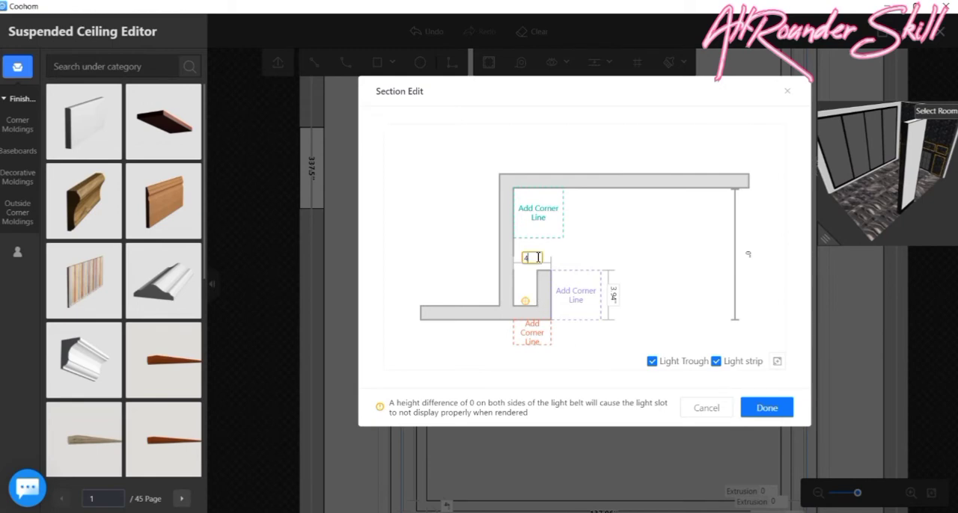
{"action": "key", "text": "Return"}
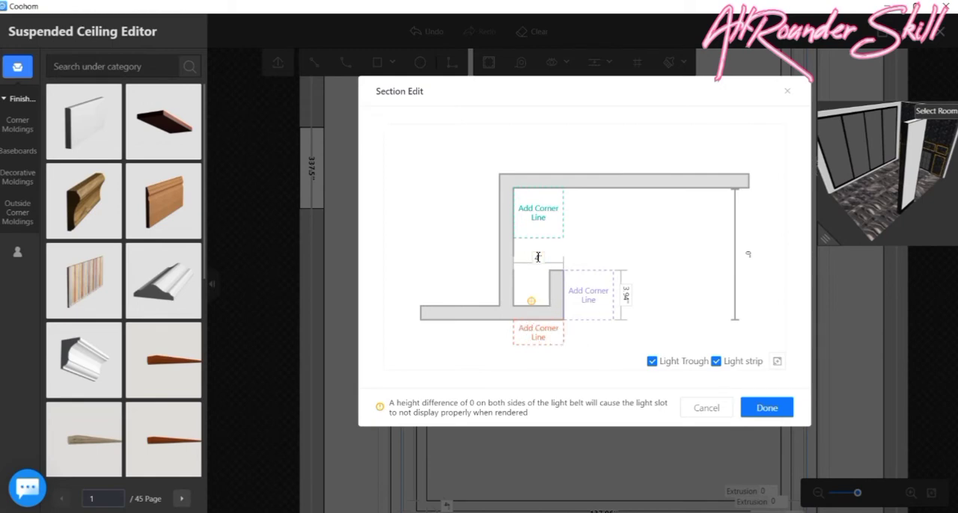
{"action": "left_click", "coordinate": [627, 296]}
{"action": "type", "text": "3"}
{"action": "key", "text": "Return"}
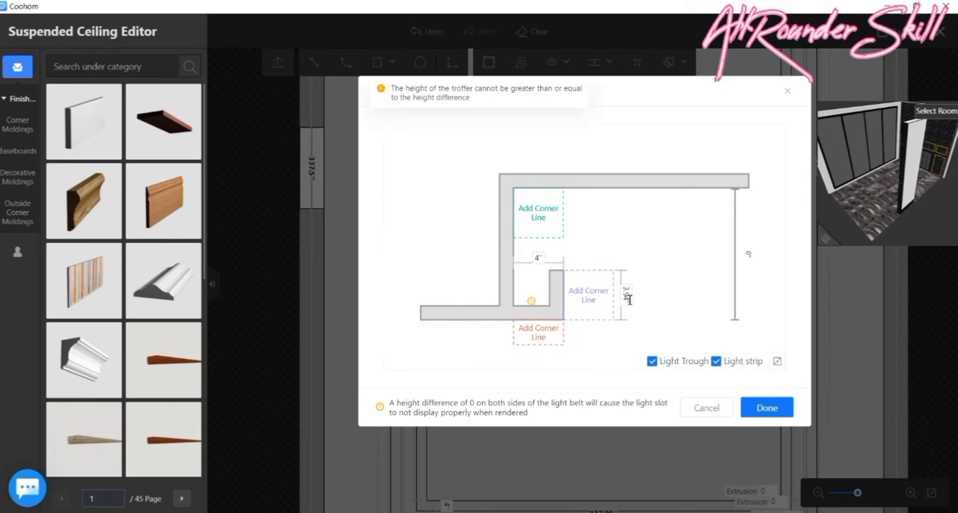
{"action": "left_click", "coordinate": [766, 408]}
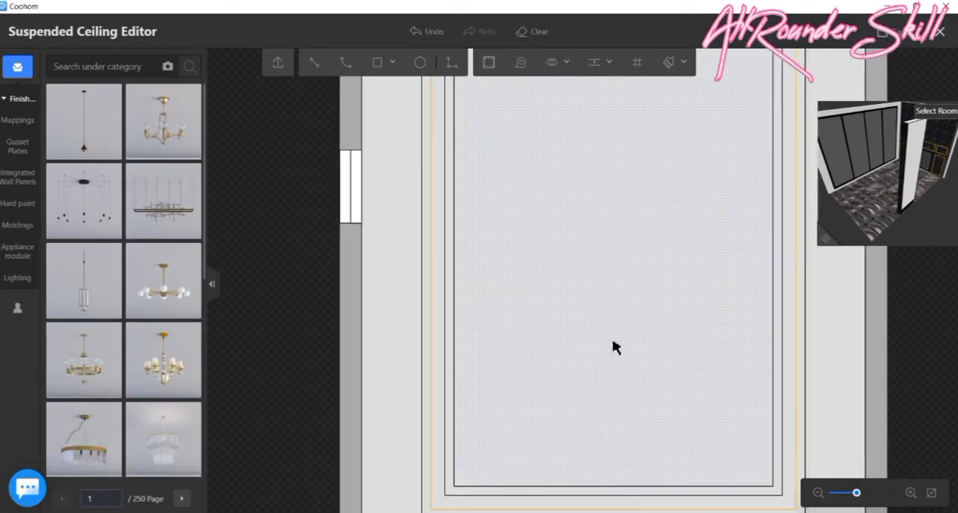
- Choose a white stepped crown molding from the moldings library and run it along the inside of the lit rectangle
{"action": "left_click", "coordinate": [10, 230]}
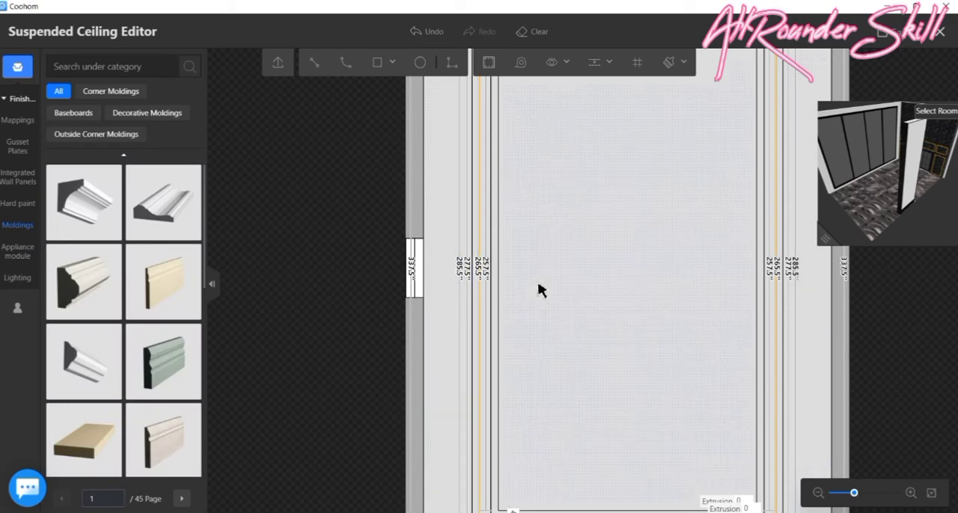
{"action": "scroll", "coordinate": [540, 290], "scroll_direction": "down", "scroll_amount": 2}
{"action": "scroll", "coordinate": [532, 166], "scroll_direction": "up", "scroll_amount": 3}
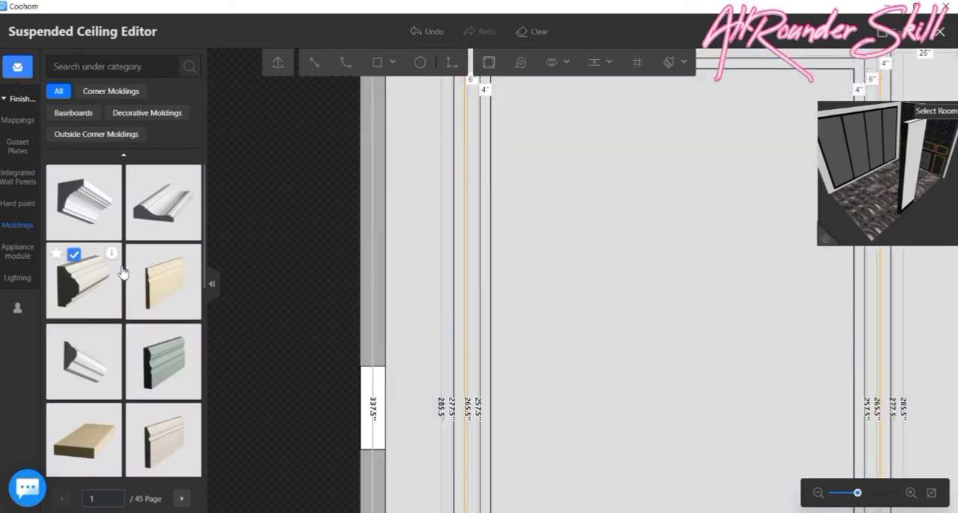
{"action": "scroll", "coordinate": [126, 273], "scroll_direction": "down", "scroll_amount": 3}
{"action": "scroll", "coordinate": [123, 268], "scroll_direction": "down", "scroll_amount": 3}
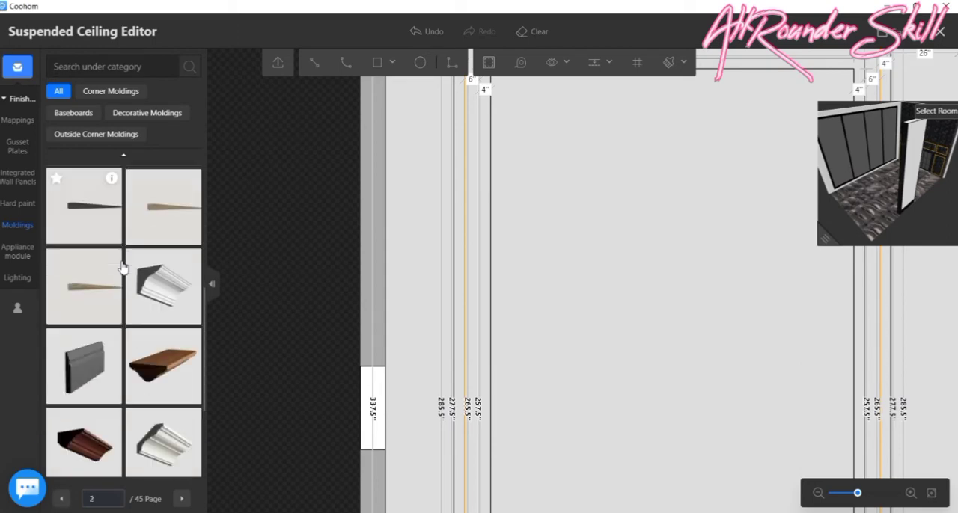
{"action": "scroll", "coordinate": [123, 268], "scroll_direction": "down", "scroll_amount": 3}
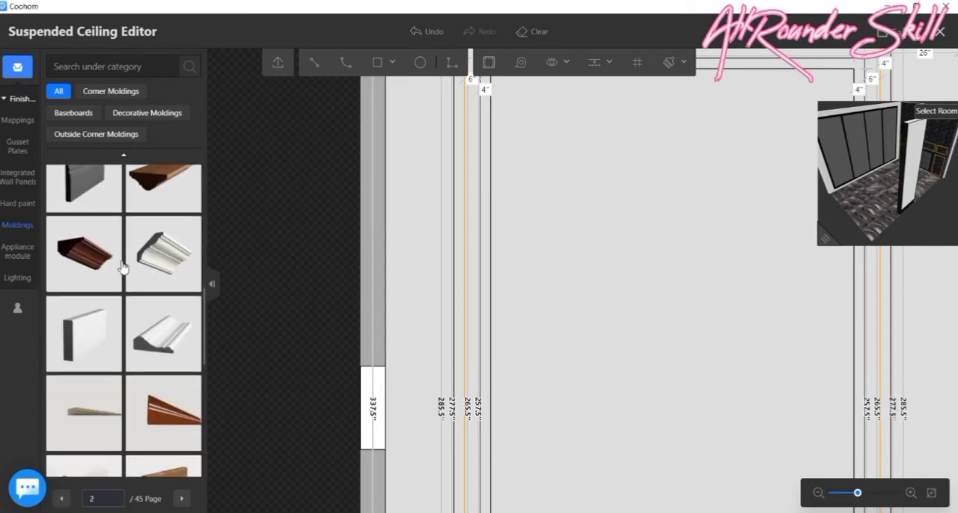
{"action": "scroll", "coordinate": [123, 266], "scroll_direction": "down", "scroll_amount": 5}
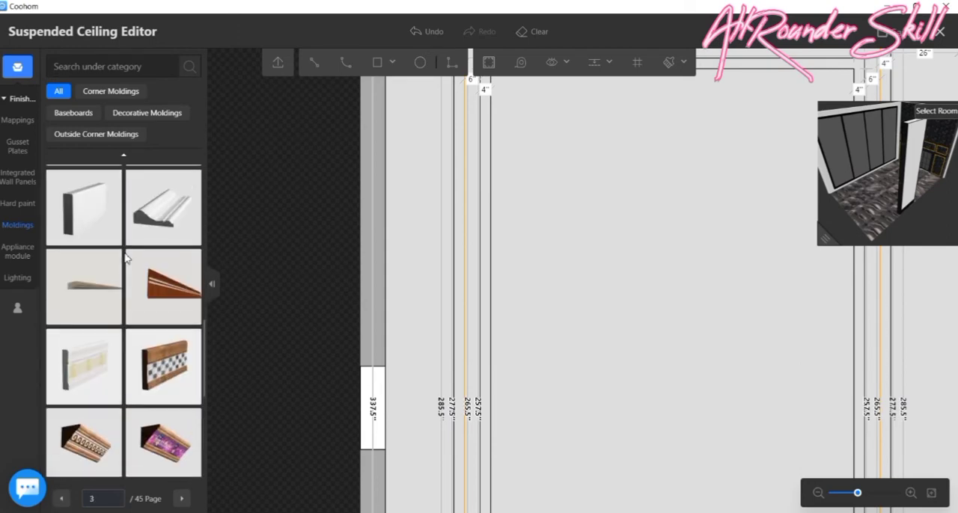
{"action": "scroll", "coordinate": [128, 259], "scroll_direction": "up", "scroll_amount": 1}
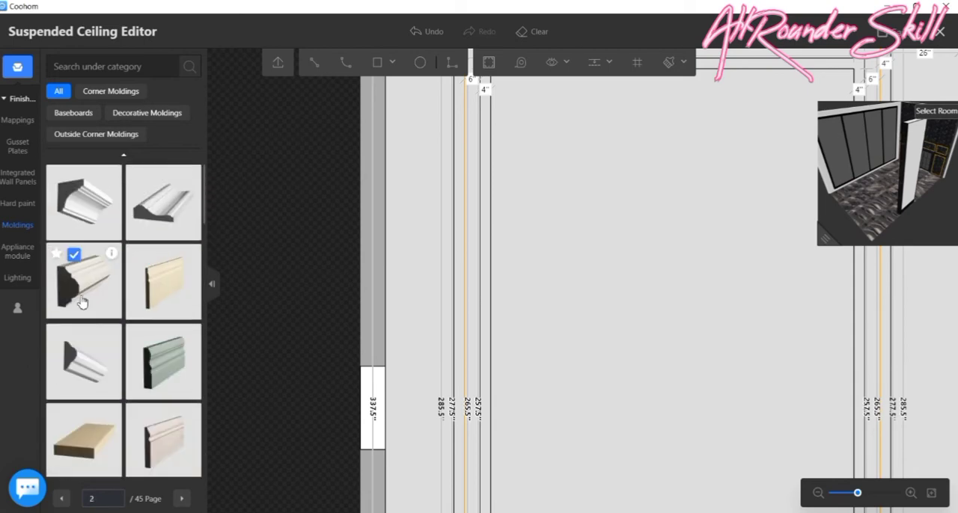
{"action": "left_click", "coordinate": [89, 207]}
{"action": "scroll", "coordinate": [479, 177], "scroll_direction": "up", "scroll_amount": 2}
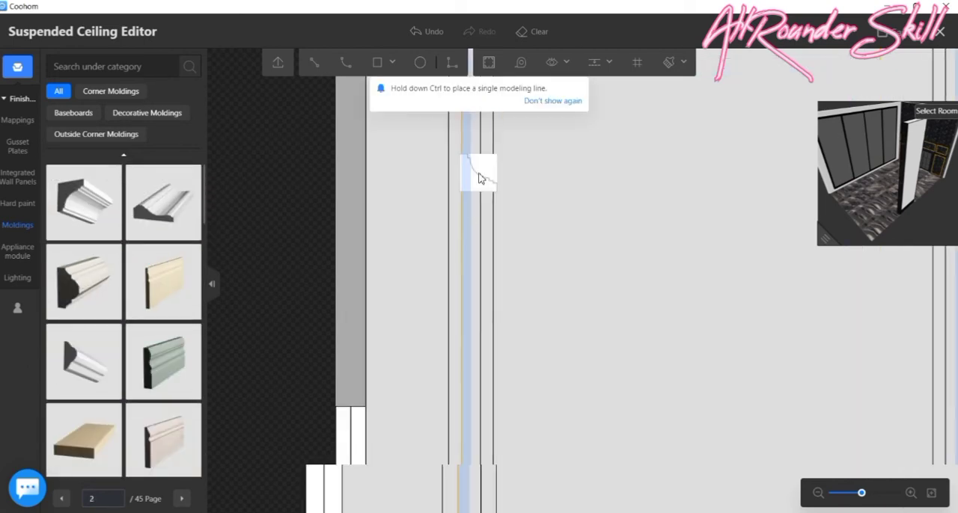
{"action": "left_click", "coordinate": [472, 177]}
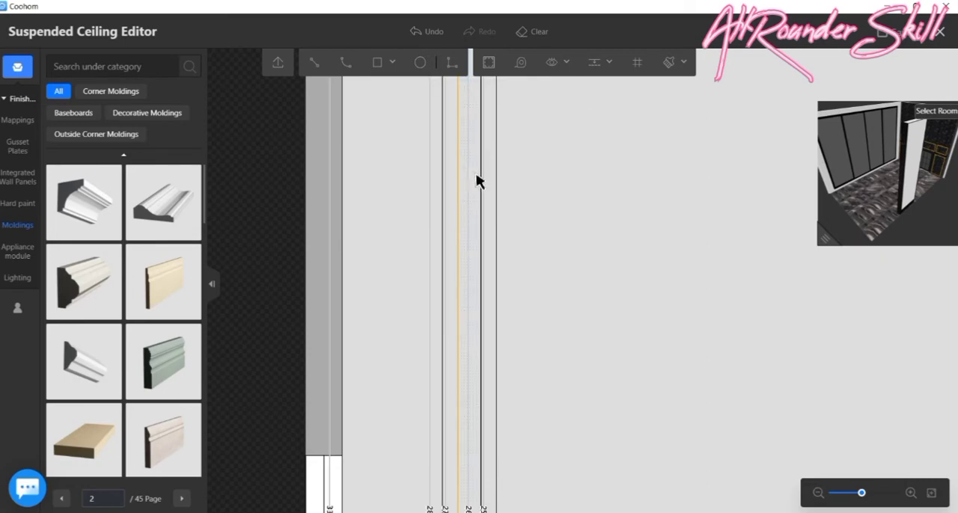
- Run the same white crown molding along the inside of the two innermost ceiling rectangles
{"action": "left_click", "coordinate": [83, 202]}
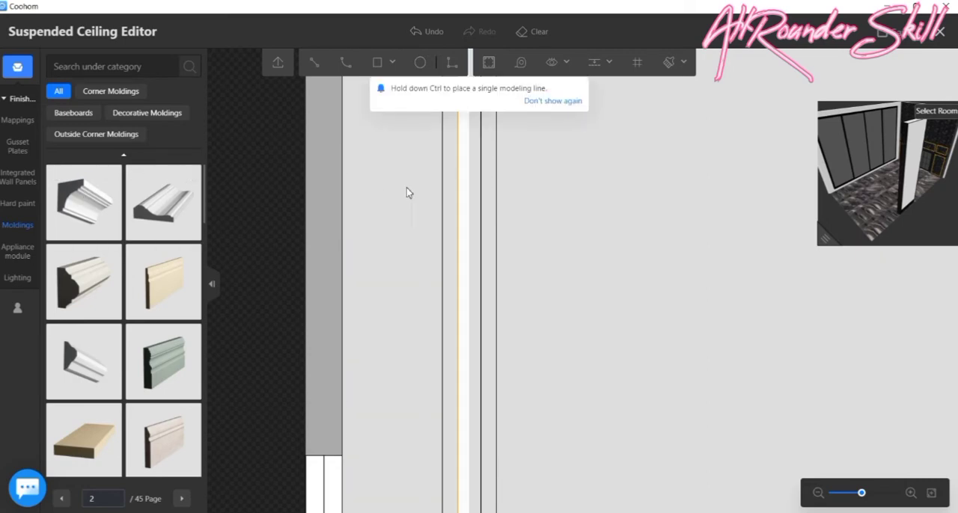
{"action": "left_click", "coordinate": [483, 188]}
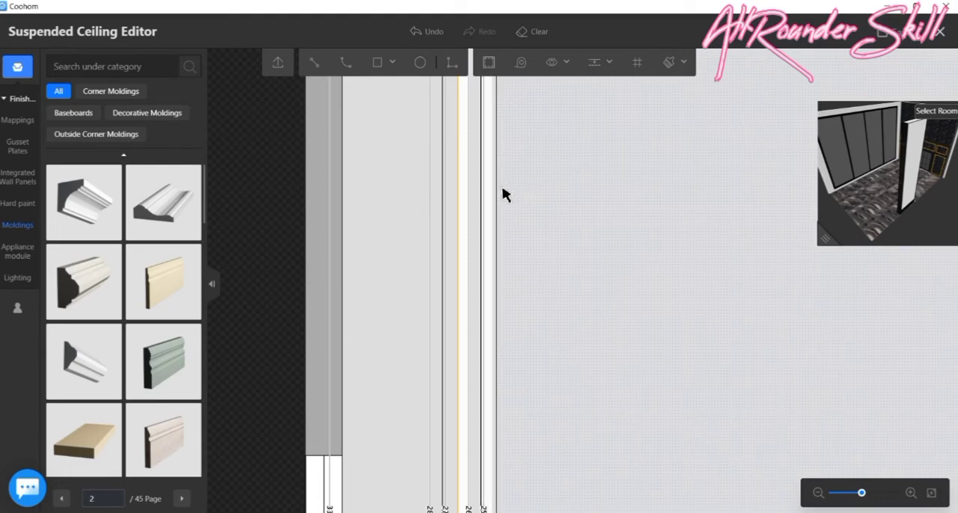
{"action": "left_click", "coordinate": [81, 206]}
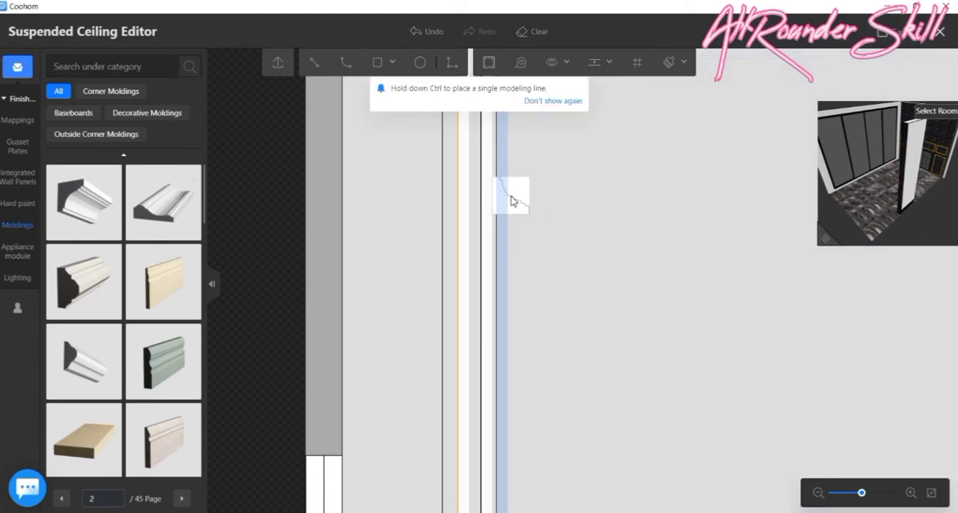
{"action": "scroll", "coordinate": [601, 301], "scroll_direction": "down", "scroll_amount": 3}
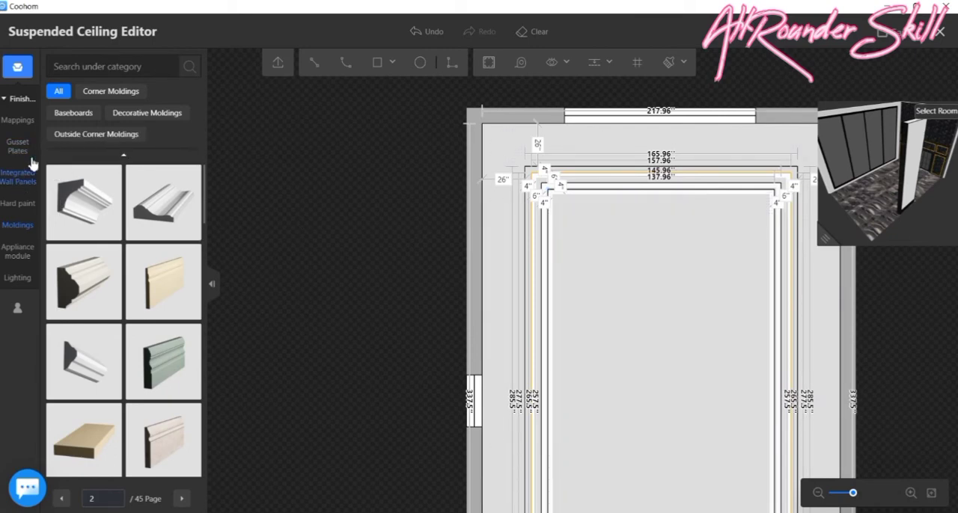
- Apply black paint from the Paints & Coatings mappings to the outermost 4" ceiling border
{"action": "left_click", "coordinate": [14, 105]}
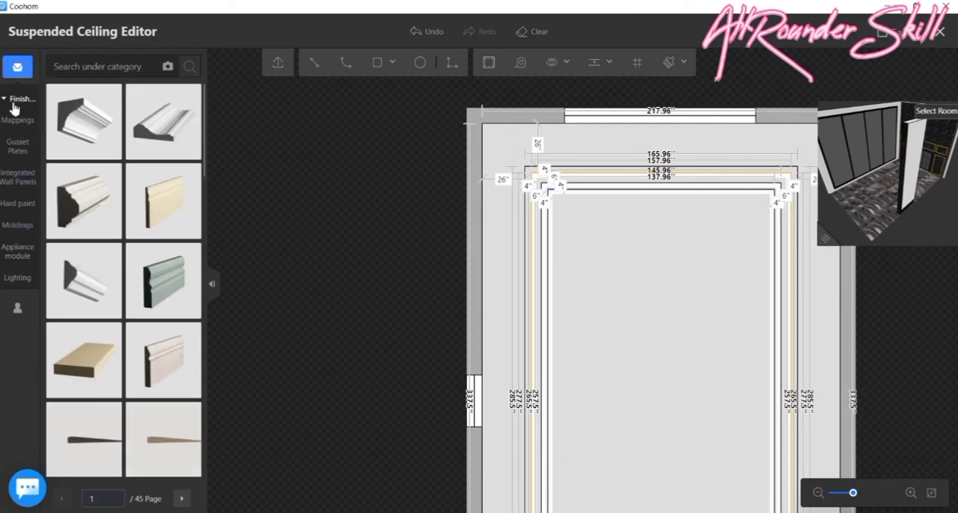
{"action": "left_click", "coordinate": [21, 213]}
{"action": "mouse_move", "coordinate": [21, 127]}
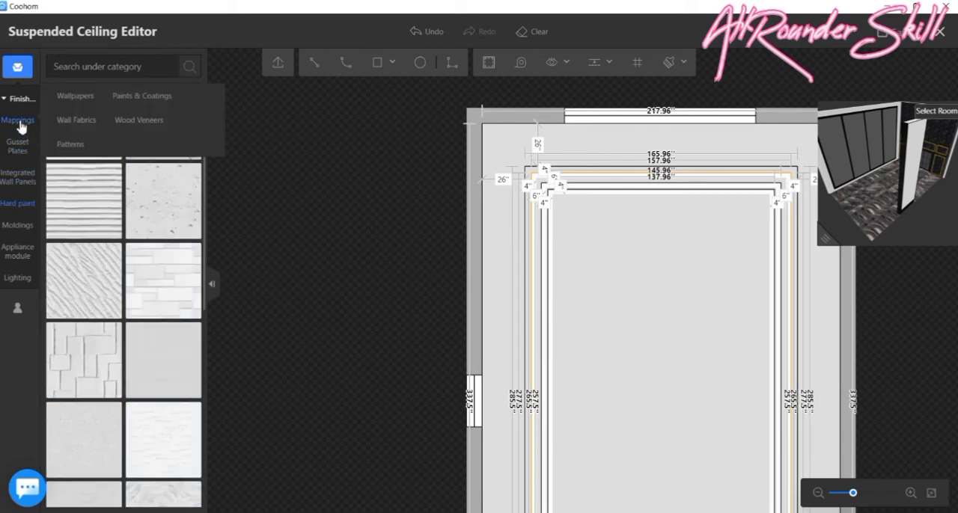
{"action": "left_click", "coordinate": [18, 100]}
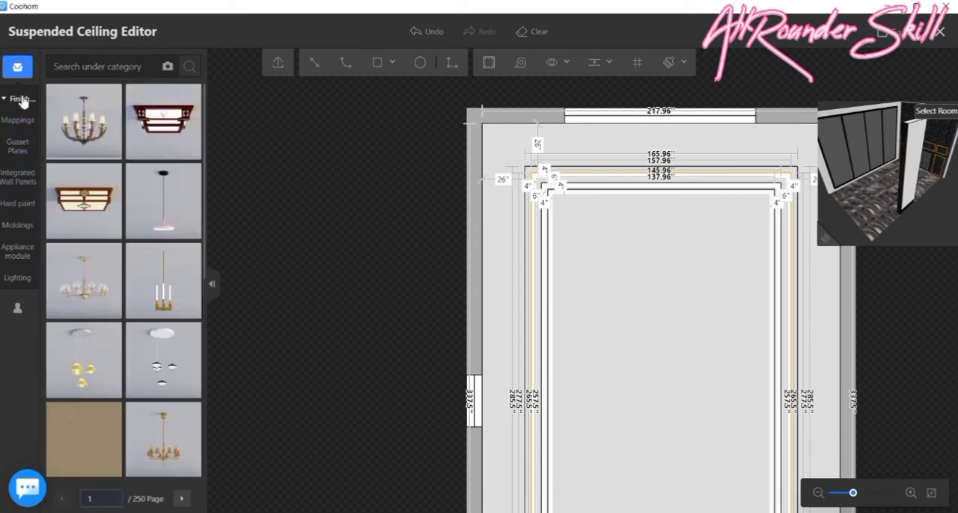
{"action": "mouse_move", "coordinate": [20, 118]}
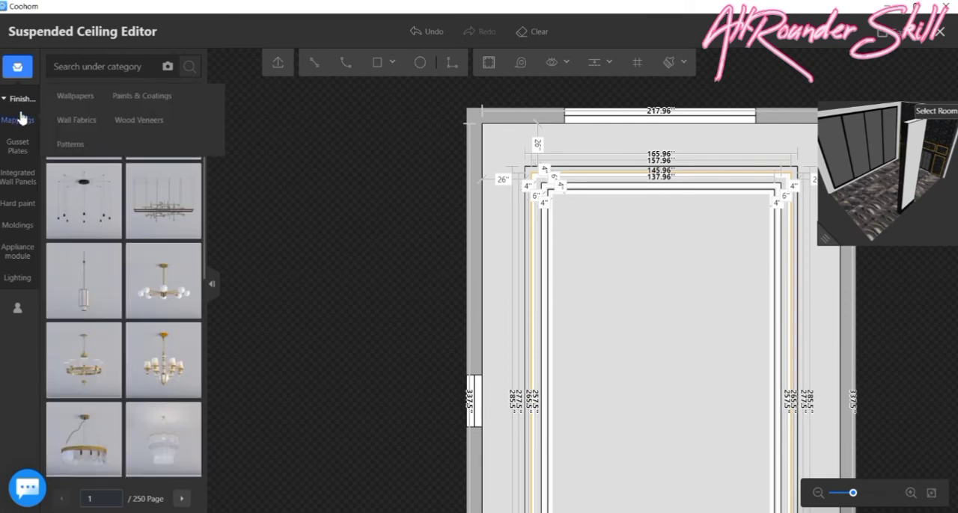
{"action": "left_click", "coordinate": [20, 120]}
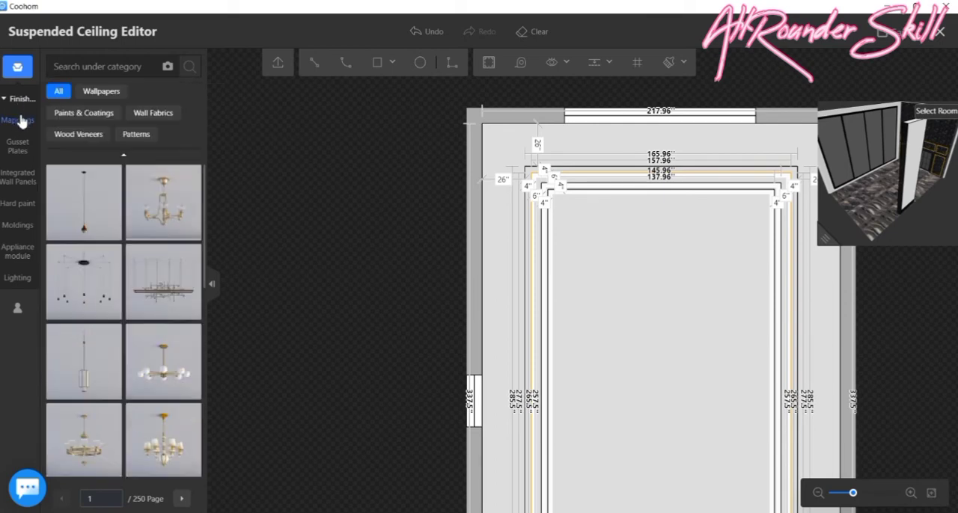
{"action": "left_click", "coordinate": [84, 112]}
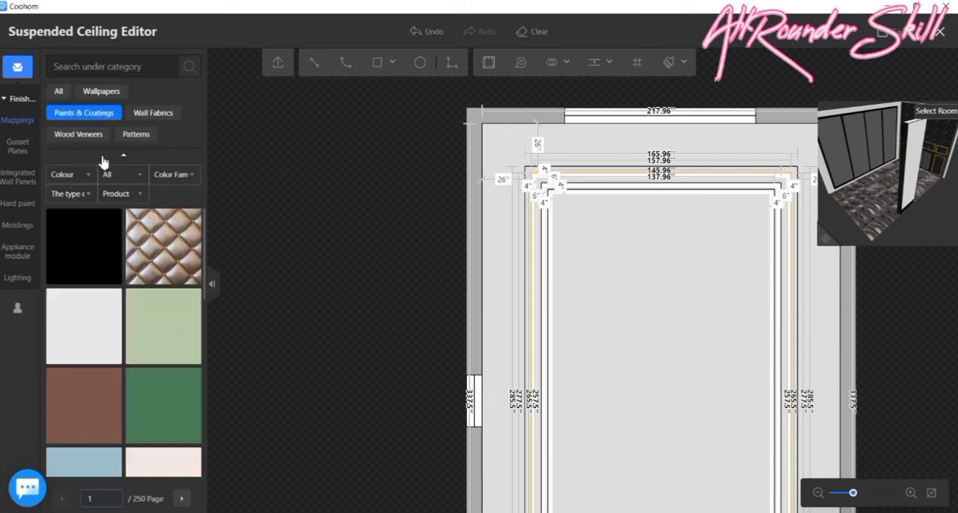
{"action": "left_click_drag", "start_coordinate": [109, 251], "coordinate": [559, 207]}
{"action": "scroll", "coordinate": [514, 149], "scroll_direction": "up", "scroll_amount": 5}
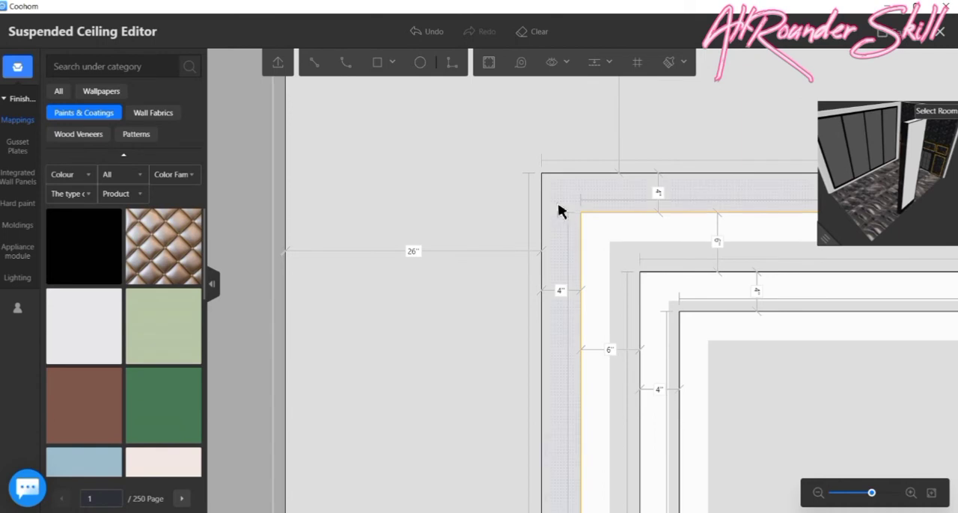
{"action": "scroll", "coordinate": [408, 214], "scroll_direction": "down", "scroll_amount": 5}
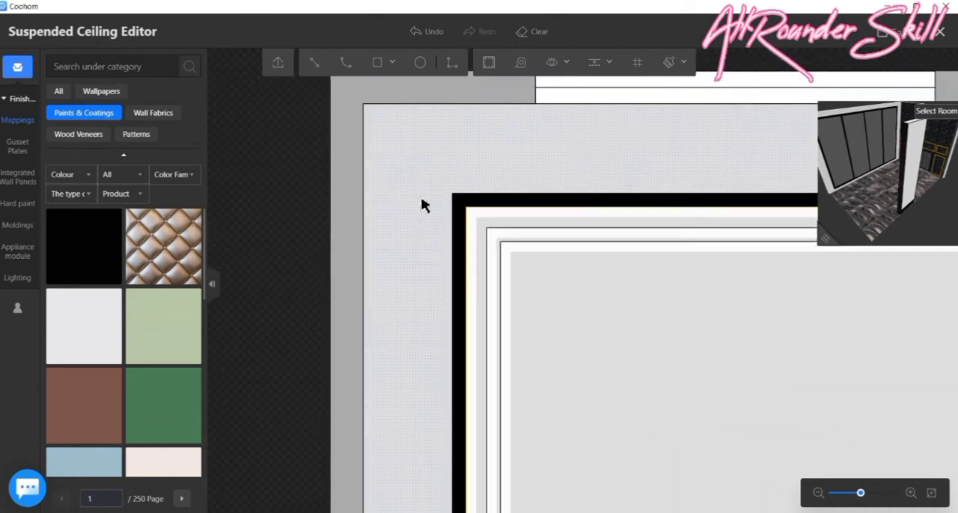
{"action": "scroll", "coordinate": [449, 184], "scroll_direction": "down", "scroll_amount": 2}
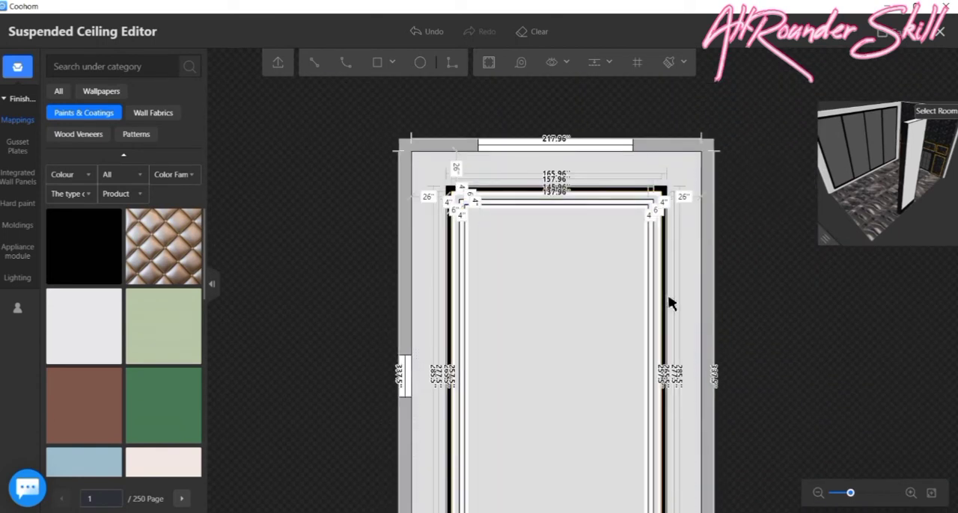
{"action": "scroll", "coordinate": [670, 303], "scroll_direction": "down", "scroll_amount": 2}
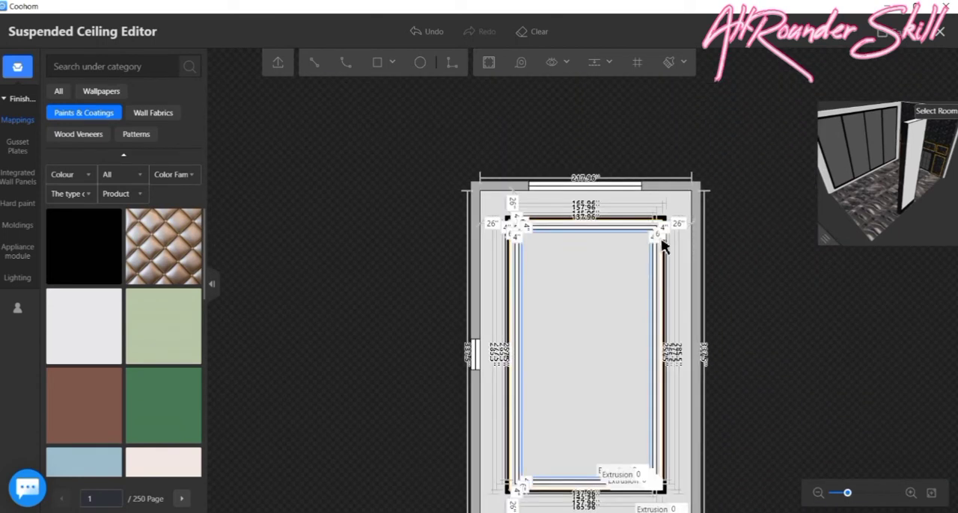
- Save the ceiling design, leave the Suspended Ceiling Editor and check the ceiling from below in the 3D view
{"action": "left_click", "coordinate": [903, 41]}
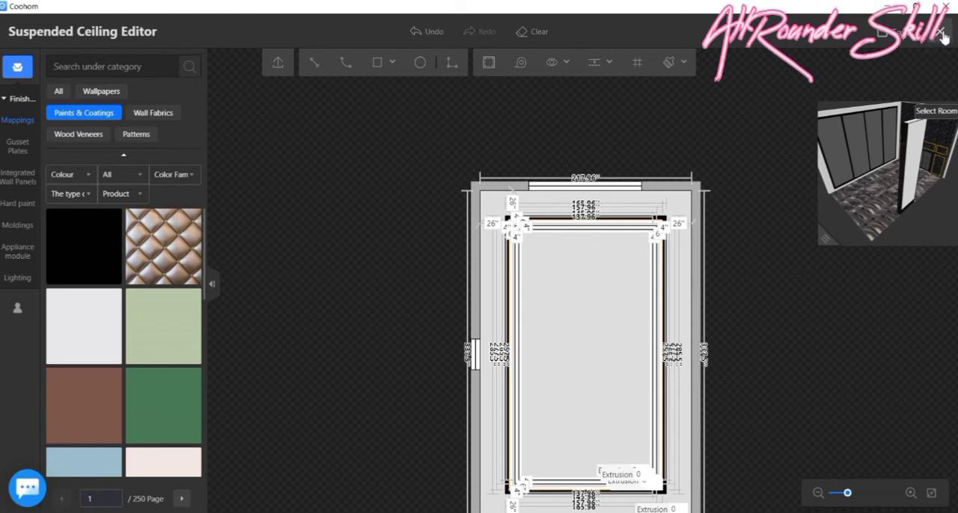
{"action": "scroll", "coordinate": [507, 272], "scroll_direction": "up", "scroll_amount": 3}
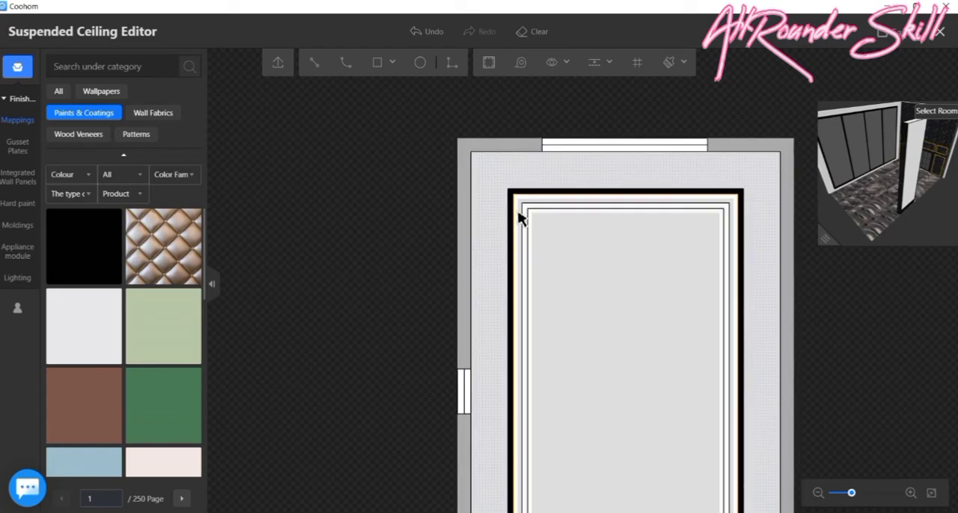
{"action": "key", "text": "Escape"}
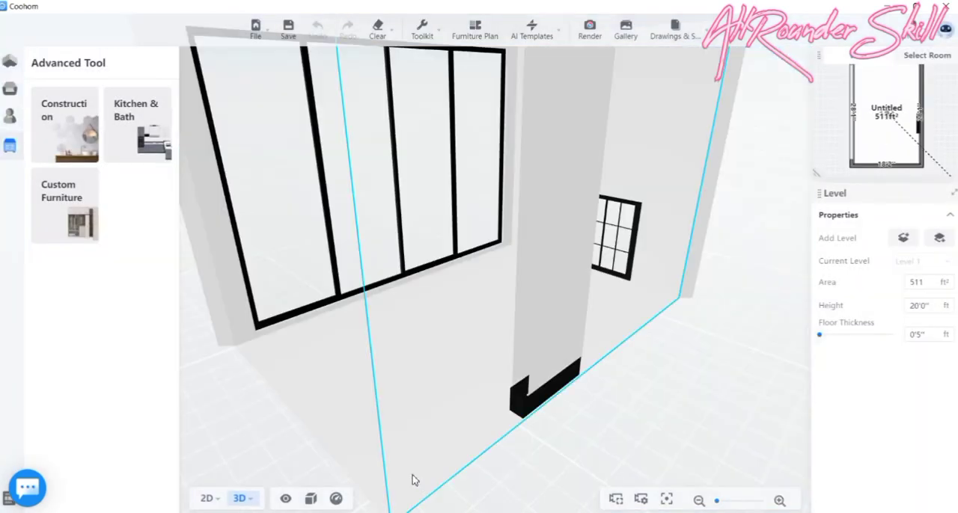
{"action": "left_click_drag", "start_coordinate": [451, 340], "coordinate": [473, 227]}
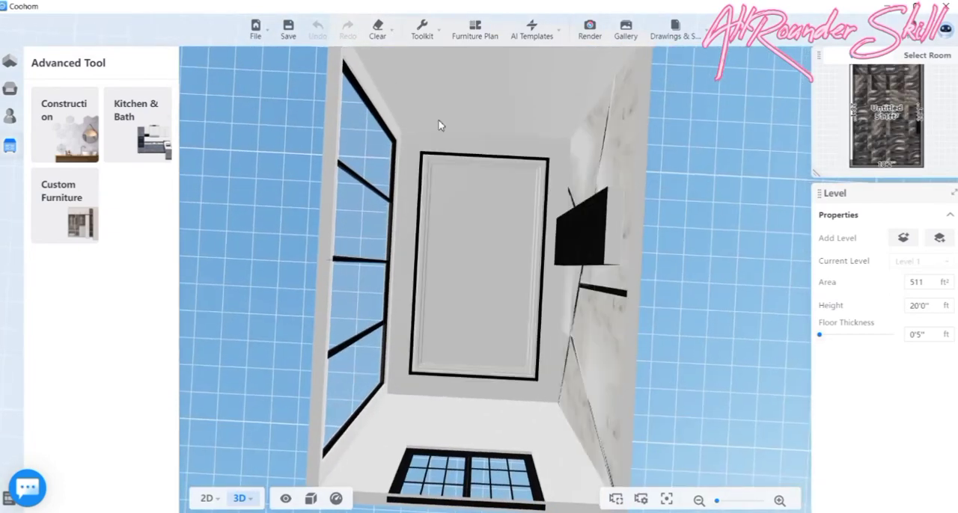
{"action": "scroll", "coordinate": [417, 169], "scroll_direction": "up", "scroll_amount": 5}
{"action": "scroll", "coordinate": [397, 173], "scroll_direction": "up", "scroll_amount": 2}
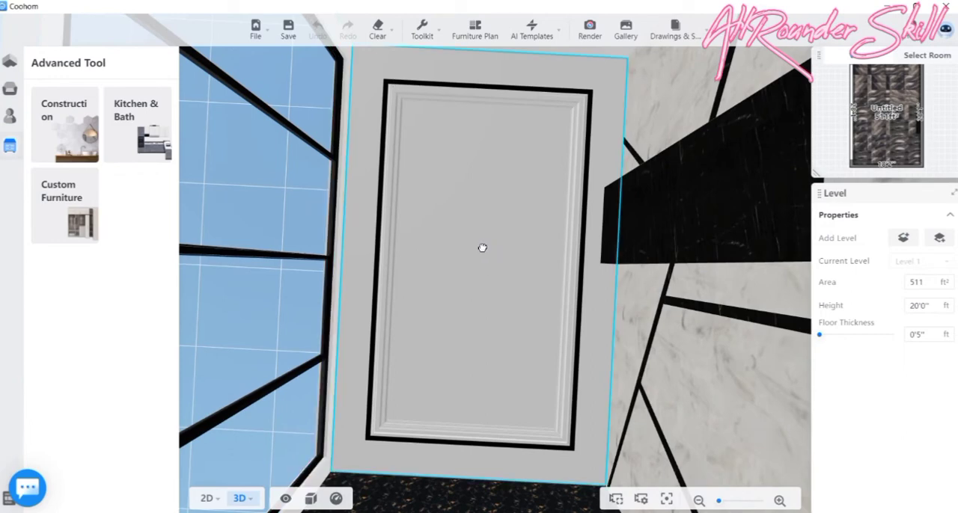
{"action": "left_click_drag", "start_coordinate": [483, 248], "coordinate": [466, 214]}
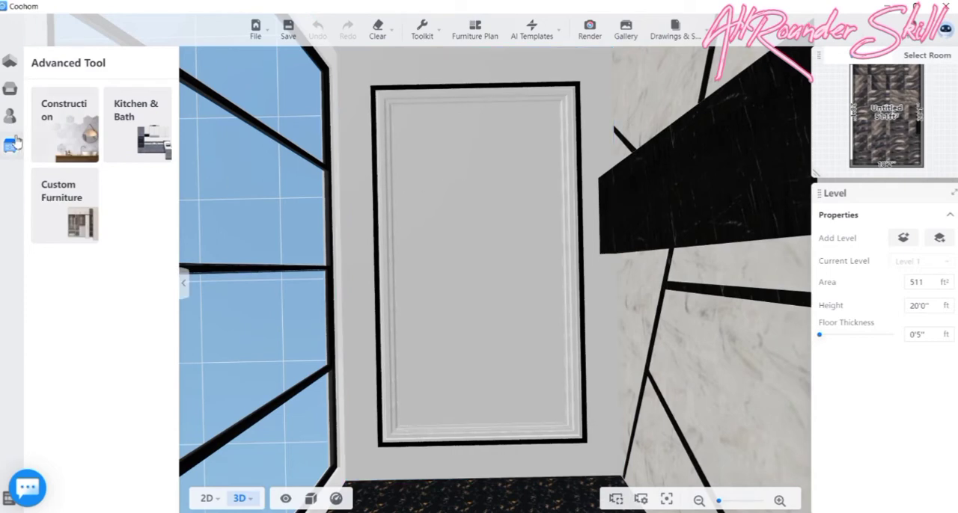
- Open the room in the Construction tool and bring the ceiling into view from below
{"action": "left_click", "coordinate": [81, 131]}
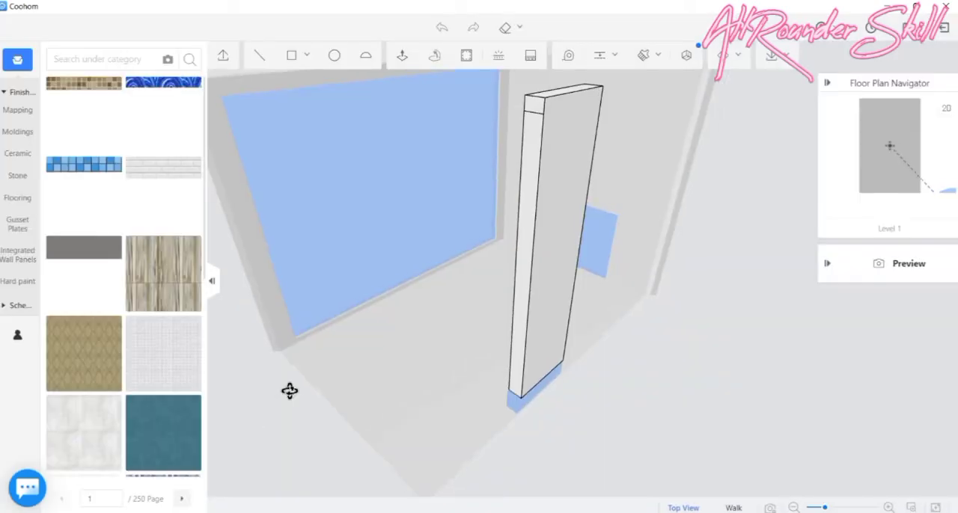
{"action": "left_click_drag", "start_coordinate": [289, 389], "coordinate": [354, 284]}
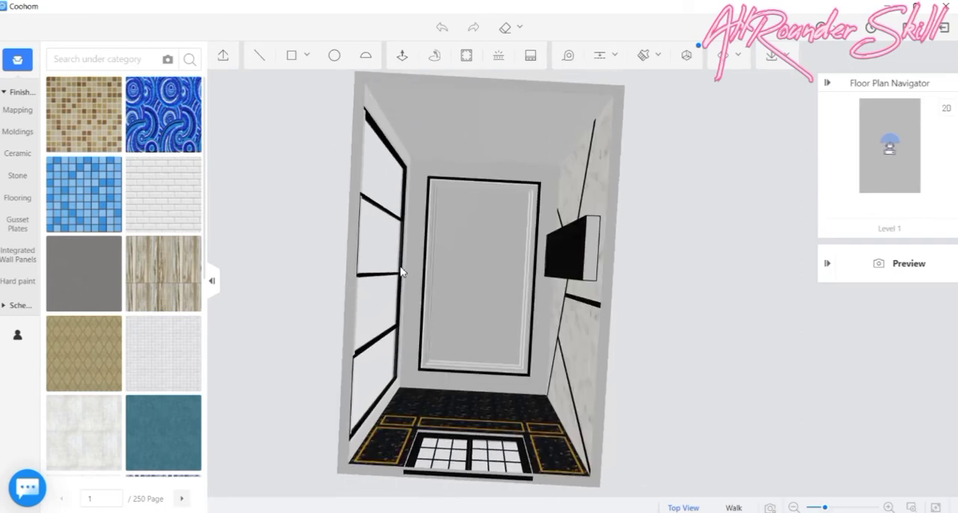
{"action": "scroll", "coordinate": [421, 173], "scroll_direction": "up", "scroll_amount": 3}
{"action": "scroll", "coordinate": [419, 165], "scroll_direction": "up", "scroll_amount": 5}
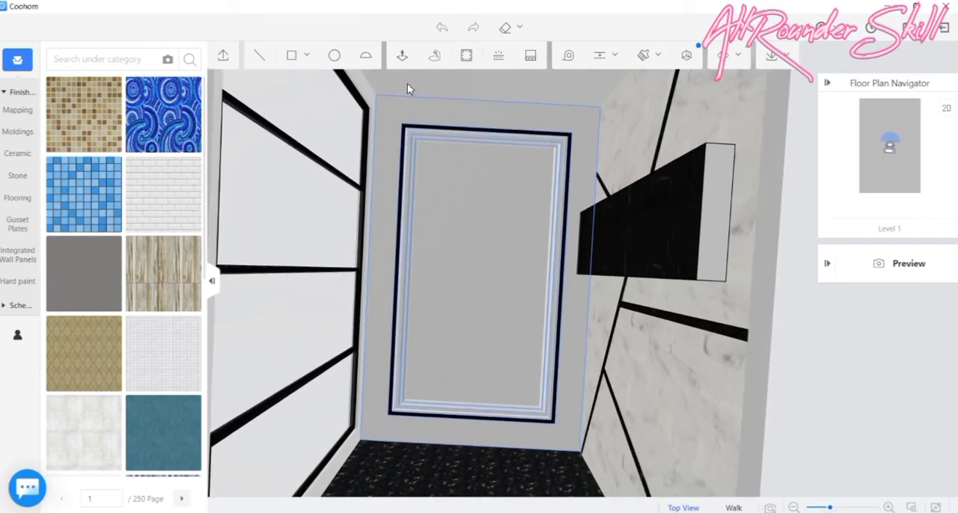
{"action": "left_click", "coordinate": [403, 55]}
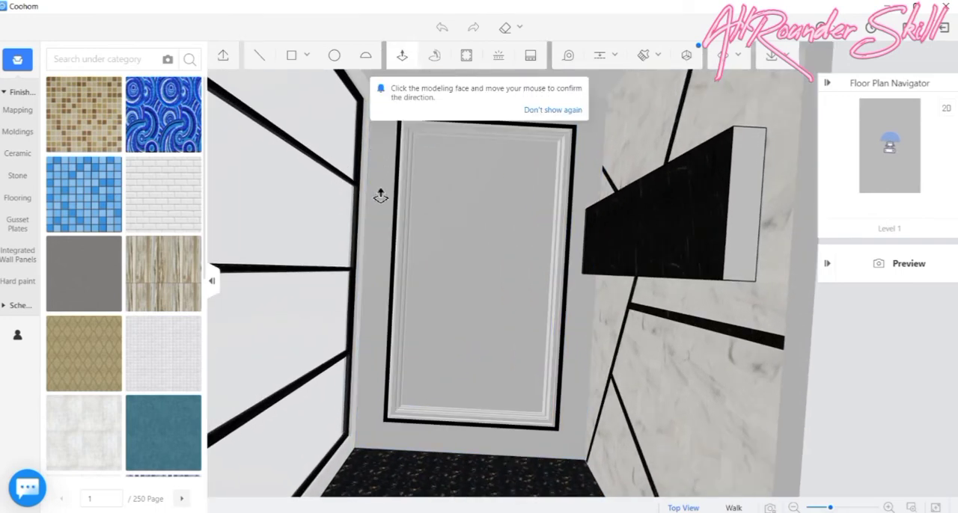
{"action": "middle_click_drag", "start_coordinate": [431, 223], "coordinate": [373, 226]}
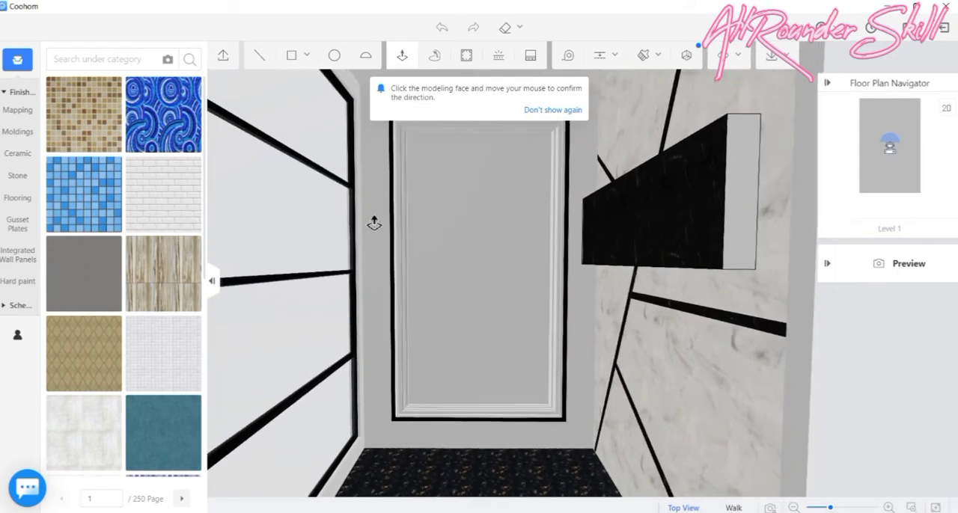
{"action": "scroll", "coordinate": [378, 210], "scroll_direction": "up", "scroll_amount": 3}
{"action": "scroll", "coordinate": [338, 181], "scroll_direction": "up", "scroll_amount": 1}
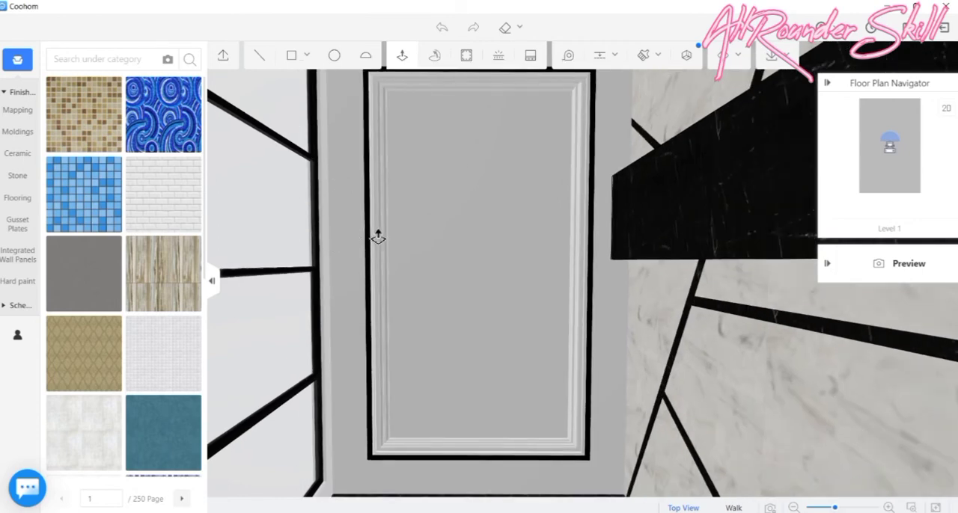
{"action": "scroll", "coordinate": [388, 214], "scroll_direction": "up", "scroll_amount": 3}
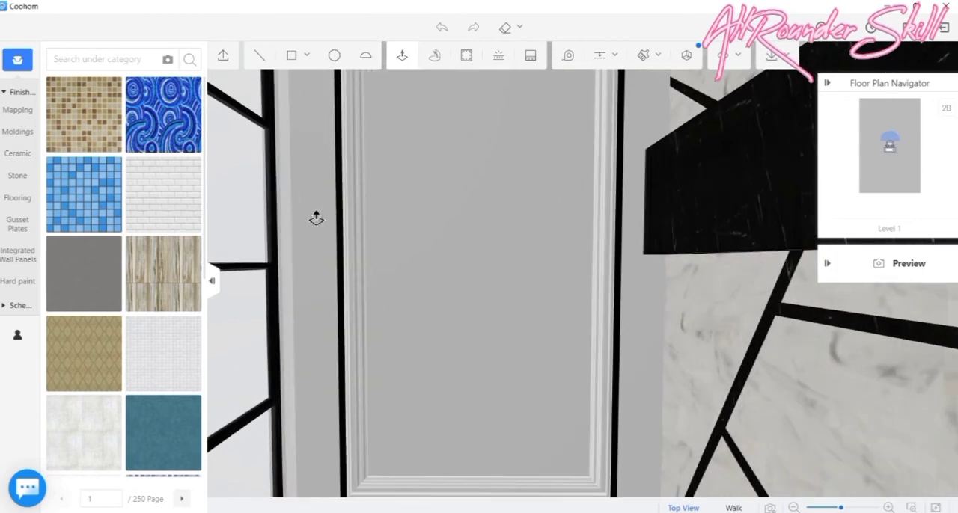
{"action": "scroll", "coordinate": [441, 297], "scroll_direction": "down", "scroll_amount": 5}
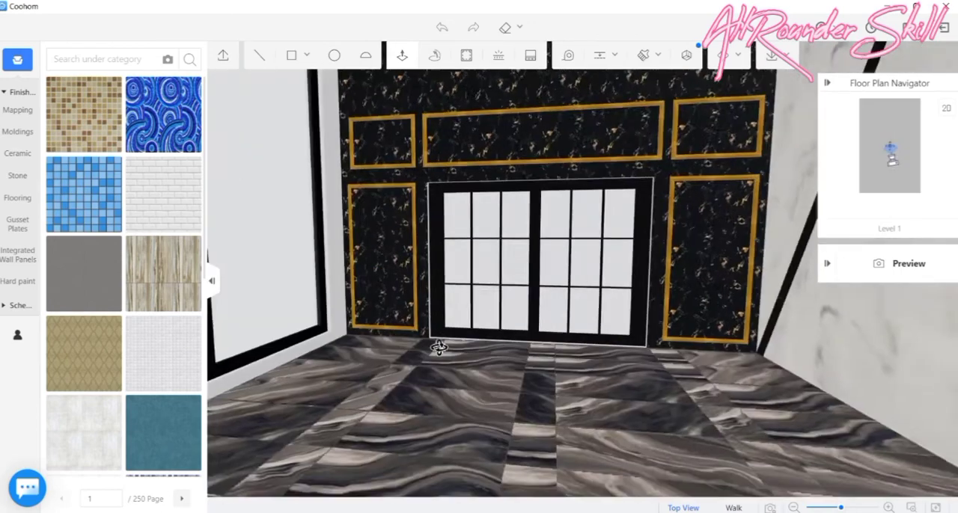
{"action": "left_click_drag", "start_coordinate": [487, 291], "coordinate": [459, 229]}
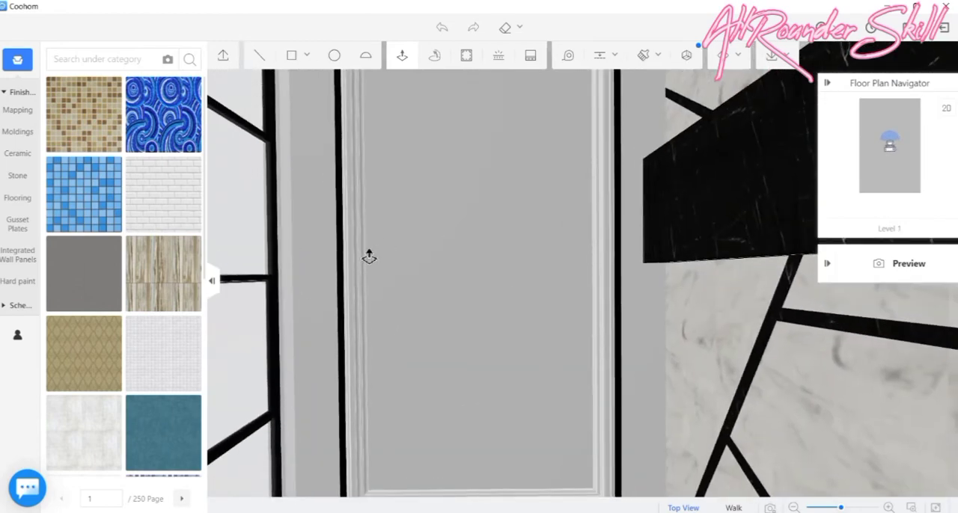
{"action": "scroll", "coordinate": [370, 255], "scroll_direction": "down", "scroll_amount": 2}
{"action": "scroll", "coordinate": [371, 256], "scroll_direction": "down", "scroll_amount": 1}
{"action": "scroll", "coordinate": [397, 250], "scroll_direction": "down", "scroll_amount": 1}
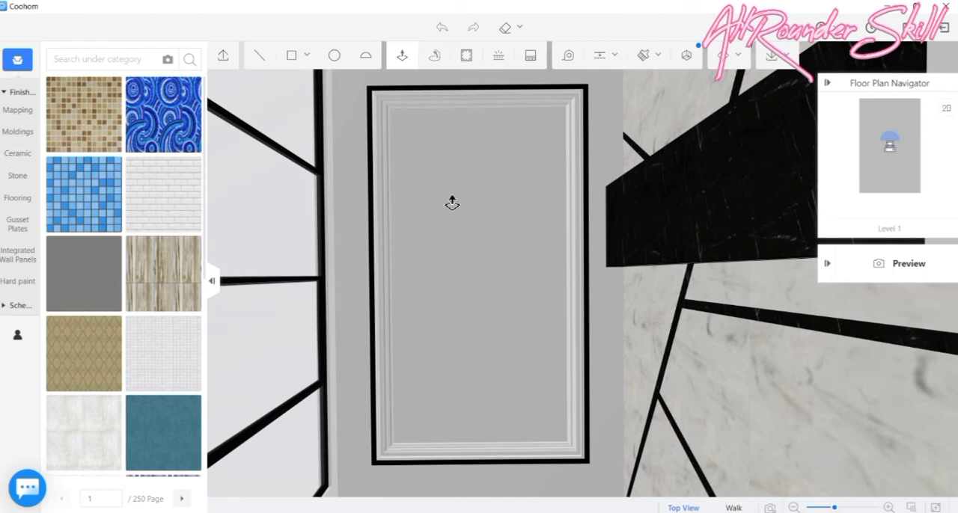
- Reopen the ceiling in the Suspended Ceiling Editor and set the extrusion of the outer 26" wide ceiling band to 8"
{"action": "left_click", "coordinate": [497, 195]}
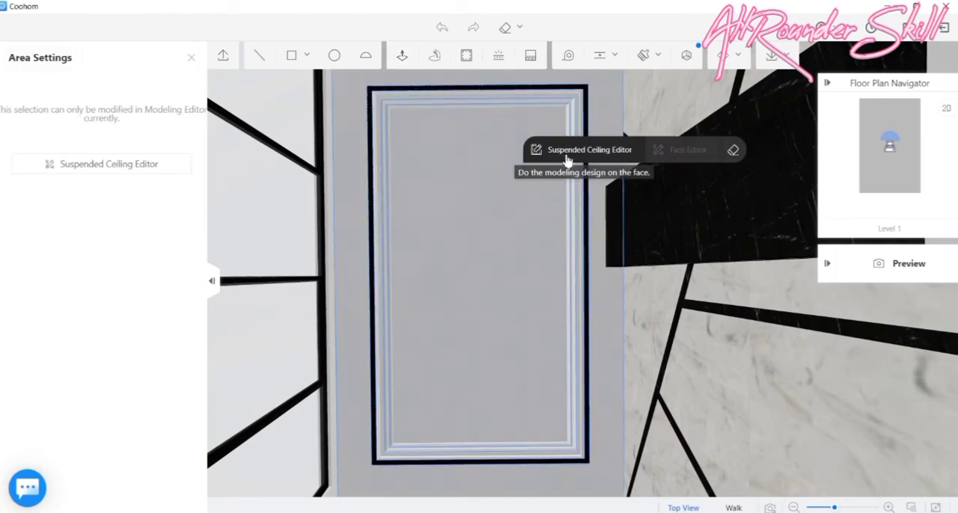
{"action": "left_click", "coordinate": [569, 150]}
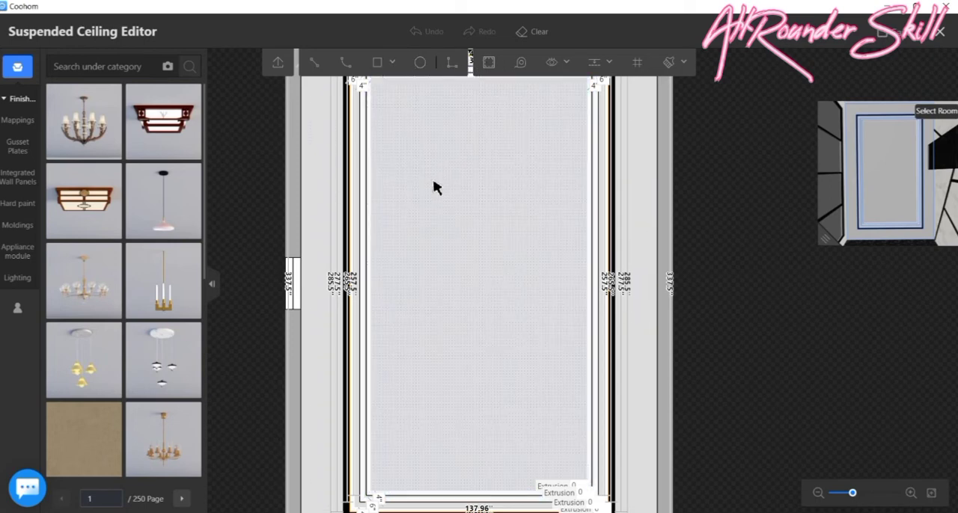
{"action": "left_click_drag", "start_coordinate": [432, 182], "coordinate": [440, 271]}
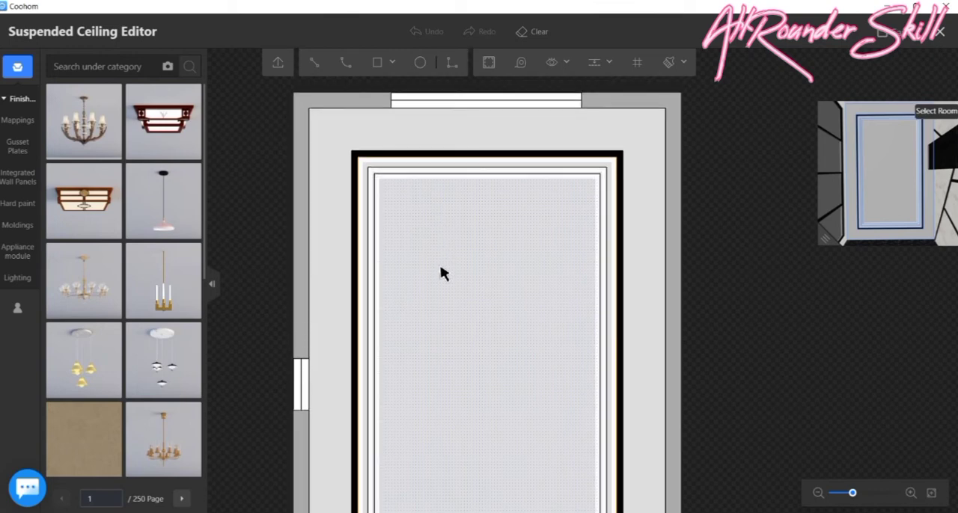
{"action": "scroll", "coordinate": [461, 233], "scroll_direction": "down", "scroll_amount": 1}
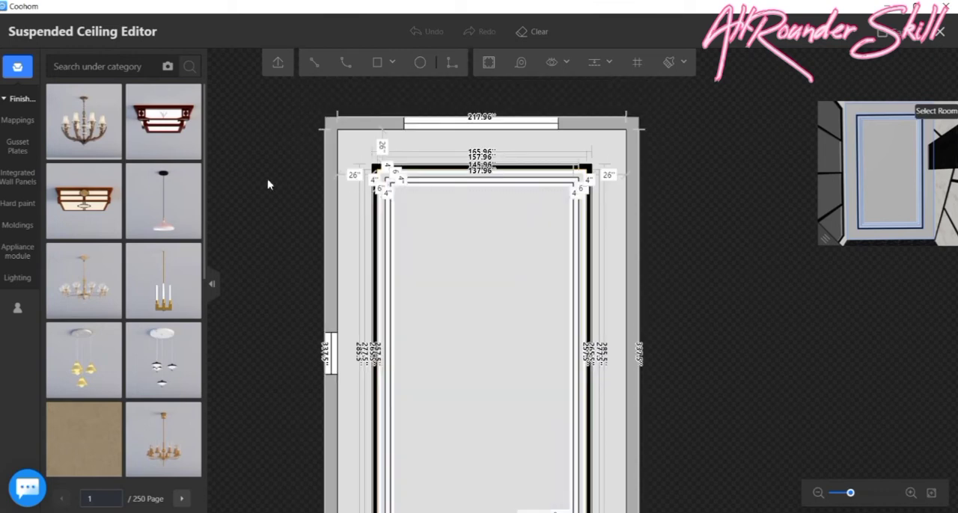
{"action": "scroll", "coordinate": [673, 179], "scroll_direction": "down", "scroll_amount": 2}
{"action": "scroll", "coordinate": [526, 310], "scroll_direction": "down", "scroll_amount": 2}
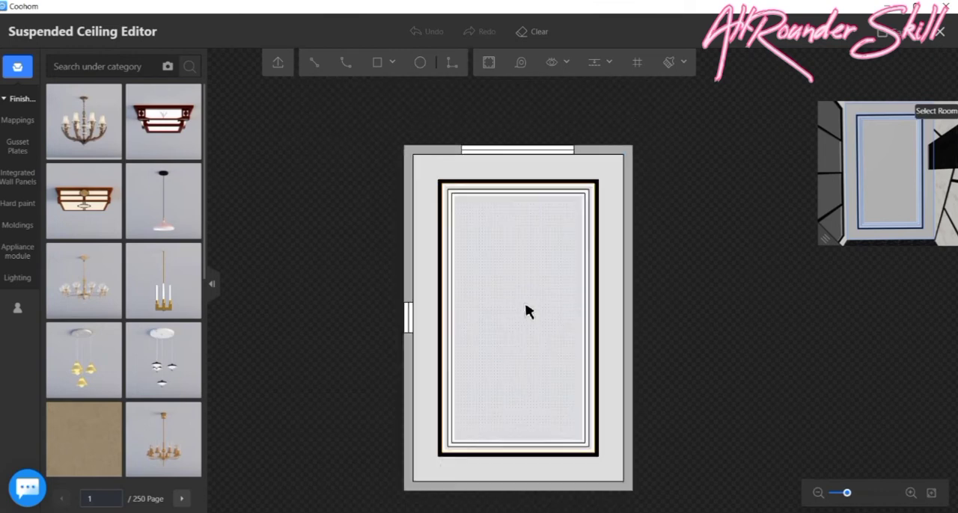
{"action": "scroll", "coordinate": [590, 453], "scroll_direction": "up", "scroll_amount": 5}
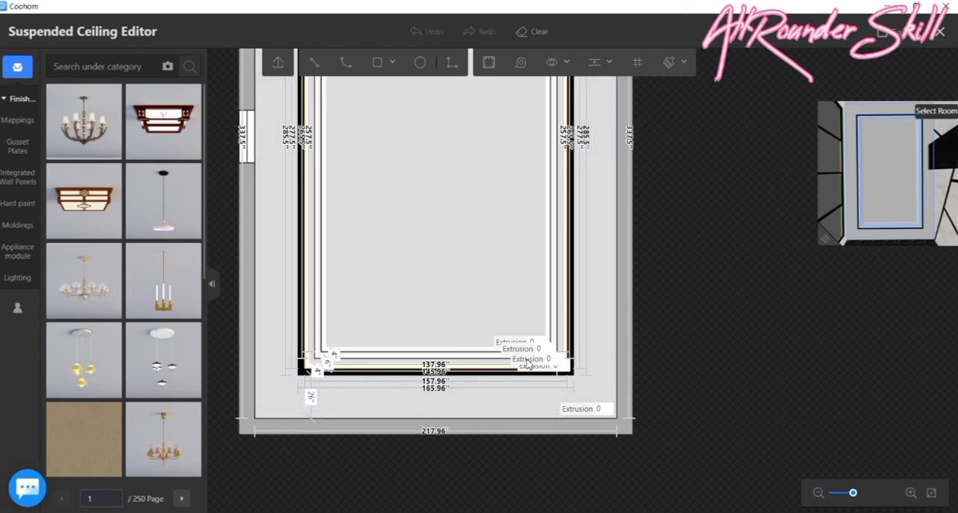
{"action": "scroll", "coordinate": [565, 361], "scroll_direction": "up", "scroll_amount": 1}
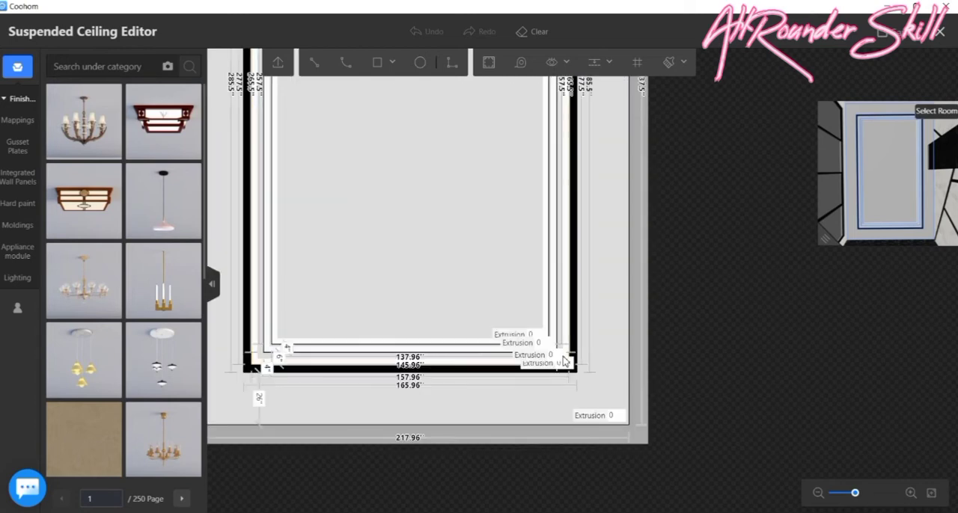
{"action": "left_click", "coordinate": [614, 416]}
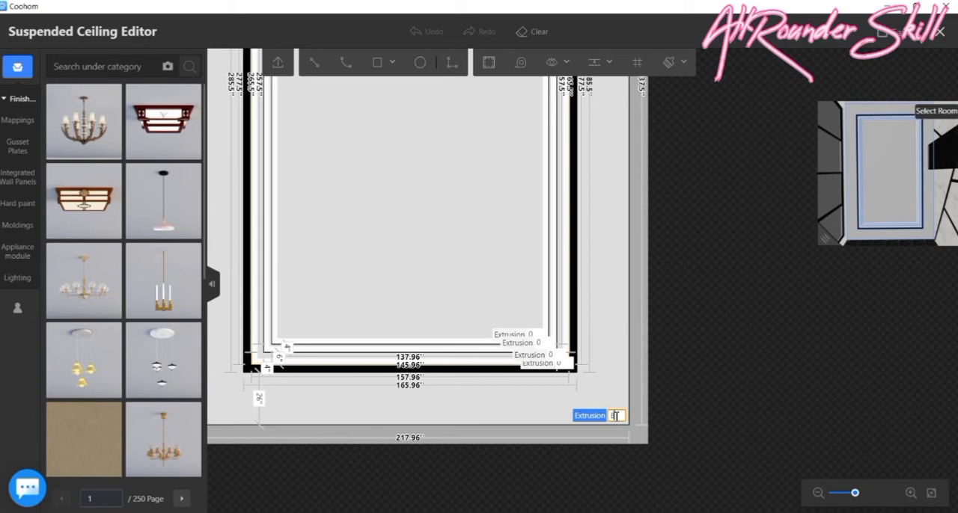
{"action": "key", "text": "Return"}
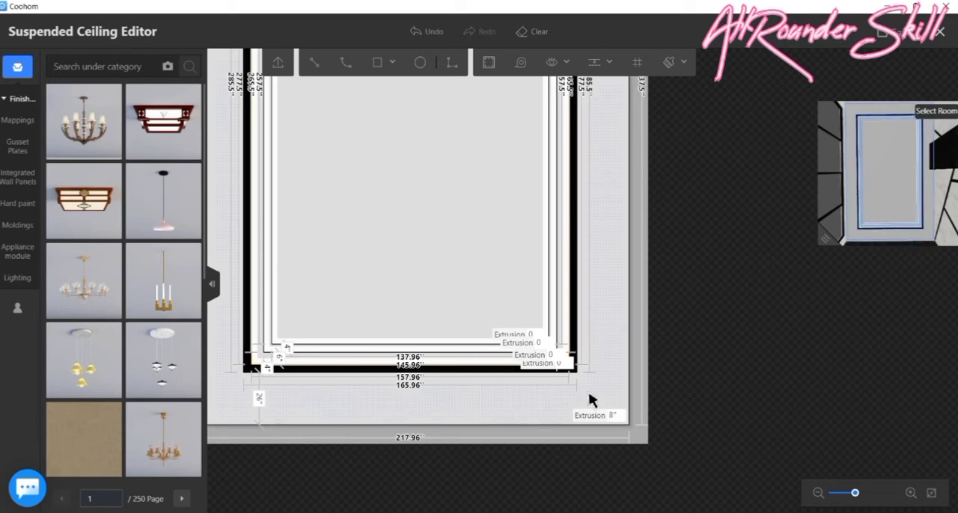
- Set the extrusion of the 6" wide ceiling border just inside the black border to 8"
{"action": "scroll", "coordinate": [561, 330], "scroll_direction": "up", "scroll_amount": 5}
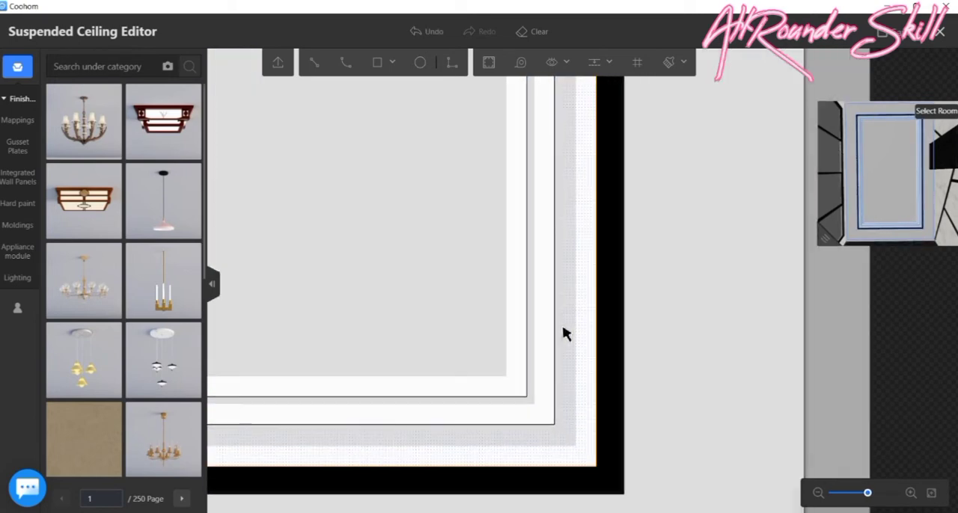
{"action": "left_click", "coordinate": [588, 410]}
{"action": "left_click", "coordinate": [581, 458]}
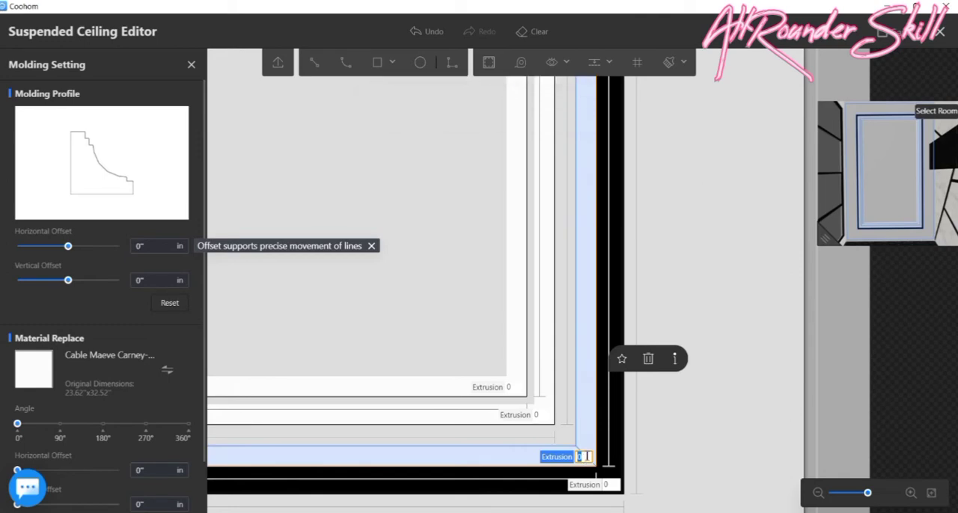
{"action": "key", "text": "Return"}
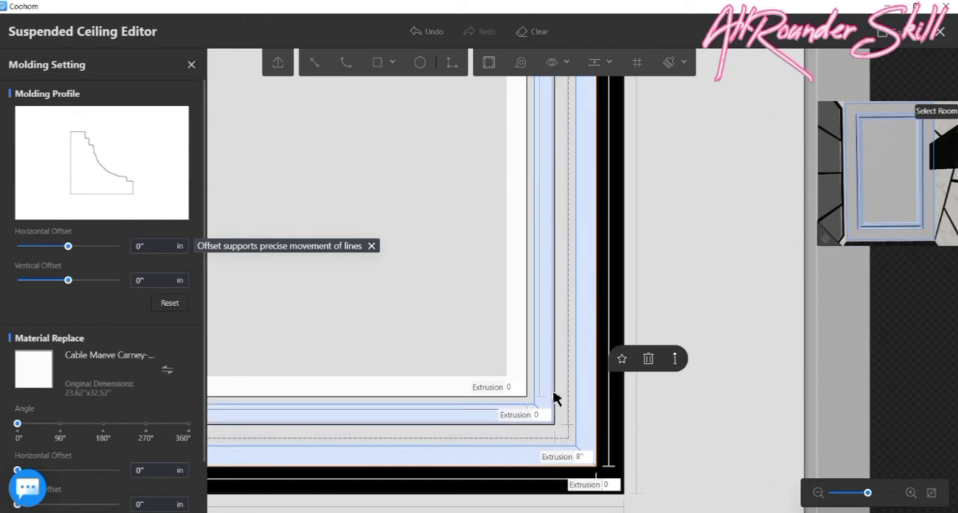
- Set the extrusion of the inner 4" ceiling border to 6" and that of the central panel to 4"
{"action": "left_click", "coordinate": [540, 416]}
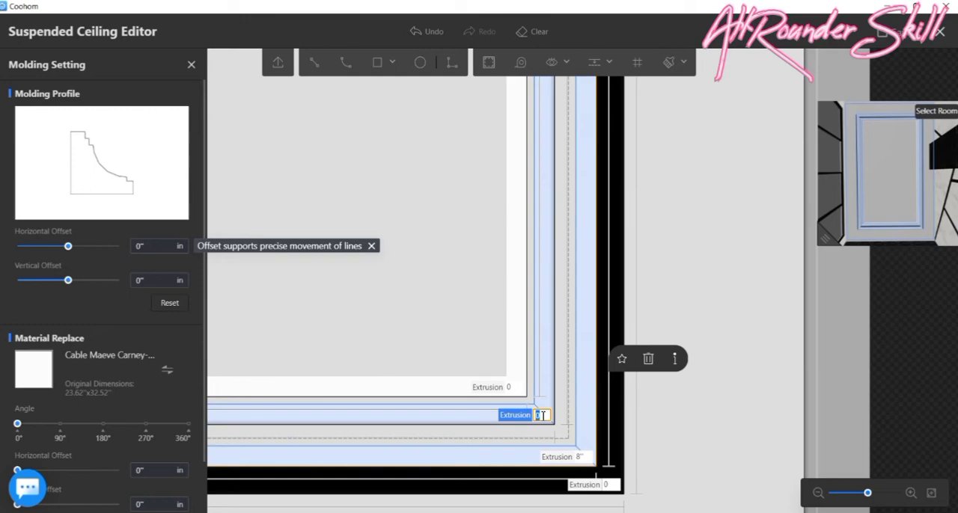
{"action": "type", "text": "6"}
{"action": "key", "text": "Return"}
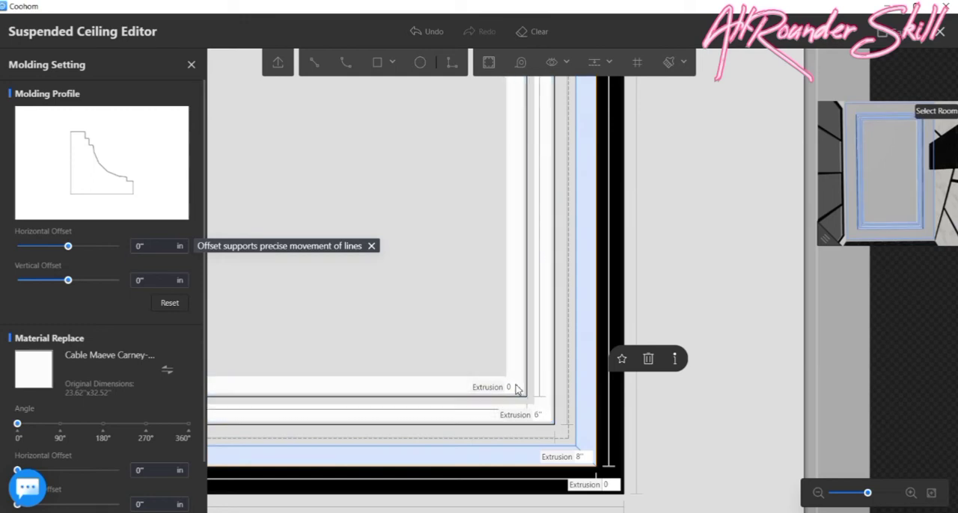
{"action": "left_click", "coordinate": [515, 387]}
{"action": "type", "text": "4"}
{"action": "key", "text": "Return"}
- Enlarge the 3D preview to inspect the stepped ceiling, then save and leave the Suspended Ceiling Editor
{"action": "scroll", "coordinate": [589, 385], "scroll_direction": "down", "scroll_amount": 3}
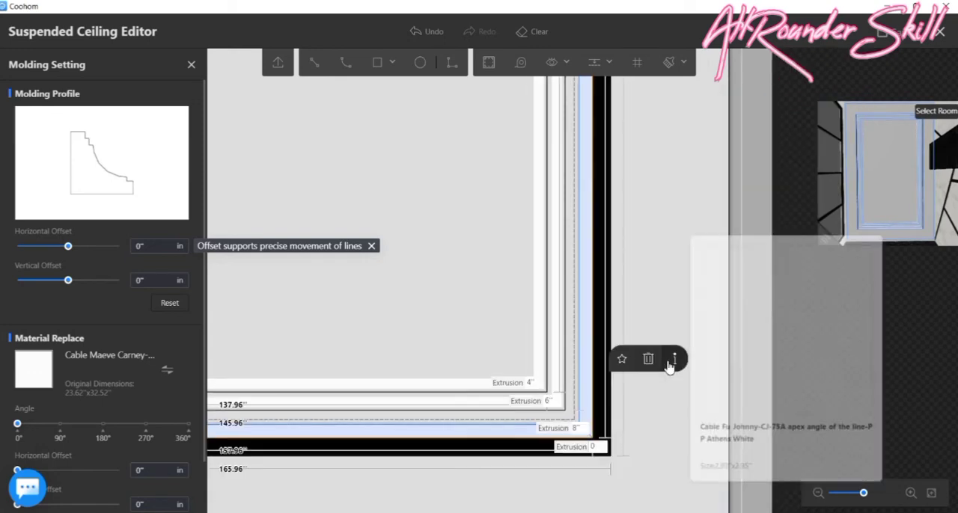
{"action": "scroll", "coordinate": [641, 462], "scroll_direction": "down", "scroll_amount": 2}
{"action": "scroll", "coordinate": [641, 460], "scroll_direction": "down", "scroll_amount": 4}
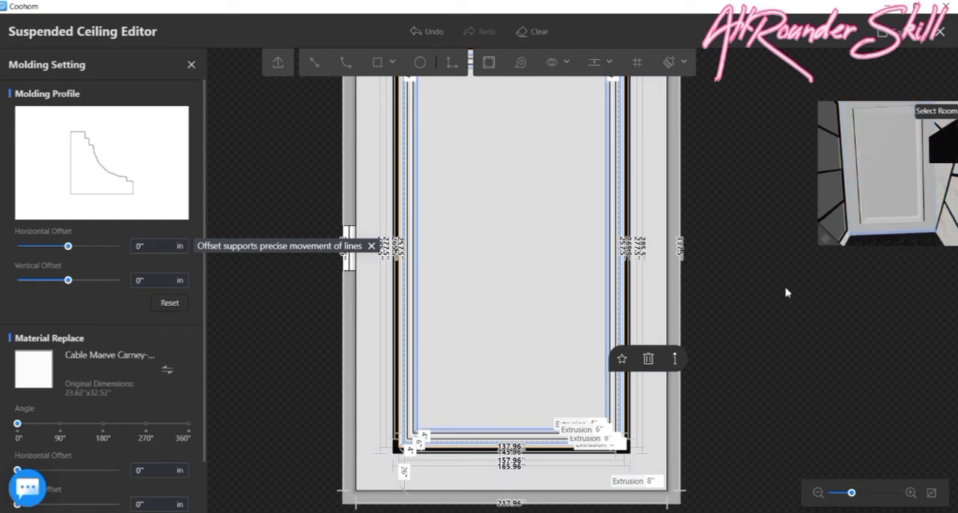
{"action": "left_click_drag", "start_coordinate": [827, 237], "coordinate": [358, 314]}
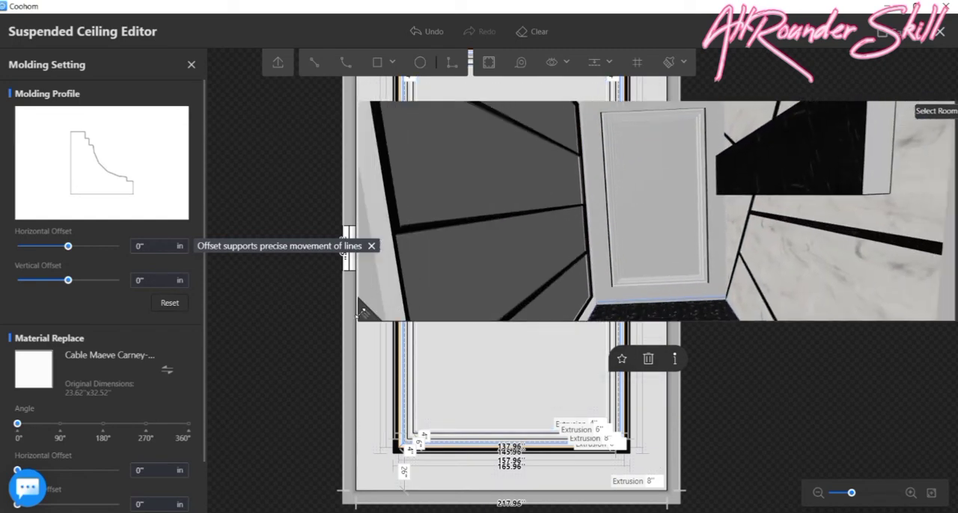
{"action": "left_click_drag", "start_coordinate": [659, 251], "coordinate": [635, 242]}
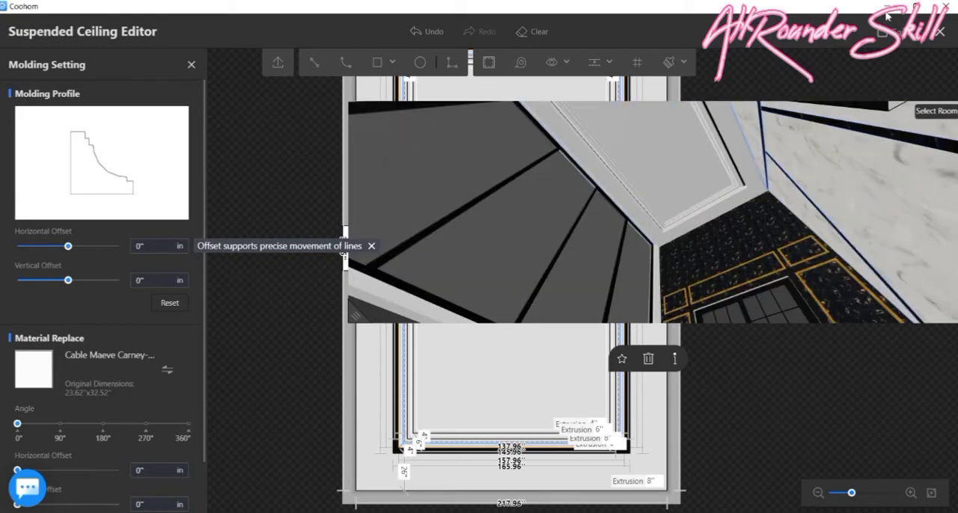
{"action": "left_click", "coordinate": [939, 32]}
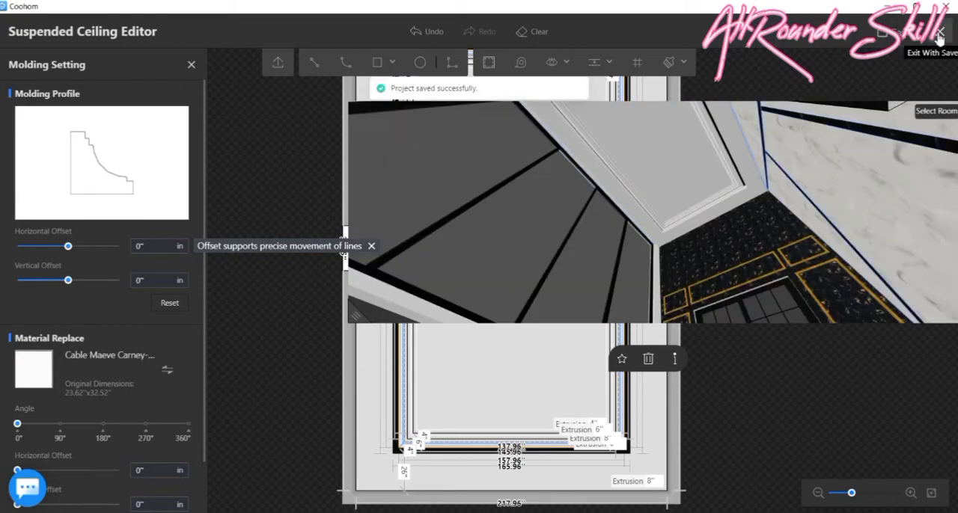
- With the ceiling in view from below, filter the Wall paint/paint mappings by a light off-white colour
{"action": "left_click_drag", "start_coordinate": [568, 213], "coordinate": [460, 226]}
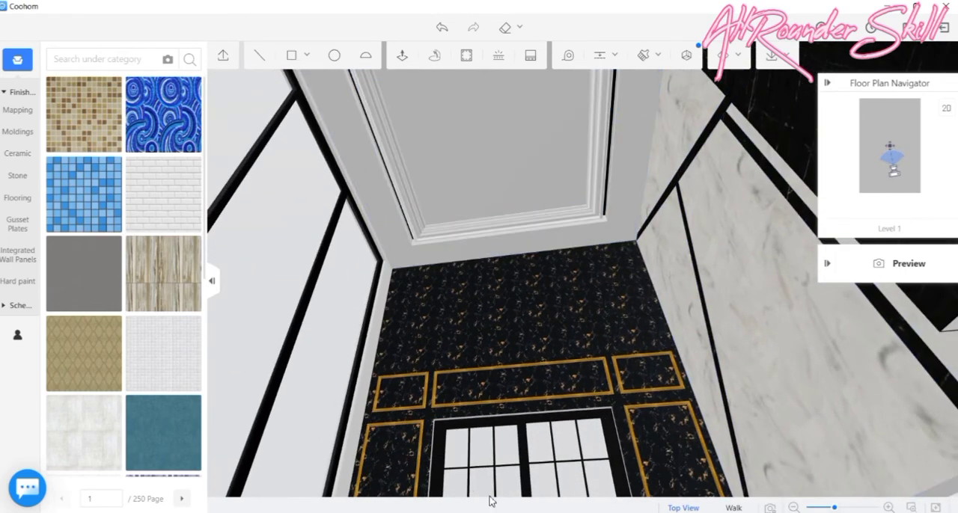
{"action": "left_click_drag", "start_coordinate": [605, 285], "coordinate": [555, 254]}
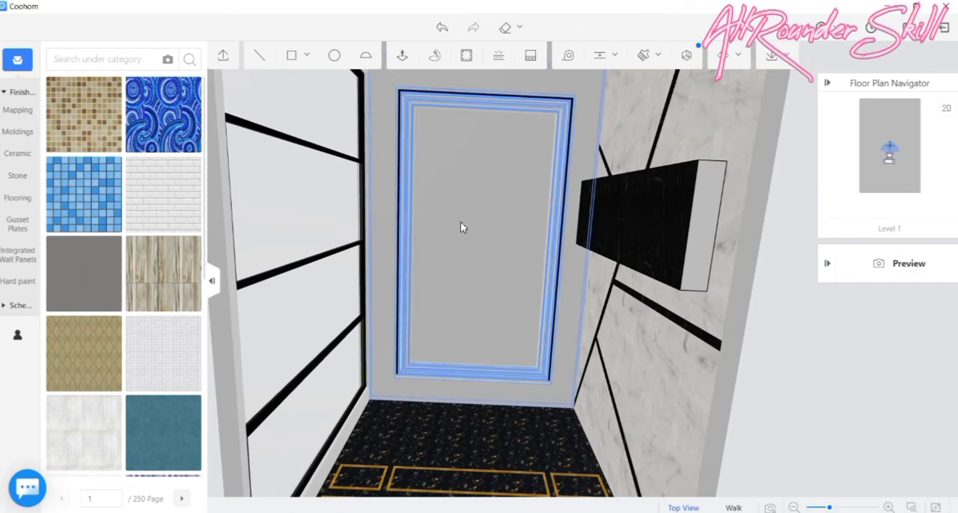
{"action": "left_click_drag", "start_coordinate": [502, 212], "coordinate": [498, 184]}
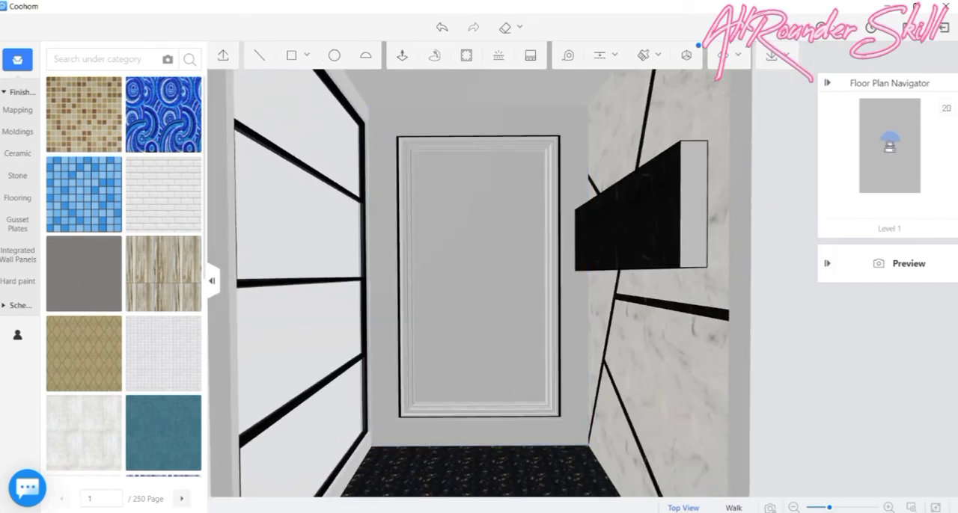
{"action": "left_click", "coordinate": [16, 120]}
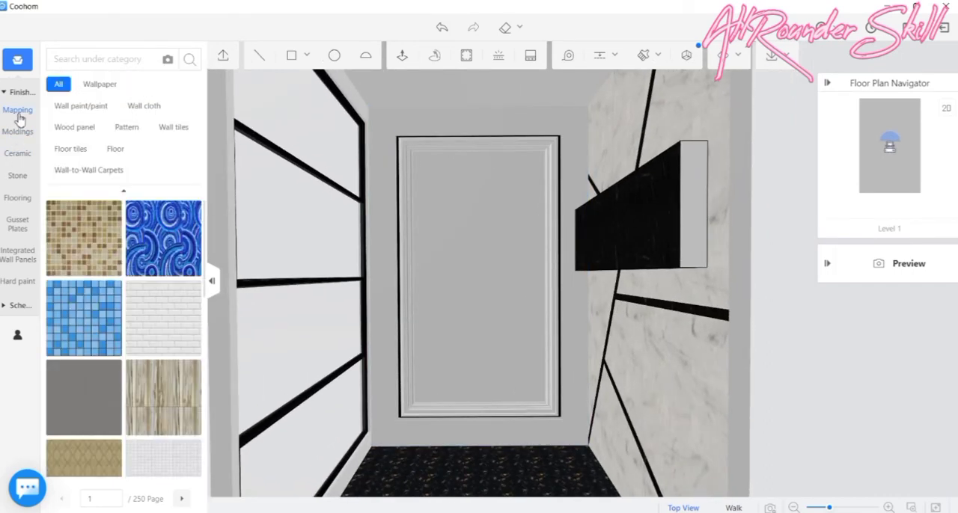
{"action": "left_click", "coordinate": [79, 107]}
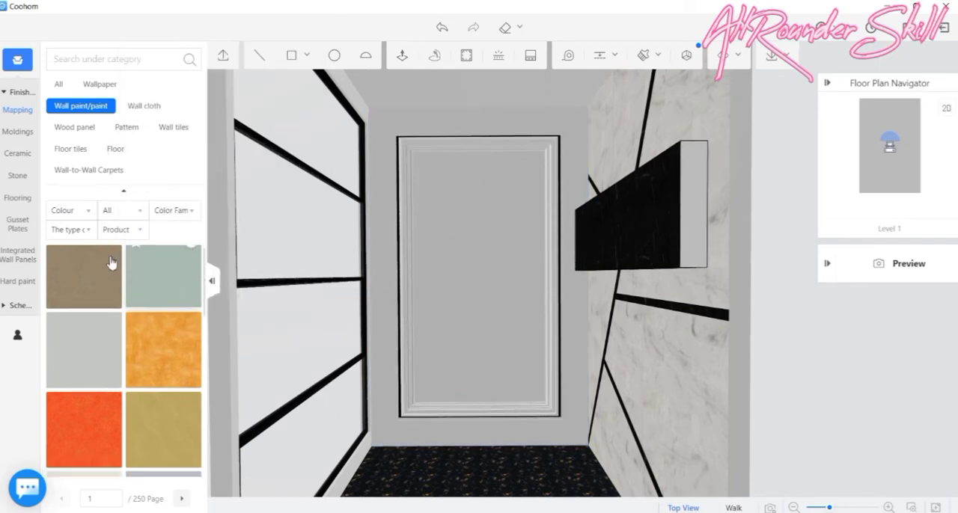
{"action": "scroll", "coordinate": [111, 262], "scroll_direction": "down", "scroll_amount": 1}
{"action": "left_click", "coordinate": [89, 214]}
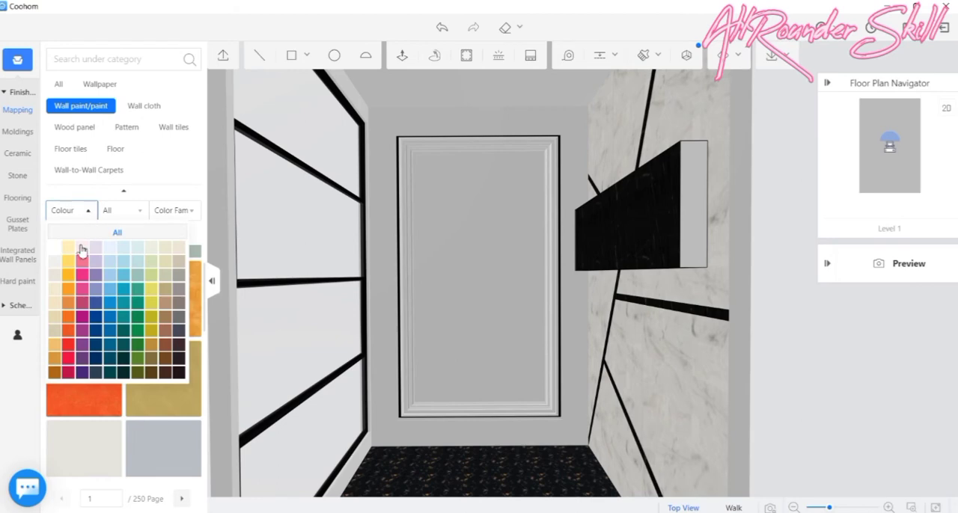
{"action": "left_click", "coordinate": [56, 262]}
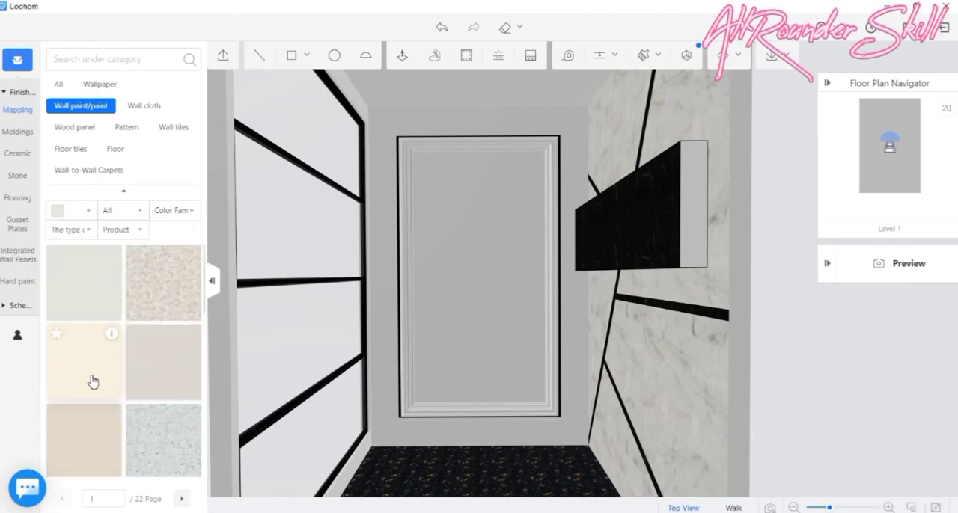
- Apply light wall paint from the filtered mappings to the outer ceiling band and the central ceiling panel
{"action": "mouse_move", "coordinate": [92, 382]}
{"action": "left_mouse_down"}
{"action": "mouse_move", "coordinate": [312, 300]}
{"action": "mouse_move", "coordinate": [382, 269]}
{"action": "mouse_move", "coordinate": [409, 239]}
{"action": "left_mouse_up"}
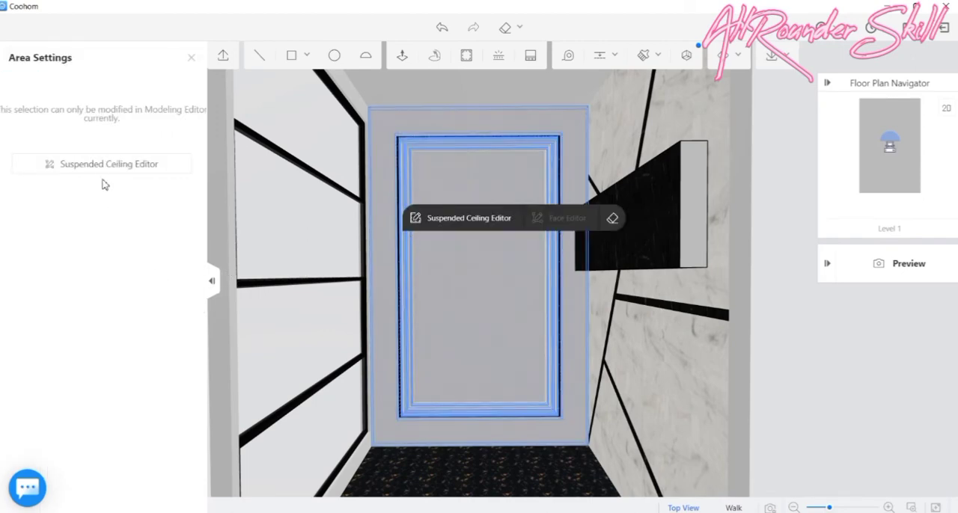
{"action": "left_click", "coordinate": [192, 58]}
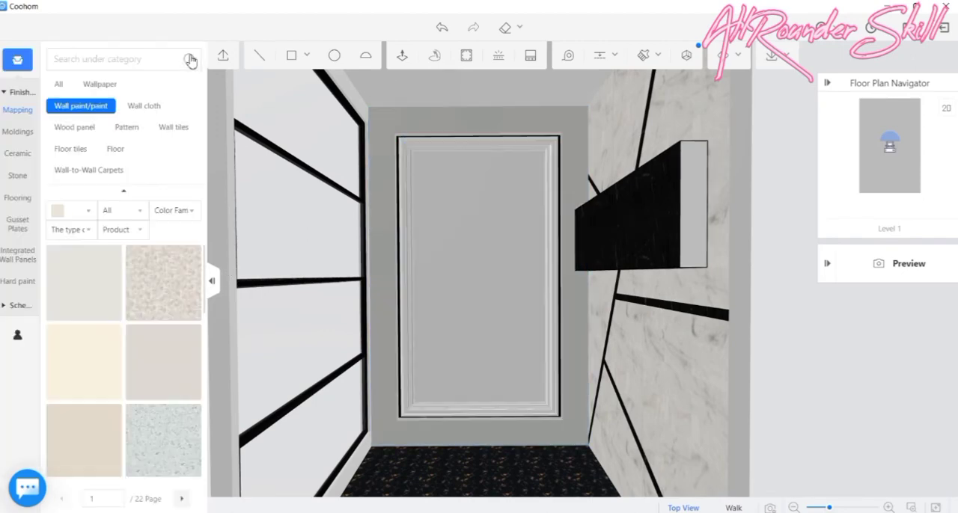
{"action": "mouse_move", "coordinate": [81, 367]}
{"action": "left_mouse_down"}
{"action": "mouse_move", "coordinate": [454, 261]}
{"action": "mouse_move", "coordinate": [384, 186]}
{"action": "mouse_move", "coordinate": [363, 182]}
{"action": "mouse_move", "coordinate": [388, 176]}
{"action": "left_mouse_up"}
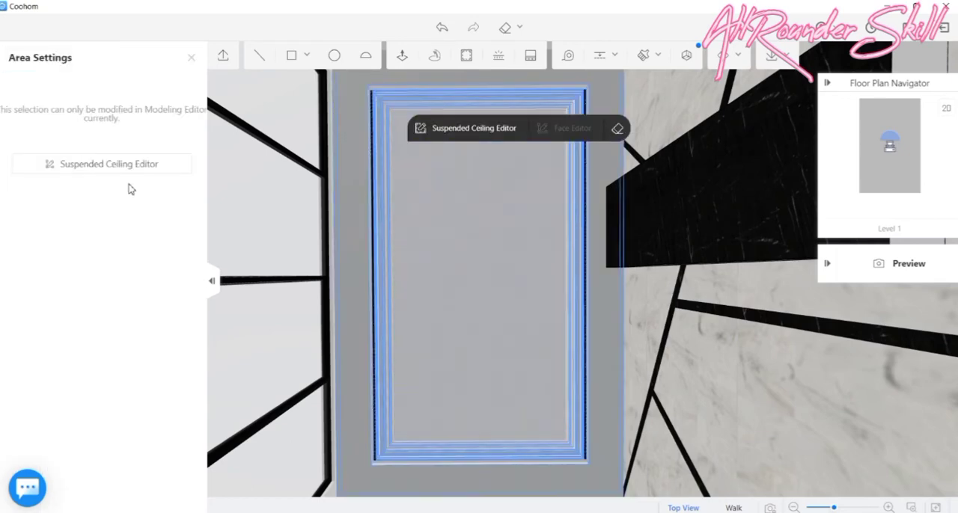
{"action": "left_click", "coordinate": [190, 60]}
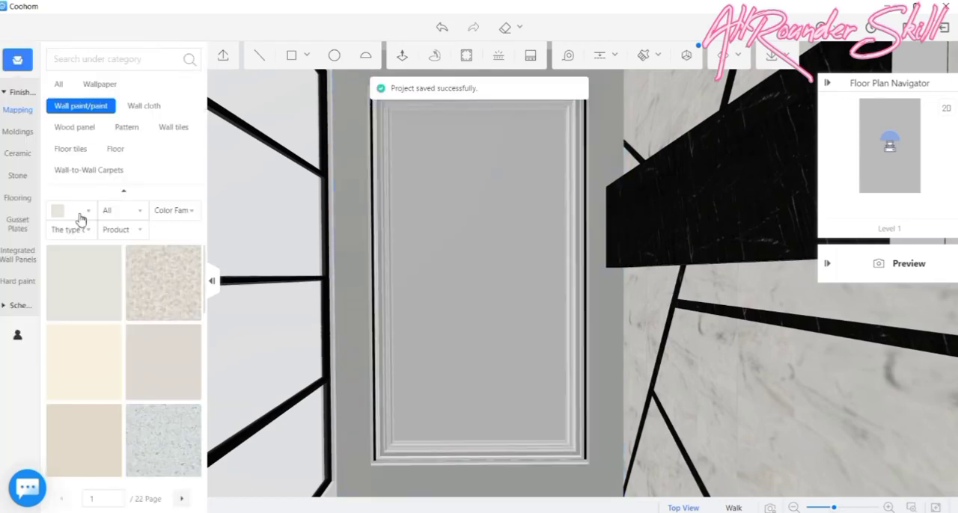
{"action": "left_click", "coordinate": [440, 181]}
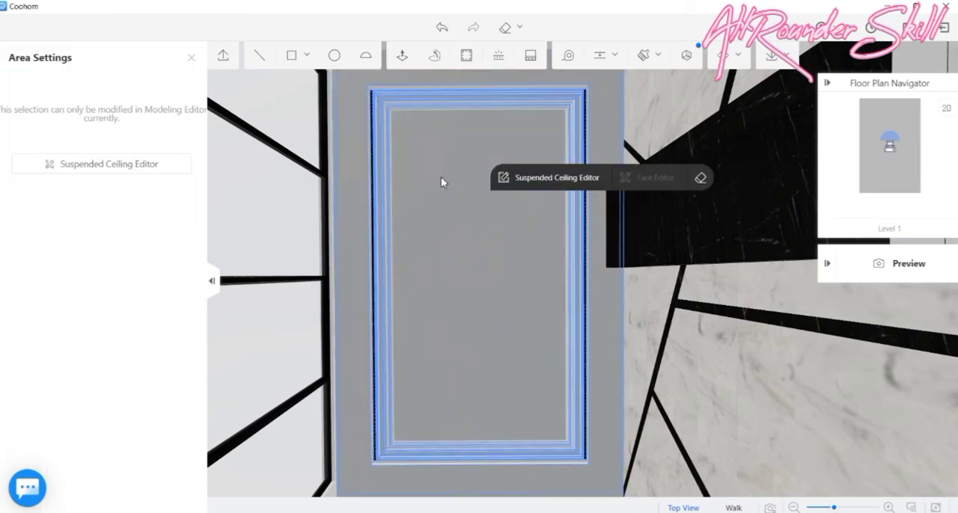
{"action": "scroll", "coordinate": [408, 105], "scroll_direction": "up", "scroll_amount": 2}
{"action": "scroll", "coordinate": [381, 112], "scroll_direction": "up", "scroll_amount": 2}
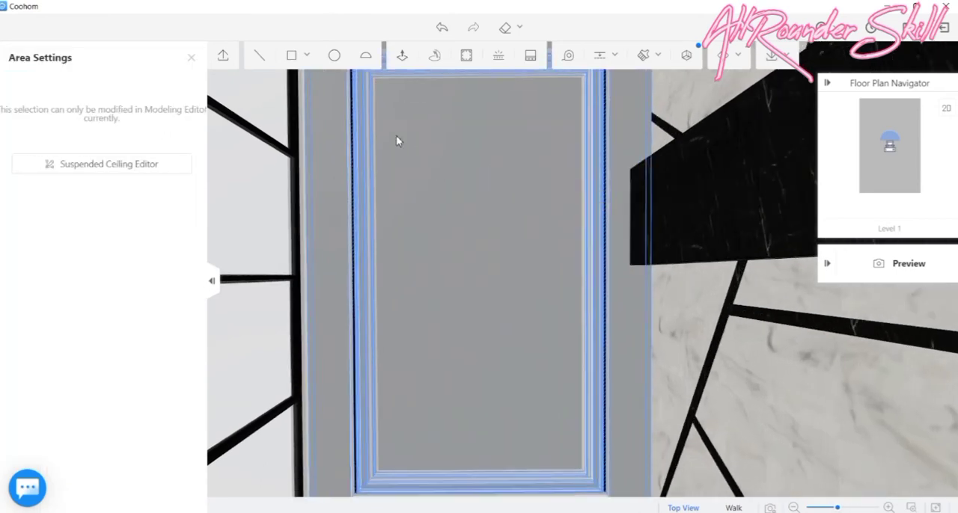
{"action": "left_click_drag", "start_coordinate": [447, 232], "coordinate": [483, 342]}
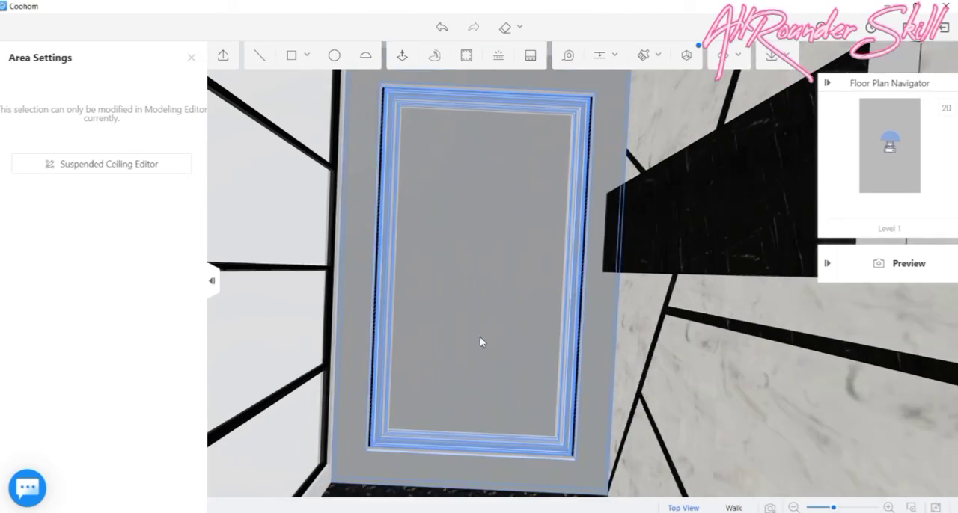
{"action": "left_click", "coordinate": [192, 59]}
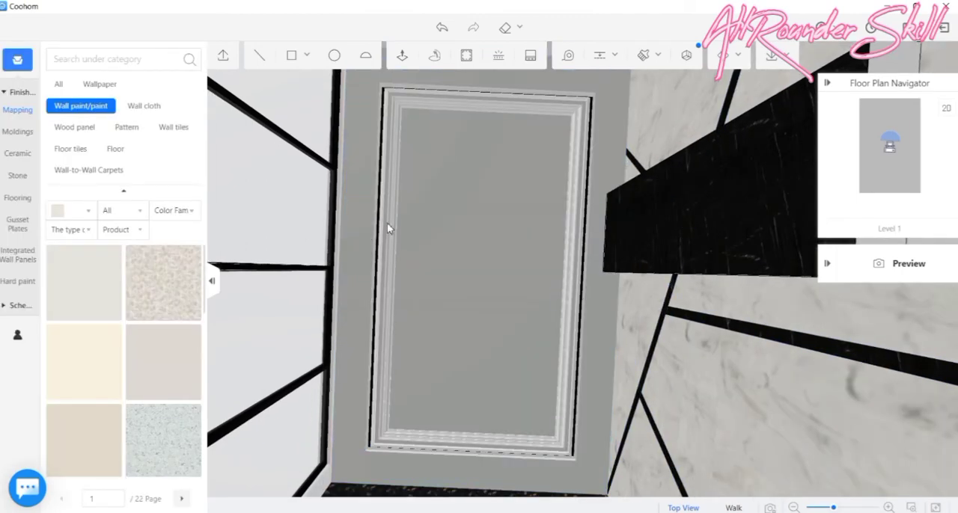
- Apply light wall paint to the narrow ceiling borders around the central panel, then save and leave the Construction tool
{"action": "scroll", "coordinate": [397, 196], "scroll_direction": "up", "scroll_amount": 3}
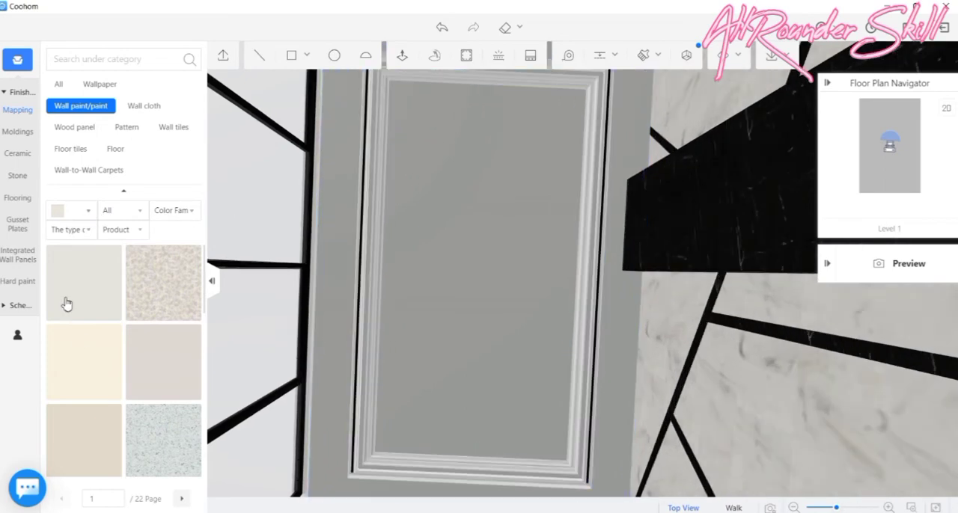
{"action": "mouse_move", "coordinate": [79, 340]}
{"action": "left_mouse_down"}
{"action": "mouse_move", "coordinate": [321, 278]}
{"action": "mouse_move", "coordinate": [380, 241]}
{"action": "left_mouse_up"}
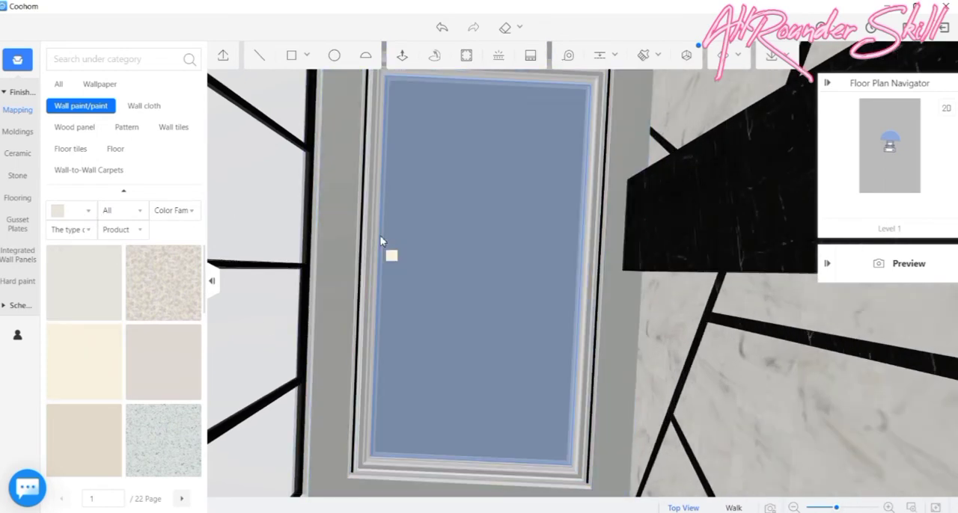
{"action": "scroll", "coordinate": [366, 195], "scroll_direction": "up", "scroll_amount": 4}
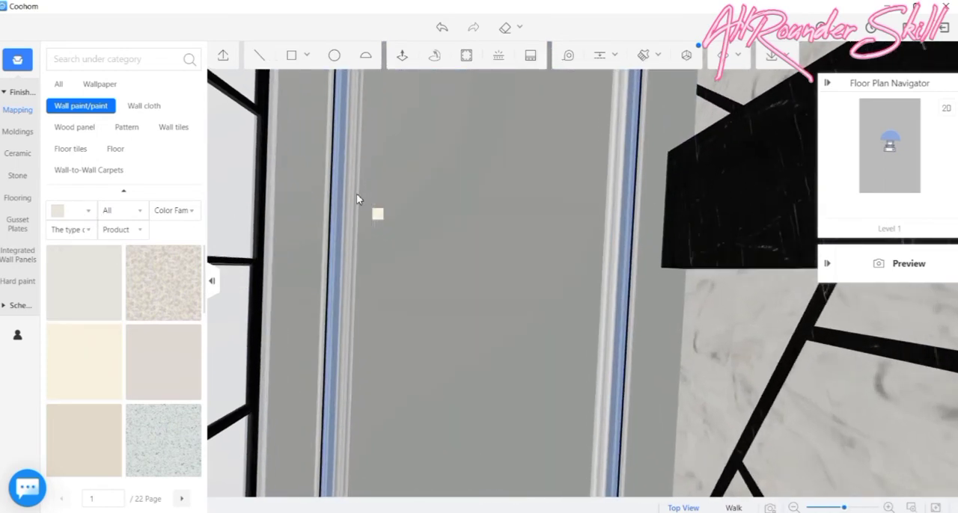
{"action": "left_click_drag", "start_coordinate": [345, 205], "coordinate": [349, 216]}
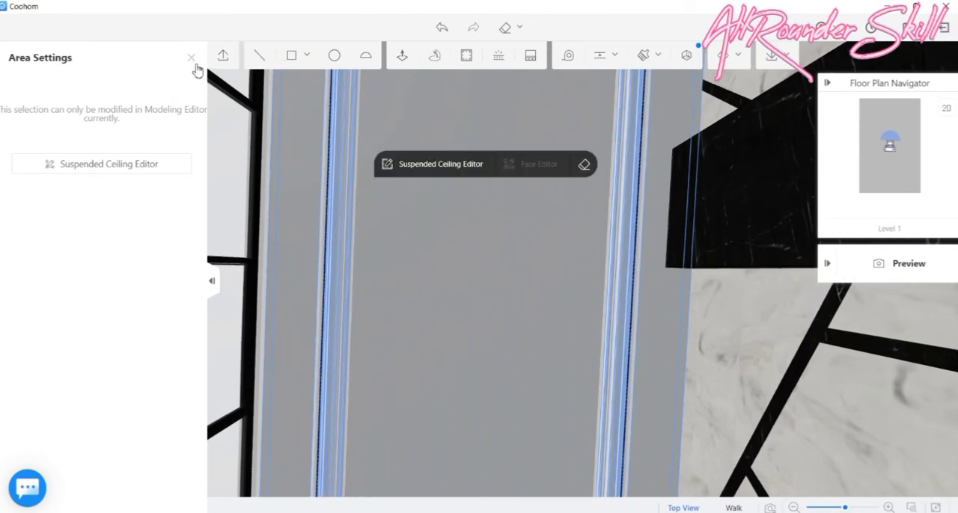
{"action": "left_click", "coordinate": [193, 62]}
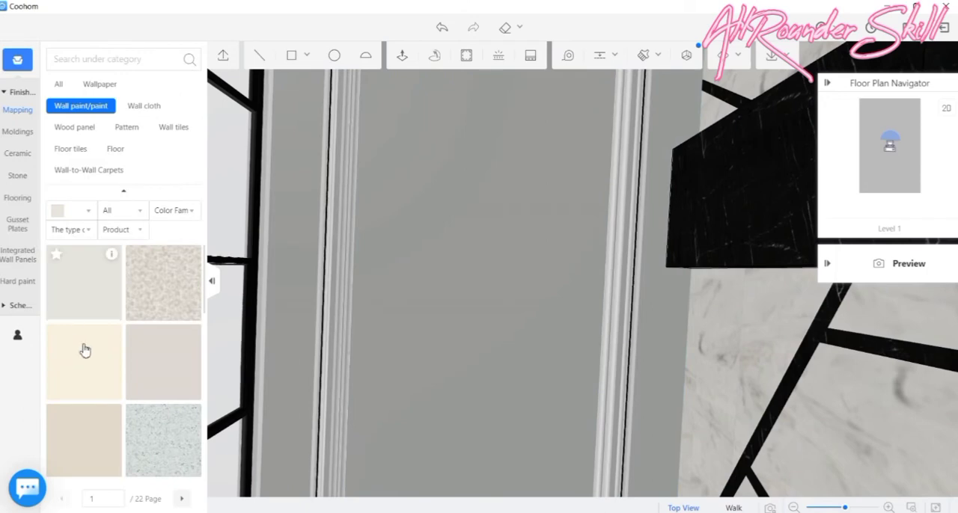
{"action": "left_click_drag", "start_coordinate": [82, 349], "coordinate": [550, 262]}
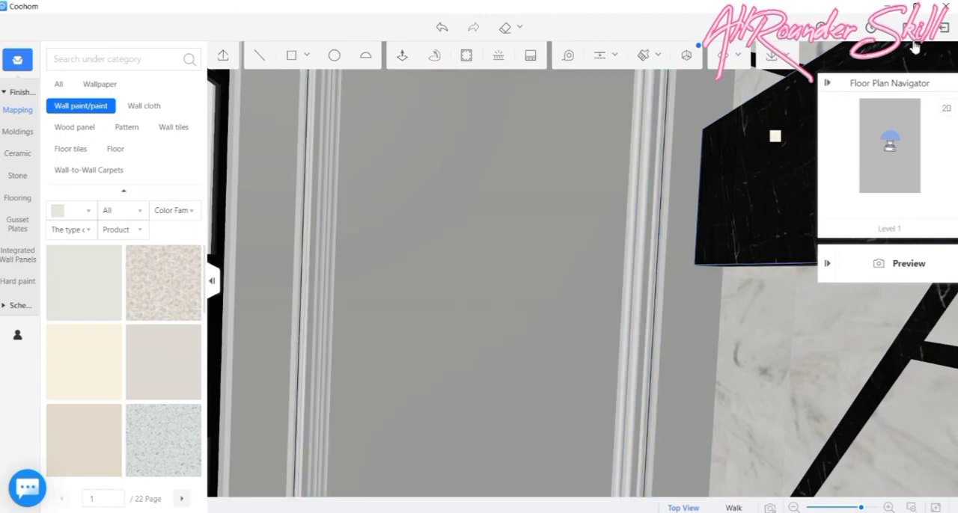
{"action": "left_click", "coordinate": [946, 38]}
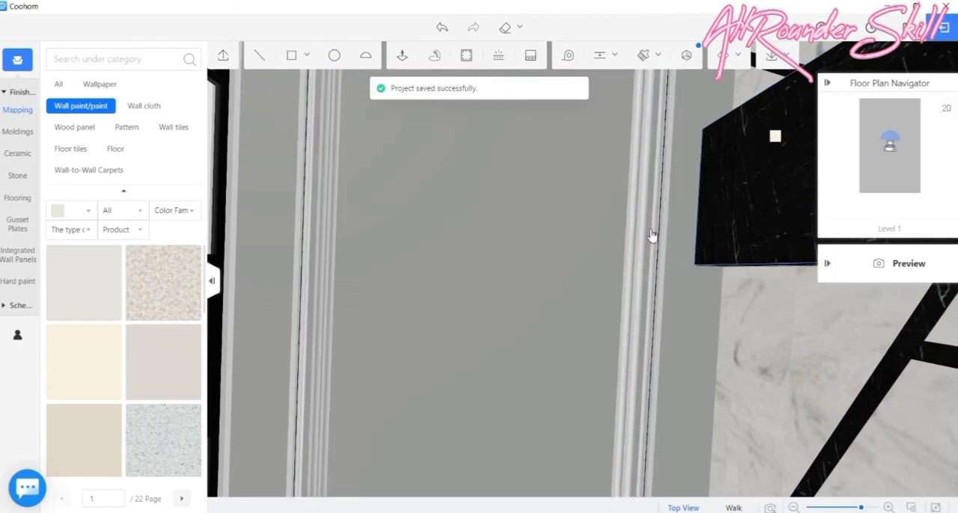
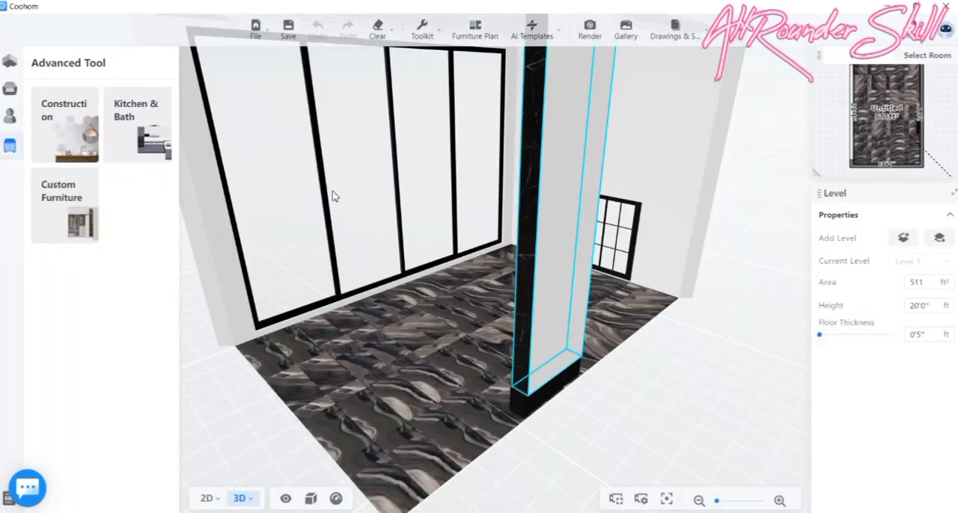
- Place the modern grey sofa and coffee table combination from the furnisher favourites folder in the lower half of the 2D floor plan
{"action": "left_click_drag", "start_coordinate": [420, 374], "coordinate": [471, 277]}
{"action": "scroll", "coordinate": [500, 243], "scroll_direction": "up", "scroll_amount": 5}
{"action": "left_click", "coordinate": [13, 120]}
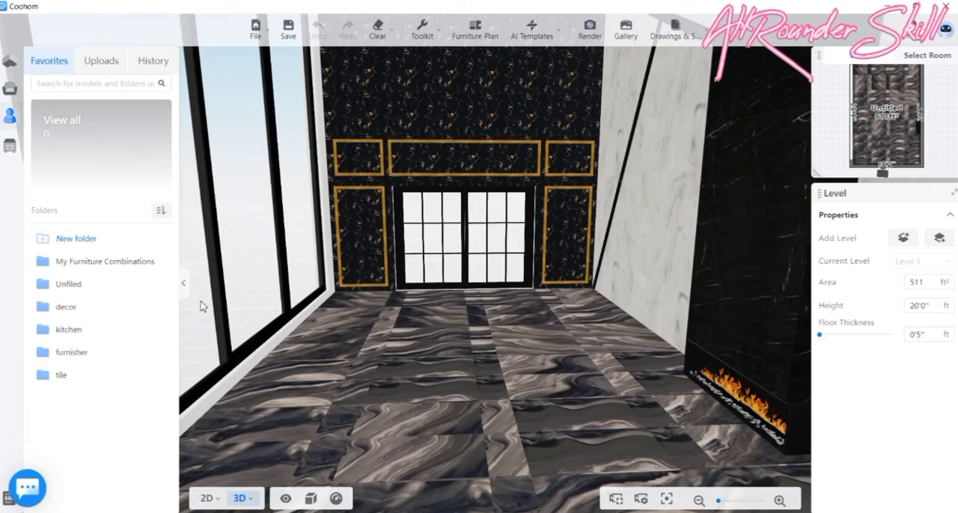
{"action": "left_click", "coordinate": [69, 354]}
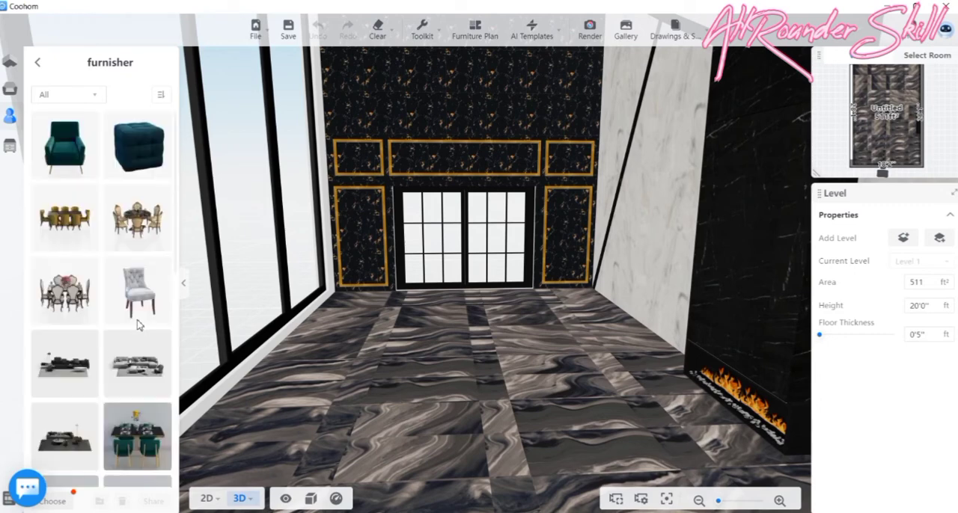
{"action": "scroll", "coordinate": [137, 323], "scroll_direction": "down", "scroll_amount": 2}
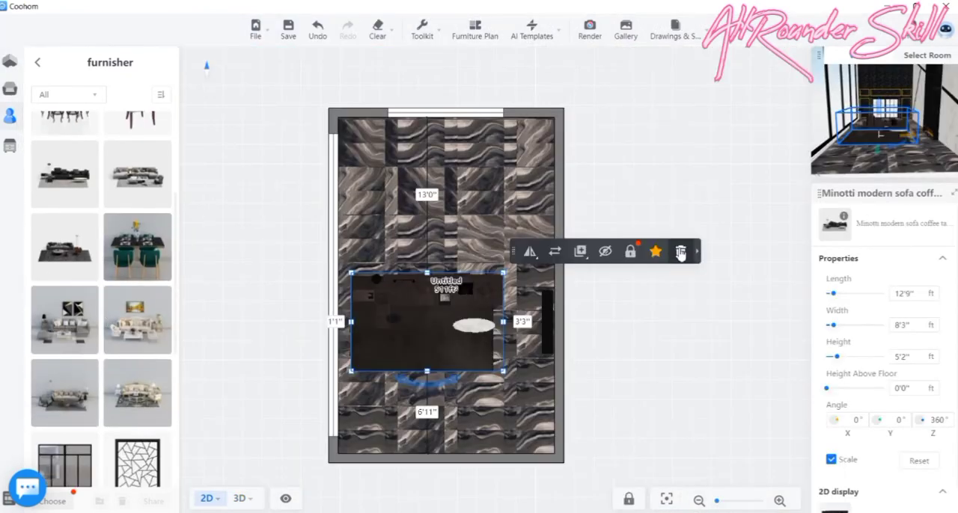
{"action": "left_click", "coordinate": [679, 250]}
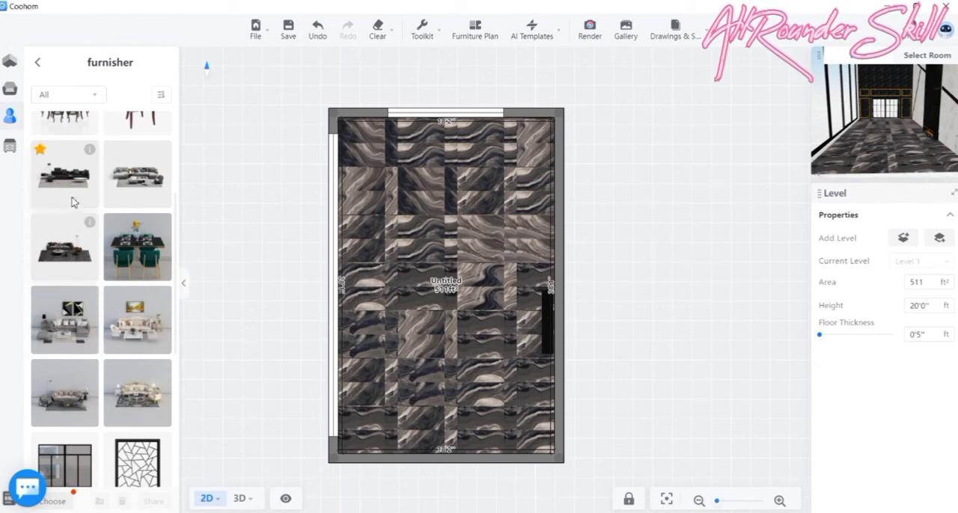
{"action": "left_click_drag", "start_coordinate": [133, 178], "coordinate": [438, 330]}
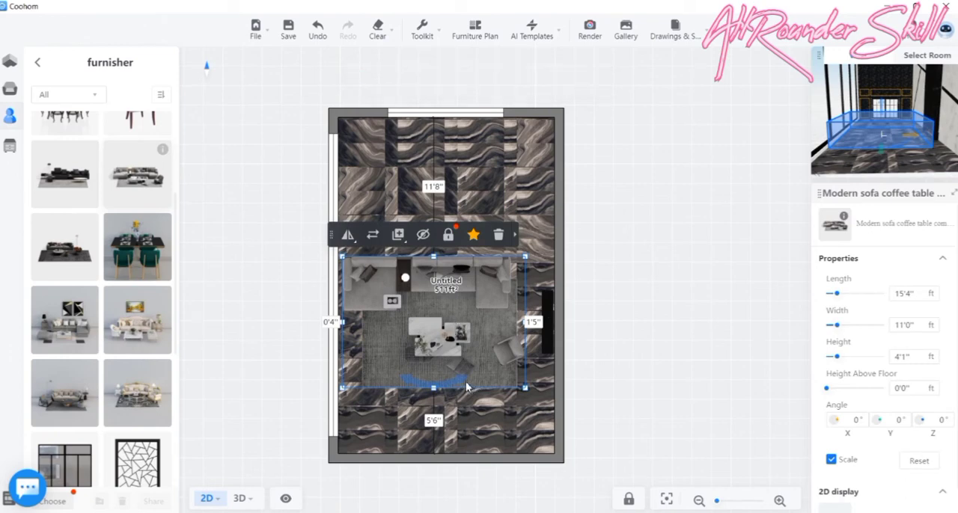
- Rotate the sofa group to 90° beside the long window wall and scale it to 12'6" by 9'0"
{"action": "left_click_drag", "start_coordinate": [464, 386], "coordinate": [507, 286]}
{"action": "left_click_drag", "start_coordinate": [398, 298], "coordinate": [375, 307]}
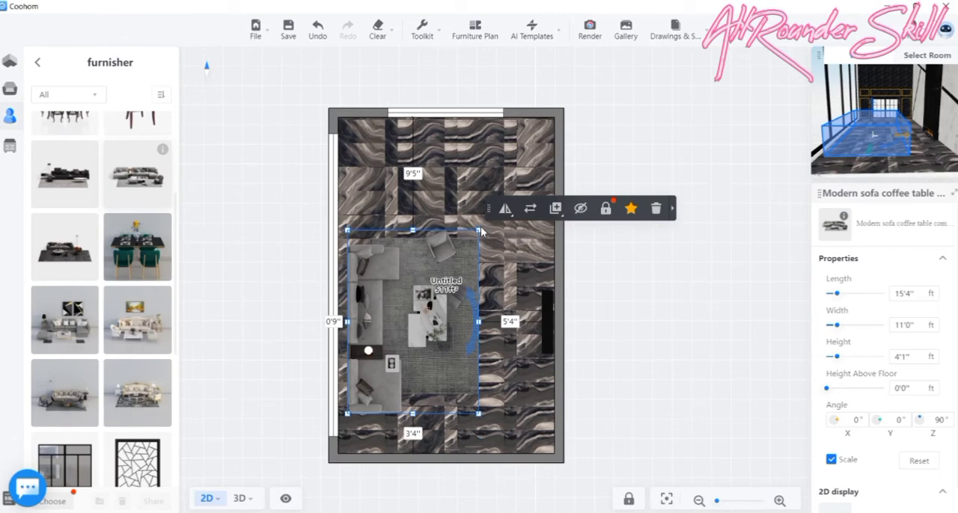
{"action": "left_click_drag", "start_coordinate": [479, 234], "coordinate": [455, 266]}
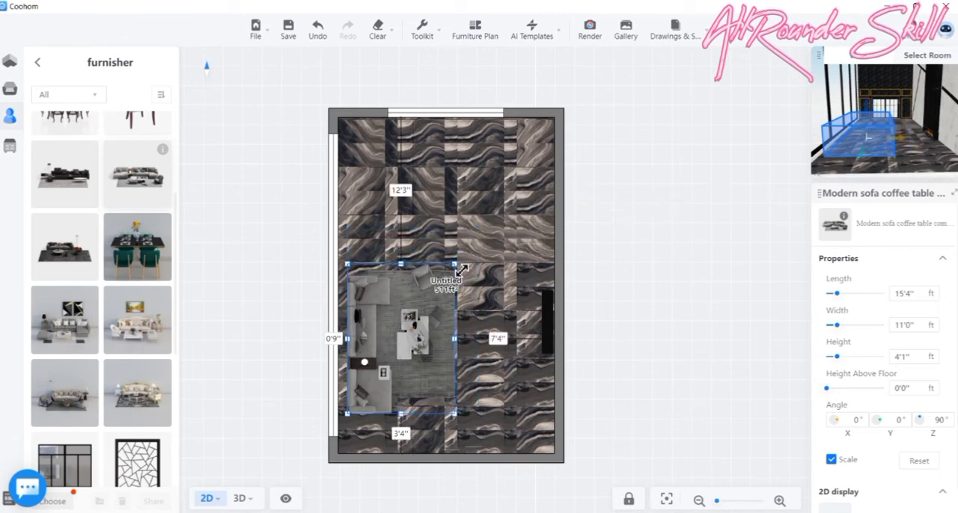
{"action": "left_click_drag", "start_coordinate": [395, 326], "coordinate": [395, 323]}
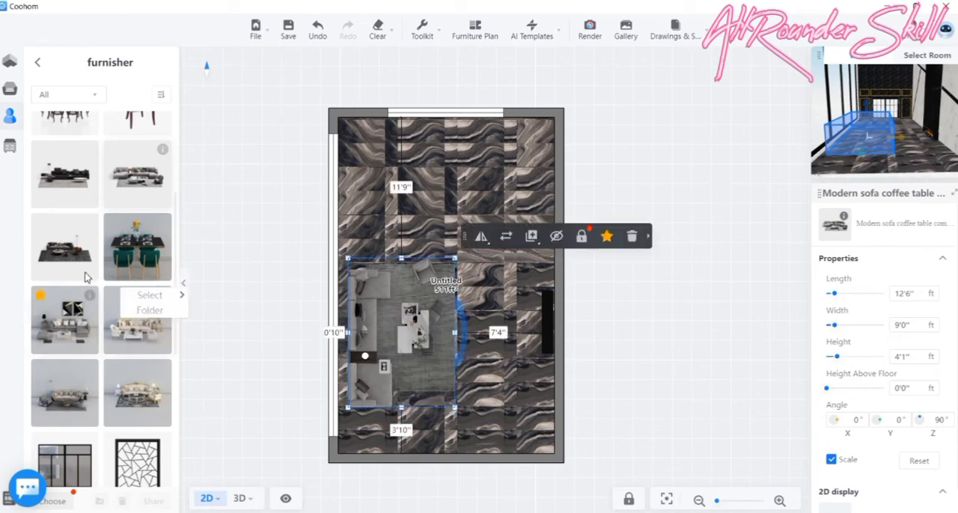
- Look through the furnisher favourites folder for a dining set to go with the sofa group
{"action": "scroll", "coordinate": [86, 269], "scroll_direction": "up", "scroll_amount": 3}
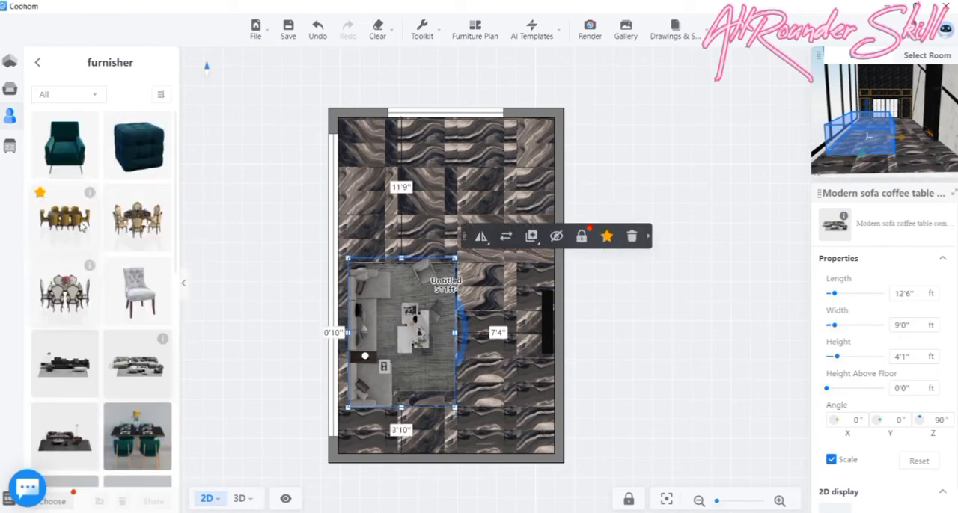
{"action": "scroll", "coordinate": [82, 229], "scroll_direction": "down", "scroll_amount": 10}
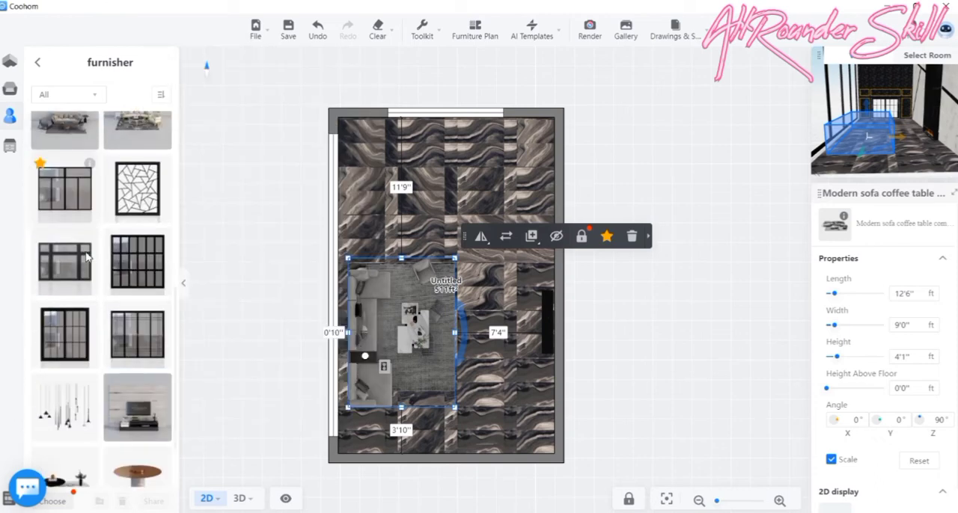
{"action": "scroll", "coordinate": [86, 257], "scroll_direction": "down", "scroll_amount": 1}
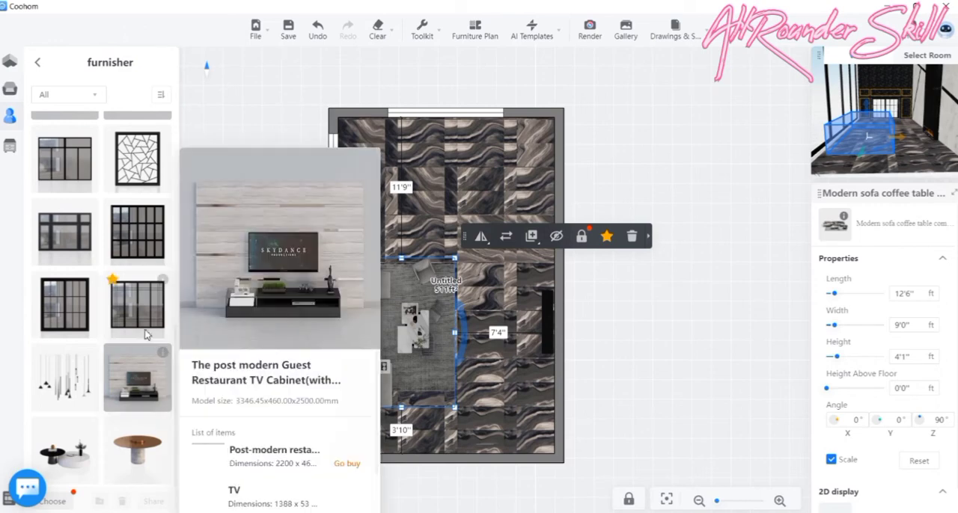
{"action": "scroll", "coordinate": [142, 329], "scroll_direction": "up", "scroll_amount": 10}
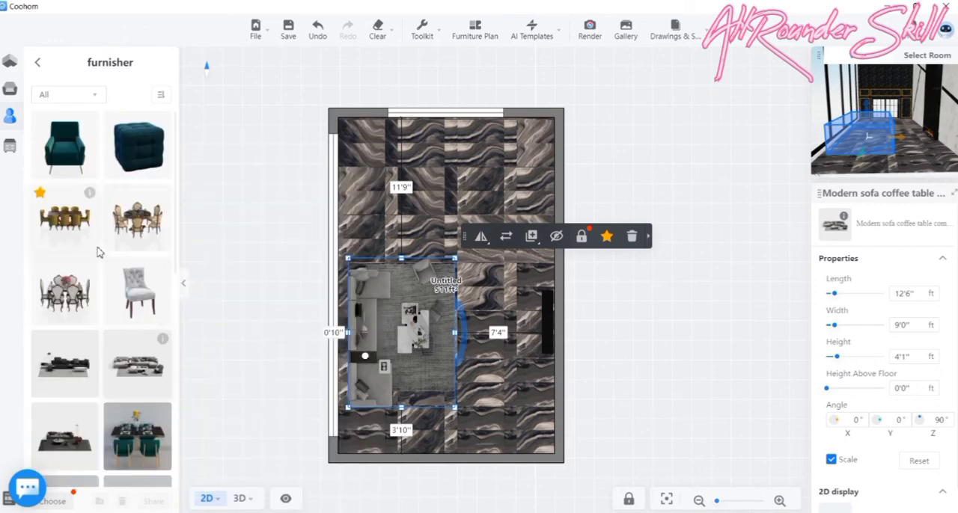
{"action": "scroll", "coordinate": [98, 252], "scroll_direction": "down", "scroll_amount": 3}
{"action": "scroll", "coordinate": [98, 253], "scroll_direction": "down", "scroll_amount": 4}
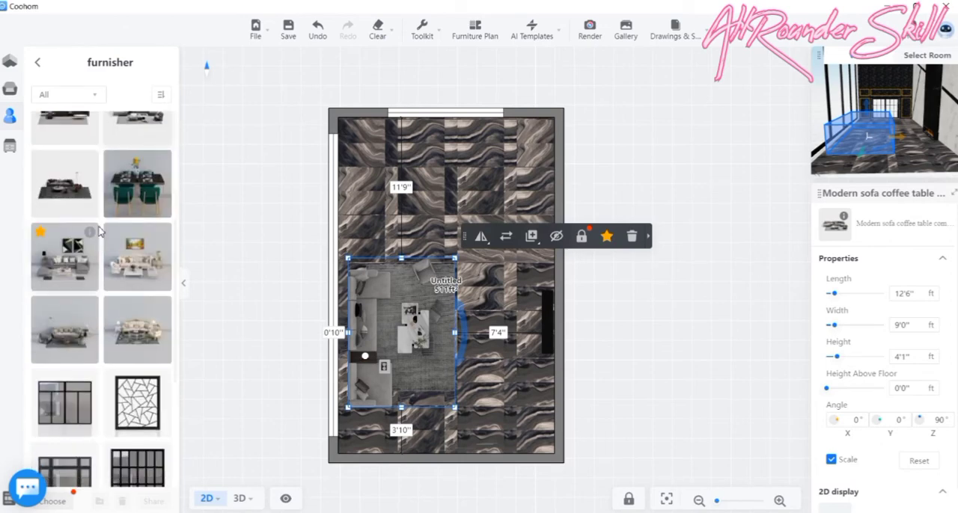
{"action": "scroll", "coordinate": [118, 216], "scroll_direction": "down", "scroll_amount": 3}
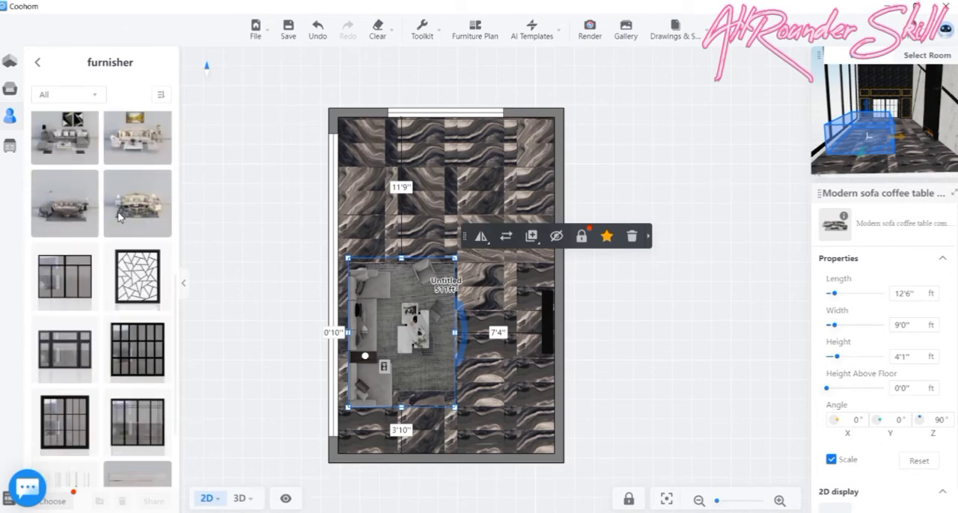
{"action": "scroll", "coordinate": [117, 216], "scroll_direction": "up", "scroll_amount": 7}
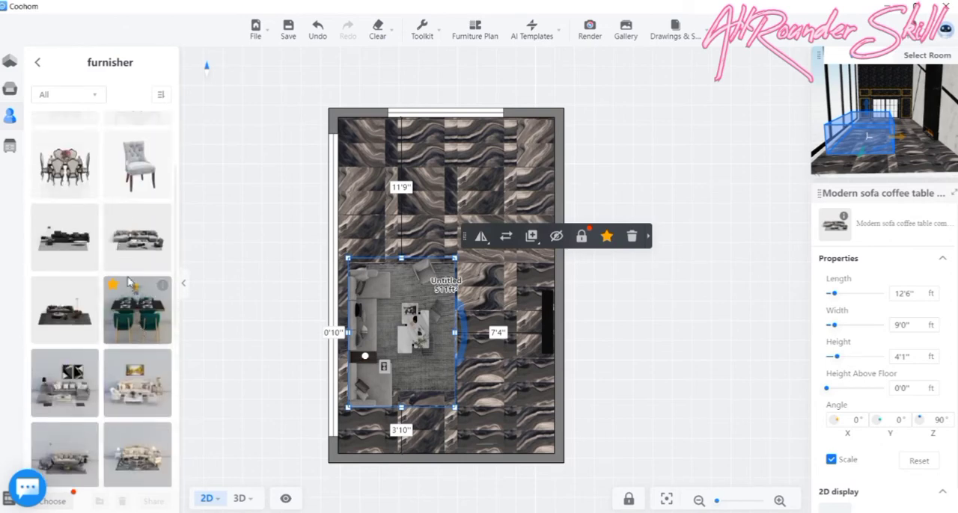
{"action": "scroll", "coordinate": [128, 282], "scroll_direction": "up", "scroll_amount": 4}
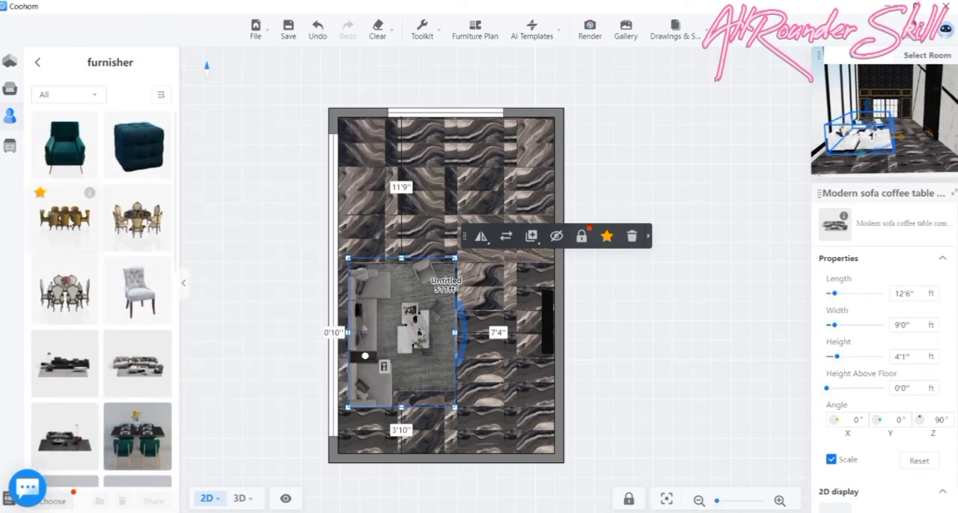
- Place the yellow European restaurant dining set between the sofa group and the door wall, scaled to about 7'11" by 4'10"
{"action": "left_click", "coordinate": [64, 217]}
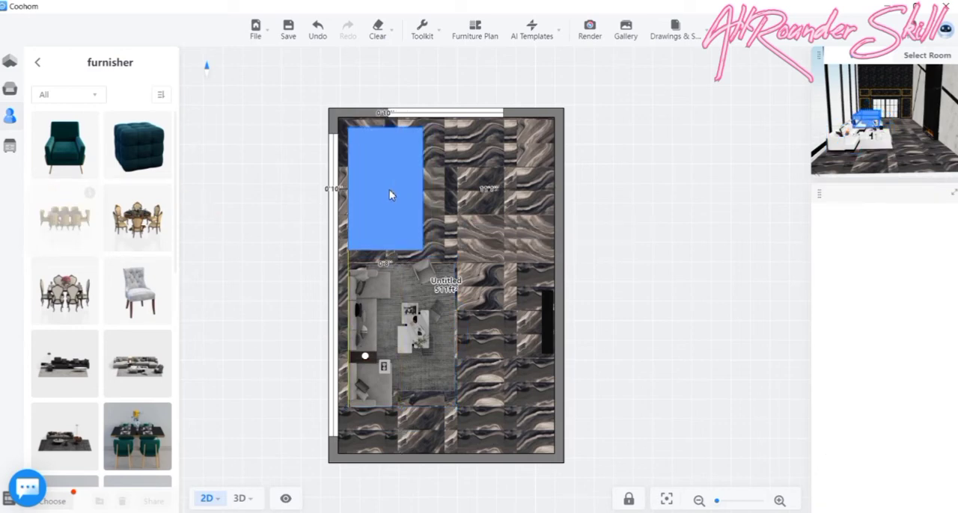
{"action": "left_click", "coordinate": [397, 191]}
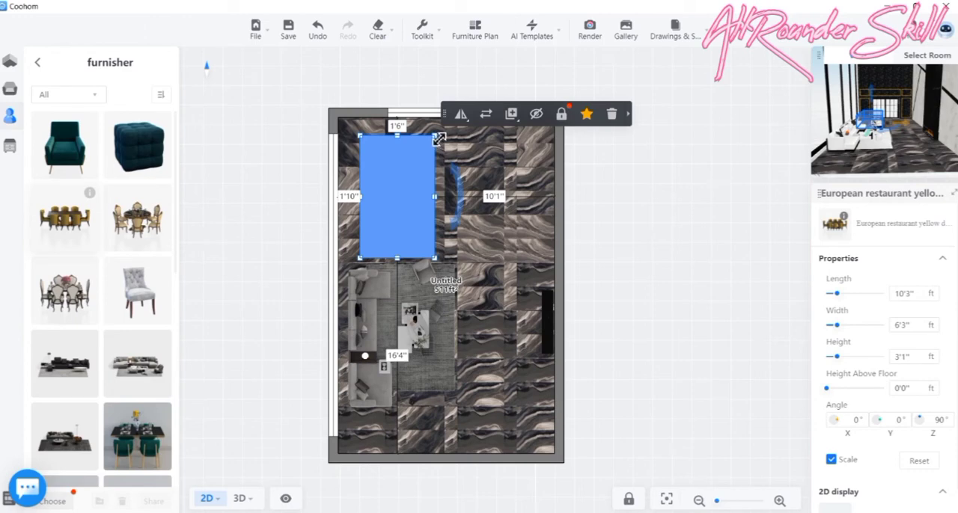
{"action": "left_click_drag", "start_coordinate": [427, 151], "coordinate": [418, 164]}
{"action": "left_click_drag", "start_coordinate": [379, 190], "coordinate": [379, 182]}
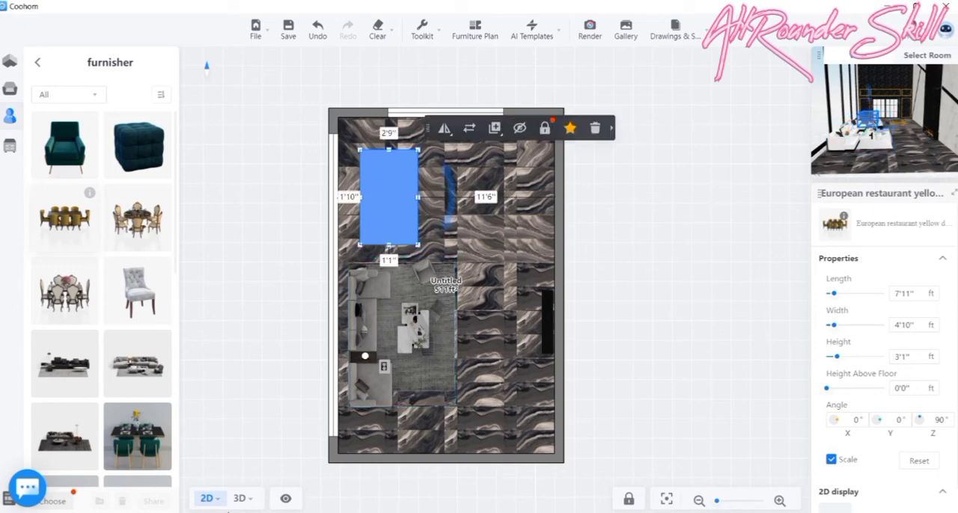
- Switch to the 3D view, orbit round to the dining set and open it in the Material Editor
{"action": "left_click", "coordinate": [240, 500]}
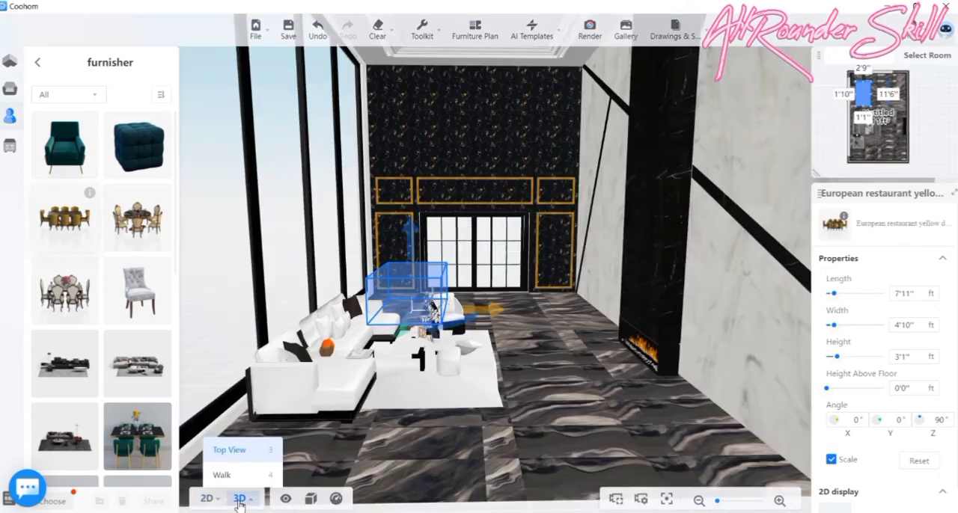
{"action": "left_click", "coordinate": [630, 454]}
{"action": "left_click_drag", "start_coordinate": [604, 454], "coordinate": [354, 453]}
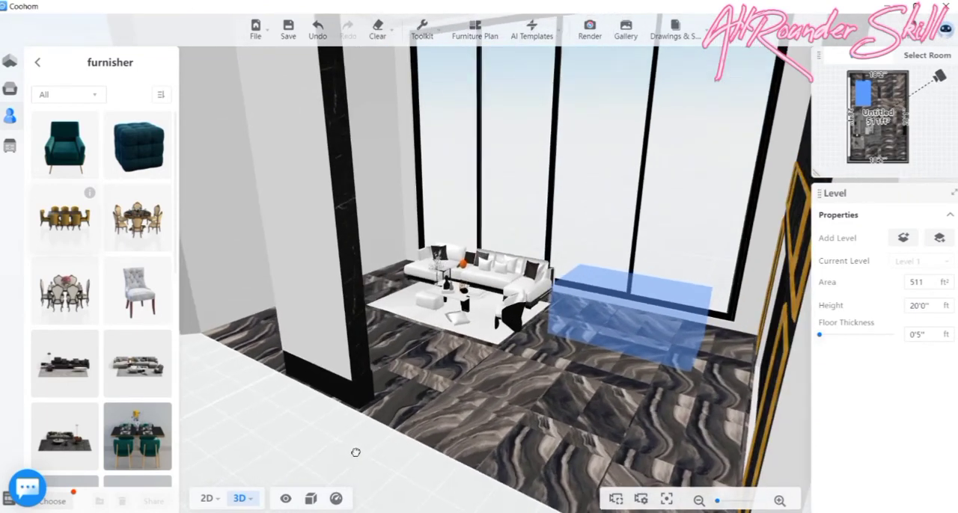
{"action": "left_click", "coordinate": [639, 323]}
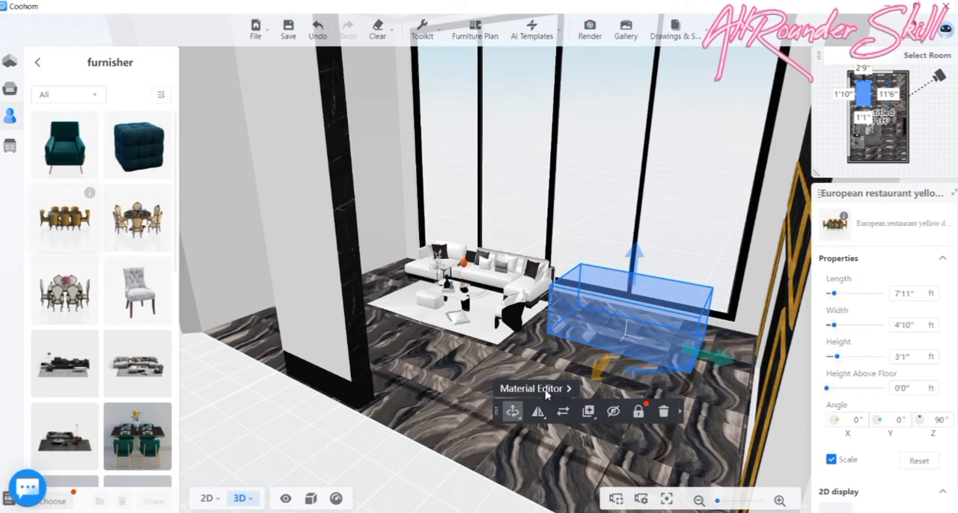
{"action": "left_click", "coordinate": [545, 392]}
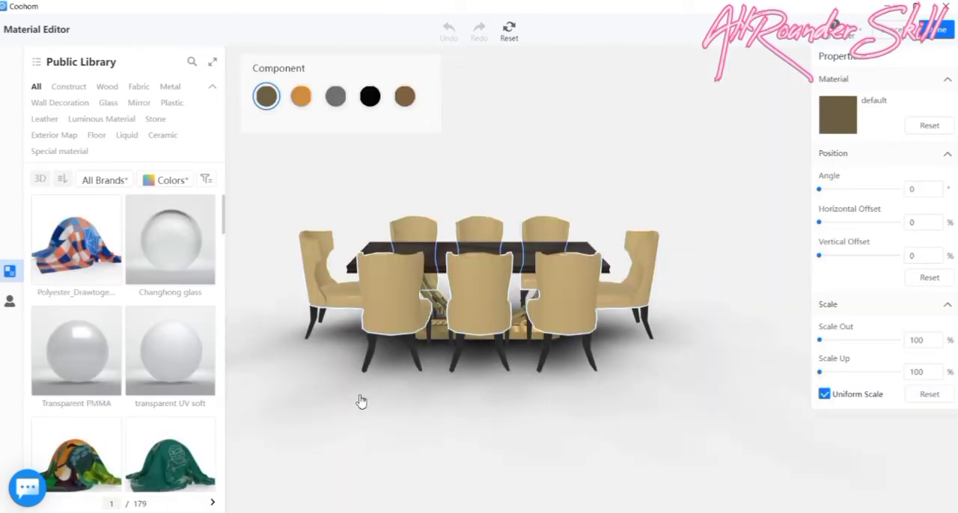
- Inspect the dining set's material components from several angles and select the upholstery of the chairs
{"action": "left_click_drag", "start_coordinate": [369, 400], "coordinate": [437, 367]}
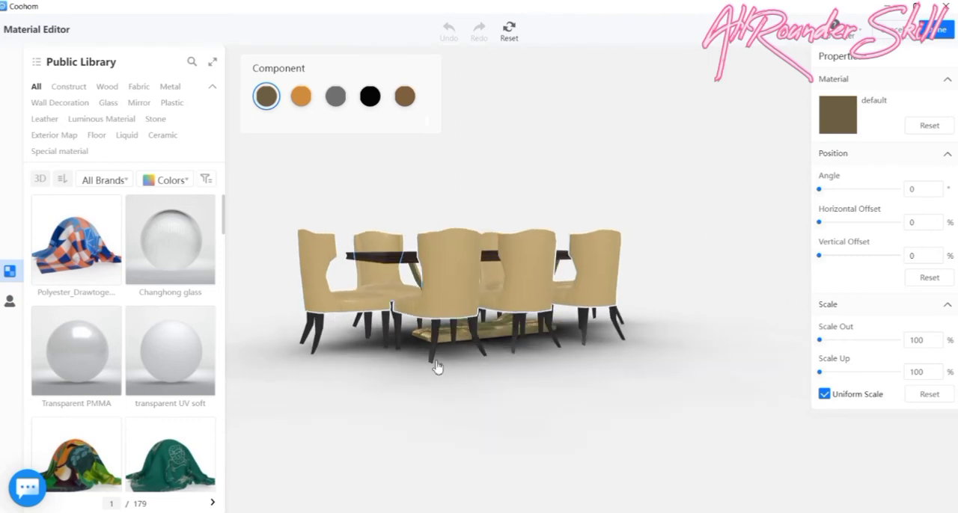
{"action": "left_click_drag", "start_coordinate": [498, 419], "coordinate": [423, 452]}
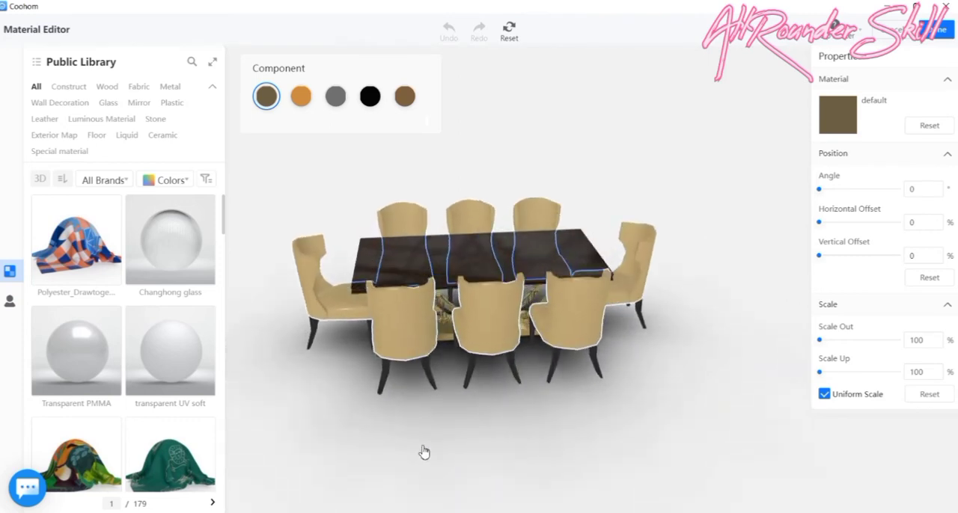
{"action": "left_click", "coordinate": [394, 326]}
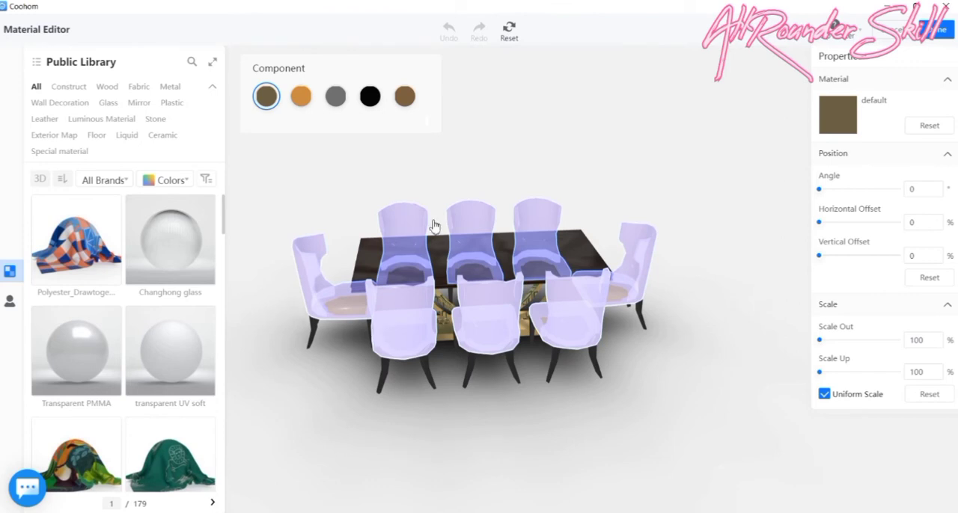
{"action": "left_click", "coordinate": [404, 98]}
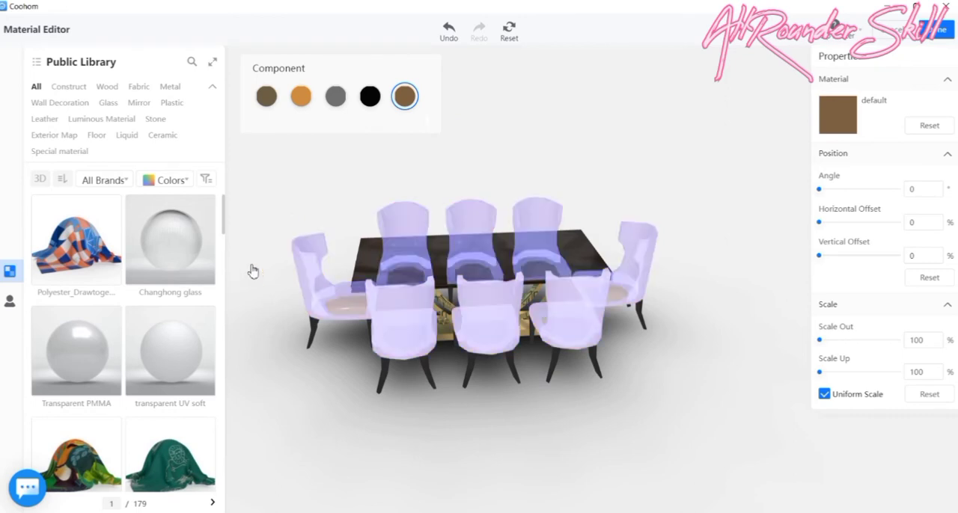
{"action": "left_click", "coordinate": [312, 272]}
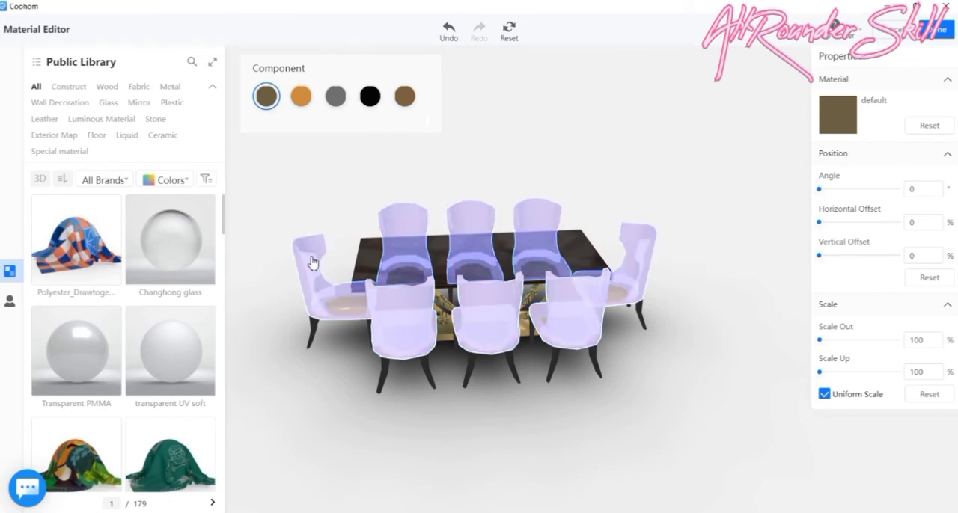
- Filter the Fabric materials by green and look through them for a chair upholstery
{"action": "left_click", "coordinate": [139, 87]}
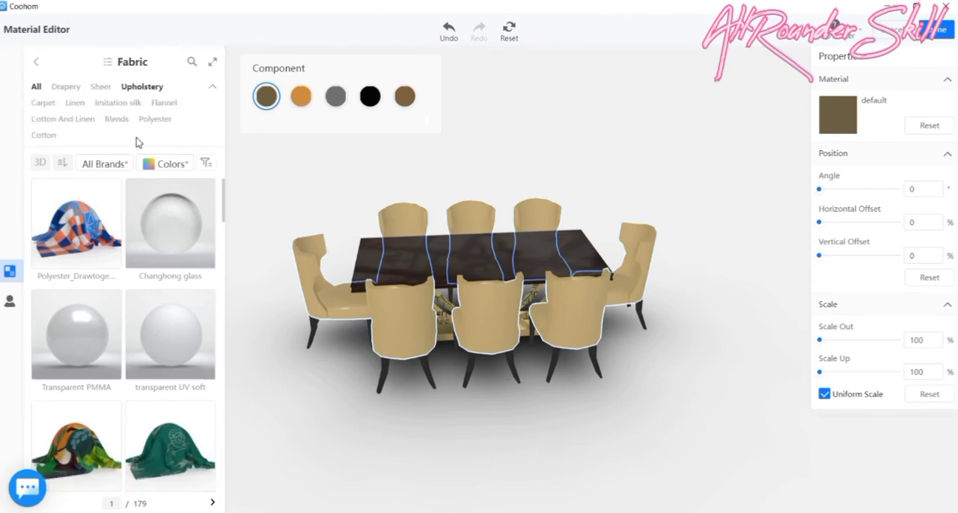
{"action": "left_click", "coordinate": [182, 166]}
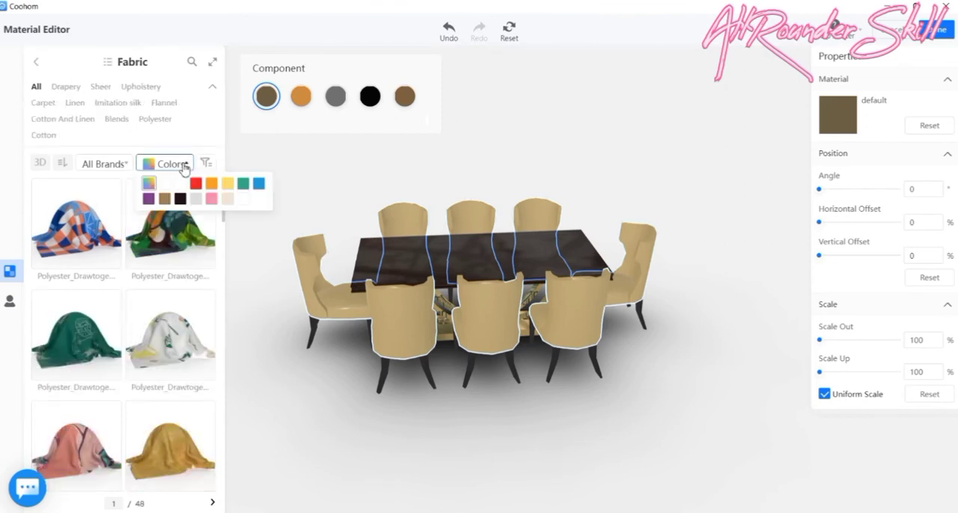
{"action": "left_click", "coordinate": [251, 184]}
{"action": "scroll", "coordinate": [196, 224], "scroll_direction": "down", "scroll_amount": 5}
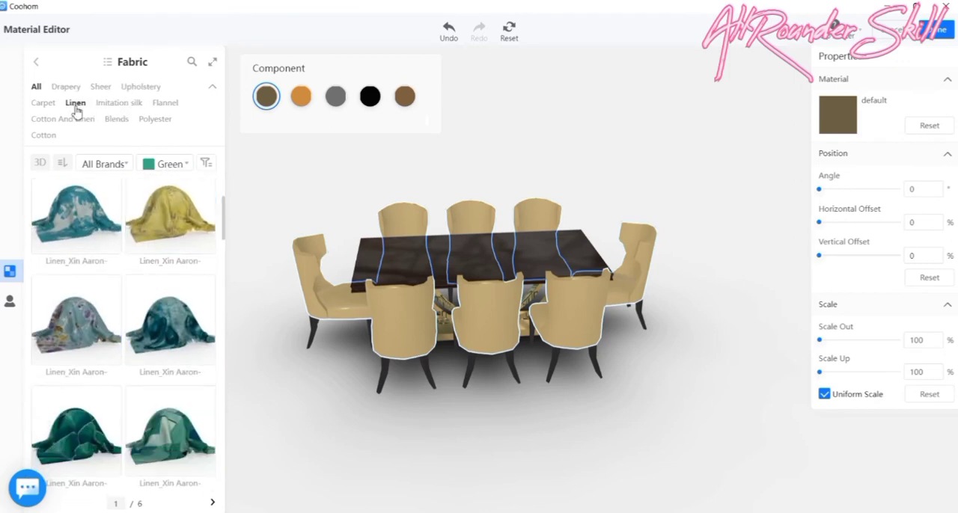
- Look through the Imitation silk fabrics for a chair upholstery and filter them by green
{"action": "left_click", "coordinate": [126, 105]}
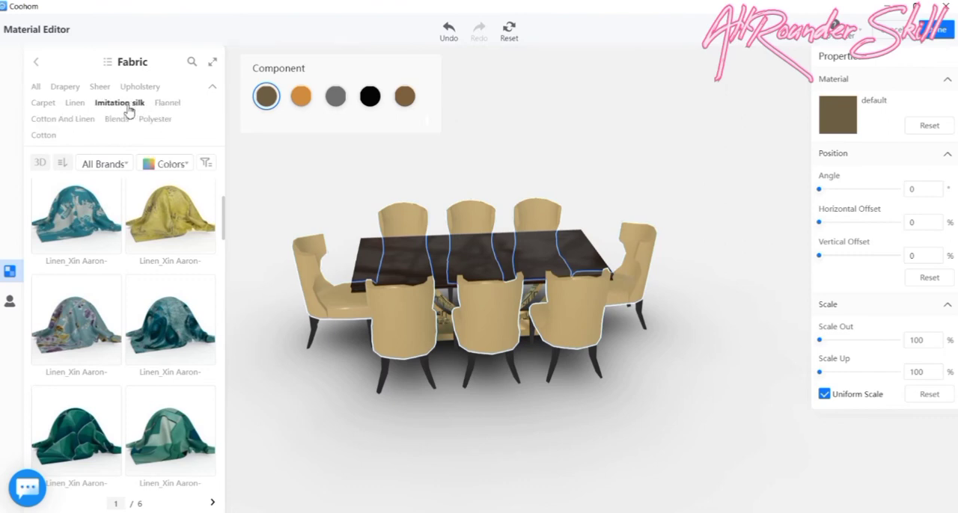
{"action": "scroll", "coordinate": [153, 303], "scroll_direction": "down", "scroll_amount": 5}
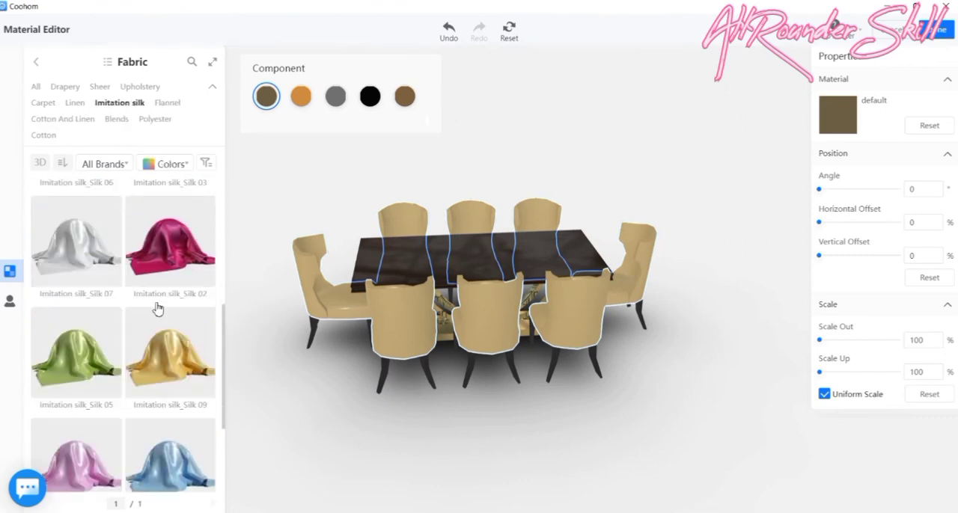
{"action": "scroll", "coordinate": [158, 307], "scroll_direction": "up", "scroll_amount": 3}
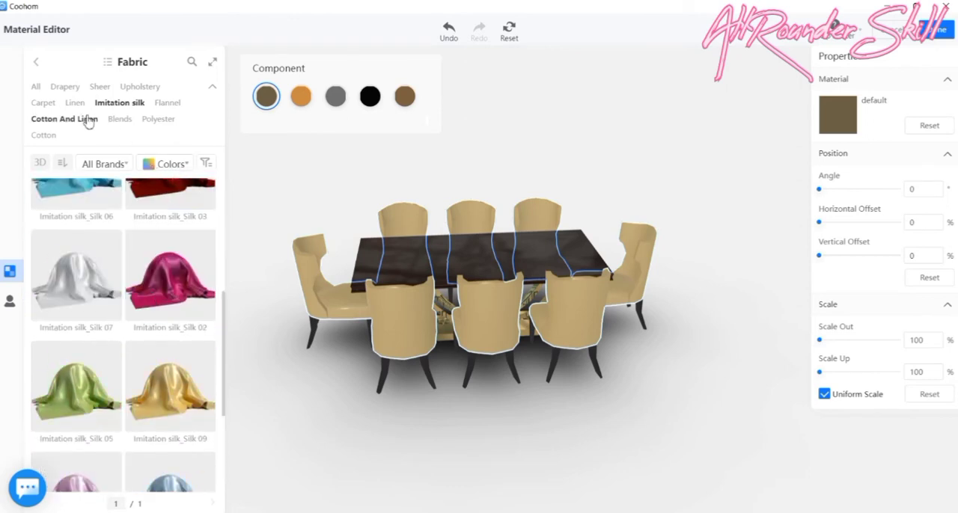
{"action": "scroll", "coordinate": [168, 239], "scroll_direction": "up", "scroll_amount": 3}
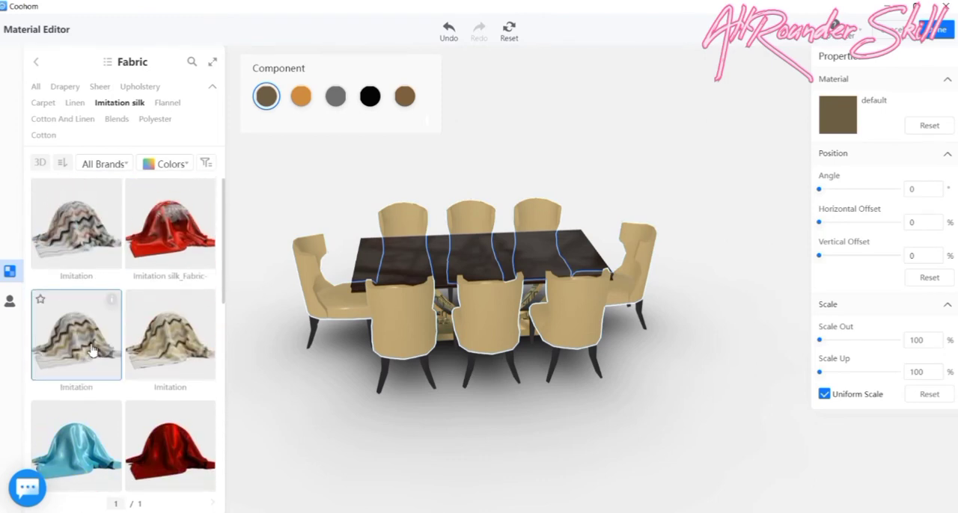
{"action": "left_click", "coordinate": [182, 169]}
{"action": "left_click", "coordinate": [238, 187]}
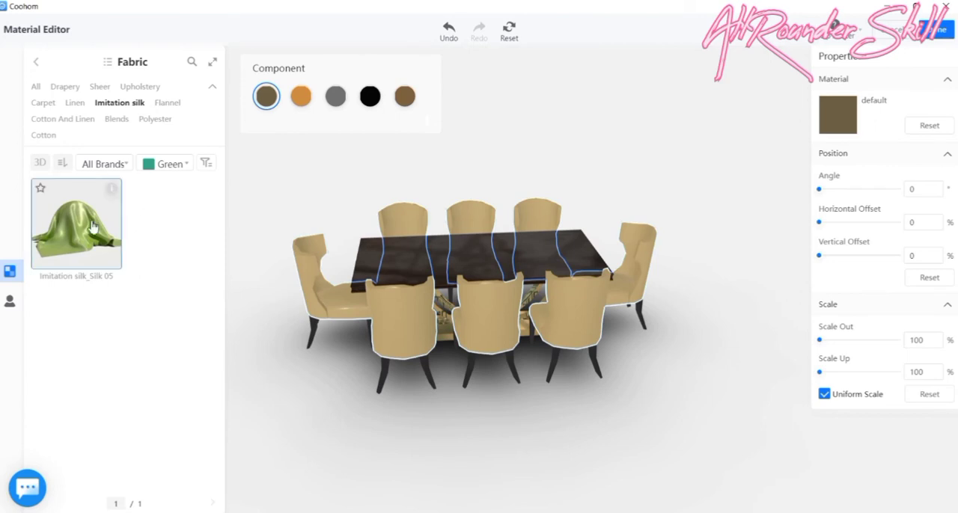
- Filter all Fabric materials by green, apply the Flannel_Dark green velvet to the dining chairs' upholstery and check it from several angles
{"action": "left_click", "coordinate": [36, 87]}
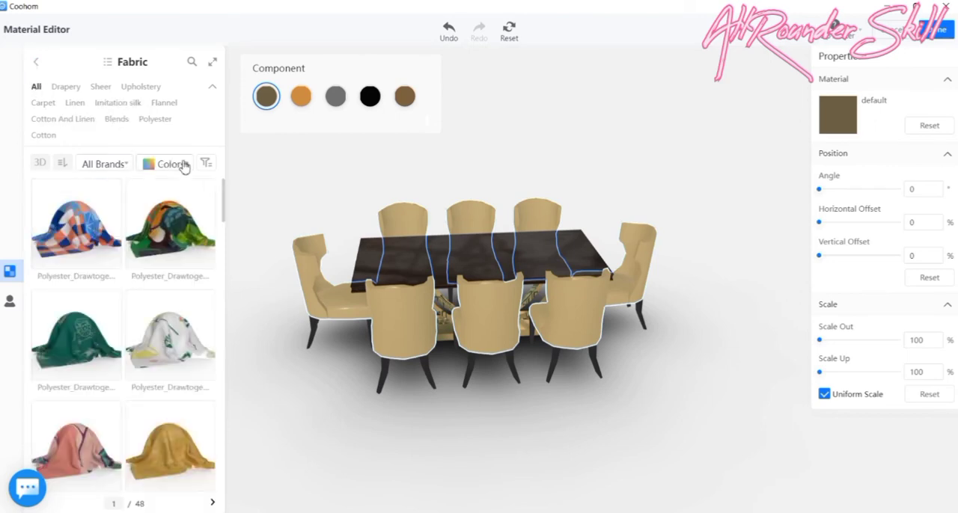
{"action": "left_click", "coordinate": [185, 166]}
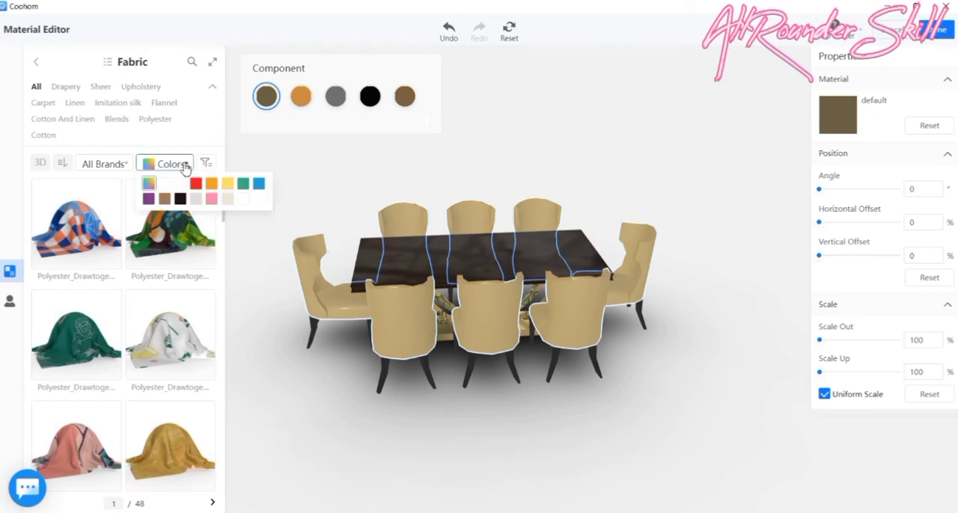
{"action": "left_click", "coordinate": [244, 185]}
{"action": "scroll", "coordinate": [123, 293], "scroll_direction": "down", "scroll_amount": 5}
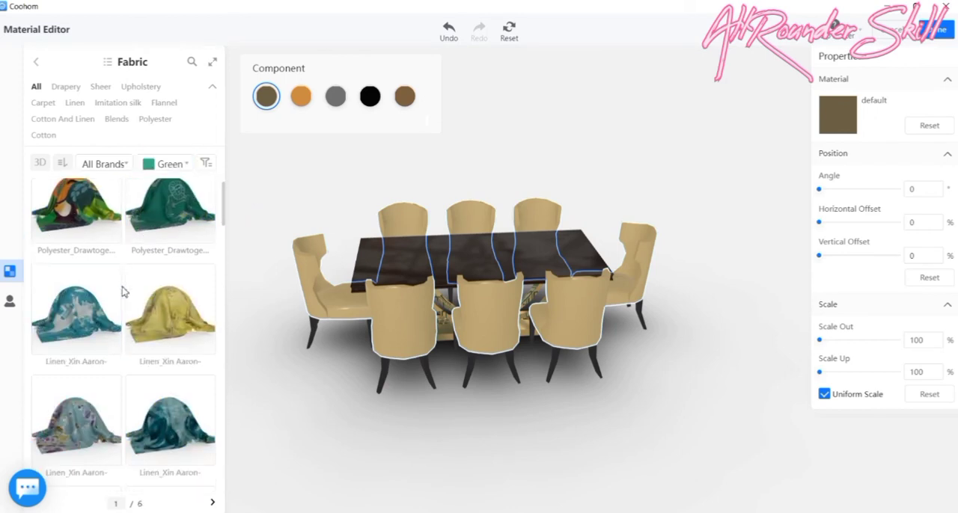
{"action": "scroll", "coordinate": [123, 292], "scroll_direction": "down", "scroll_amount": 5}
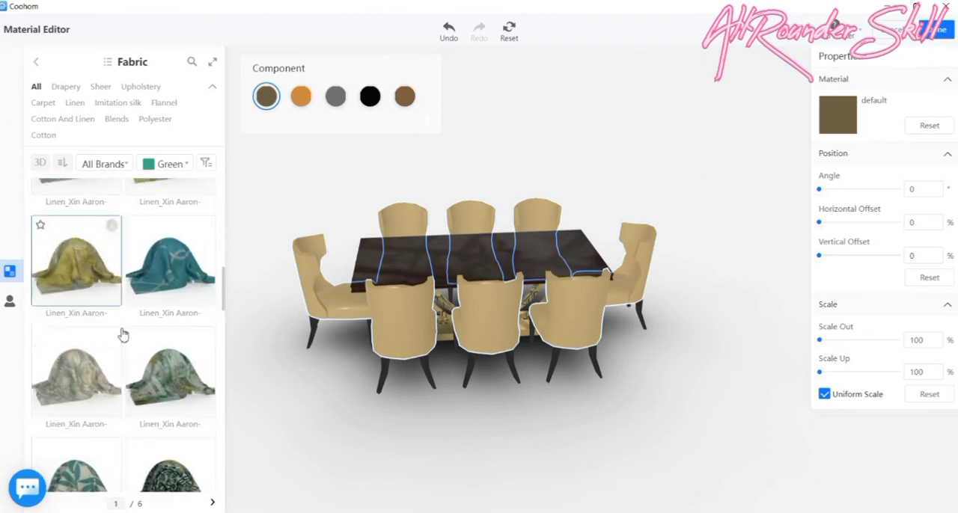
{"action": "scroll", "coordinate": [147, 294], "scroll_direction": "down", "scroll_amount": 5}
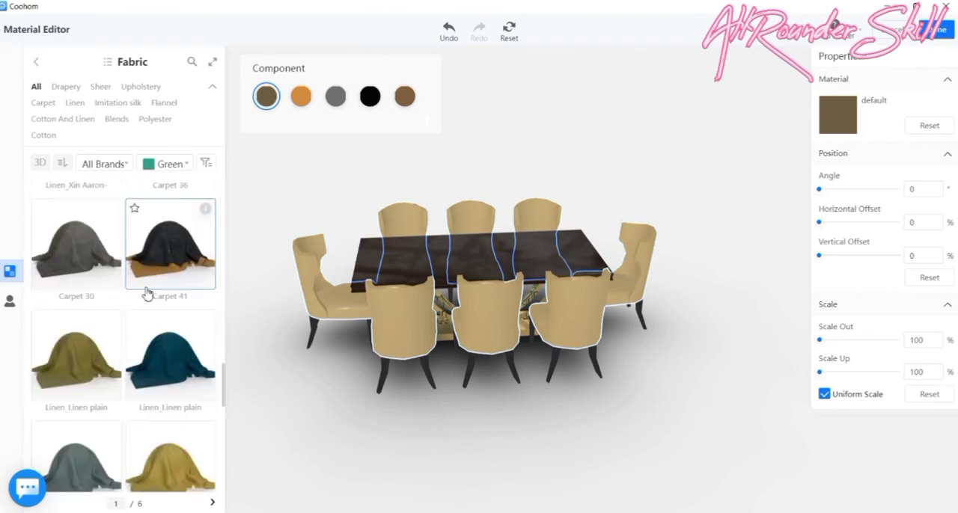
{"action": "scroll", "coordinate": [147, 294], "scroll_direction": "up", "scroll_amount": 1}
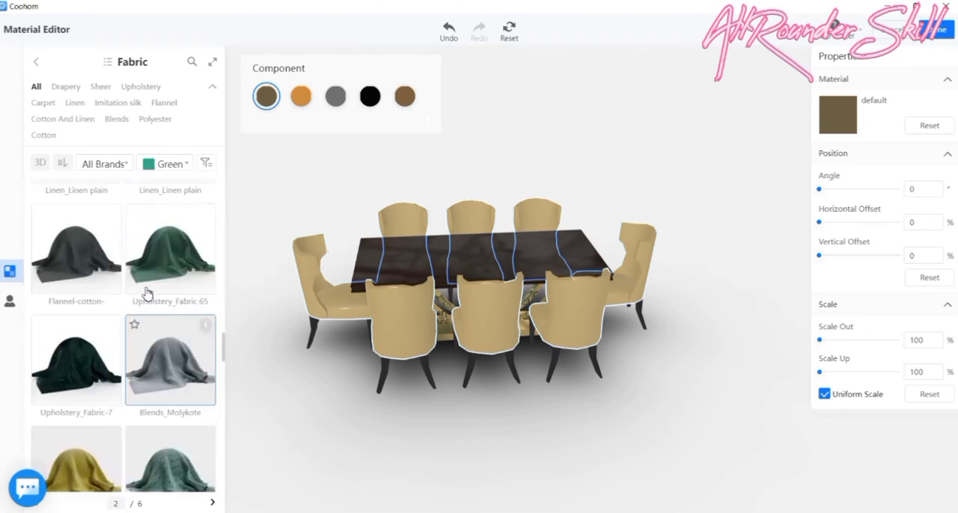
{"action": "scroll", "coordinate": [163, 272], "scroll_direction": "down", "scroll_amount": 3}
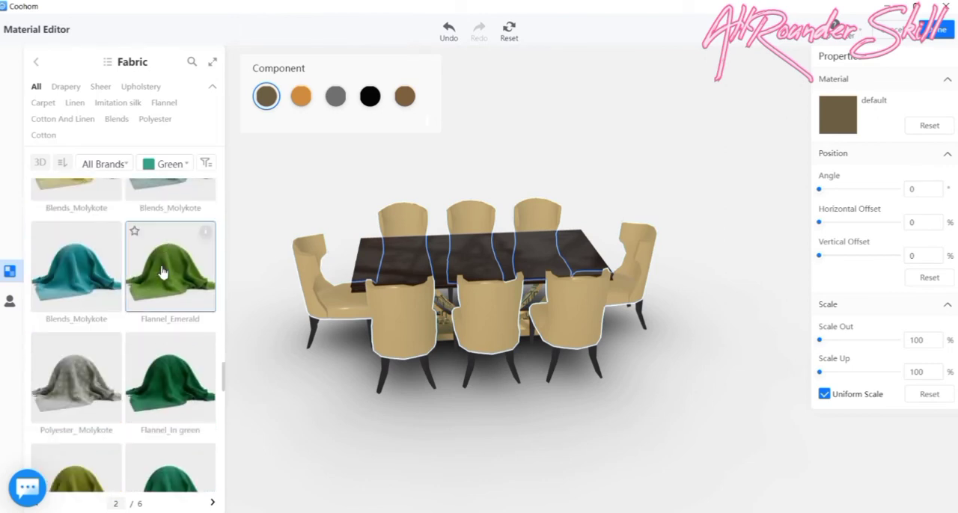
{"action": "scroll", "coordinate": [163, 272], "scroll_direction": "down", "scroll_amount": 2}
{"action": "scroll", "coordinate": [163, 272], "scroll_direction": "down", "scroll_amount": 5}
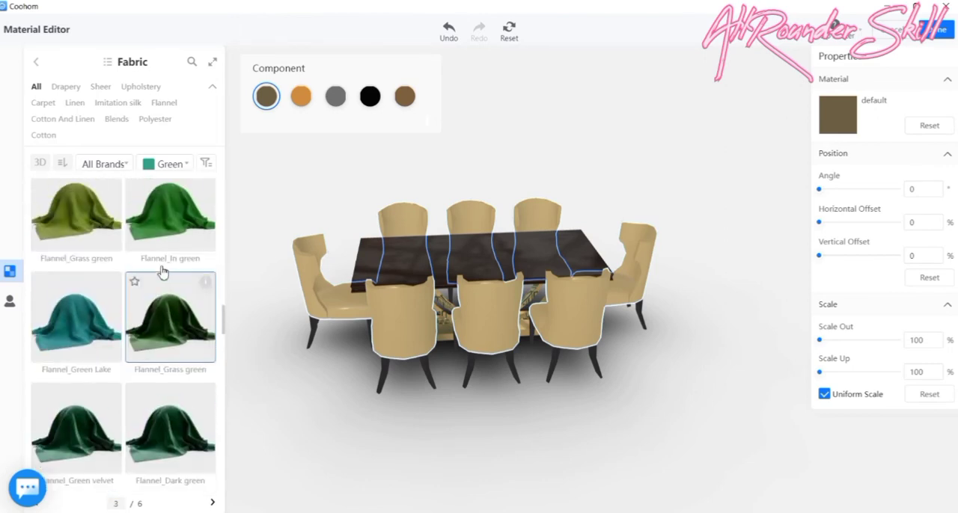
{"action": "scroll", "coordinate": [166, 336], "scroll_direction": "down", "scroll_amount": 1}
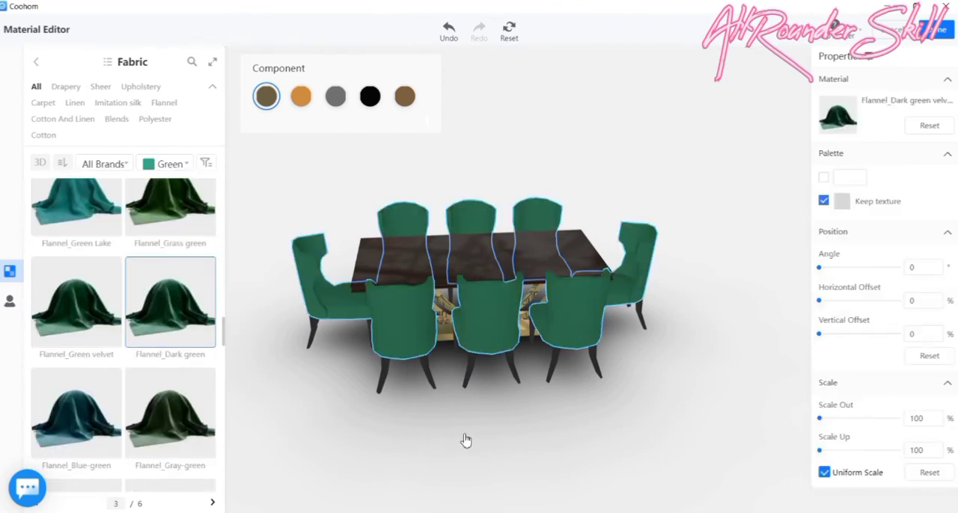
{"action": "left_click_drag", "start_coordinate": [466, 440], "coordinate": [655, 433]}
{"action": "left_click_drag", "start_coordinate": [664, 410], "coordinate": [455, 406]}
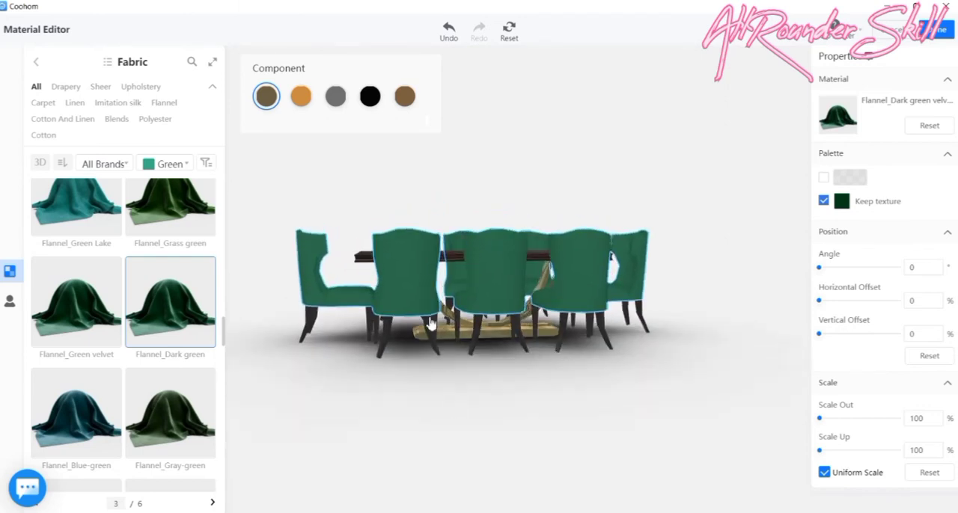
- Try the Solid color wood-Orange material on the black legs of the dining chairs
{"action": "left_click", "coordinate": [405, 96]}
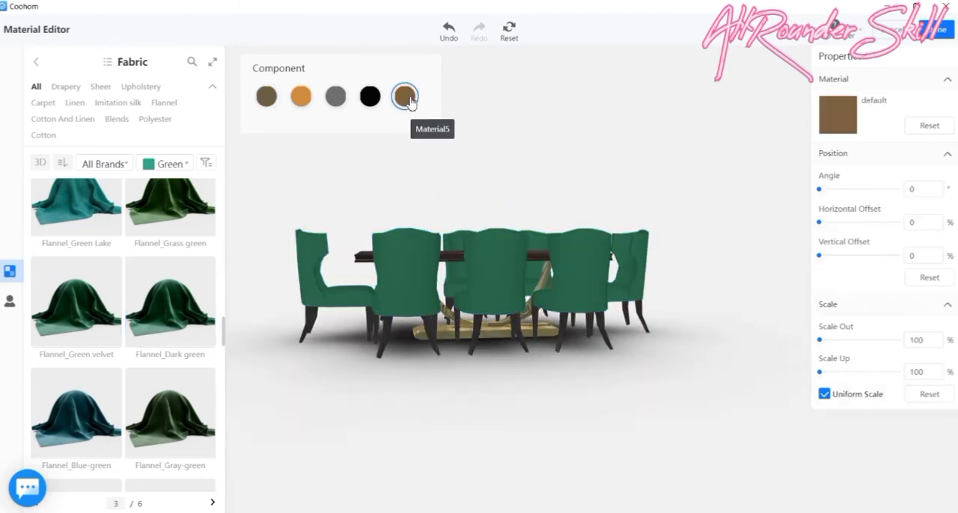
{"action": "left_click", "coordinate": [388, 349]}
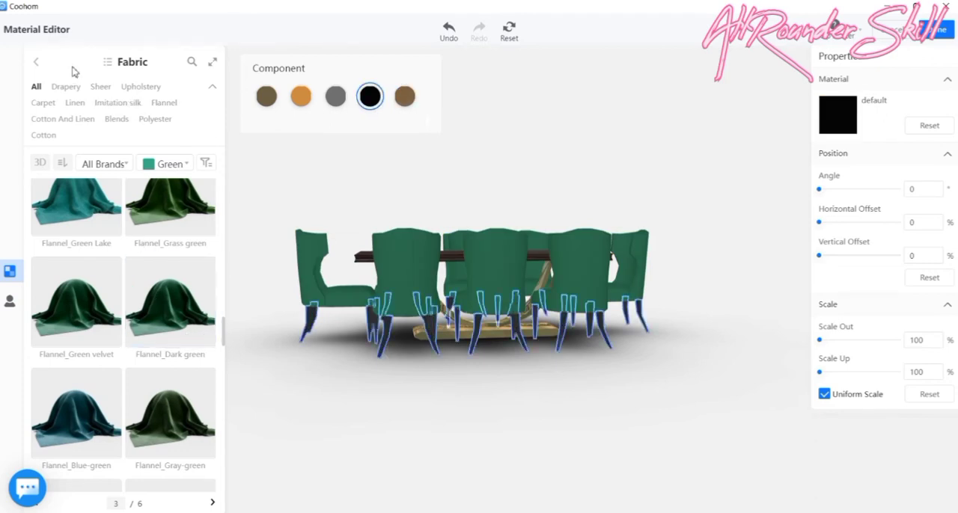
{"action": "left_click", "coordinate": [36, 63]}
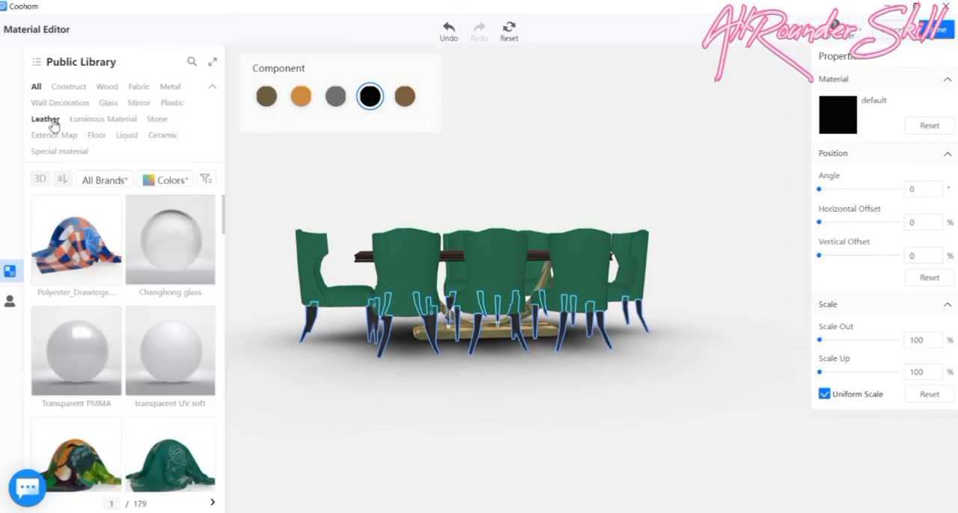
{"action": "left_click", "coordinate": [108, 87]}
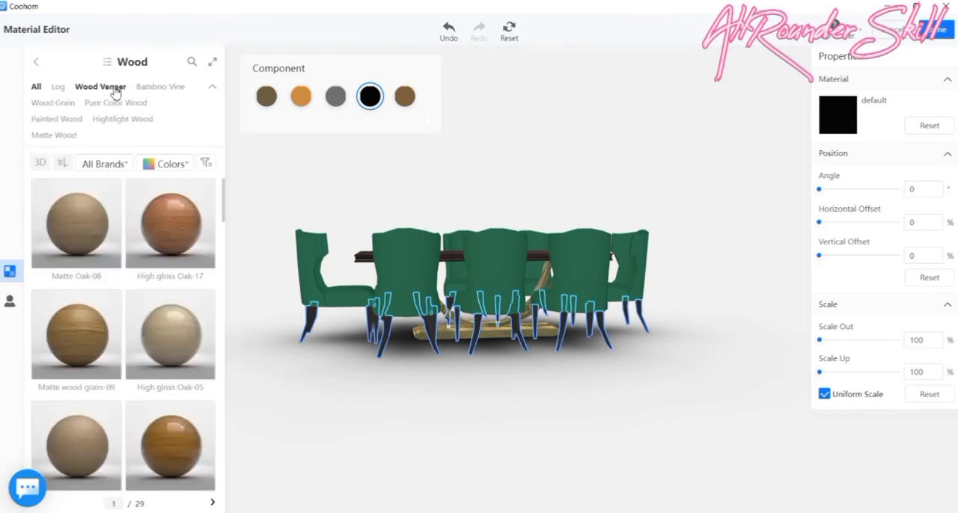
{"action": "scroll", "coordinate": [164, 404], "scroll_direction": "down", "scroll_amount": 1}
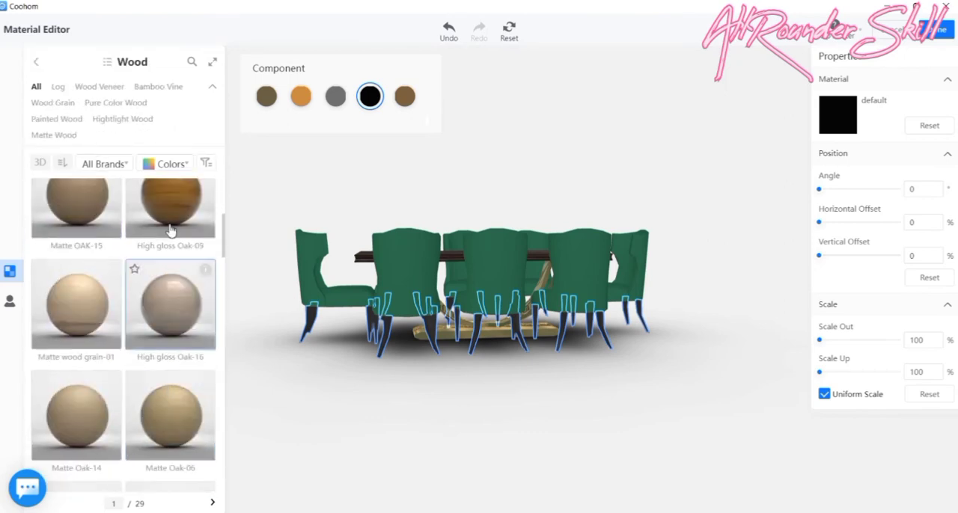
{"action": "left_click", "coordinate": [187, 164]}
{"action": "left_click", "coordinate": [212, 183]}
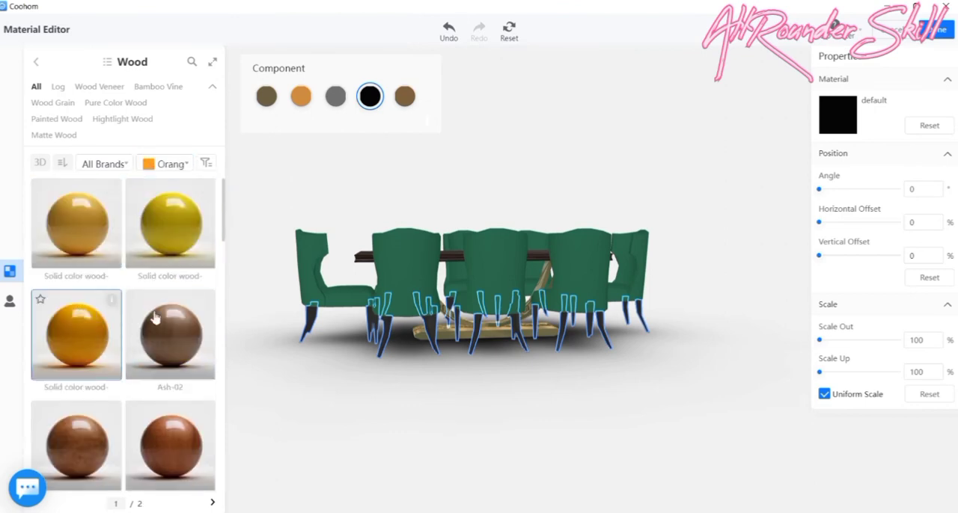
{"action": "left_click_drag", "start_coordinate": [406, 421], "coordinate": [539, 443]}
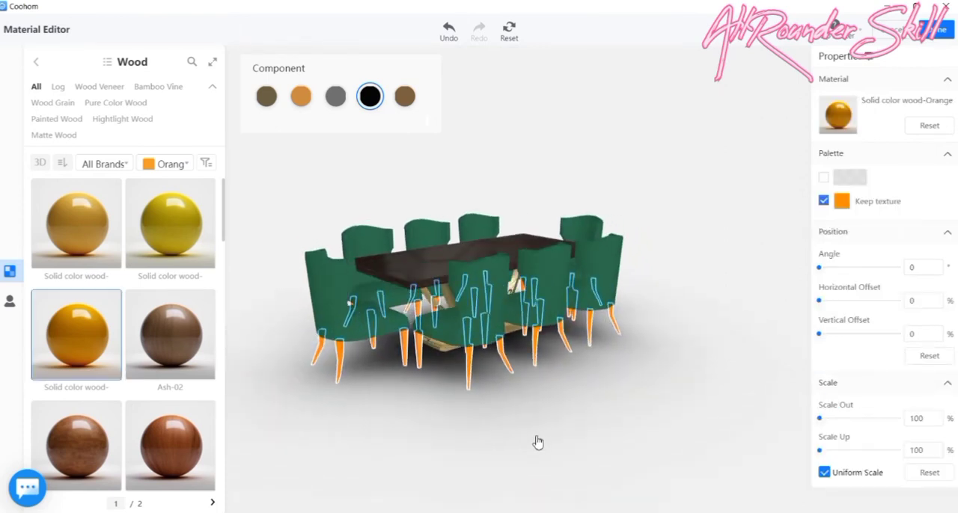
- Look through the yellow Wood materials for the chair legs, then undo the orange wood material on them
{"action": "left_click", "coordinate": [186, 165]}
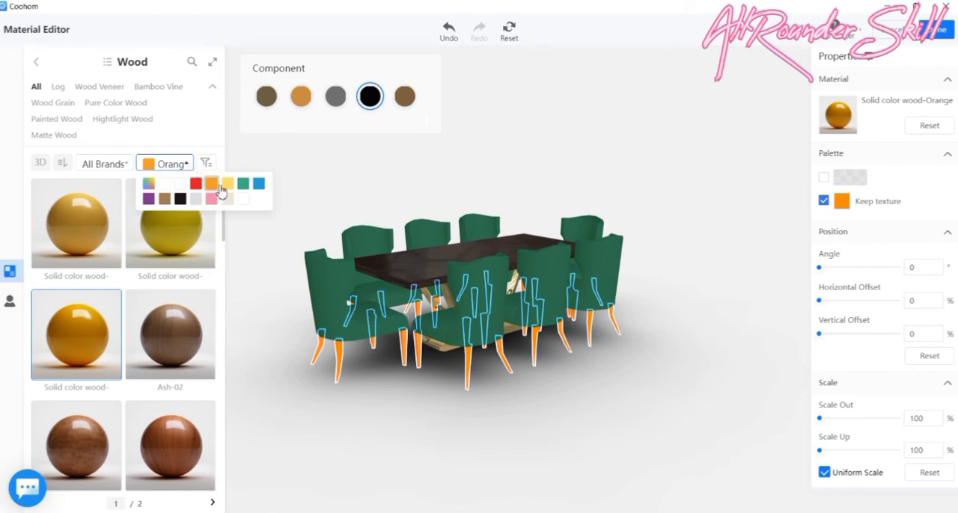
{"action": "left_click", "coordinate": [227, 185]}
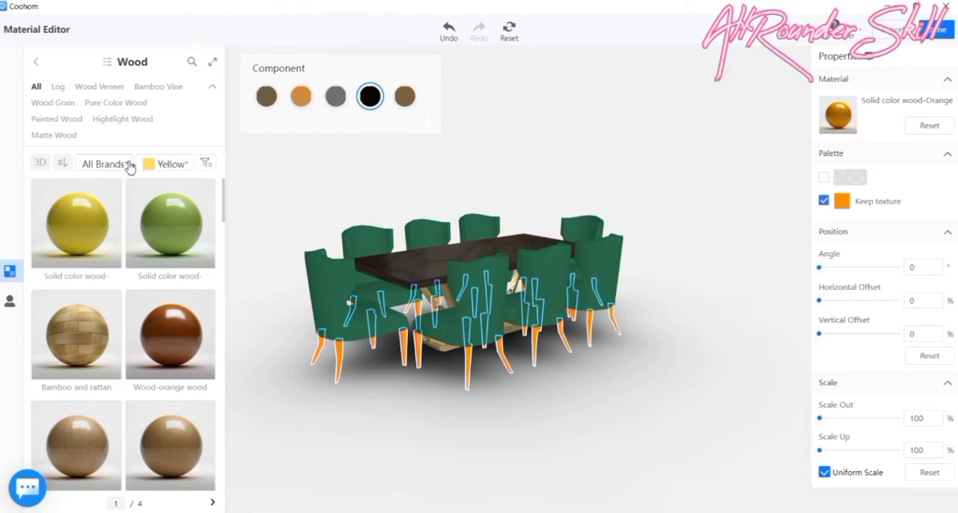
{"action": "scroll", "coordinate": [138, 216], "scroll_direction": "down", "scroll_amount": 7}
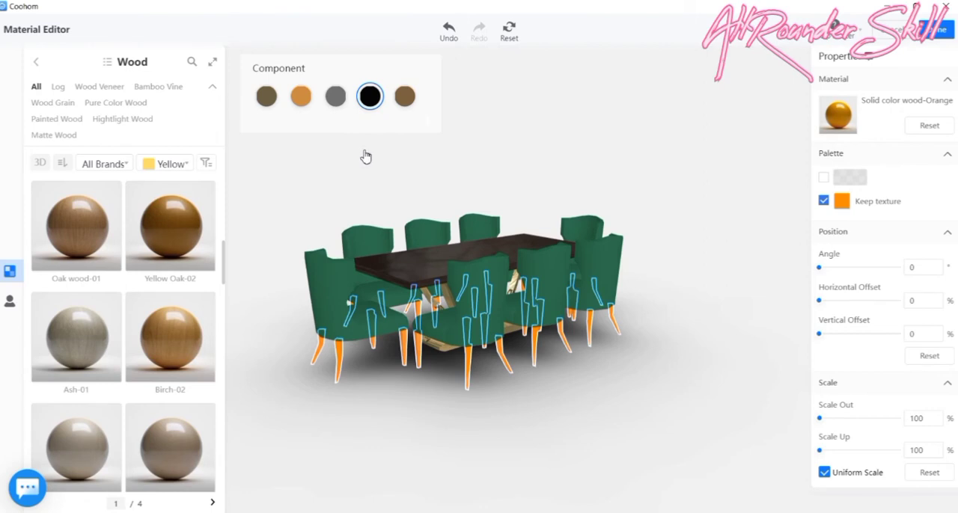
{"action": "key", "text": "ctrl+z"}
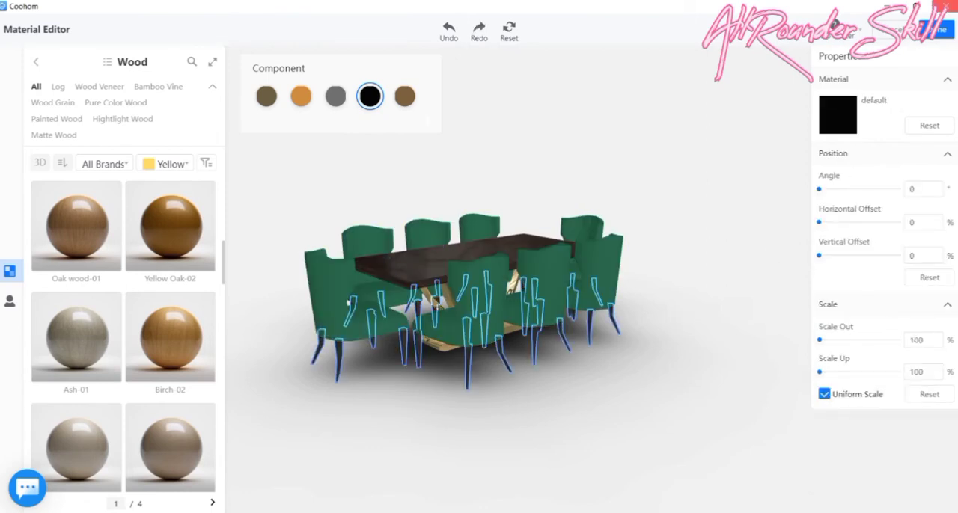
- Finish editing the dining set's materials and inspect the recoloured set within the 3D room
{"action": "left_click", "coordinate": [941, 33]}
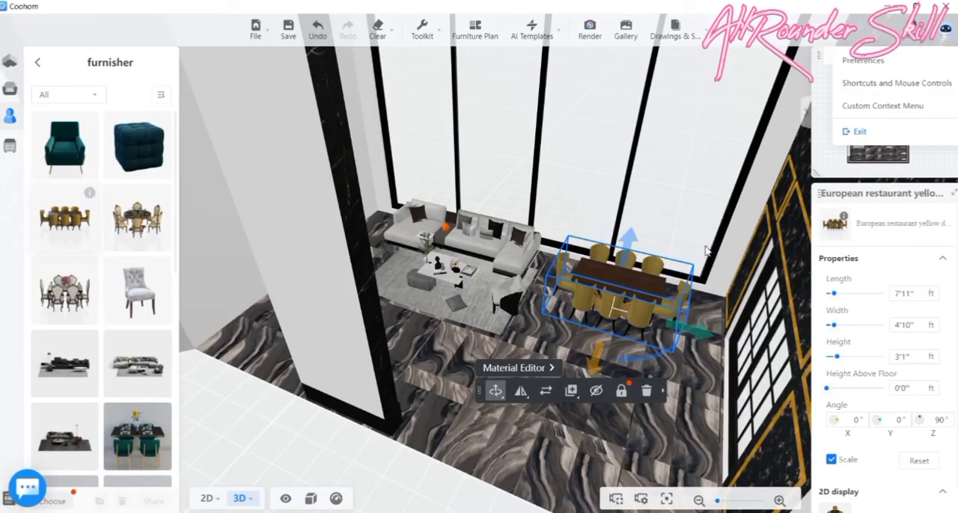
{"action": "left_click_drag", "start_coordinate": [541, 425], "coordinate": [624, 329]}
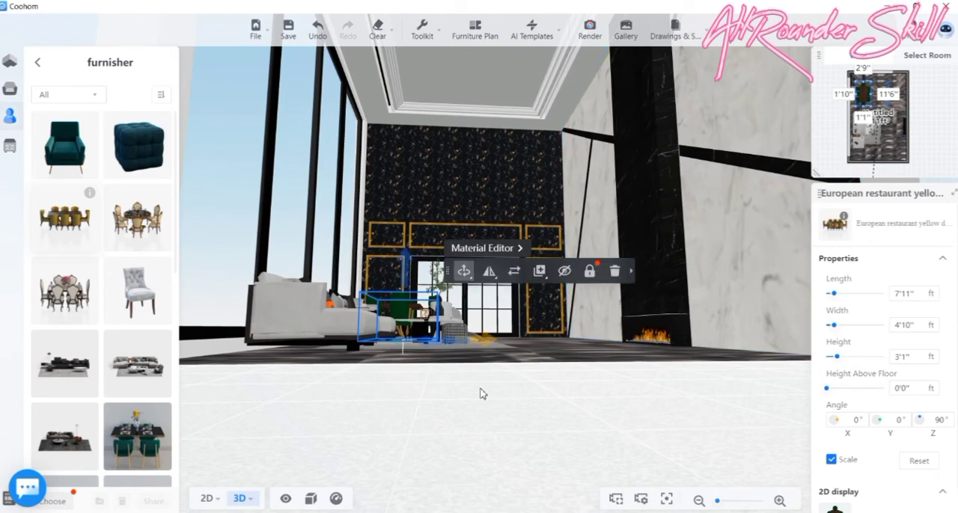
{"action": "left_click_drag", "start_coordinate": [467, 438], "coordinate": [466, 453]}
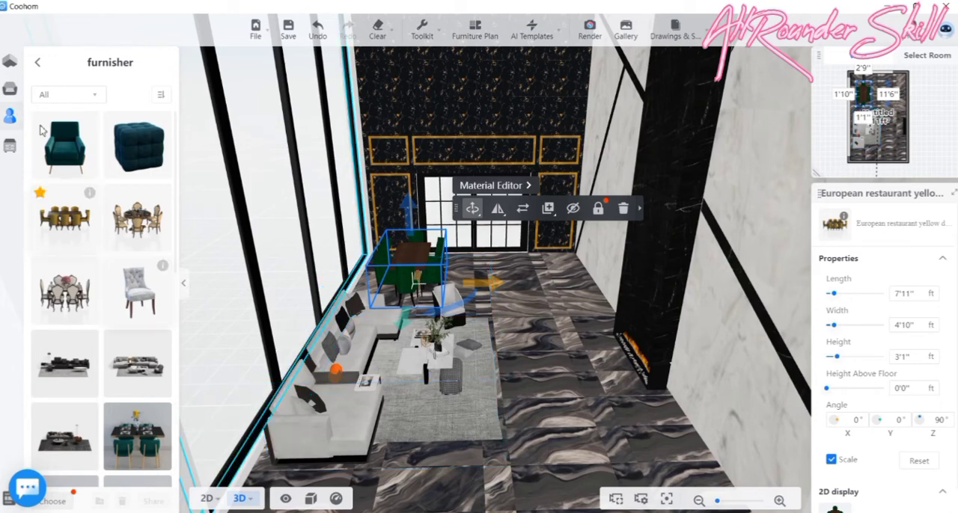
- Hang the Nude lights pendant from the kitchen favourites folder near the window wall, scaled uniformly to about 10'7" by 9'10" by 16'4" high
{"action": "left_click", "coordinate": [39, 66]}
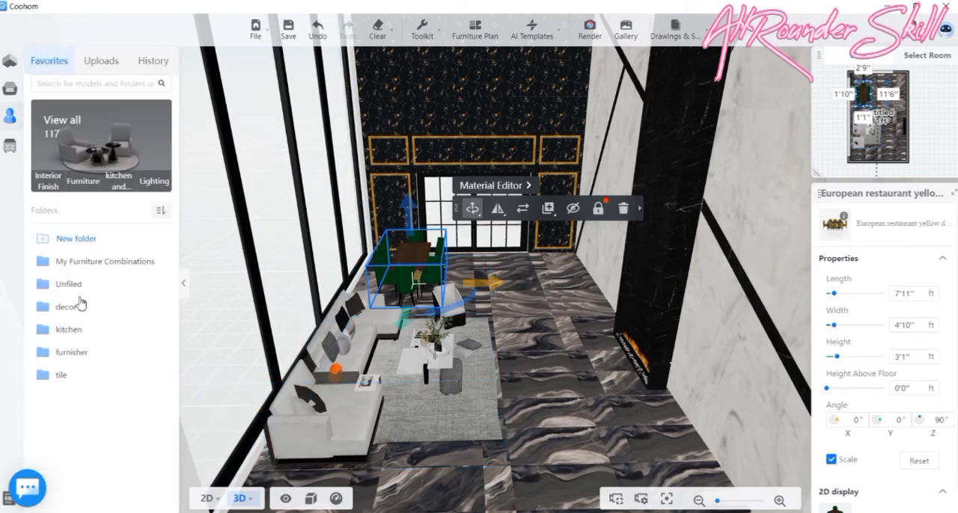
{"action": "left_click", "coordinate": [69, 330]}
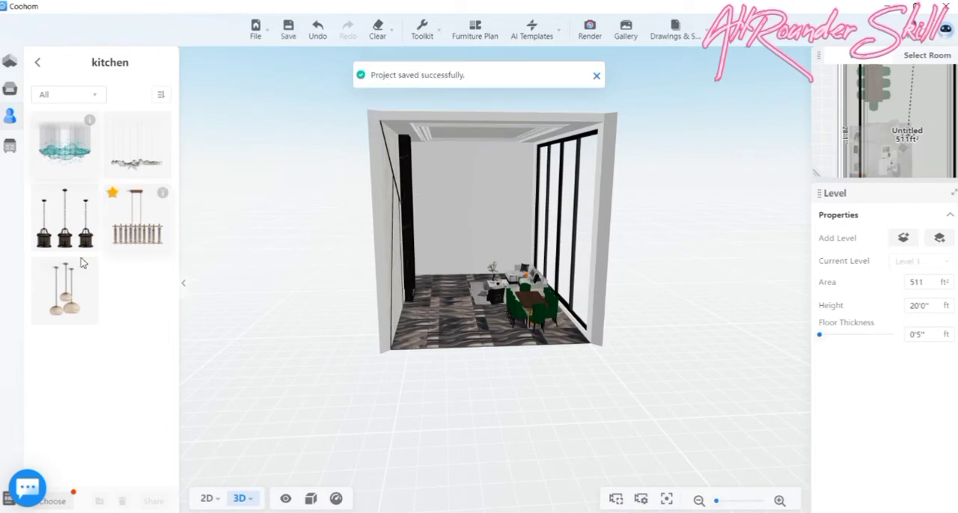
{"action": "left_click", "coordinate": [59, 286]}
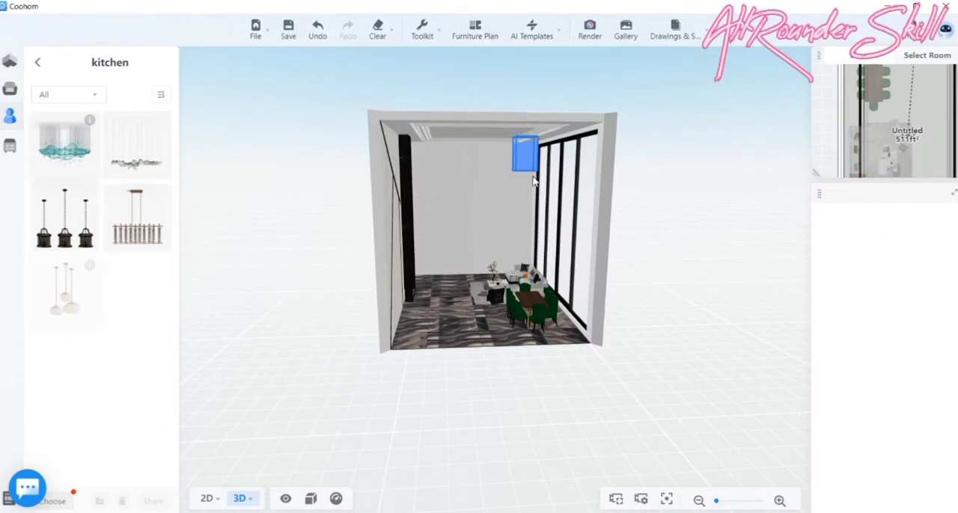
{"action": "left_click", "coordinate": [537, 246]}
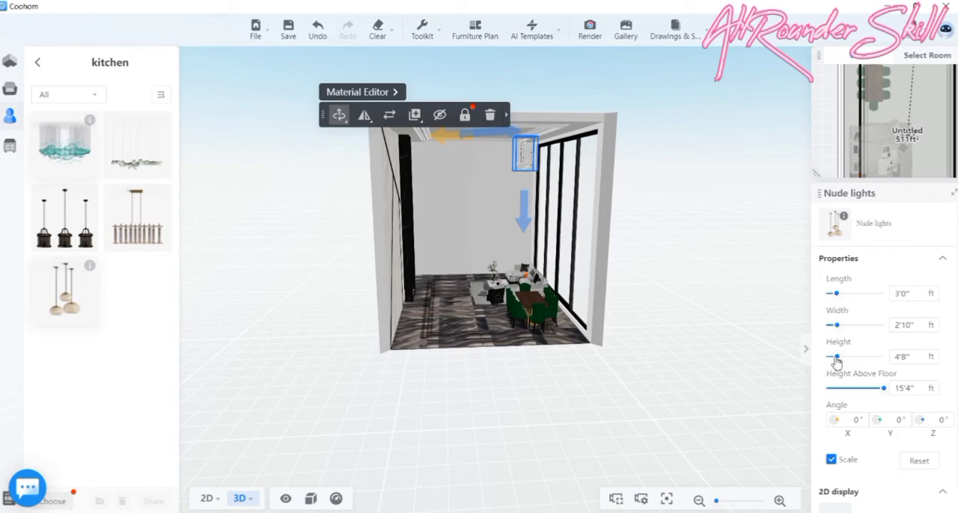
{"action": "left_click_drag", "start_coordinate": [848, 358], "coordinate": [870, 369]}
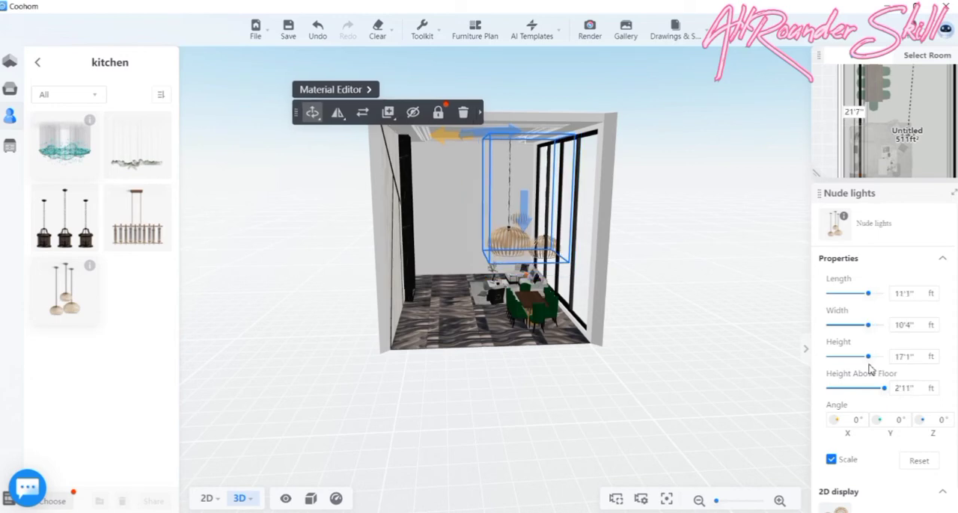
{"action": "left_click_drag", "start_coordinate": [870, 336], "coordinate": [868, 336]}
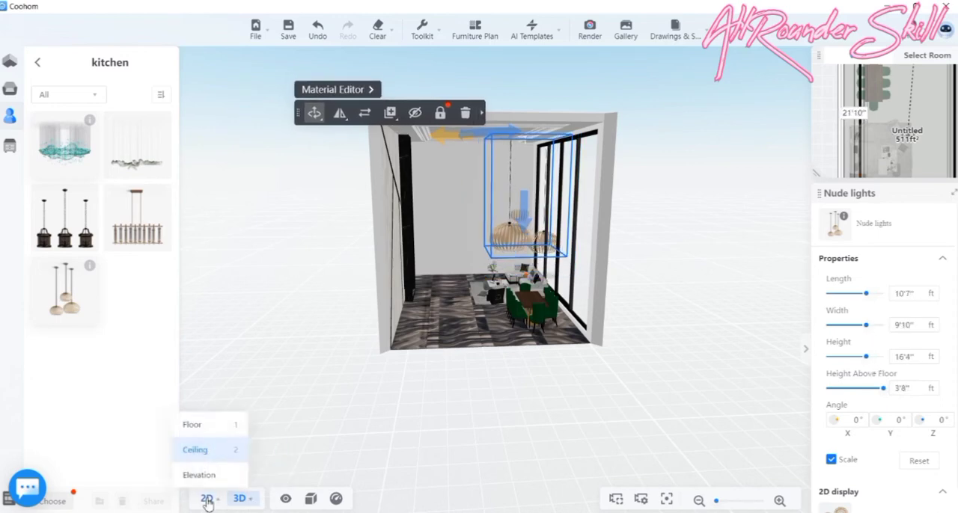
- In the 2D ceiling plan, shrink the Nude lights pendant to about 3'6" by 3'3", move it over the dining table, and return to 3D
{"action": "left_click", "coordinate": [208, 498]}
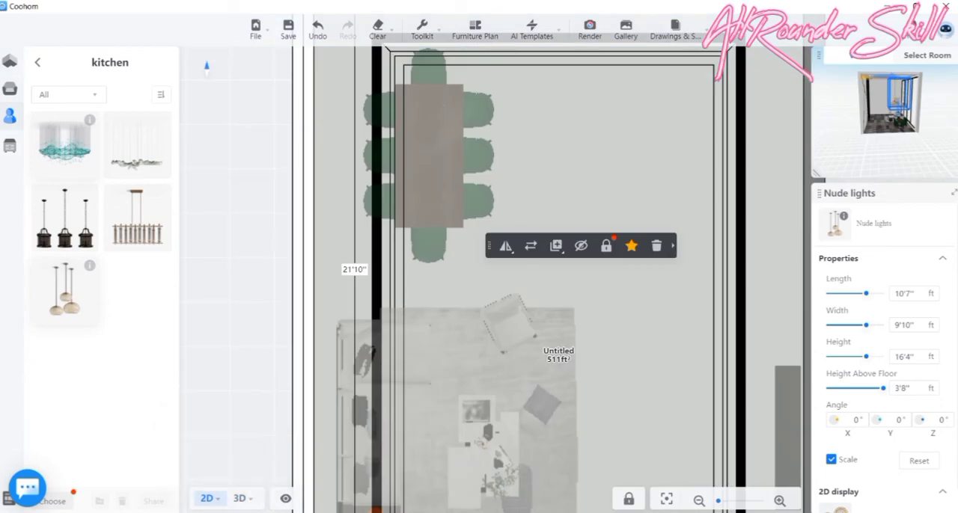
{"action": "mouse_move", "coordinate": [208, 501]}
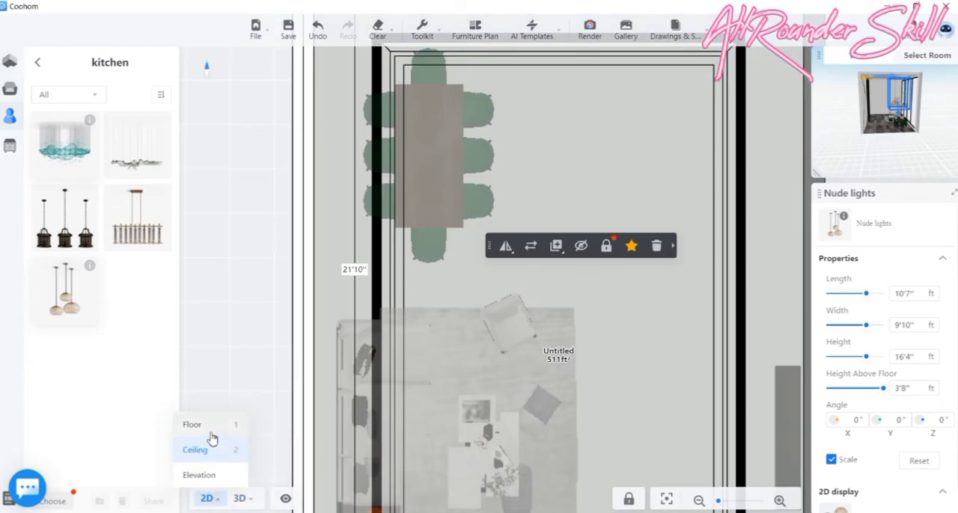
{"action": "left_click", "coordinate": [211, 432]}
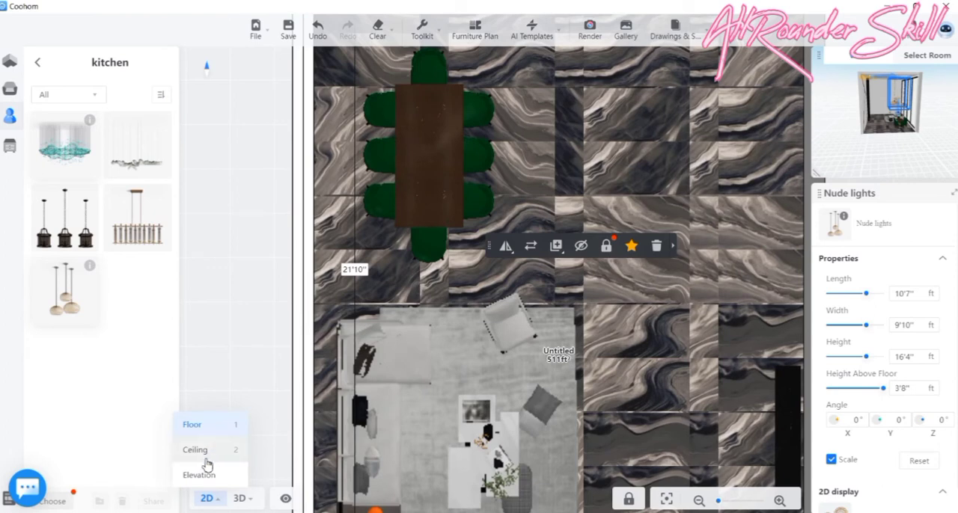
{"action": "left_click", "coordinate": [196, 450]}
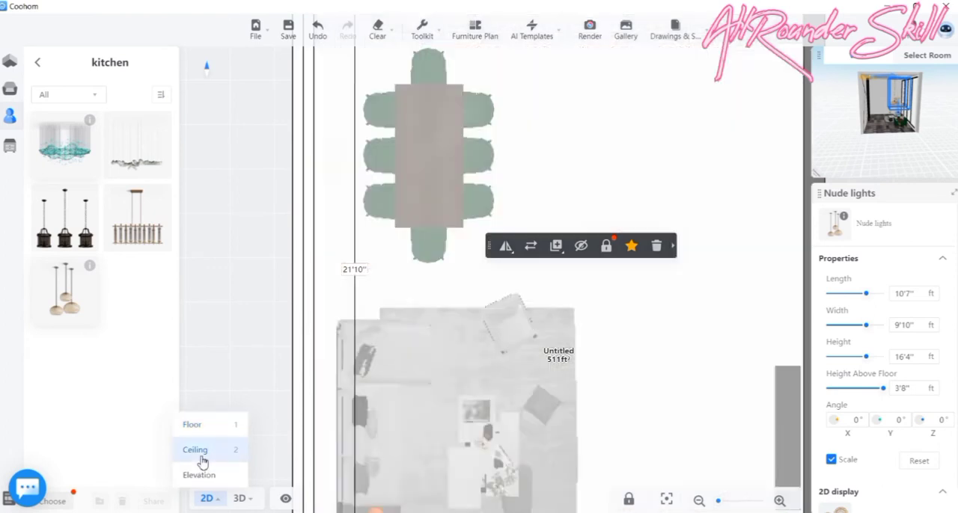
{"action": "scroll", "coordinate": [477, 324], "scroll_direction": "down", "scroll_amount": 3}
{"action": "scroll", "coordinate": [477, 324], "scroll_direction": "down", "scroll_amount": 2}
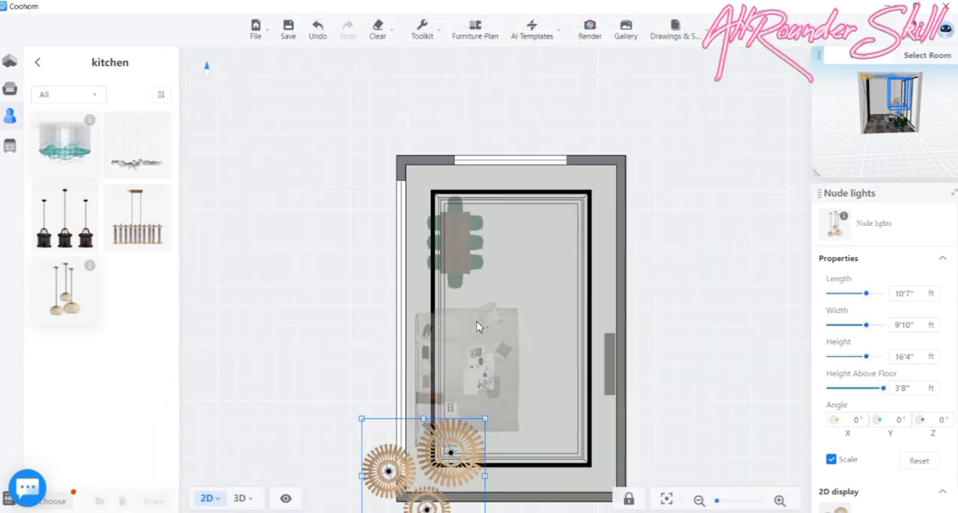
{"action": "left_click", "coordinate": [424, 442]}
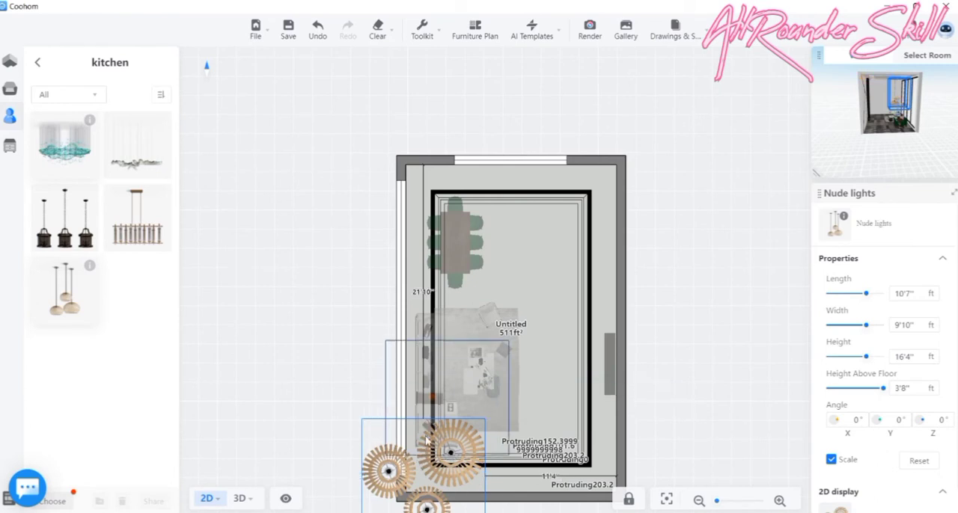
{"action": "left_click_drag", "start_coordinate": [424, 420], "coordinate": [437, 190]}
{"action": "left_click_drag", "start_coordinate": [533, 181], "coordinate": [463, 232]}
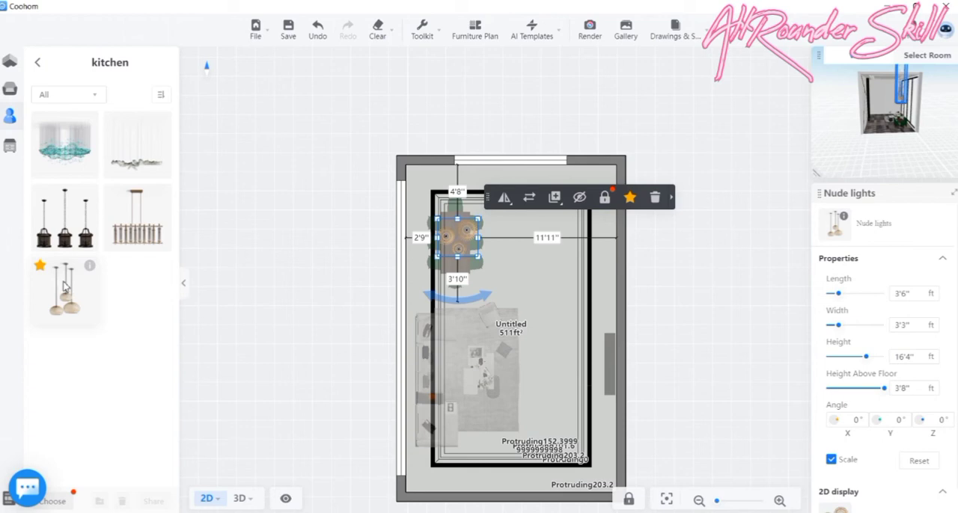
{"action": "mouse_move", "coordinate": [87, 273]}
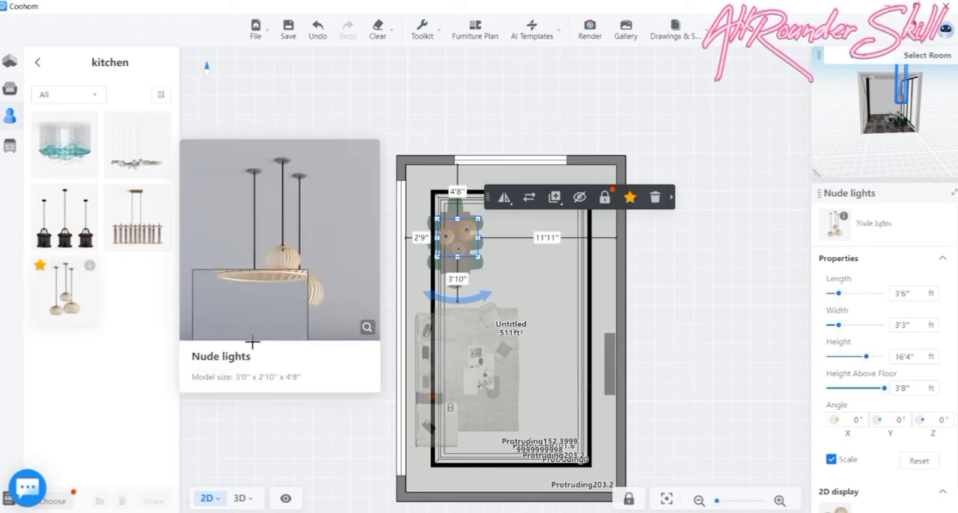
{"action": "left_click", "coordinate": [242, 499]}
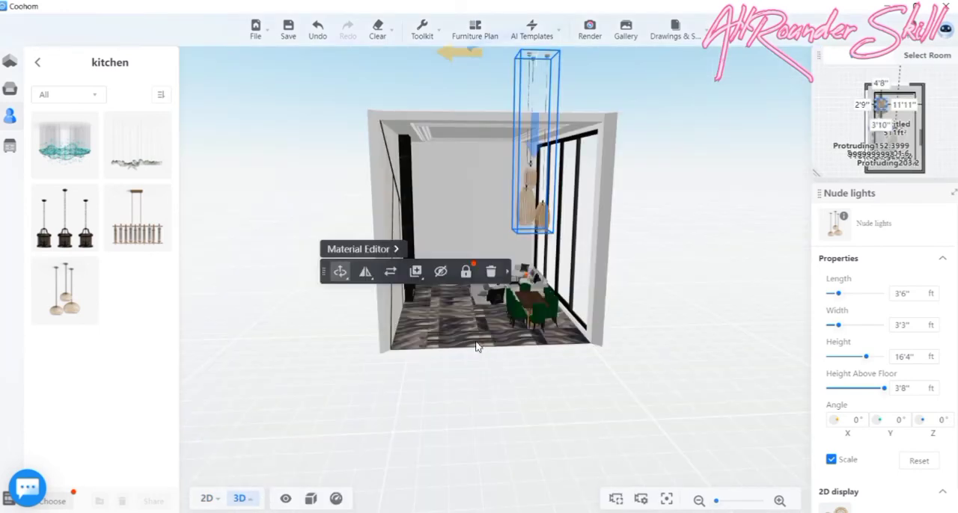
- Try to lower the Nude lights pendant from above the ceiling, then undo the last change to it
{"action": "right_click_drag", "start_coordinate": [538, 85], "coordinate": [546, 110]}
{"action": "right_click_drag", "start_coordinate": [576, 166], "coordinate": [564, 128]}
{"action": "scroll", "coordinate": [561, 129], "scroll_direction": "down", "scroll_amount": 1}
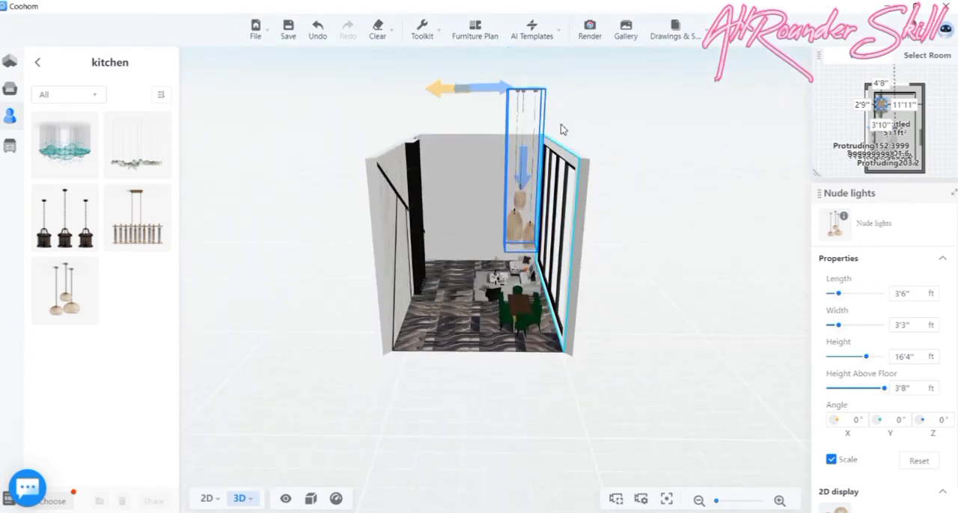
{"action": "left_click", "coordinate": [522, 159]}
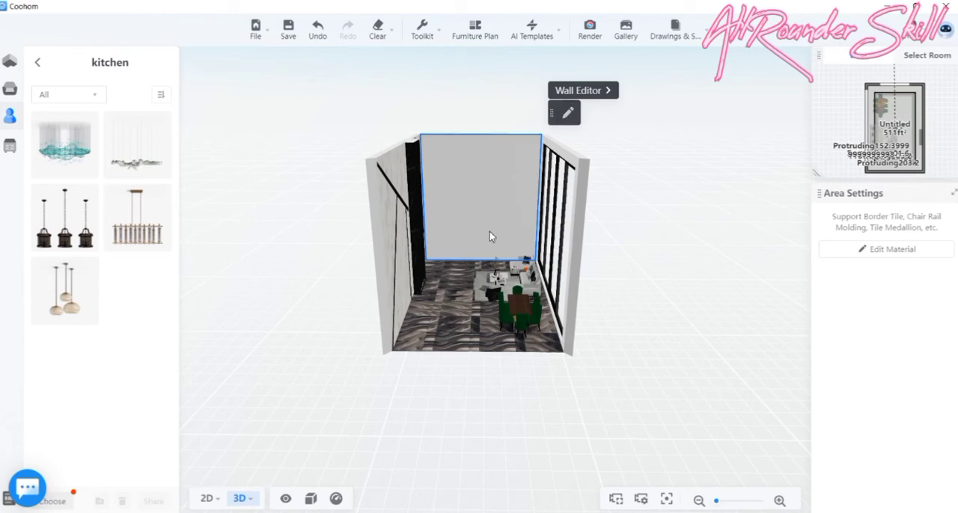
{"action": "key", "text": "ctrl+z"}
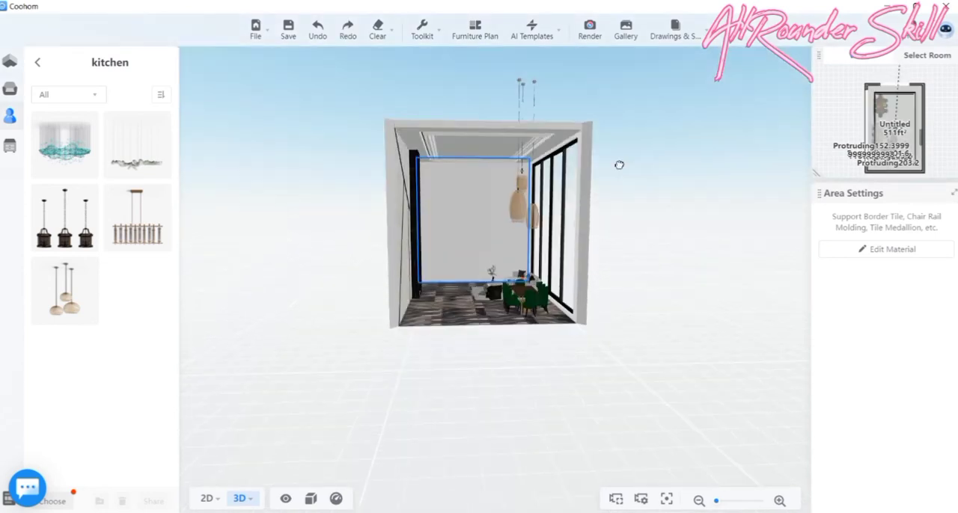
- Lower the Nude lights pendant inside the room to hang above the dining table, 3'8" above the floor
{"action": "left_click", "coordinate": [523, 91]}
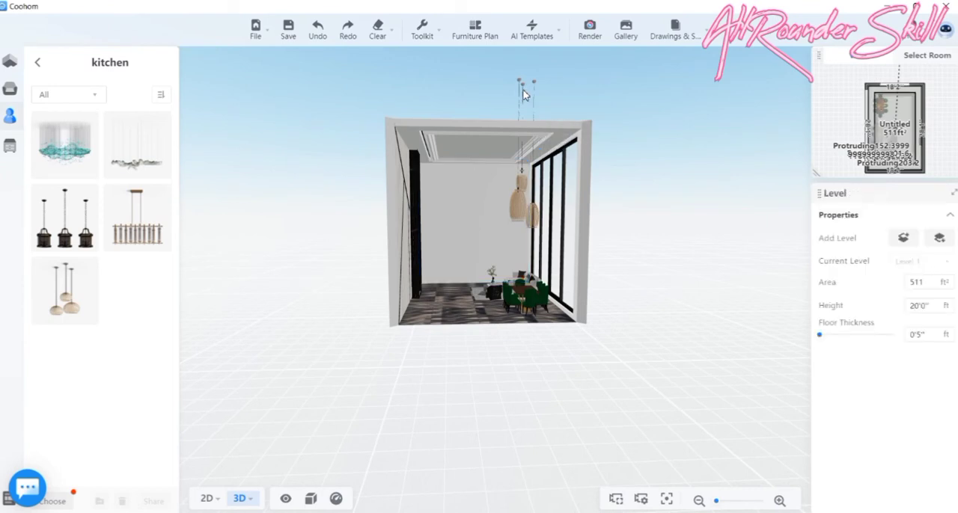
{"action": "left_click", "coordinate": [520, 204]}
{"action": "left_click", "coordinate": [521, 204]}
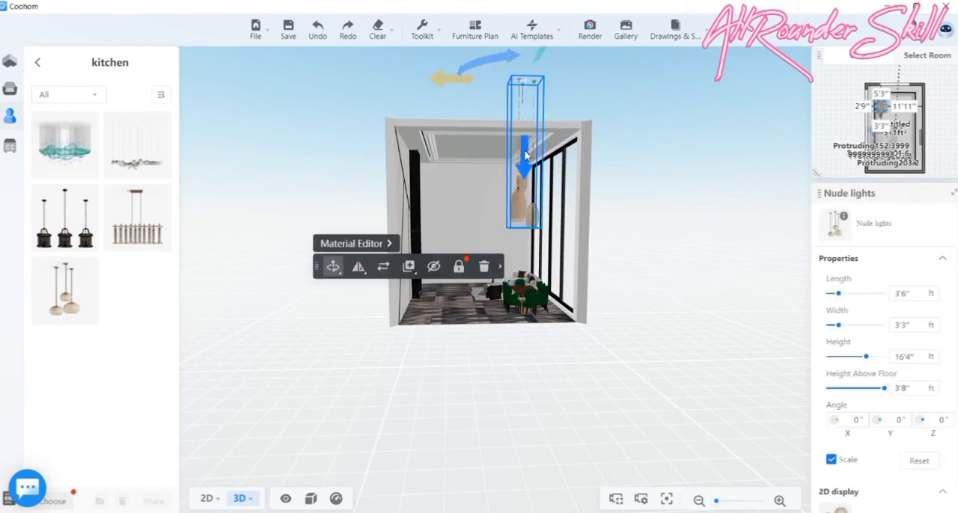
{"action": "left_click_drag", "start_coordinate": [527, 147], "coordinate": [526, 203]}
{"action": "left_click_drag", "start_coordinate": [461, 367], "coordinate": [633, 352]}
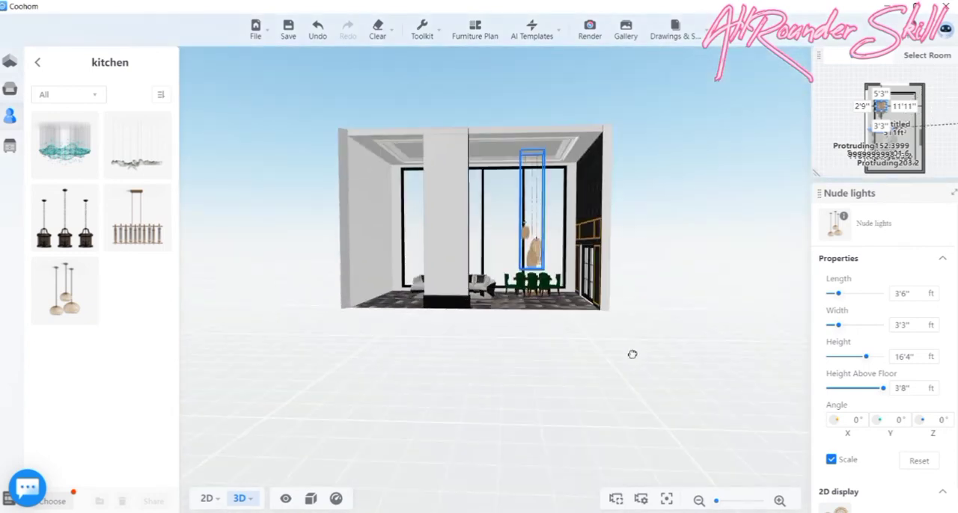
- In the ceiling plan, reshape the Nude lights pendant to about 2'1" long by 3'9" wide to fit within the dining table's outline
{"action": "left_click", "coordinate": [207, 498]}
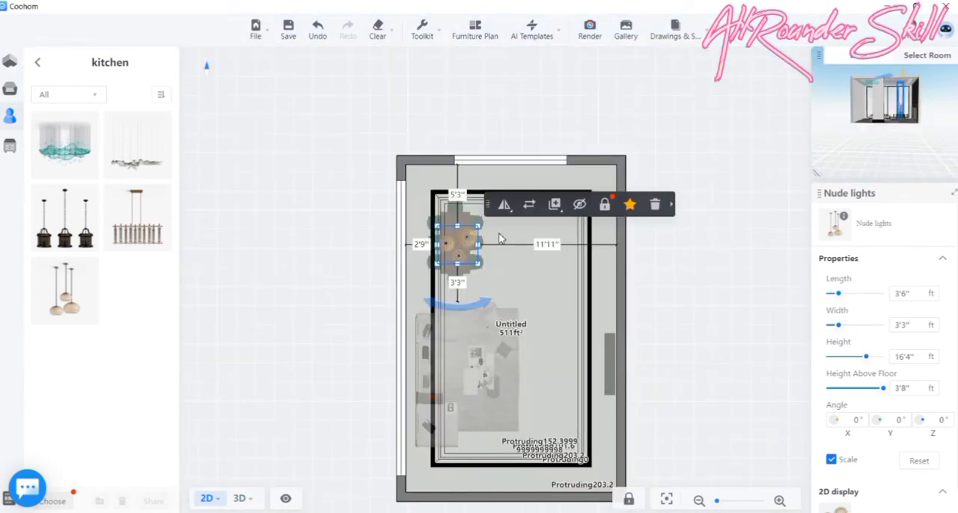
{"action": "scroll", "coordinate": [480, 221], "scroll_direction": "up", "scroll_amount": 6}
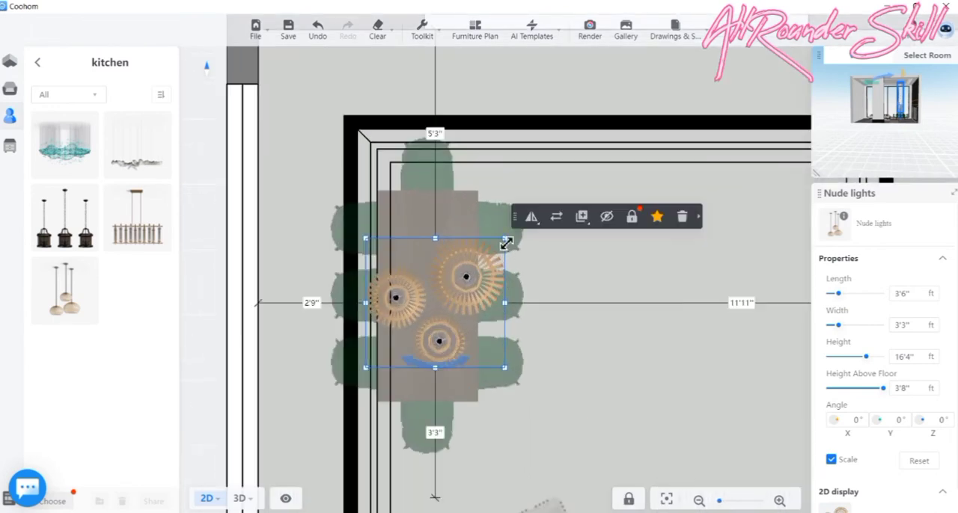
{"action": "left_click_drag", "start_coordinate": [505, 244], "coordinate": [429, 217]}
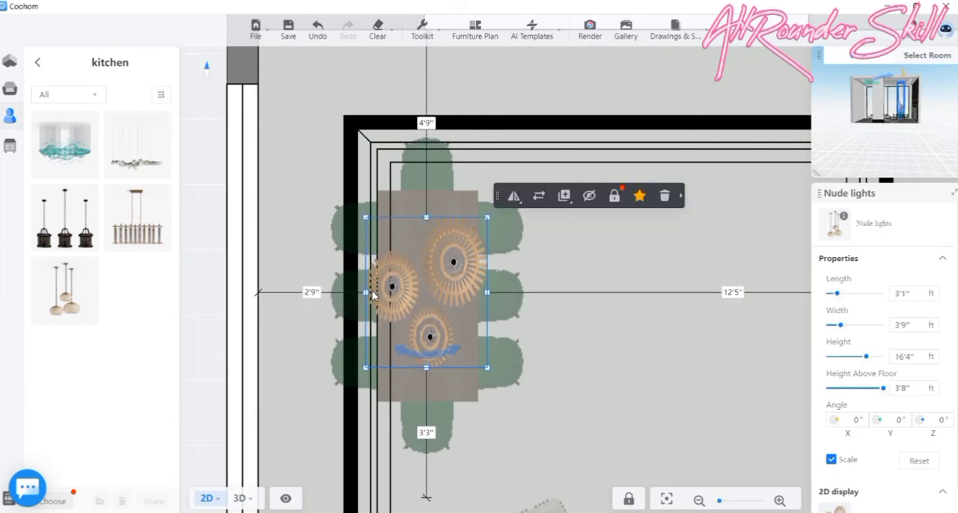
{"action": "left_click_drag", "start_coordinate": [369, 293], "coordinate": [384, 292]}
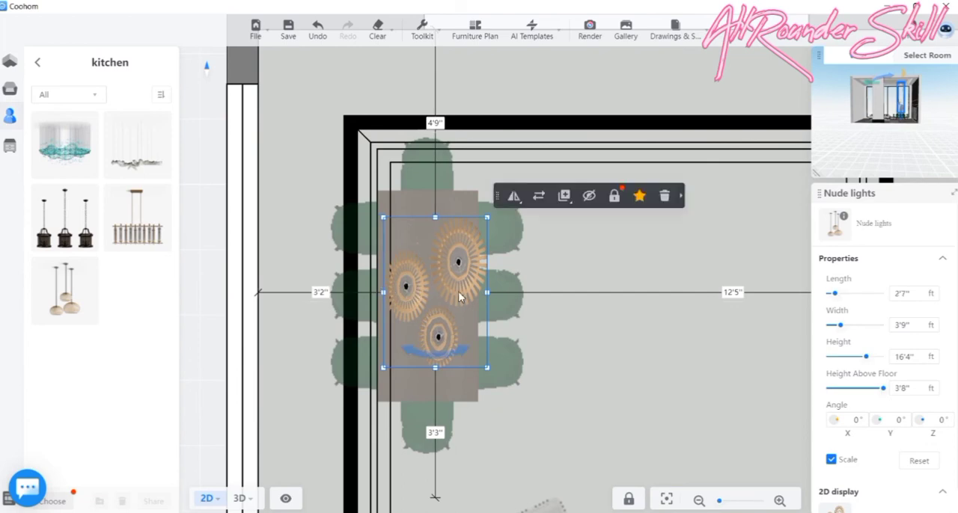
{"action": "left_click_drag", "start_coordinate": [486, 294], "coordinate": [469, 294]}
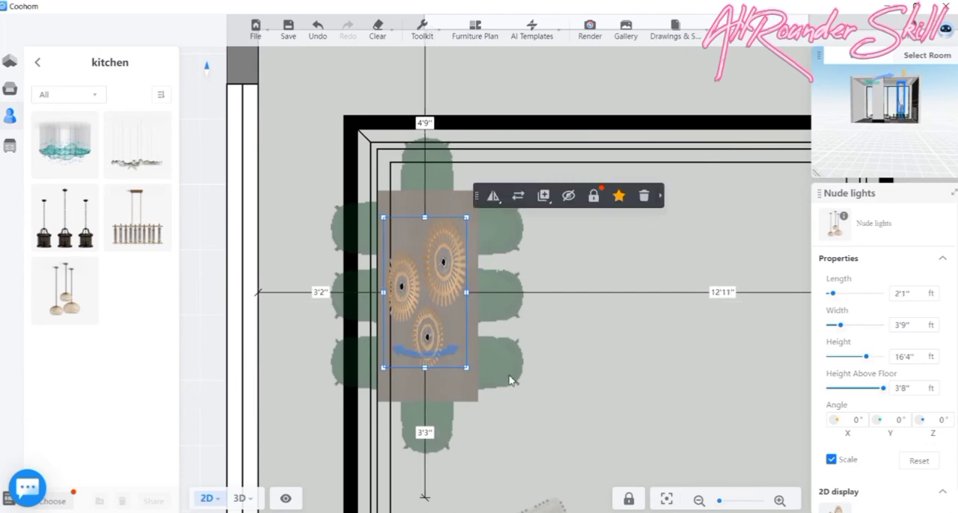
- Inspect the resized pendant above the dining set and its fit with the room in the 3D view
{"action": "left_click", "coordinate": [239, 498]}
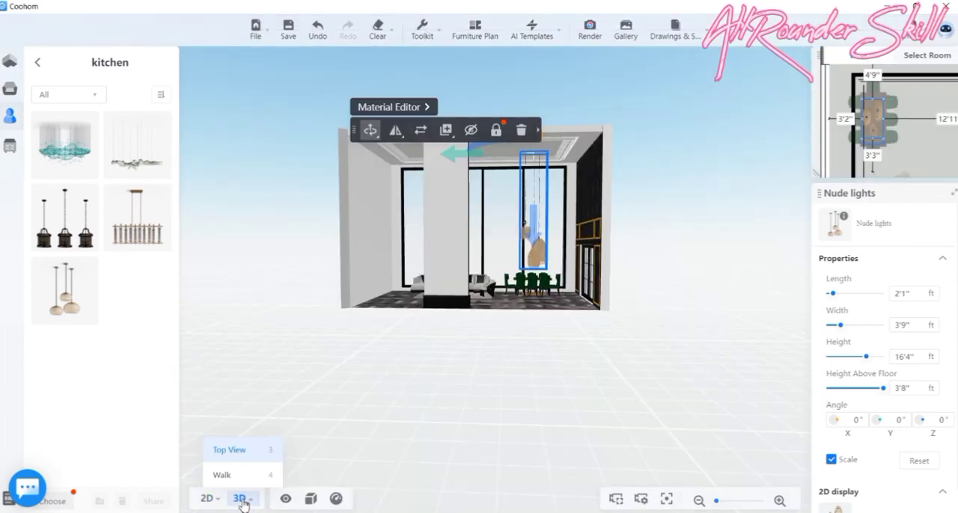
{"action": "left_click_drag", "start_coordinate": [554, 371], "coordinate": [555, 300]}
{"action": "scroll", "coordinate": [557, 300], "scroll_direction": "up", "scroll_amount": 6}
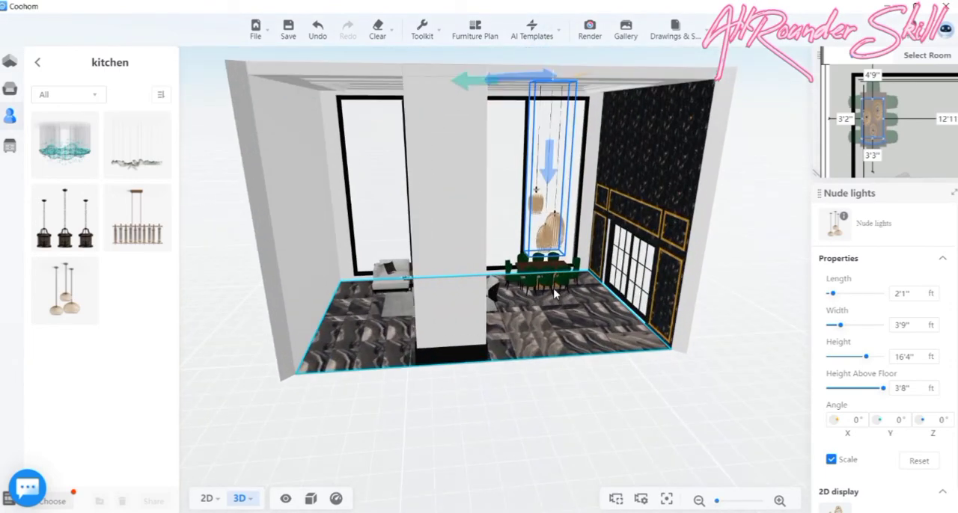
{"action": "scroll", "coordinate": [573, 304], "scroll_direction": "up", "scroll_amount": 3}
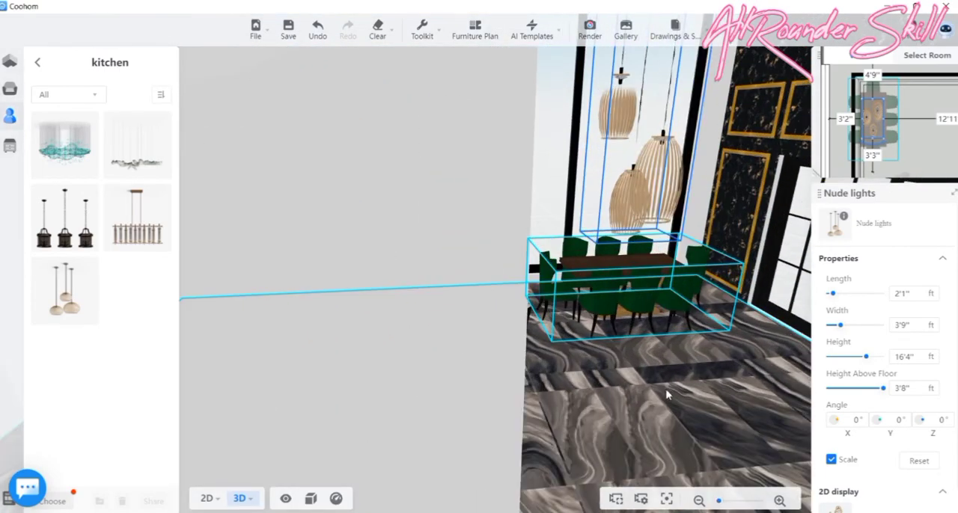
{"action": "mouse_move", "coordinate": [690, 387]}
{"action": "left_mouse_down"}
{"action": "mouse_move", "coordinate": [860, 381]}
{"action": "mouse_move", "coordinate": [666, 405]}
{"action": "mouse_move", "coordinate": [699, 394]}
{"action": "left_mouse_up"}
{"action": "scroll", "coordinate": [689, 390], "scroll_direction": "down", "scroll_amount": 5}
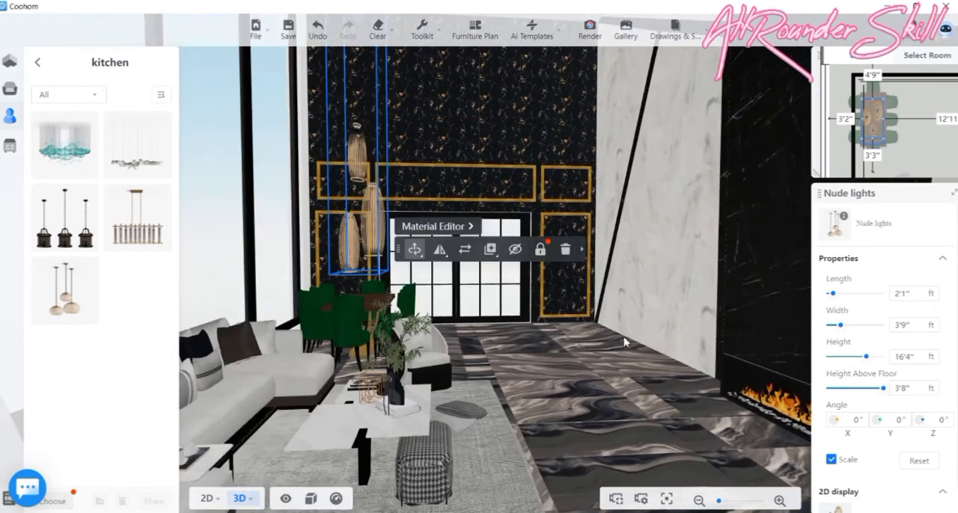
- Place the Hotel lobby modern chandelier from the kitchen favourites between the room's side walls, scaled to about 11'4" by 5'10"
{"action": "scroll", "coordinate": [603, 362], "scroll_direction": "up", "scroll_amount": 2}
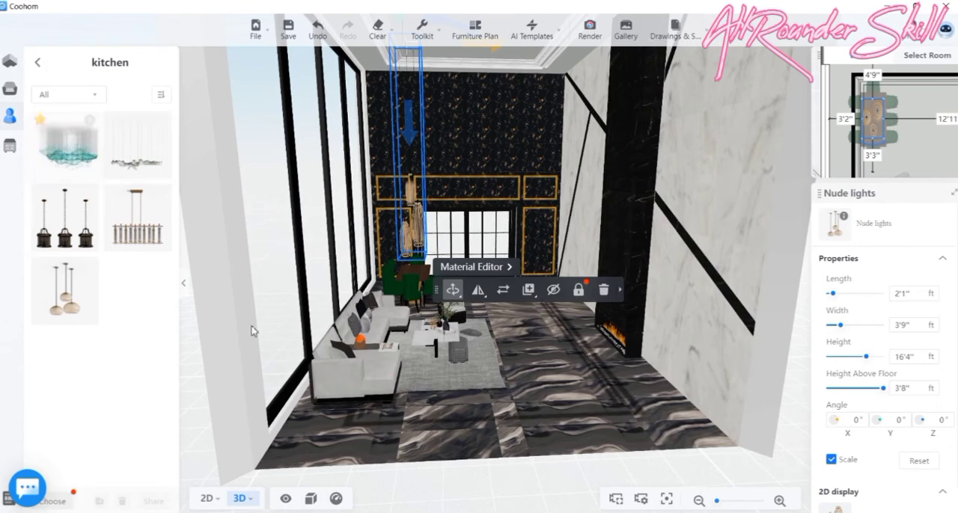
{"action": "left_click", "coordinate": [206, 499]}
{"action": "scroll", "coordinate": [424, 277], "scroll_direction": "down", "scroll_amount": 5}
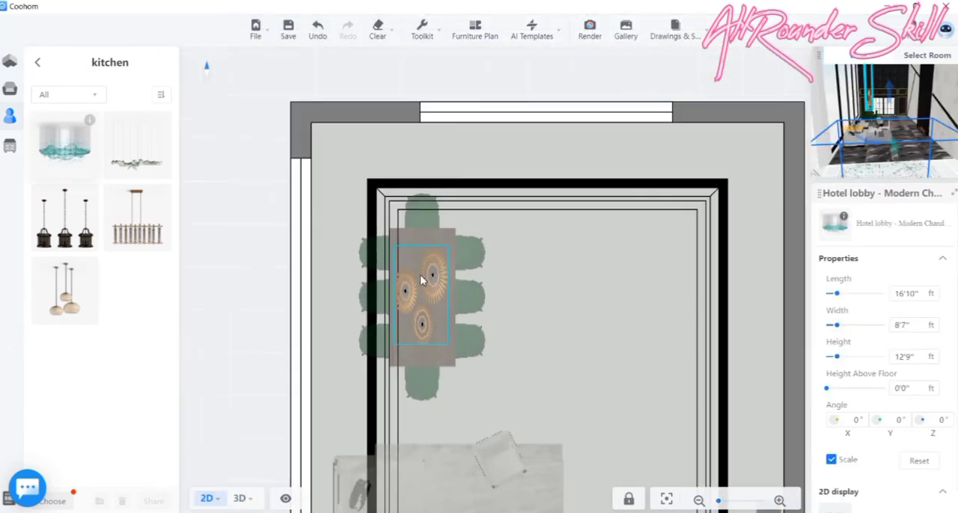
{"action": "scroll", "coordinate": [423, 277], "scroll_direction": "down", "scroll_amount": 2}
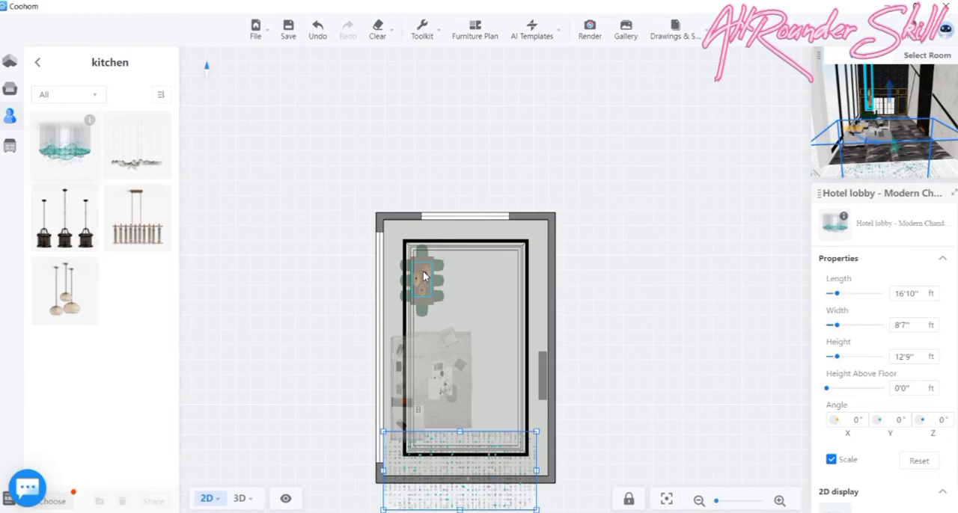
{"action": "left_click", "coordinate": [462, 469]}
{"action": "left_click_drag", "start_coordinate": [433, 465], "coordinate": [441, 347]}
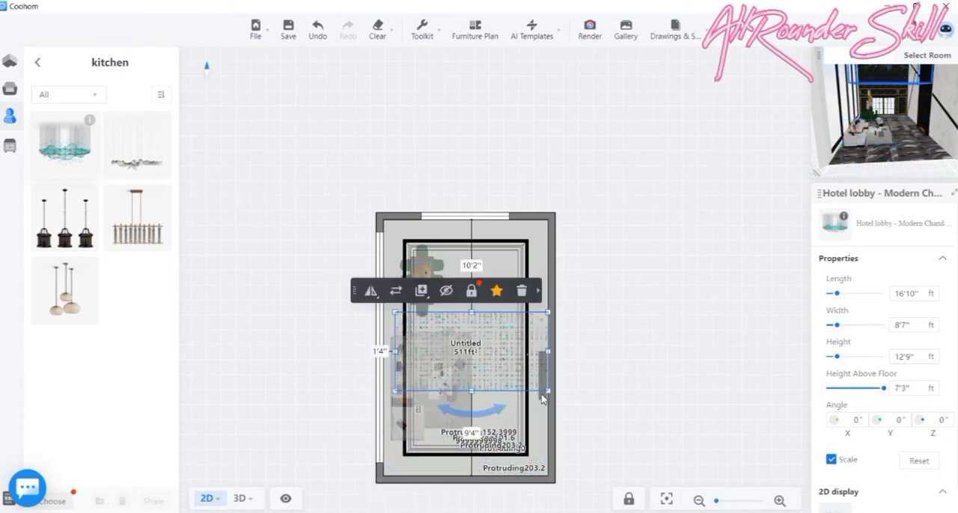
{"action": "left_click_drag", "start_coordinate": [549, 393], "coordinate": [516, 385]}
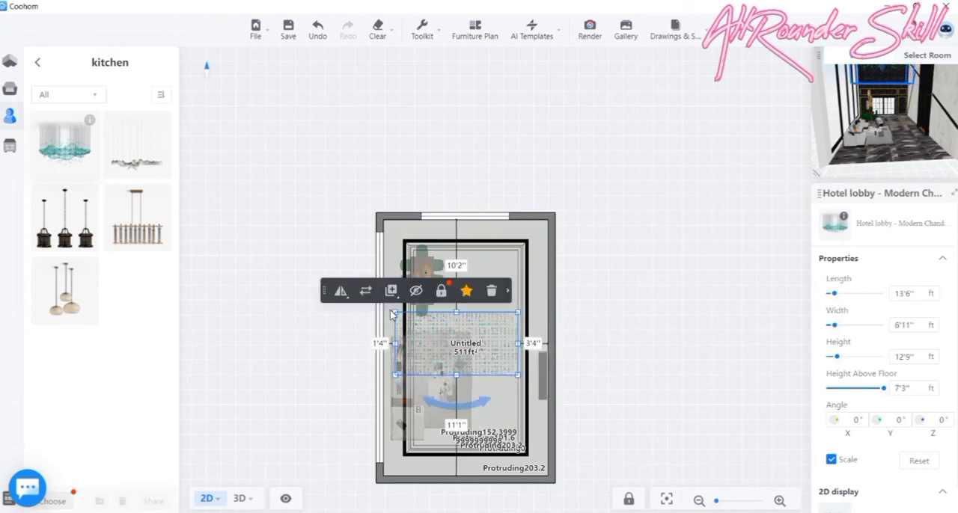
{"action": "left_click_drag", "start_coordinate": [397, 317], "coordinate": [450, 343]}
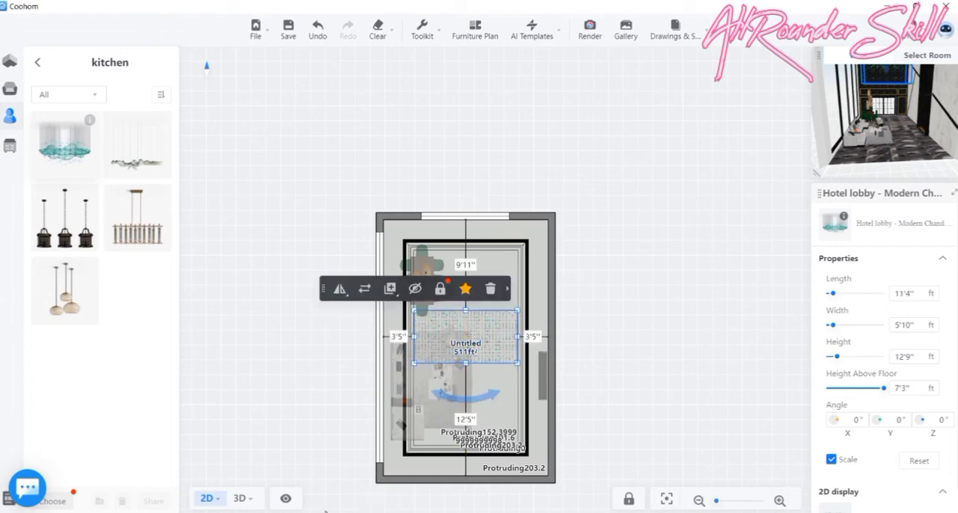
- Adjust the Hotel lobby chandelier vertically in 3D to hang from the ceiling, 7'3" above the floor
{"action": "left_click", "coordinate": [239, 498]}
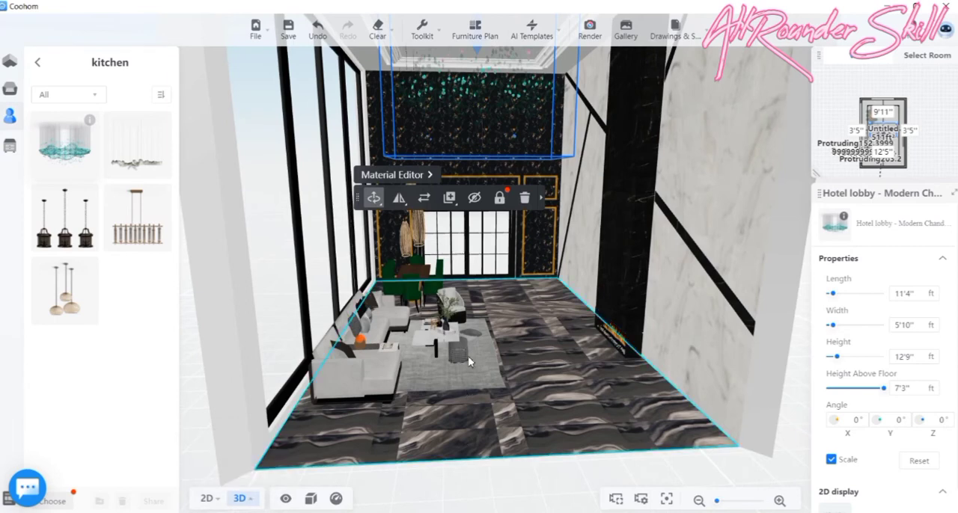
{"action": "scroll", "coordinate": [555, 277], "scroll_direction": "down", "scroll_amount": 3}
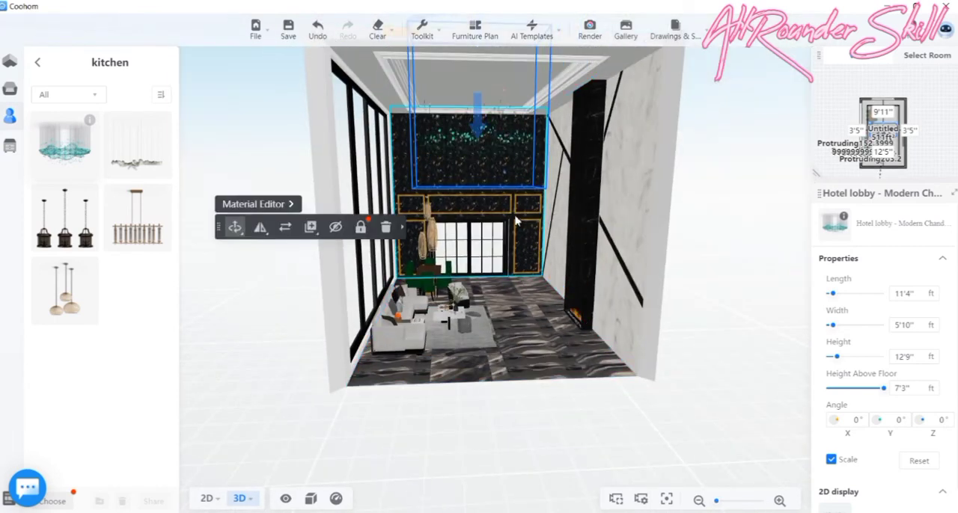
{"action": "scroll", "coordinate": [523, 202], "scroll_direction": "down", "scroll_amount": 2}
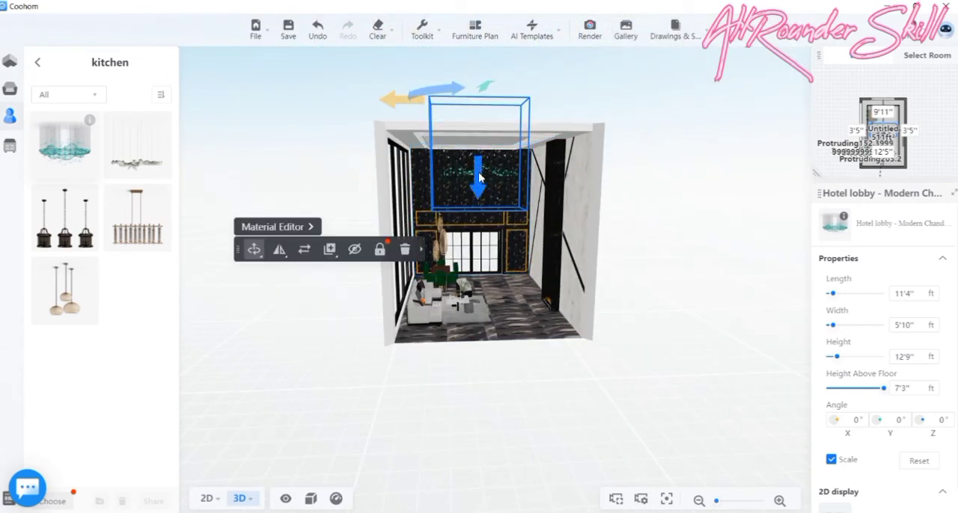
{"action": "left_click_drag", "start_coordinate": [479, 171], "coordinate": [480, 219]}
{"action": "left_click_drag", "start_coordinate": [522, 297], "coordinate": [684, 302]}
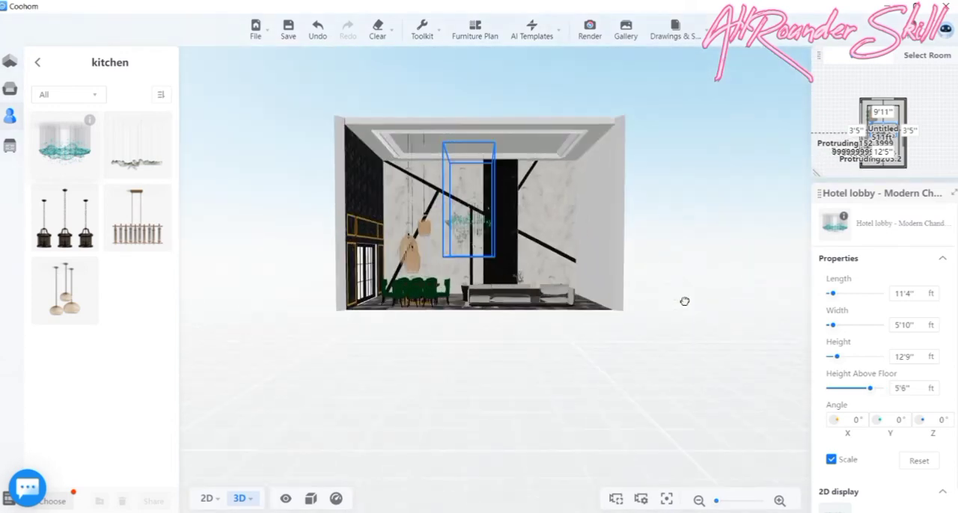
{"action": "left_click_drag", "start_coordinate": [472, 223], "coordinate": [473, 199]}
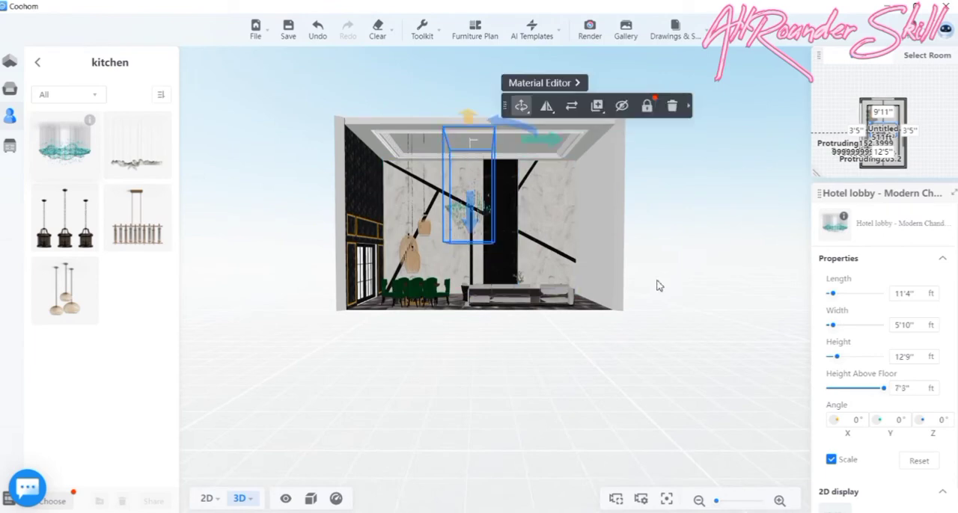
- In the ceiling plan, scale the Hotel lobby chandelier to about 11'1" by 5'8", and increase its height to 13'8"
{"action": "left_click_drag", "start_coordinate": [656, 284], "coordinate": [399, 361]}
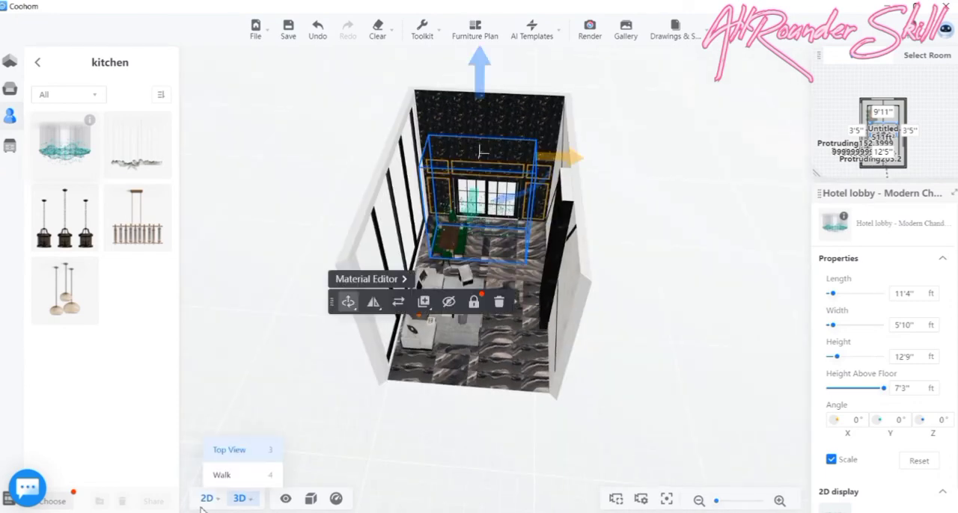
{"action": "left_click", "coordinate": [204, 500]}
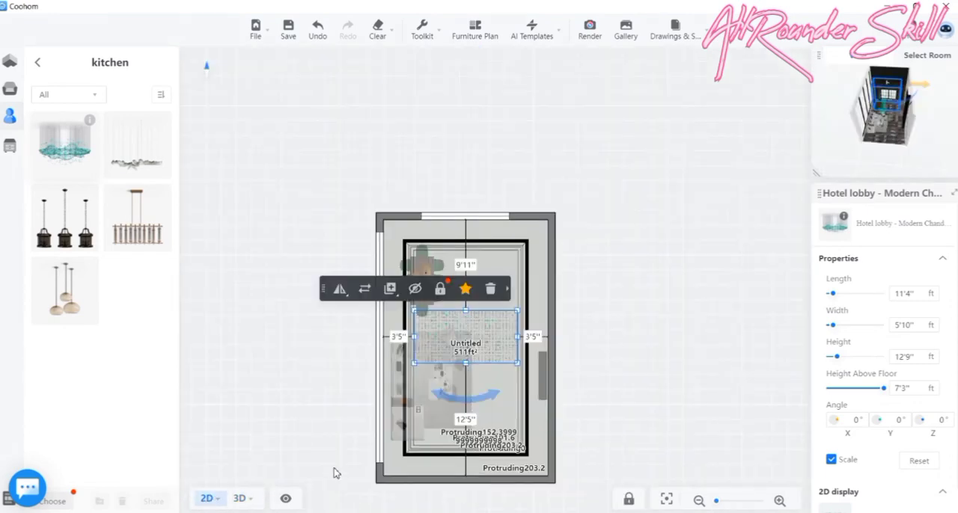
{"action": "scroll", "coordinate": [504, 336], "scroll_direction": "up", "scroll_amount": 5}
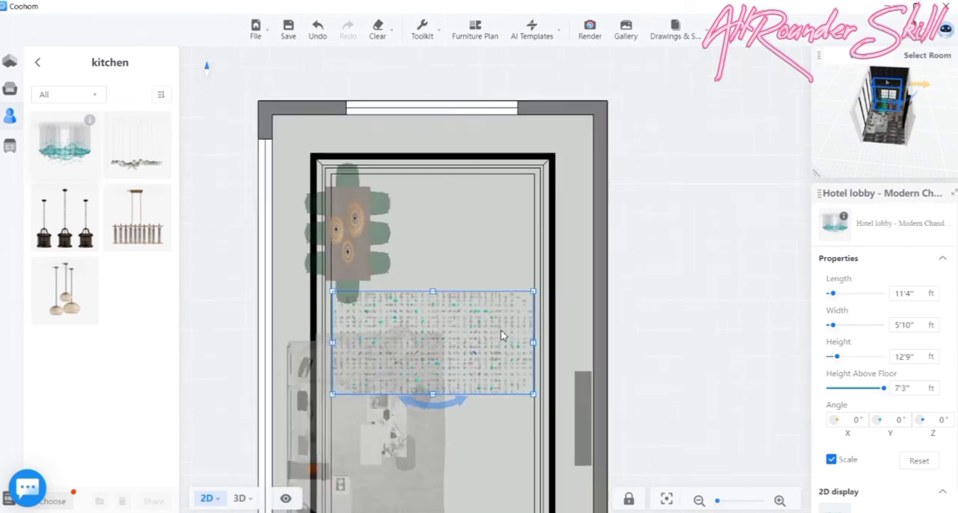
{"action": "left_click_drag", "start_coordinate": [538, 411], "coordinate": [531, 413]}
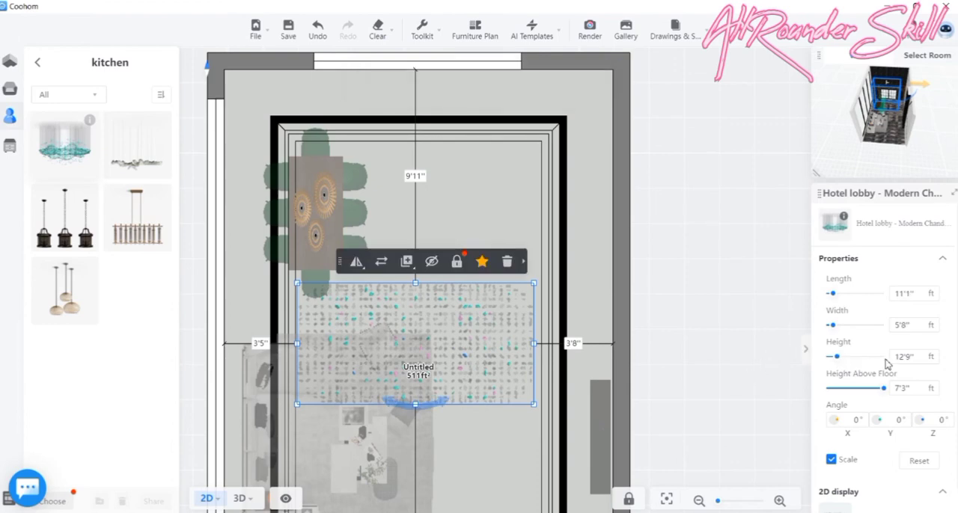
{"action": "left_click", "coordinate": [931, 357]}
{"action": "left_click", "coordinate": [931, 357]}
{"action": "left_click", "coordinate": [931, 357]}
{"action": "left_click", "coordinate": [931, 357]}
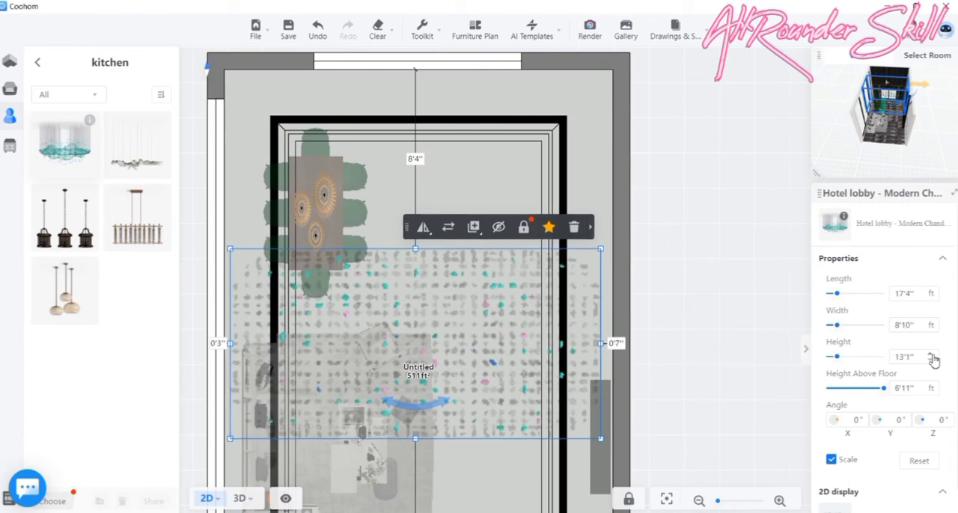
{"action": "left_click", "coordinate": [931, 357]}
{"action": "left_click", "coordinate": [930, 357]}
{"action": "left_click", "coordinate": [931, 357]}
{"action": "left_click", "coordinate": [932, 357]}
{"action": "left_click", "coordinate": [932, 357]}
{"action": "left_click", "coordinate": [931, 357]}
{"action": "left_click", "coordinate": [931, 357]}
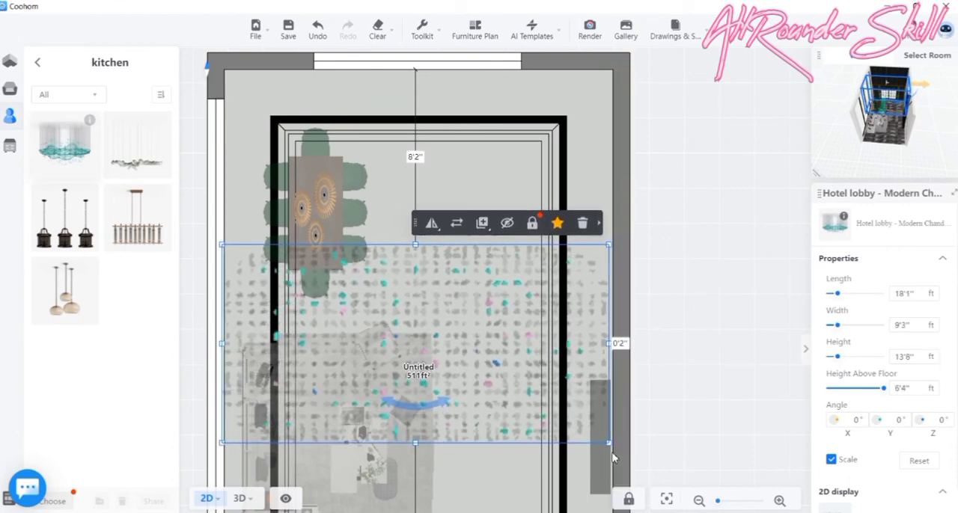
- Scale the chandelier's footprint to about 11'4" by 5'9" and center it in the room, 3'5" from both side walls
{"action": "left_click_drag", "start_coordinate": [588, 442], "coordinate": [528, 442]}
{"action": "scroll", "coordinate": [529, 442], "scroll_direction": "down", "scroll_amount": 3}
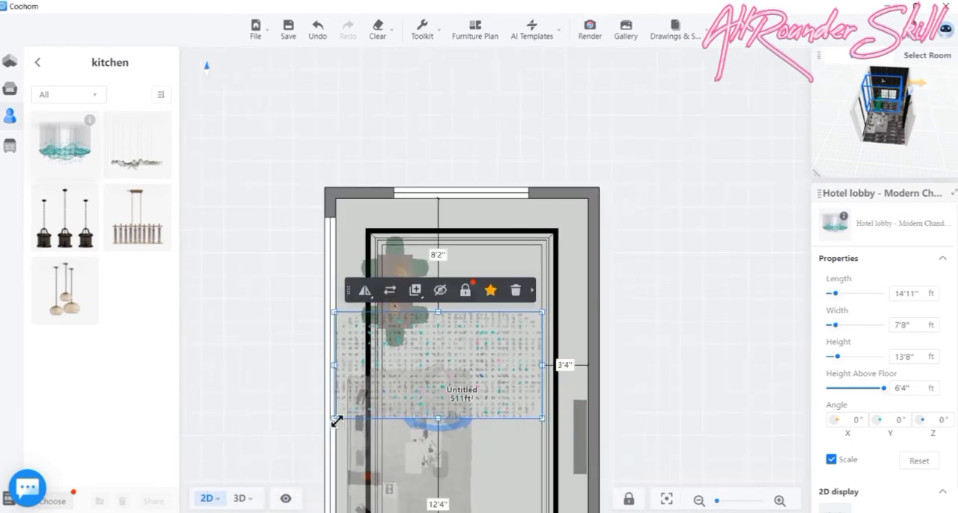
{"action": "left_click_drag", "start_coordinate": [335, 419], "coordinate": [388, 395]}
{"action": "left_click_drag", "start_coordinate": [457, 362], "coordinate": [456, 403]}
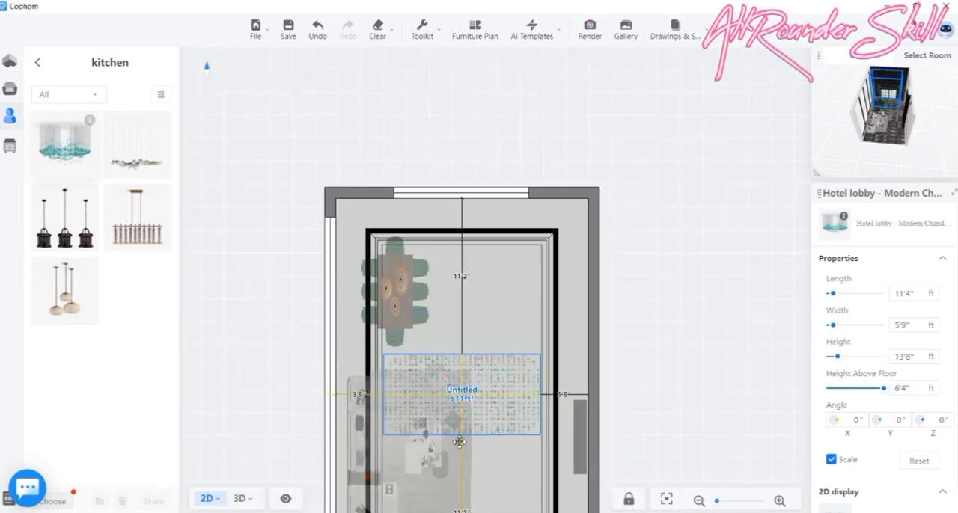
{"action": "left_click_drag", "start_coordinate": [459, 442], "coordinate": [459, 442]}
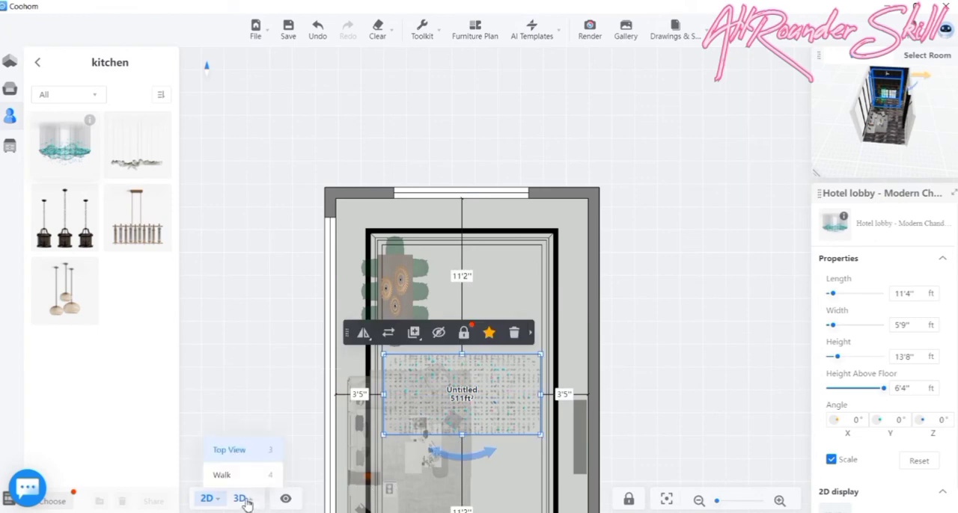
- Inspect the chandelier's size and position in the room from the front and from above in 3D
{"action": "left_click", "coordinate": [241, 499]}
{"action": "left_click_drag", "start_coordinate": [532, 479], "coordinate": [498, 318]}
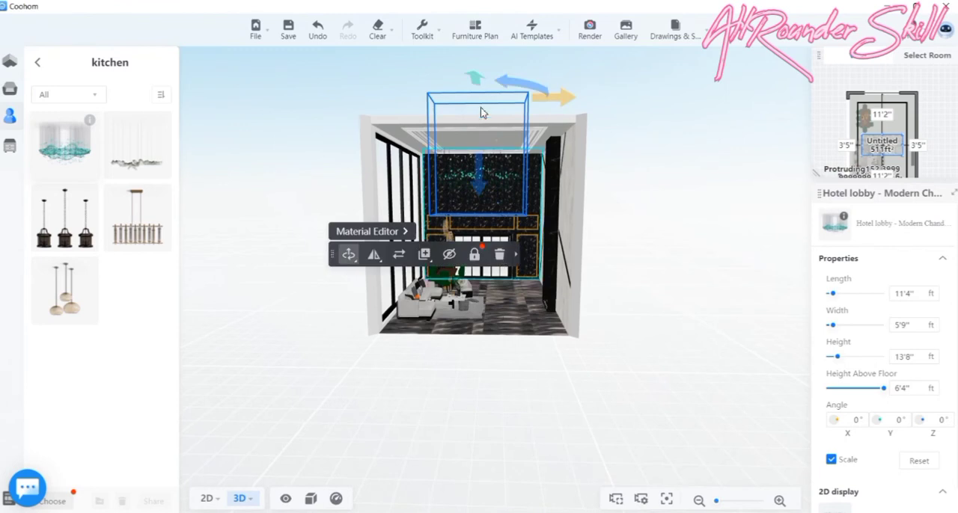
{"action": "left_click_drag", "start_coordinate": [483, 110], "coordinate": [479, 202]}
{"action": "left_click_drag", "start_coordinate": [607, 333], "coordinate": [592, 379]}
{"action": "mouse_move", "coordinate": [211, 505]}
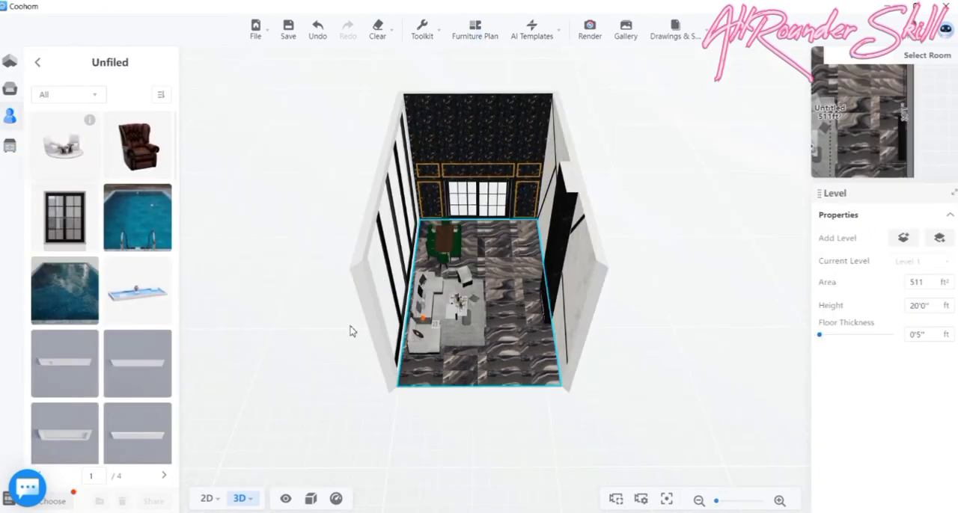
- Place the JASMINE single chair from the furnisher favourites between the rug and black wall panel, and add a copy at -90° in front of it
{"action": "left_click", "coordinate": [9, 119]}
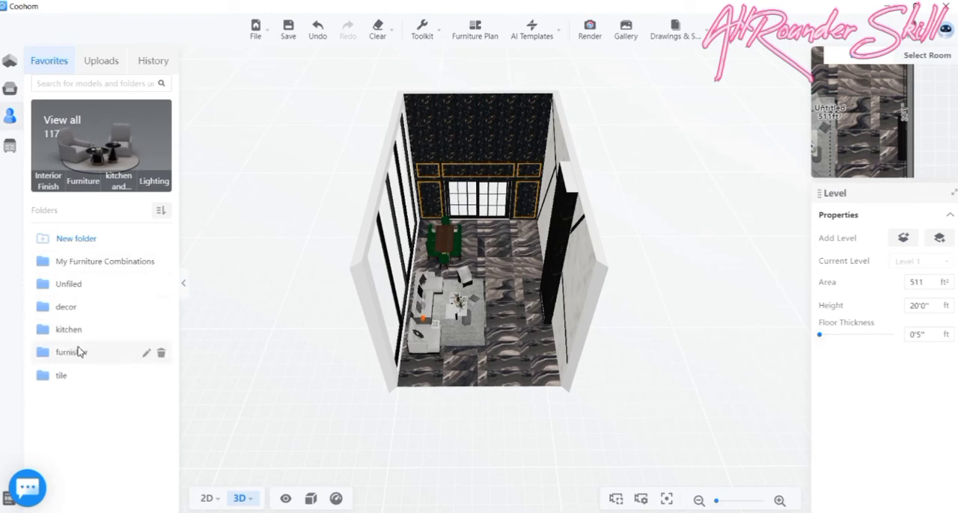
{"action": "left_click", "coordinate": [72, 351]}
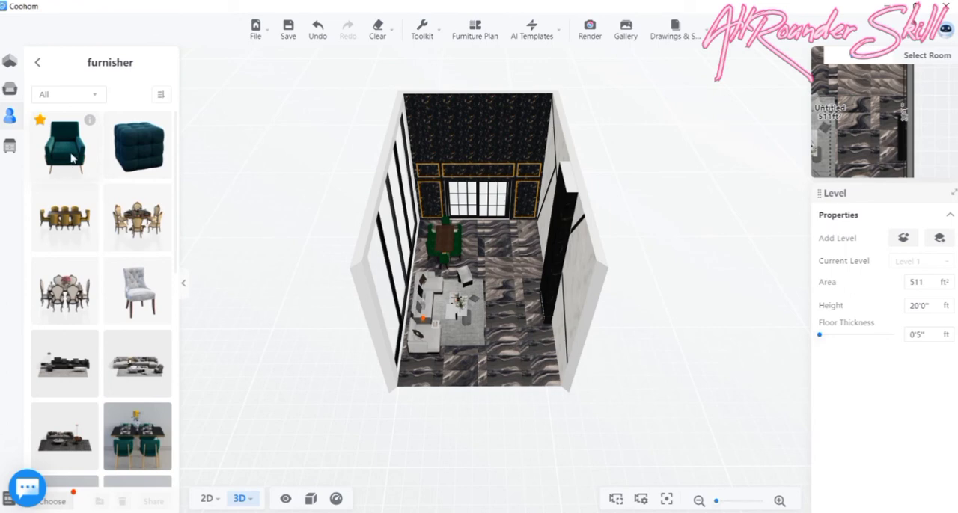
{"action": "left_click_drag", "start_coordinate": [72, 157], "coordinate": [520, 290]}
{"action": "mouse_move", "coordinate": [425, 253]}
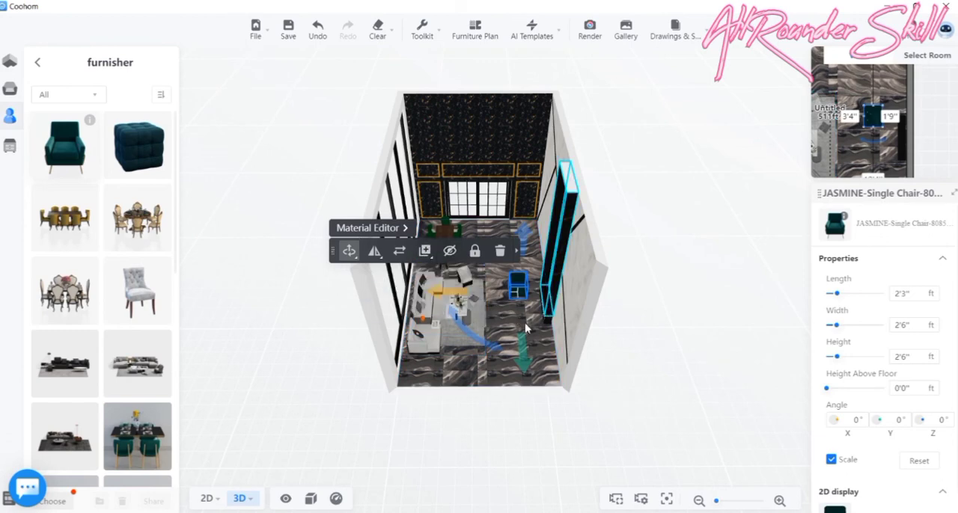
{"action": "left_click", "coordinate": [425, 278]}
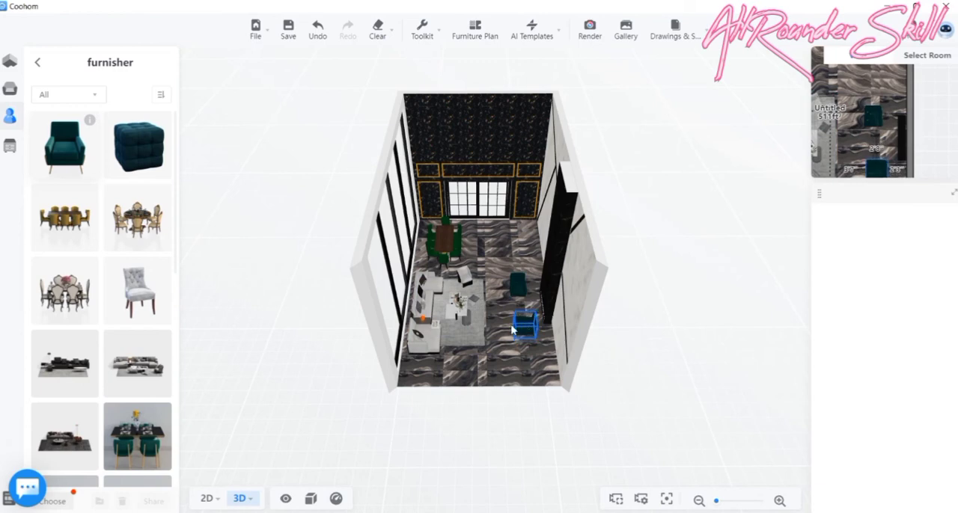
{"action": "left_click", "coordinate": [525, 327]}
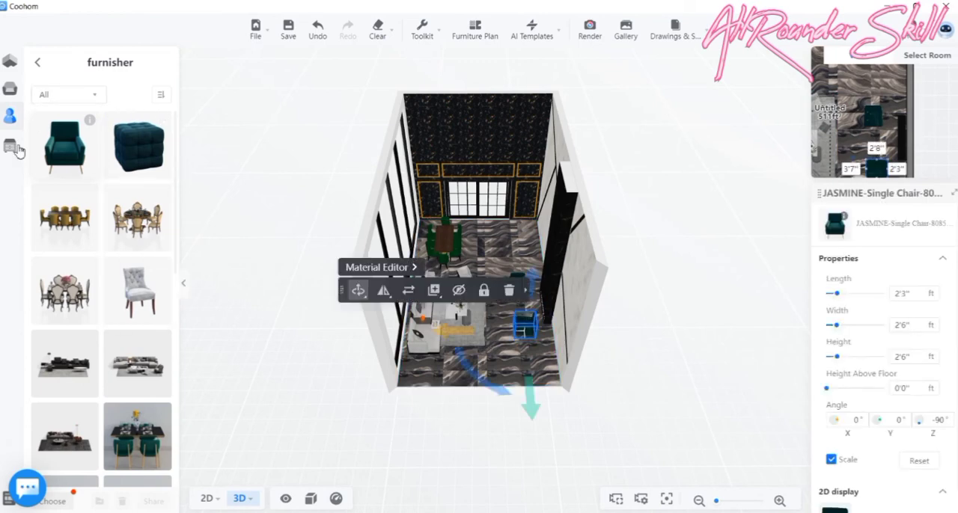
- Browse the discussion sets among the public library's furniture tables for a set to go with the green chairs
{"action": "left_click", "coordinate": [16, 96]}
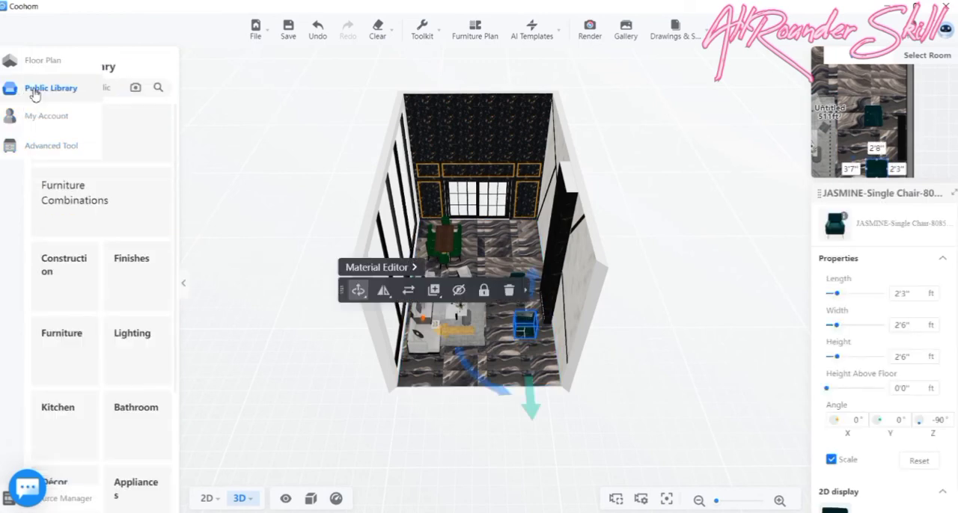
{"action": "left_click", "coordinate": [64, 292]}
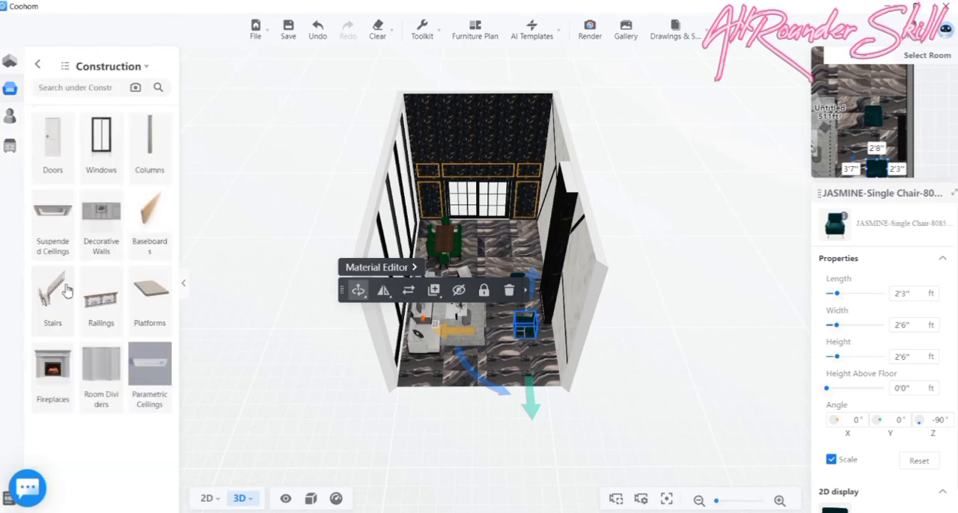
{"action": "left_click", "coordinate": [38, 67]}
{"action": "left_click", "coordinate": [54, 341]}
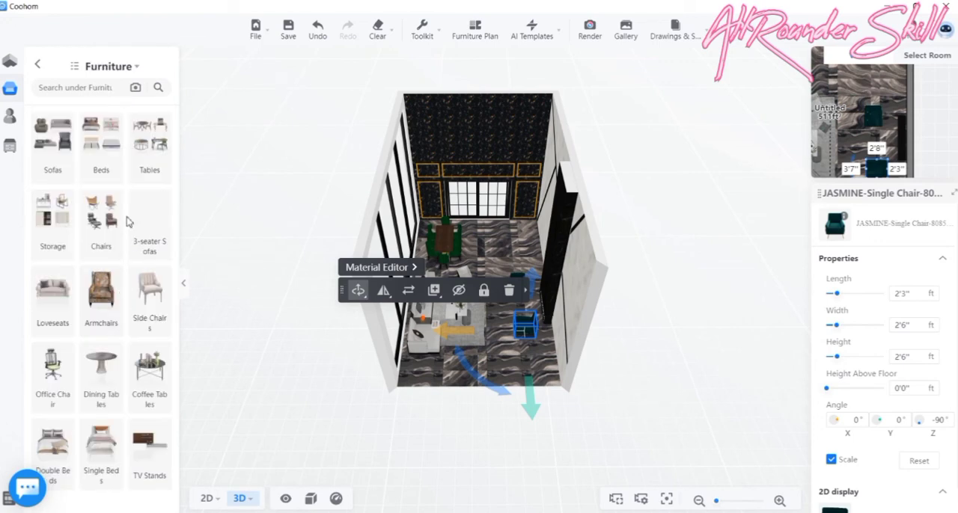
{"action": "left_click", "coordinate": [150, 164]}
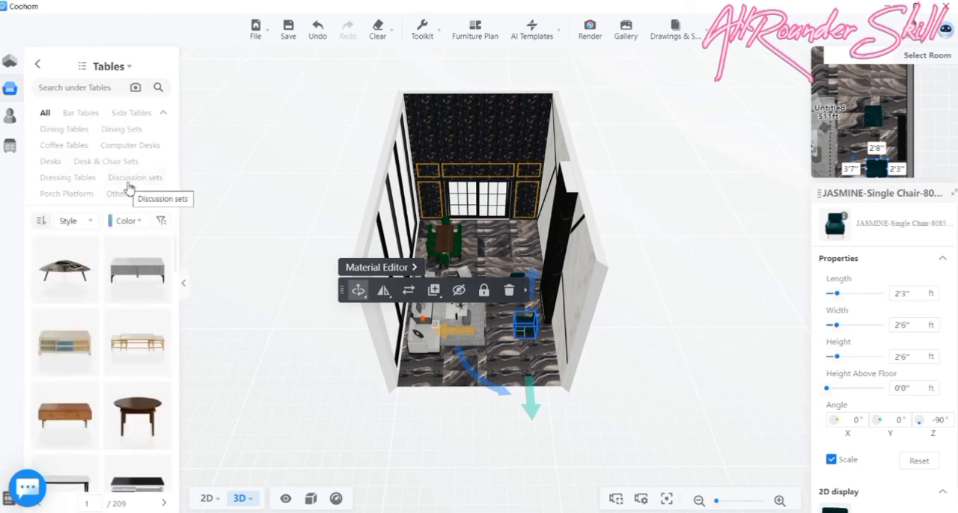
{"action": "left_click", "coordinate": [128, 187]}
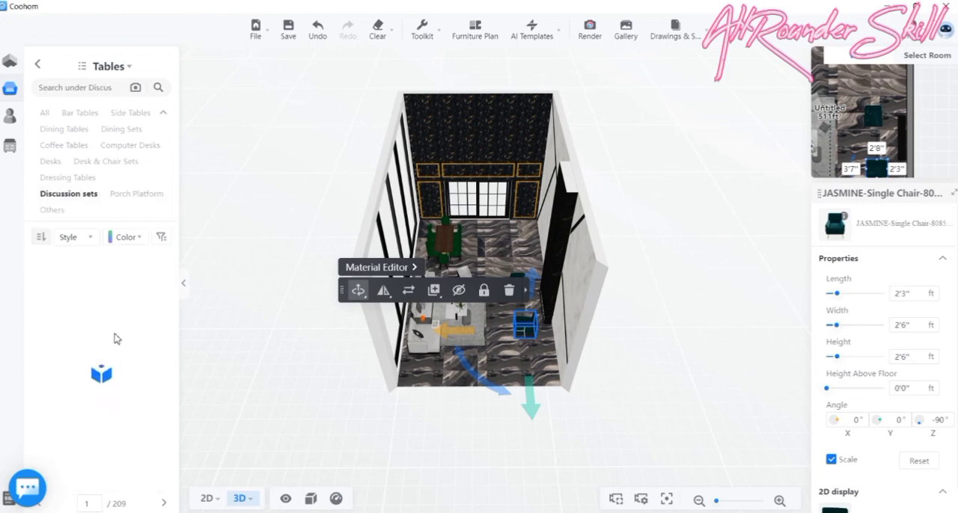
{"action": "scroll", "coordinate": [129, 301], "scroll_direction": "down", "scroll_amount": 5}
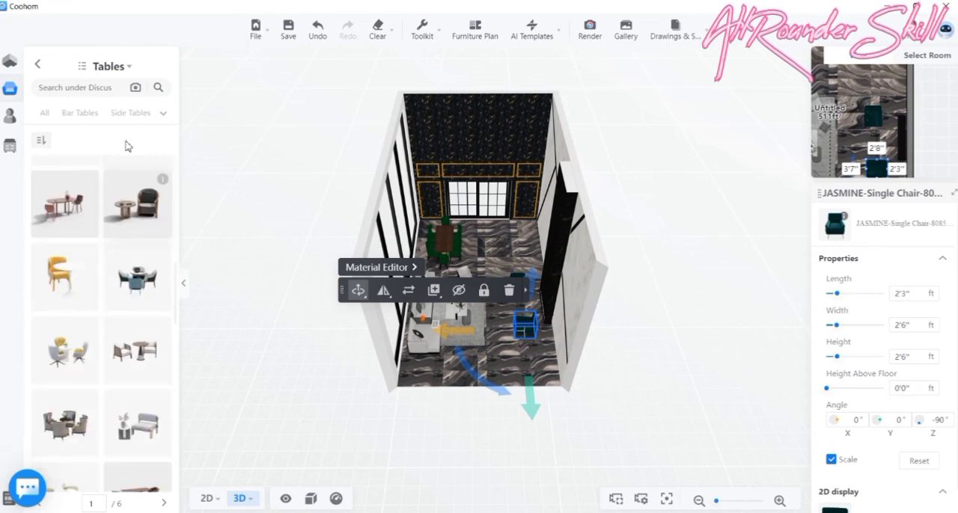
{"action": "scroll", "coordinate": [128, 247], "scroll_direction": "up", "scroll_amount": 2}
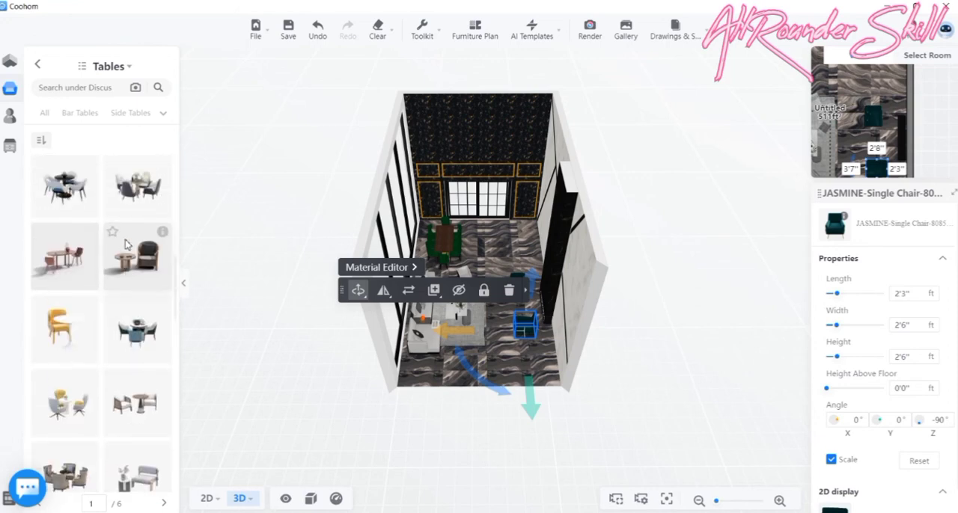
{"action": "scroll", "coordinate": [137, 306], "scroll_direction": "down", "scroll_amount": 3}
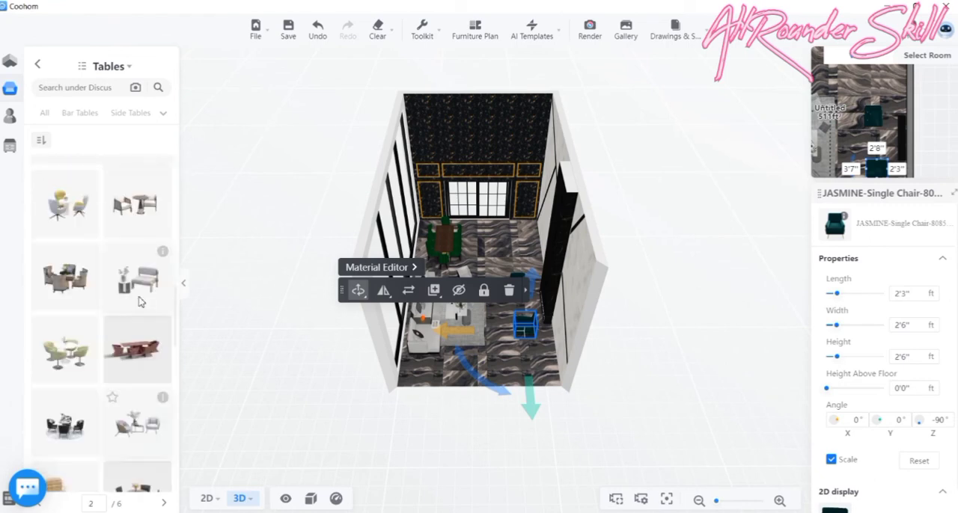
{"action": "left_click", "coordinate": [39, 66]}
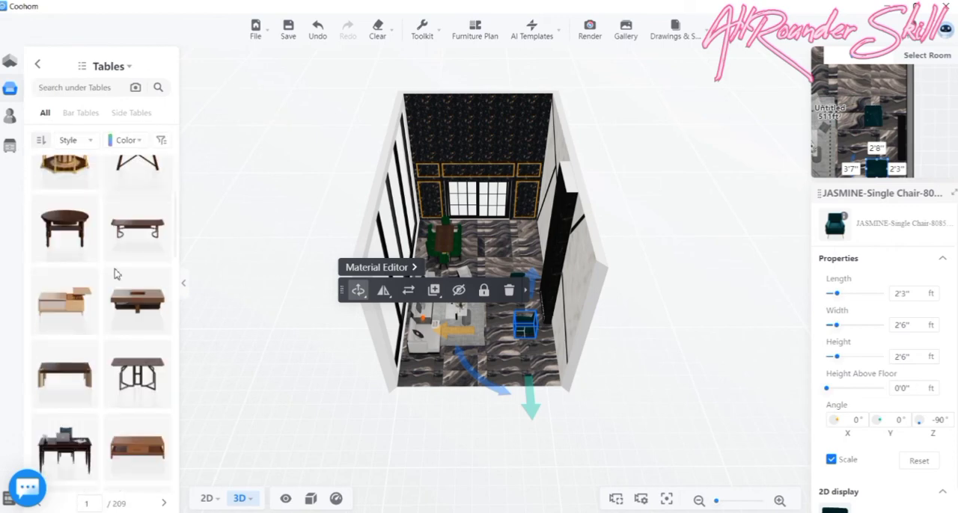
- Place the 46 table, a black round table with two stools, between the two green chairs
{"action": "scroll", "coordinate": [117, 271], "scroll_direction": "down", "scroll_amount": 5}
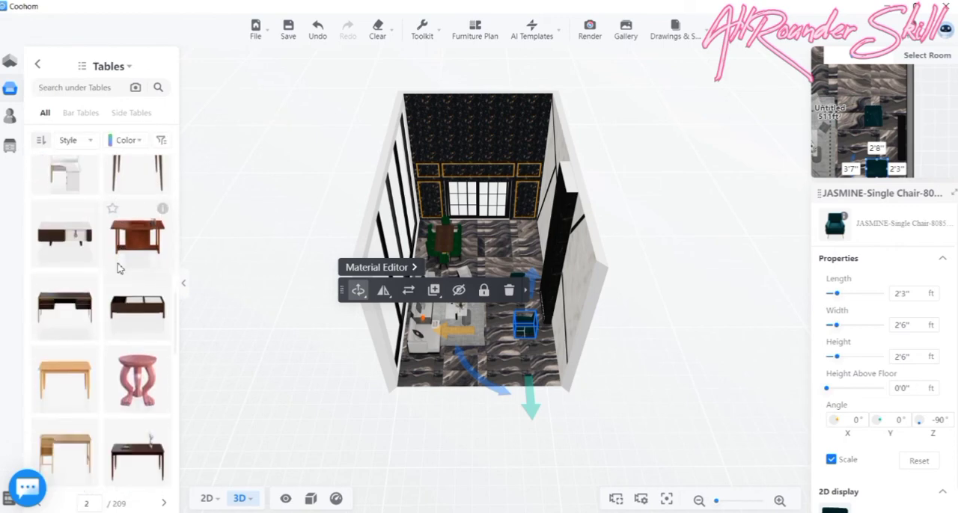
{"action": "scroll", "coordinate": [112, 414], "scroll_direction": "down", "scroll_amount": 5}
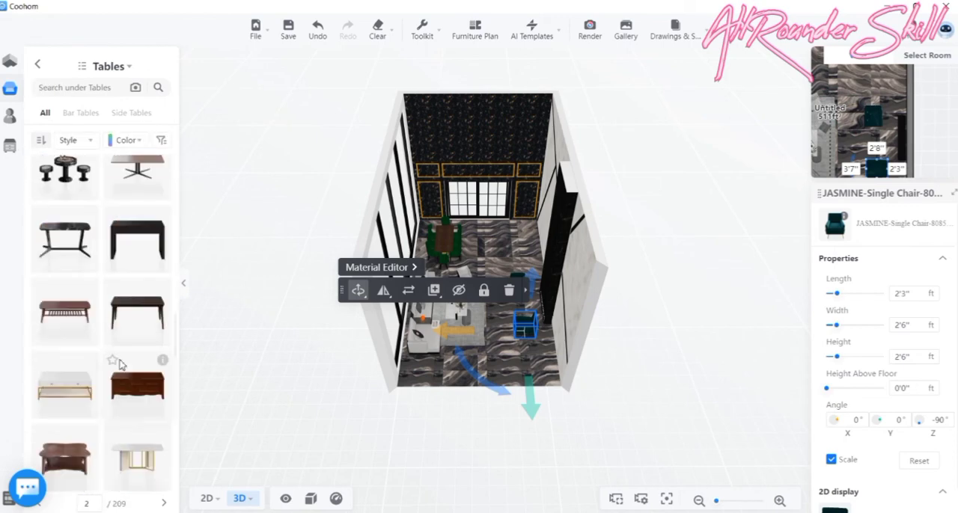
{"action": "scroll", "coordinate": [121, 364], "scroll_direction": "up", "scroll_amount": 1}
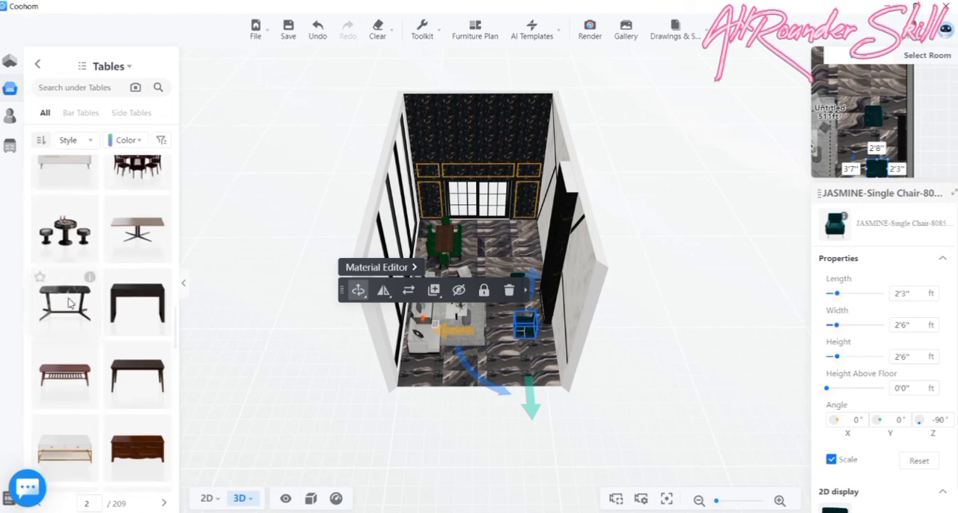
{"action": "left_click", "coordinate": [66, 229]}
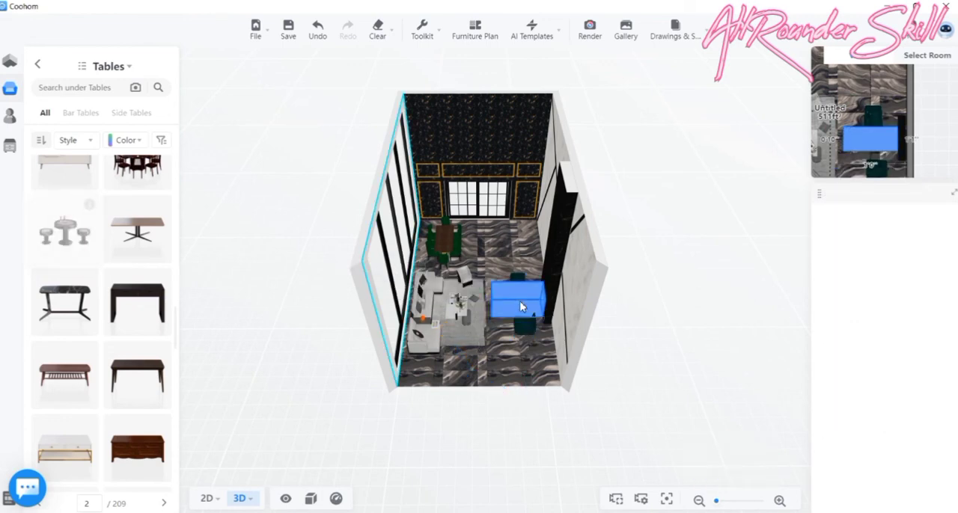
{"action": "left_click", "coordinate": [505, 311]}
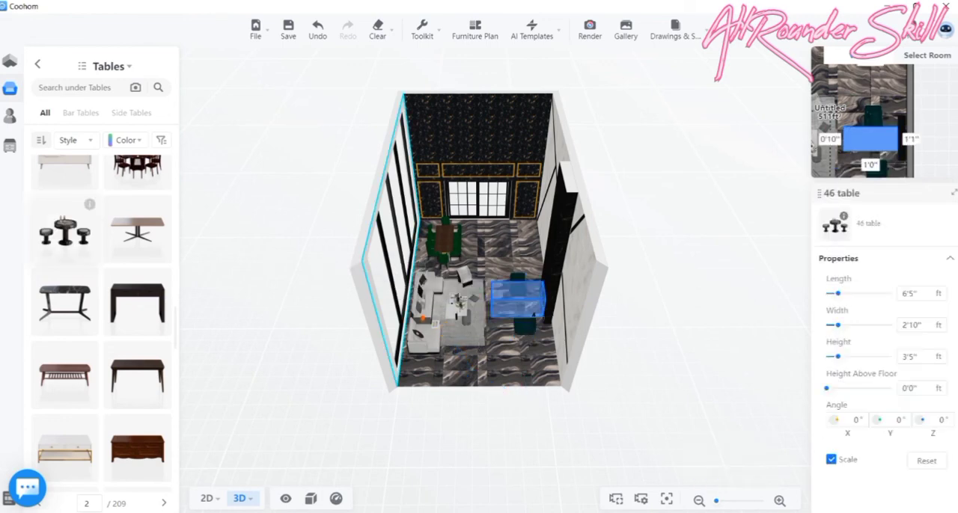
- In the floor plan, scale the 46 table to about 2'5" by 1'1" and position it between the two green chairs
{"action": "left_click", "coordinate": [213, 499]}
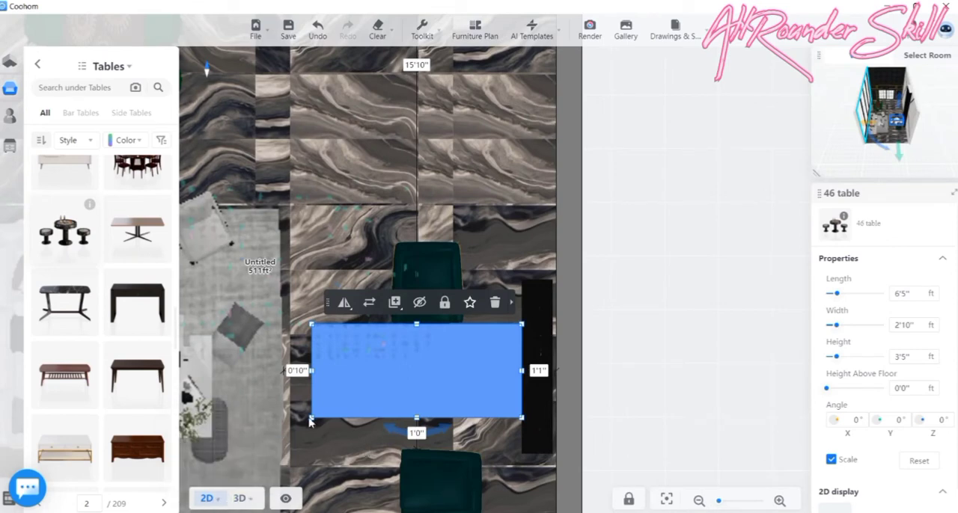
{"action": "left_click_drag", "start_coordinate": [318, 420], "coordinate": [404, 419]}
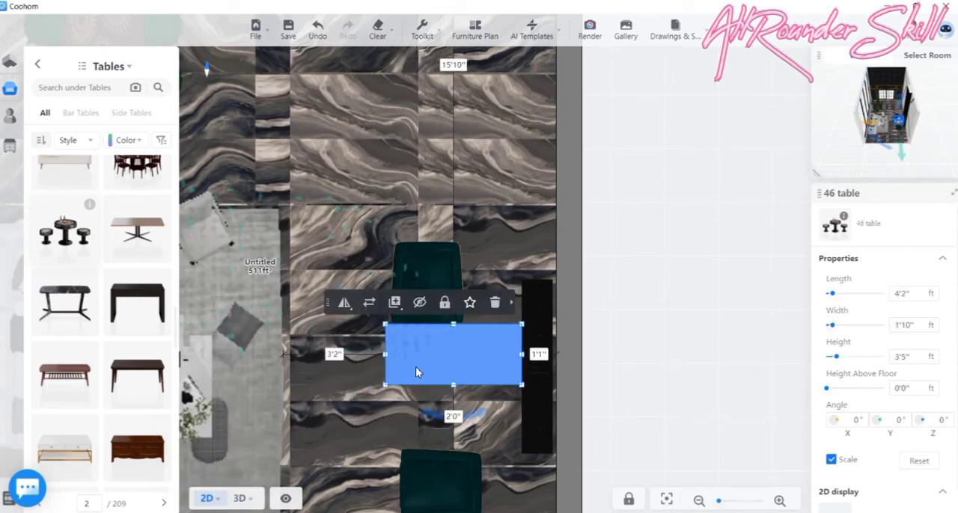
{"action": "left_click_drag", "start_coordinate": [419, 371], "coordinate": [406, 416]}
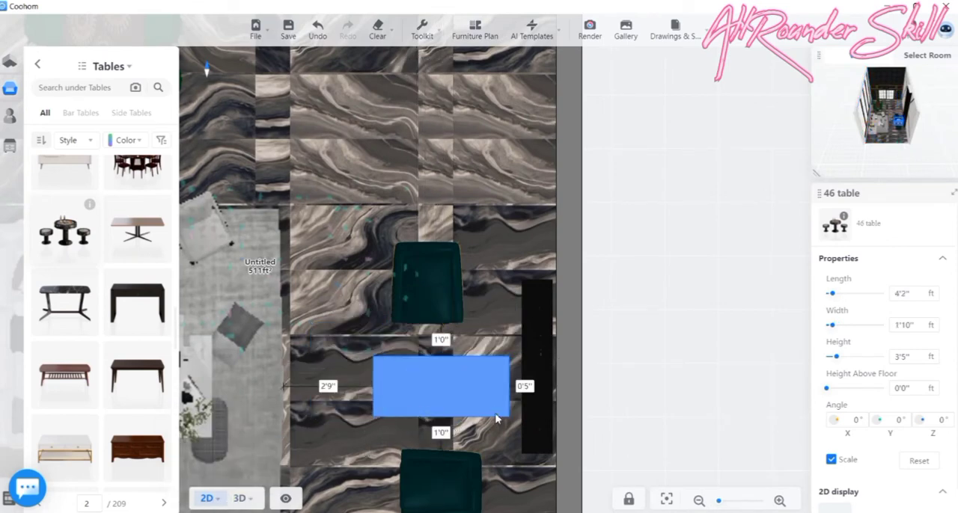
{"action": "left_click_drag", "start_coordinate": [507, 416], "coordinate": [442, 398]}
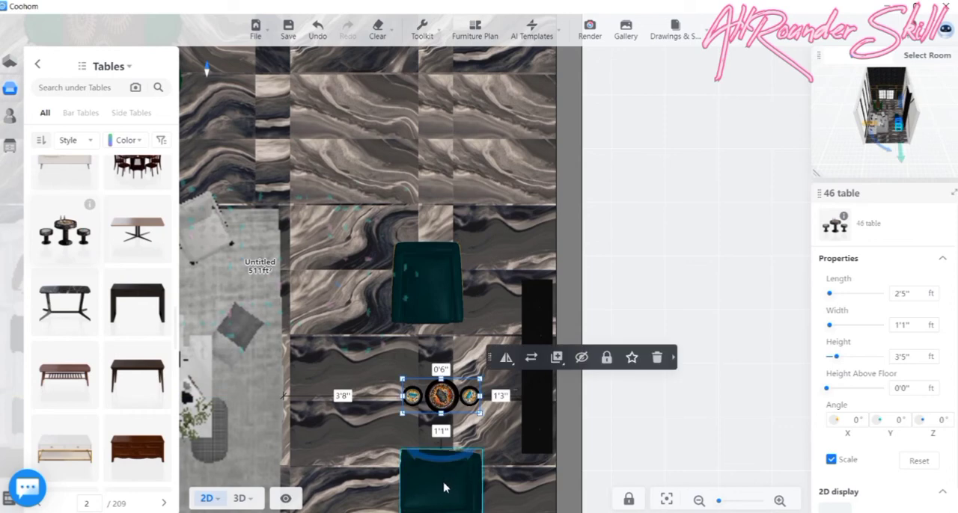
- Rotate the green chair on the near side of the 46 table from sideways to about 164° in the floor plan
{"action": "right_click_drag", "start_coordinate": [443, 479], "coordinate": [440, 442]}
{"action": "left_click", "coordinate": [441, 446]}
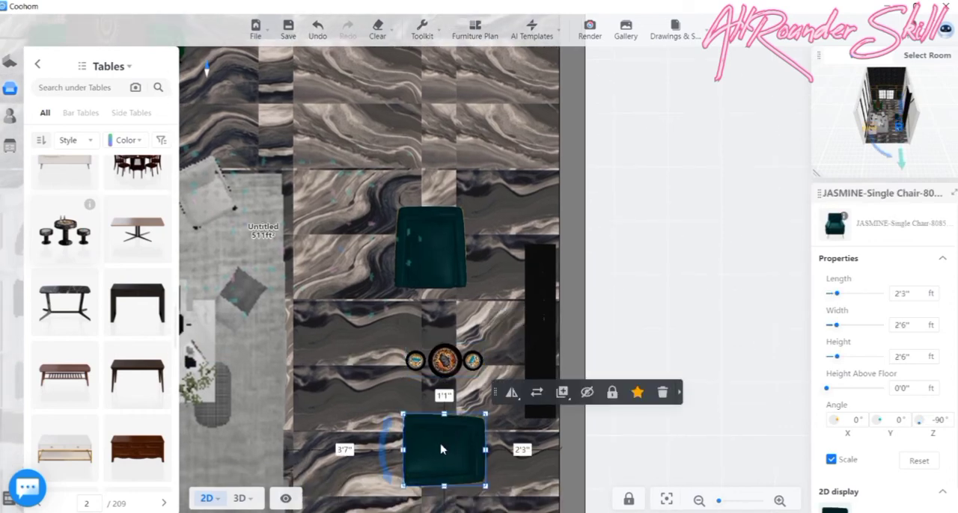
{"action": "right_click_drag", "start_coordinate": [380, 481], "coordinate": [370, 472]}
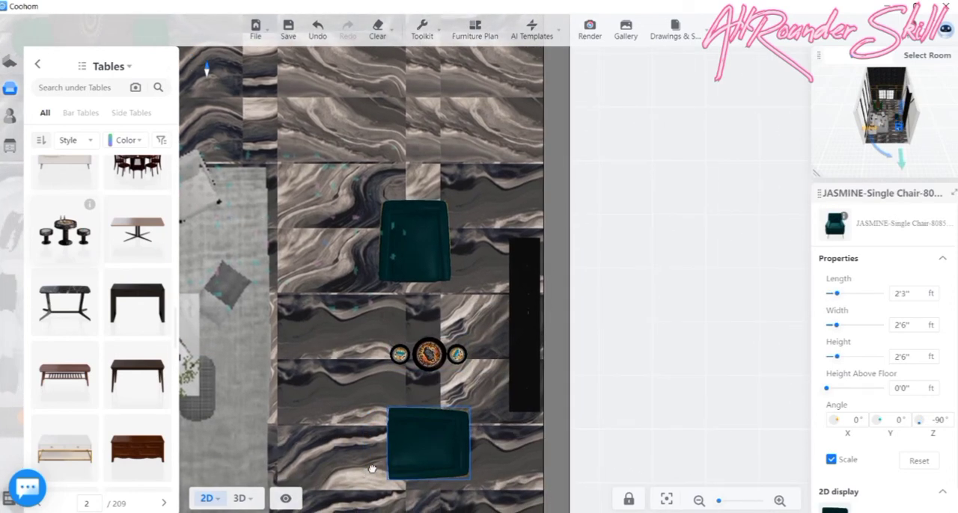
{"action": "left_click_drag", "start_coordinate": [370, 462], "coordinate": [432, 377]}
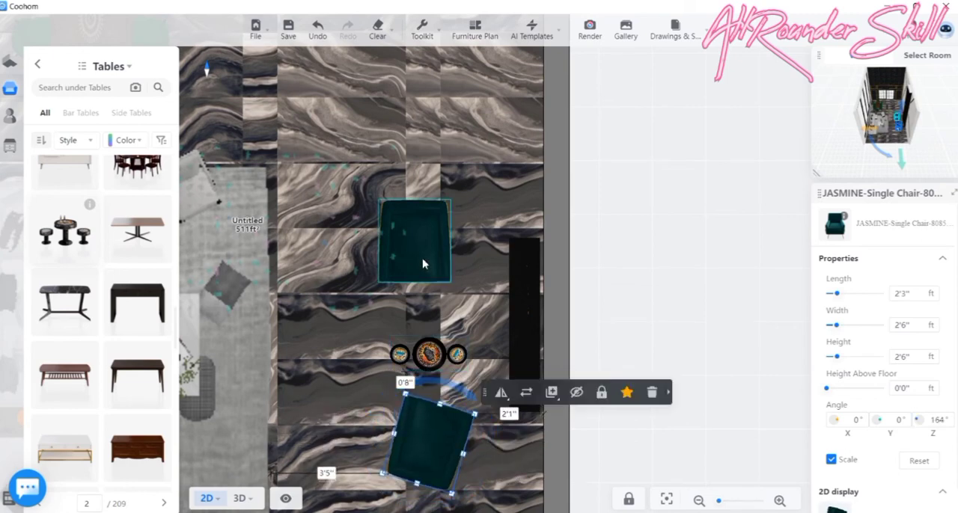
- Move the unrotated green chair closer to the 46 table and rotate it to about 9°
{"action": "left_click", "coordinate": [423, 267]}
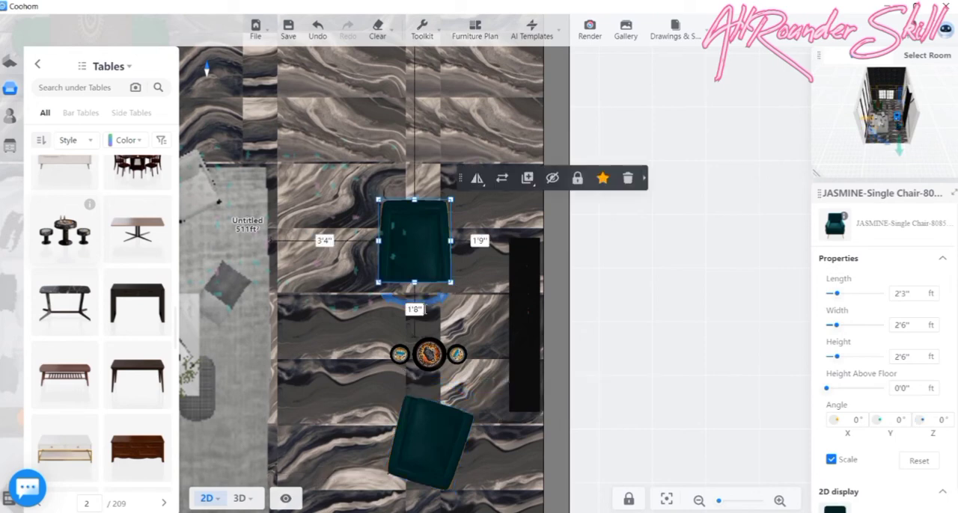
{"action": "left_click_drag", "start_coordinate": [417, 261], "coordinate": [438, 292]}
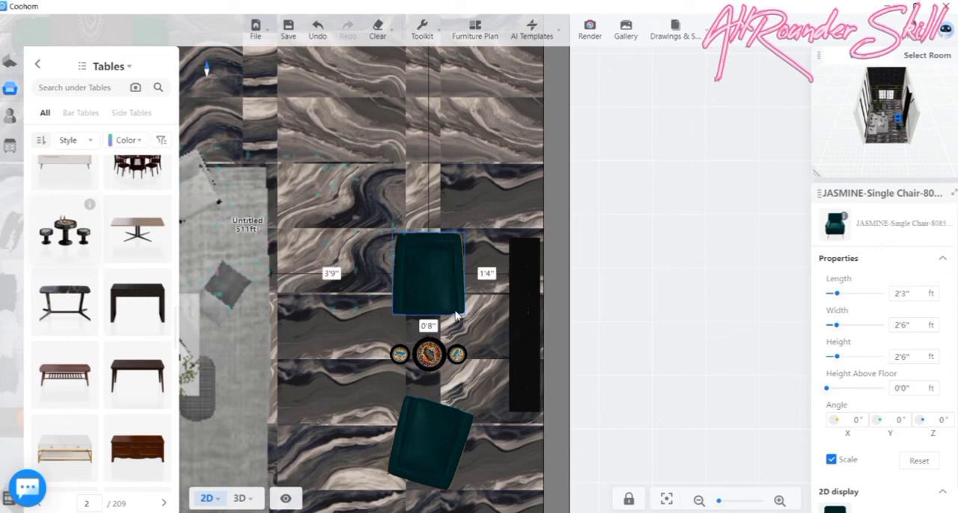
{"action": "left_click_drag", "start_coordinate": [459, 331], "coordinate": [481, 335]}
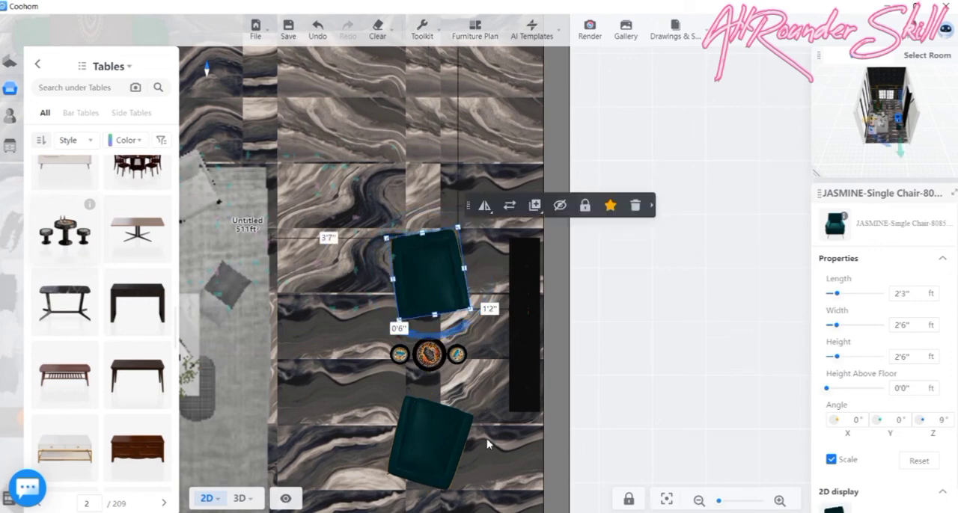
- Shift the other green chair closer to the 46 table and adjust its angle to about 167°
{"action": "left_click", "coordinate": [451, 439]}
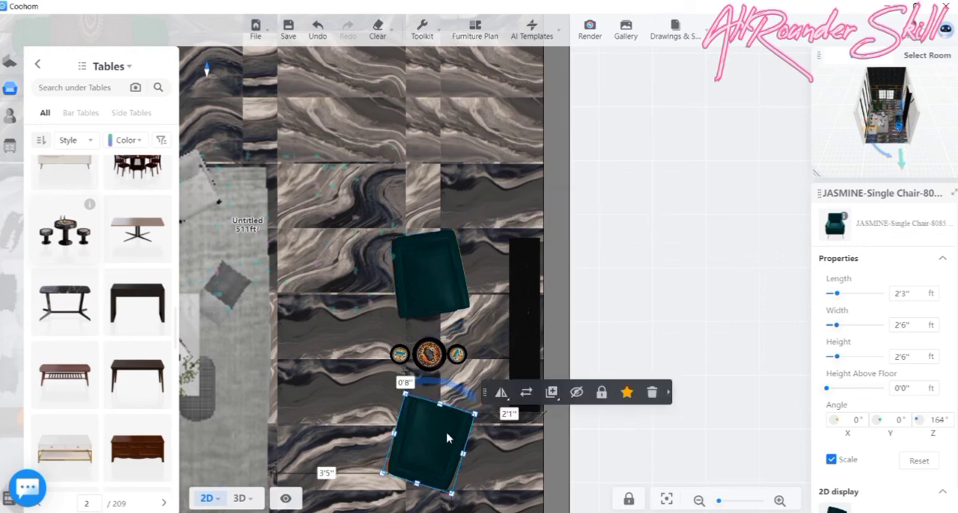
{"action": "mouse_move", "coordinate": [447, 439]}
{"action": "left_mouse_down"}
{"action": "mouse_move", "coordinate": [441, 416]}
{"action": "mouse_move", "coordinate": [437, 424]}
{"action": "left_mouse_up"}
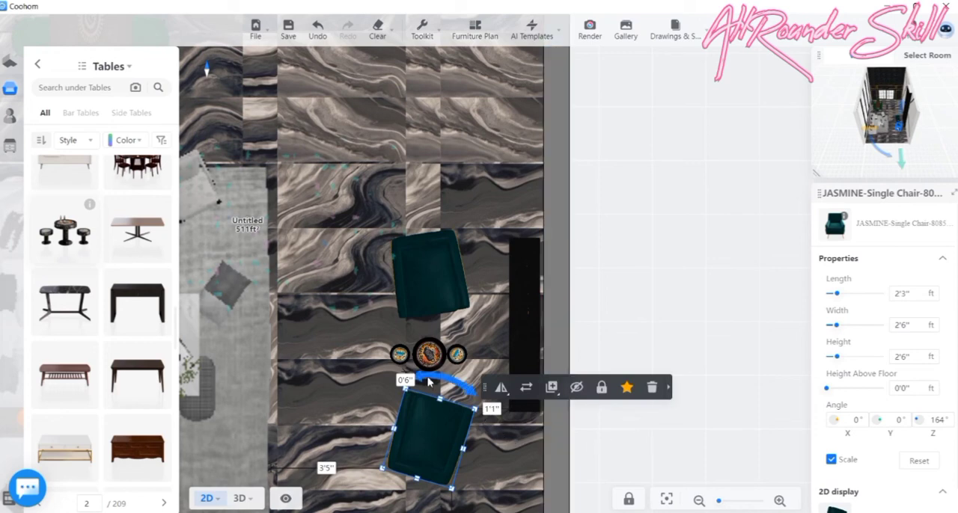
{"action": "left_click_drag", "start_coordinate": [428, 381], "coordinate": [423, 383]}
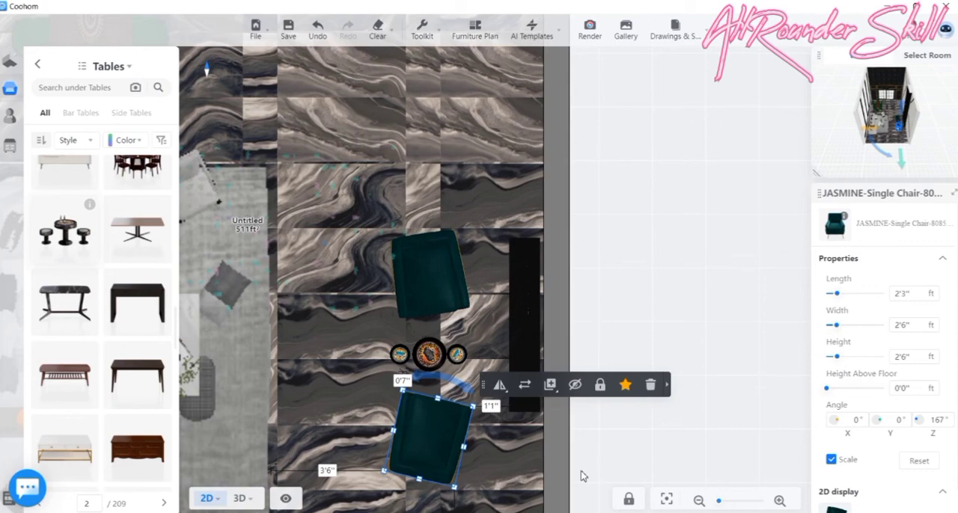
{"action": "left_click", "coordinate": [698, 500]}
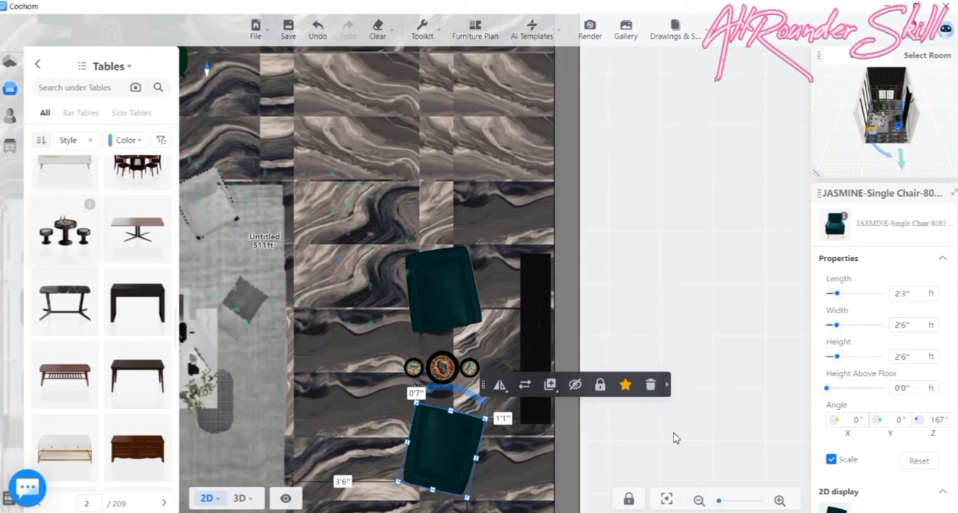
{"action": "left_click", "coordinate": [673, 439]}
{"action": "scroll", "coordinate": [673, 346], "scroll_direction": "down", "scroll_amount": 4}
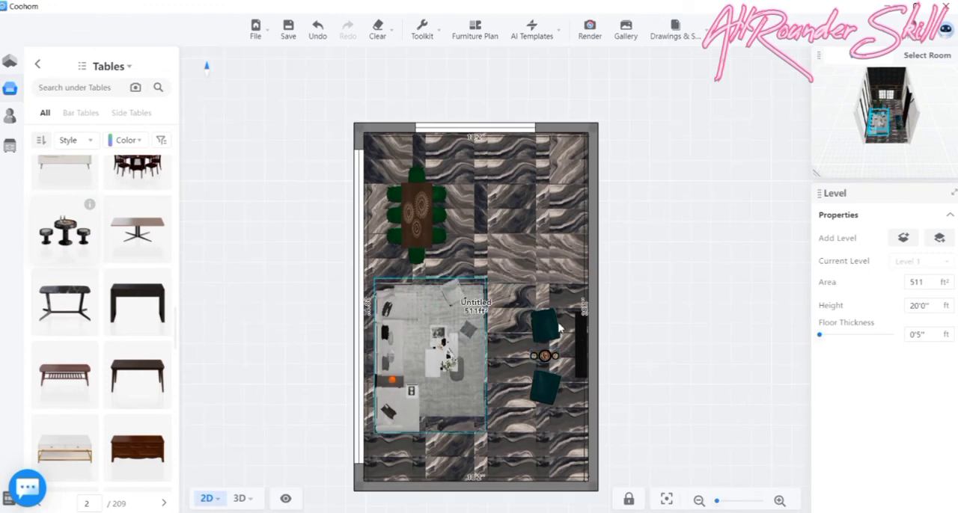
{"action": "scroll", "coordinate": [449, 494], "scroll_direction": "down", "scroll_amount": 2}
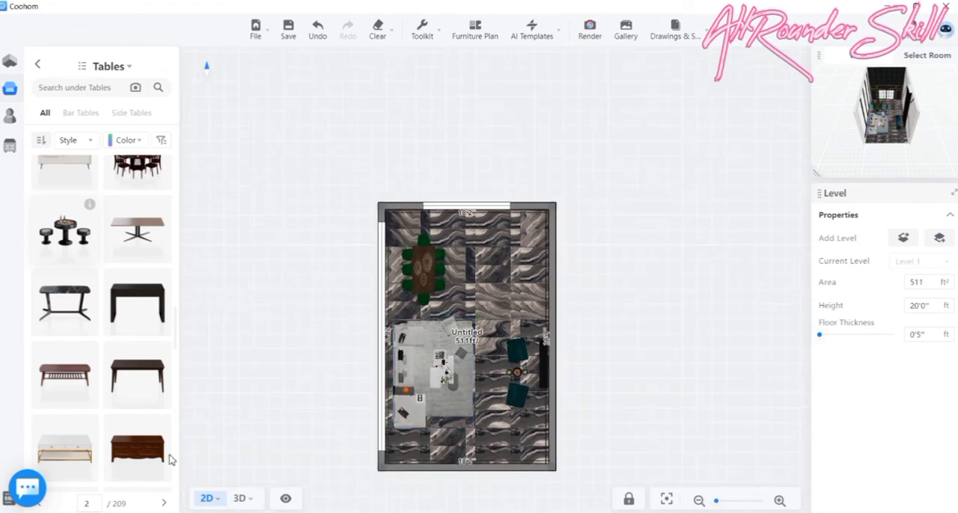
- Browse the curtains in the public library's décor category for one that suits the tall window
{"action": "mouse_move", "coordinate": [11, 149]}
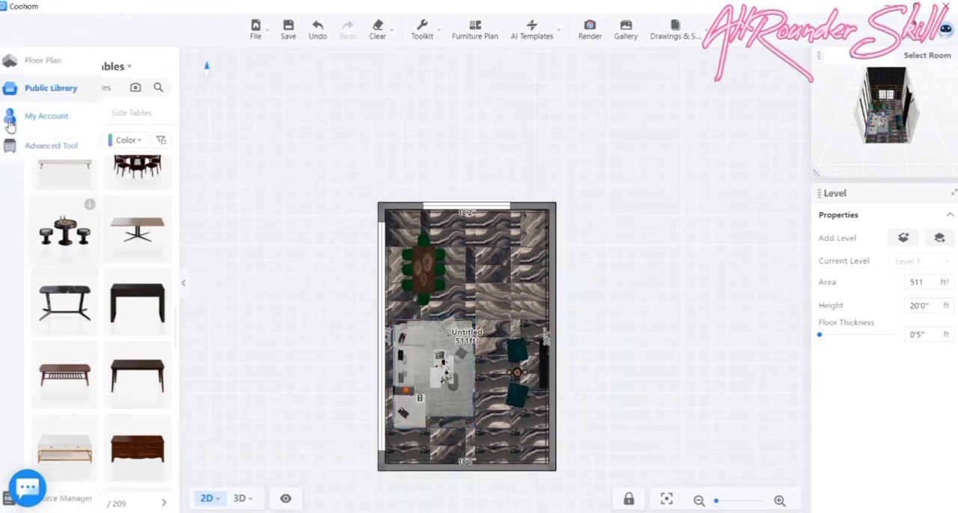
{"action": "left_click", "coordinate": [10, 124]}
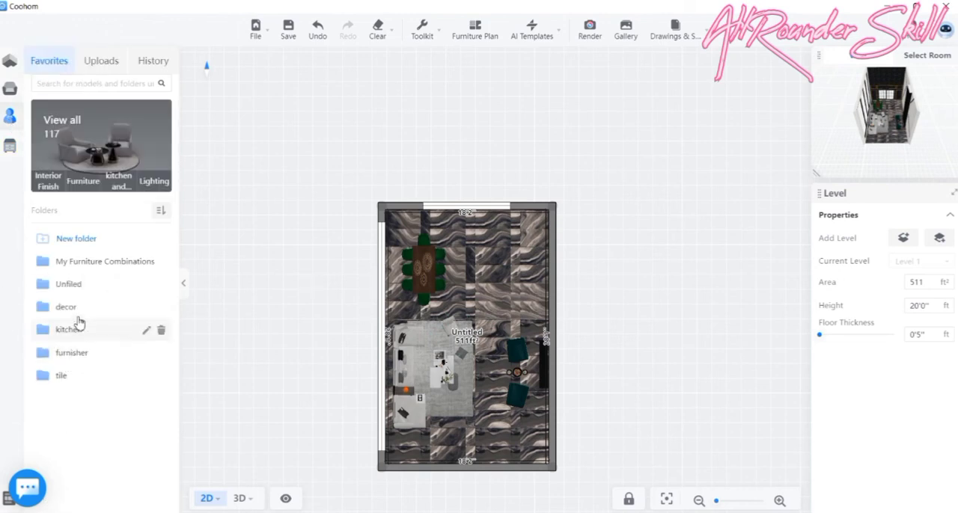
{"action": "mouse_move", "coordinate": [14, 124]}
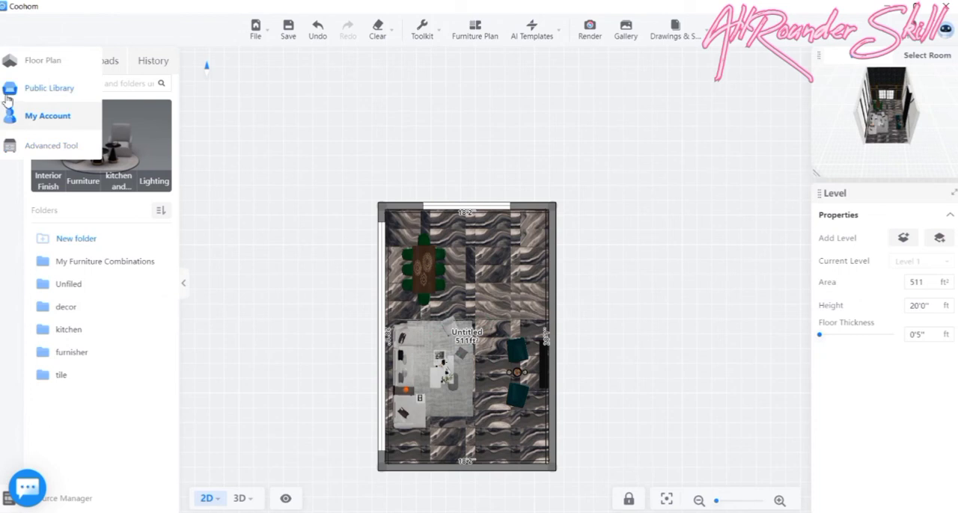
{"action": "left_click", "coordinate": [46, 87]}
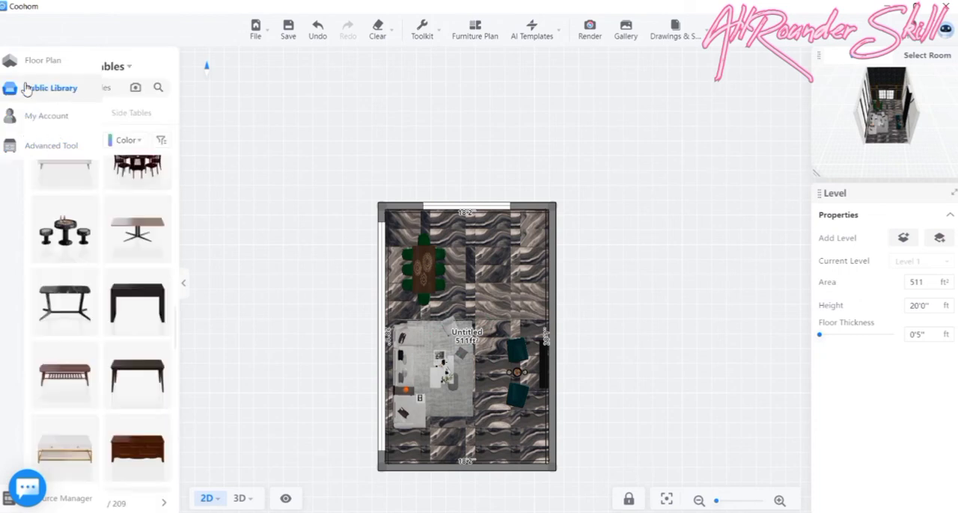
{"action": "scroll", "coordinate": [128, 415], "scroll_direction": "down", "scroll_amount": 3}
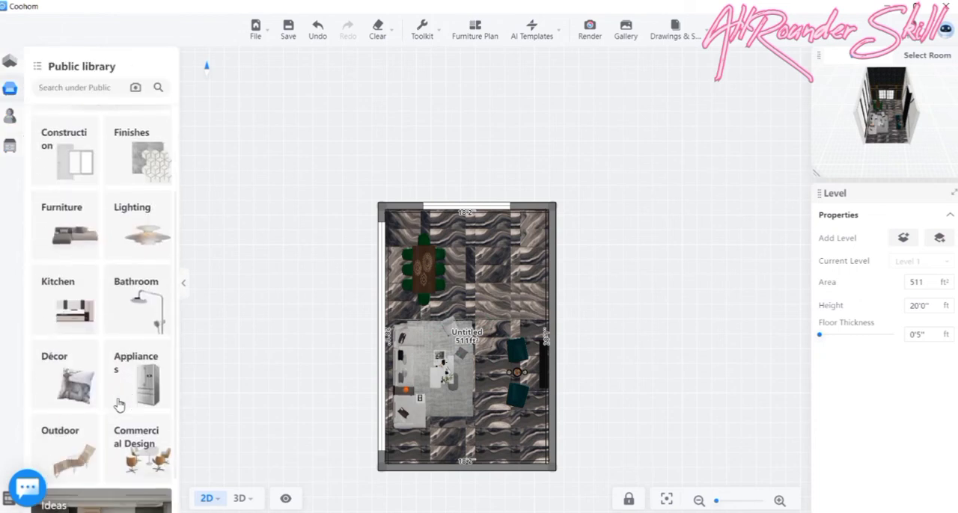
{"action": "scroll", "coordinate": [71, 299], "scroll_direction": "down", "scroll_amount": 1}
{"action": "left_click", "coordinate": [71, 331]}
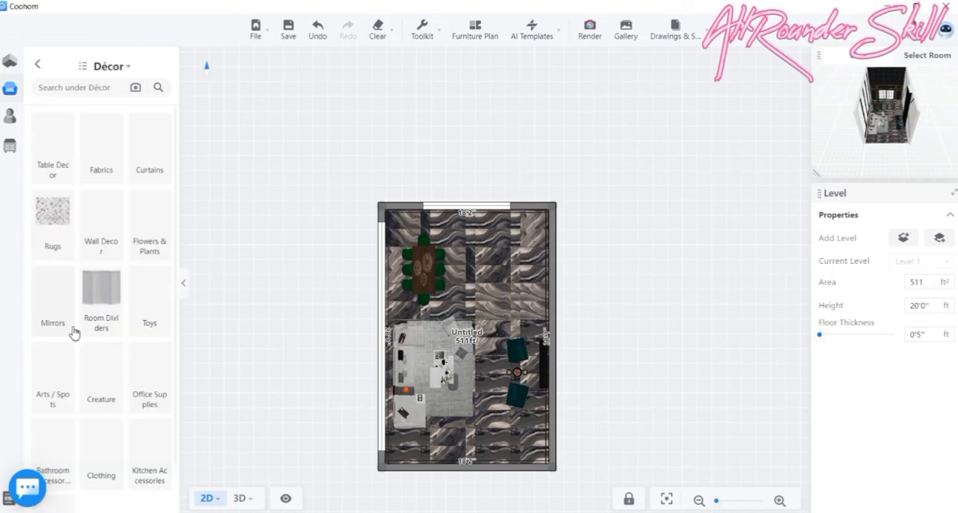
{"action": "left_click", "coordinate": [147, 161]}
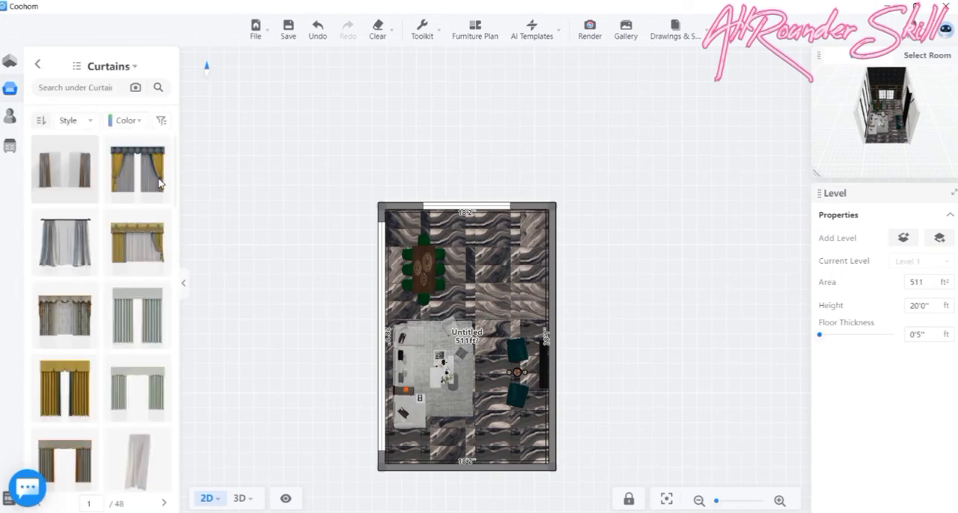
{"action": "scroll", "coordinate": [60, 273], "scroll_direction": "down", "scroll_amount": 3}
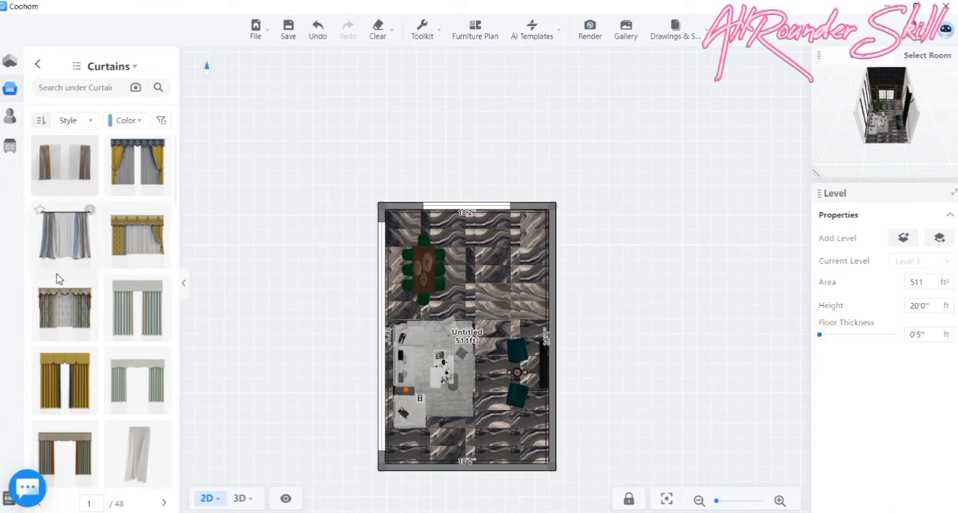
{"action": "scroll", "coordinate": [73, 266], "scroll_direction": "down", "scroll_amount": 8}
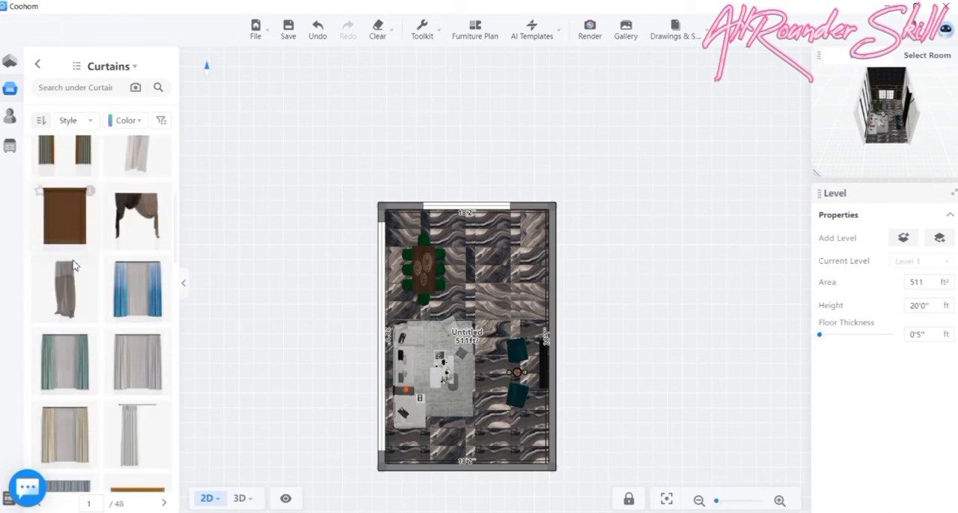
{"action": "scroll", "coordinate": [80, 258], "scroll_direction": "down", "scroll_amount": 1}
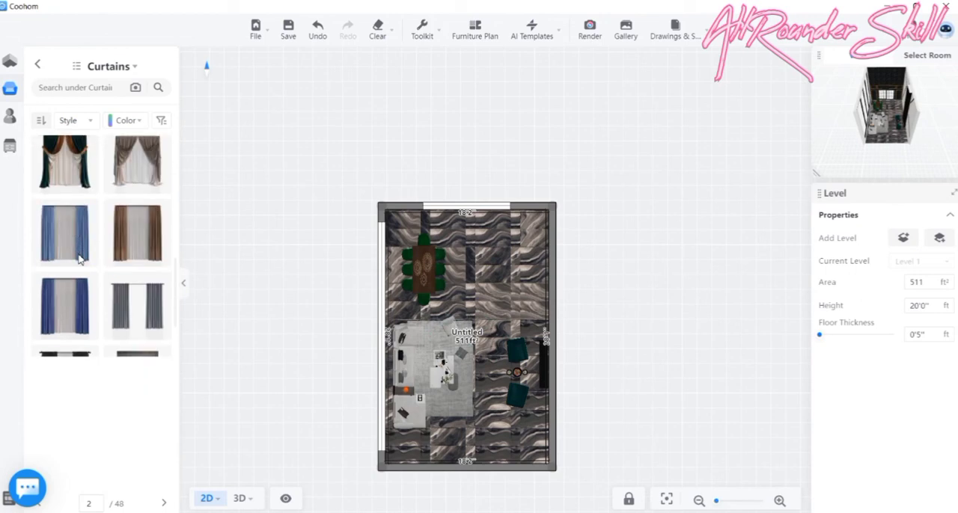
{"action": "scroll", "coordinate": [80, 258], "scroll_direction": "down", "scroll_amount": 3}
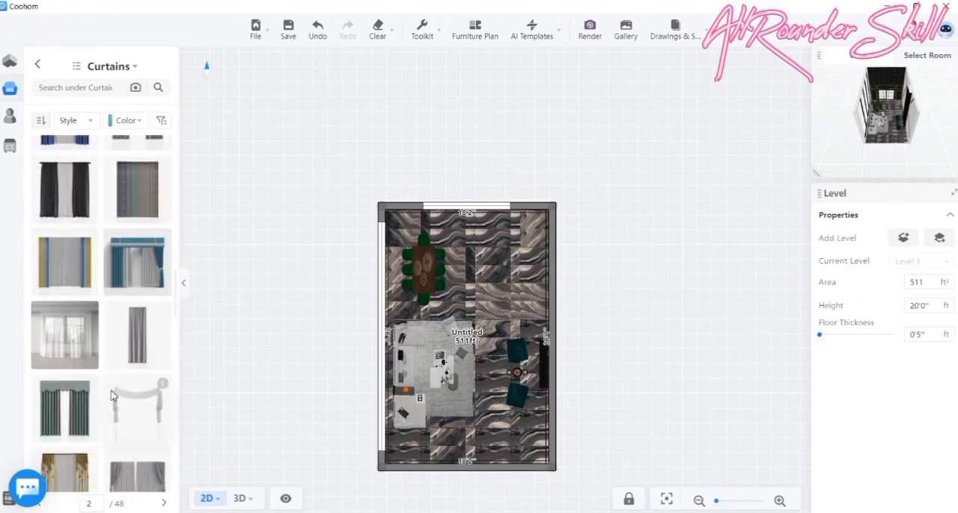
{"action": "scroll", "coordinate": [116, 378], "scroll_direction": "down", "scroll_amount": 3}
{"action": "scroll", "coordinate": [116, 374], "scroll_direction": "down", "scroll_amount": 1}
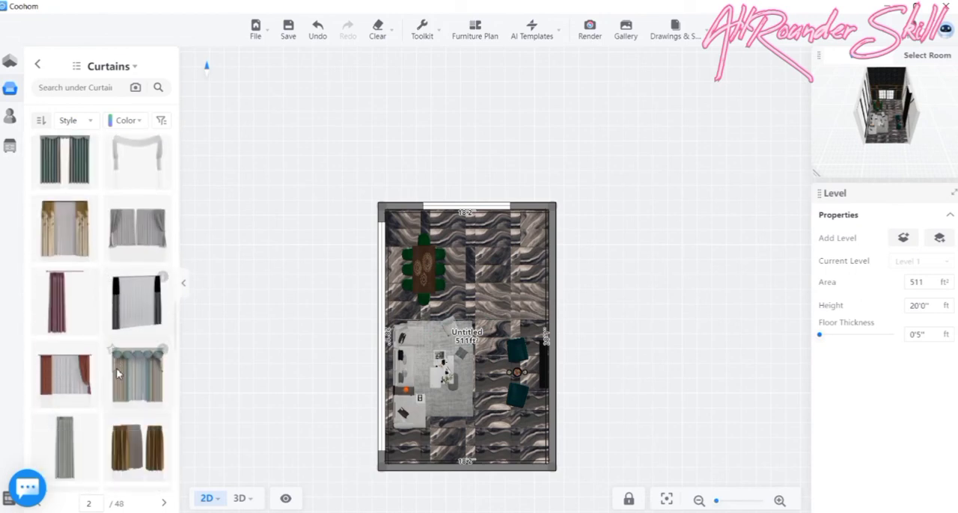
- Place the grey single-panel Y2005 / 1-spare curtain along the long window beside the sofa
{"action": "scroll", "coordinate": [116, 374], "scroll_direction": "down", "scroll_amount": 2}
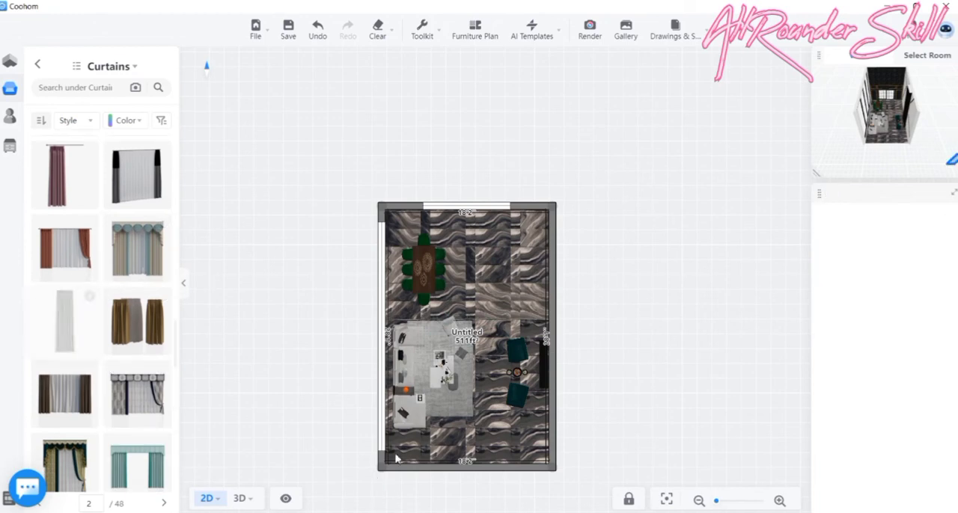
{"action": "scroll", "coordinate": [383, 449], "scroll_direction": "up", "scroll_amount": 2}
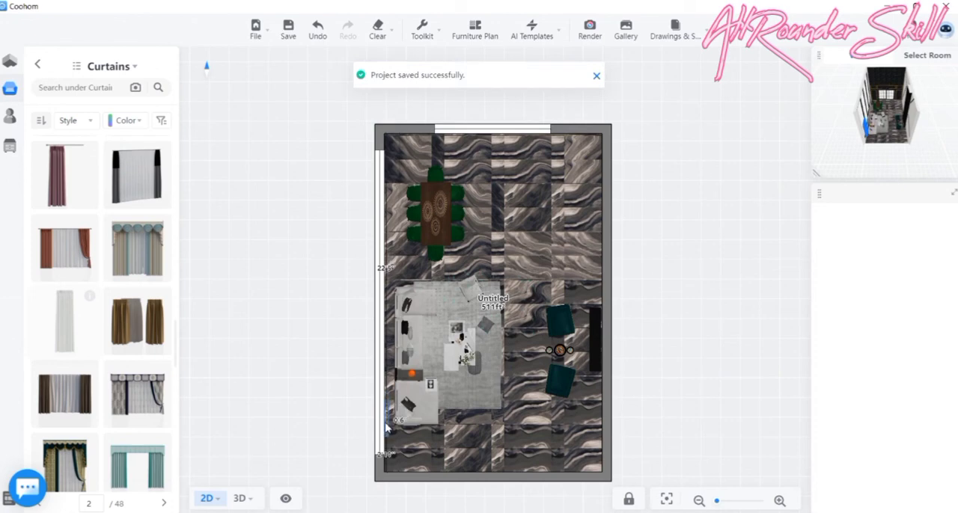
{"action": "left_click", "coordinate": [396, 410]}
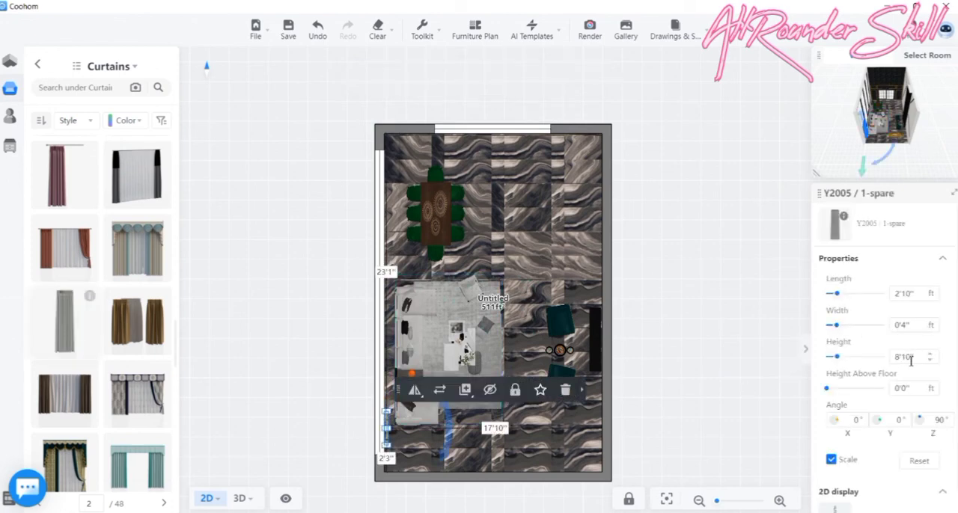
- Scale the curtain proportionally to 19'7" high, align it with the end of the long window, and check it in 3D
{"action": "left_click_drag", "start_coordinate": [839, 357], "coordinate": [852, 360]}
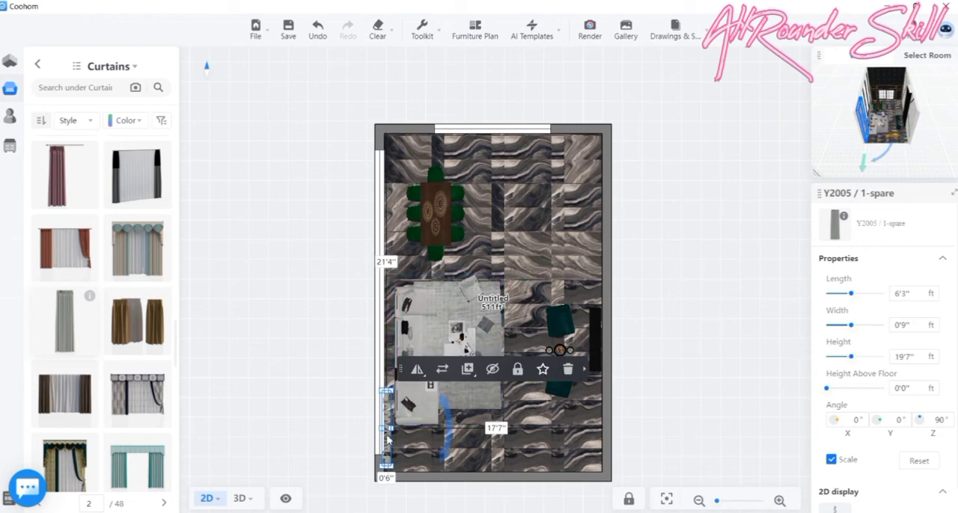
{"action": "left_click_drag", "start_coordinate": [387, 425], "coordinate": [387, 416]}
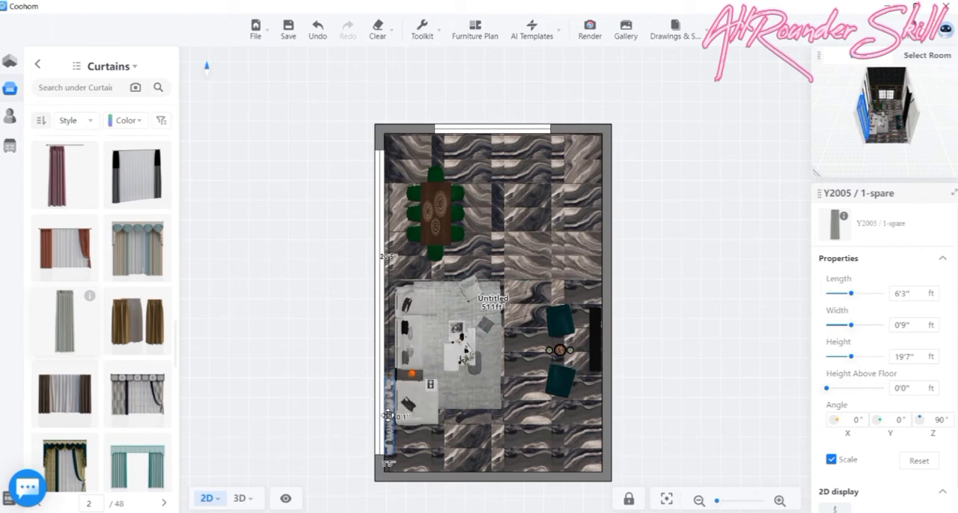
{"action": "left_click", "coordinate": [242, 495]}
{"action": "left_click_drag", "start_coordinate": [423, 407], "coordinate": [329, 375]}
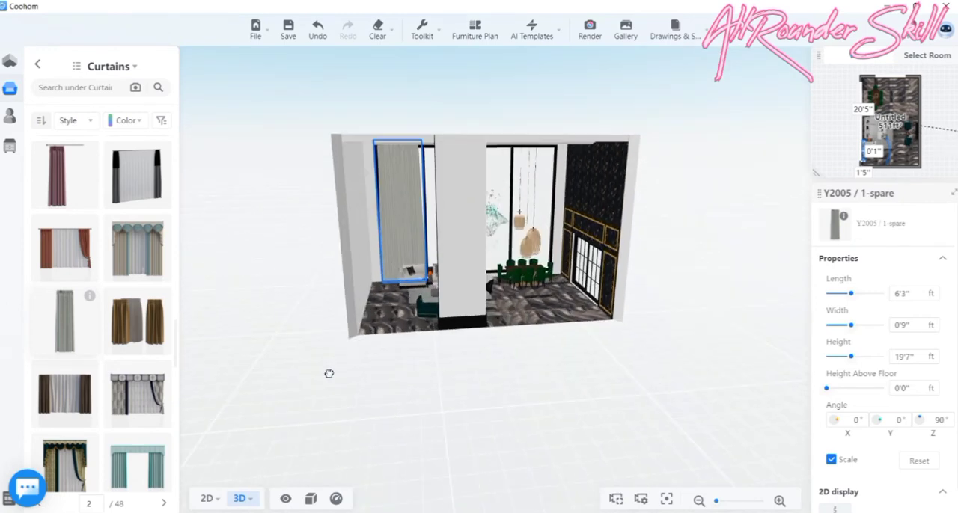
{"action": "left_click_drag", "start_coordinate": [357, 329], "coordinate": [359, 329]}
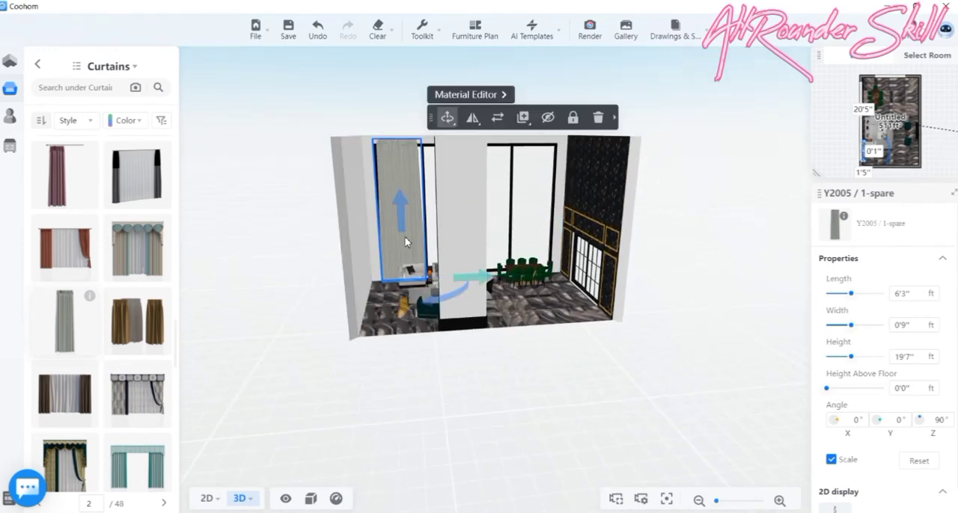
{"action": "left_click", "coordinate": [206, 500]}
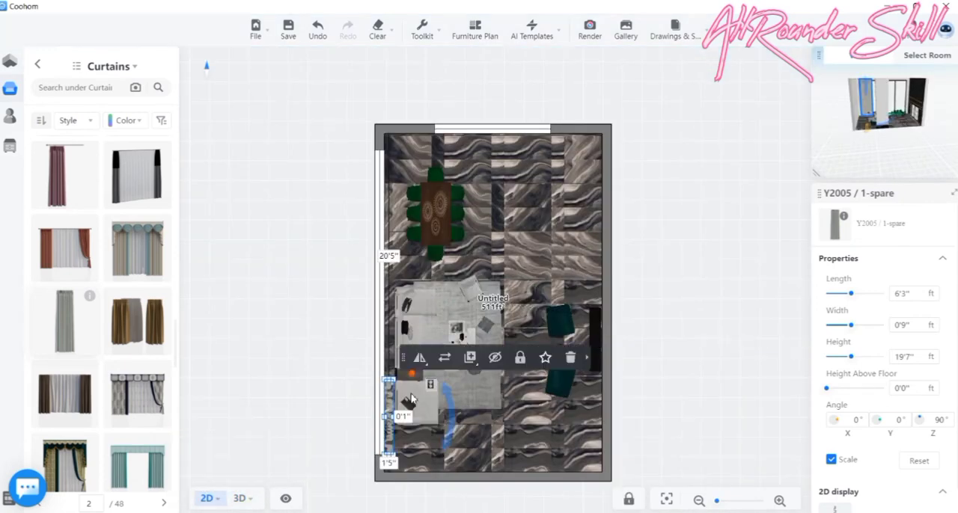
- In the floor plan, shorten the curtain's length to 5'0" from its end beside the sofa
{"action": "scroll", "coordinate": [398, 385], "scroll_direction": "up", "scroll_amount": 3}
{"action": "scroll", "coordinate": [395, 386], "scroll_direction": "up", "scroll_amount": 1}
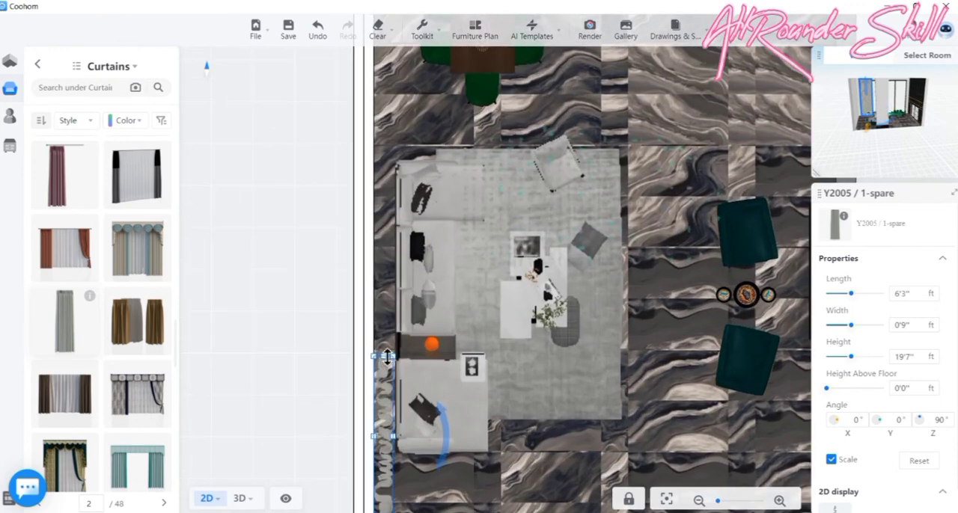
{"action": "left_click_drag", "start_coordinate": [388, 358], "coordinate": [381, 424]}
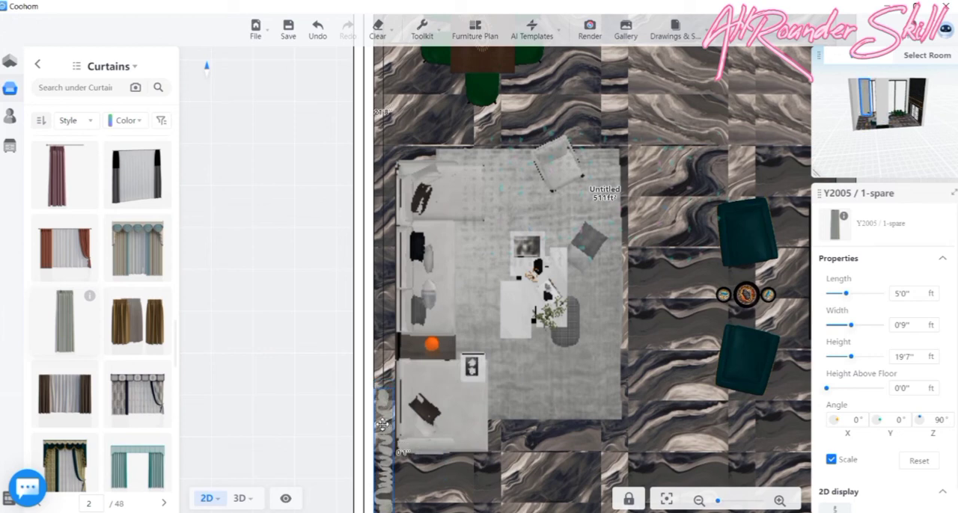
{"action": "left_click", "coordinate": [421, 395]}
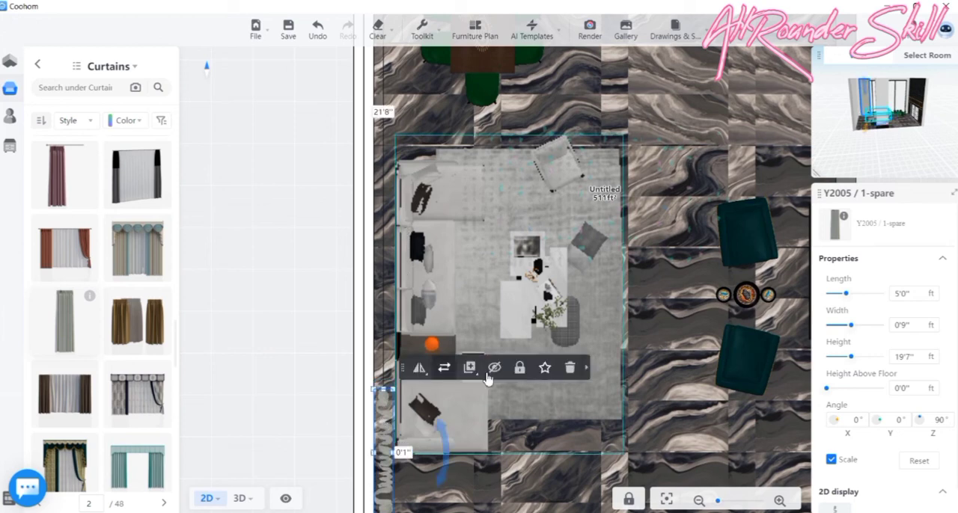
- Duplicate the 5'0" curtain and place the copy along the long window at the sofa's far end, 6'9" from the original
{"action": "mouse_move", "coordinate": [478, 374]}
{"action": "left_click", "coordinate": [449, 396]}
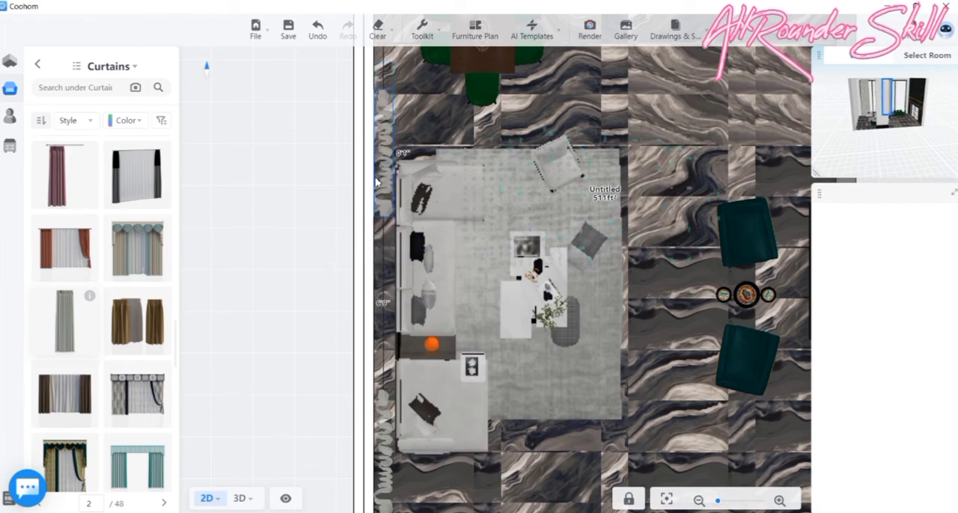
{"action": "left_click", "coordinate": [470, 242]}
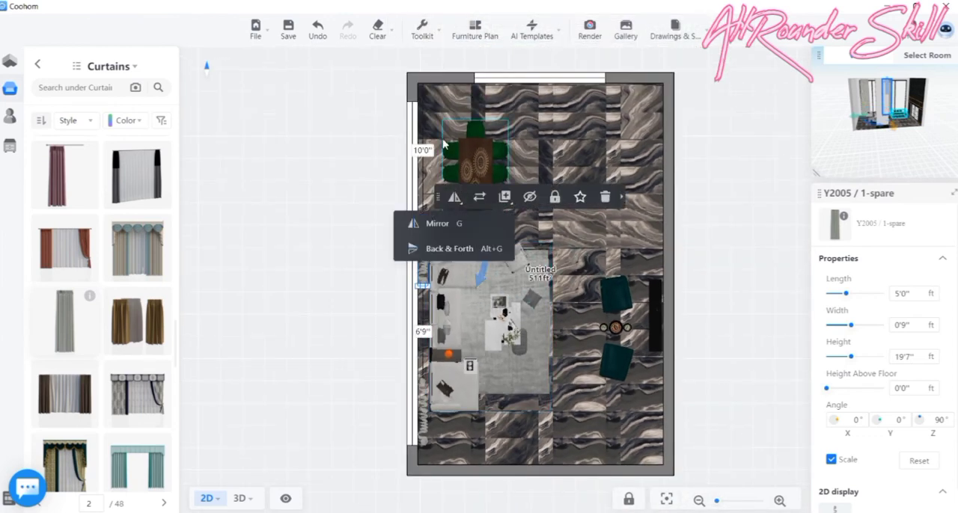
- Duplicate the middle curtain and place the copy along the long window beside the dining set, 1'4" from the end wall
{"action": "scroll", "coordinate": [469, 198], "scroll_direction": "up", "scroll_amount": 2}
{"action": "left_click", "coordinate": [421, 262]}
{"action": "mouse_move", "coordinate": [499, 223]}
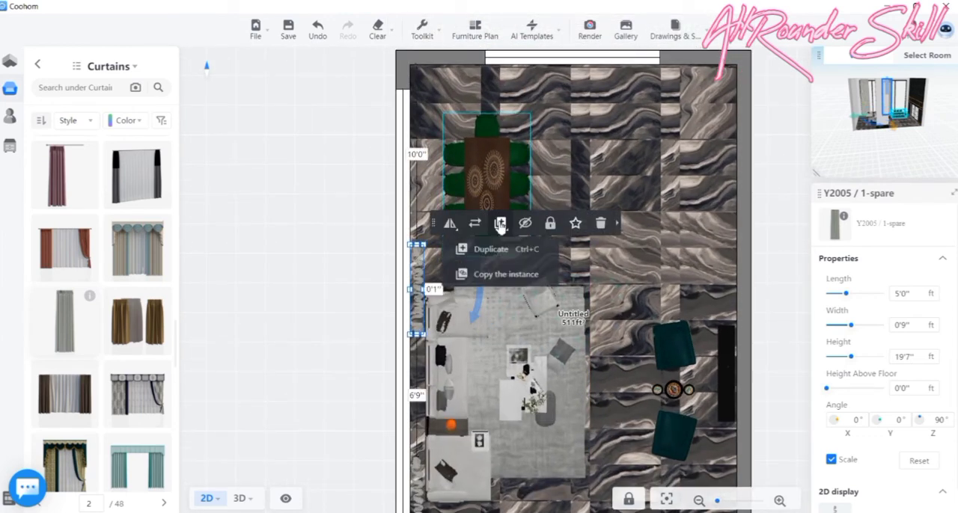
{"action": "left_click", "coordinate": [493, 252]}
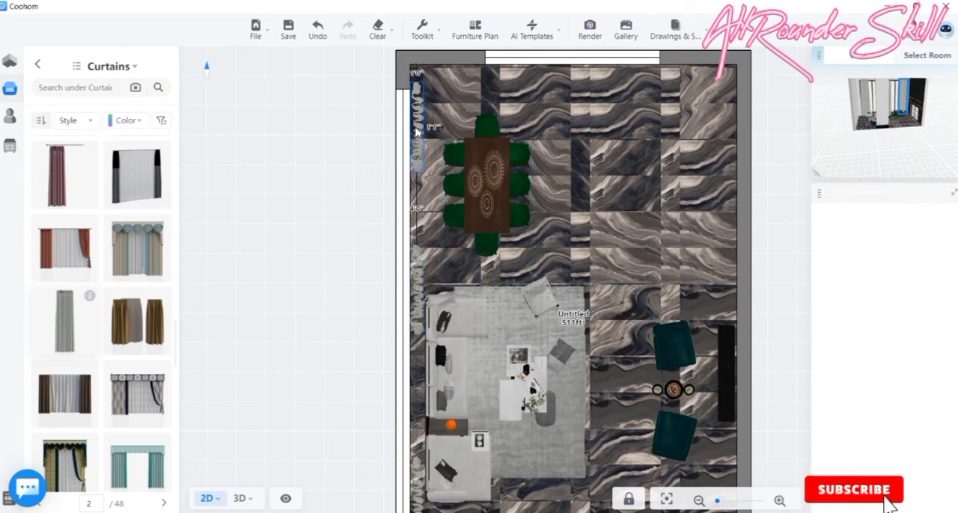
{"action": "left_click", "coordinate": [417, 135]}
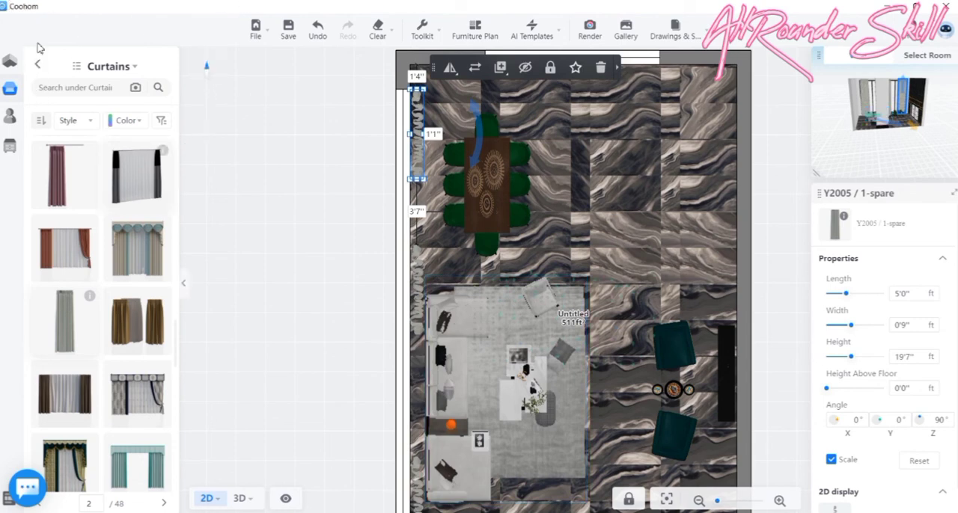
- Inspect the curtains along the long window in 3D, looking into the room from the fireplace wall side
{"action": "scroll", "coordinate": [335, 81], "scroll_direction": "down", "scroll_amount": 1}
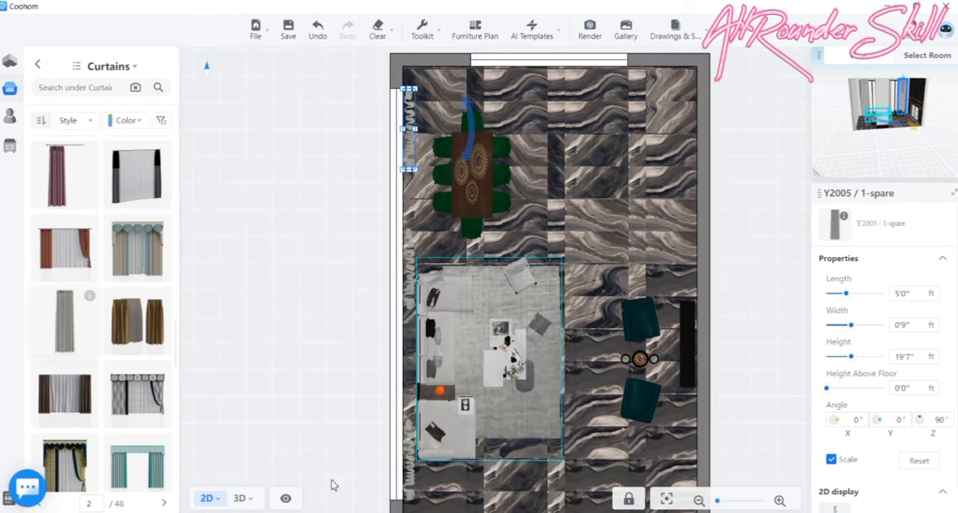
{"action": "left_click", "coordinate": [238, 499]}
{"action": "left_click_drag", "start_coordinate": [360, 435], "coordinate": [584, 425]}
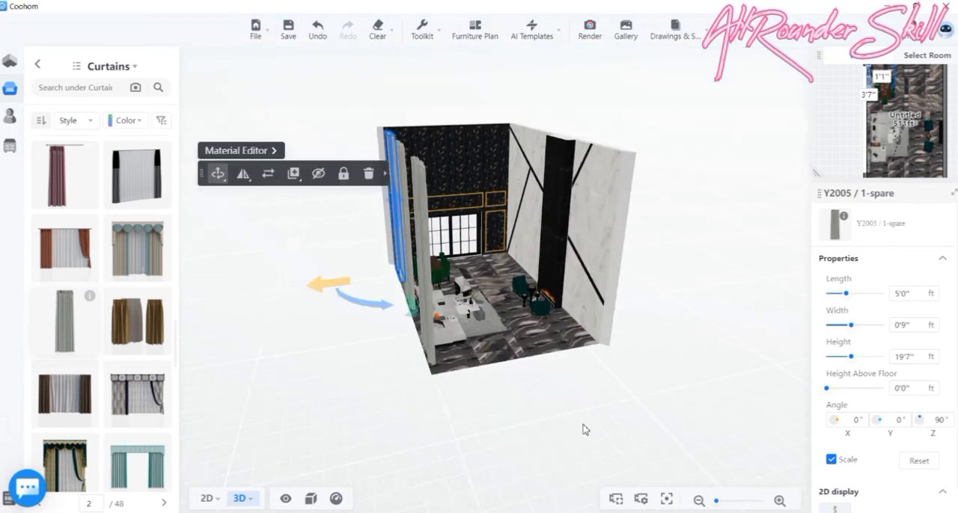
{"action": "left_click_drag", "start_coordinate": [581, 417], "coordinate": [405, 365]}
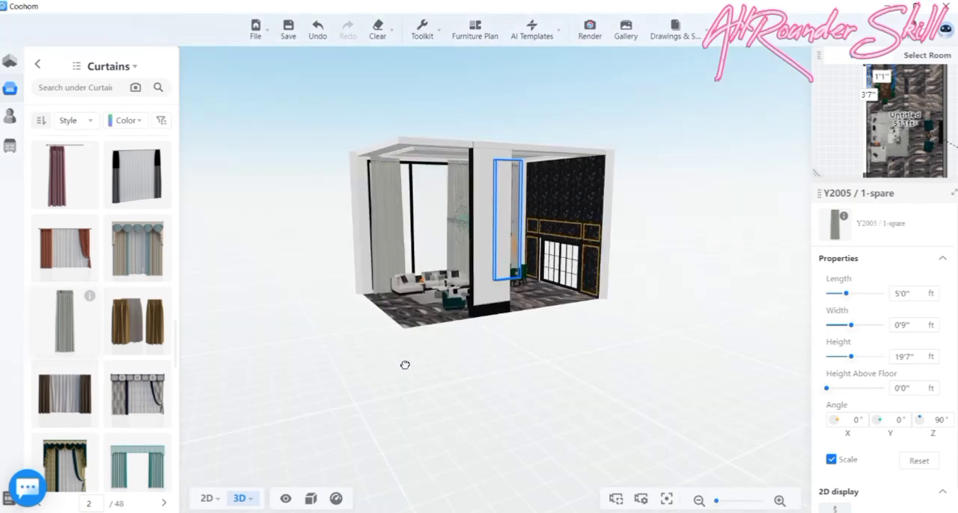
{"action": "scroll", "coordinate": [375, 157], "scroll_direction": "up", "scroll_amount": 3}
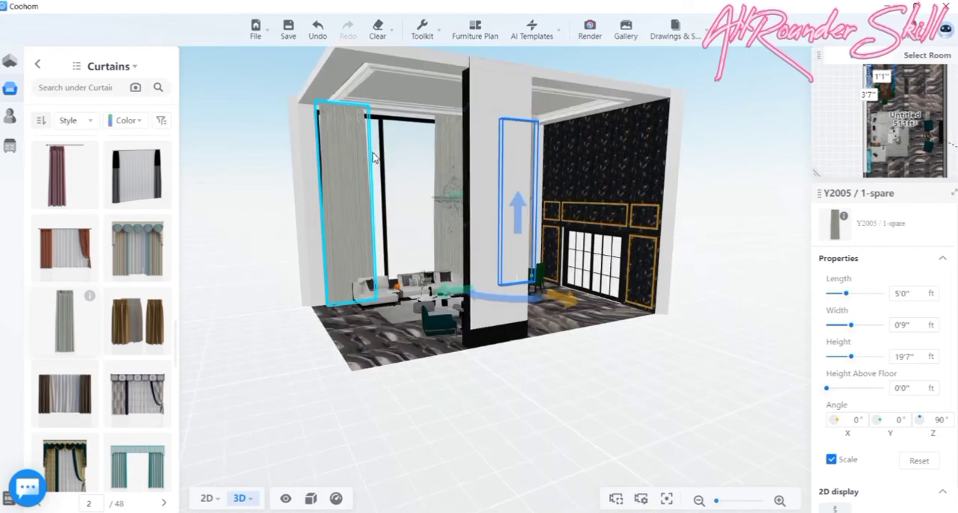
{"action": "scroll", "coordinate": [374, 157], "scroll_direction": "up", "scroll_amount": 5}
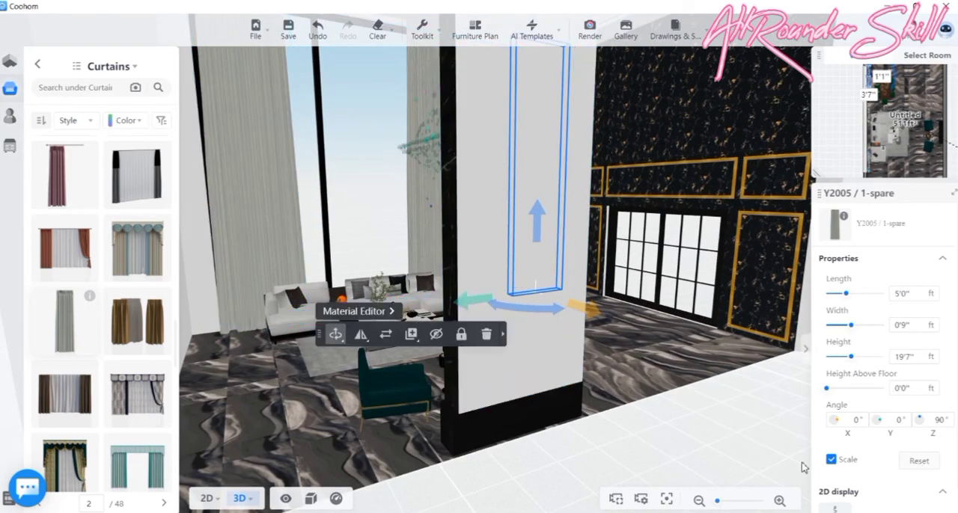
{"action": "left_click_drag", "start_coordinate": [750, 454], "coordinate": [705, 453]}
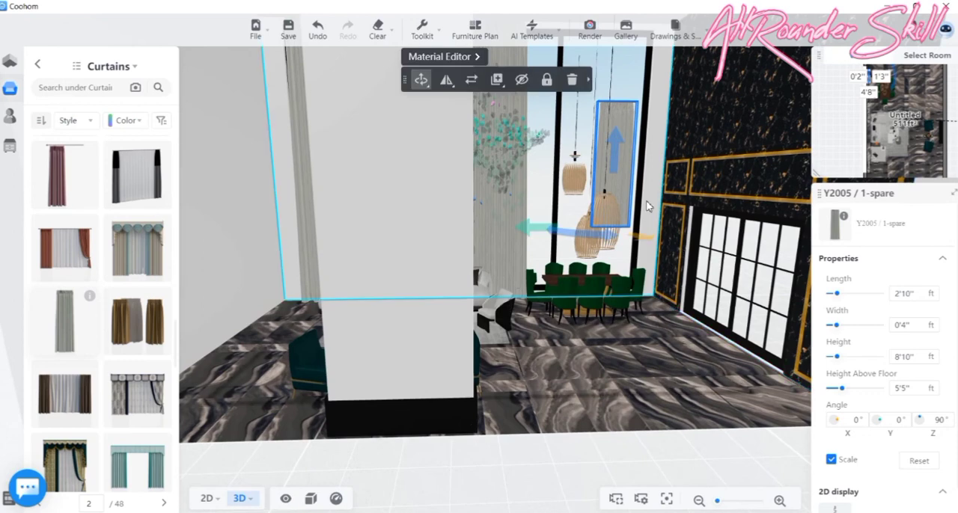
- Apply a light grey paint from the public library's Paints & Coatings finishes to the wall around the long window
{"action": "left_click", "coordinate": [80, 65]}
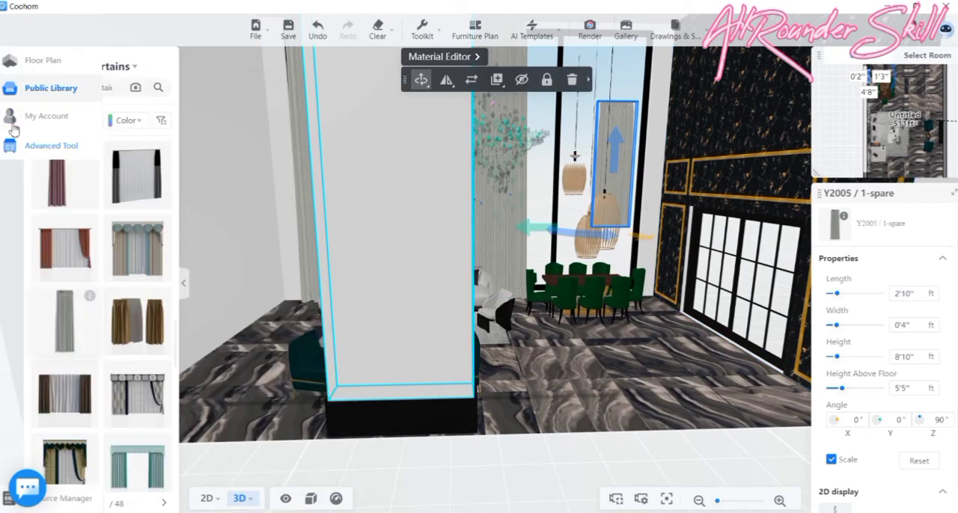
{"action": "left_click", "coordinate": [8, 119]}
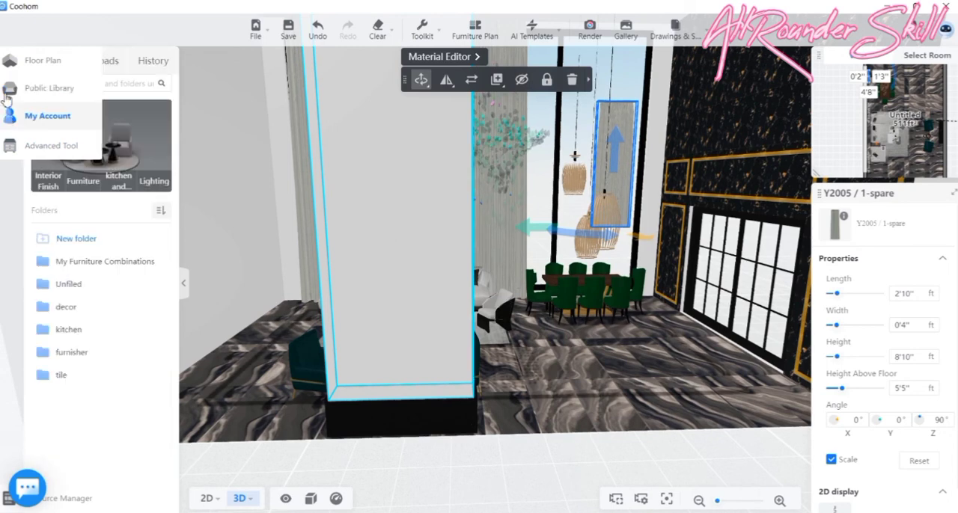
{"action": "left_click", "coordinate": [9, 89]}
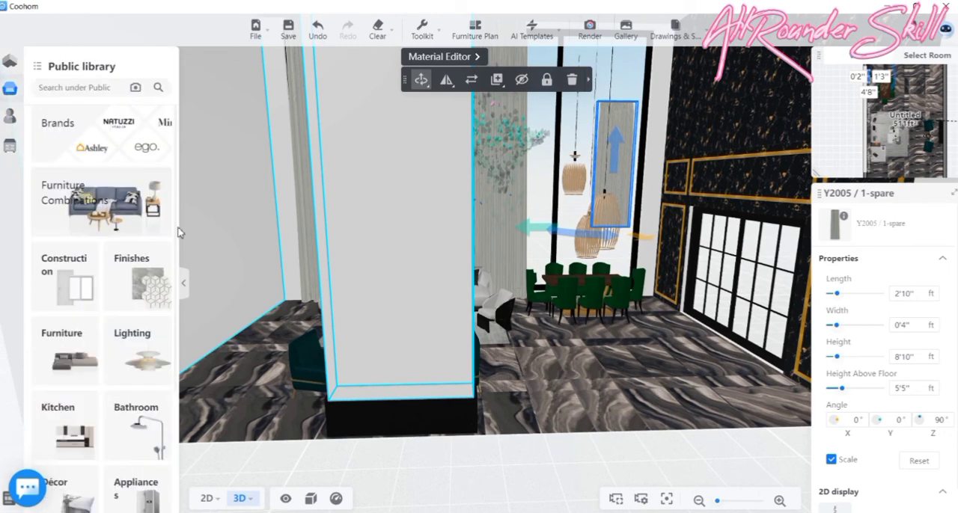
{"action": "left_click", "coordinate": [150, 302]}
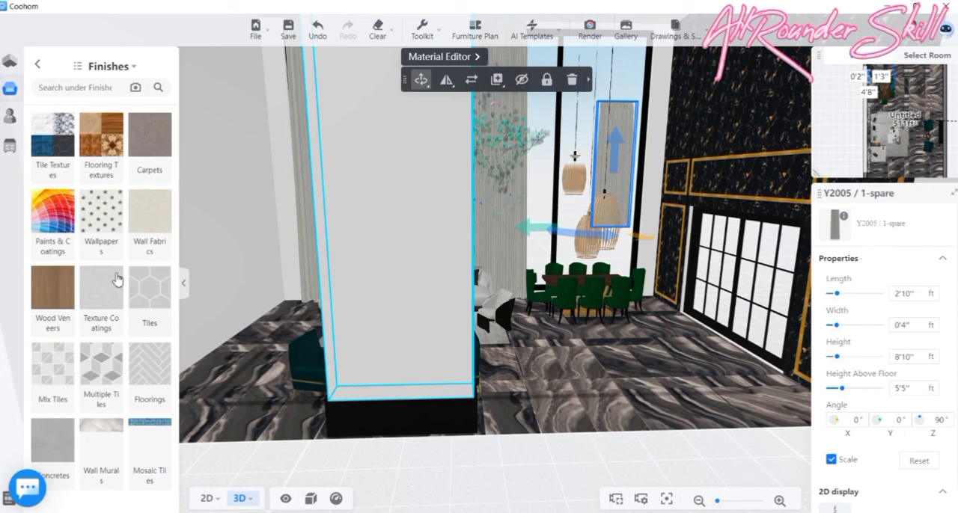
{"action": "left_click", "coordinate": [51, 228]}
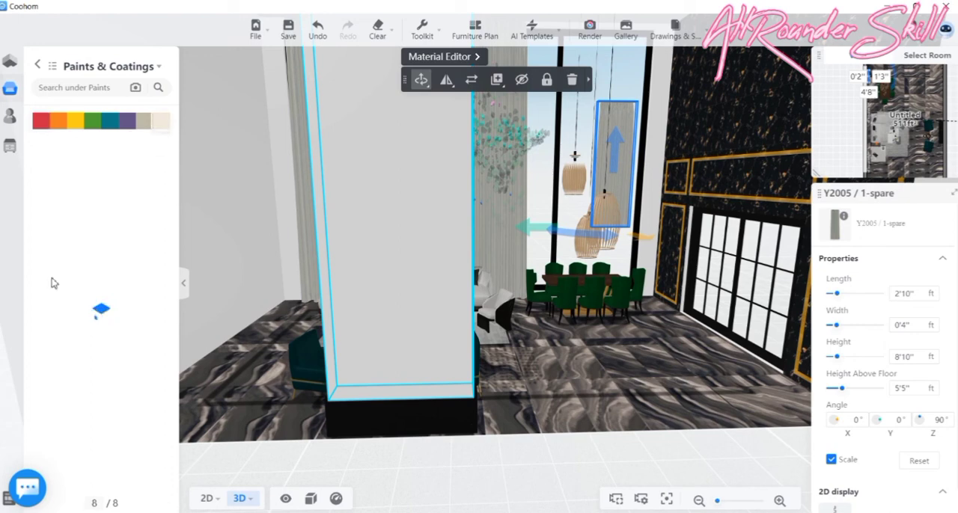
{"action": "scroll", "coordinate": [162, 229], "scroll_direction": "down", "scroll_amount": 1}
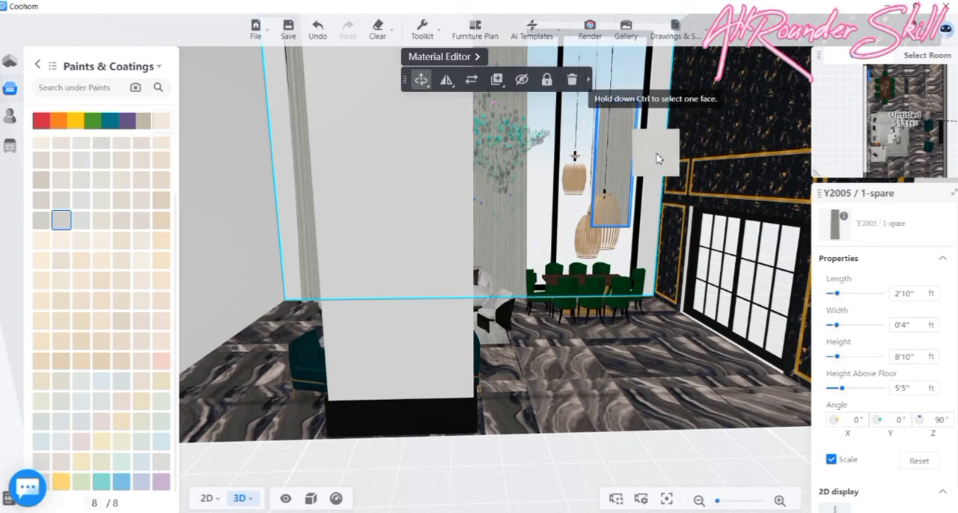
{"action": "left_click", "coordinate": [659, 158]}
- In the floor plan, delete the 8'10" high curtain beside the dining set
{"action": "left_click_drag", "start_coordinate": [668, 391], "coordinate": [611, 398]}
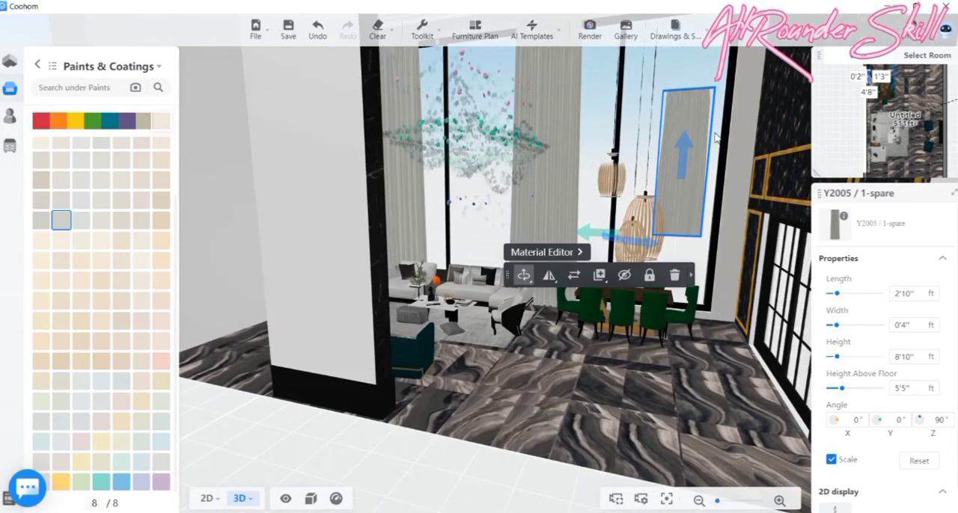
{"action": "left_click", "coordinate": [207, 498]}
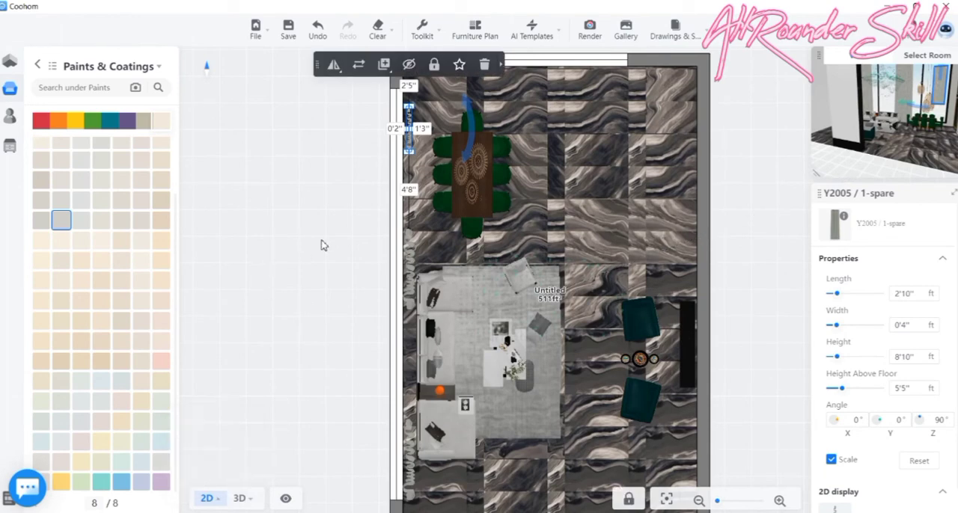
{"action": "scroll", "coordinate": [442, 129], "scroll_direction": "up", "scroll_amount": 2}
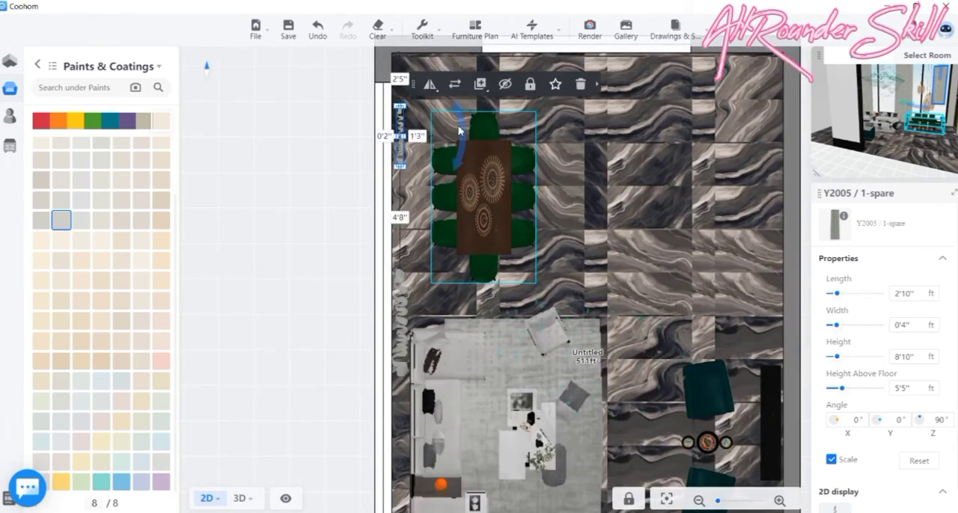
{"action": "left_click", "coordinate": [580, 83]}
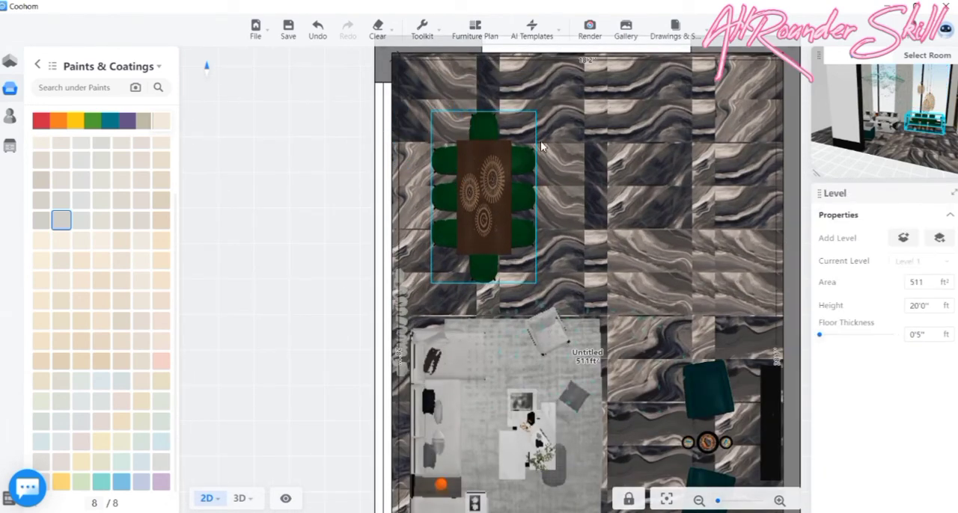
- Duplicate the middle curtain, place the copy beside the dining set 1'5" from the end wall, and shorten its length to 4'6"
{"action": "left_click", "coordinate": [400, 301]}
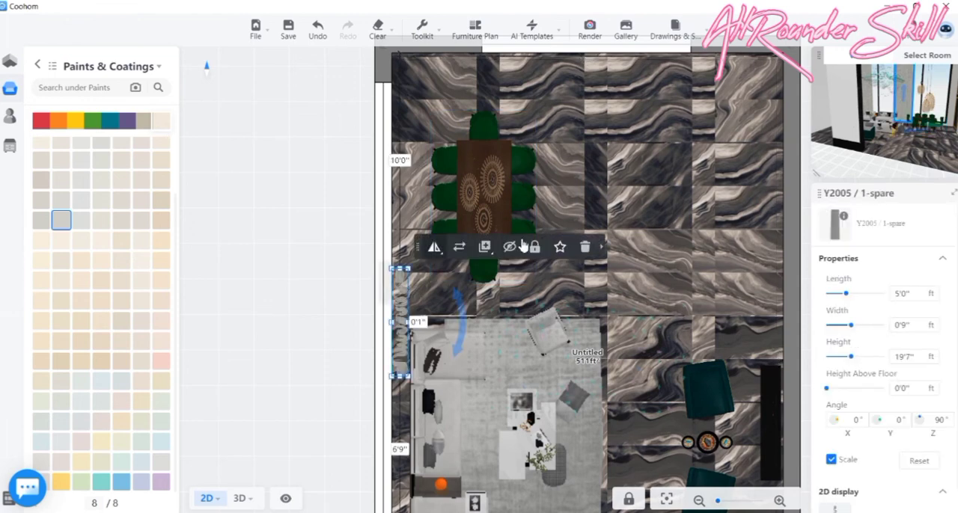
{"action": "mouse_move", "coordinate": [485, 251]}
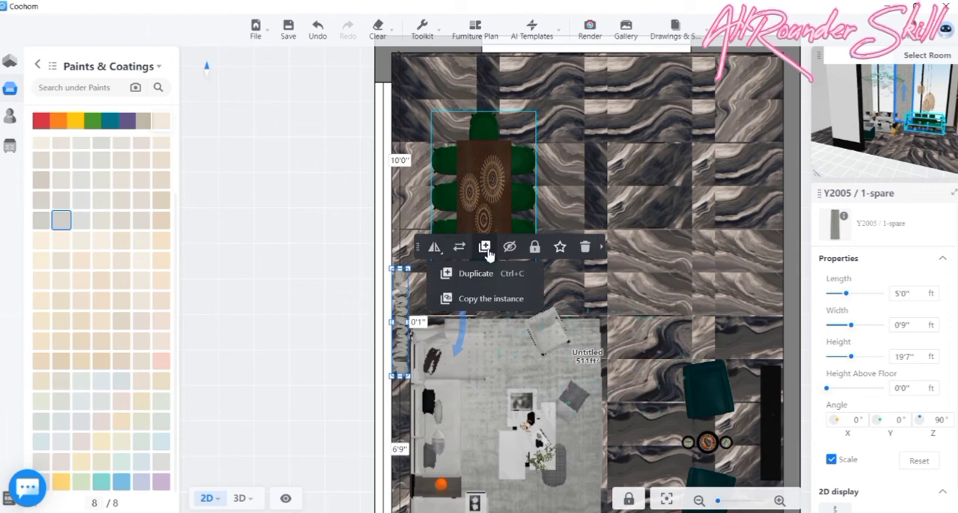
{"action": "left_click", "coordinate": [476, 274]}
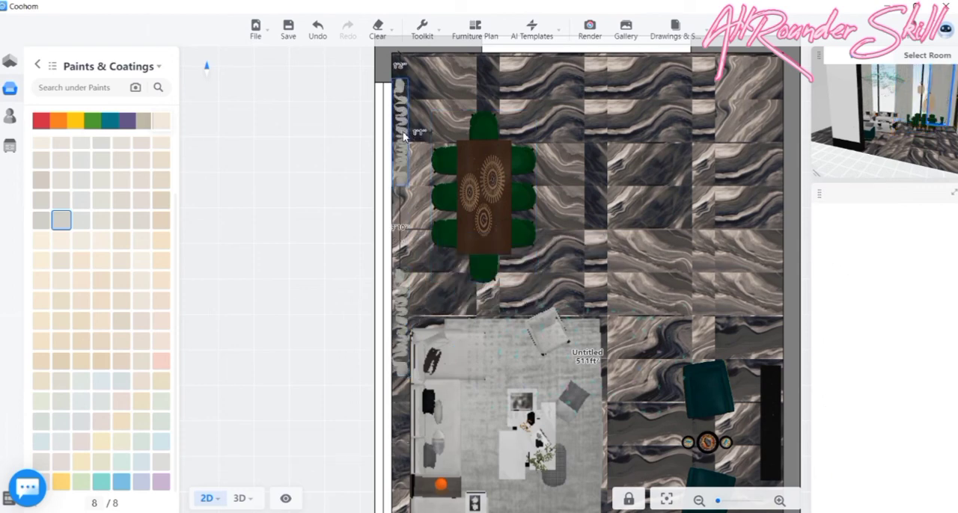
{"action": "left_click", "coordinate": [401, 142]}
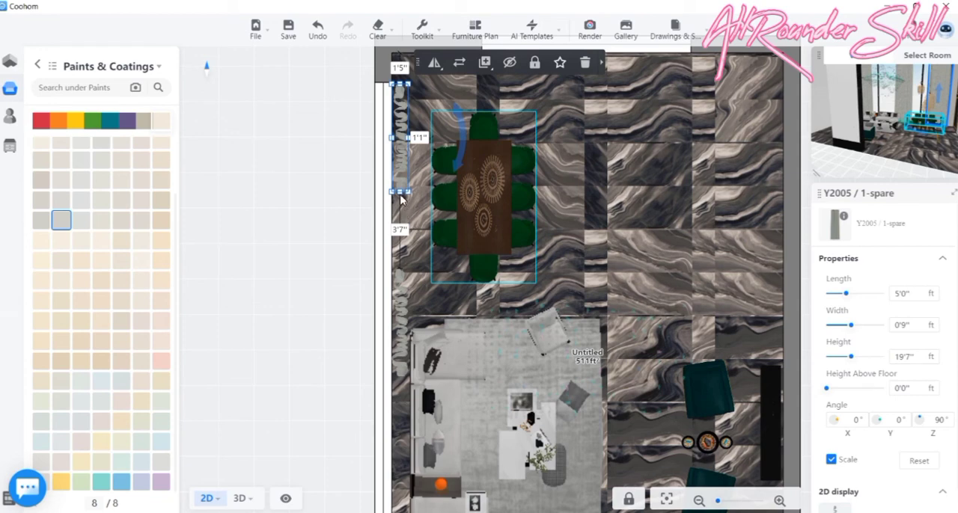
{"action": "left_click_drag", "start_coordinate": [400, 191], "coordinate": [402, 184]}
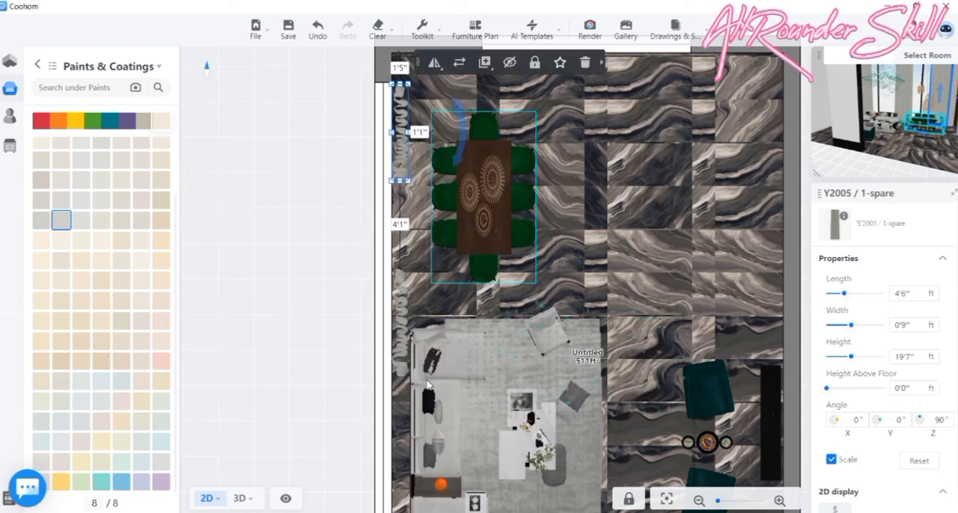
- Check the curtains along the long window and the overall room in 3D
{"action": "mouse_move", "coordinate": [247, 497]}
{"action": "left_click", "coordinate": [256, 479]}
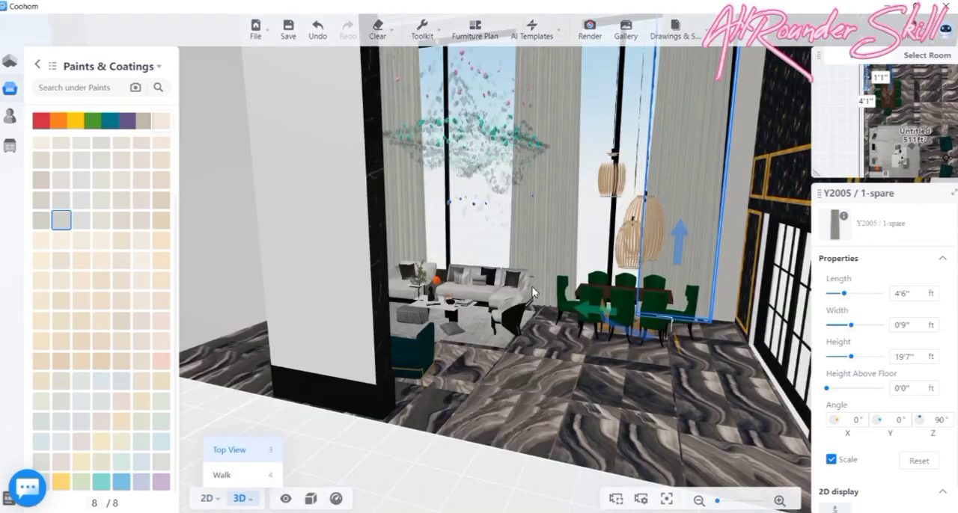
{"action": "left_click_drag", "start_coordinate": [533, 292], "coordinate": [487, 461]}
{"action": "mouse_move", "coordinate": [414, 449]}
{"action": "left_mouse_down"}
{"action": "mouse_move", "coordinate": [474, 455]}
{"action": "mouse_move", "coordinate": [487, 434]}
{"action": "mouse_move", "coordinate": [483, 425]}
{"action": "mouse_move", "coordinate": [466, 444]}
{"action": "mouse_move", "coordinate": [434, 449]}
{"action": "mouse_move", "coordinate": [416, 441]}
{"action": "left_mouse_up"}
- Place the grey Panasonic-LJE18FL1N floor-standing unit from the public library's Air Conditioners appliances in the corner beside the black-gold wall and marble wall
{"action": "left_click", "coordinate": [37, 66]}
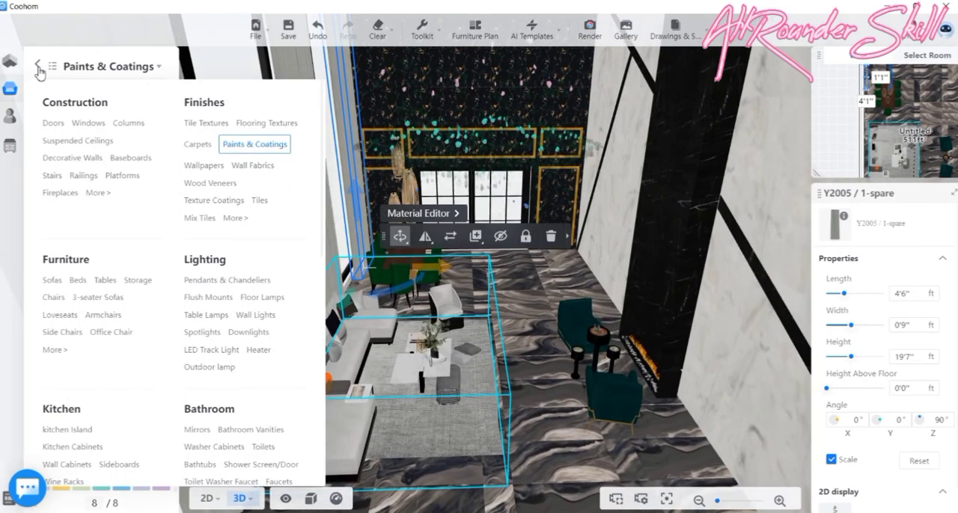
{"action": "left_click", "coordinate": [38, 67]}
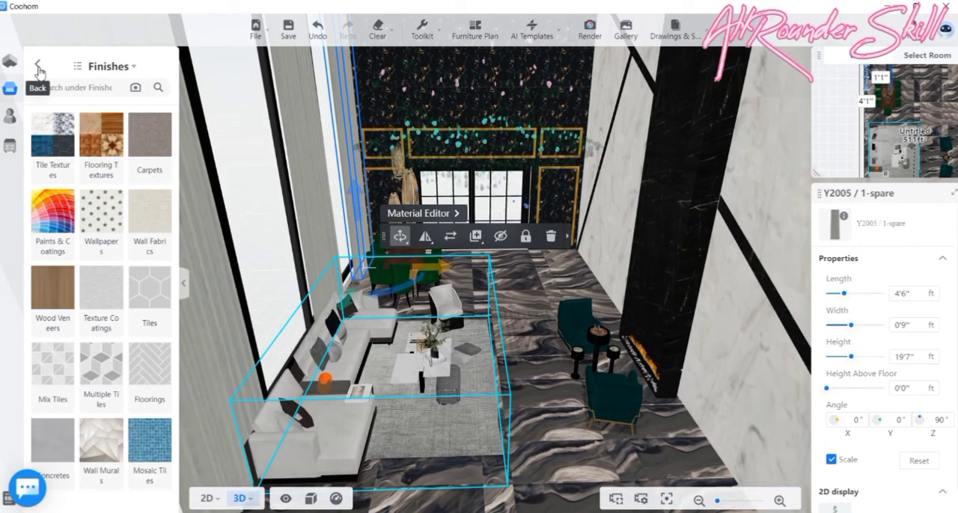
{"action": "left_click", "coordinate": [39, 69]}
{"action": "left_click", "coordinate": [56, 87]}
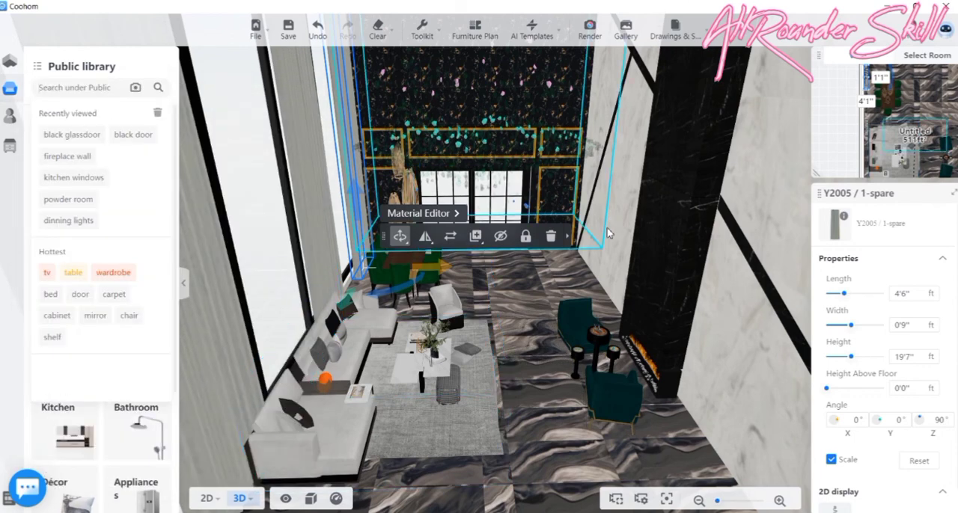
{"action": "left_click", "coordinate": [10, 96]}
{"action": "scroll", "coordinate": [139, 383], "scroll_direction": "down", "scroll_amount": 3}
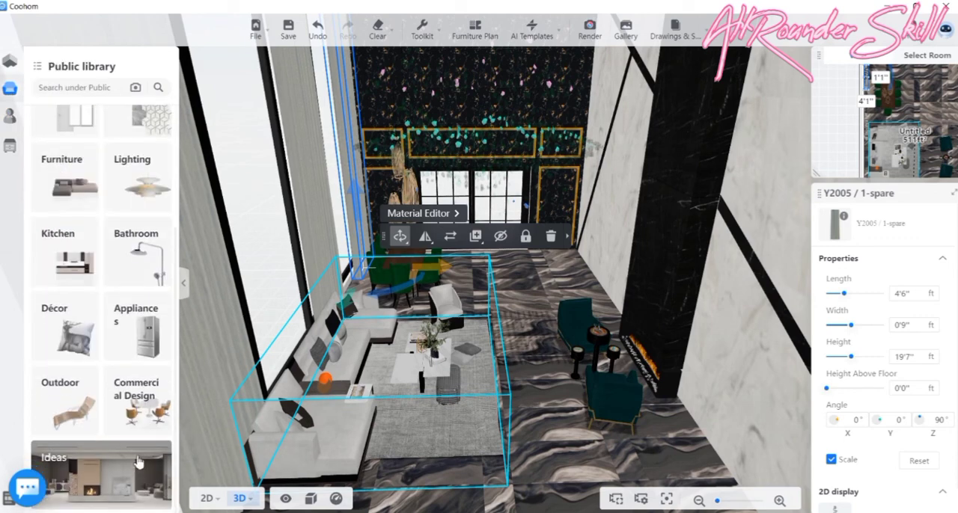
{"action": "left_click", "coordinate": [139, 349]}
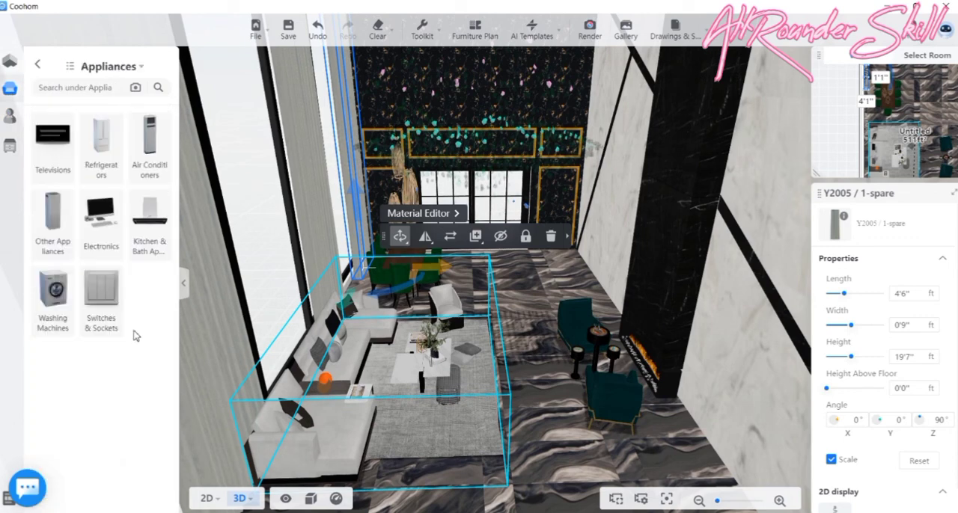
{"action": "left_click", "coordinate": [142, 148]}
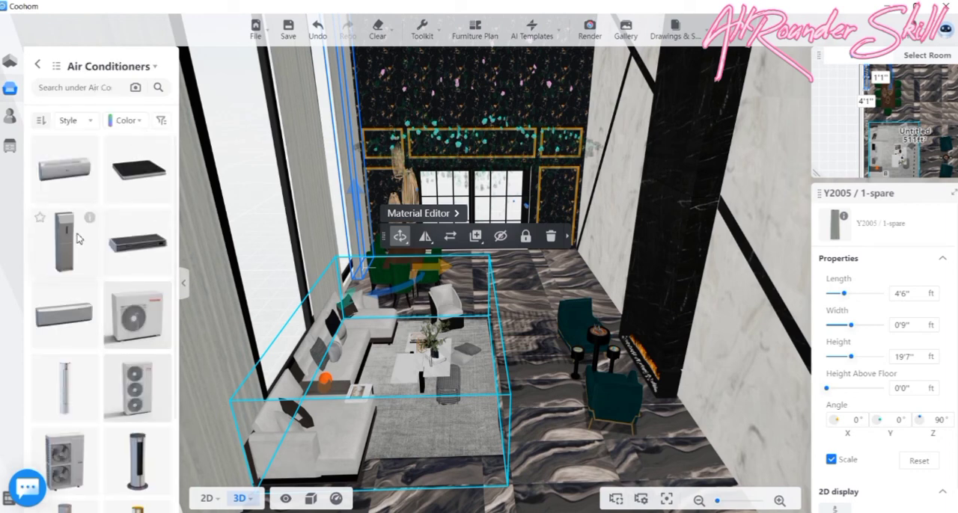
{"action": "scroll", "coordinate": [77, 238], "scroll_direction": "down", "scroll_amount": 2}
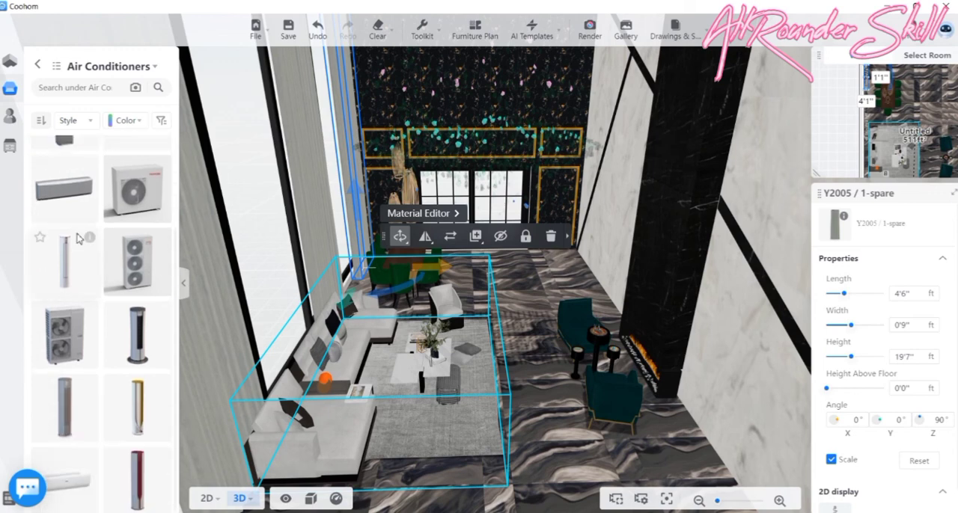
{"action": "scroll", "coordinate": [78, 238], "scroll_direction": "up", "scroll_amount": 1}
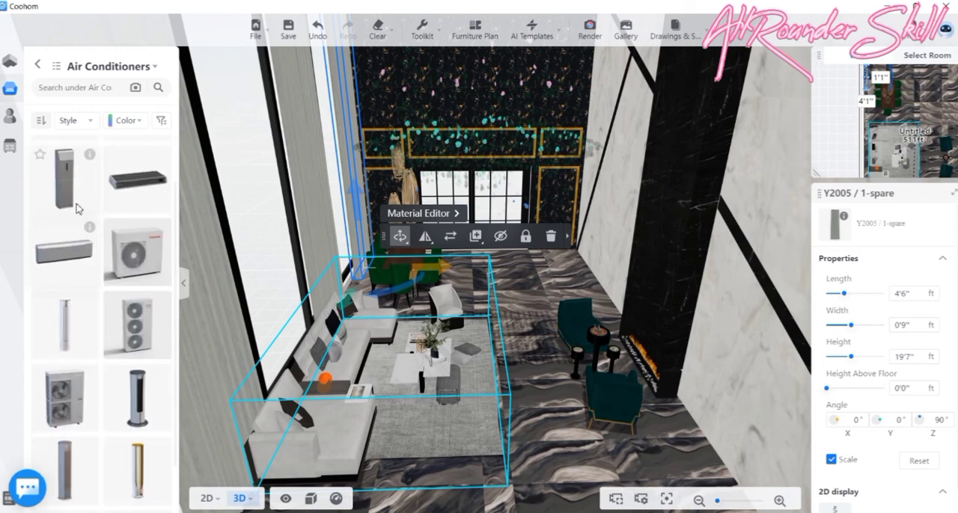
{"action": "left_click_drag", "start_coordinate": [77, 201], "coordinate": [572, 251]}
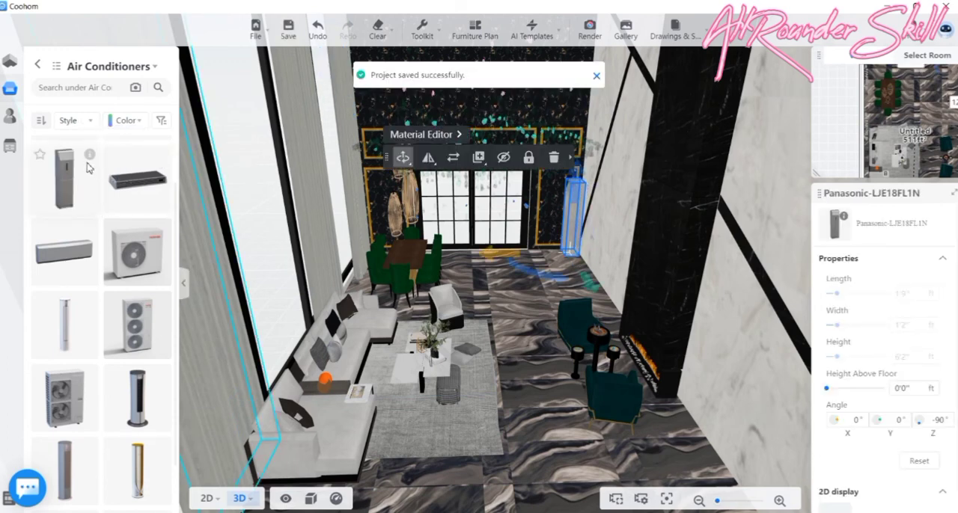
{"action": "mouse_move", "coordinate": [90, 159]}
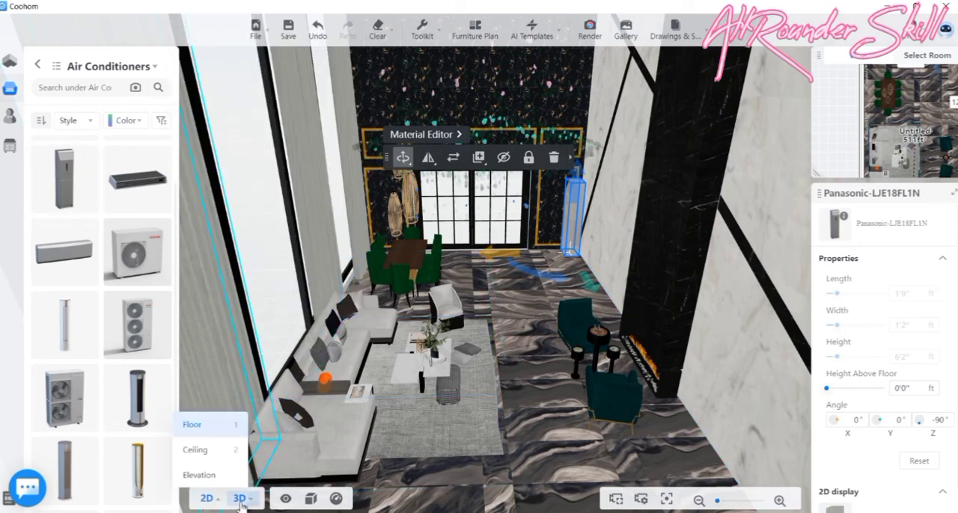
- In the floor plan, rotate the air conditioner to -45°, tuck it diagonally into the corner, and check it in 3D
{"action": "left_click", "coordinate": [205, 500]}
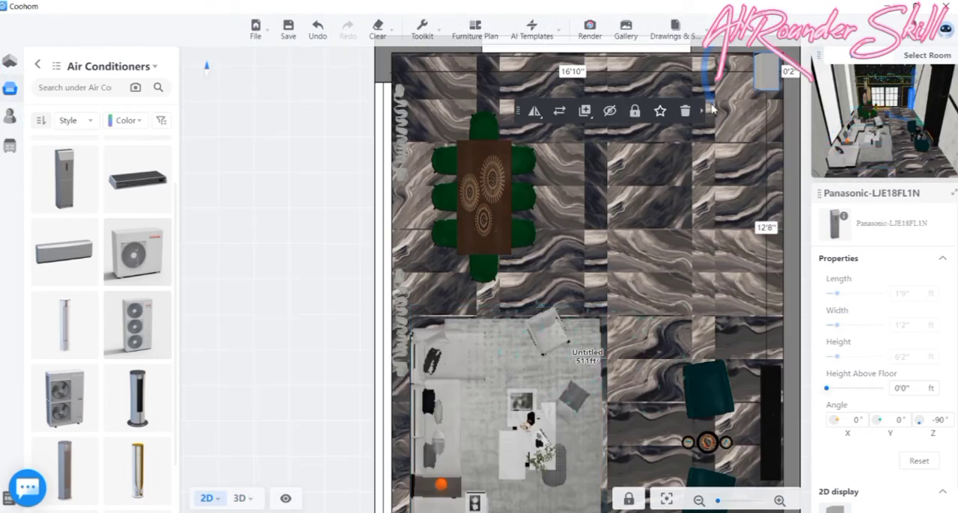
{"action": "left_click_drag", "start_coordinate": [713, 110], "coordinate": [760, 120]}
{"action": "left_click_drag", "start_coordinate": [763, 82], "coordinate": [755, 76]}
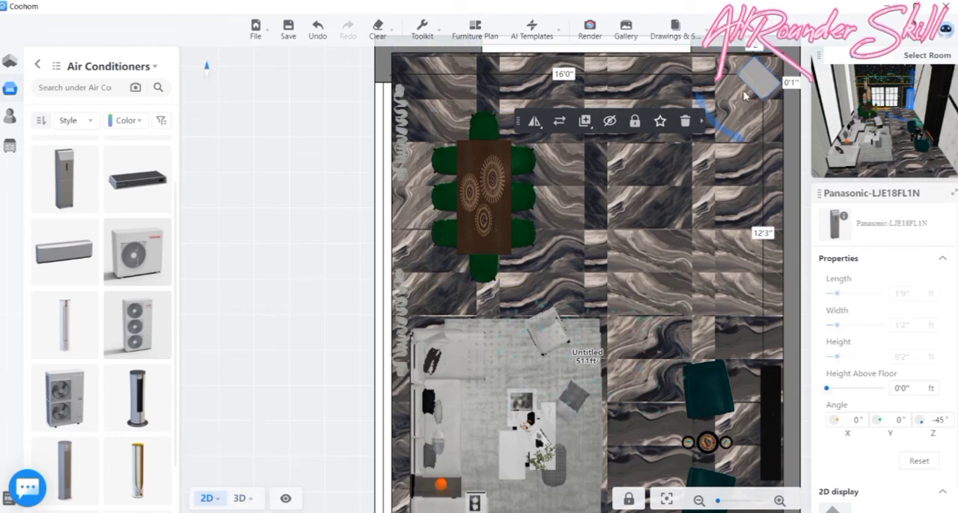
{"action": "left_click", "coordinate": [238, 500]}
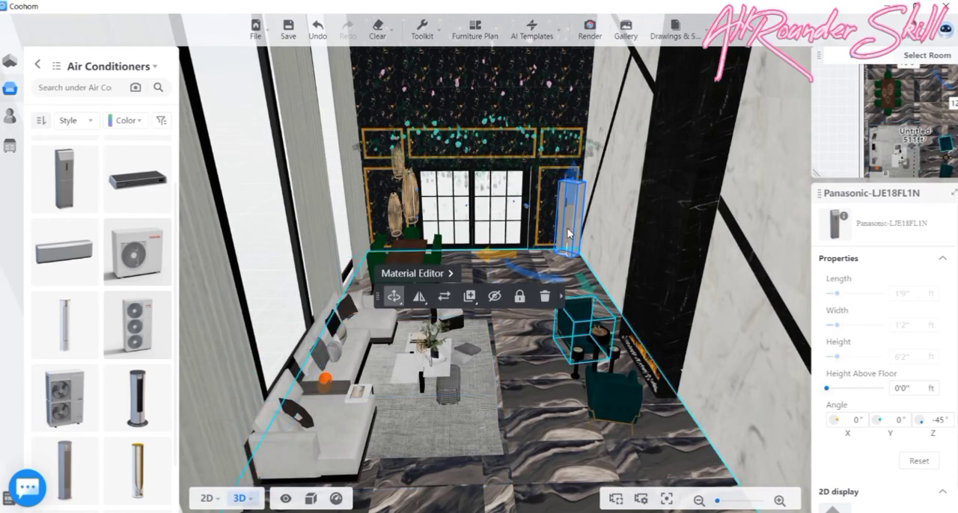
{"action": "scroll", "coordinate": [578, 202], "scroll_direction": "up", "scroll_amount": 3}
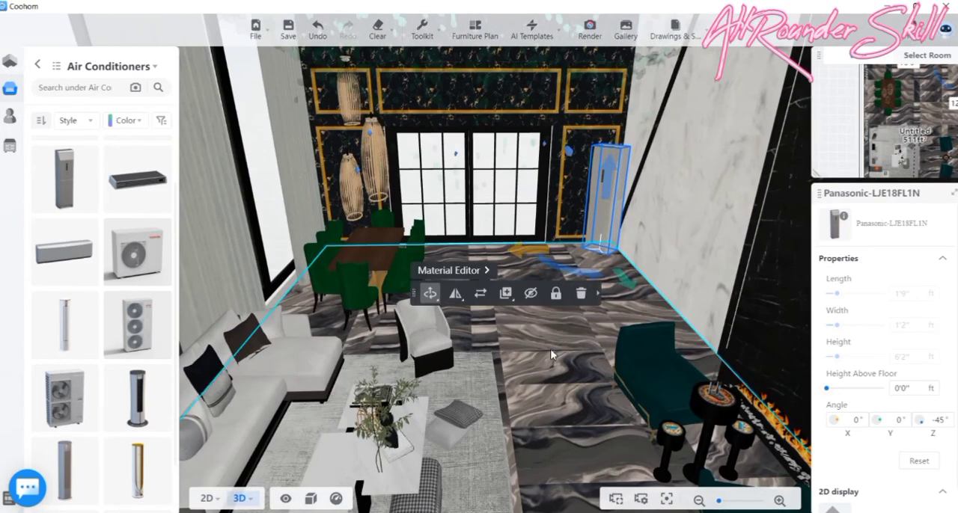
{"action": "left_click", "coordinate": [543, 363]}
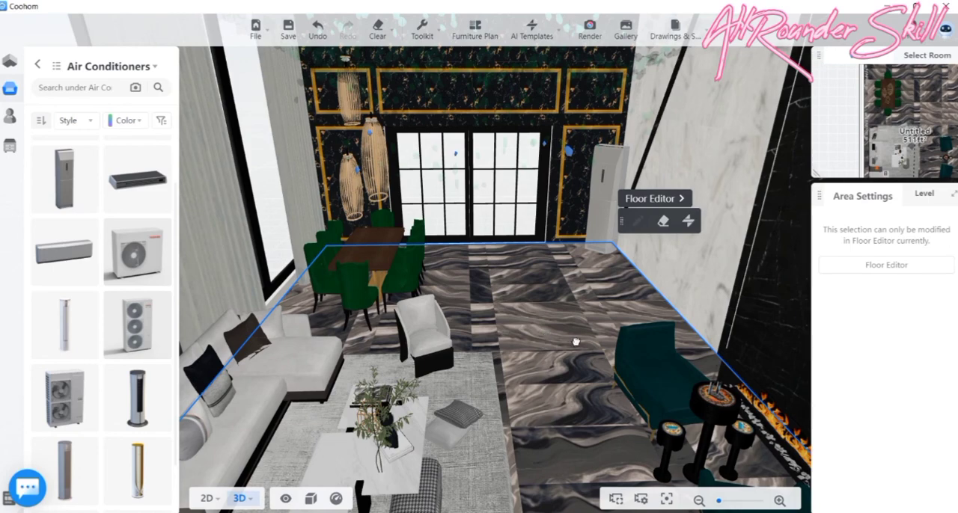
{"action": "left_click_drag", "start_coordinate": [573, 341], "coordinate": [552, 341]}
- Open the air conditioner in the Material Editor and show the public library's Metal materials
{"action": "left_click", "coordinate": [551, 227]}
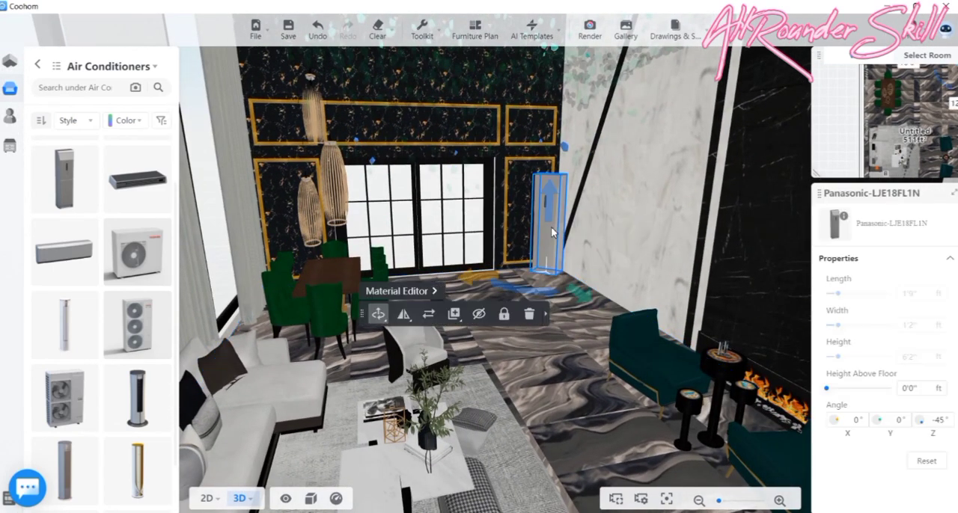
{"action": "left_click", "coordinate": [396, 291]}
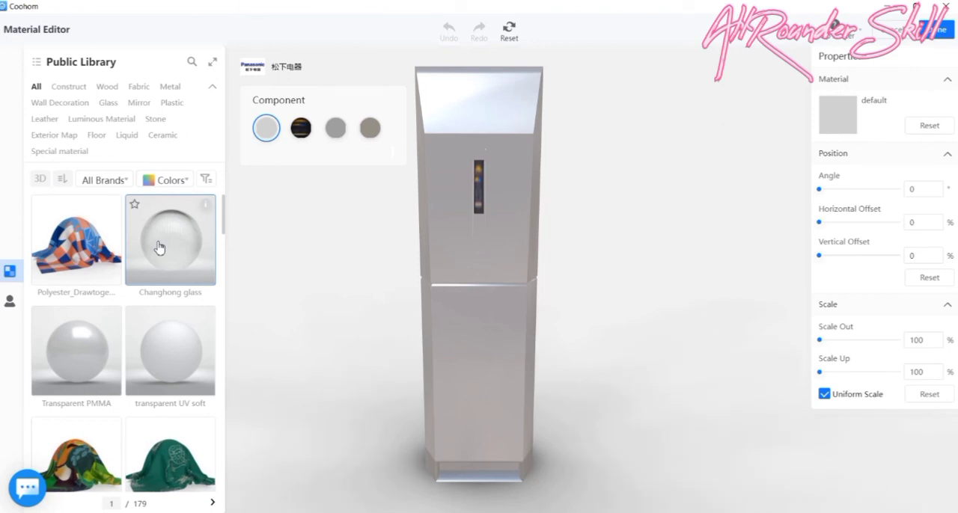
{"action": "scroll", "coordinate": [108, 336], "scroll_direction": "down", "scroll_amount": 5}
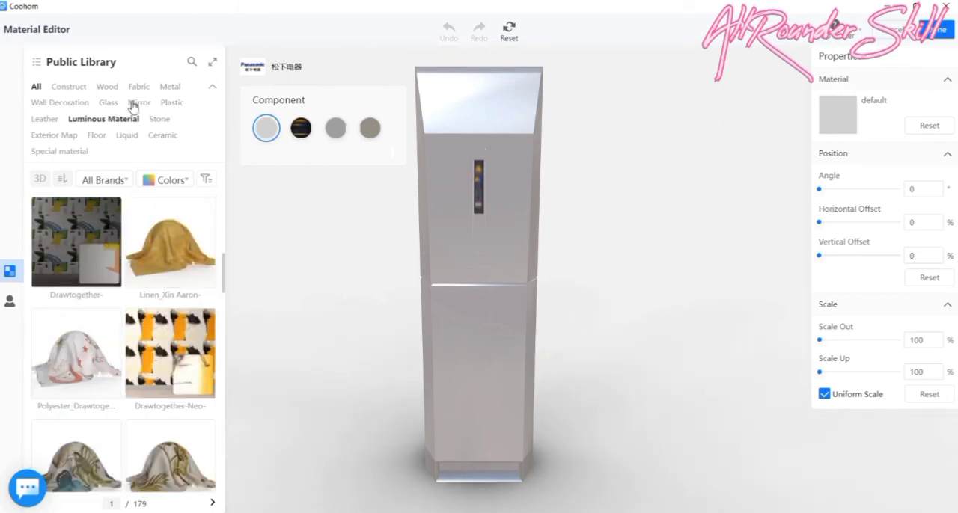
{"action": "left_click", "coordinate": [169, 88]}
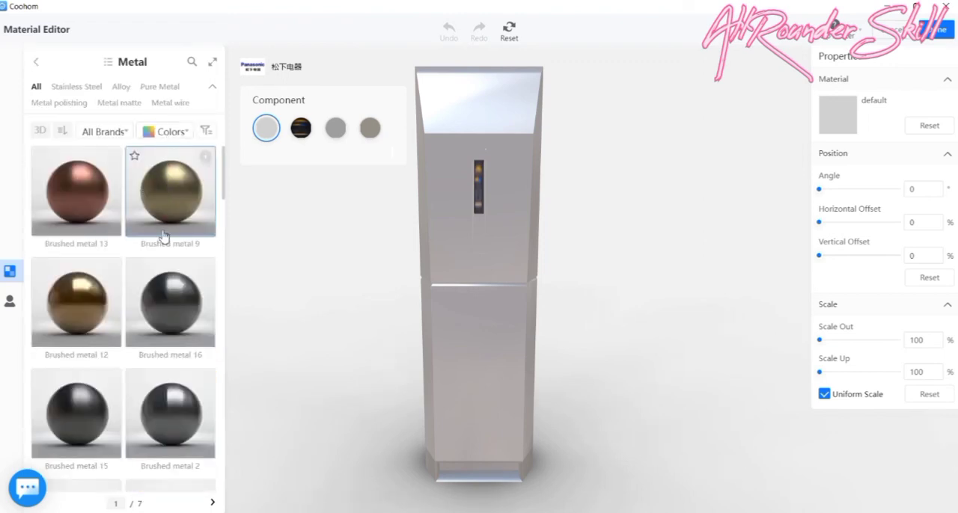
- Apply the Metal Matte 3 material to the air conditioner's first component
{"action": "scroll", "coordinate": [160, 288], "scroll_direction": "down", "scroll_amount": 5}
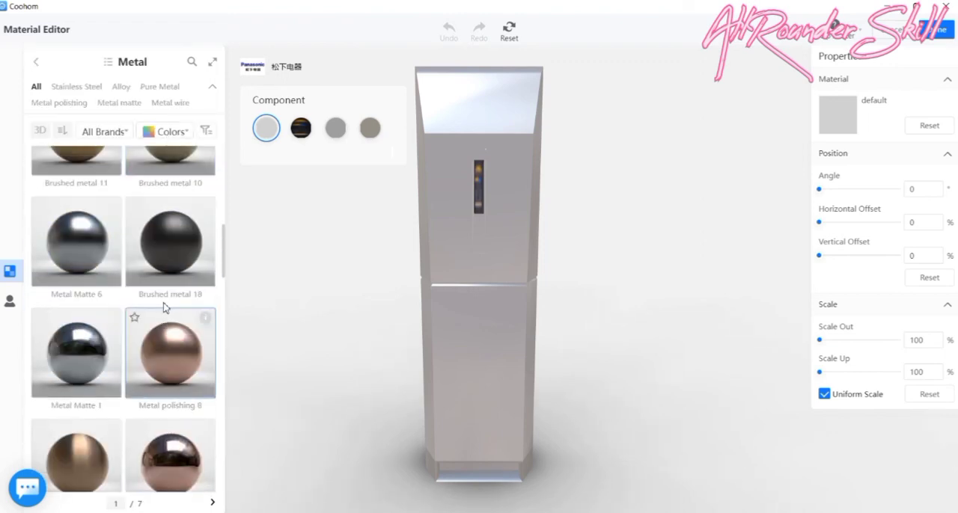
{"action": "scroll", "coordinate": [169, 285], "scroll_direction": "up", "scroll_amount": 3}
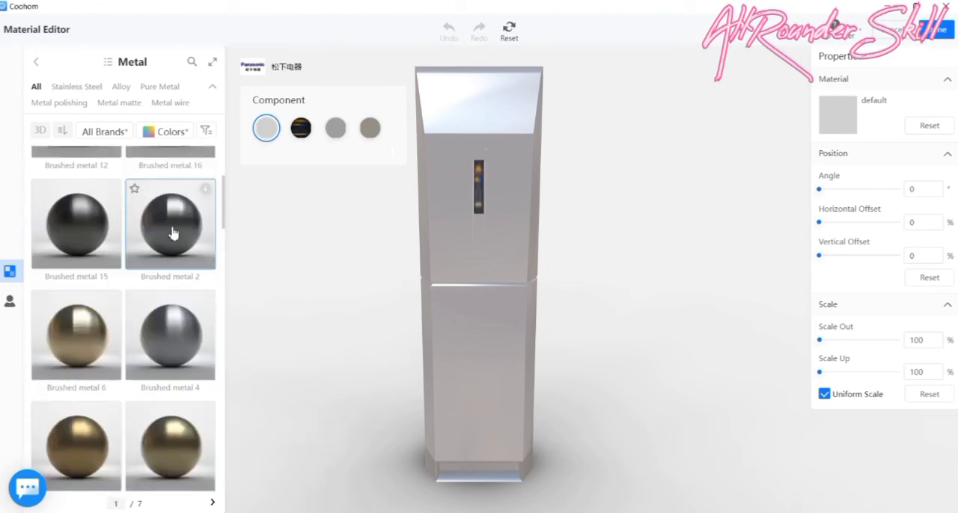
{"action": "scroll", "coordinate": [175, 215], "scroll_direction": "down", "scroll_amount": 10}
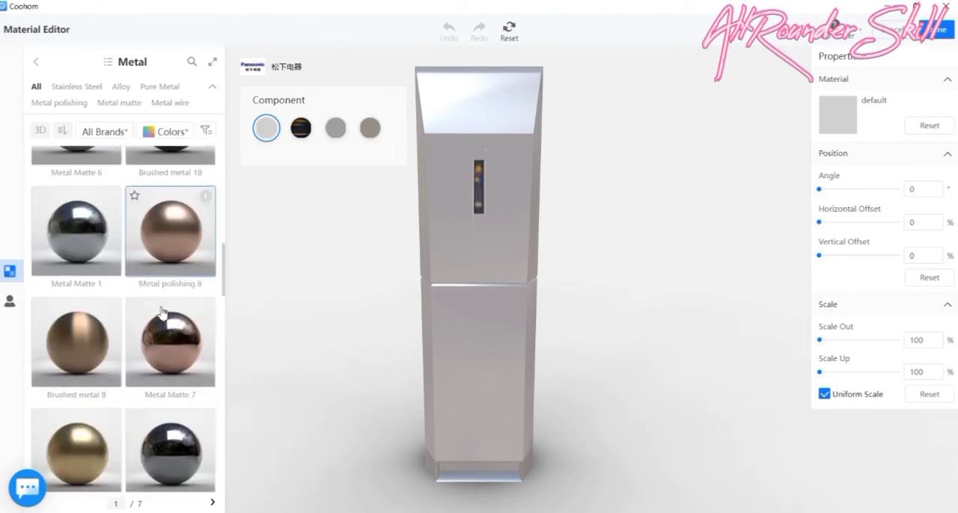
{"action": "scroll", "coordinate": [166, 310], "scroll_direction": "down", "scroll_amount": 6}
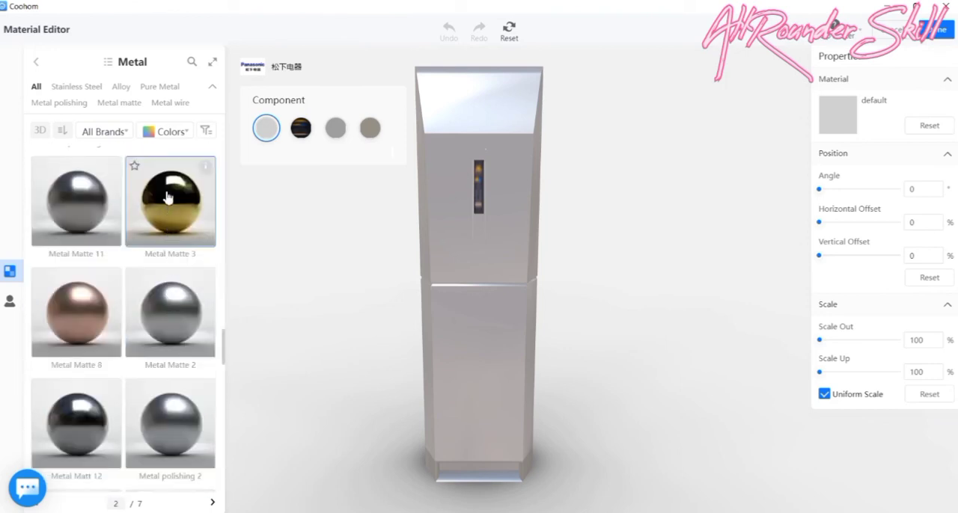
{"action": "left_click", "coordinate": [168, 198]}
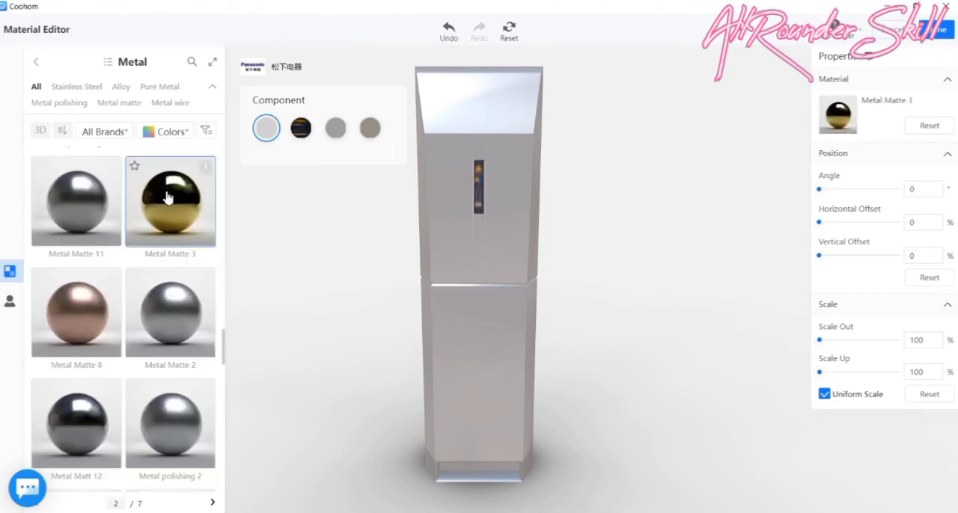
- Filter the metal materials by black, apply Metal-black steel to the air conditioner's first component, and finish the material edit
{"action": "scroll", "coordinate": [148, 299], "scroll_direction": "down", "scroll_amount": 2}
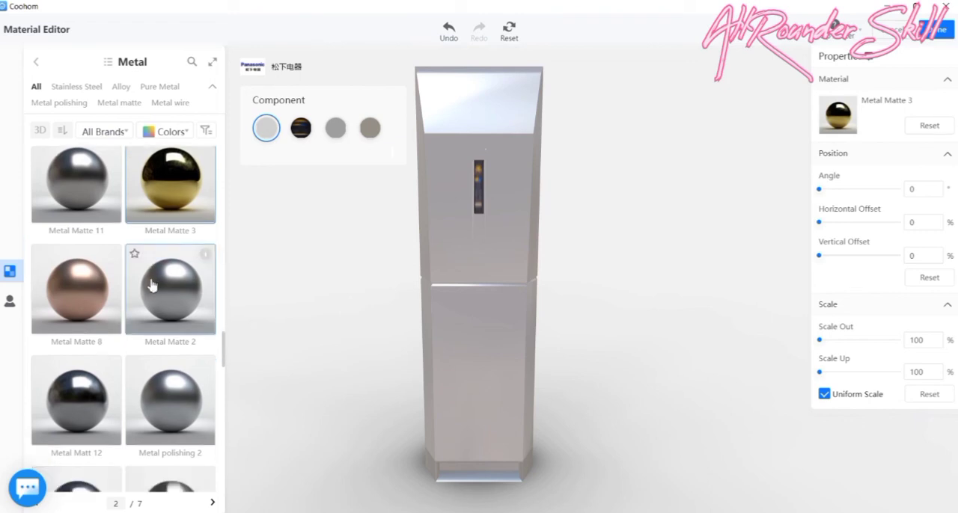
{"action": "scroll", "coordinate": [144, 312], "scroll_direction": "down", "scroll_amount": 5}
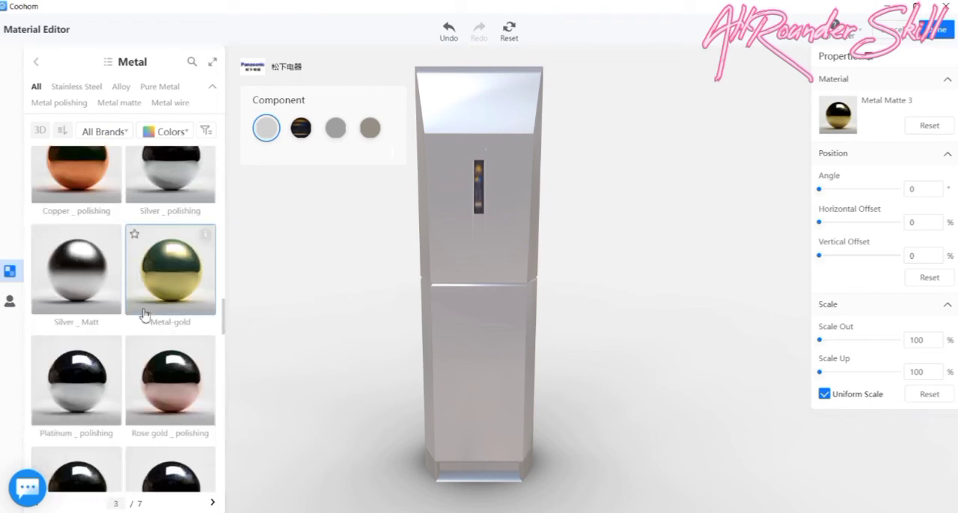
{"action": "scroll", "coordinate": [145, 314], "scroll_direction": "down", "scroll_amount": 3}
{"action": "scroll", "coordinate": [134, 303], "scroll_direction": "down", "scroll_amount": 3}
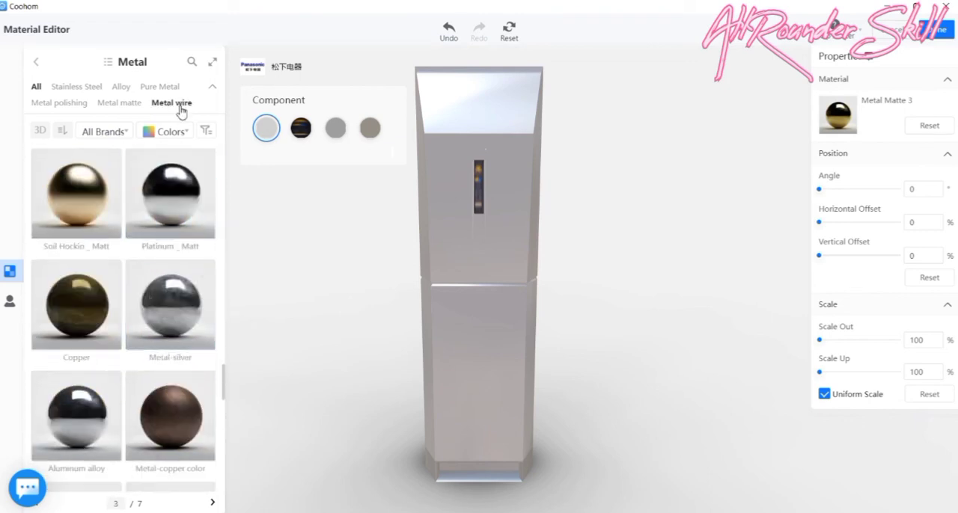
{"action": "left_click", "coordinate": [181, 133]}
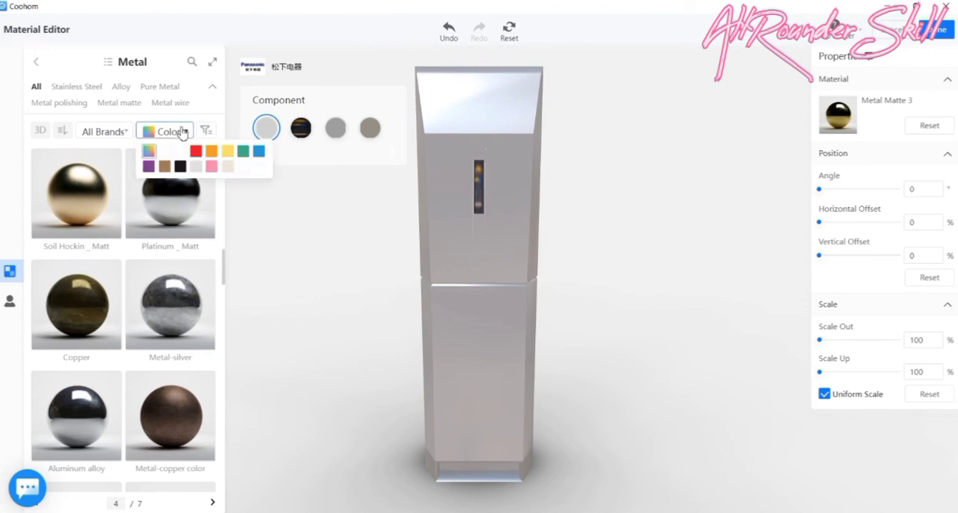
{"action": "left_click", "coordinate": [179, 166]}
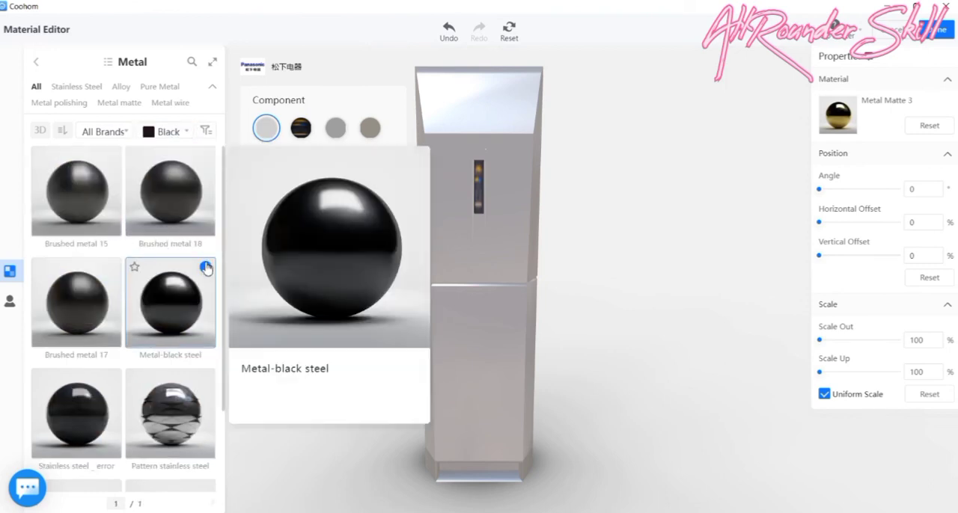
{"action": "left_click", "coordinate": [180, 300]}
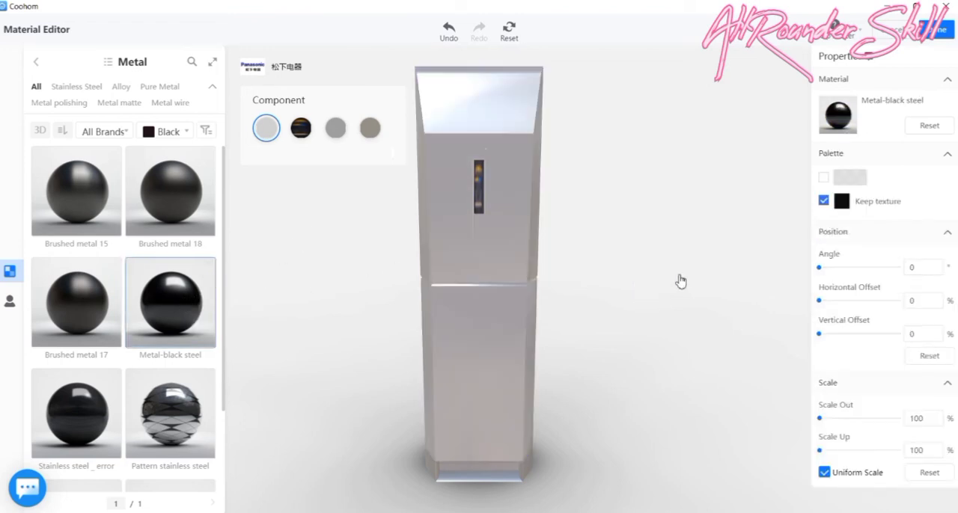
{"action": "left_click", "coordinate": [945, 33]}
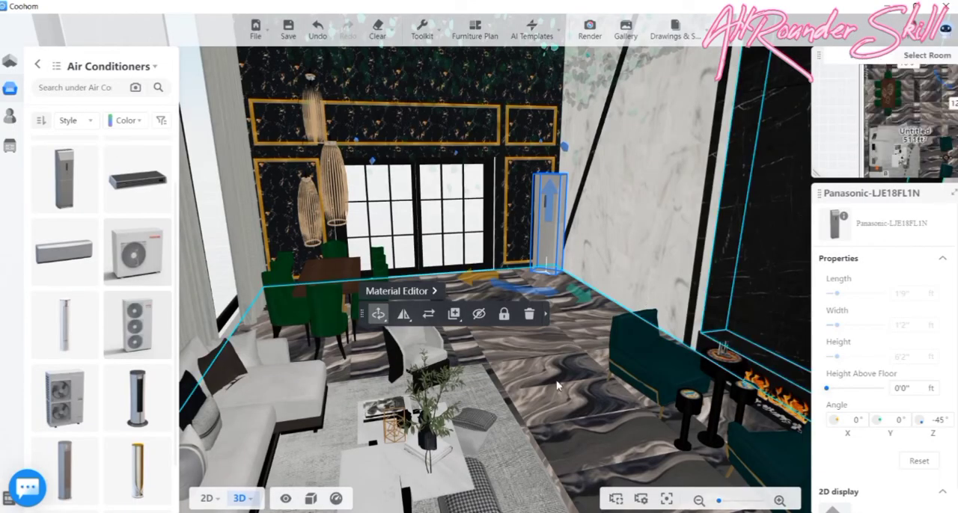
- Reopen the corner air conditioner in the Material Editor
{"action": "left_click", "coordinate": [558, 353]}
{"action": "left_click_drag", "start_coordinate": [563, 334], "coordinate": [598, 364]}
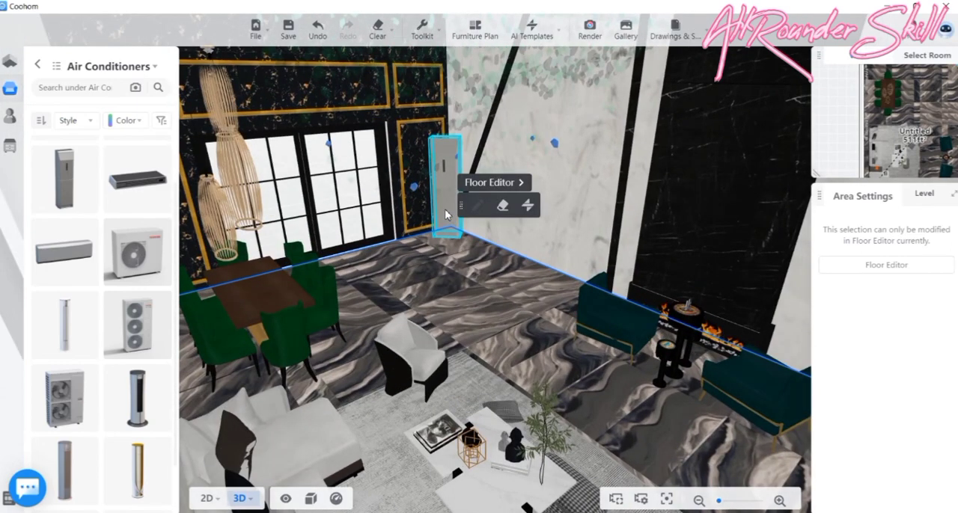
{"action": "left_click", "coordinate": [444, 208]}
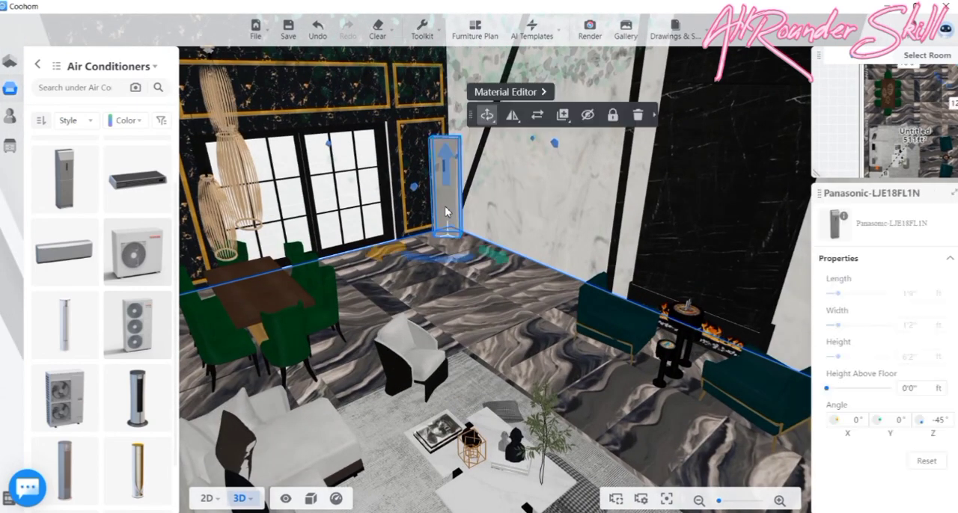
{"action": "left_click", "coordinate": [506, 92]}
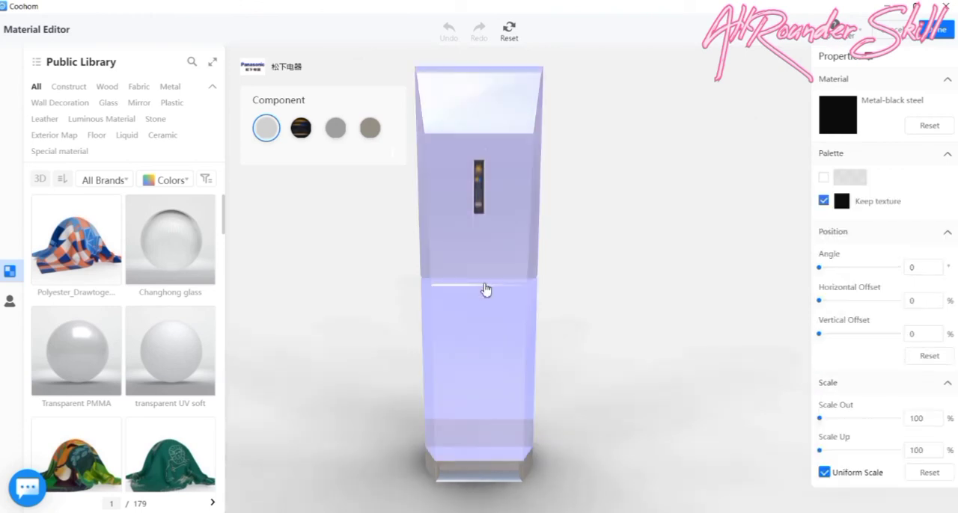
- Filter the Metal materials by black and apply Metal-black steel to the air conditioner's fourth and third components
{"action": "left_click", "coordinate": [500, 368]}
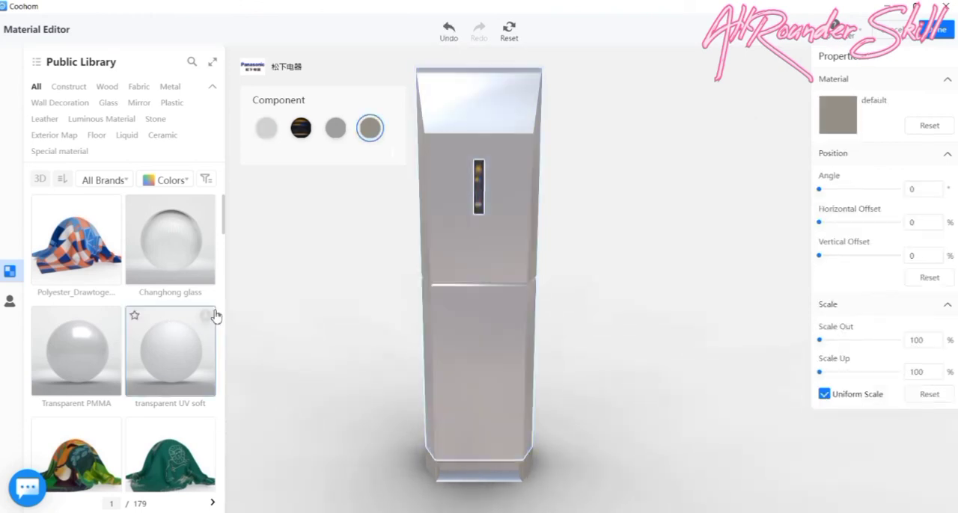
{"action": "left_click", "coordinate": [171, 86]}
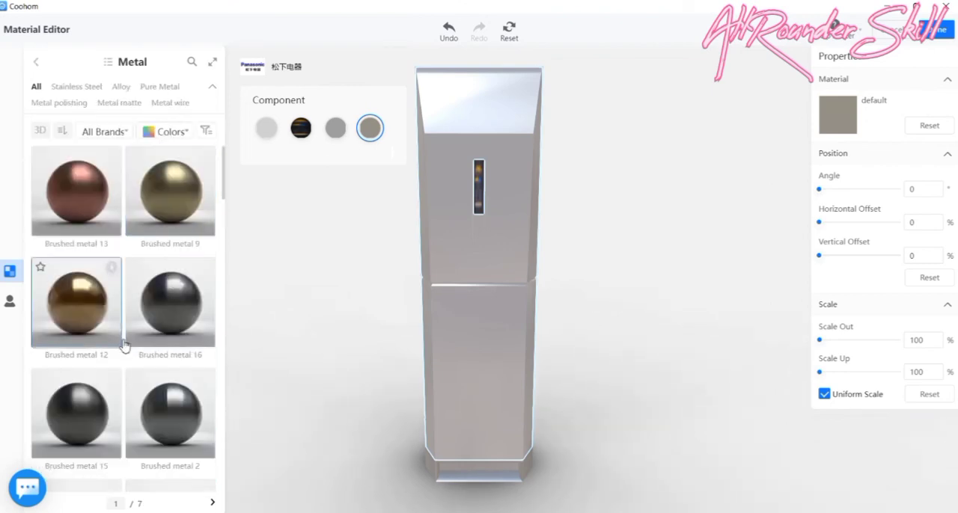
{"action": "left_click", "coordinate": [174, 134]}
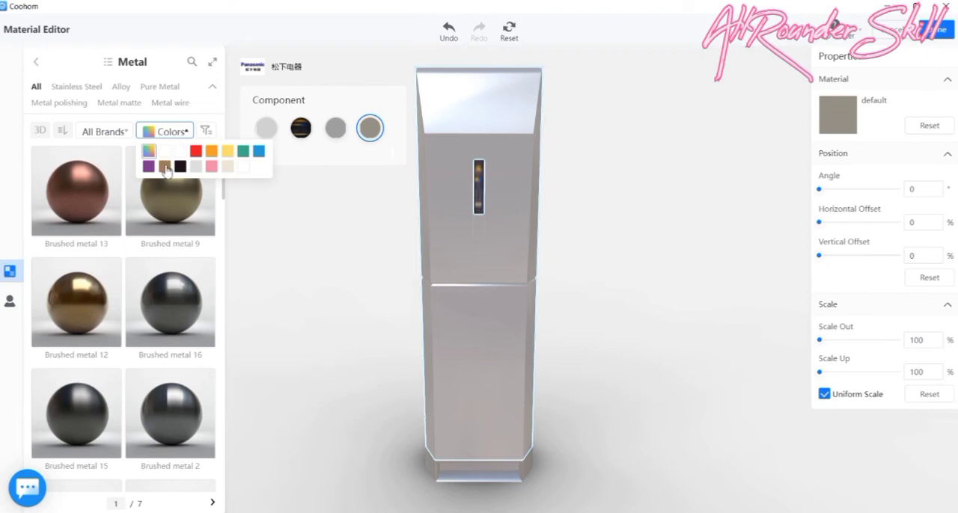
{"action": "left_click", "coordinate": [180, 165]}
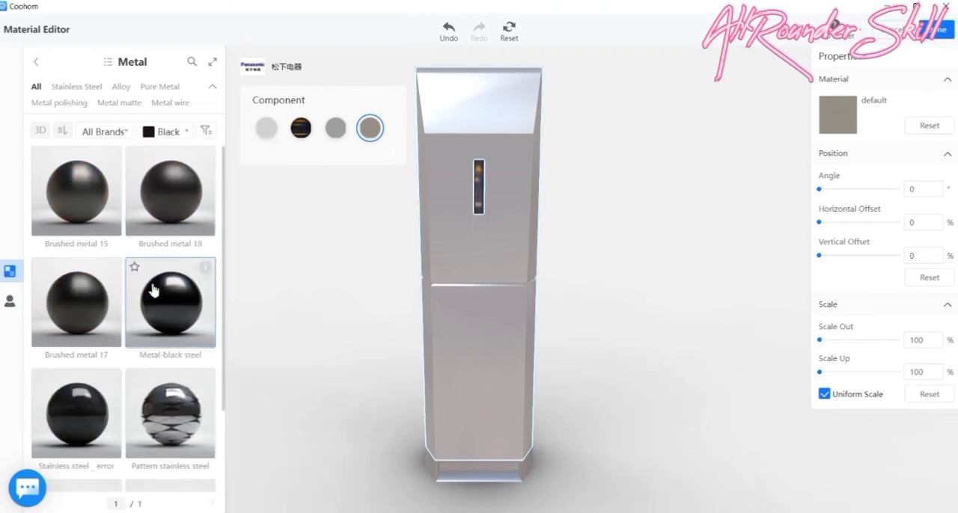
{"action": "scroll", "coordinate": [156, 293], "scroll_direction": "down", "scroll_amount": 2}
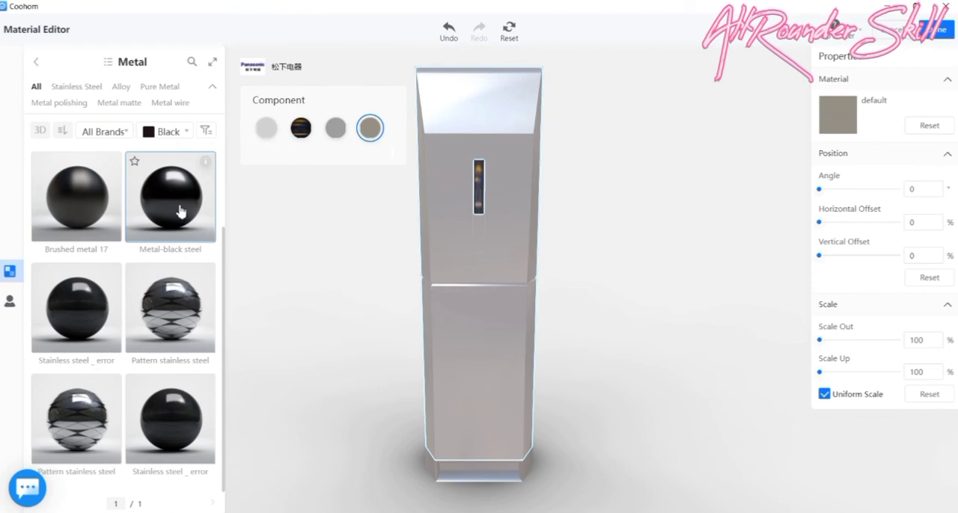
{"action": "left_click", "coordinate": [184, 213]}
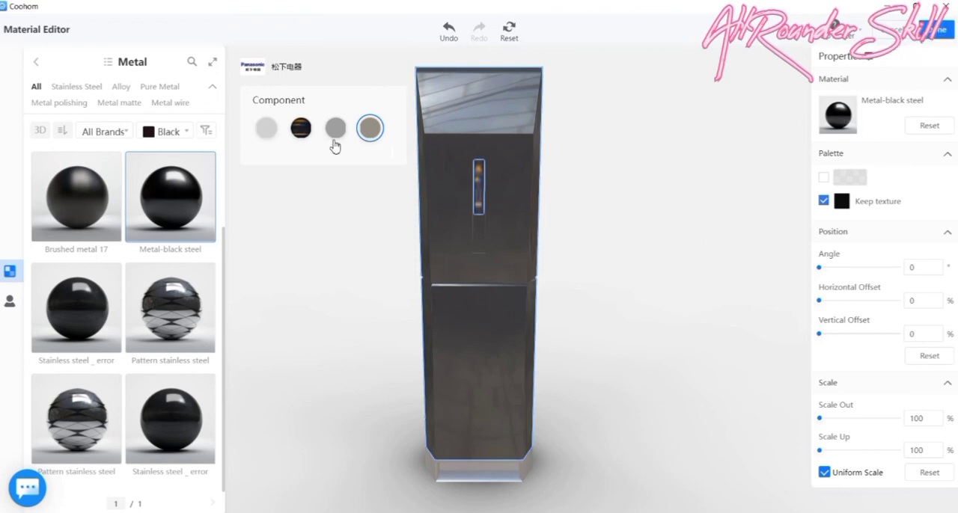
{"action": "left_click", "coordinate": [335, 131]}
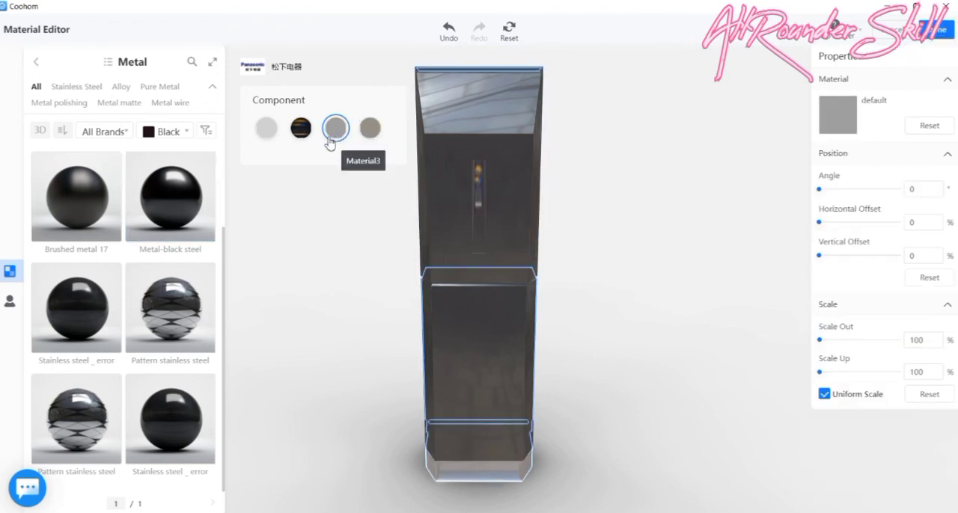
{"action": "left_click", "coordinate": [168, 208]}
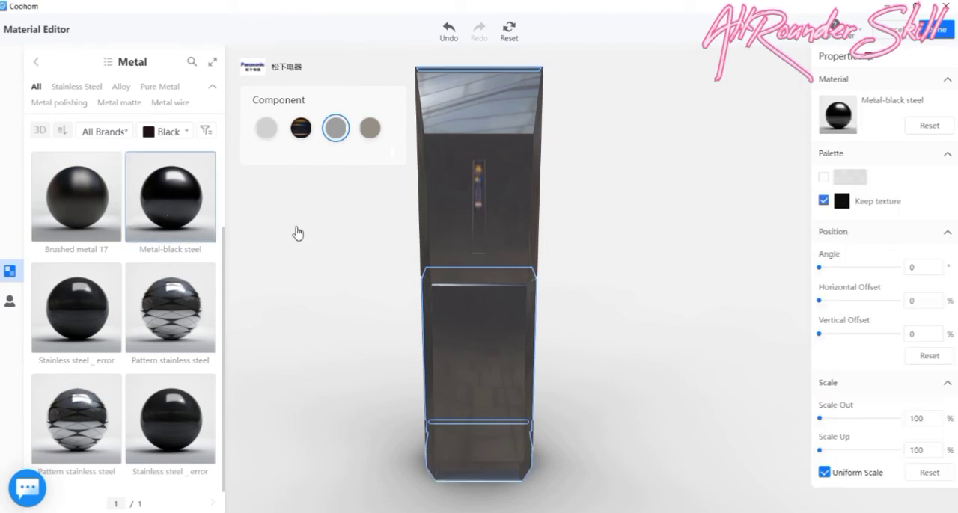
- Filter the metals by grey, apply Brushed metal 4 to the air conditioner's narrow front display strip, and finish the material edit
{"action": "left_click", "coordinate": [308, 139]}
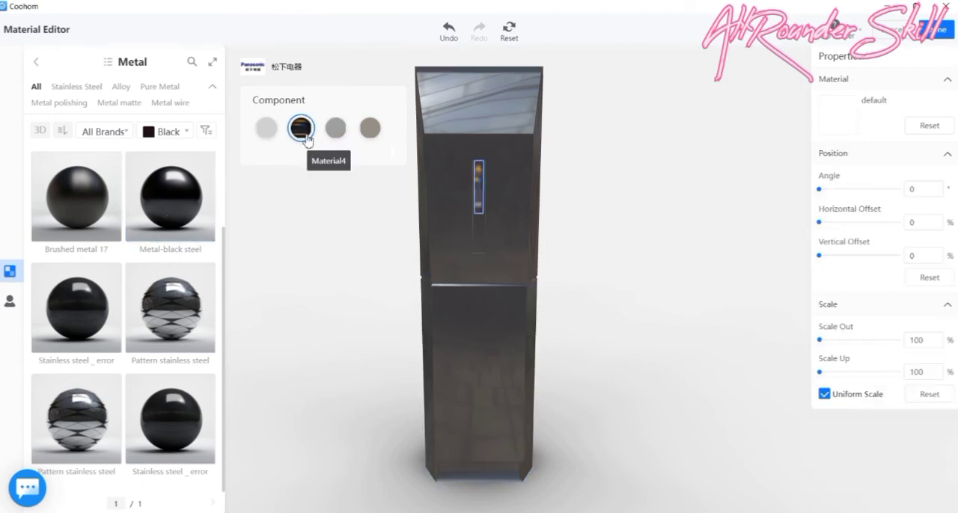
{"action": "scroll", "coordinate": [165, 204], "scroll_direction": "up", "scroll_amount": 2}
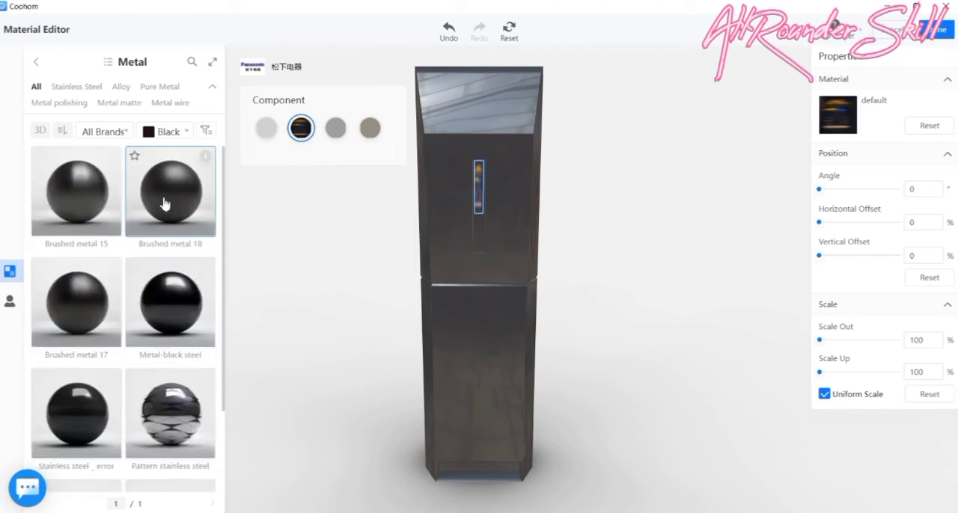
{"action": "left_click", "coordinate": [171, 132]}
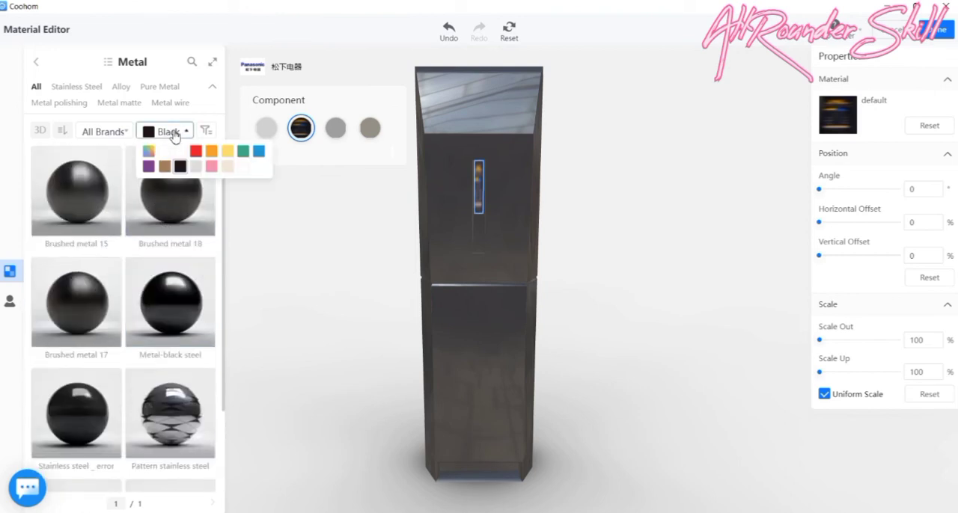
{"action": "left_click", "coordinate": [196, 167]}
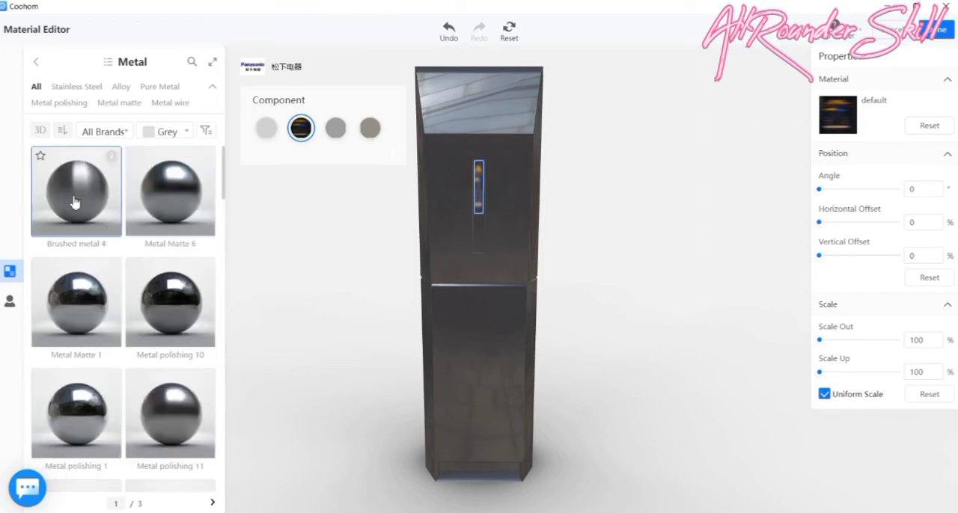
{"action": "left_click", "coordinate": [74, 200]}
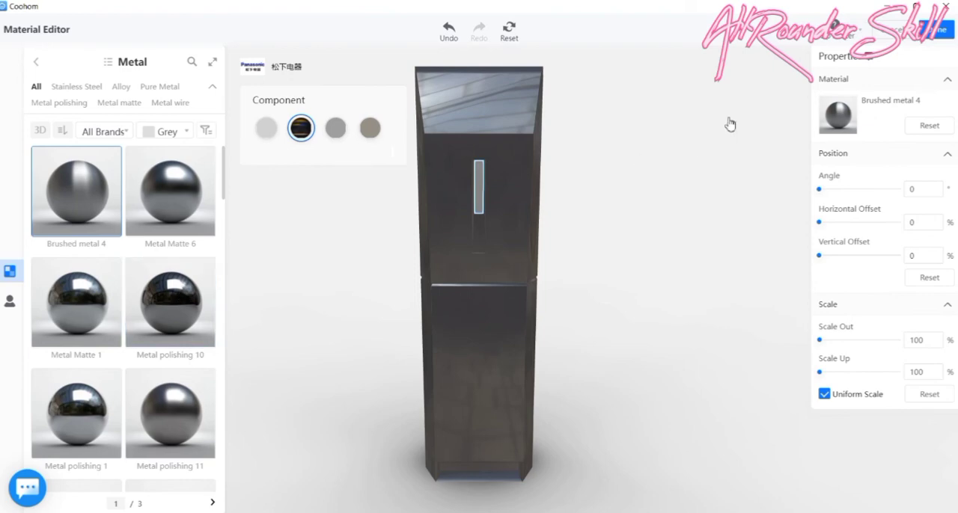
{"action": "left_click", "coordinate": [940, 42]}
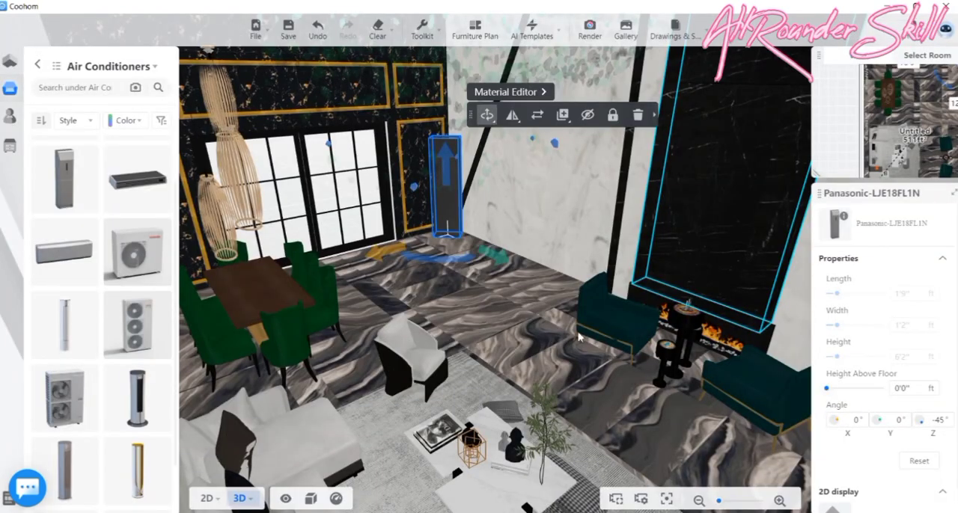
- Inspect the furnished room and the refinished air conditioner in 3D from inside and outside the open end
{"action": "left_click_drag", "start_coordinate": [579, 338], "coordinate": [434, 311]}
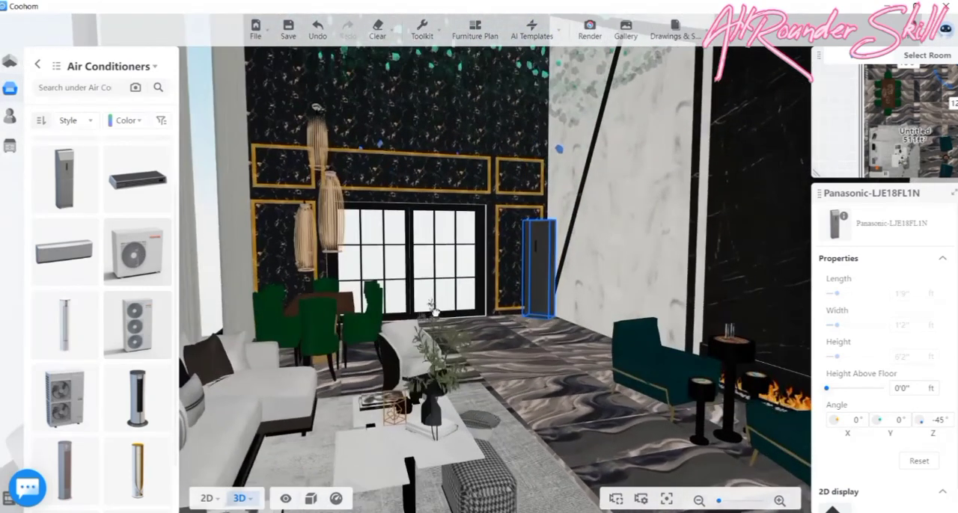
{"action": "scroll", "coordinate": [546, 325], "scroll_direction": "down", "scroll_amount": 5}
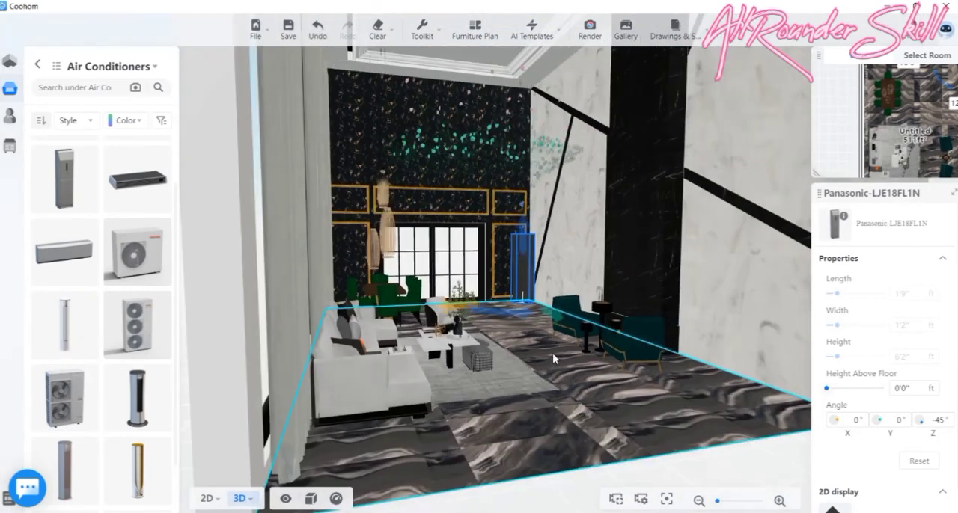
{"action": "left_click", "coordinate": [552, 360]}
{"action": "left_click_drag", "start_coordinate": [552, 359], "coordinate": [489, 346]}
{"action": "scroll", "coordinate": [522, 249], "scroll_direction": "down", "scroll_amount": 3}
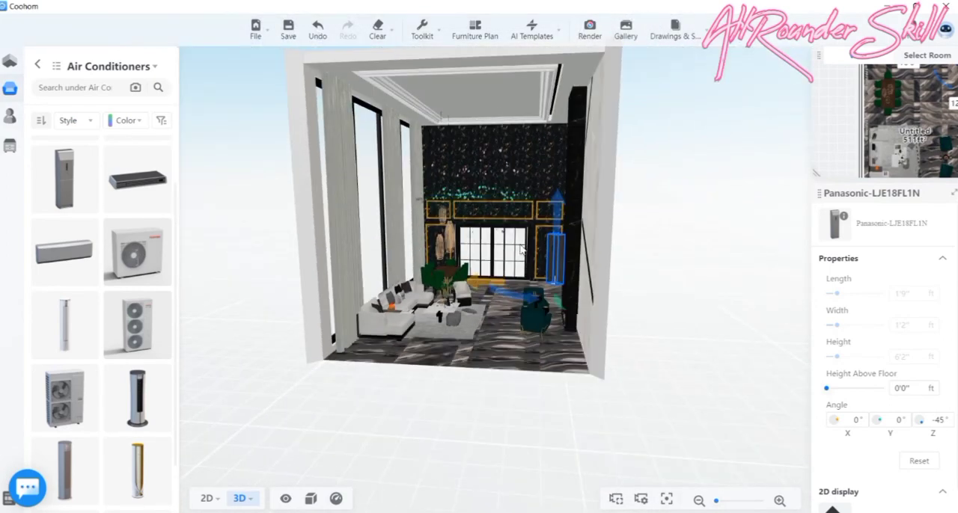
{"action": "left_click_drag", "start_coordinate": [506, 237], "coordinate": [502, 286]}
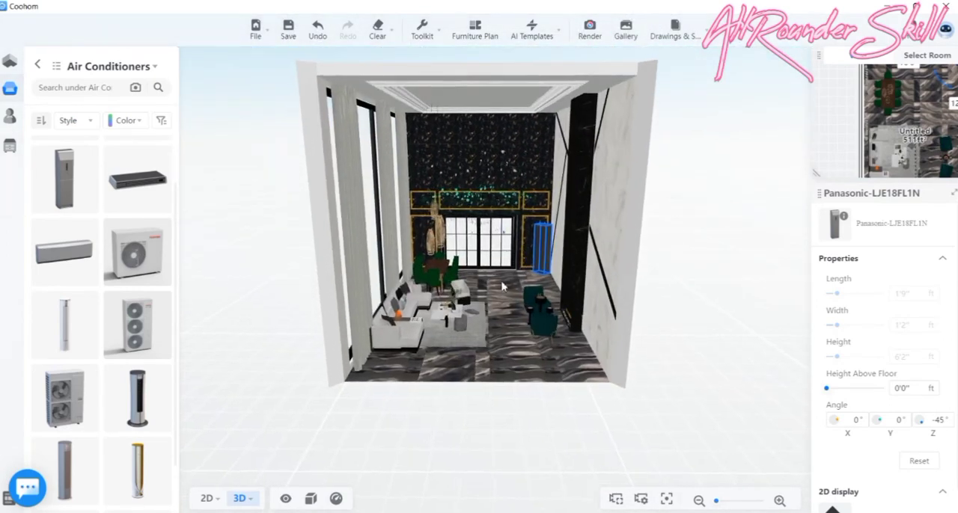
{"action": "scroll", "coordinate": [501, 291], "scroll_direction": "up", "scroll_amount": 2}
{"action": "left_click", "coordinate": [511, 410]}
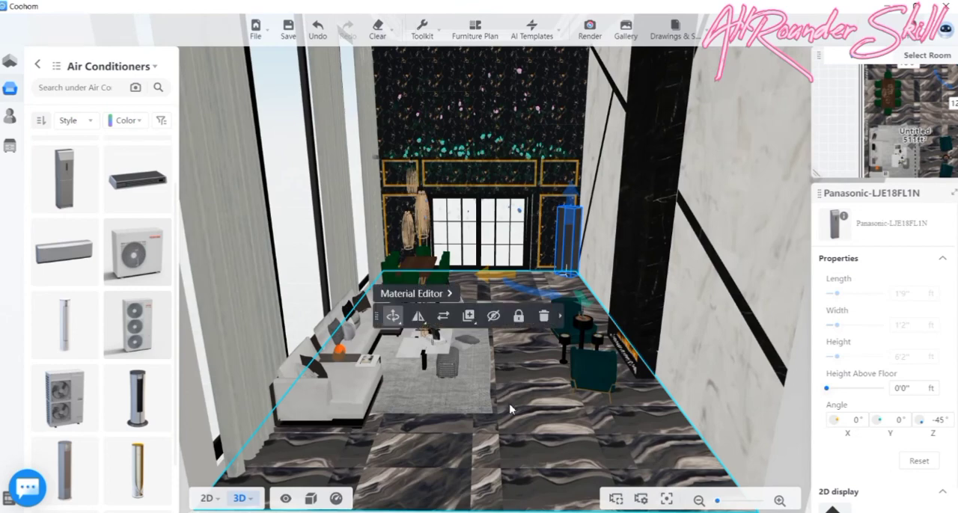
{"action": "left_click_drag", "start_coordinate": [511, 409], "coordinate": [533, 439]}
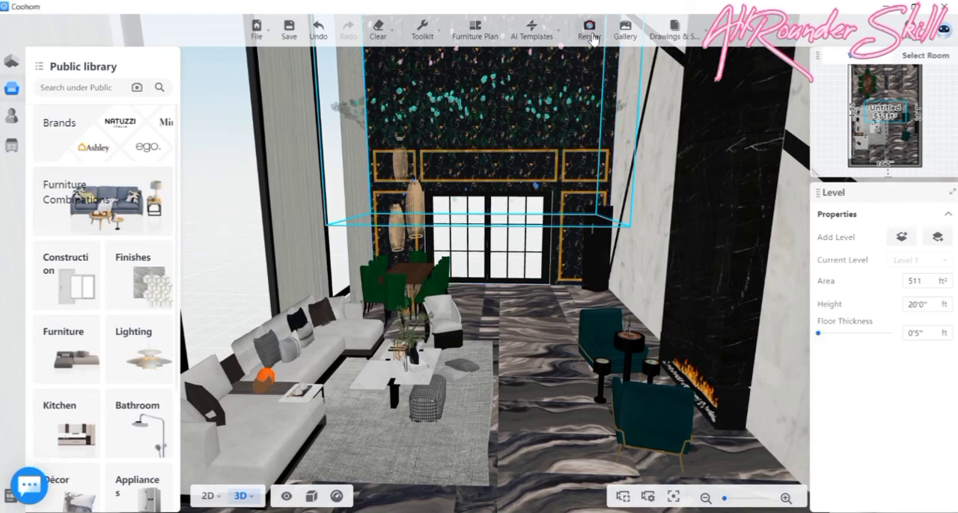
- Open the render setup and browse the Realistic ambient light presets
{"action": "left_click", "coordinate": [589, 36]}
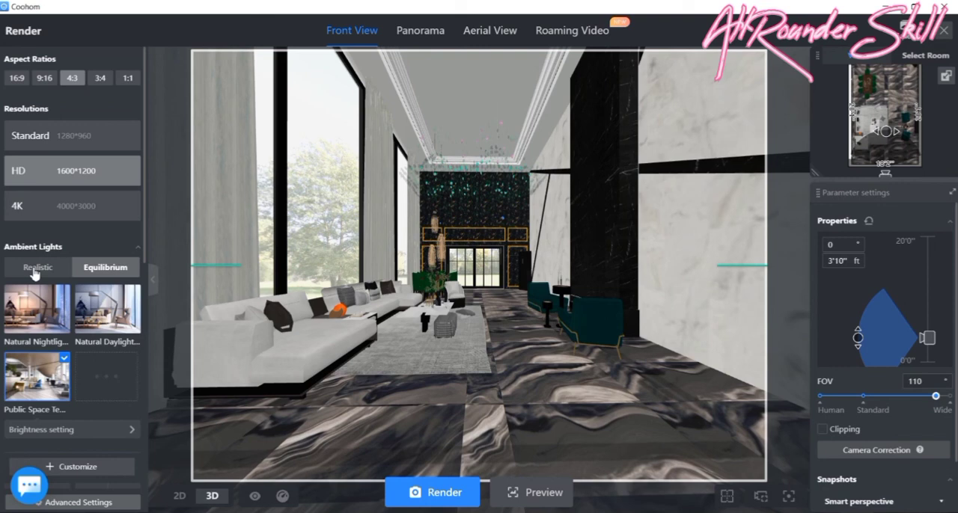
{"action": "left_click", "coordinate": [35, 268]}
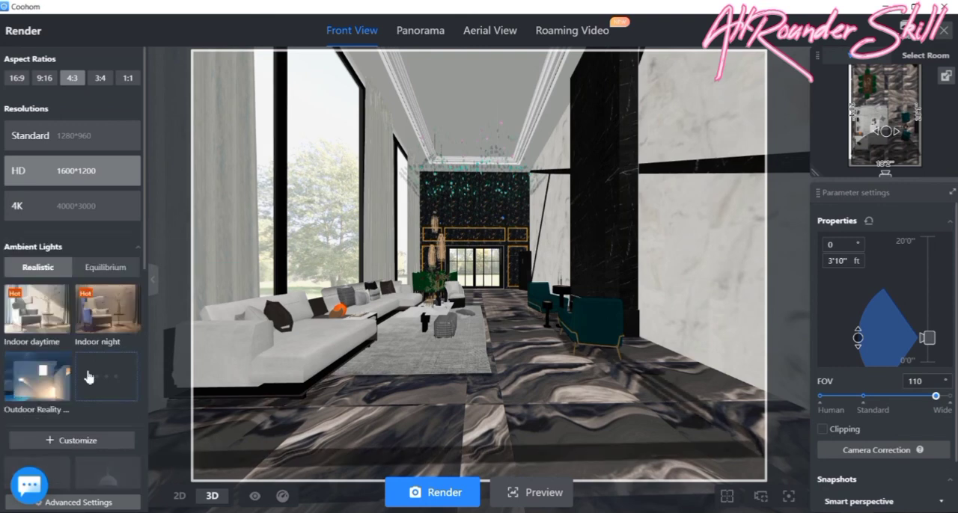
{"action": "scroll", "coordinate": [89, 377], "scroll_direction": "down", "scroll_amount": 3}
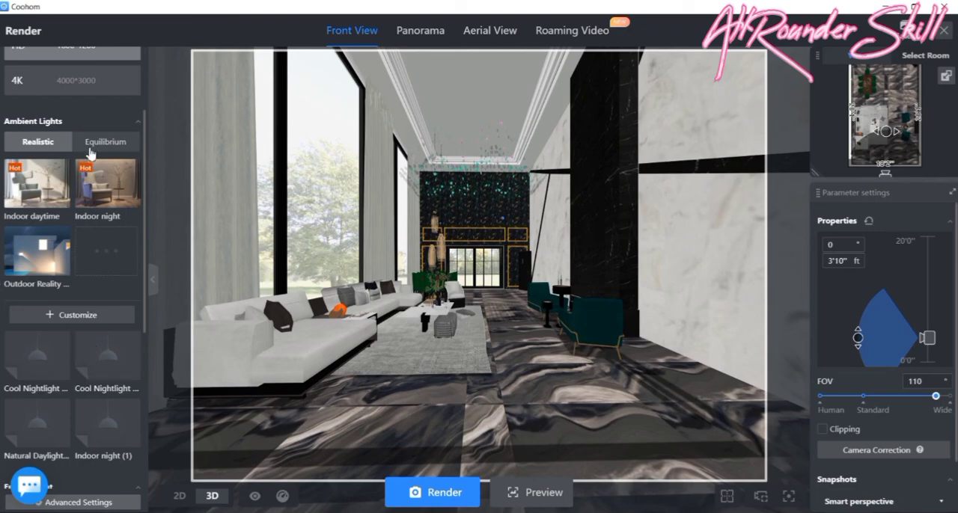